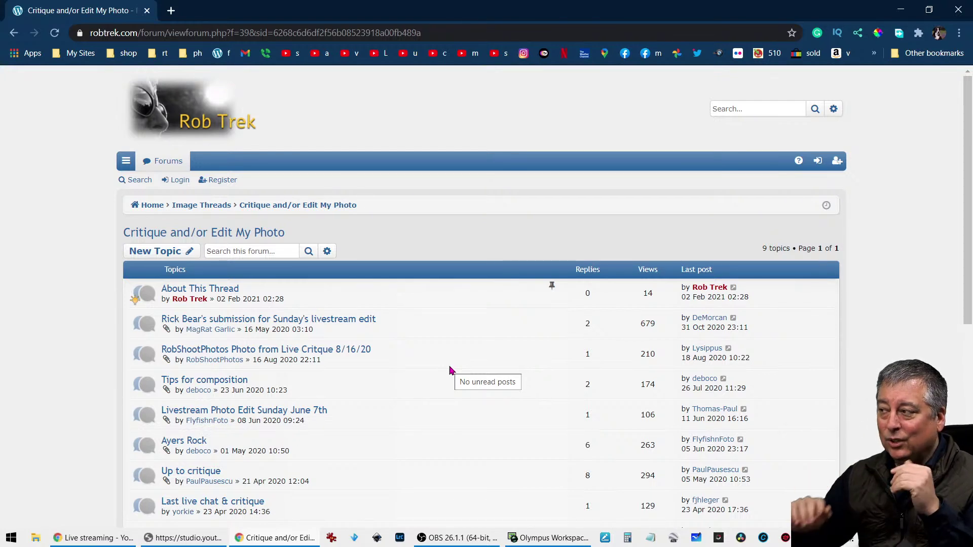
Step: Read the photo submission rules in the forum's About This Thread topic and close the forum window
{"action": "left_click", "coordinate": [234, 293]}
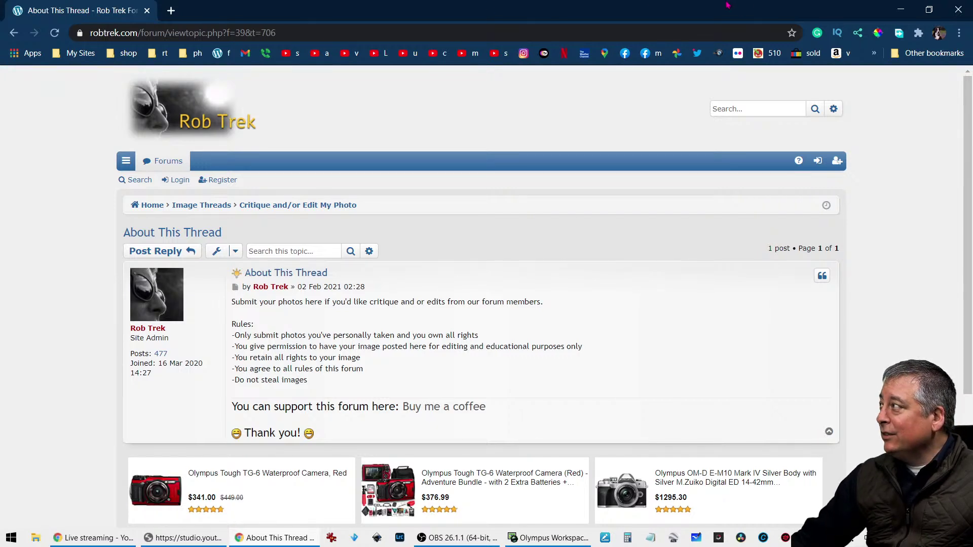
{"action": "left_click", "coordinate": [958, 9]}
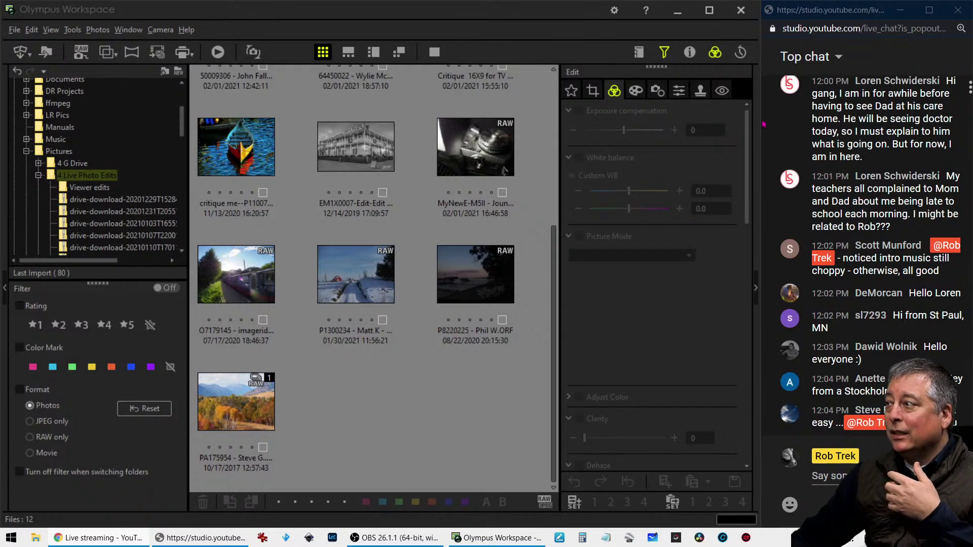
Step: Select the colourful boat photo and read back through the live chat messages
{"action": "left_click", "coordinate": [256, 174]}
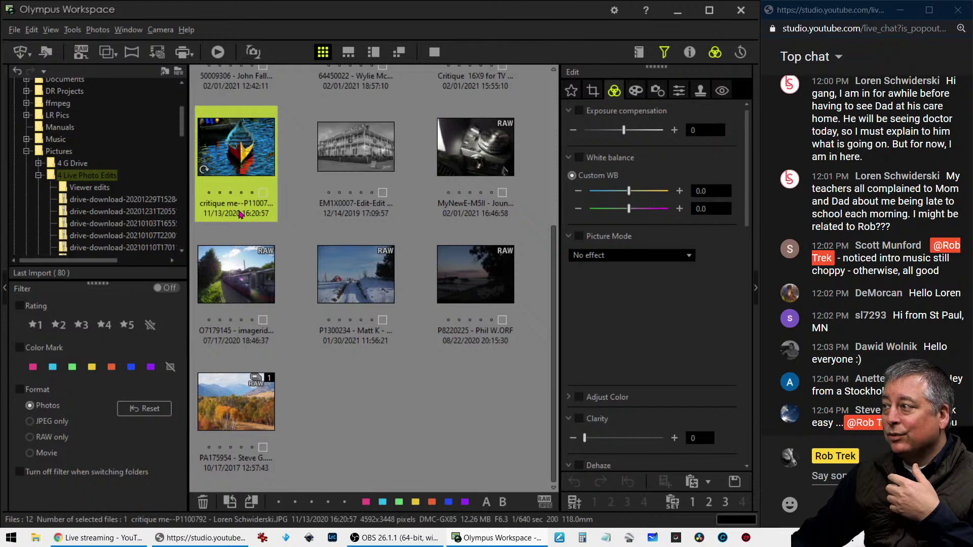
{"action": "mouse_move", "coordinate": [240, 215]}
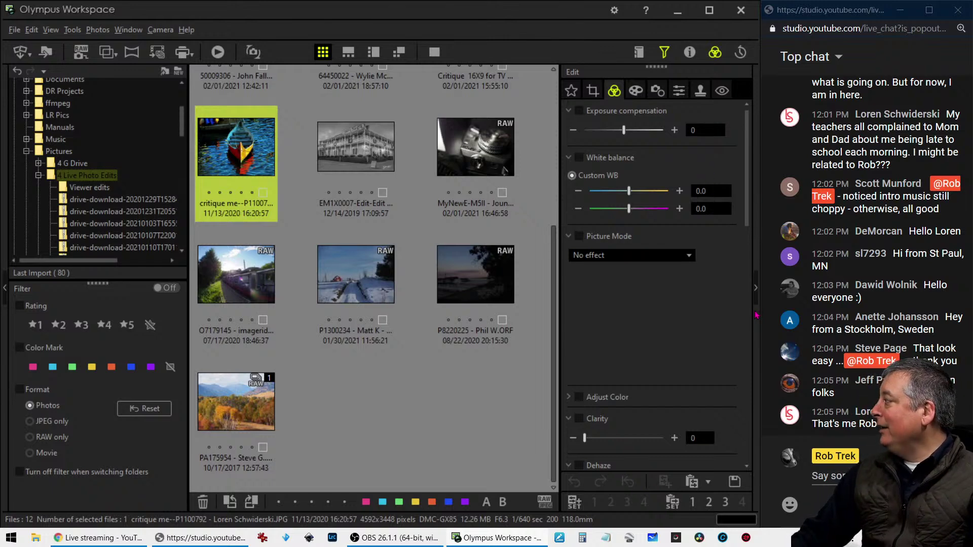
{"action": "scroll", "coordinate": [841, 278], "scroll_direction": "up", "scroll_amount": 6}
{"action": "scroll", "coordinate": [841, 278], "scroll_direction": "up", "scroll_amount": 1}
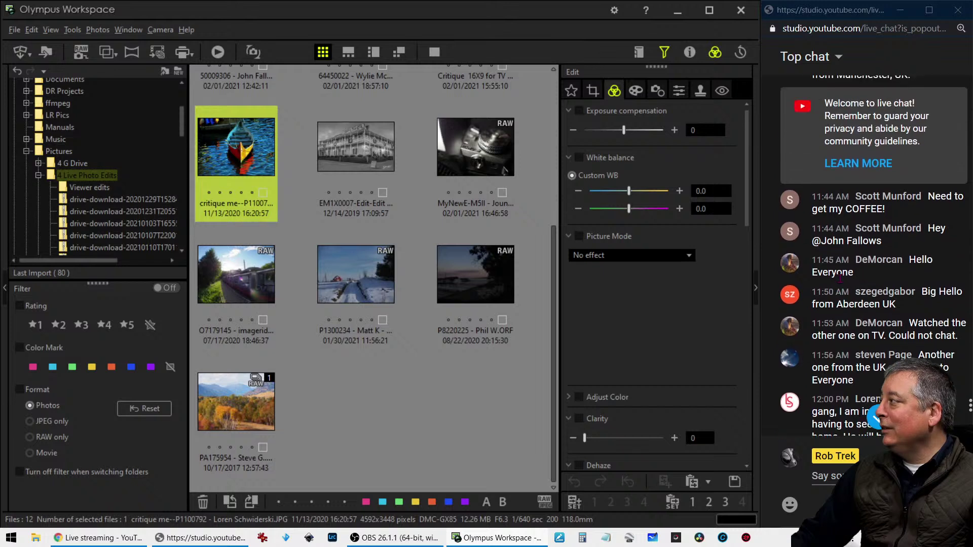
{"action": "scroll", "coordinate": [841, 283], "scroll_direction": "up", "scroll_amount": 1}
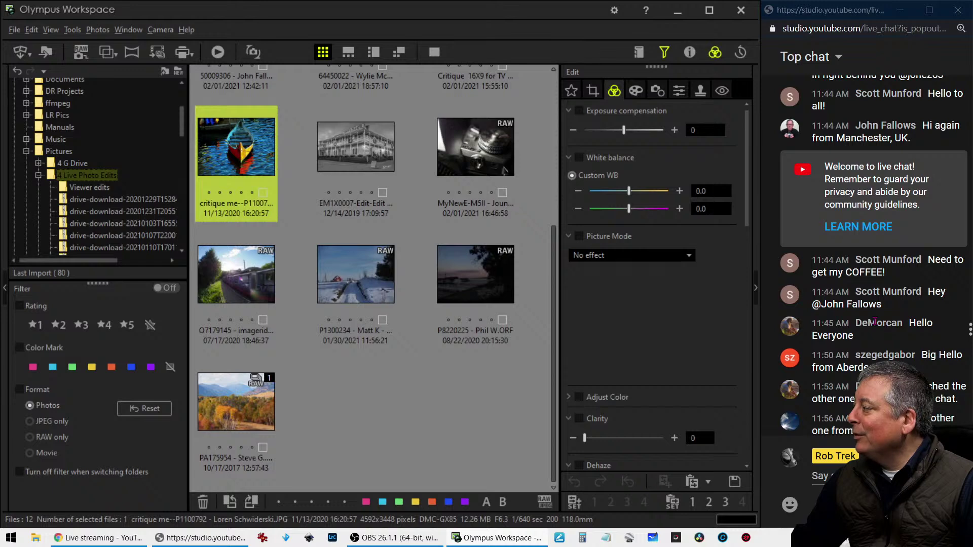
{"action": "scroll", "coordinate": [874, 322], "scroll_direction": "up", "scroll_amount": 1}
{"action": "scroll", "coordinate": [875, 323], "scroll_direction": "down", "scroll_amount": 8}
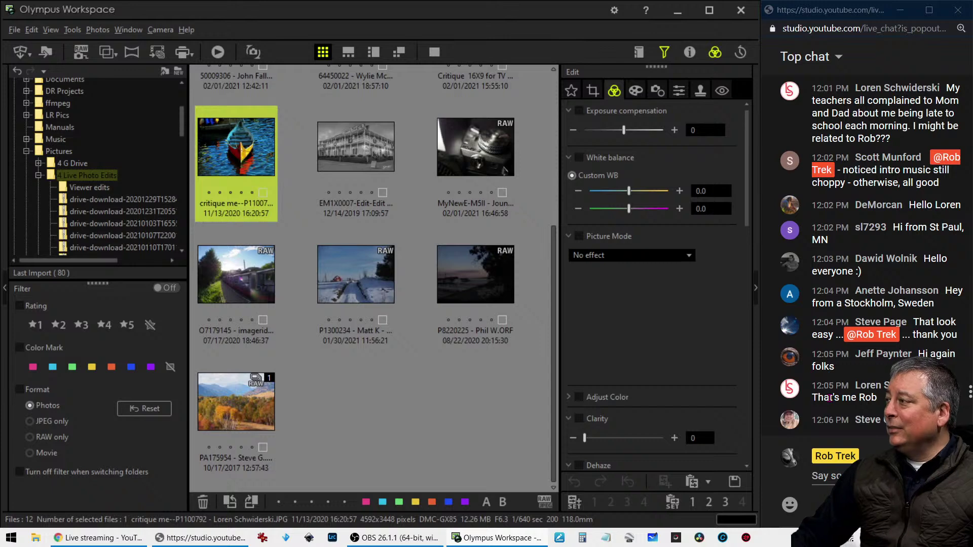
Step: Open the snowy river shore photo in the large preview and collapse the folder and filter area
{"action": "scroll", "coordinate": [440, 395], "scroll_direction": "up", "scroll_amount": 3}
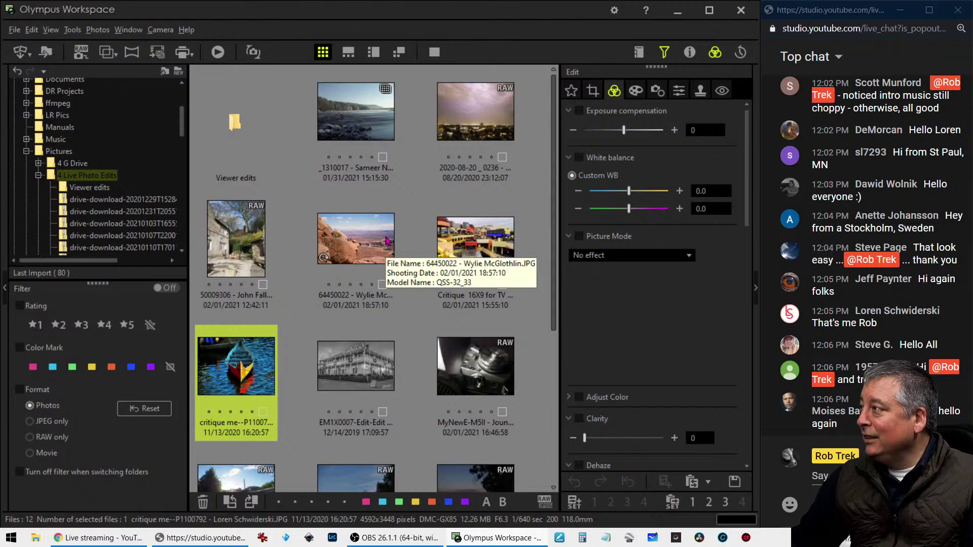
{"action": "left_click", "coordinate": [352, 136]}
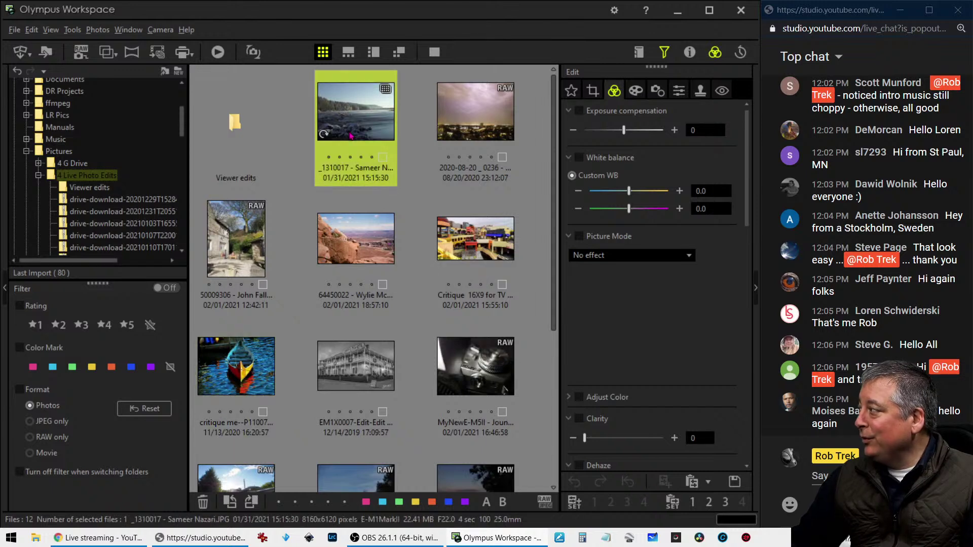
{"action": "double_click", "coordinate": [350, 136]}
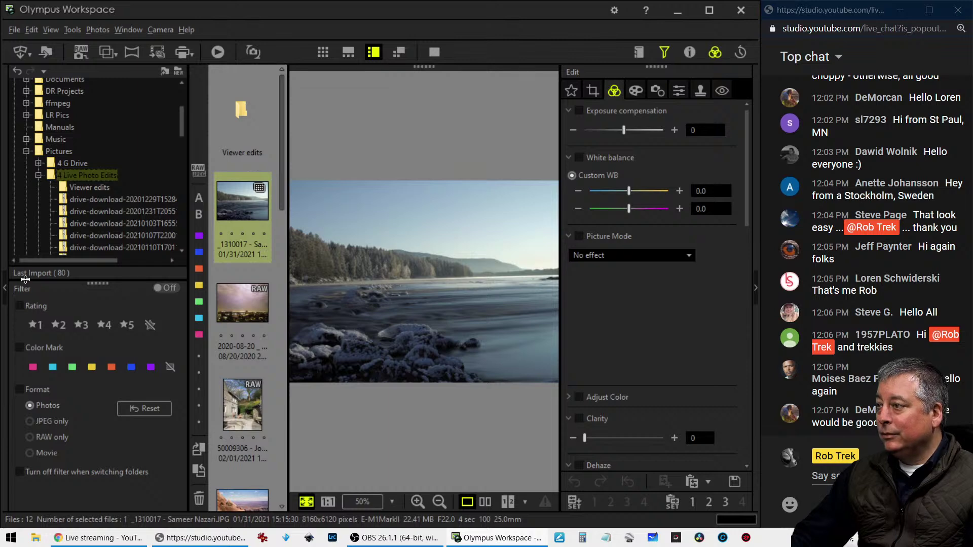
{"action": "left_click", "coordinate": [6, 289]}
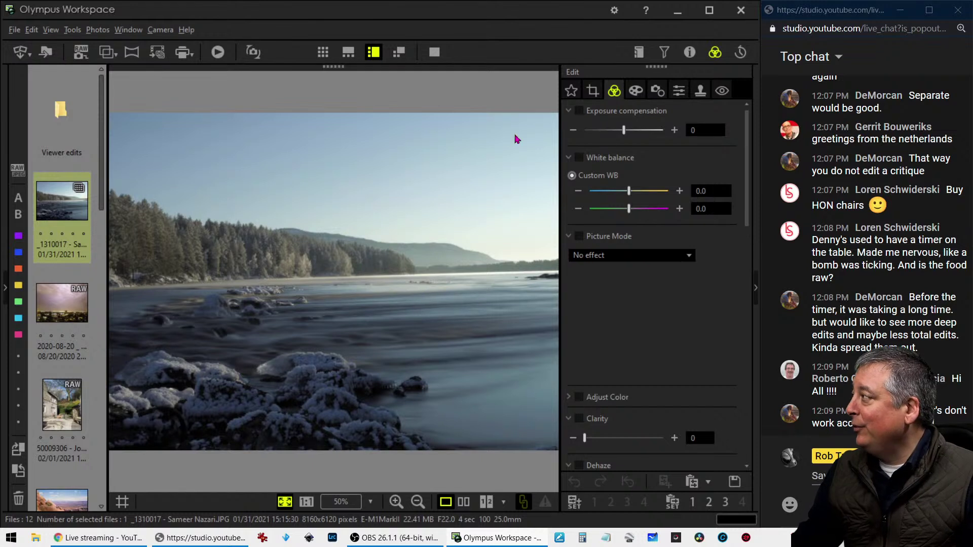
Step: Examine the river photo's shooting properties, from lens and exposure to drive mode, and view the image full screen
{"action": "left_click", "coordinate": [689, 53]}
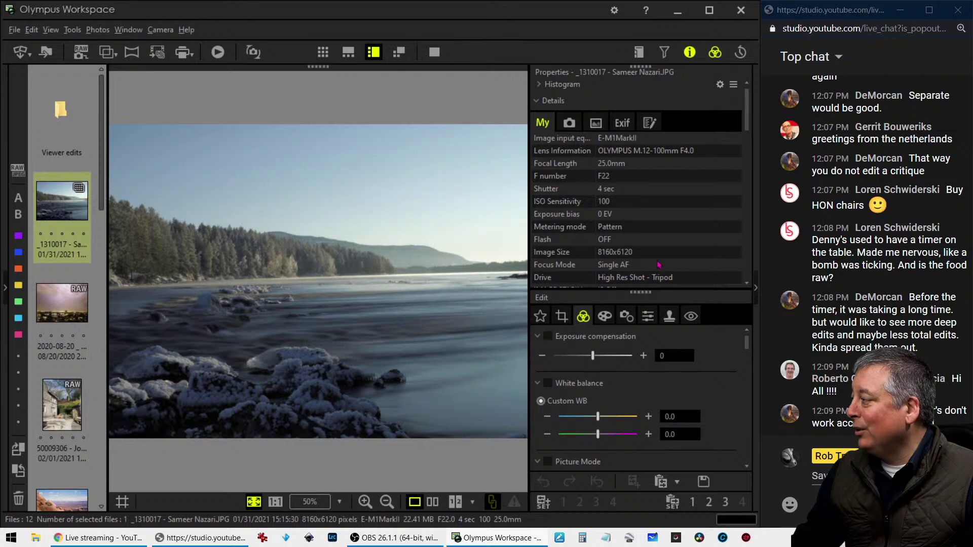
{"action": "scroll", "coordinate": [658, 265], "scroll_direction": "down", "scroll_amount": 3}
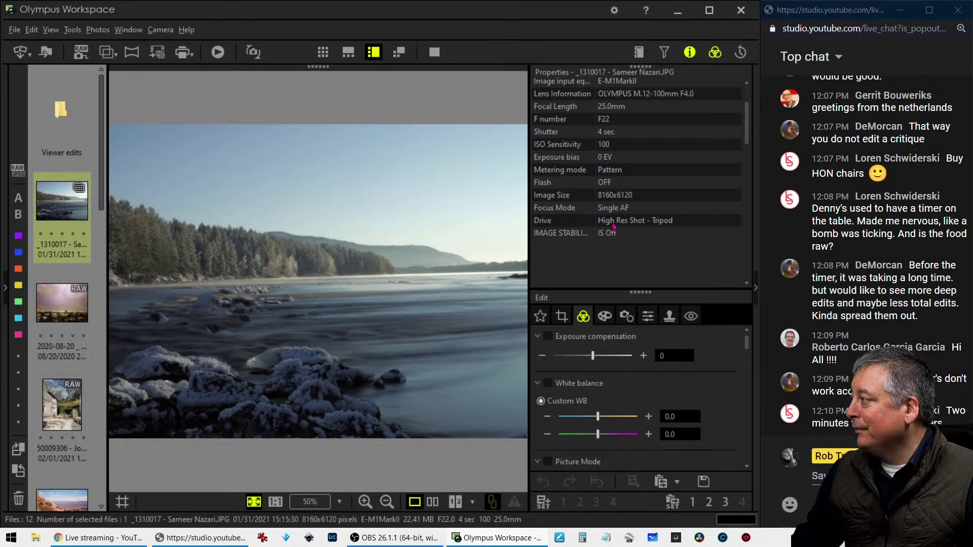
{"action": "scroll", "coordinate": [650, 252], "scroll_direction": "up", "scroll_amount": 3}
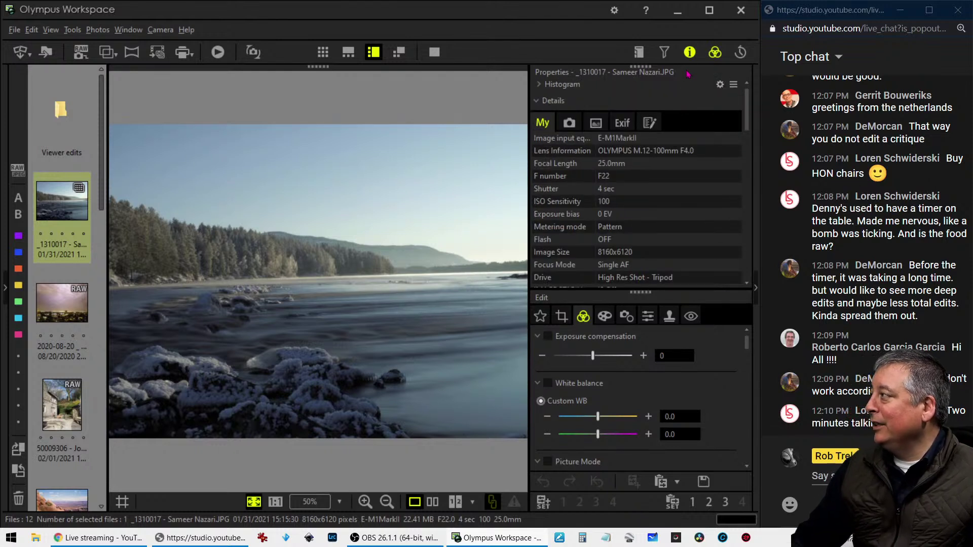
{"action": "left_click", "coordinate": [689, 52]}
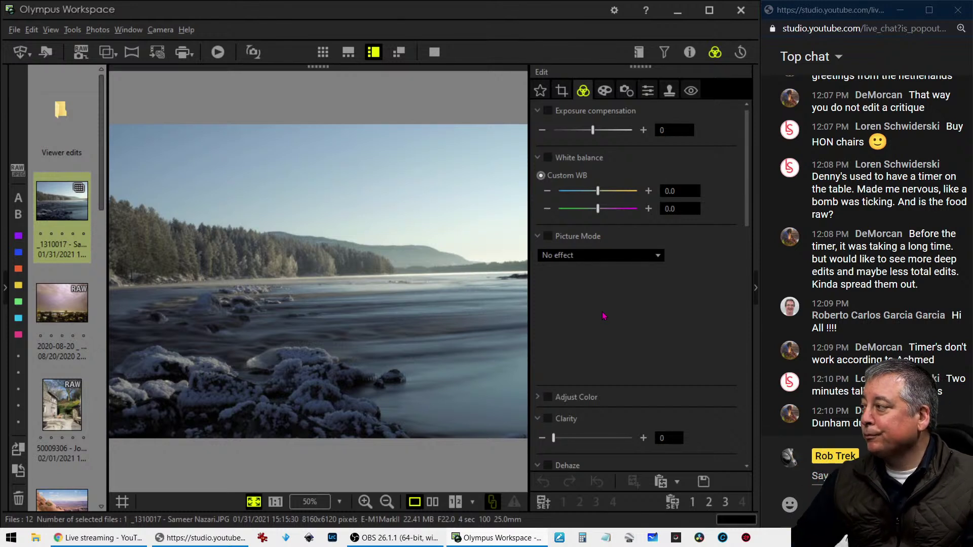
{"action": "left_click", "coordinate": [434, 52]}
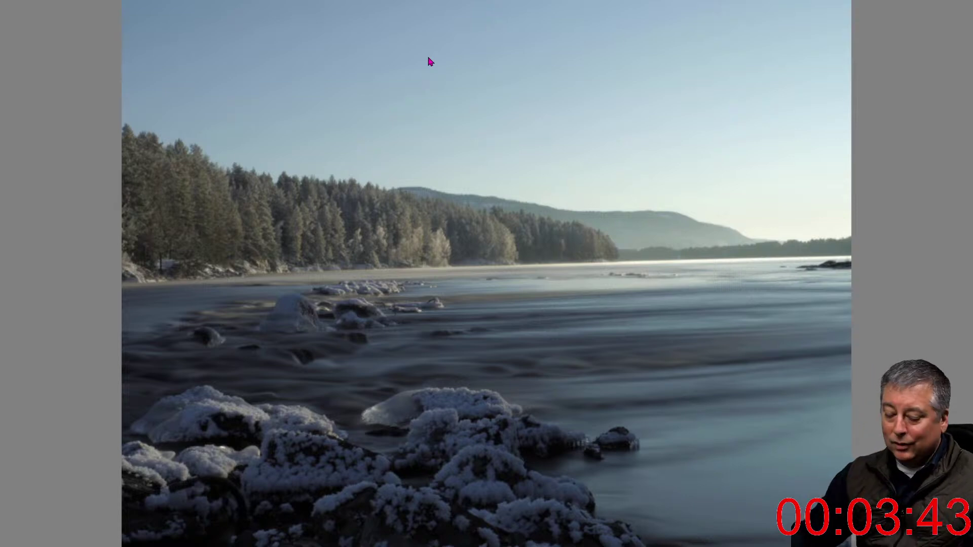
{"action": "key", "text": "Escape"}
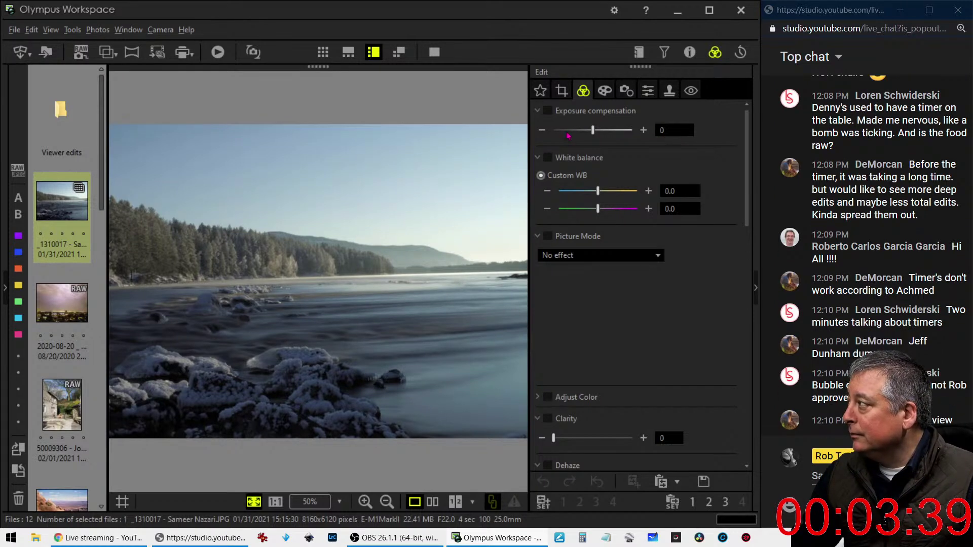
Step: Tilt the river photo to 0.6 in the crop settings to straighten the horizon
{"action": "left_click", "coordinate": [561, 91]}
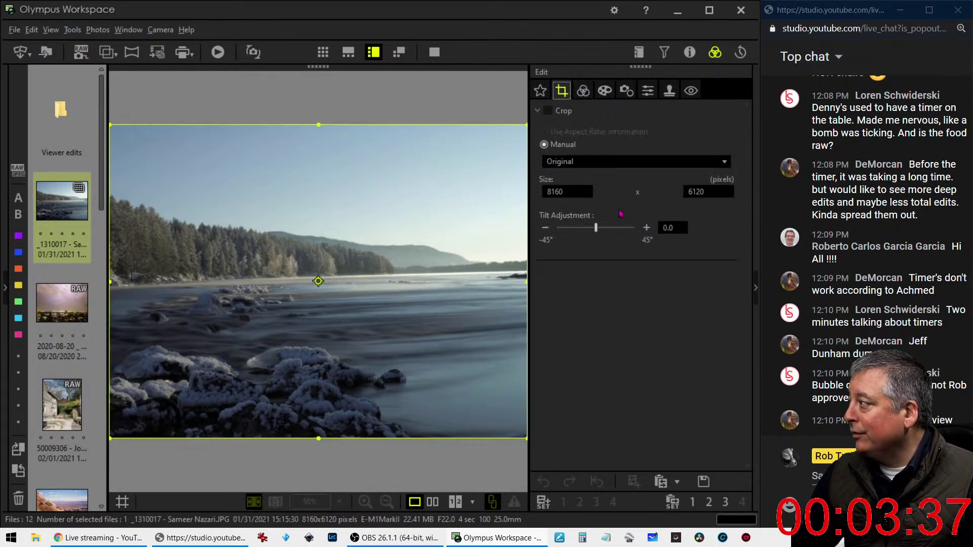
{"action": "left_click", "coordinate": [647, 228]}
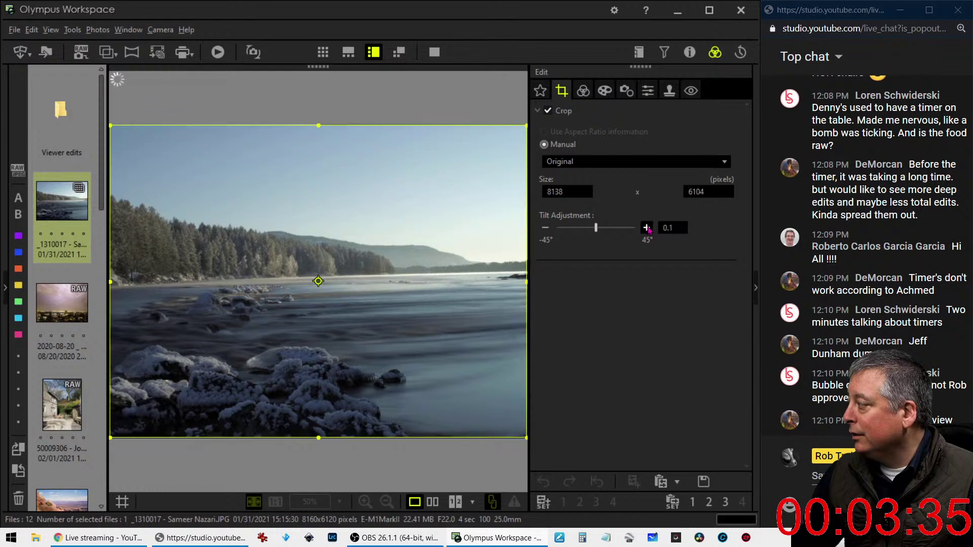
{"action": "left_click", "coordinate": [647, 229]}
{"action": "left_click", "coordinate": [647, 229]}
{"action": "left_click", "coordinate": [647, 229]}
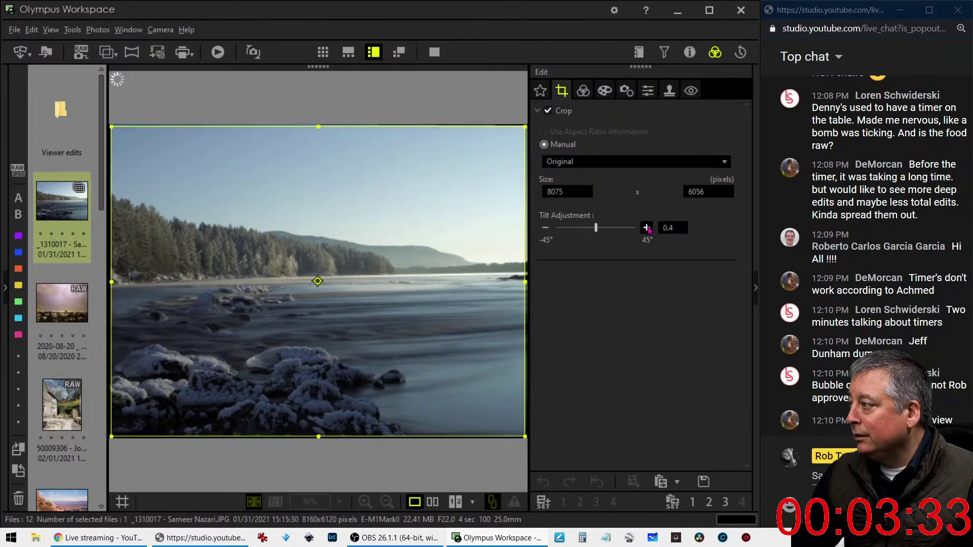
{"action": "left_click", "coordinate": [647, 229]}
{"action": "left_click", "coordinate": [647, 229]}
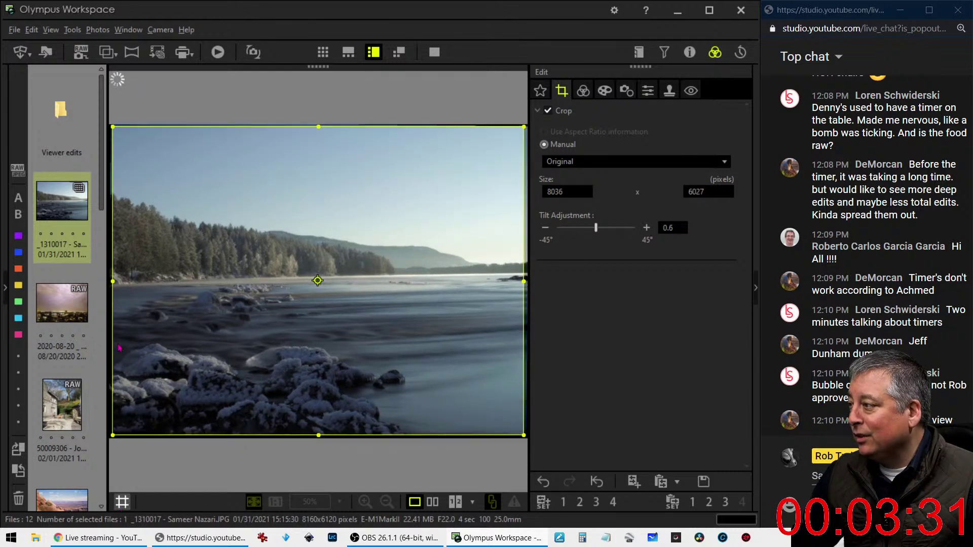
Step: Set the tilt to 0.8 by checking the horizon against a temporary grid line placed at 47%
{"action": "left_click", "coordinate": [122, 501]}
{"action": "left_click_drag", "start_coordinate": [120, 184], "coordinate": [126, 273]}
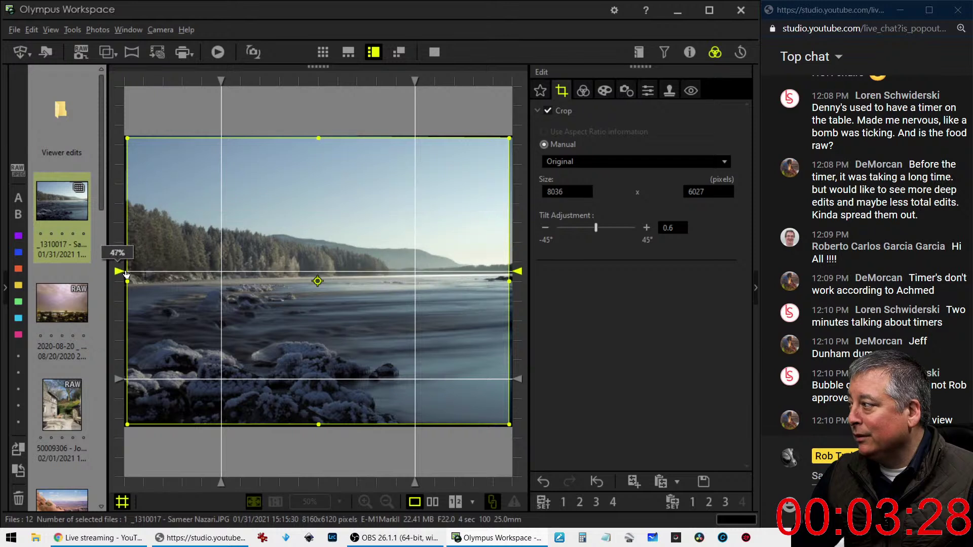
{"action": "left_click", "coordinate": [647, 229]}
{"action": "left_click", "coordinate": [647, 229]}
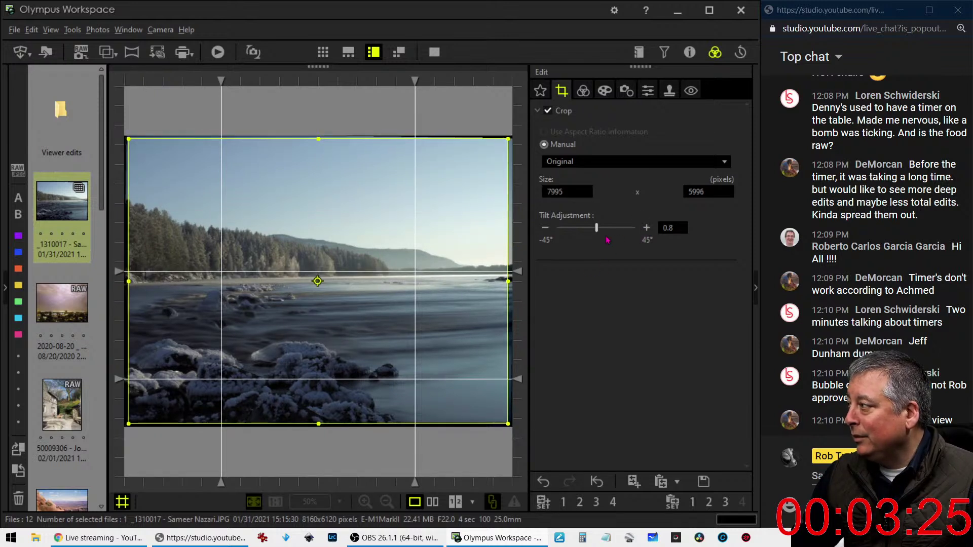
{"action": "left_click", "coordinate": [546, 227]}
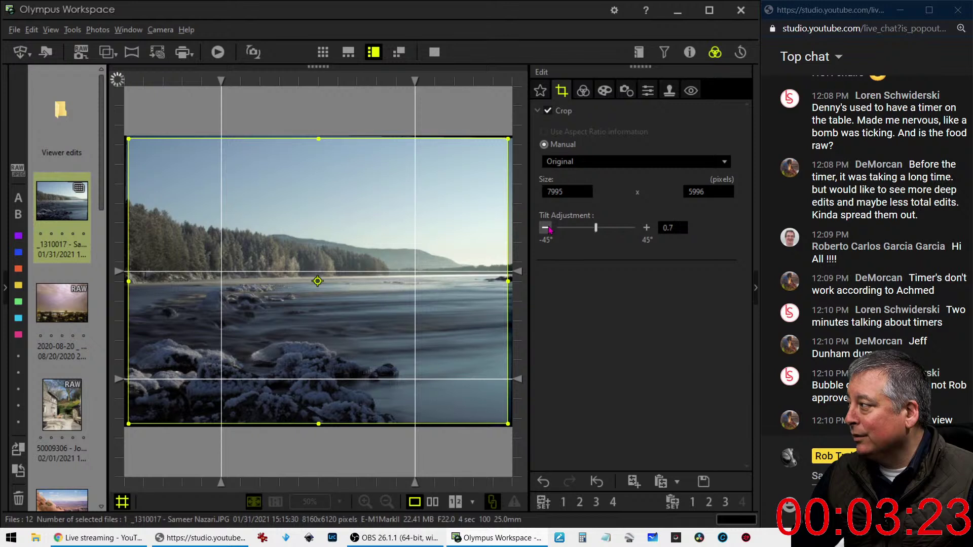
{"action": "left_click", "coordinate": [646, 228]}
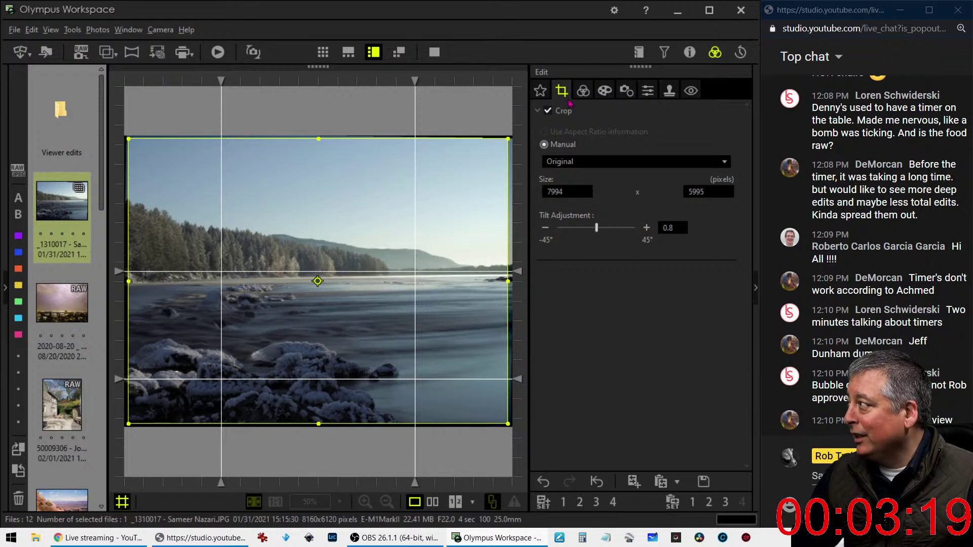
{"action": "left_click", "coordinate": [121, 502]}
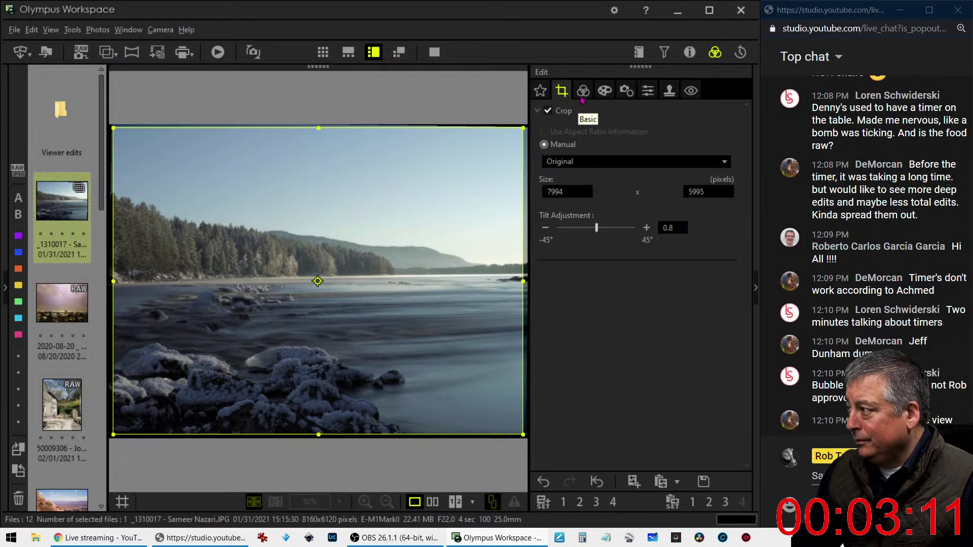
Step: Crop the river photo to a portrait frame of 4582 x 6120 pixels, shifted slightly toward the tree-lined shore
{"action": "left_click", "coordinate": [319, 280]}
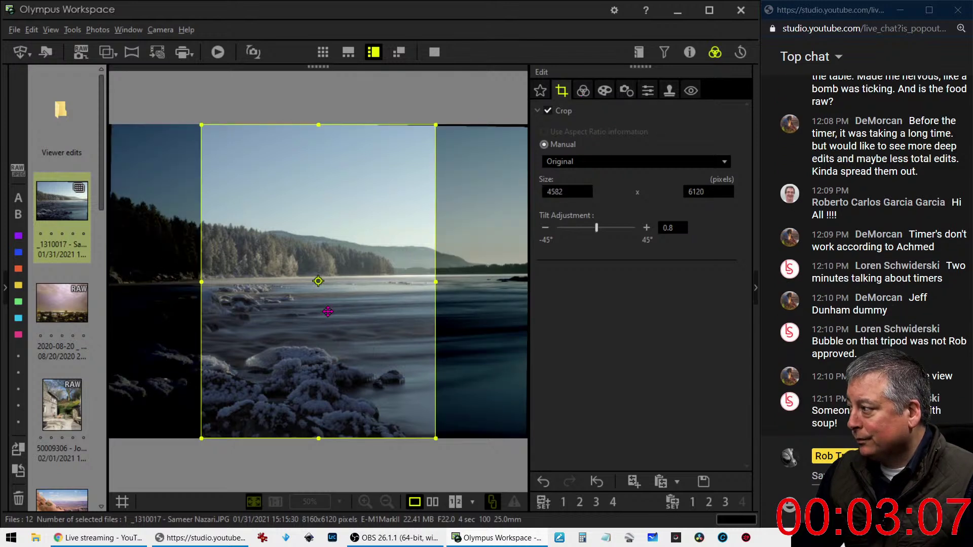
{"action": "left_click_drag", "start_coordinate": [328, 311], "coordinate": [269, 316]}
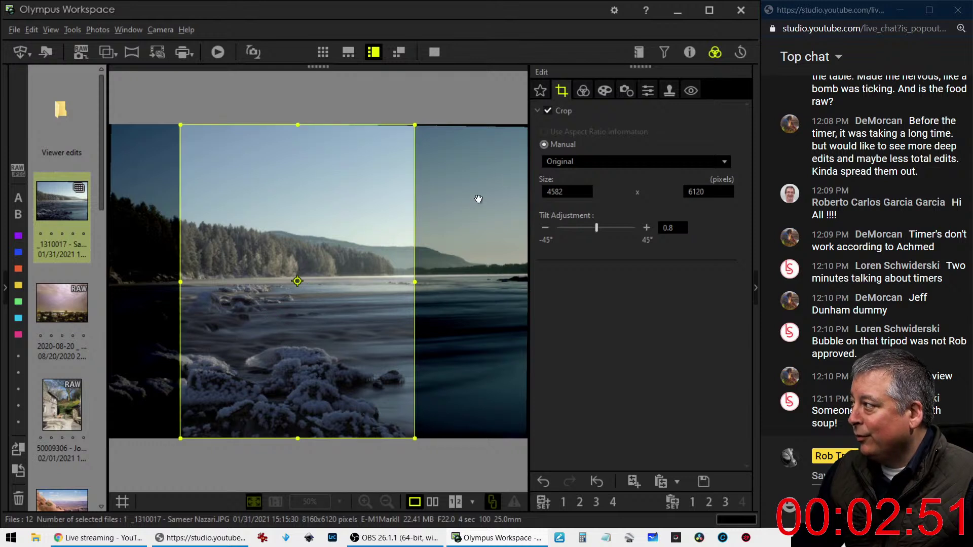
{"action": "left_click", "coordinate": [583, 91]}
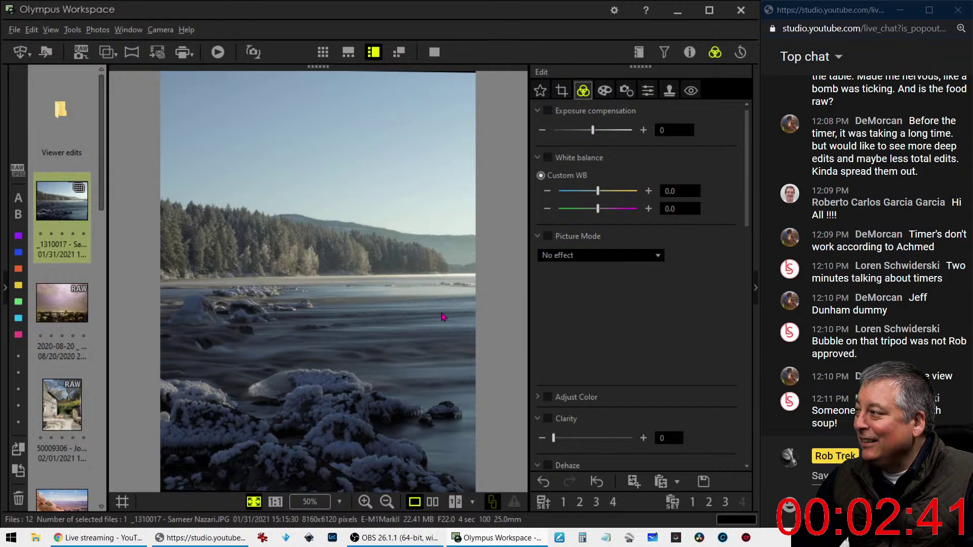
{"action": "left_click", "coordinate": [572, 262]}
{"action": "left_click", "coordinate": [672, 262]}
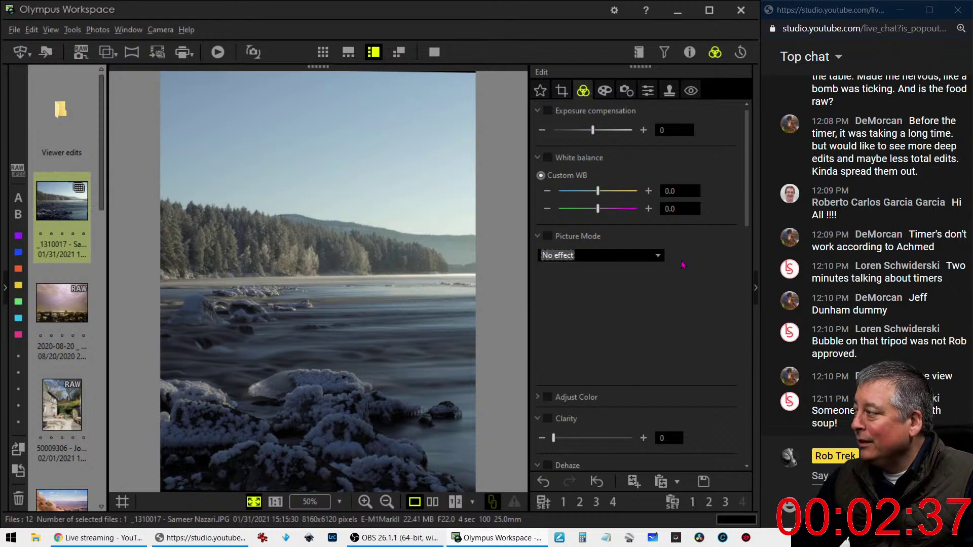
{"action": "scroll", "coordinate": [654, 347], "scroll_direction": "down", "scroll_amount": 1}
{"action": "scroll", "coordinate": [652, 344], "scroll_direction": "up", "scroll_amount": 2}
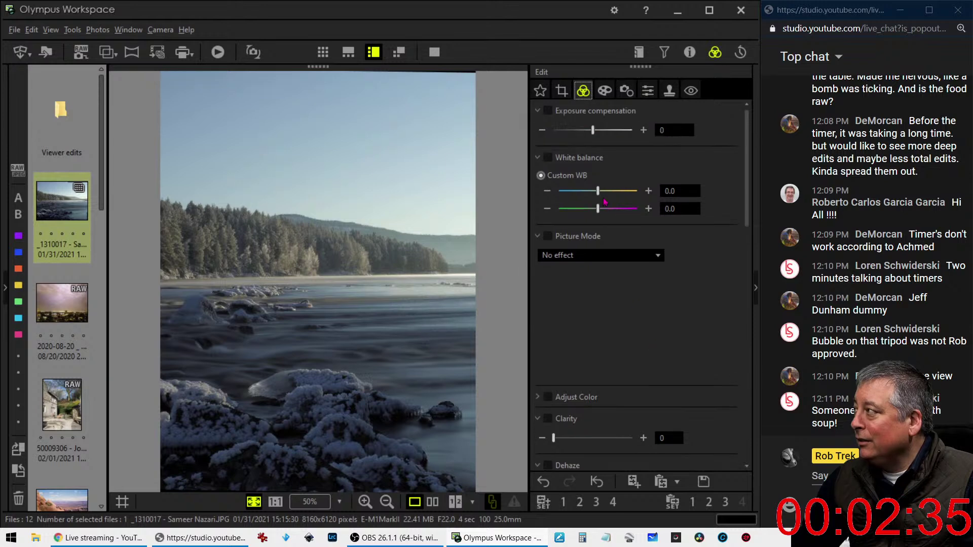
Step: Apply the Pop Art art filter to the cropped river photo
{"action": "left_click", "coordinate": [605, 91]}
{"action": "left_click", "coordinate": [593, 131]}
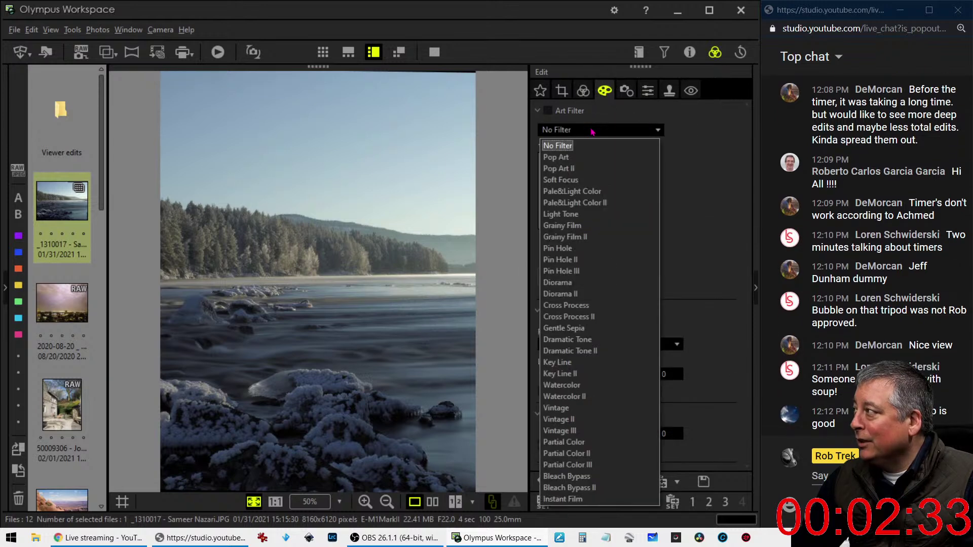
{"action": "left_click", "coordinate": [585, 156]}
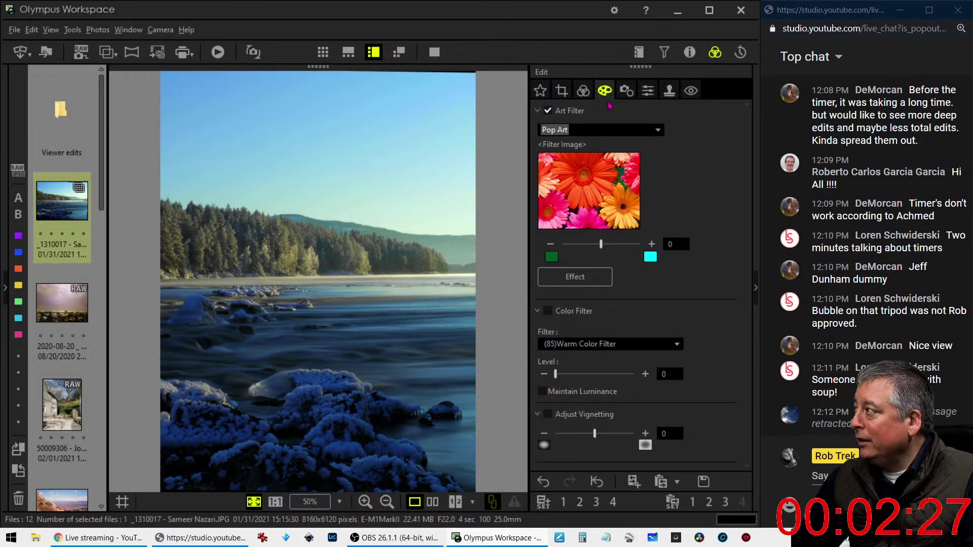
Step: Warm the photo by setting the blue-to-amber value of the custom white balance to 1.1
{"action": "left_click", "coordinate": [583, 92]}
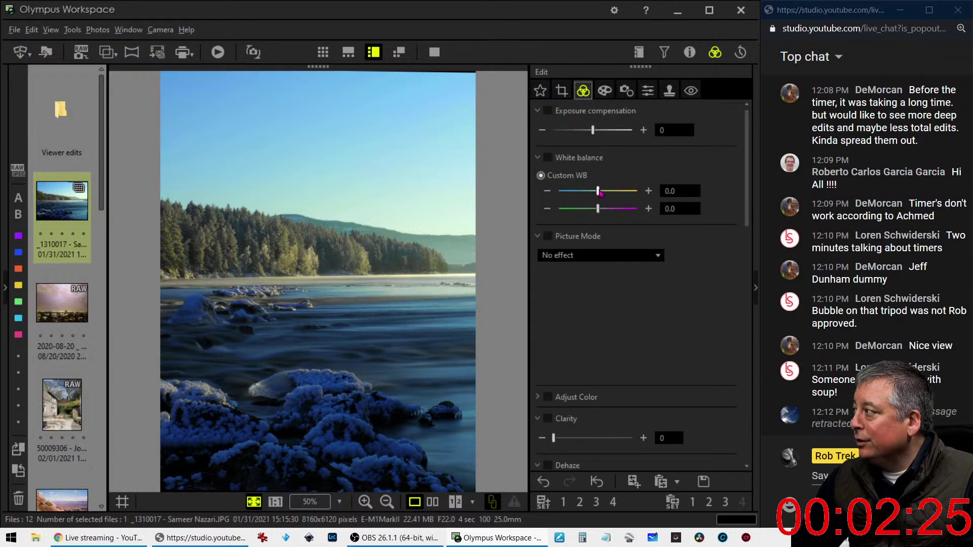
{"action": "left_click_drag", "start_coordinate": [599, 193], "coordinate": [610, 193]}
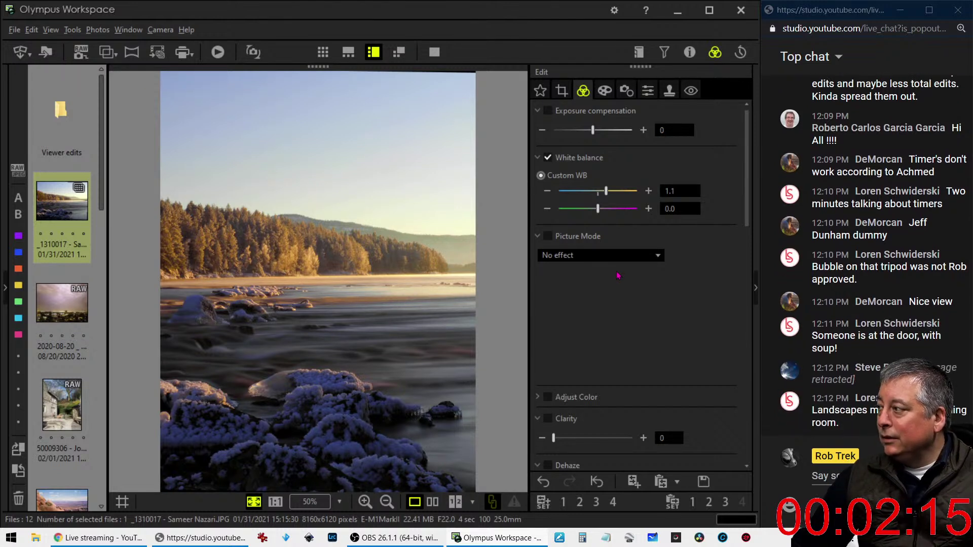
Step: Reduce the river photo's tilt adjustment to 0.6 in two small decrements, checking the cropped result after each one
{"action": "left_click", "coordinate": [560, 93]}
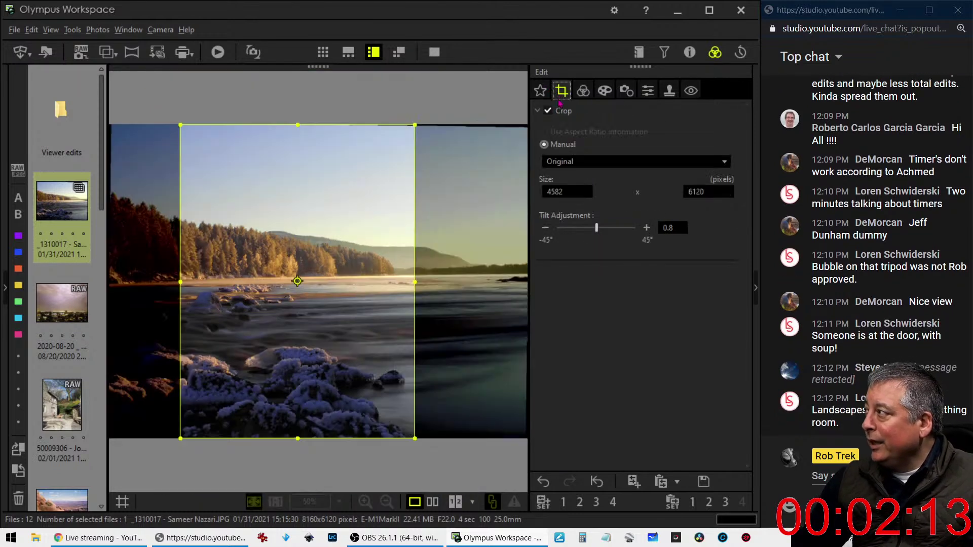
{"action": "left_click", "coordinate": [545, 228]}
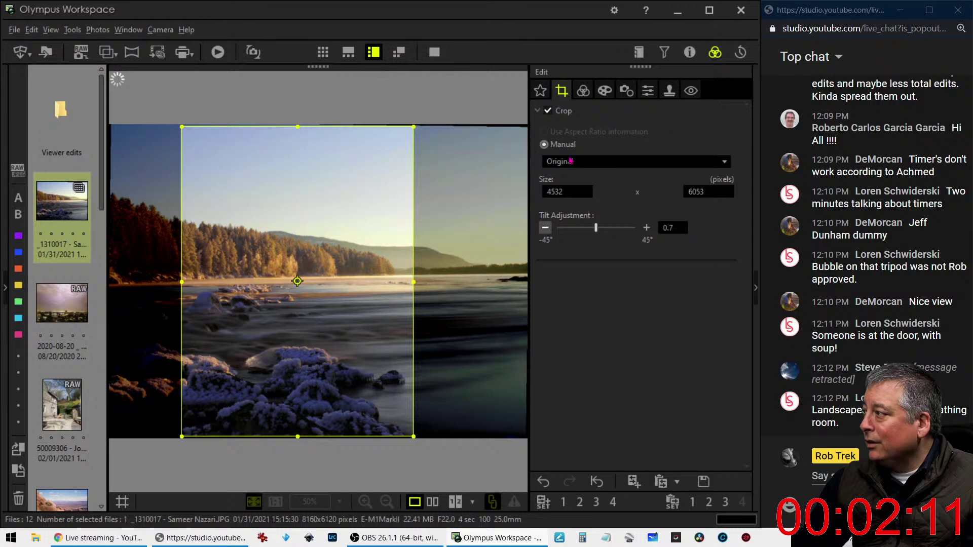
{"action": "left_click", "coordinate": [584, 92]}
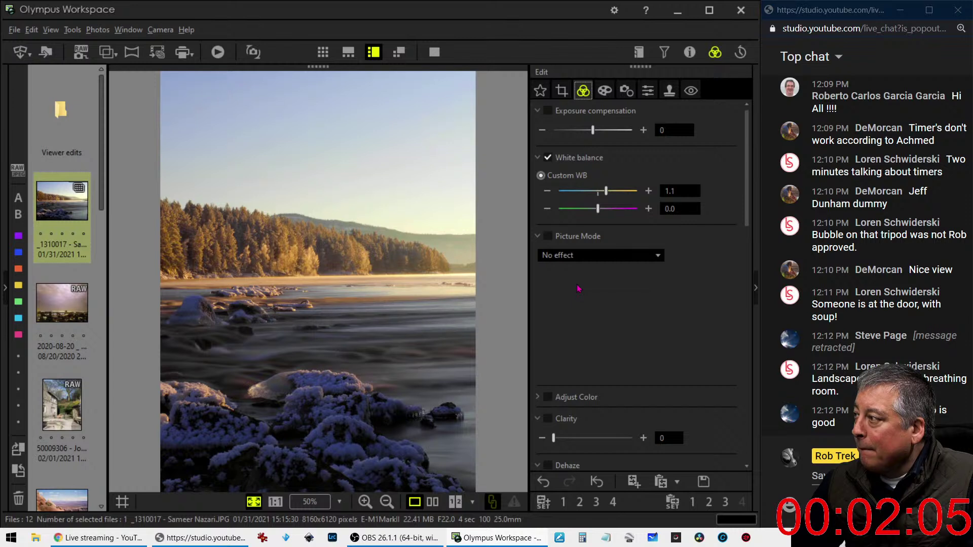
{"action": "left_click", "coordinate": [561, 91]}
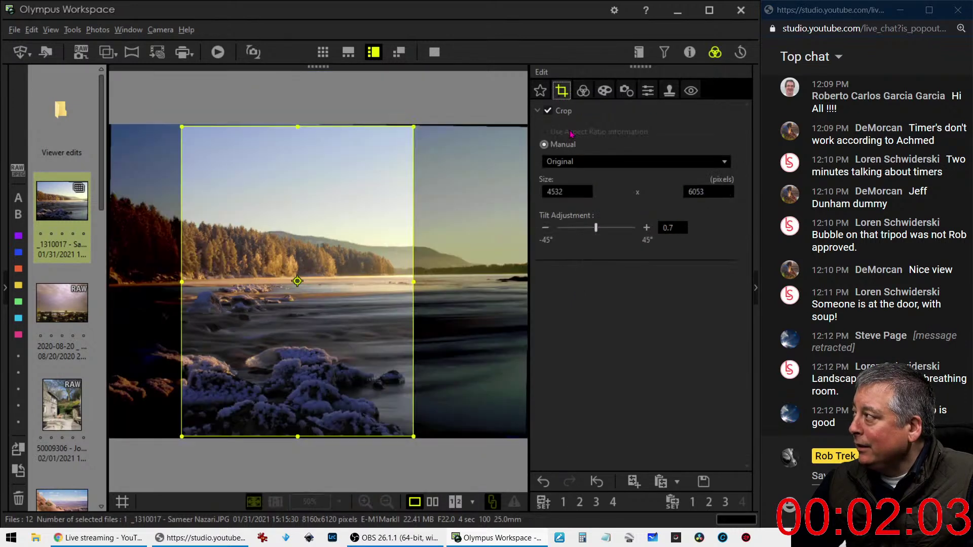
{"action": "left_click", "coordinate": [547, 229]}
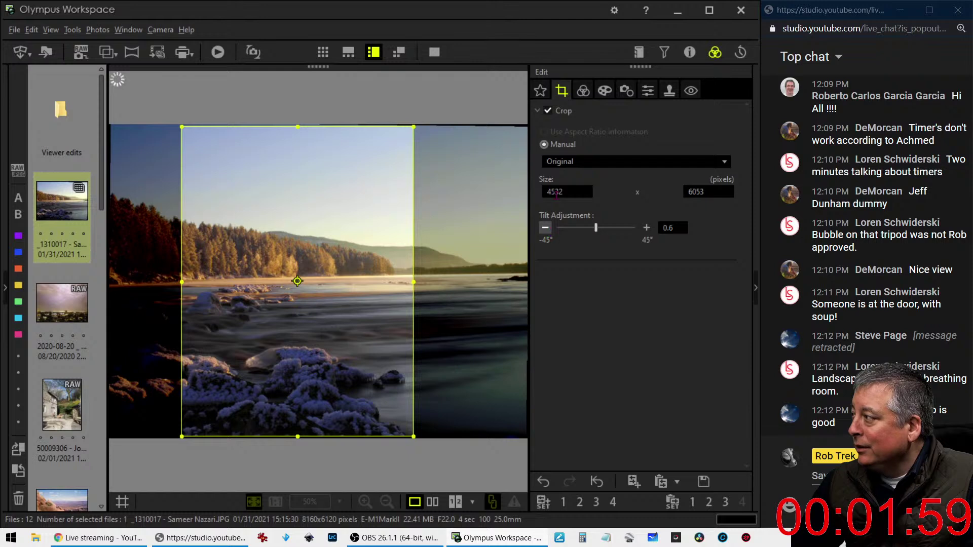
{"action": "left_click", "coordinate": [583, 90]}
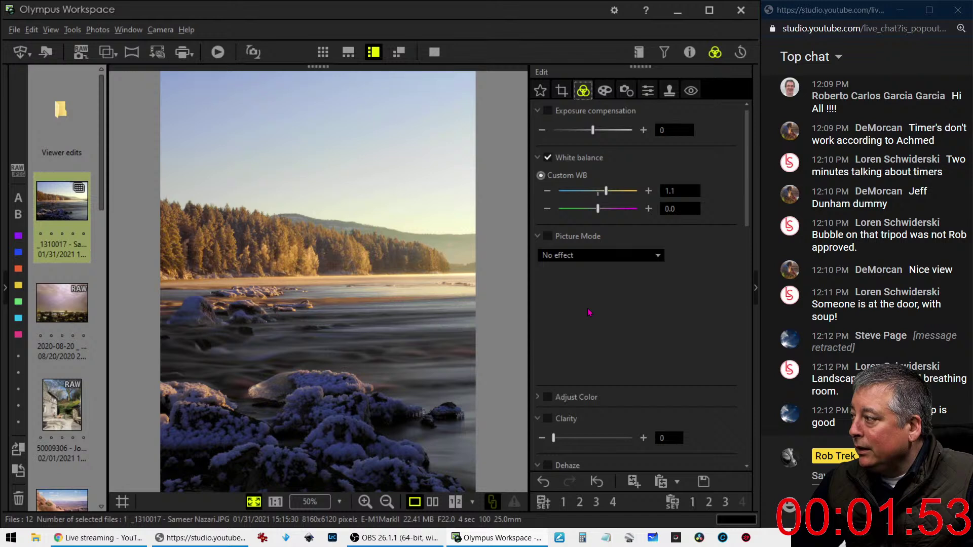
Step: Set the river photo's clarity to 14 and its sharpness to 5
{"action": "scroll", "coordinate": [589, 312], "scroll_direction": "down", "scroll_amount": 6}
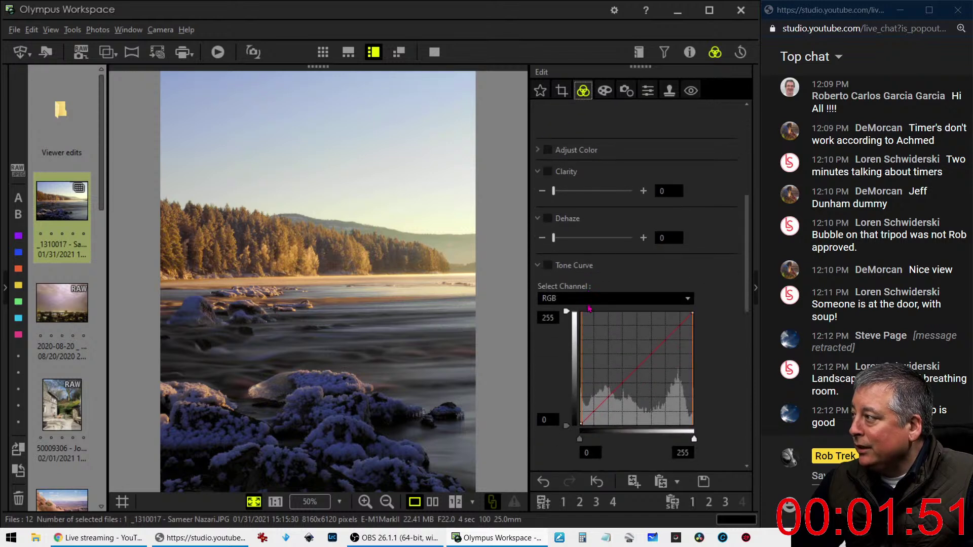
{"action": "left_click_drag", "start_coordinate": [554, 191], "coordinate": [564, 191]}
{"action": "left_click", "coordinate": [648, 90]}
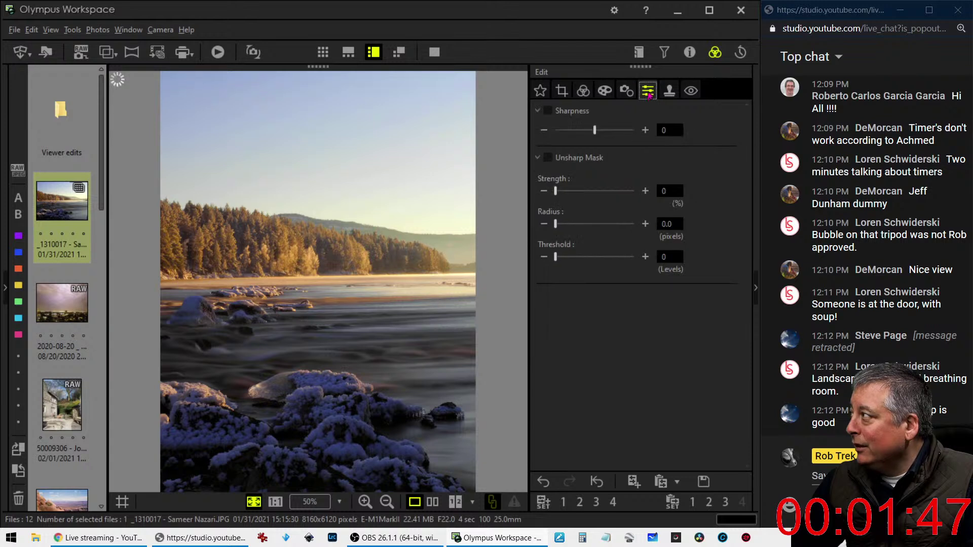
{"action": "left_click_drag", "start_coordinate": [599, 132], "coordinate": [625, 139]}
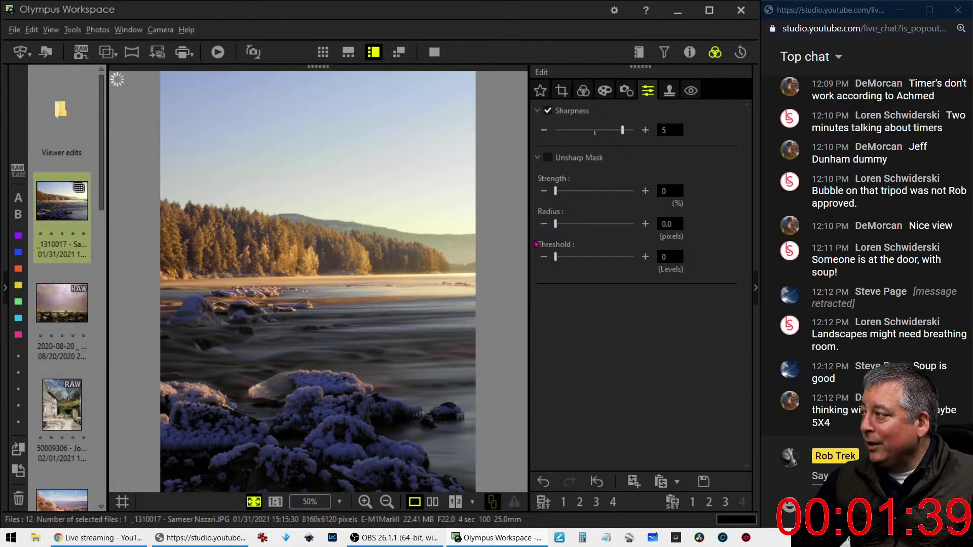
Step: Change the crop to a 5:4 ratio in portrait orientation, 4893 x 6120 pixels, and shift it slightly toward the tree-lined shore
{"action": "left_click", "coordinate": [561, 90]}
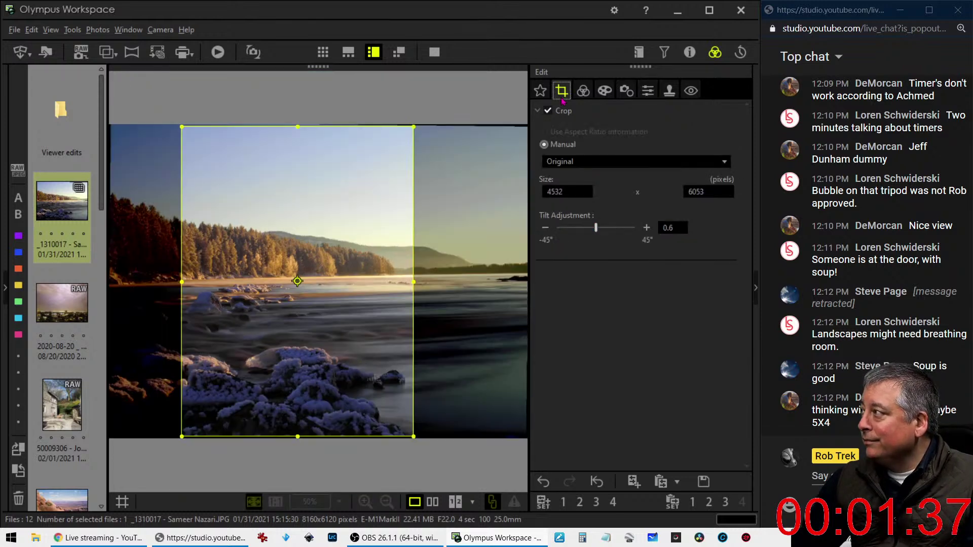
{"action": "left_click", "coordinate": [575, 162]}
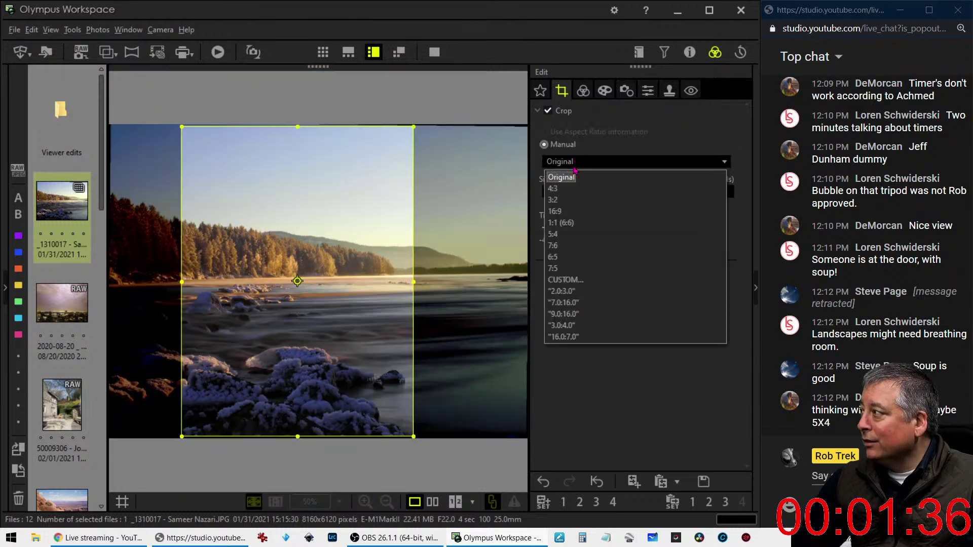
{"action": "left_click", "coordinate": [570, 236]}
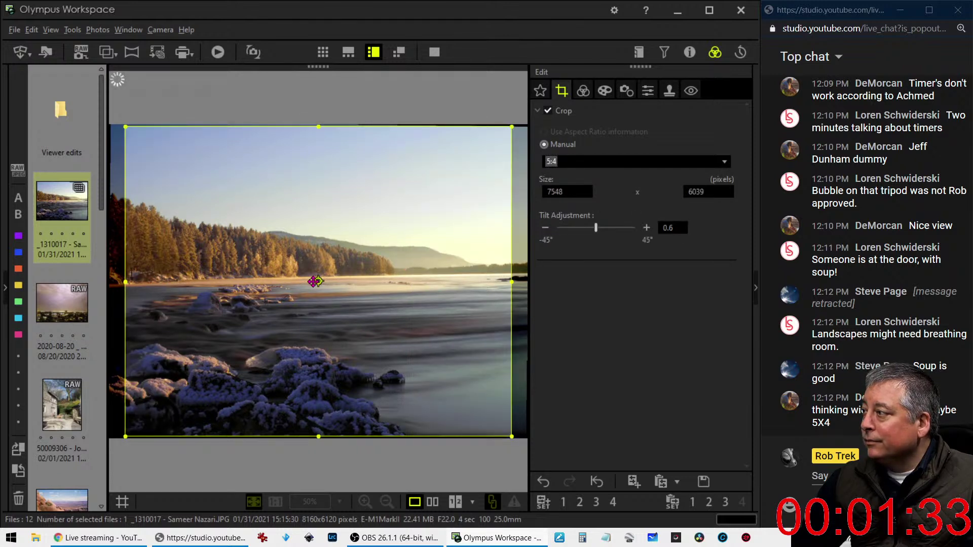
{"action": "left_click", "coordinate": [315, 282]}
{"action": "left_click", "coordinate": [316, 281]}
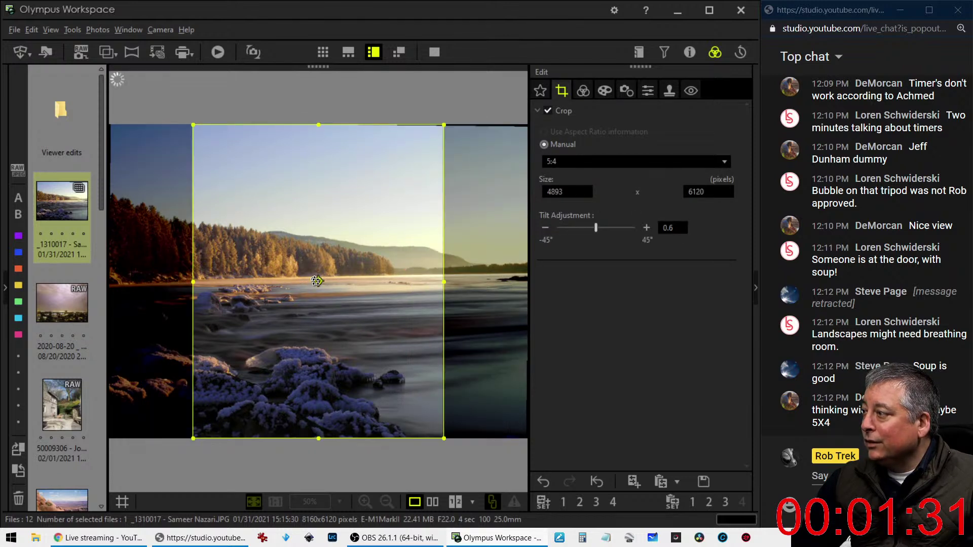
{"action": "left_click", "coordinate": [316, 281]}
{"action": "left_click", "coordinate": [316, 282]}
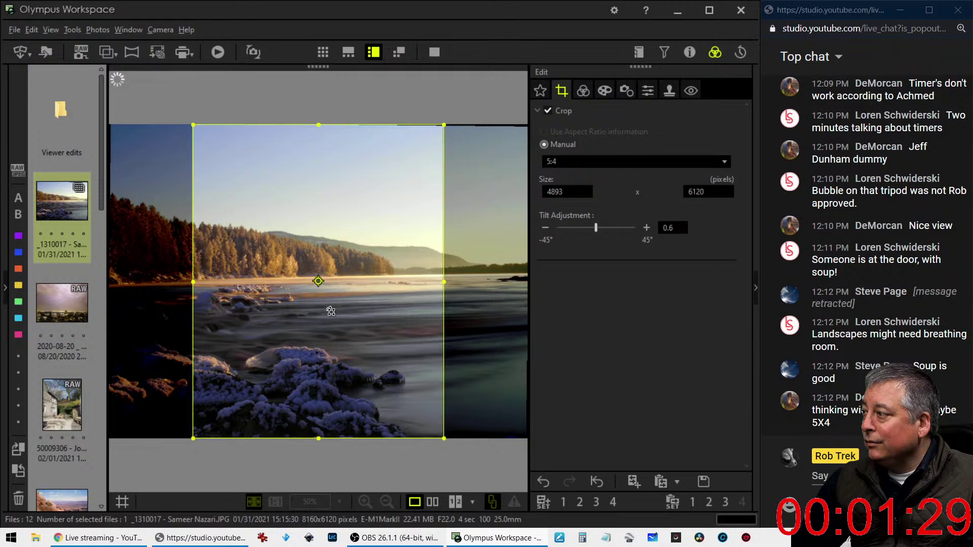
{"action": "left_click_drag", "start_coordinate": [331, 311], "coordinate": [325, 317]}
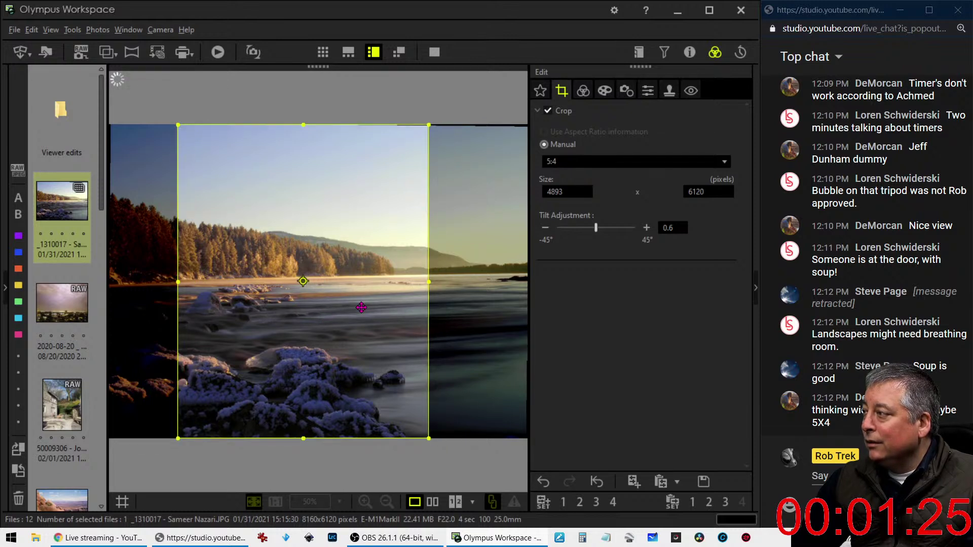
{"action": "left_click", "coordinate": [584, 91]}
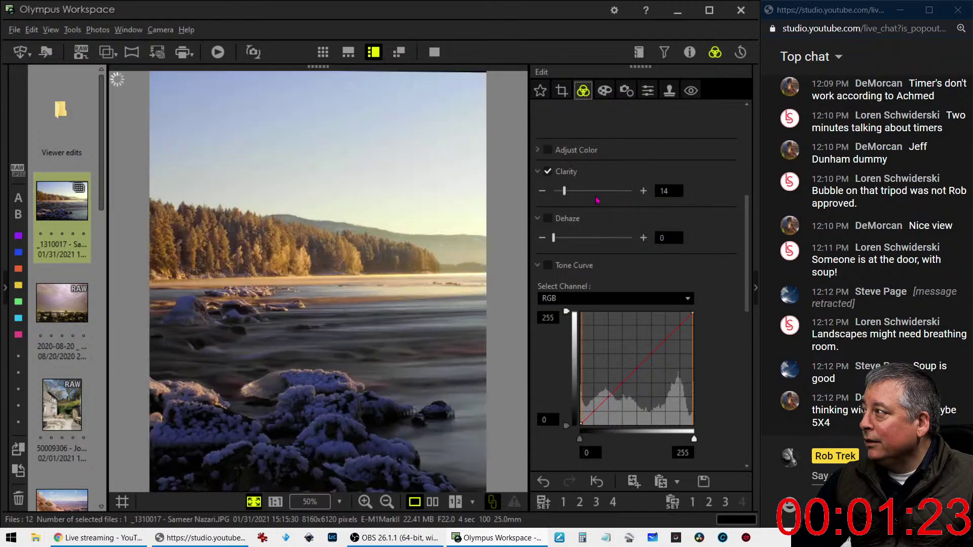
Step: Trim the crop's upper edge slightly to a 4837 x 6048 pixel frame, excluding the tilted image border
{"action": "left_click", "coordinate": [563, 92]}
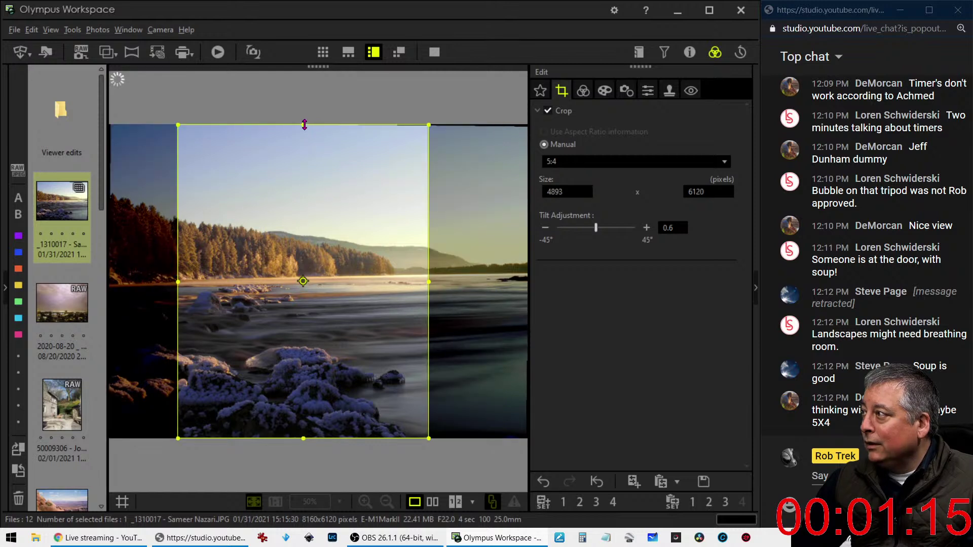
{"action": "left_click_drag", "start_coordinate": [304, 125], "coordinate": [304, 129]}
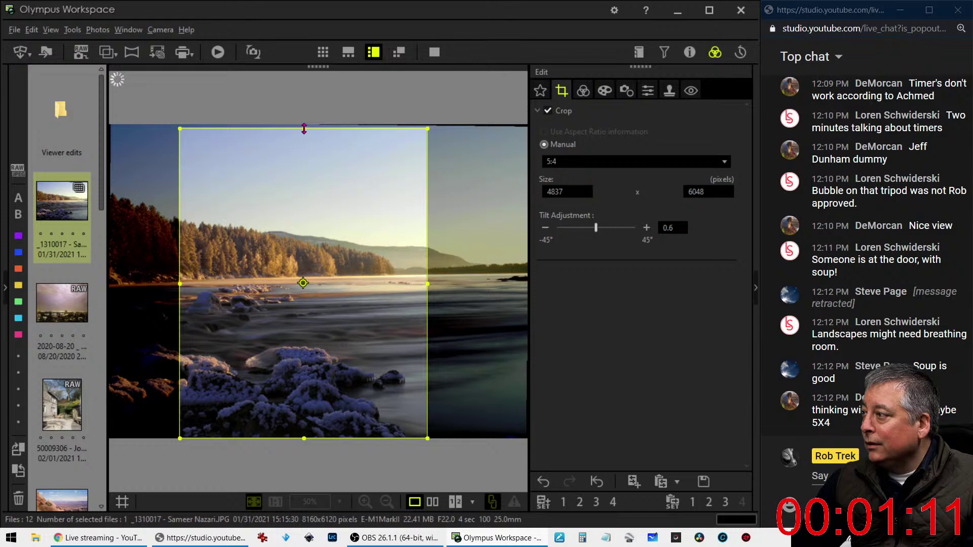
{"action": "left_click", "coordinate": [583, 91]}
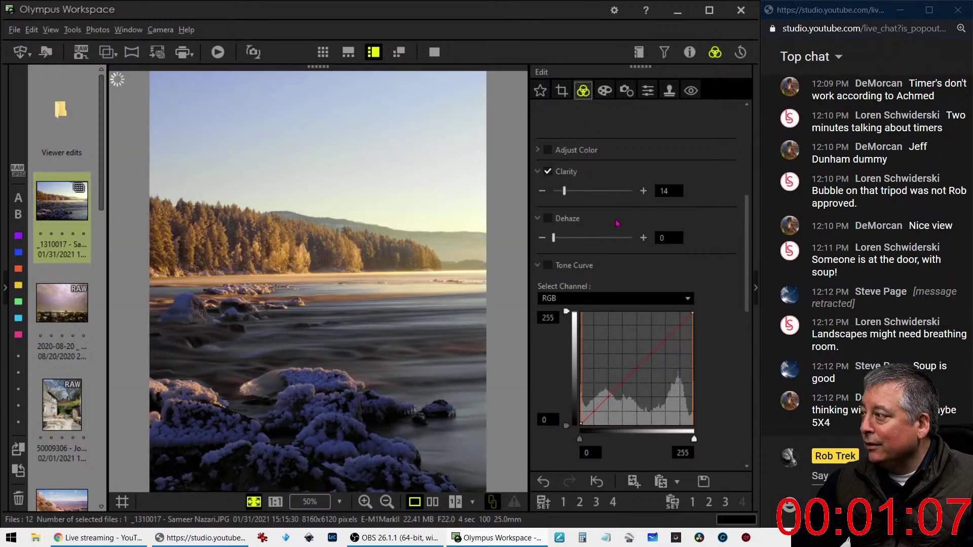
Step: Raise the river photo's clarity to 28 and set dehaze to 24
{"action": "left_click", "coordinate": [648, 91]}
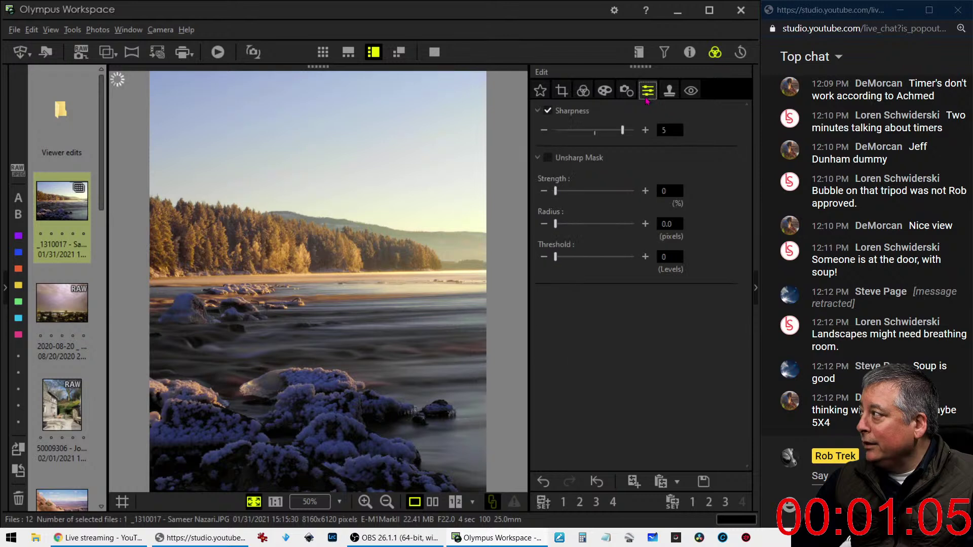
{"action": "left_click", "coordinate": [632, 96]}
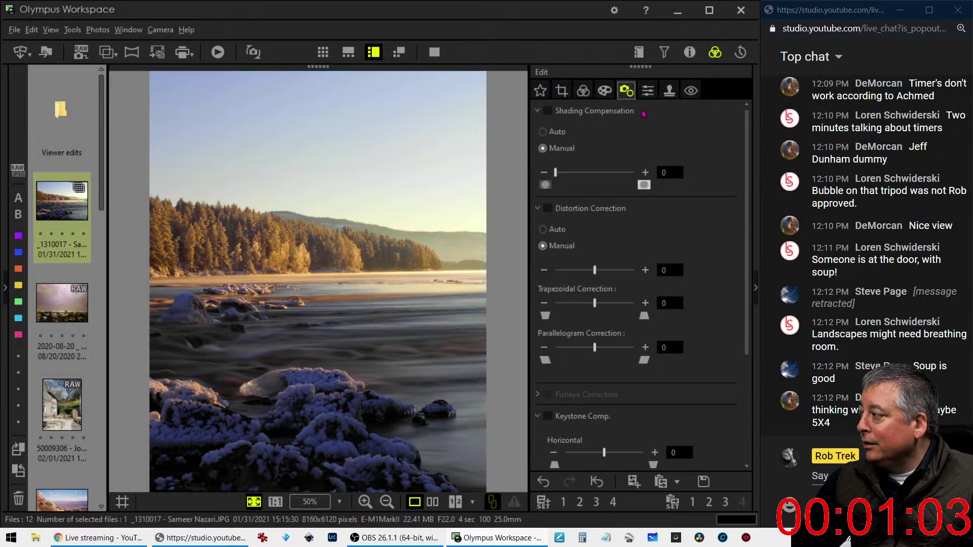
{"action": "left_click", "coordinate": [605, 91]}
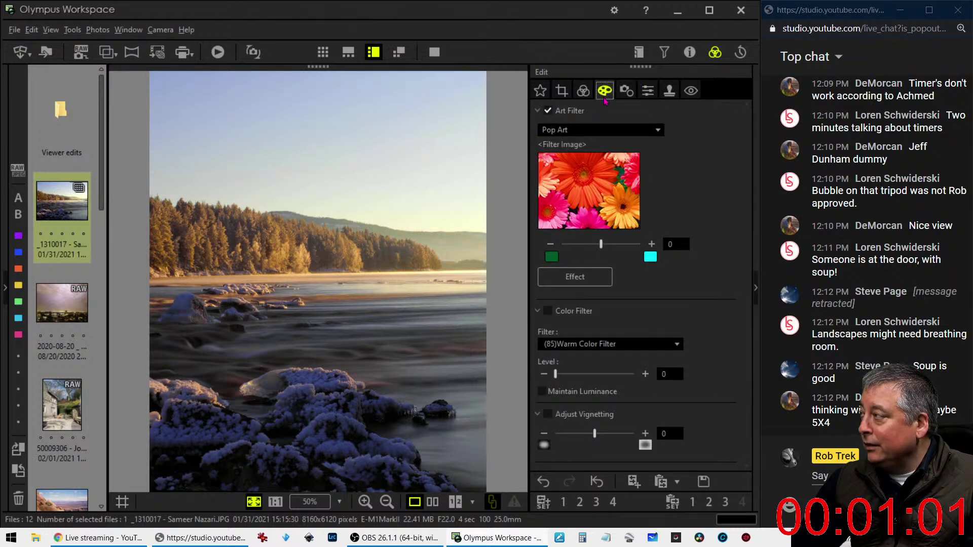
{"action": "left_click", "coordinate": [583, 91]}
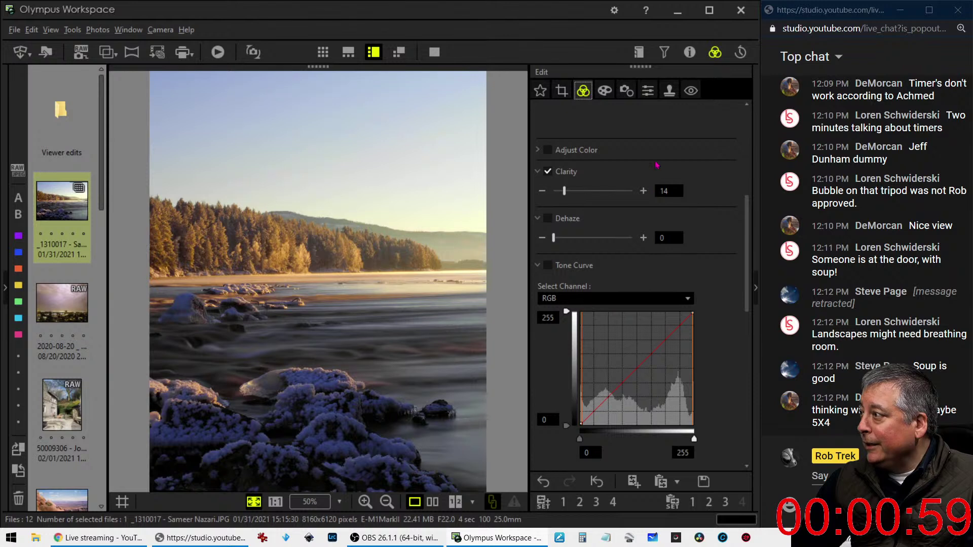
{"action": "left_click", "coordinate": [575, 192]}
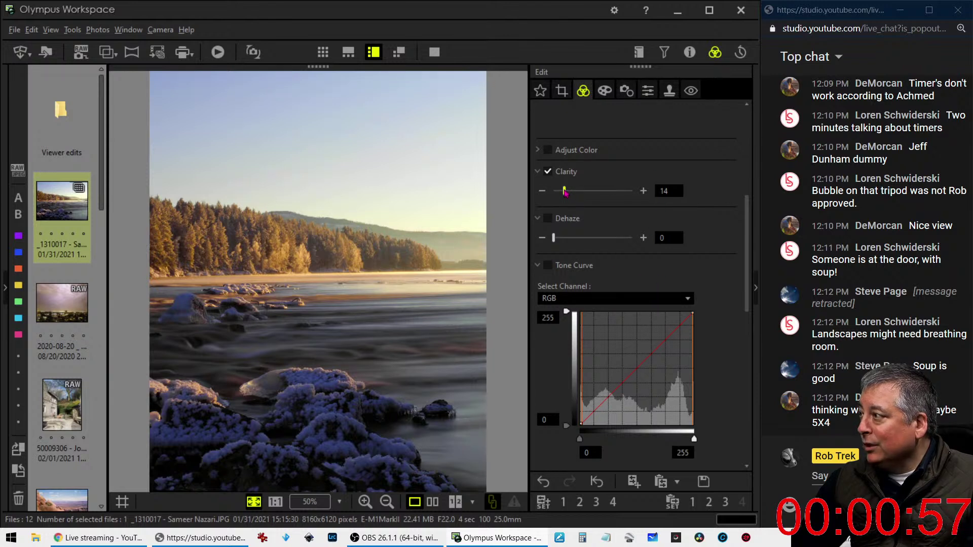
{"action": "left_click_drag", "start_coordinate": [557, 240], "coordinate": [559, 240]}
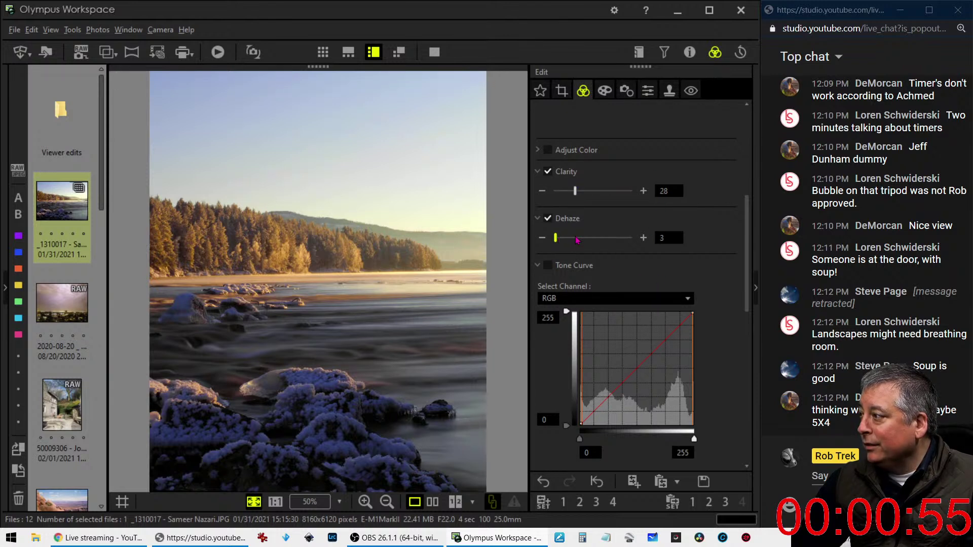
{"action": "left_click", "coordinate": [578, 240]}
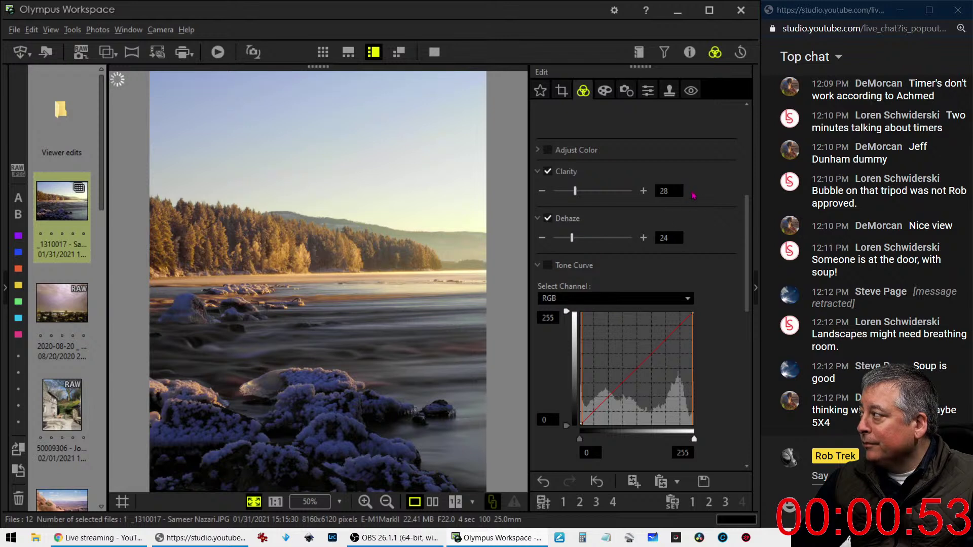
Step: Enable manual gradation to lighten the river photo's shadows, and raise dehaze to 40
{"action": "scroll", "coordinate": [732, 376], "scroll_direction": "down", "scroll_amount": 7}
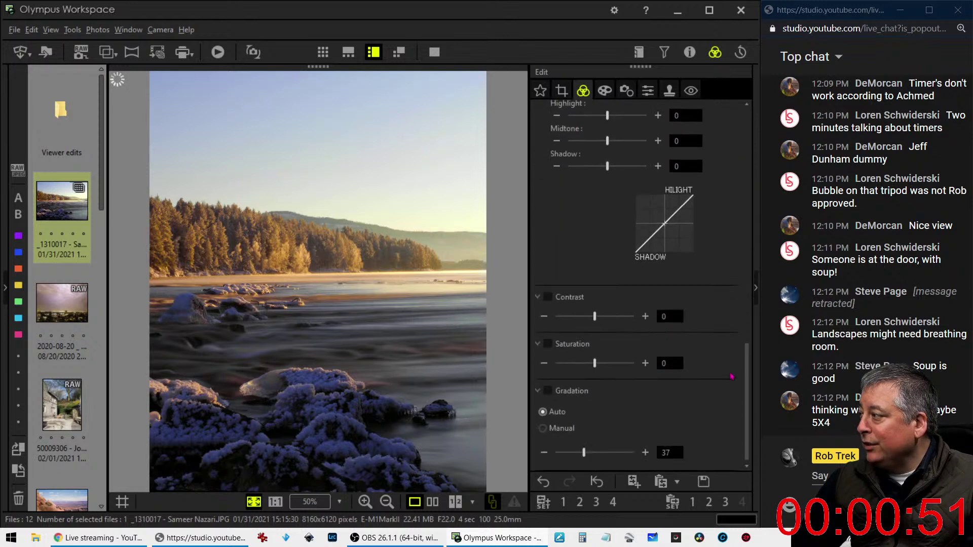
{"action": "left_click", "coordinate": [562, 429]}
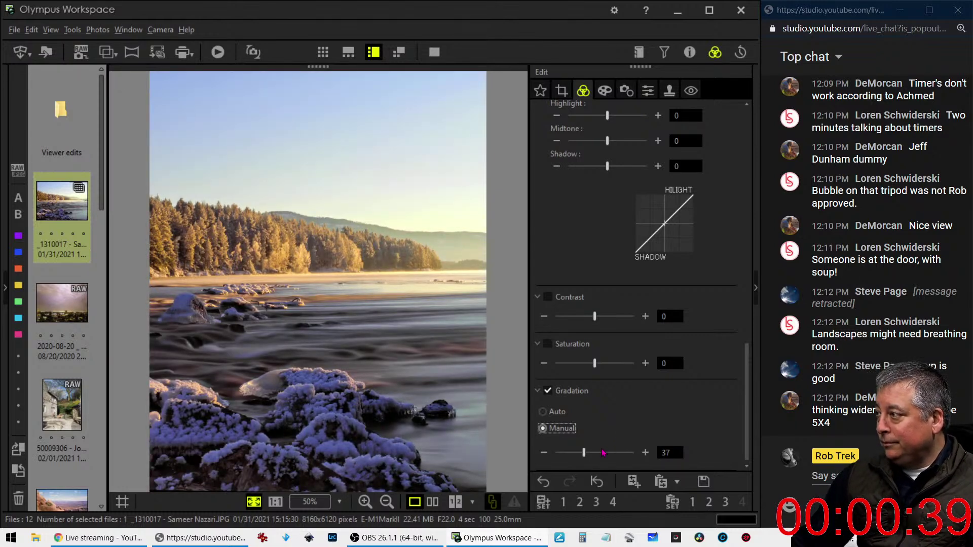
{"action": "scroll", "coordinate": [687, 378], "scroll_direction": "up", "scroll_amount": 10}
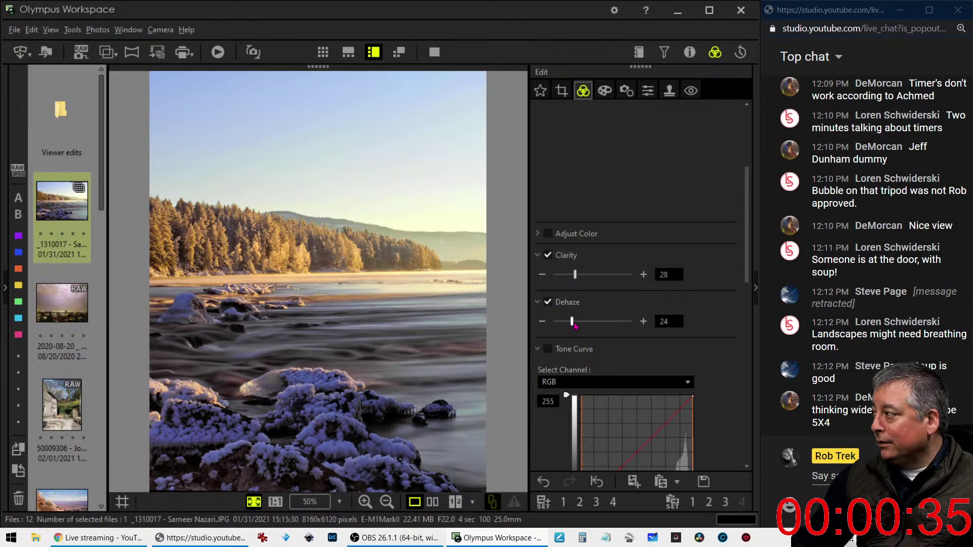
{"action": "left_click_drag", "start_coordinate": [572, 322], "coordinate": [587, 327]}
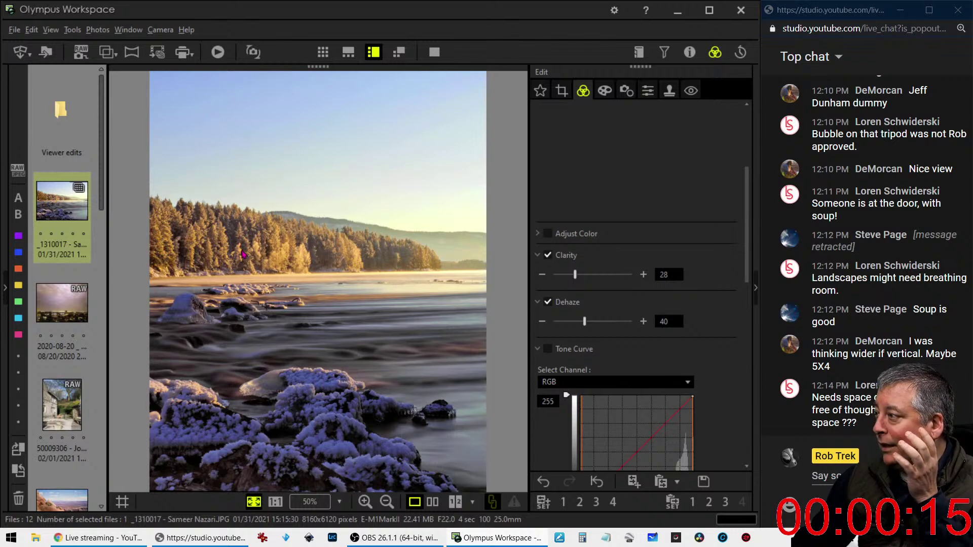
Step: Inspect the trees' detail at full size and slightly lower the river photo's sharpness
{"action": "left_click", "coordinate": [242, 254]}
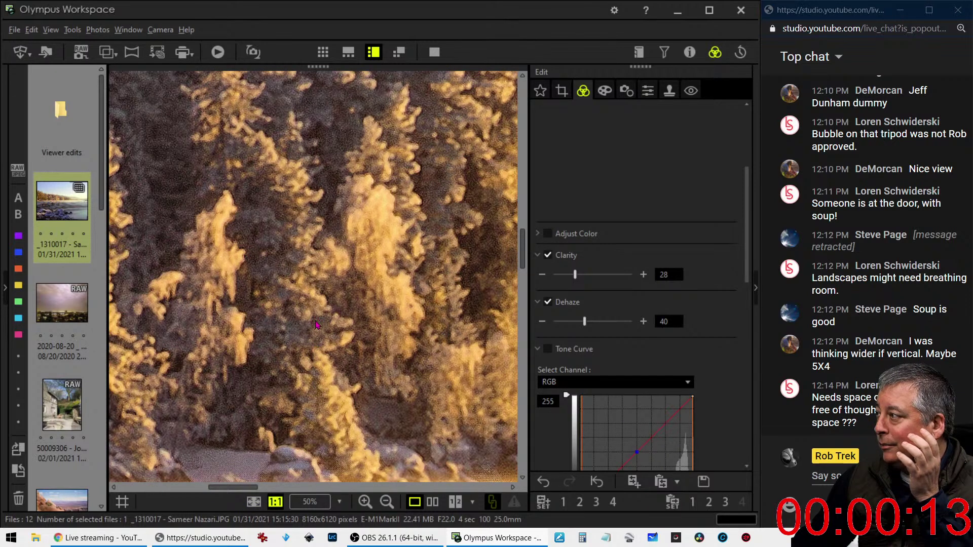
{"action": "left_click", "coordinate": [305, 296]}
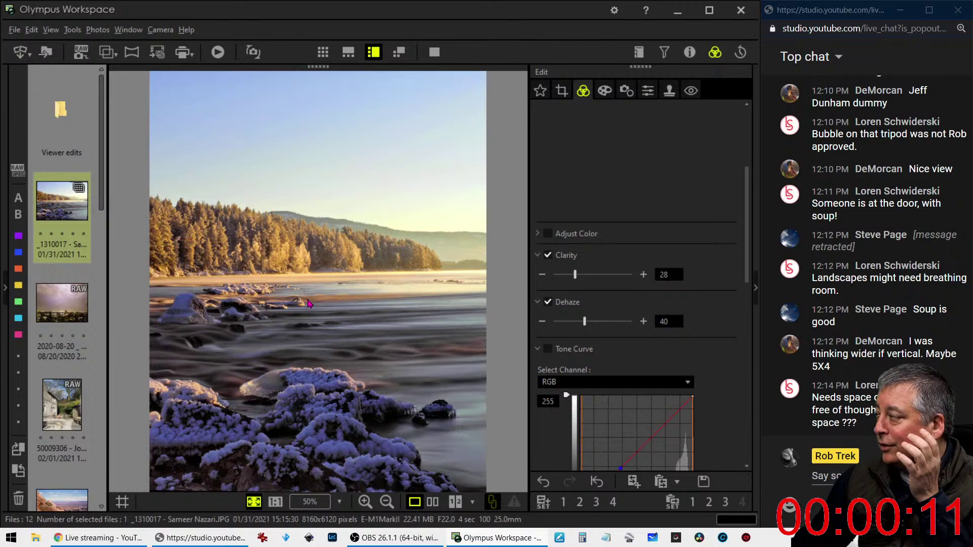
{"action": "left_click", "coordinate": [627, 91]}
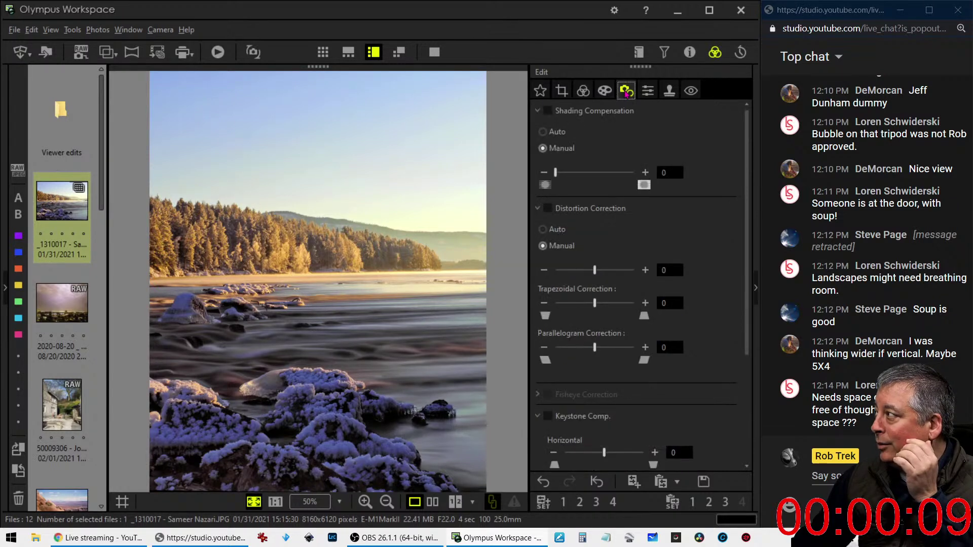
{"action": "left_click", "coordinate": [648, 90]}
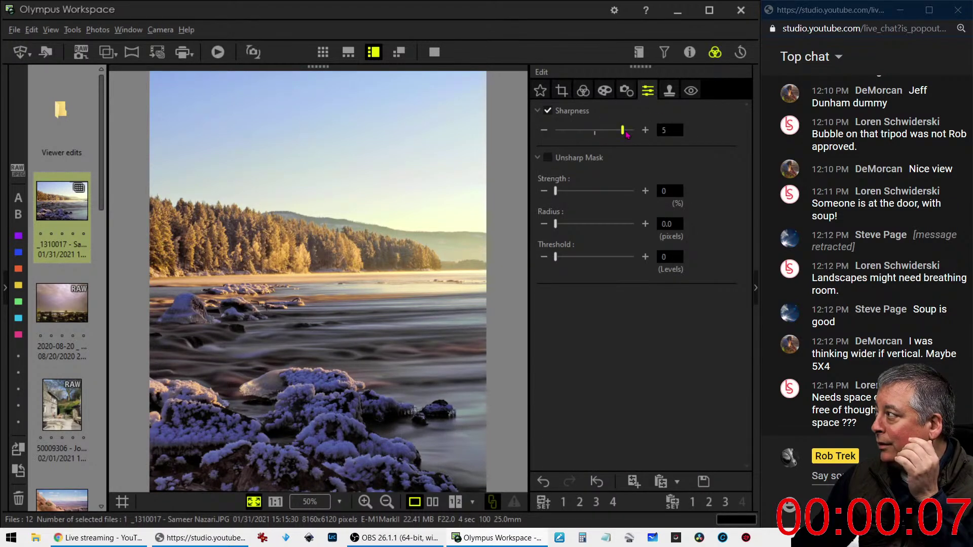
{"action": "left_click_drag", "start_coordinate": [623, 130], "coordinate": [616, 129]}
{"action": "left_click", "coordinate": [583, 91]}
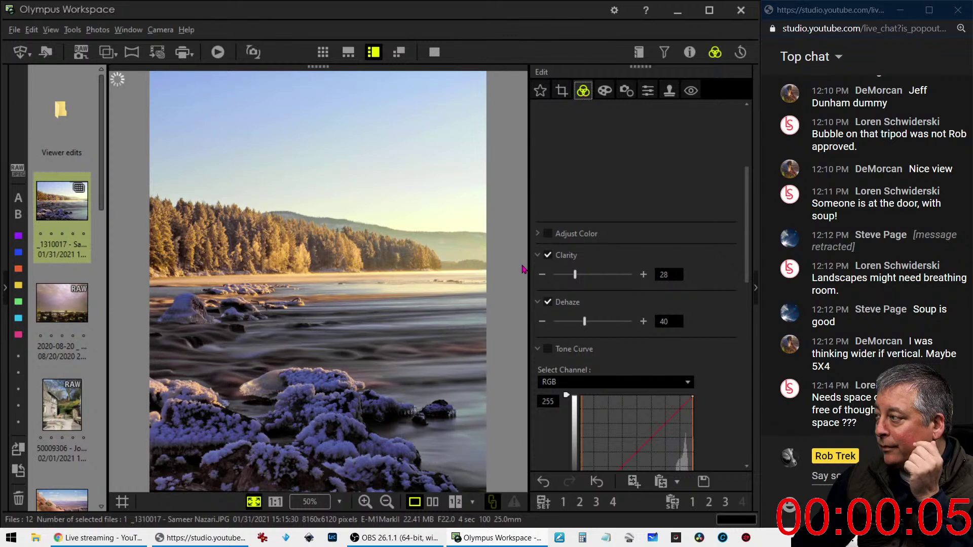
Step: Apply a tone curve to the river photo, pulling the RGB curve slightly below the diagonal around the midtones to darken it
{"action": "scroll", "coordinate": [731, 345], "scroll_direction": "down", "scroll_amount": 5}
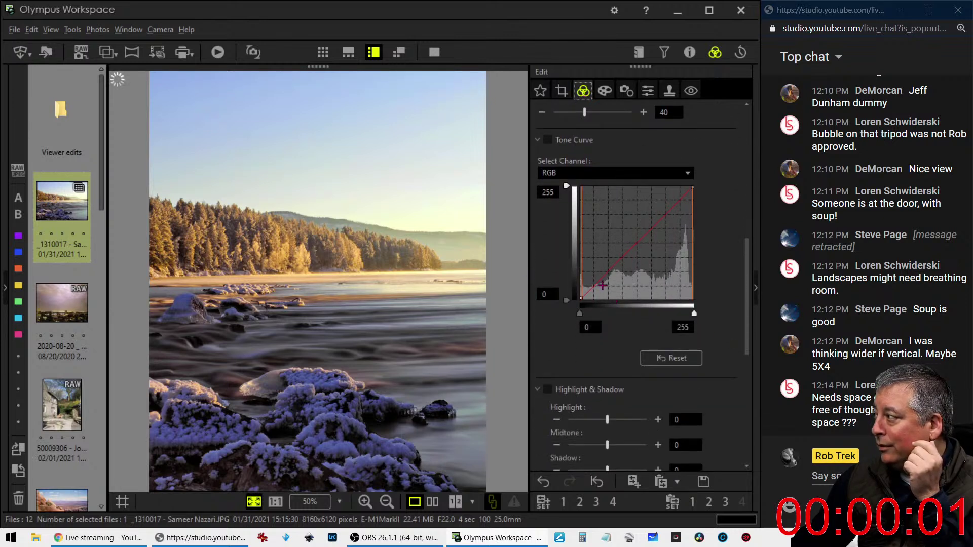
{"action": "left_click_drag", "start_coordinate": [599, 282], "coordinate": [600, 285]}
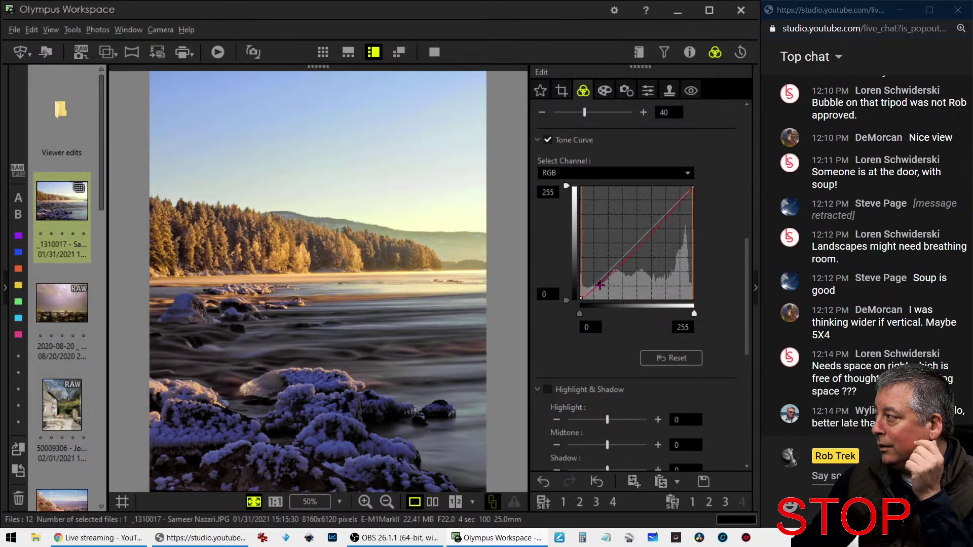
{"action": "left_click_drag", "start_coordinate": [600, 285], "coordinate": [644, 247]}
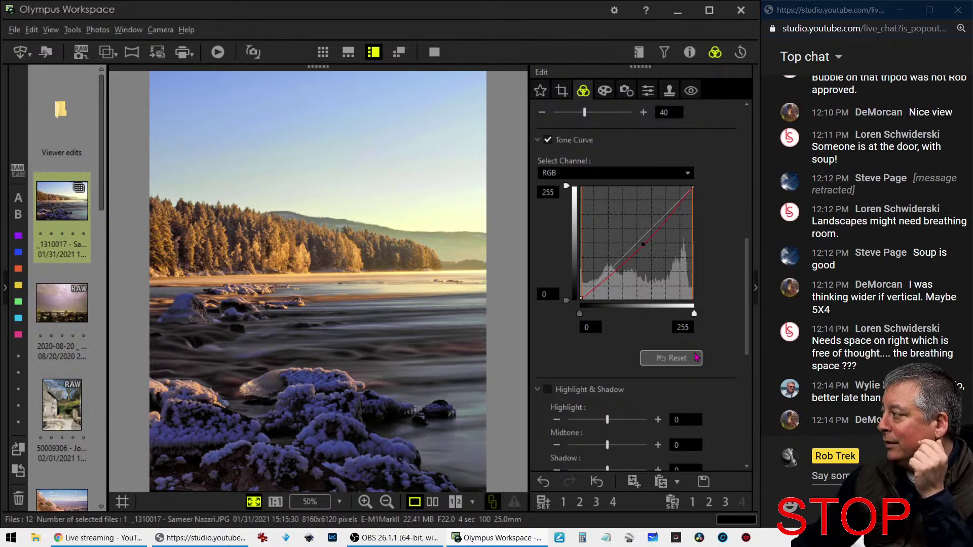
{"action": "scroll", "coordinate": [713, 365], "scroll_direction": "down", "scroll_amount": 3}
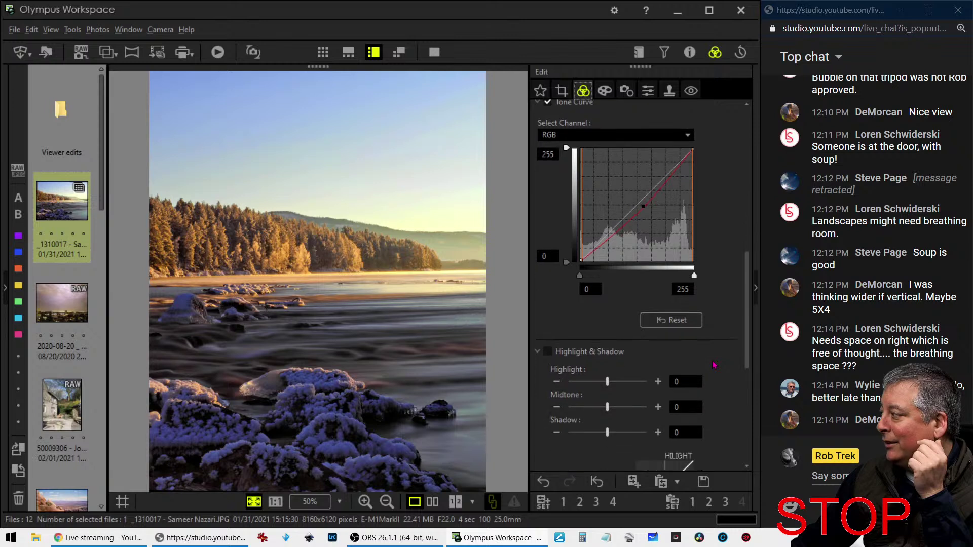
{"action": "scroll", "coordinate": [714, 365], "scroll_direction": "up", "scroll_amount": 2}
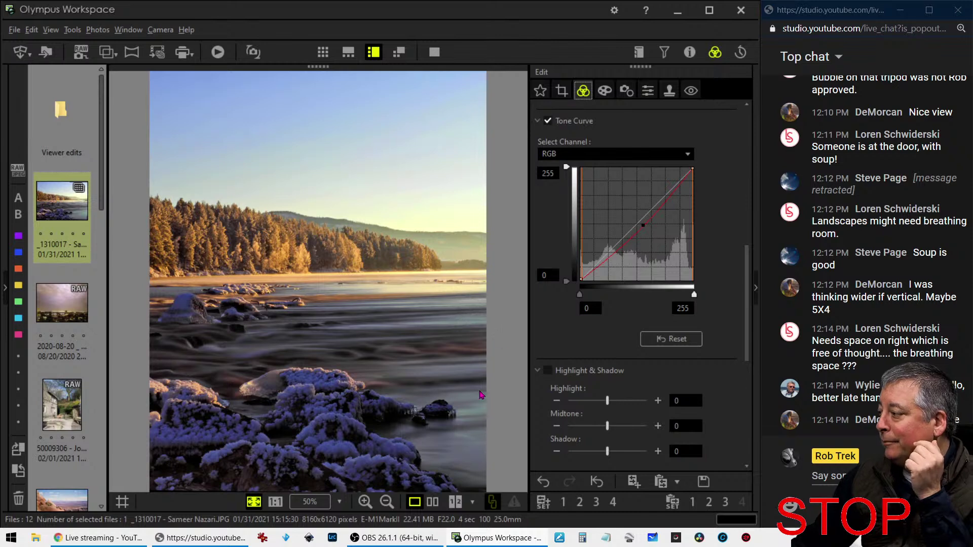
Step: Change the river photo's crop to 1:1 at 5993 x 5993 pixels, shifted slightly right and inside the tilted image border
{"action": "left_click", "coordinate": [568, 92]}
{"action": "left_click", "coordinate": [600, 161]}
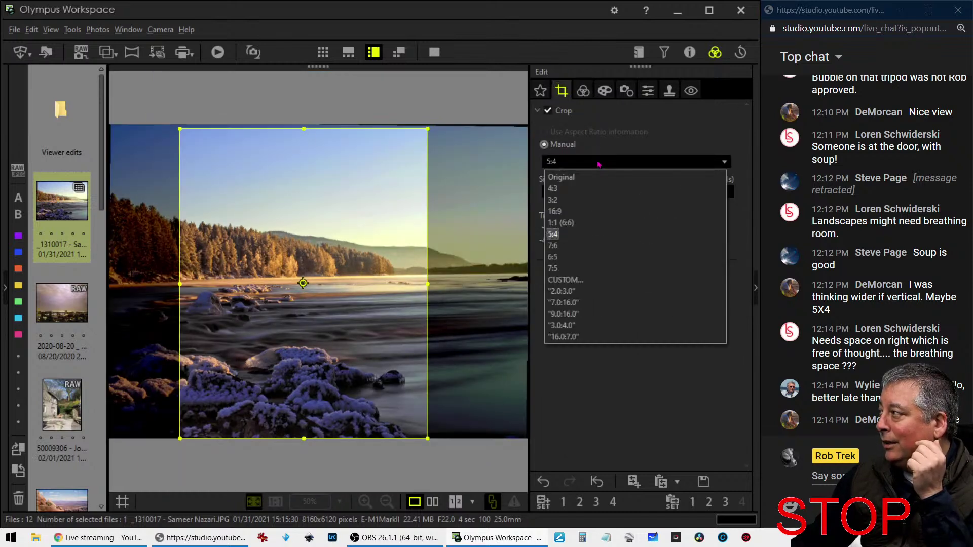
{"action": "left_click", "coordinate": [592, 222]}
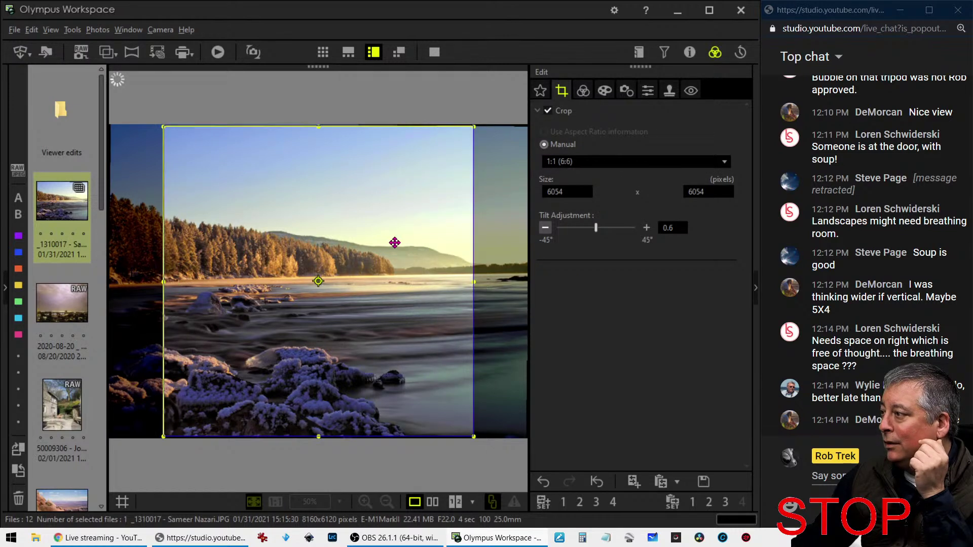
{"action": "left_click_drag", "start_coordinate": [320, 126], "coordinate": [320, 130]}
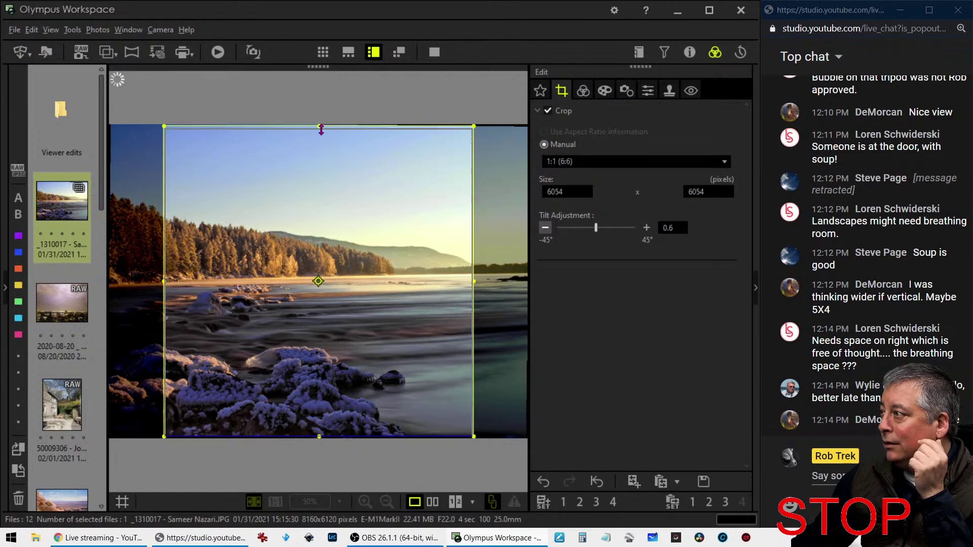
{"action": "left_click_drag", "start_coordinate": [328, 198], "coordinate": [334, 198]}
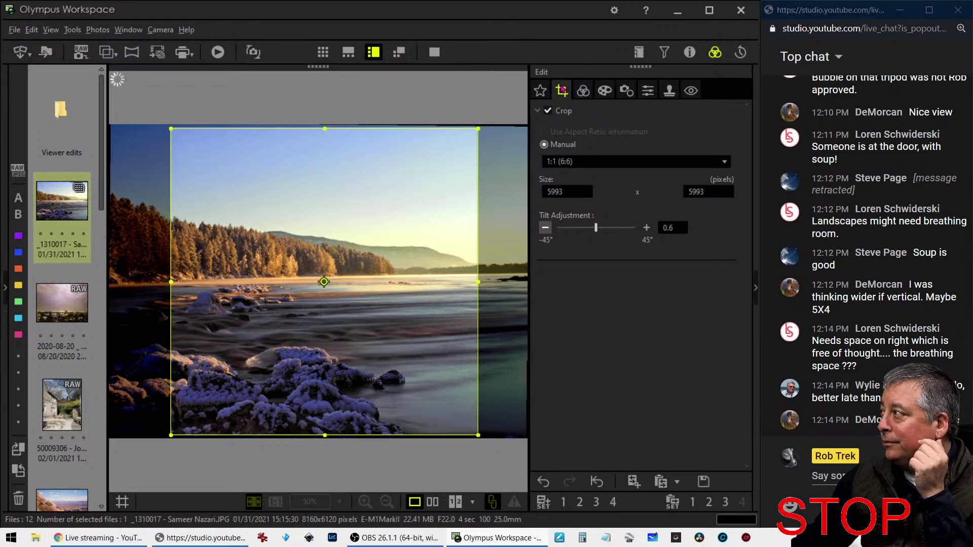
{"action": "left_click", "coordinate": [581, 91]}
Step: Compare the edited river photo side by side with the original in an enlarged view, and return to the single-image view
{"action": "left_click", "coordinate": [433, 502]}
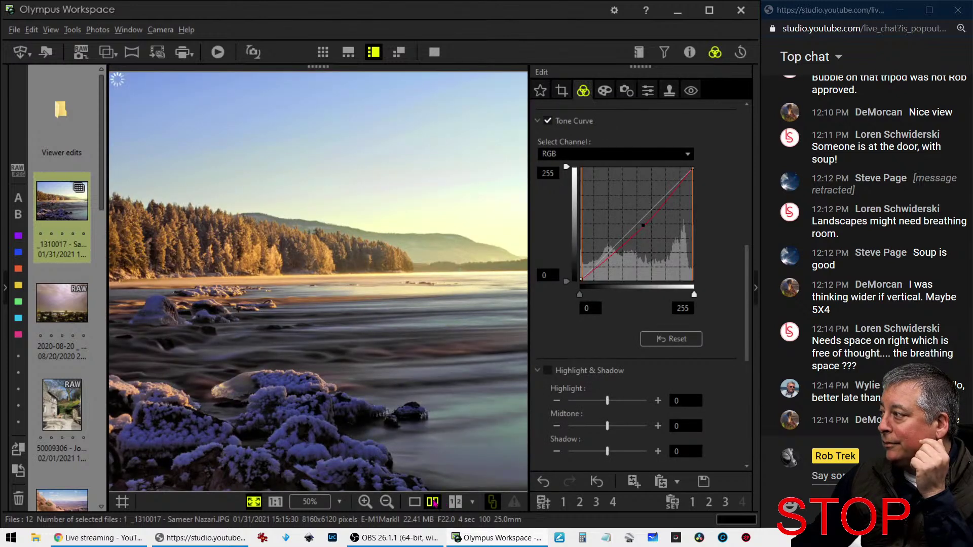
{"action": "left_click", "coordinate": [434, 52]}
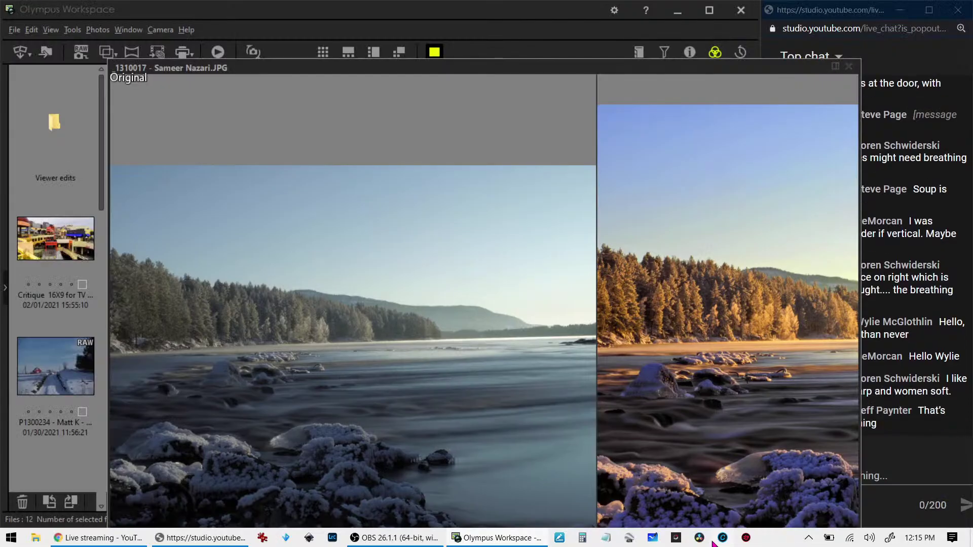
{"action": "left_click", "coordinate": [715, 52]}
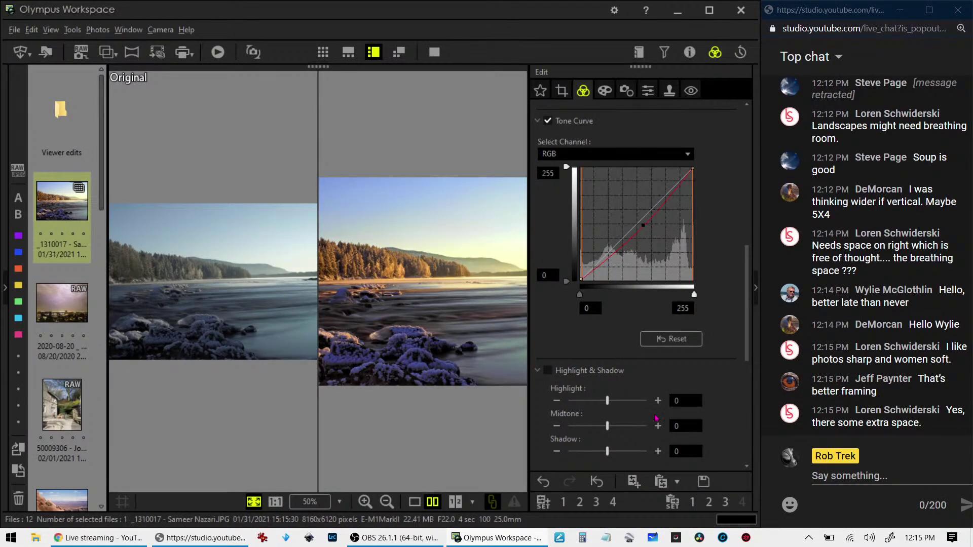
{"action": "left_click", "coordinate": [415, 502]}
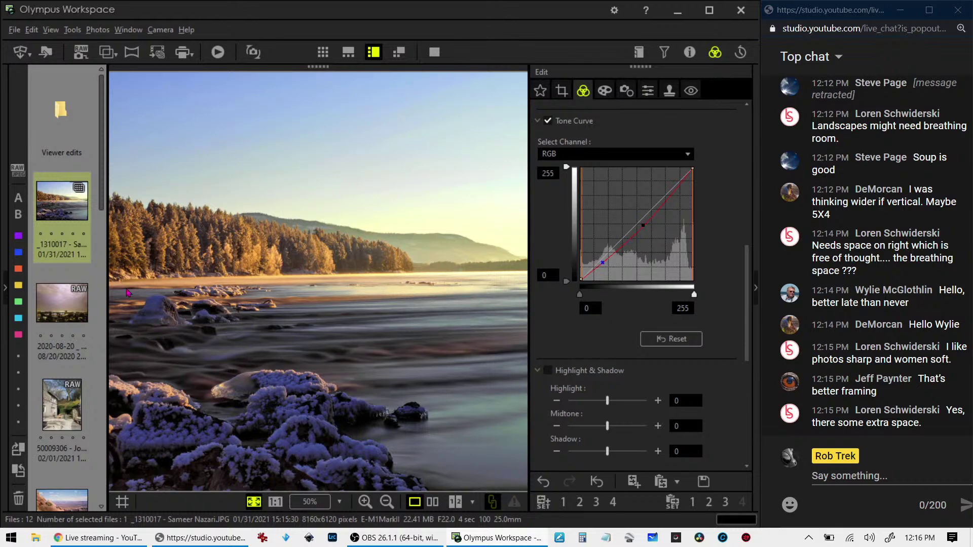
Step: Open the lightning-over-city RAW photo and review its shooting details, including lens, aperture, shutter, ISO and drive mode
{"action": "left_click", "coordinate": [64, 304]}
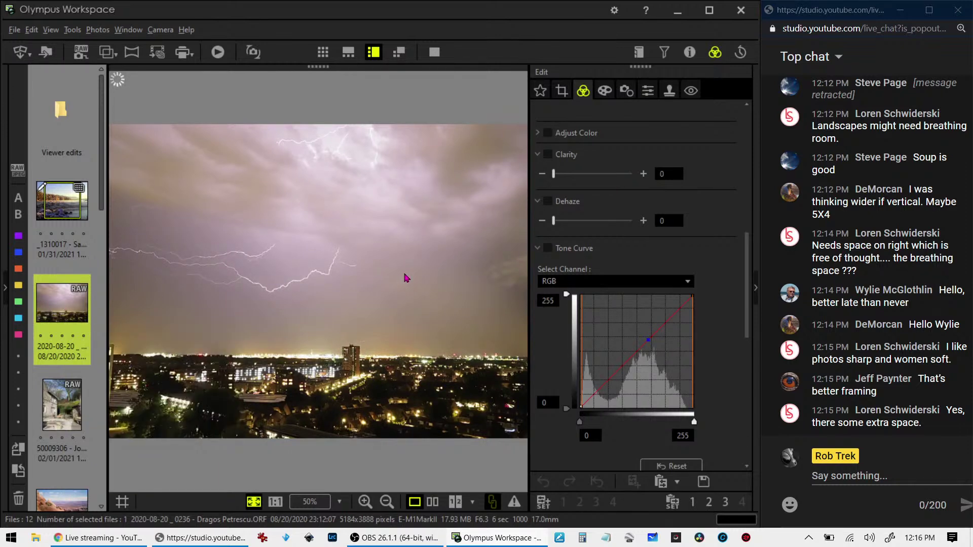
{"action": "left_click", "coordinate": [690, 53]}
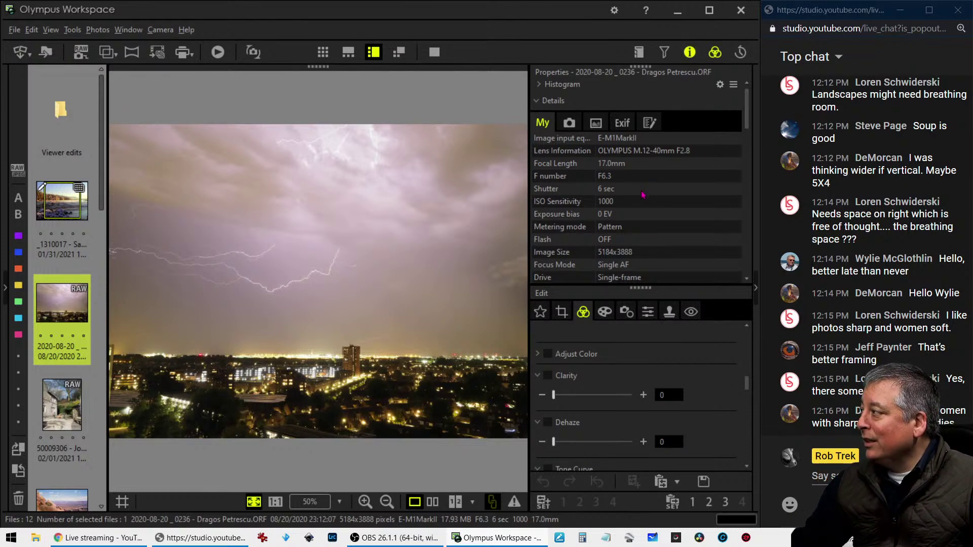
{"action": "scroll", "coordinate": [644, 212], "scroll_direction": "down", "scroll_amount": 2}
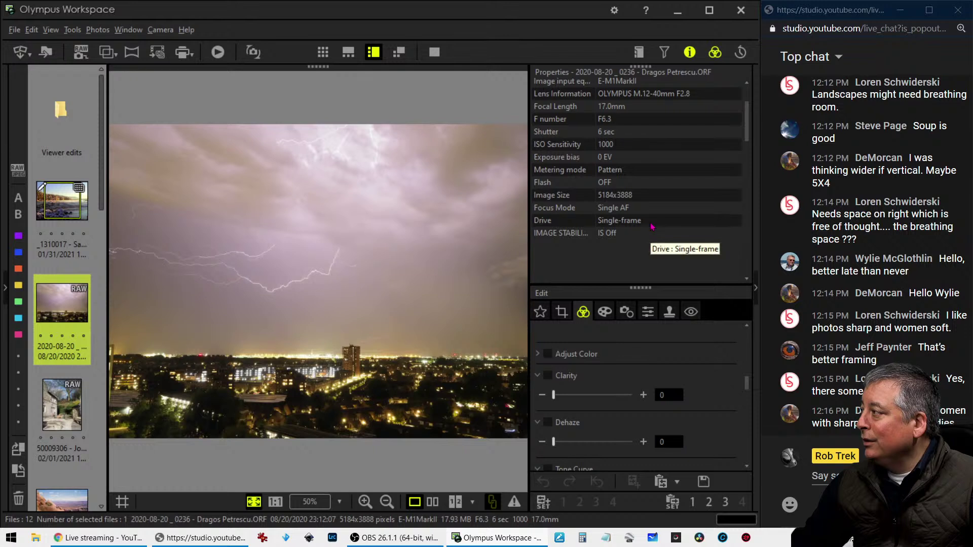
{"action": "scroll", "coordinate": [652, 226], "scroll_direction": "up", "scroll_amount": 2}
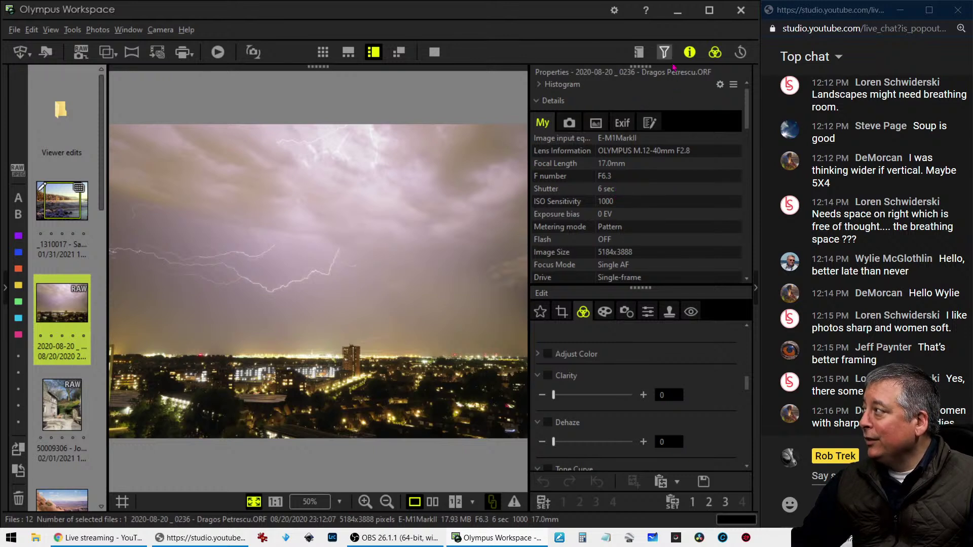
{"action": "left_click", "coordinate": [689, 51]}
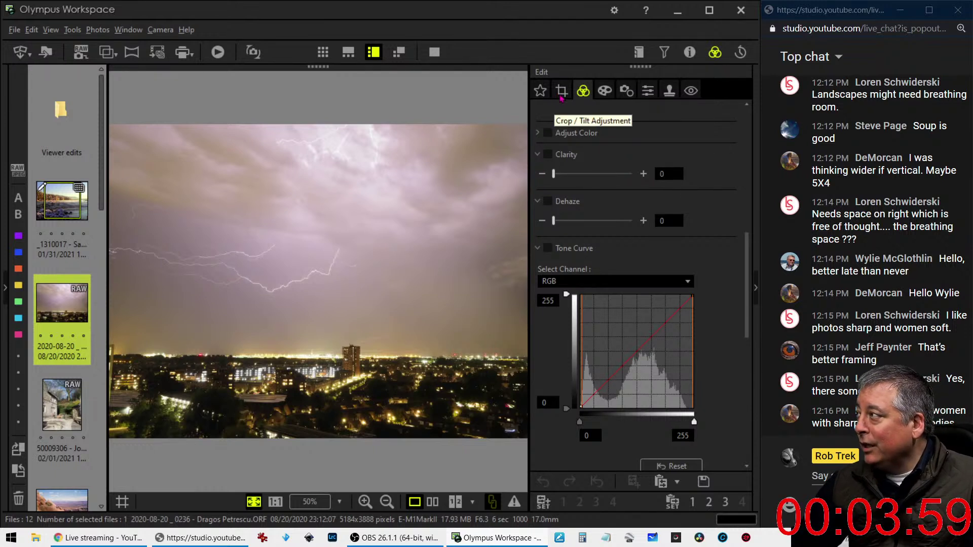
Step: Straighten the lightning photo's horizon with a tilt adjustment of -0.9, keeping the original aspect ratio
{"action": "left_click", "coordinate": [561, 91]}
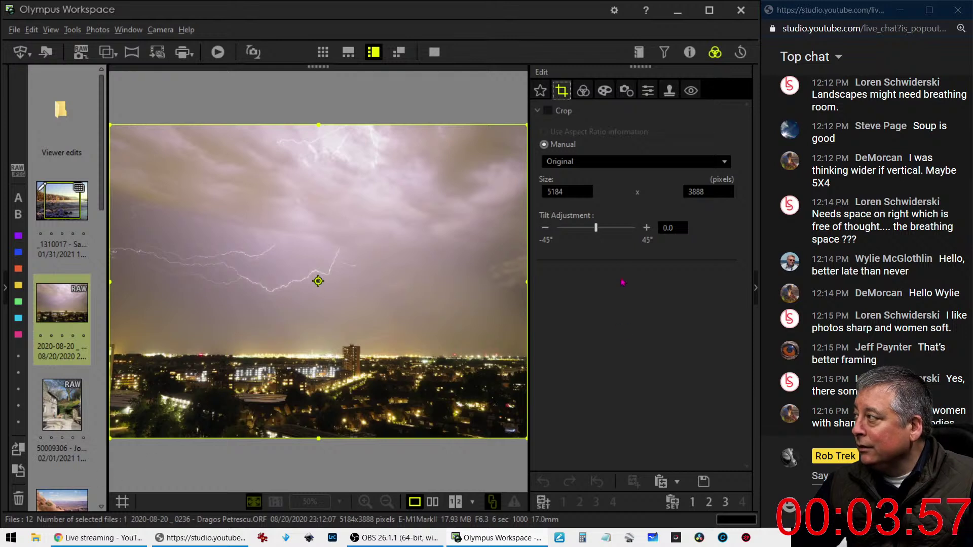
{"action": "left_click", "coordinate": [547, 229]}
{"action": "left_click", "coordinate": [548, 229]}
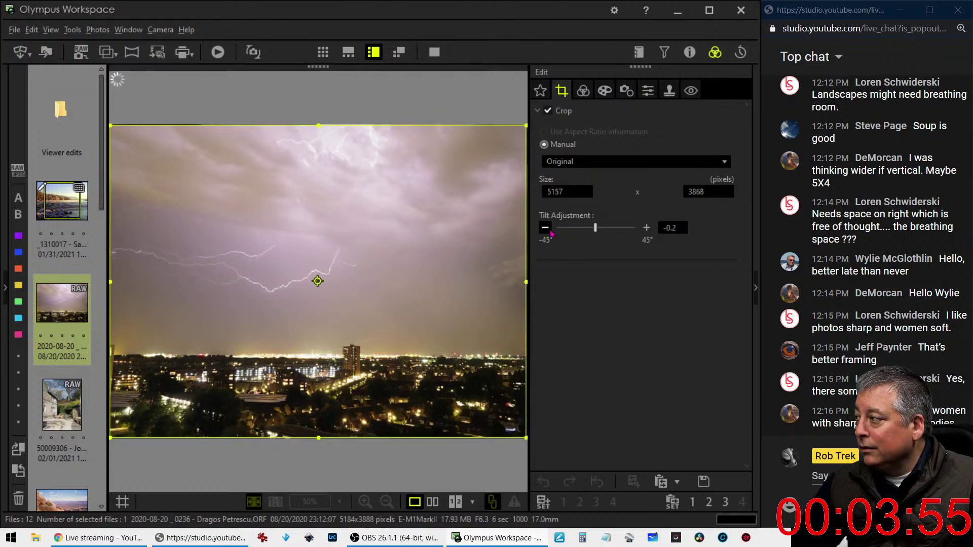
{"action": "left_click", "coordinate": [551, 232]}
{"action": "left_click", "coordinate": [551, 232]}
{"action": "left_click", "coordinate": [551, 232]}
{"action": "left_click", "coordinate": [551, 232]}
{"action": "left_click", "coordinate": [551, 231]}
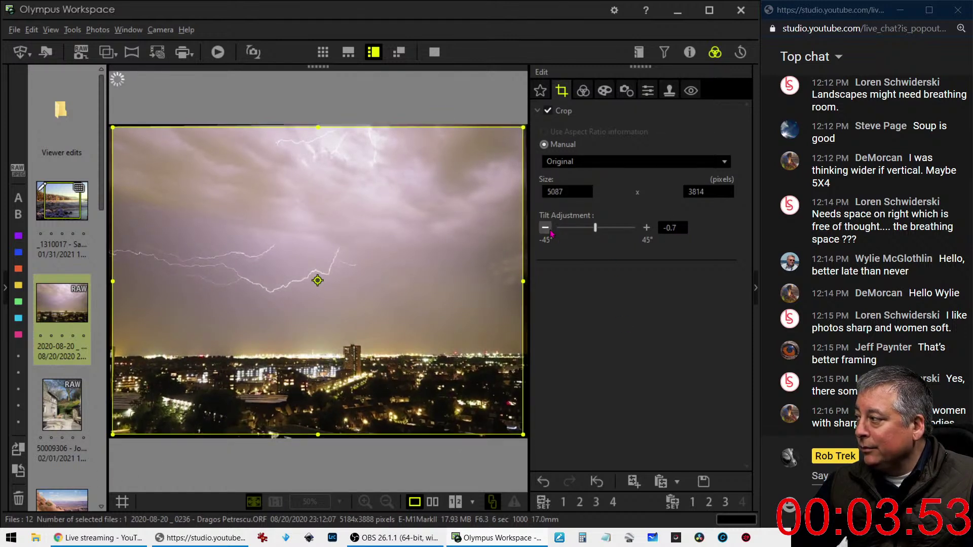
{"action": "left_click", "coordinate": [551, 232]}
{"action": "left_click", "coordinate": [551, 231]}
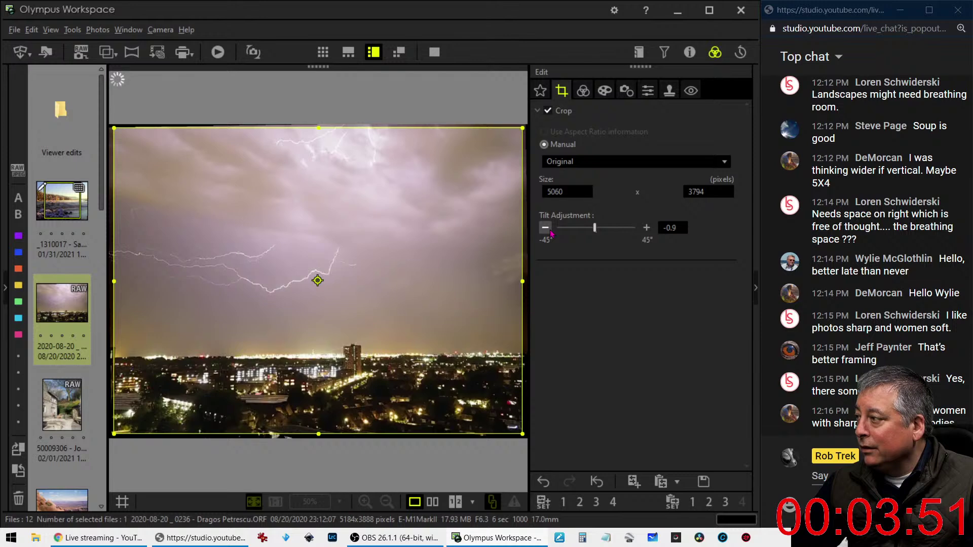
{"action": "left_click", "coordinate": [583, 91]}
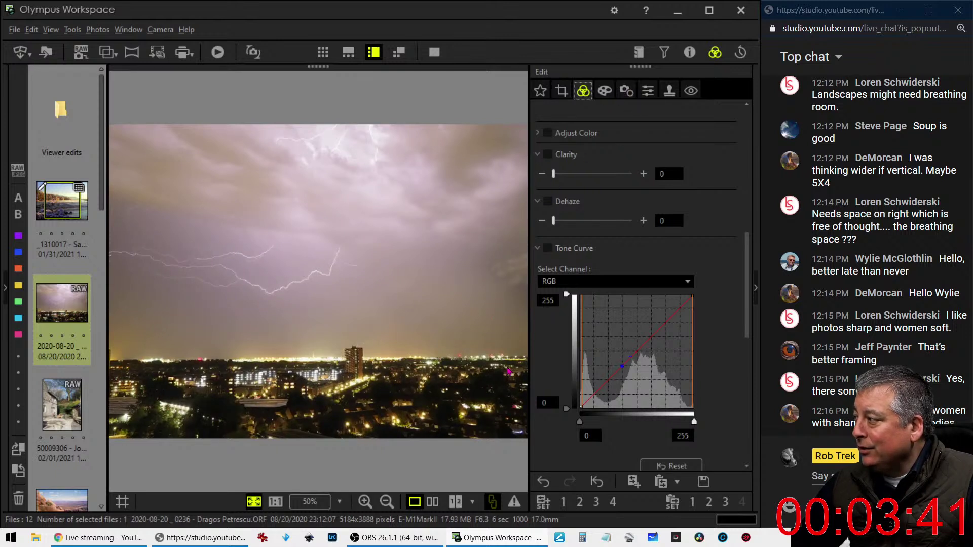
Step: Enable manual distortion correction on the lightning photo and set its strength to 72
{"action": "left_click", "coordinate": [627, 91]}
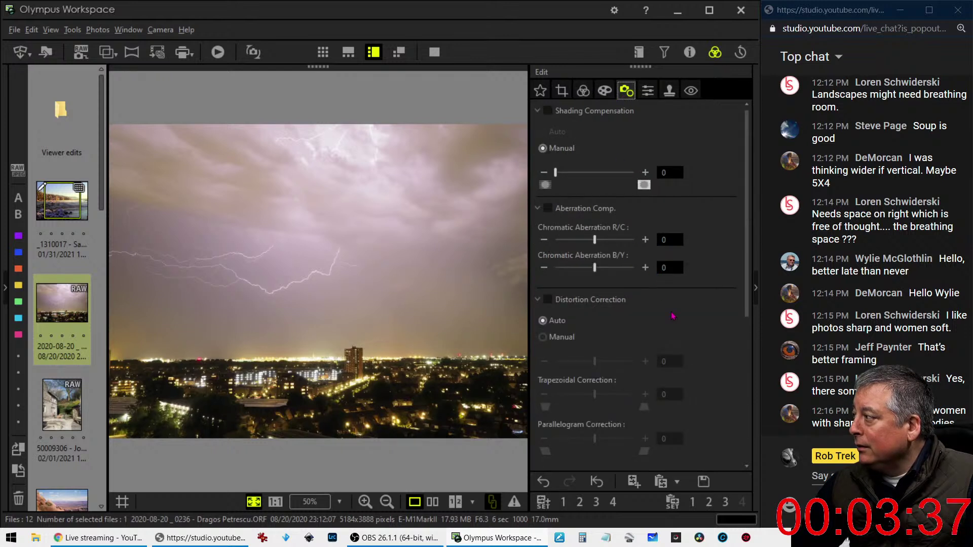
{"action": "left_click", "coordinate": [562, 336]}
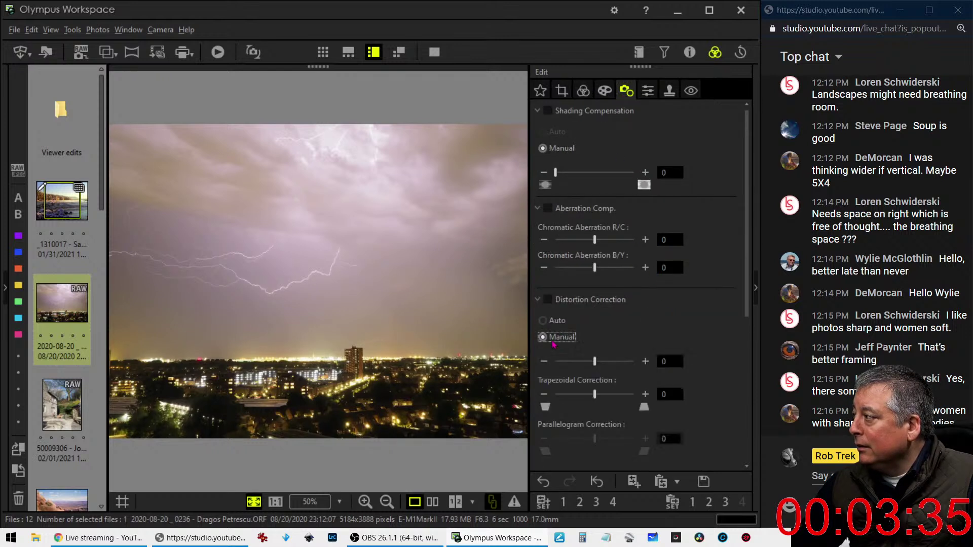
{"action": "left_click_drag", "start_coordinate": [595, 363], "coordinate": [601, 367]}
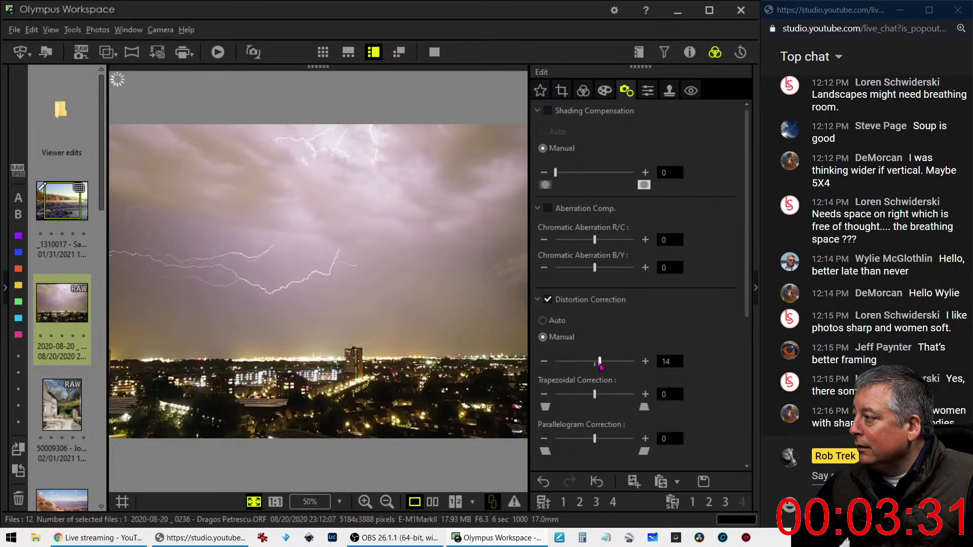
{"action": "left_click_drag", "start_coordinate": [603, 367], "coordinate": [612, 368]}
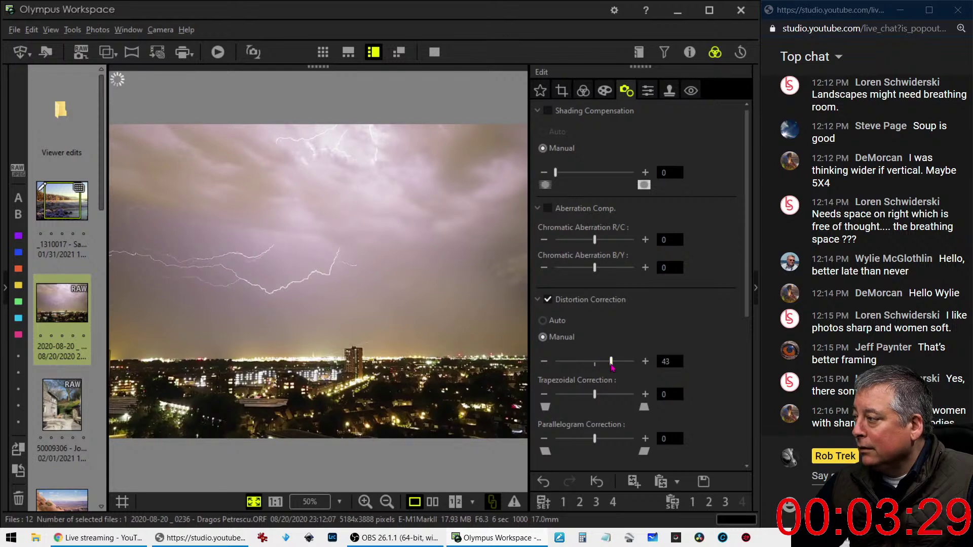
{"action": "left_click_drag", "start_coordinate": [612, 368], "coordinate": [623, 368]}
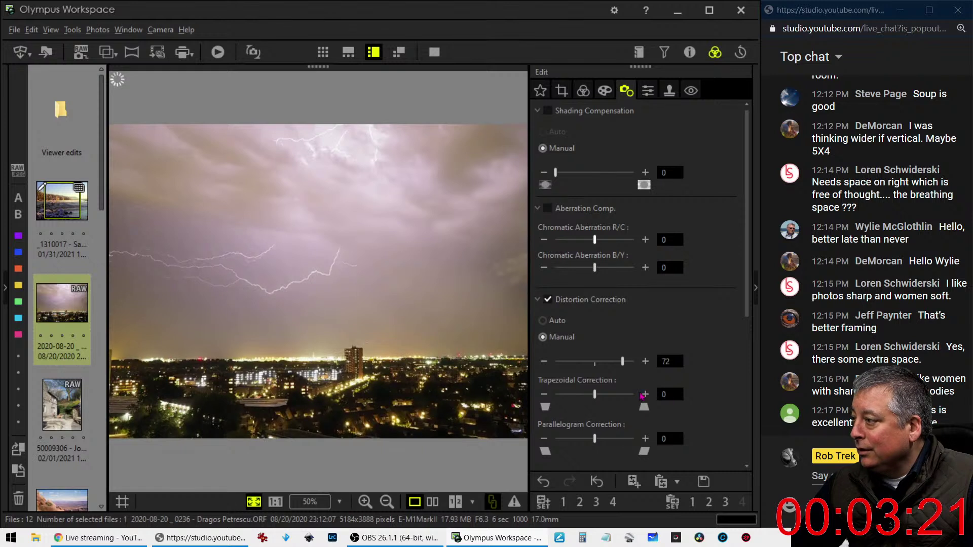
Step: Apply keystone compensation to the lightning photo with the horizontal value set to -3
{"action": "scroll", "coordinate": [690, 411], "scroll_direction": "down", "scroll_amount": 5}
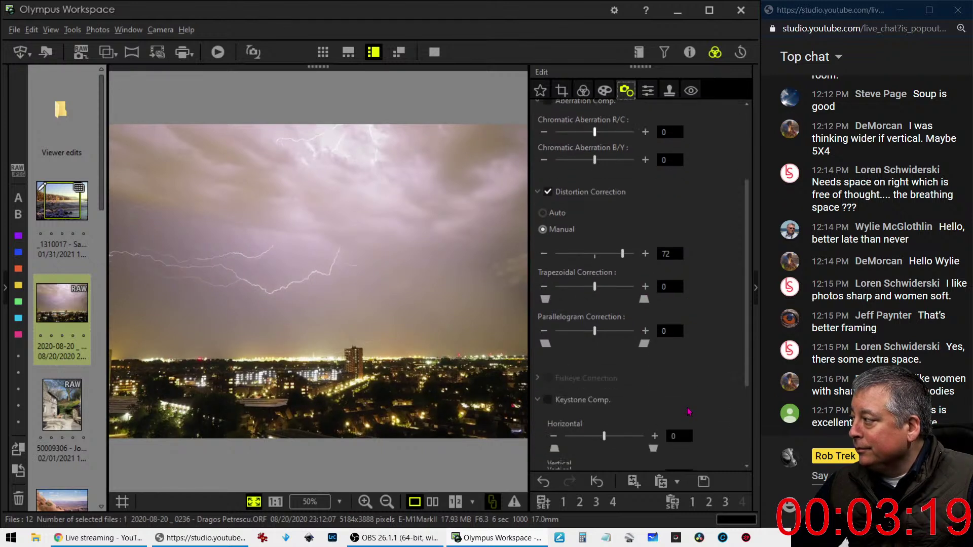
{"action": "left_click", "coordinate": [554, 335]}
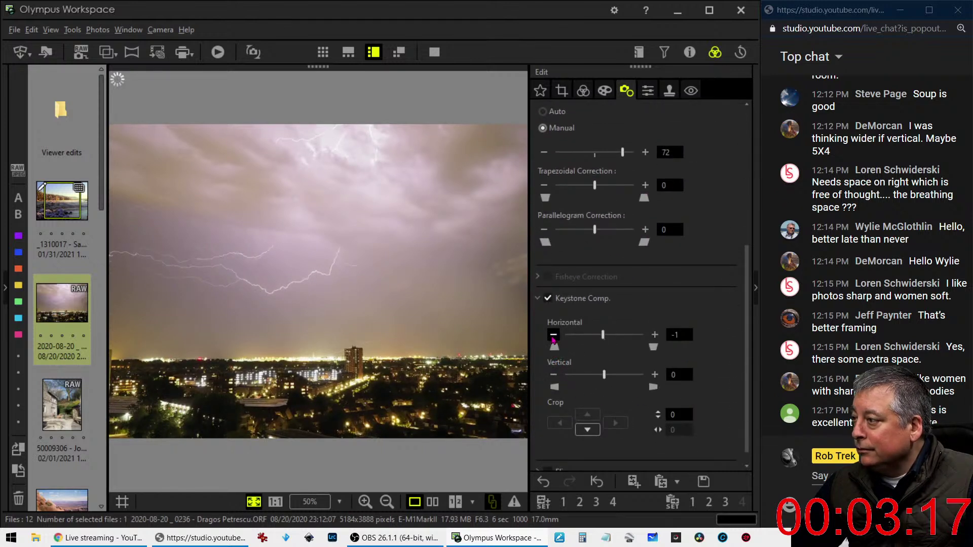
{"action": "left_click", "coordinate": [554, 335]}
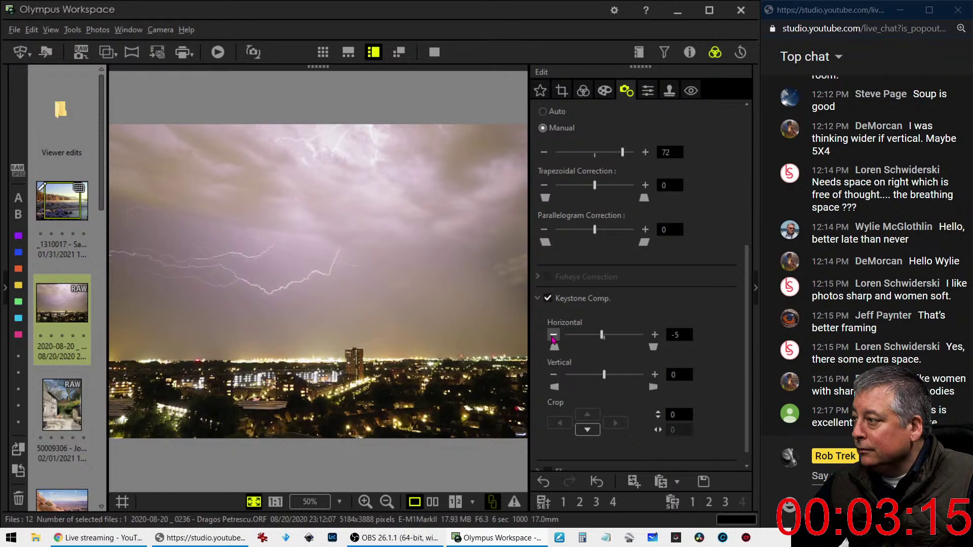
{"action": "left_click", "coordinate": [654, 335]}
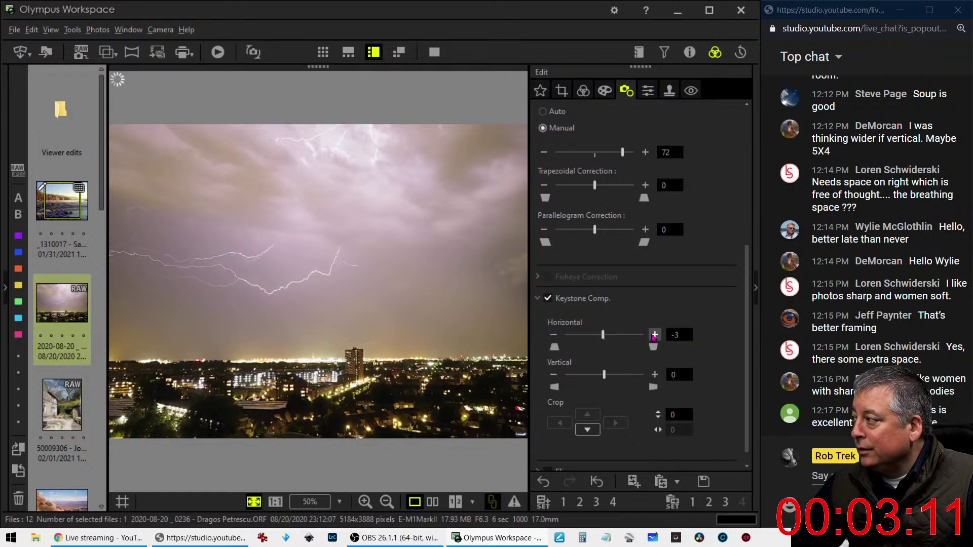
{"action": "left_click", "coordinate": [654, 336]}
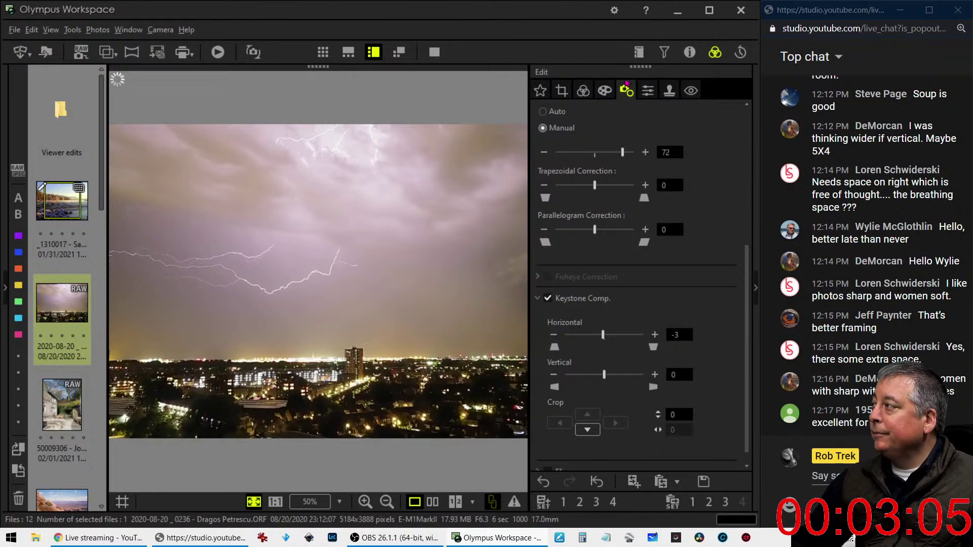
Step: Try the Dramatic Tone art filter on the lightning photo and return the art filter to No Filter
{"action": "left_click", "coordinate": [583, 91]}
{"action": "left_click", "coordinate": [605, 92]}
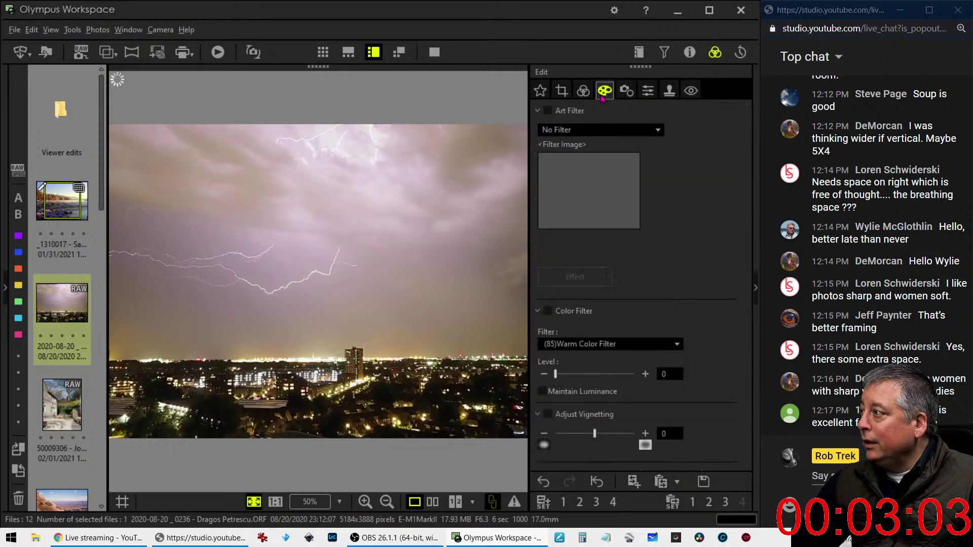
{"action": "left_click", "coordinate": [615, 131]}
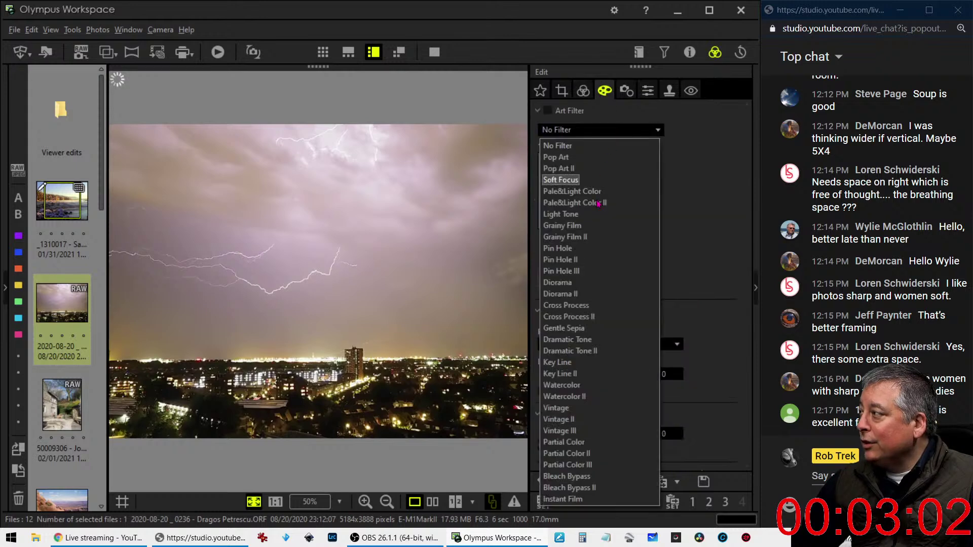
{"action": "left_click", "coordinate": [581, 339]}
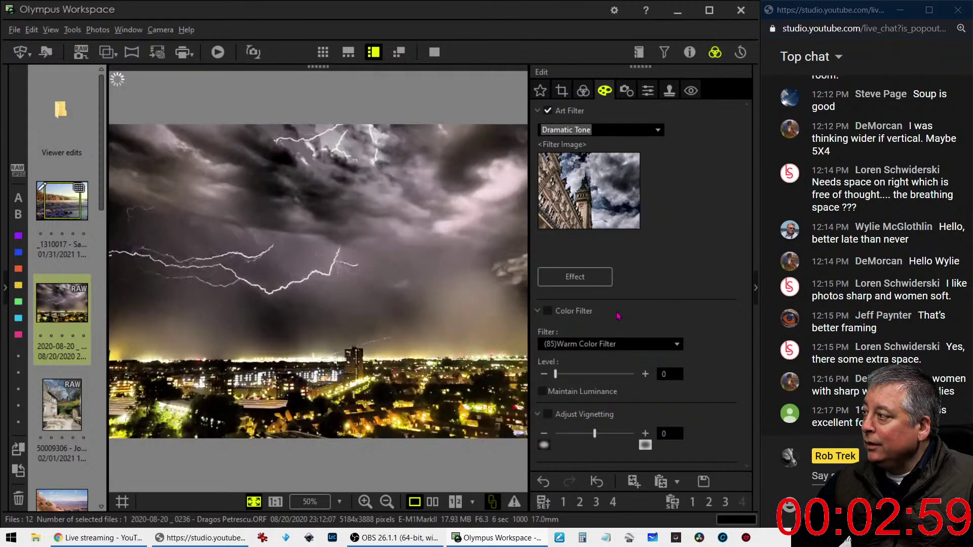
{"action": "left_click", "coordinate": [613, 133]}
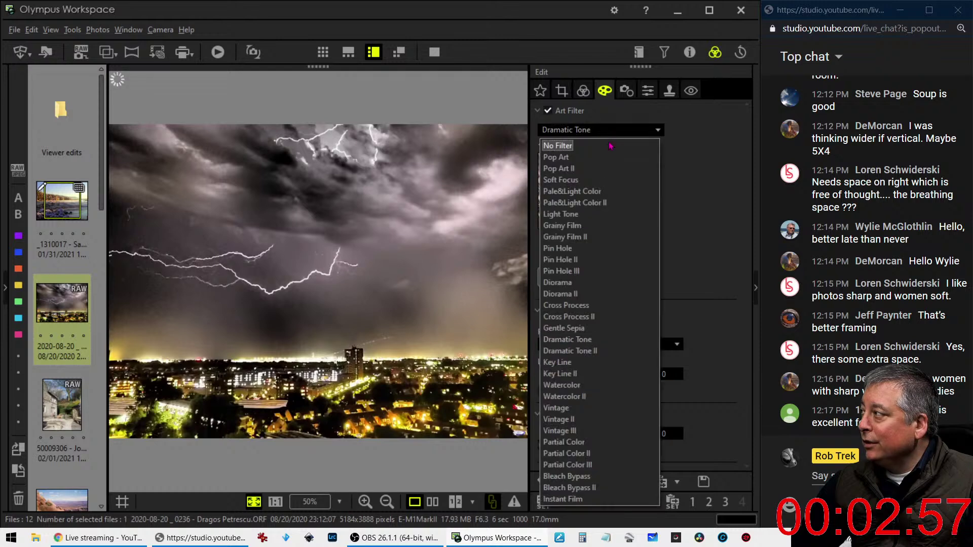
{"action": "left_click", "coordinate": [610, 145]}
Step: Apply Dehaze to the lightning photo at the full strength of 100
{"action": "left_click", "coordinate": [583, 91]}
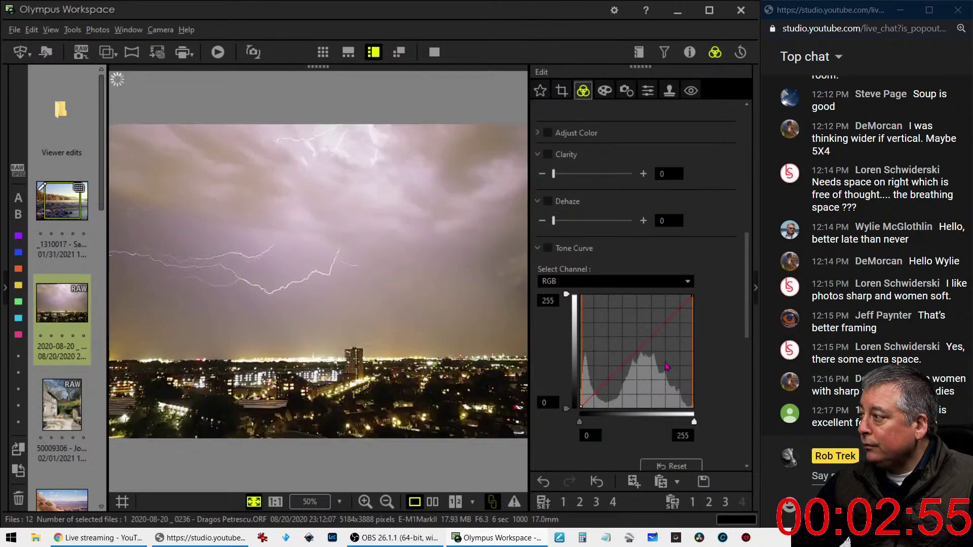
{"action": "scroll", "coordinate": [639, 347], "scroll_direction": "down", "scroll_amount": 3}
{"action": "scroll", "coordinate": [662, 350], "scroll_direction": "down", "scroll_amount": 2}
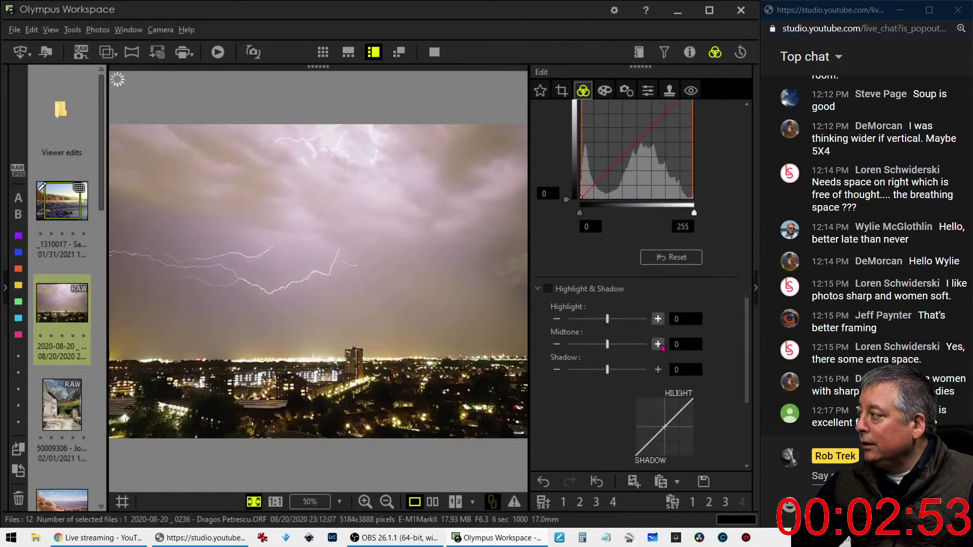
{"action": "scroll", "coordinate": [662, 349], "scroll_direction": "up", "scroll_amount": 5}
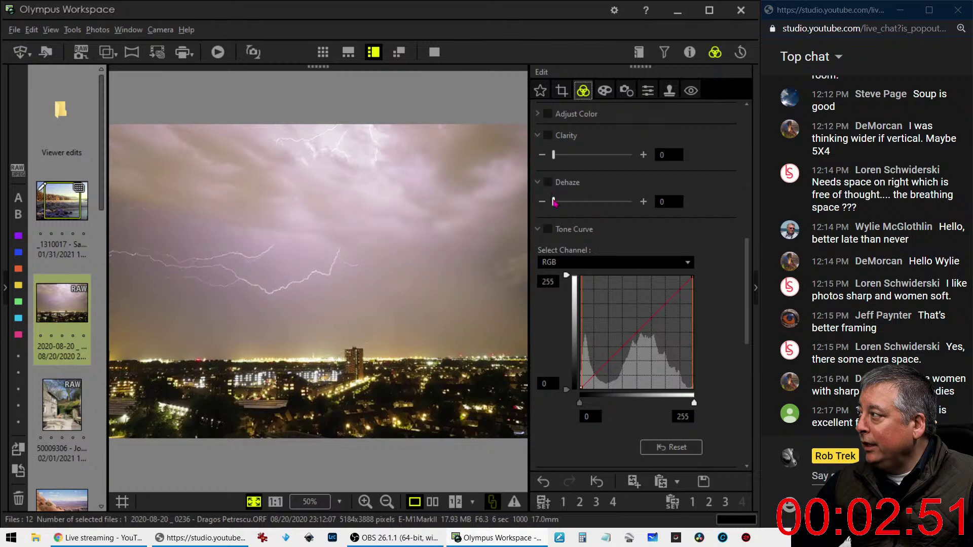
{"action": "left_click_drag", "start_coordinate": [554, 201], "coordinate": [604, 203]}
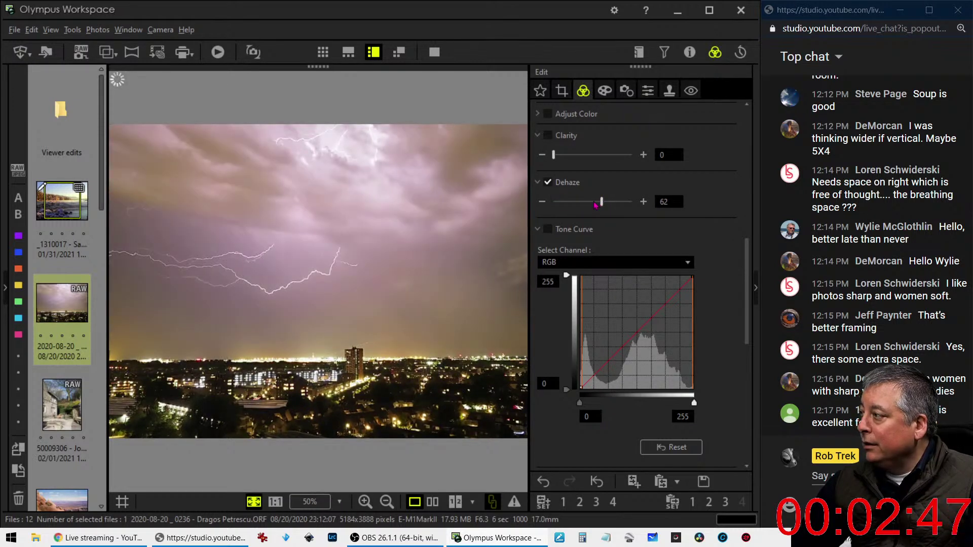
{"action": "left_click_drag", "start_coordinate": [600, 205], "coordinate": [624, 207]}
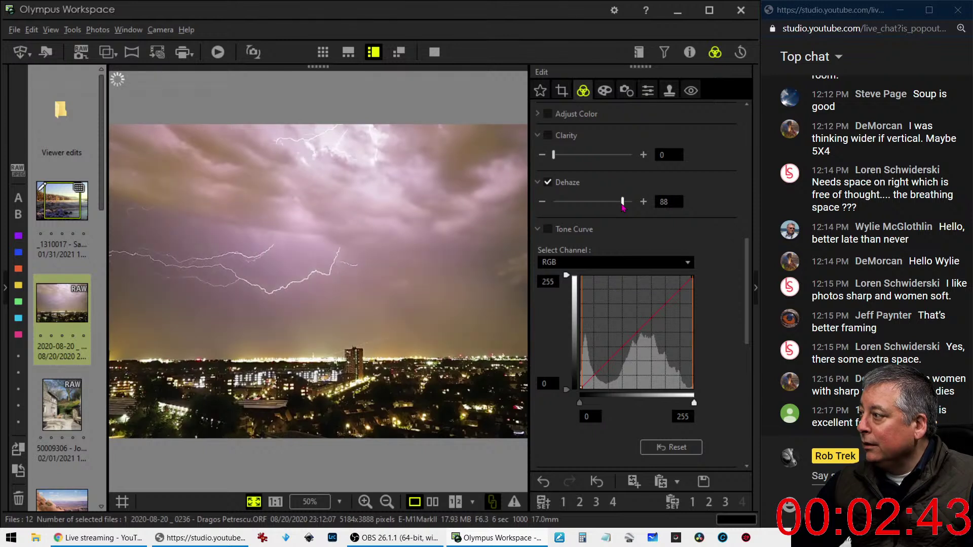
{"action": "left_click_drag", "start_coordinate": [623, 206], "coordinate": [637, 209]}
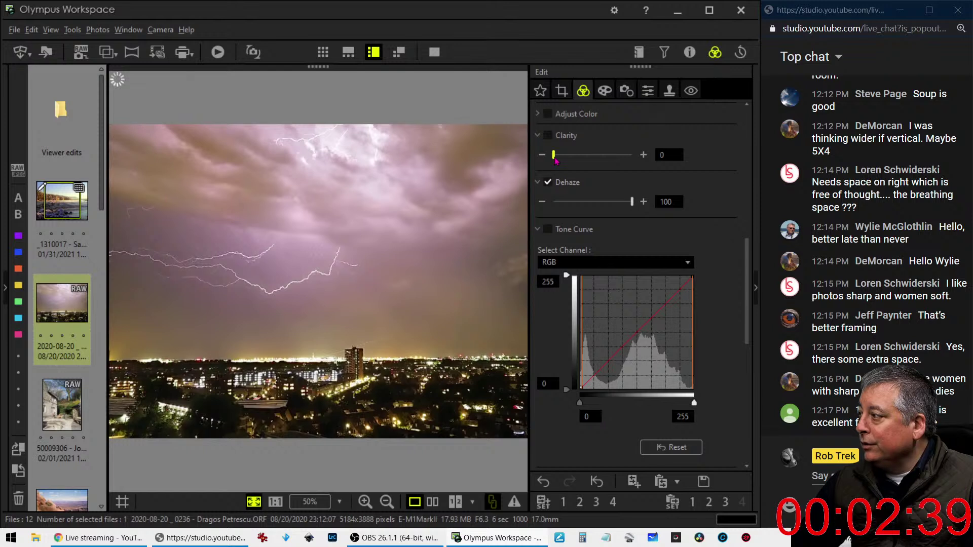
Step: Add Clarity to the lightning photo, trying stronger amounts and settling on 39
{"action": "left_click_drag", "start_coordinate": [554, 158], "coordinate": [581, 161]}
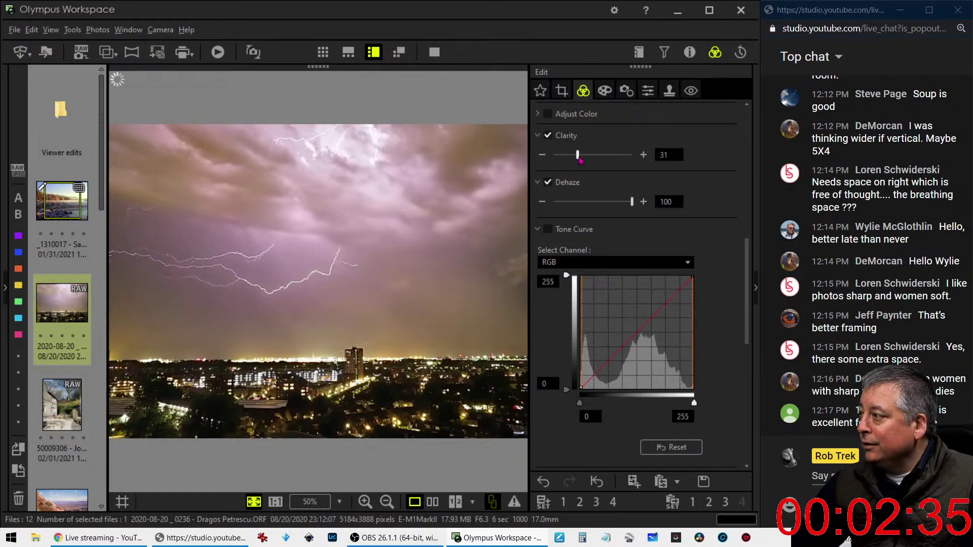
{"action": "left_click_drag", "start_coordinate": [580, 160], "coordinate": [602, 159]}
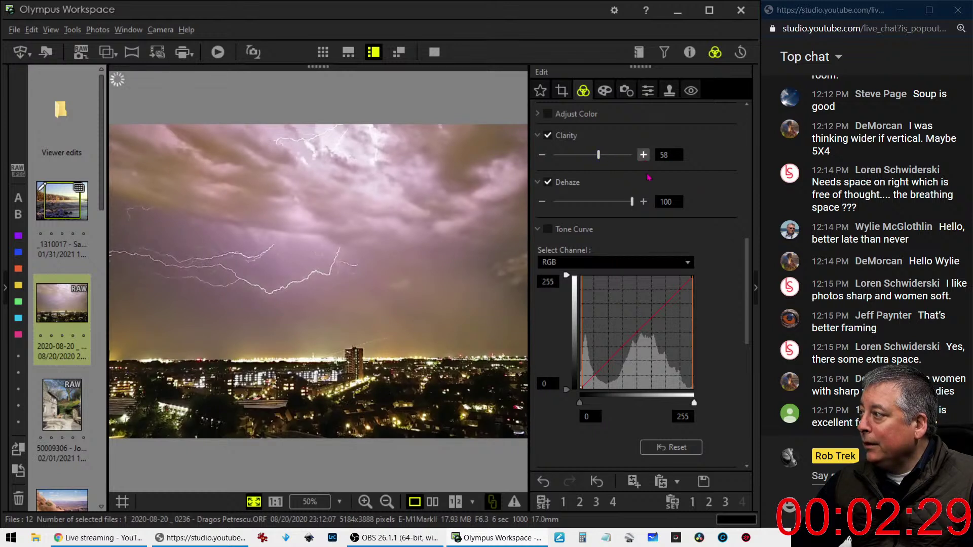
{"action": "scroll", "coordinate": [649, 179], "scroll_direction": "up", "scroll_amount": 1}
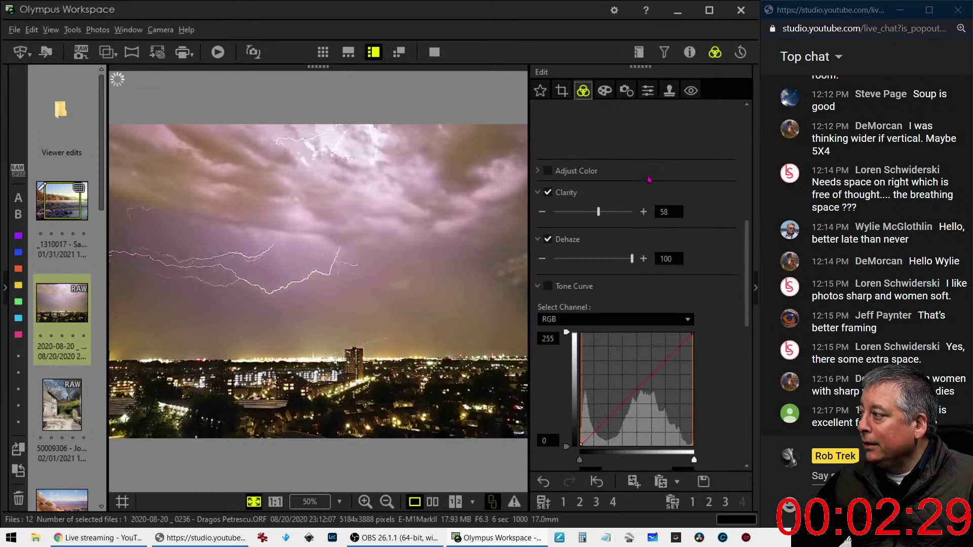
{"action": "left_click", "coordinate": [599, 212]}
{"action": "left_click_drag", "start_coordinate": [601, 216], "coordinate": [587, 218]}
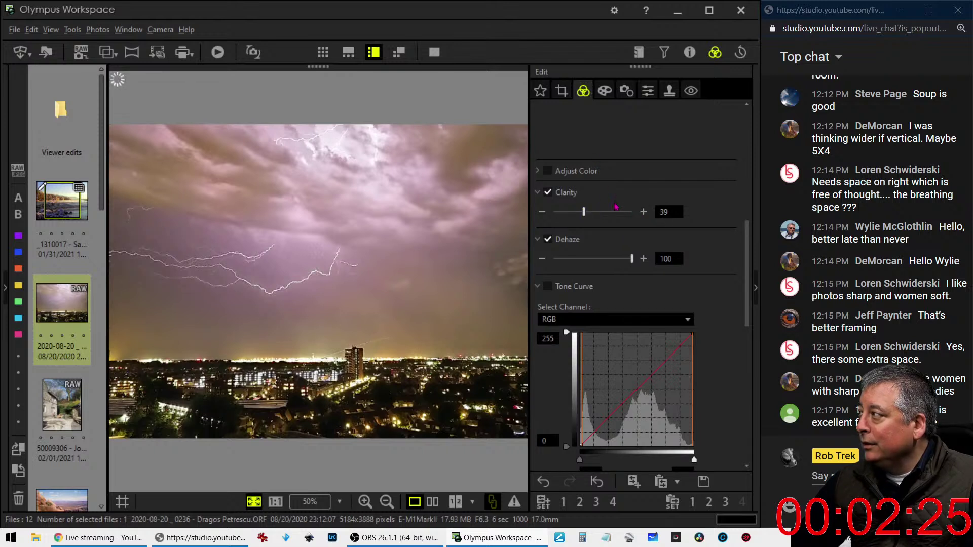
Step: Change the lightning photo's picture mode to Vivid
{"action": "scroll", "coordinate": [619, 208], "scroll_direction": "up", "scroll_amount": 4}
{"action": "scroll", "coordinate": [618, 209], "scroll_direction": "up", "scroll_amount": 1}
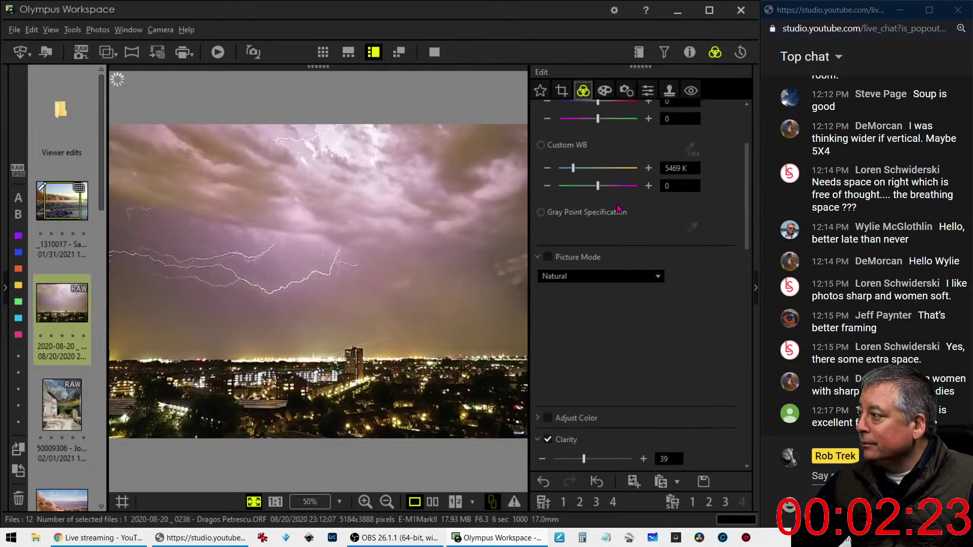
{"action": "left_click", "coordinate": [617, 278]}
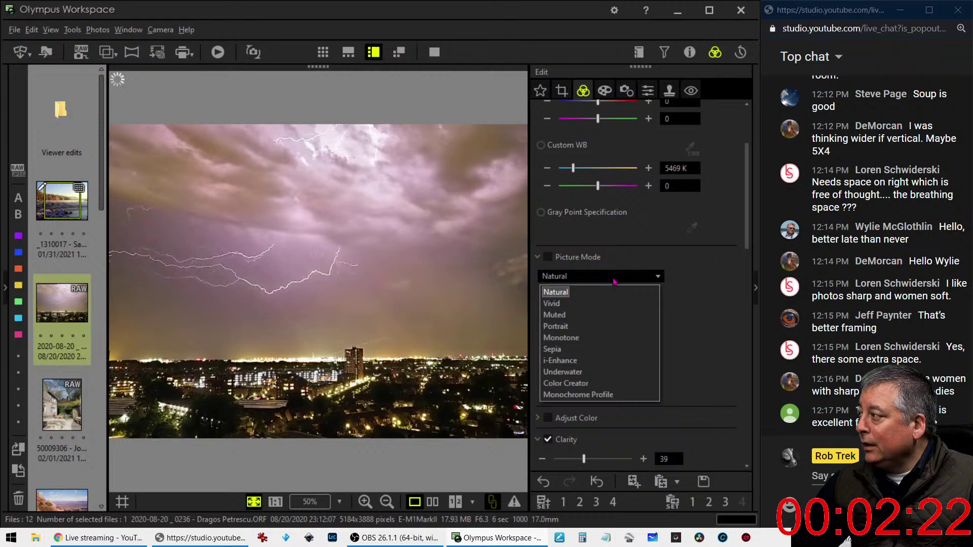
{"action": "left_click", "coordinate": [606, 304]}
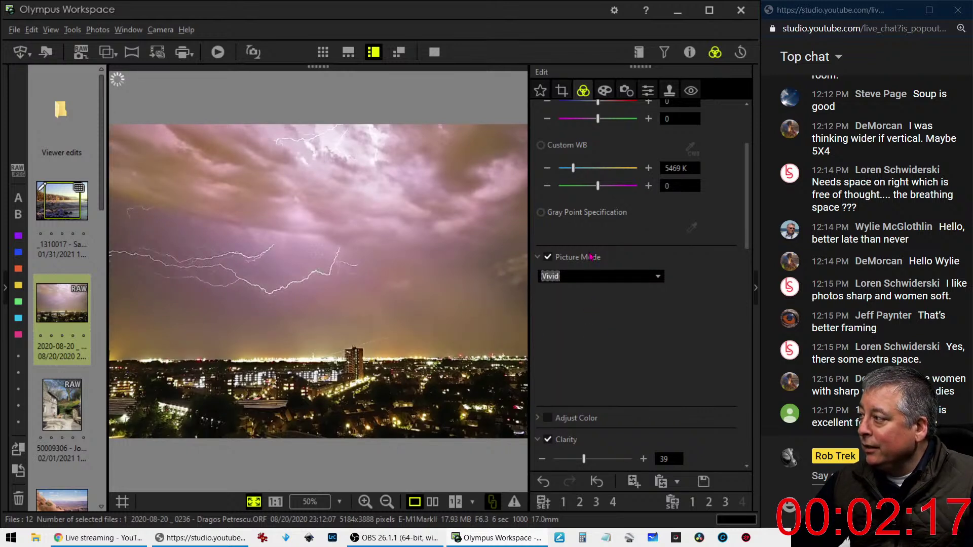
Step: Switch the lightning photo to a custom white balance, trying 6000 K and settling on 5700 K
{"action": "scroll", "coordinate": [590, 256], "scroll_direction": "up", "scroll_amount": 3}
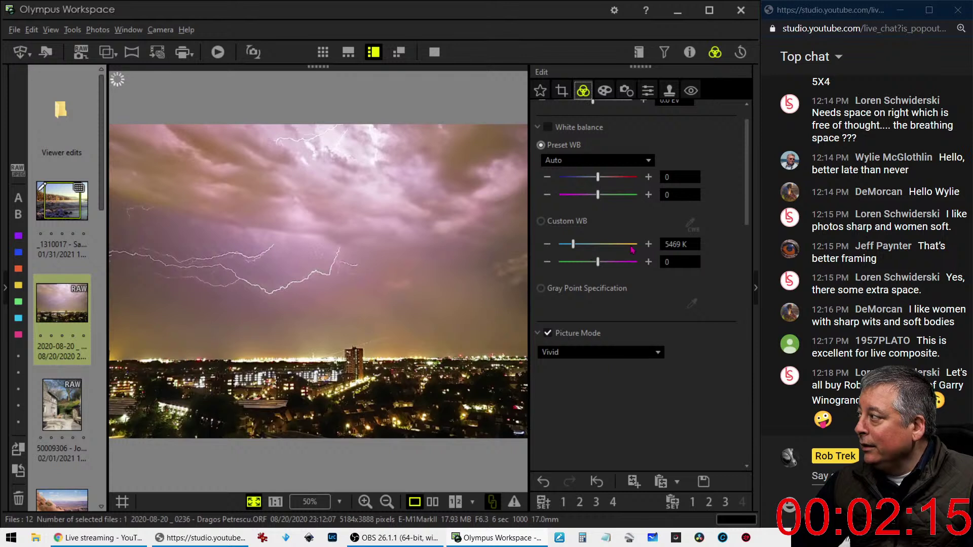
{"action": "left_click", "coordinate": [666, 245]}
{"action": "double_click", "coordinate": [668, 245]}
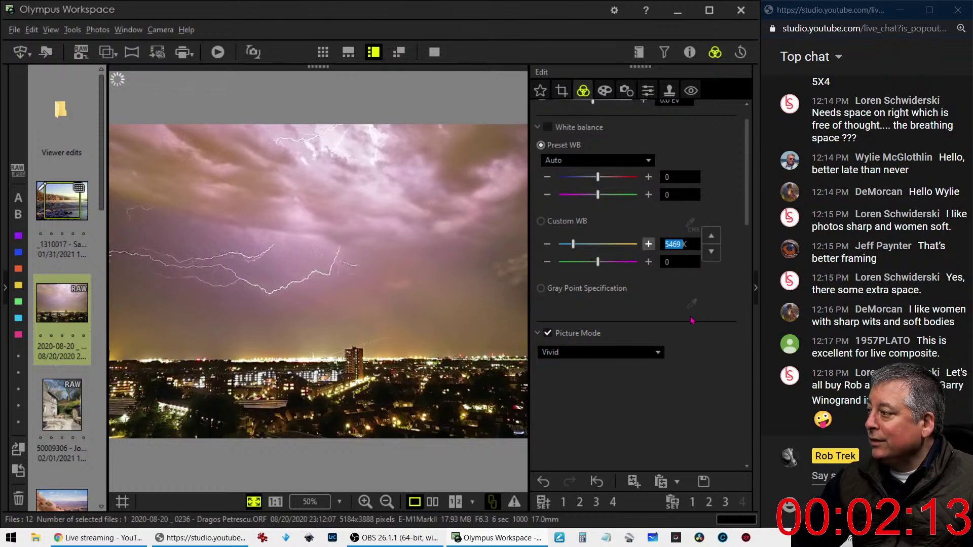
{"action": "type", "text": "6000K"}
{"action": "key", "text": "Return"}
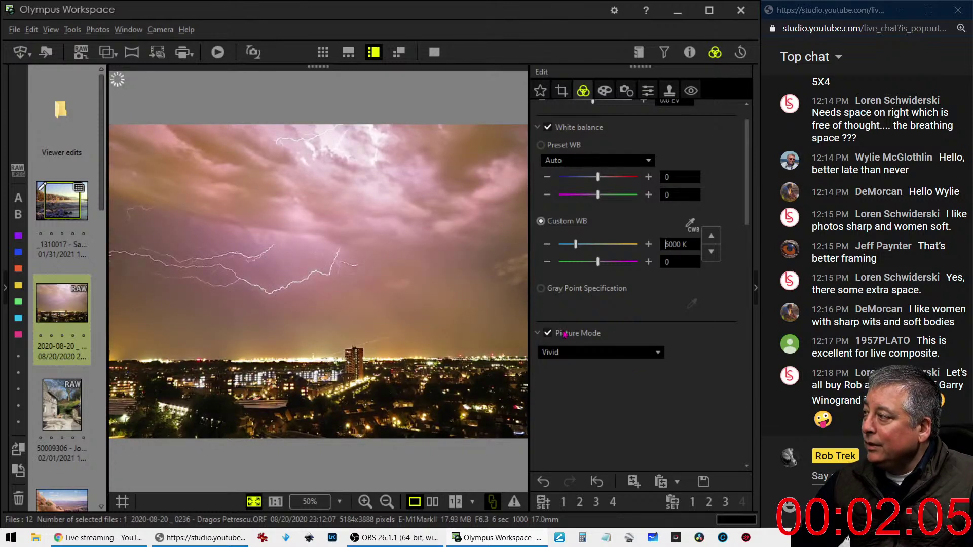
{"action": "double_click", "coordinate": [672, 244]}
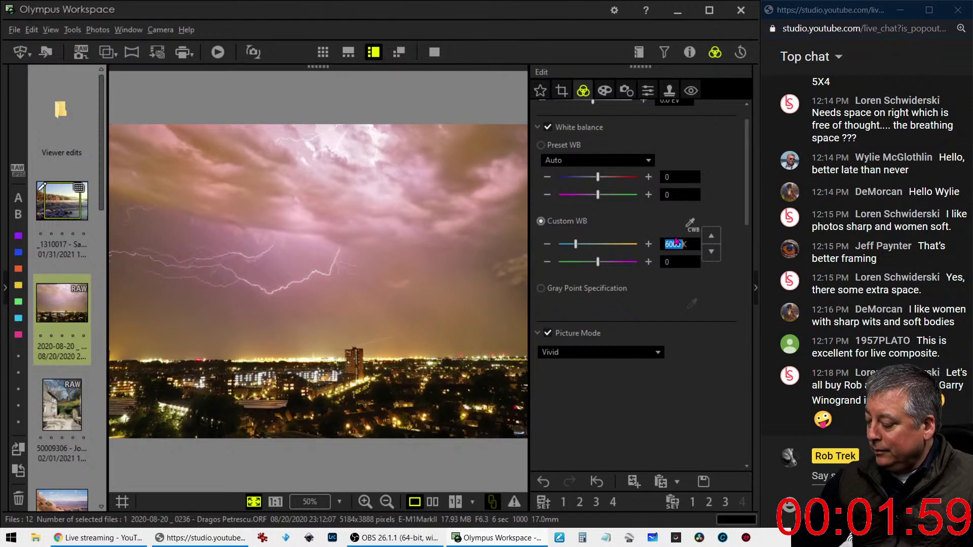
{"action": "type", "text": "5700"}
{"action": "key", "text": "Return"}
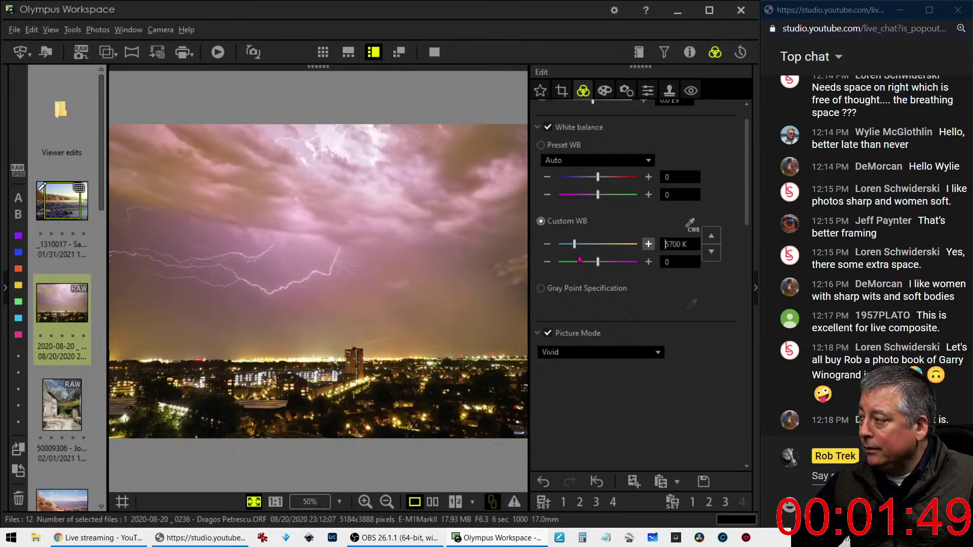
Step: Raise the lightning photo's sharpness to 2.0 and set its noise filter to LOW after trying OFF
{"action": "left_click", "coordinate": [648, 90]}
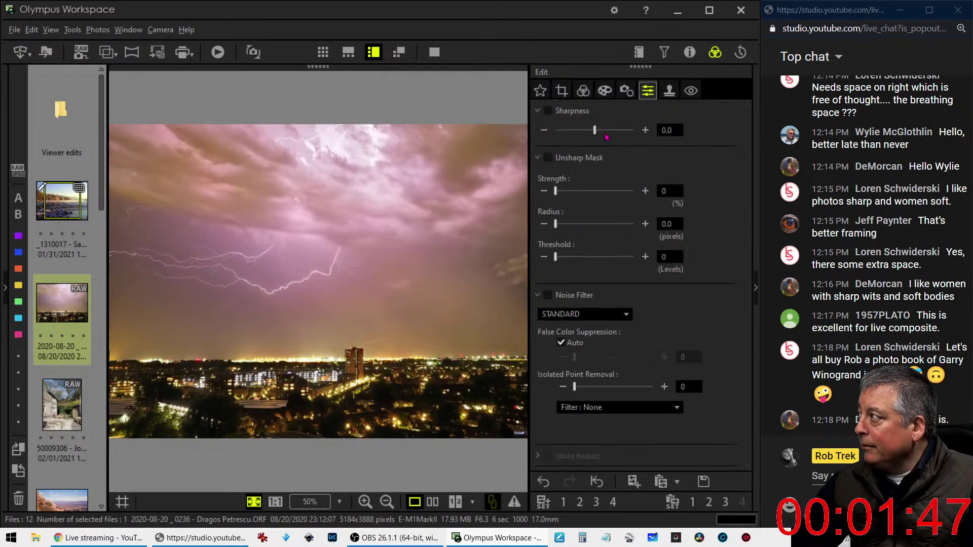
{"action": "left_click_drag", "start_coordinate": [599, 134], "coordinate": [633, 137]}
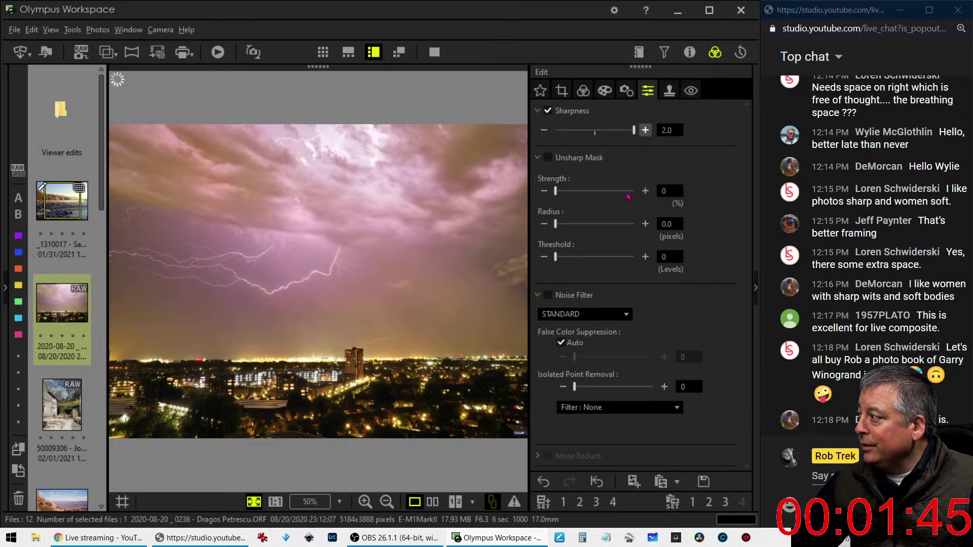
{"action": "left_click", "coordinate": [618, 315]}
{"action": "left_click", "coordinate": [608, 330]}
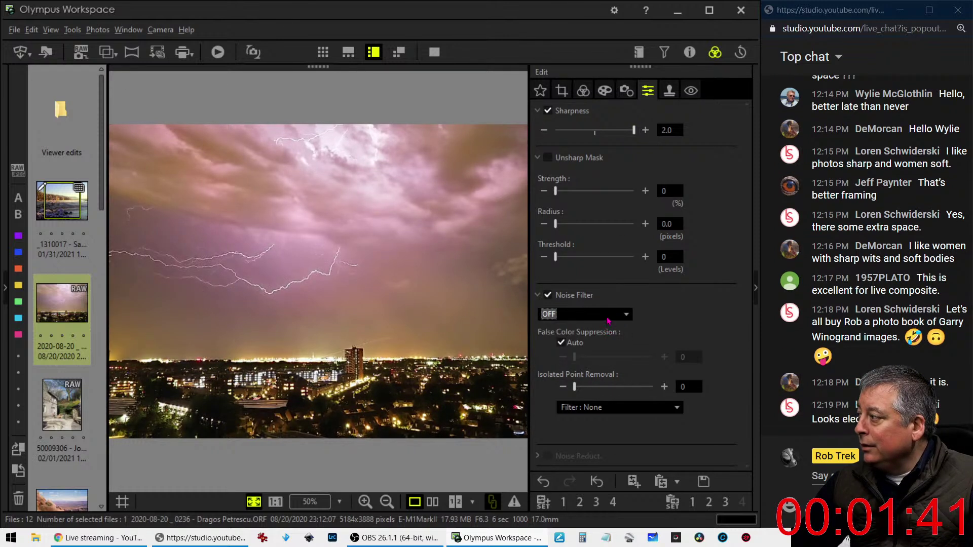
{"action": "left_click", "coordinate": [583, 90]}
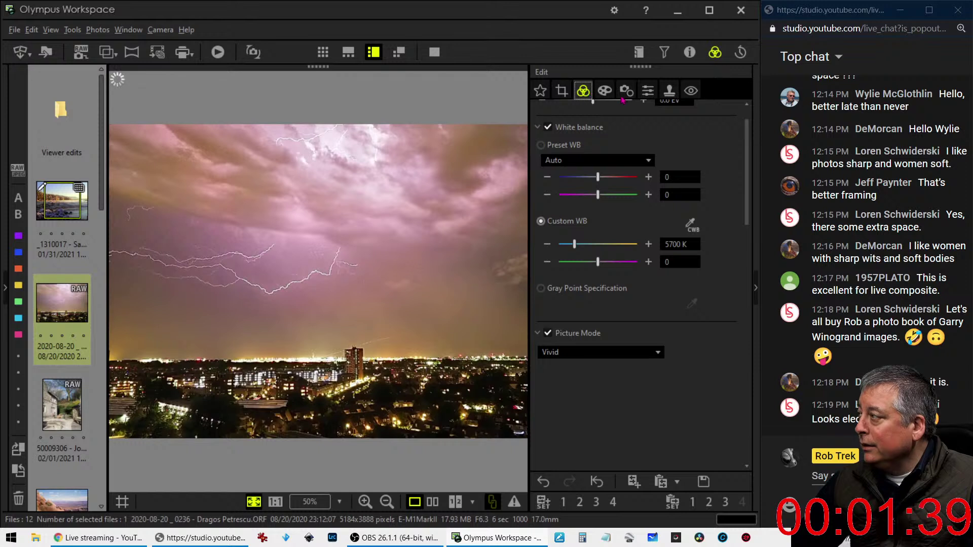
{"action": "left_click", "coordinate": [649, 91]}
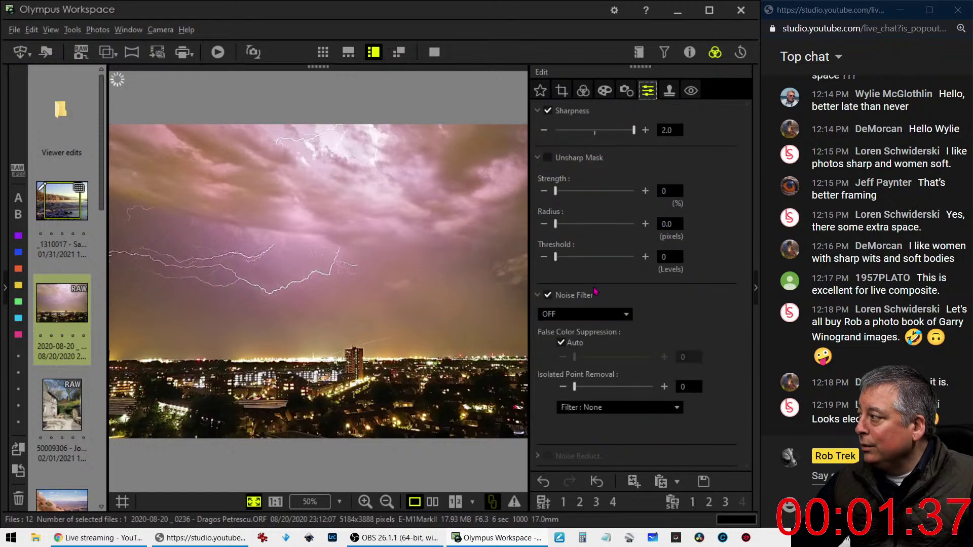
{"action": "left_click", "coordinate": [598, 315]}
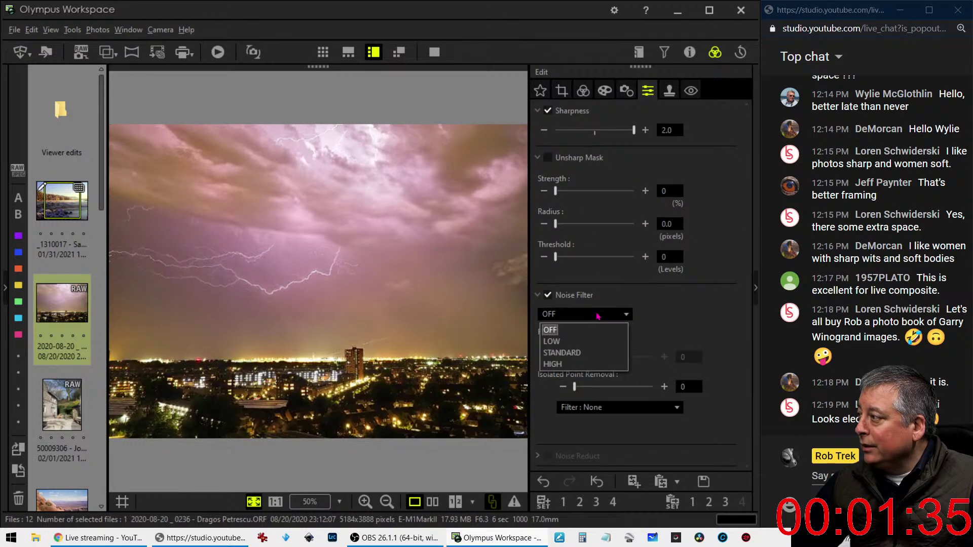
{"action": "left_click", "coordinate": [594, 344]}
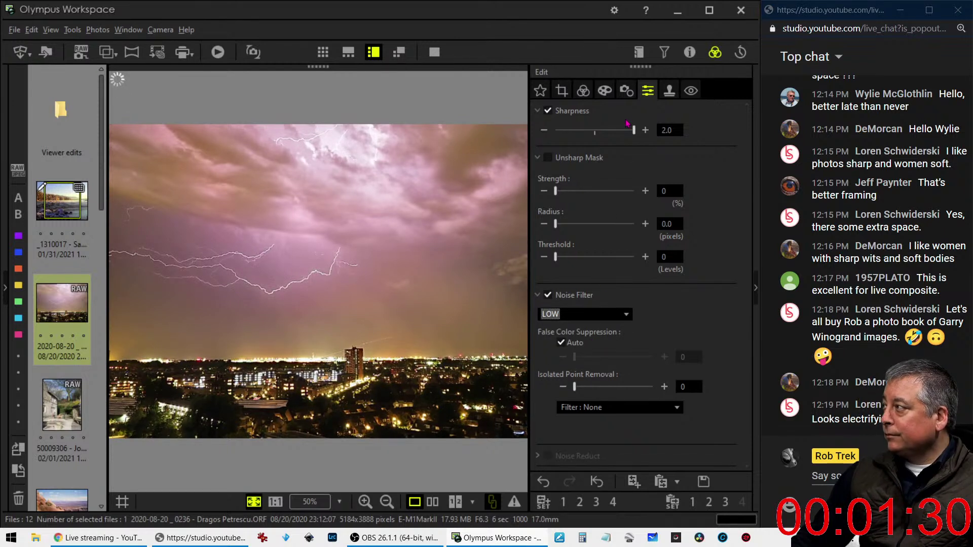
Step: Adjust the RGB tone curve with an anchor point in the shadows and a slightly raised point in the upper midtones
{"action": "left_click", "coordinate": [605, 91]}
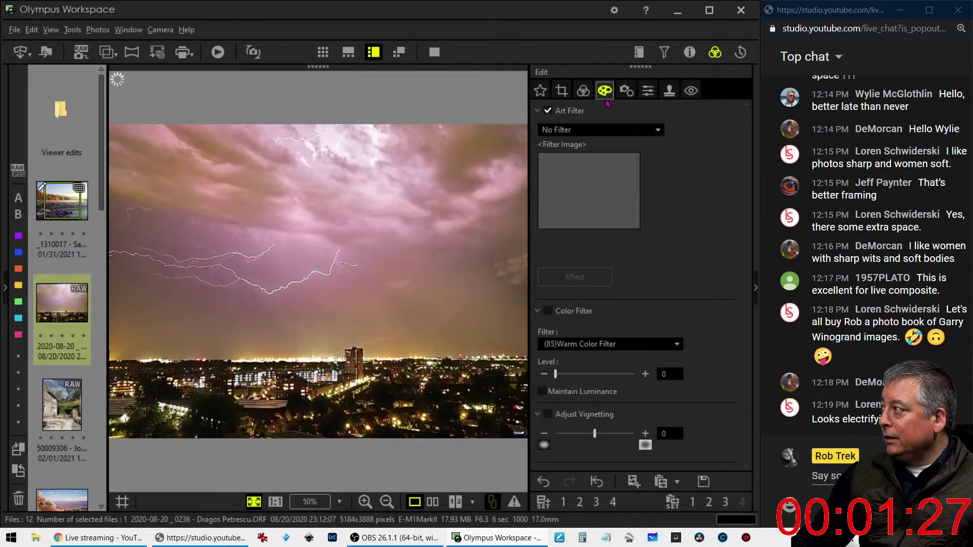
{"action": "left_click", "coordinate": [584, 94]}
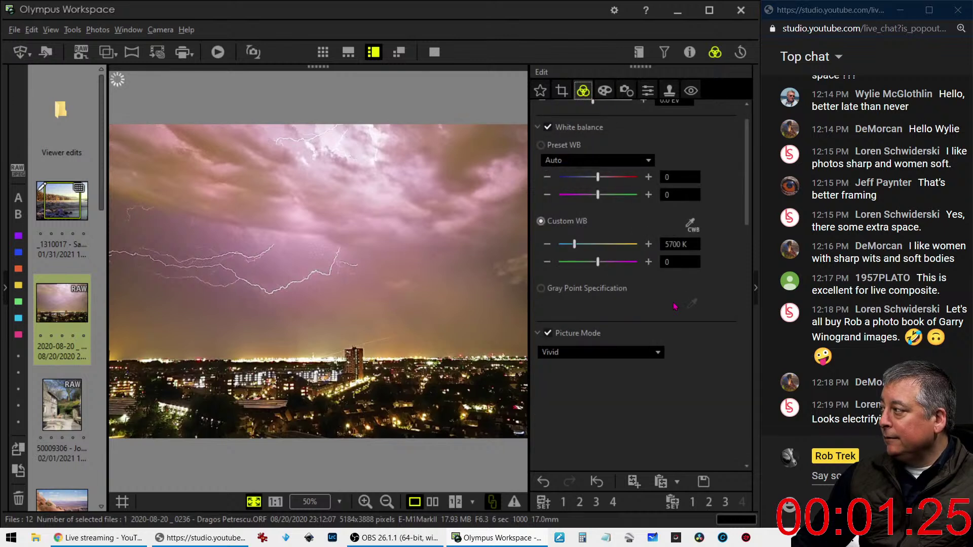
{"action": "scroll", "coordinate": [675, 306], "scroll_direction": "down", "scroll_amount": 5}
{"action": "scroll", "coordinate": [675, 306], "scroll_direction": "down", "scroll_amount": 5}
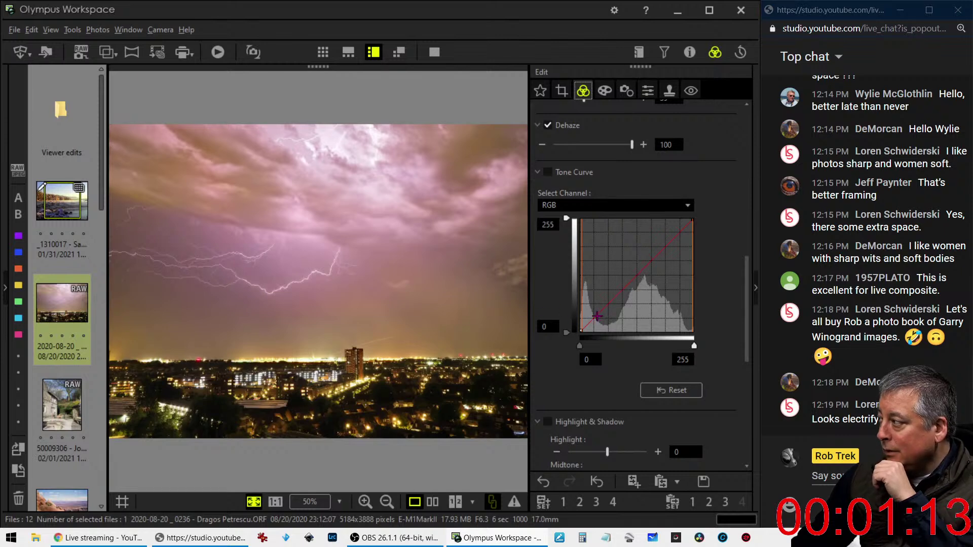
{"action": "left_click_drag", "start_coordinate": [599, 316], "coordinate": [597, 319]}
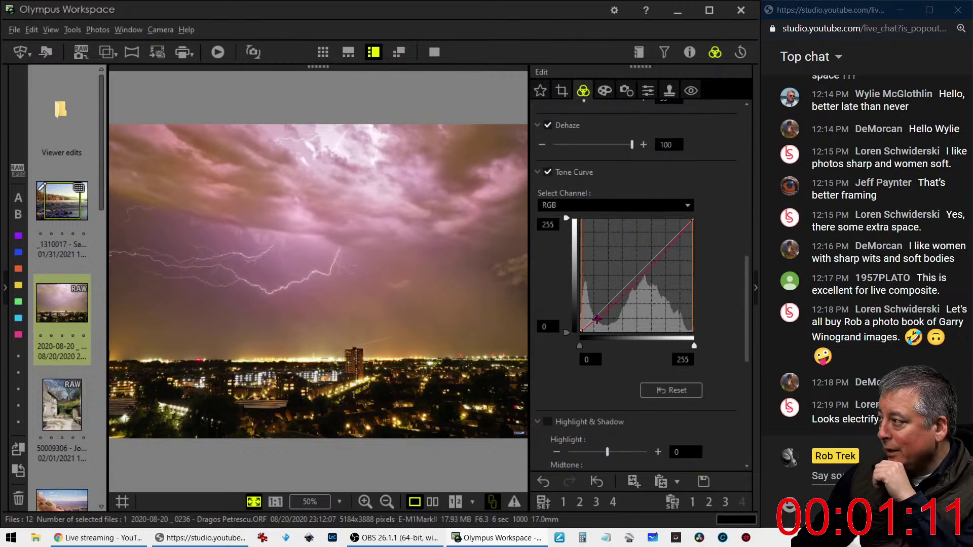
{"action": "left_click_drag", "start_coordinate": [599, 320], "coordinate": [599, 317]}
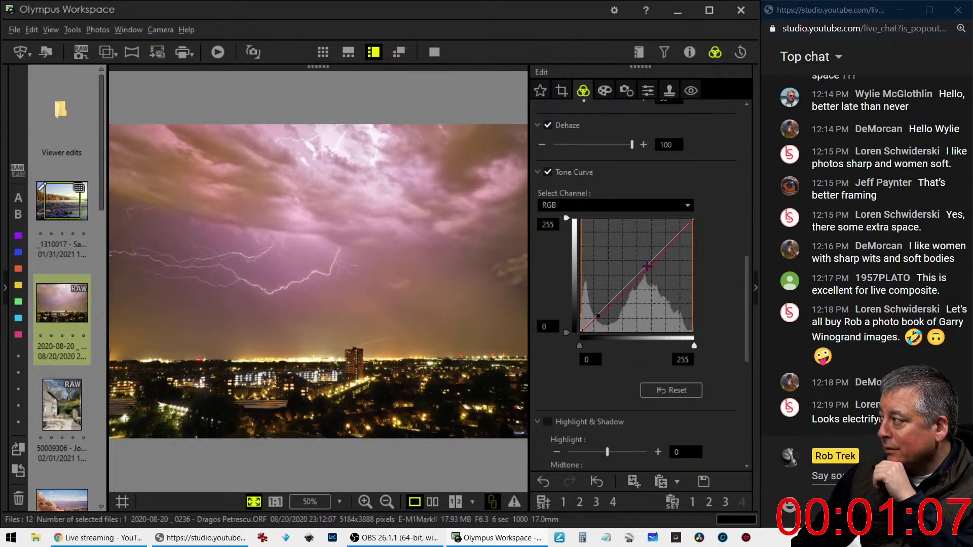
{"action": "left_click_drag", "start_coordinate": [651, 262], "coordinate": [651, 257]}
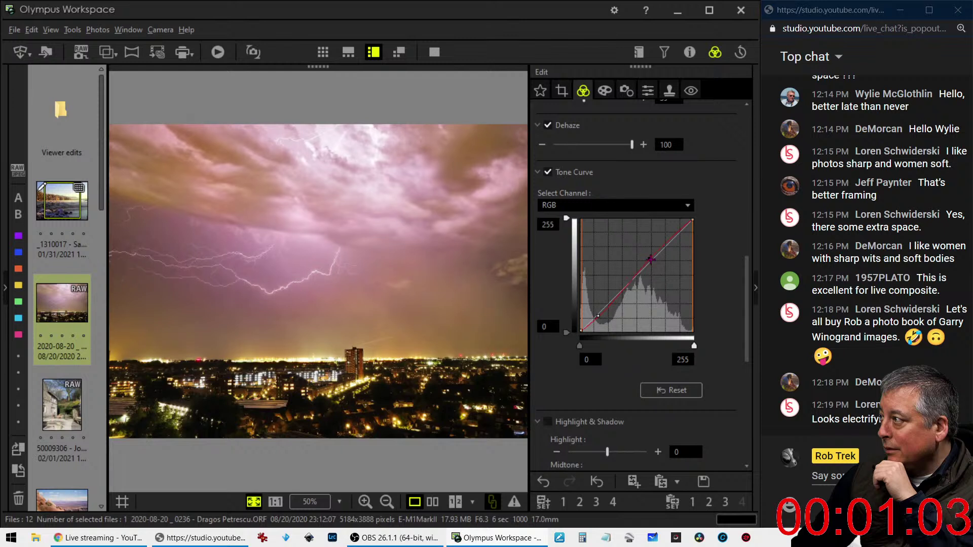
Step: Nudge the shadow anchor point of the lightning photo's RGB tone curve slightly
{"action": "left_click_drag", "start_coordinate": [598, 316], "coordinate": [600, 318]}
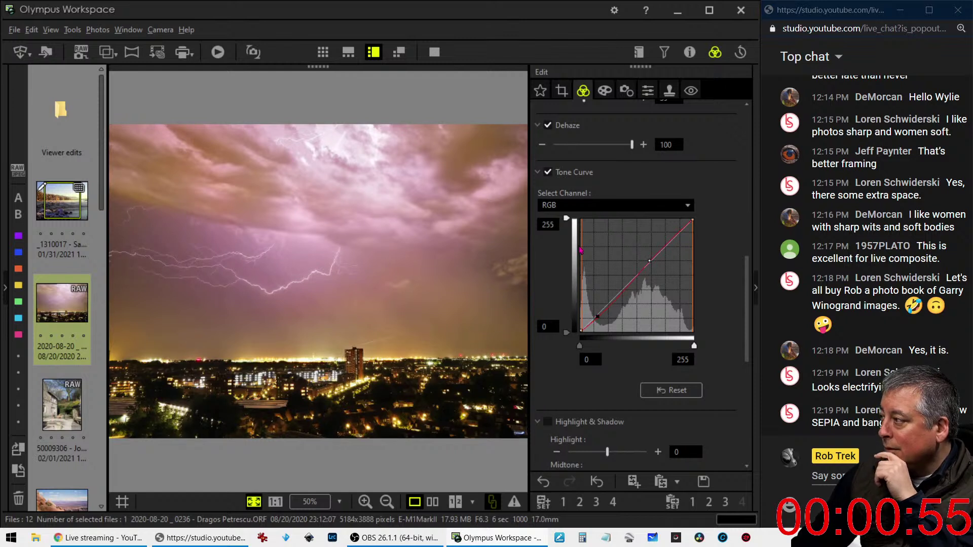
Step: Try a square 1:1 (6:6) crop of the lightning photo, framing the western part around the lightning bolts, and preview it
{"action": "left_click", "coordinate": [560, 93]}
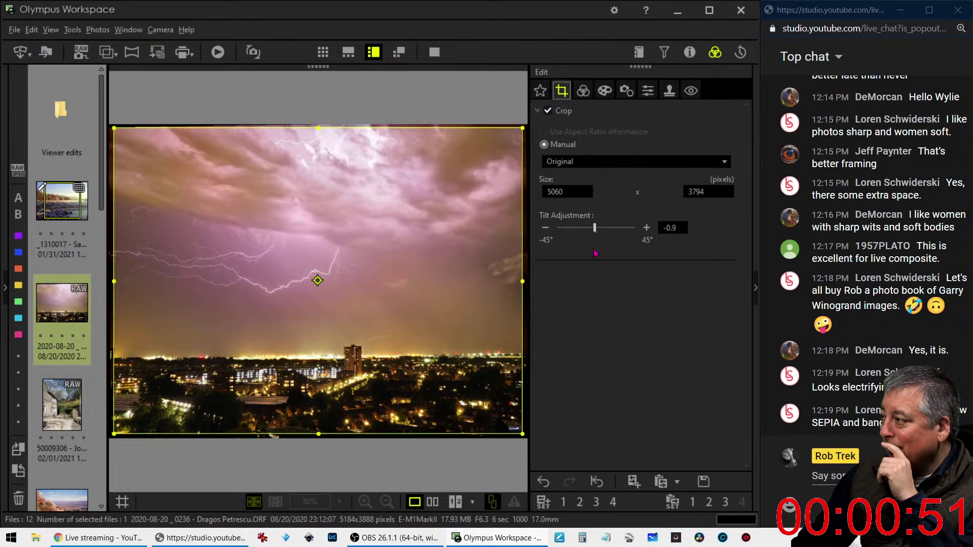
{"action": "left_click", "coordinate": [603, 164]}
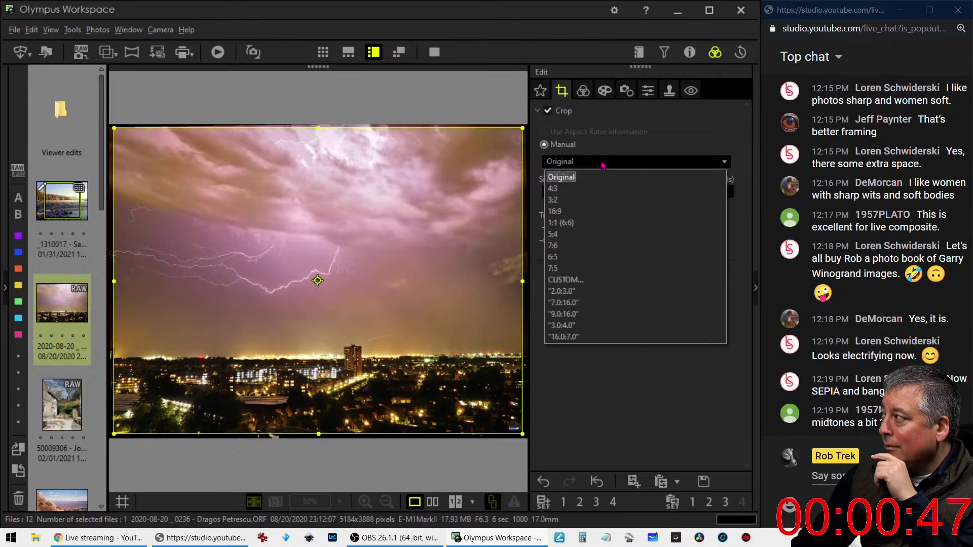
{"action": "left_click", "coordinate": [584, 223]}
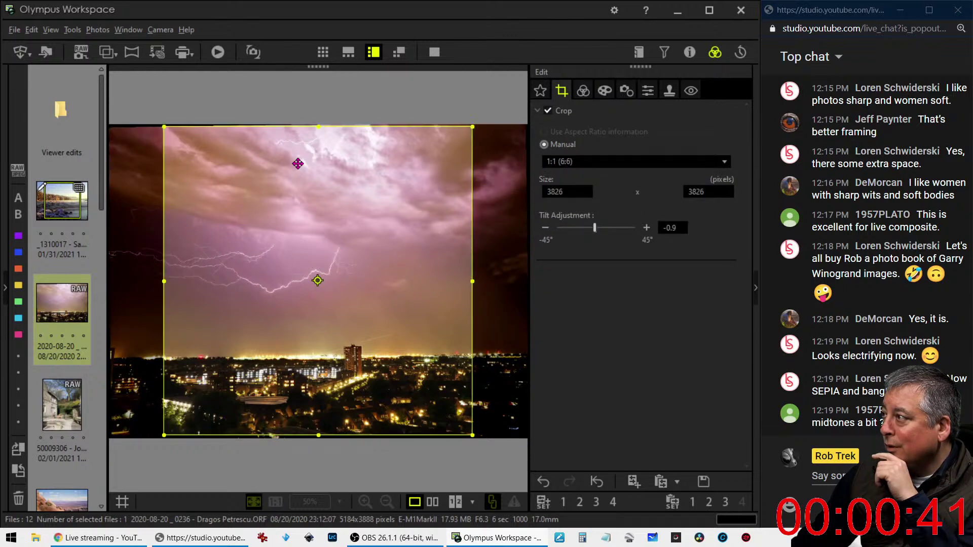
{"action": "left_click_drag", "start_coordinate": [318, 126], "coordinate": [319, 131]}
{"action": "left_click_drag", "start_coordinate": [339, 173], "coordinate": [268, 180]}
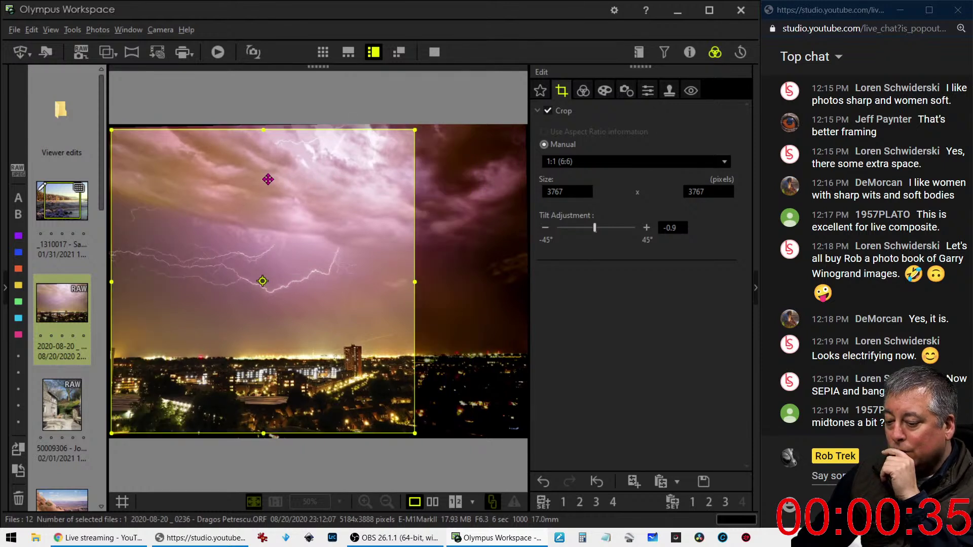
{"action": "left_click_drag", "start_coordinate": [268, 179], "coordinate": [276, 179]}
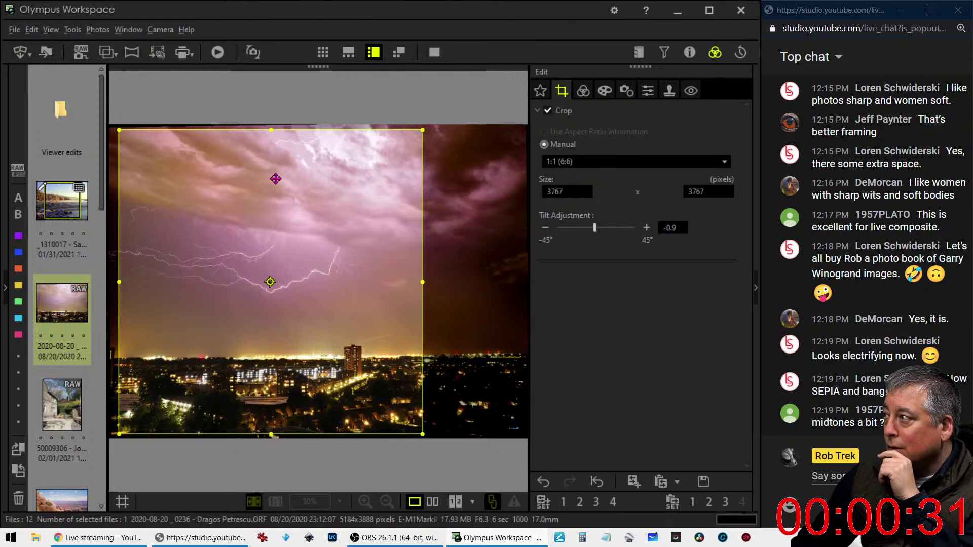
{"action": "left_click_drag", "start_coordinate": [275, 179], "coordinate": [246, 177]}
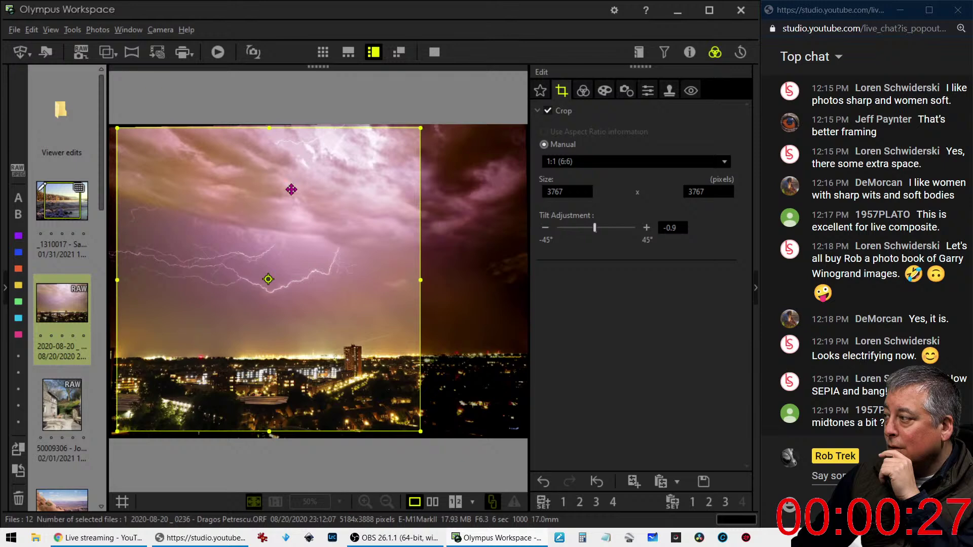
{"action": "left_click", "coordinate": [582, 99]}
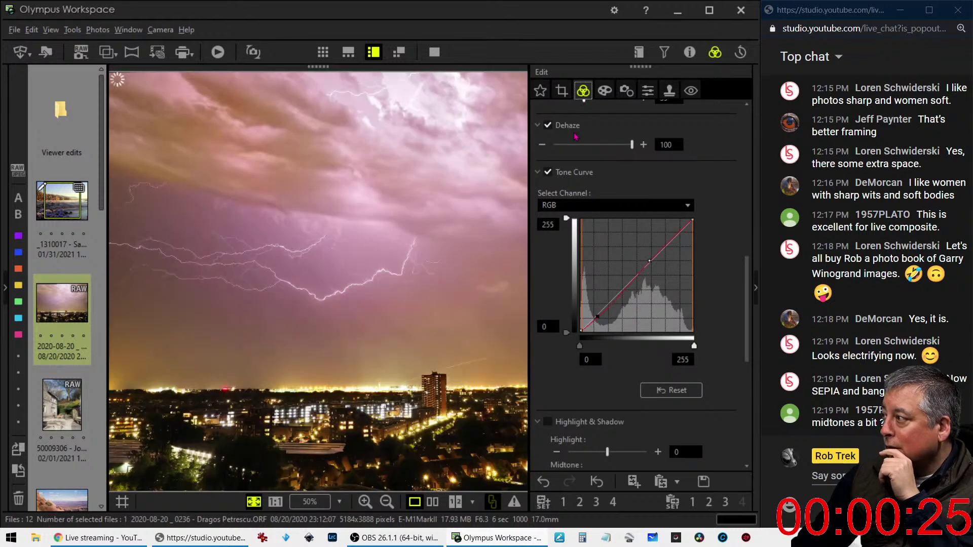
Step: Try a 16:9 crop of the lightning photo, preview it and shift the frame slightly downward
{"action": "left_click", "coordinate": [561, 90]}
{"action": "left_click", "coordinate": [586, 161]}
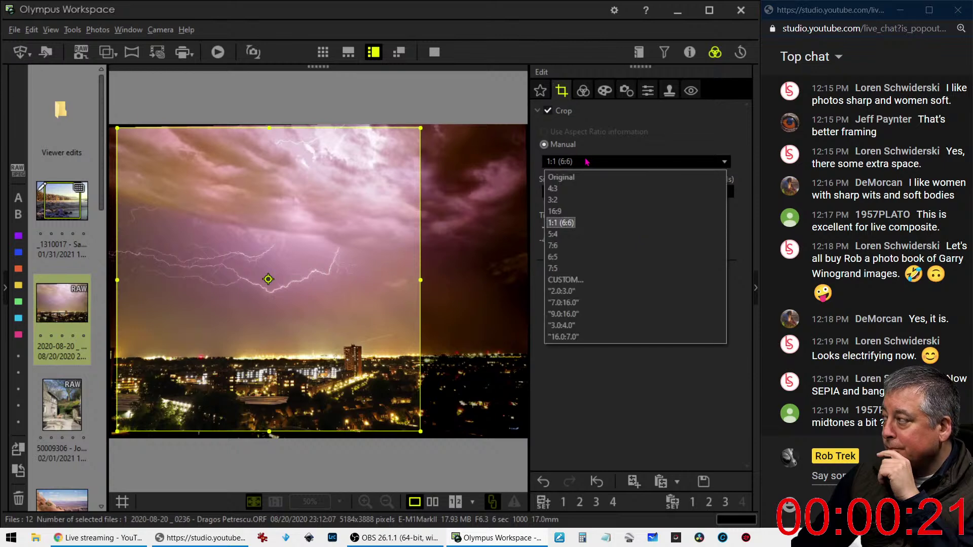
{"action": "left_click", "coordinate": [583, 211]}
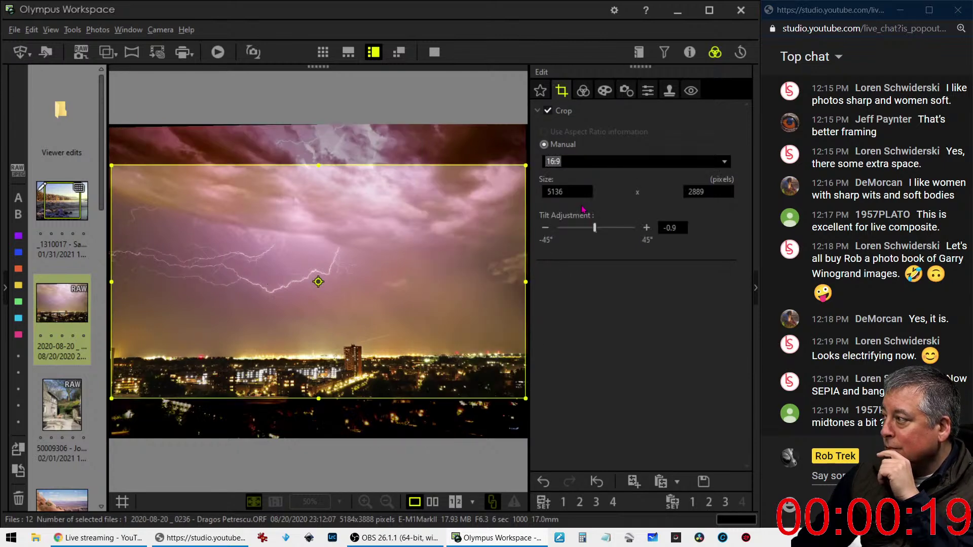
{"action": "left_click", "coordinate": [583, 92]}
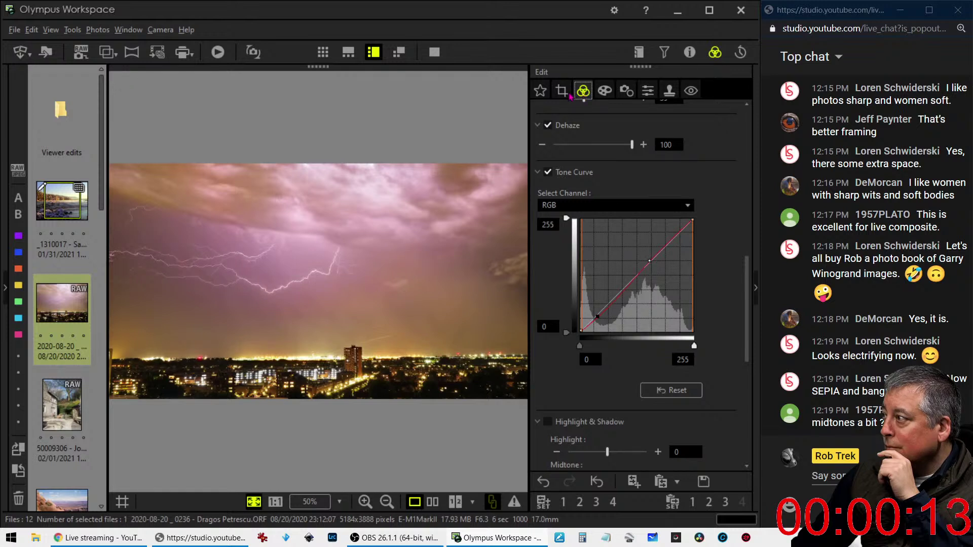
{"action": "left_click", "coordinate": [561, 91]}
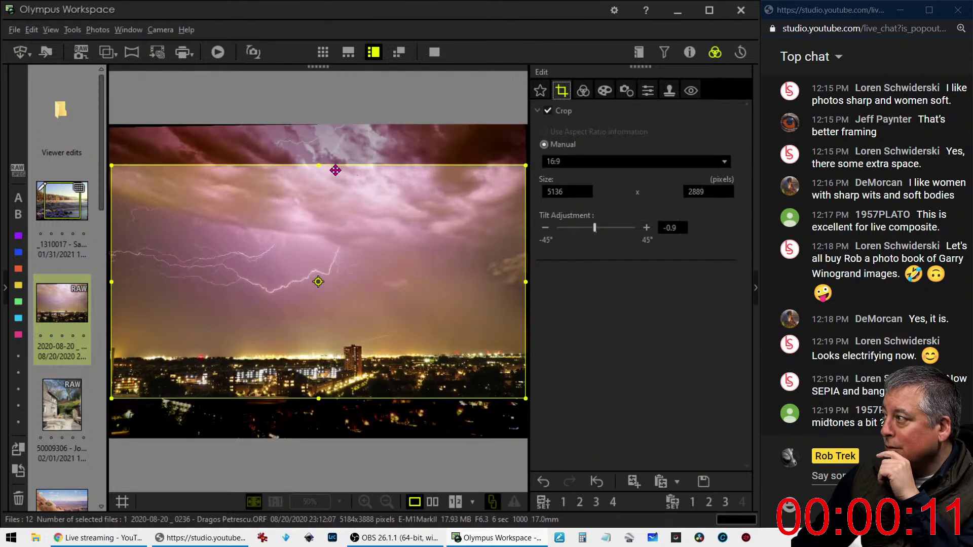
{"action": "left_click_drag", "start_coordinate": [330, 196], "coordinate": [330, 200]}
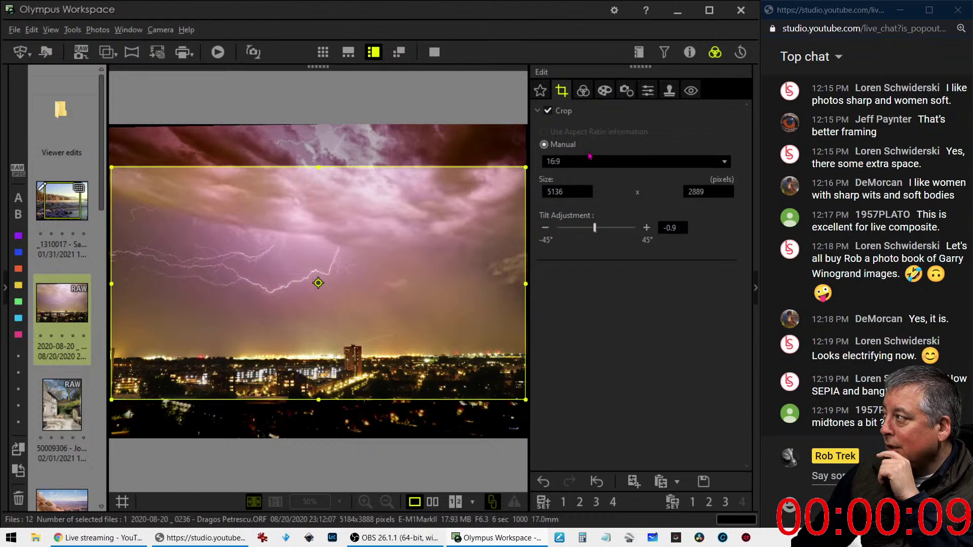
Step: Crop the lightning photo to 5:4 at about 4678 x 3741 pixels after trying 4:3, trimming mostly the dark side away from the lightning
{"action": "left_click", "coordinate": [589, 161]}
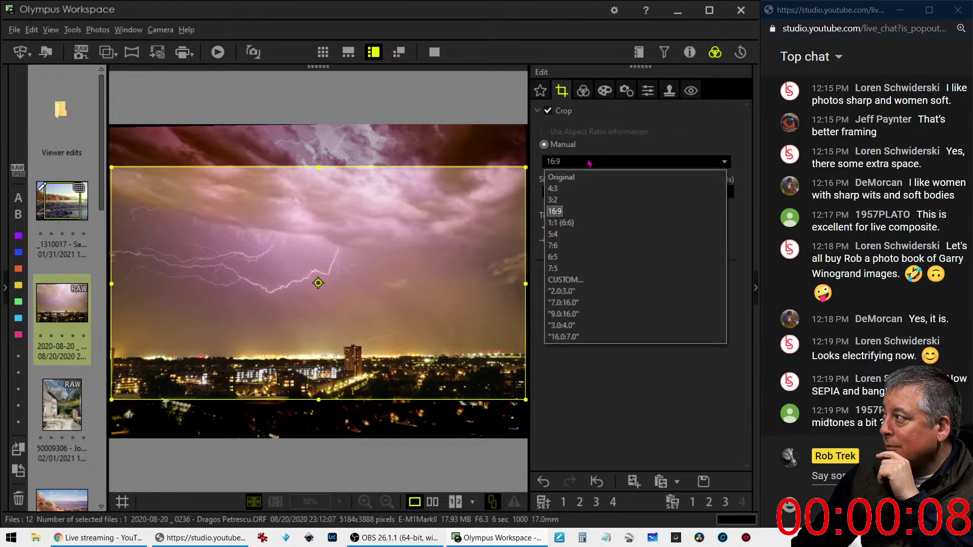
{"action": "left_click", "coordinate": [578, 185]}
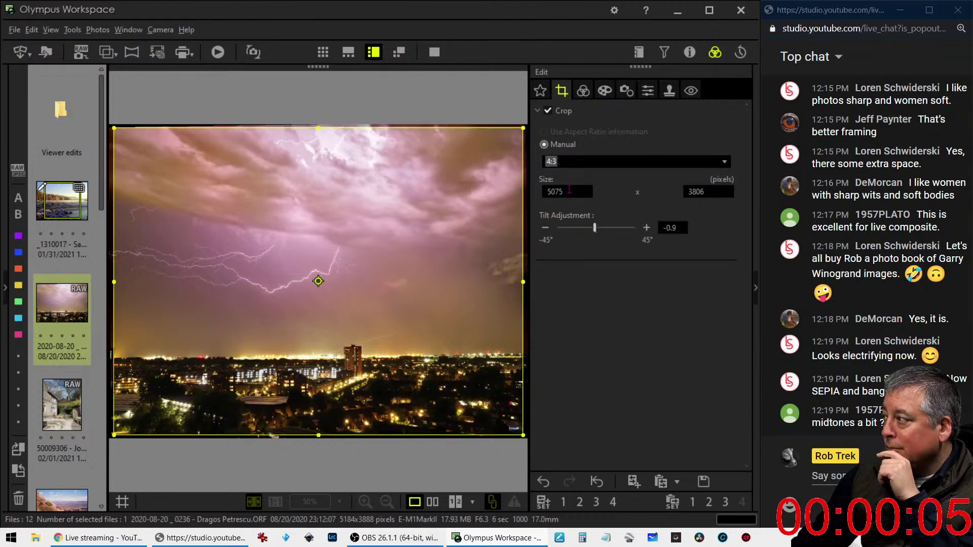
{"action": "left_click", "coordinate": [589, 161]}
{"action": "left_click", "coordinate": [543, 234]}
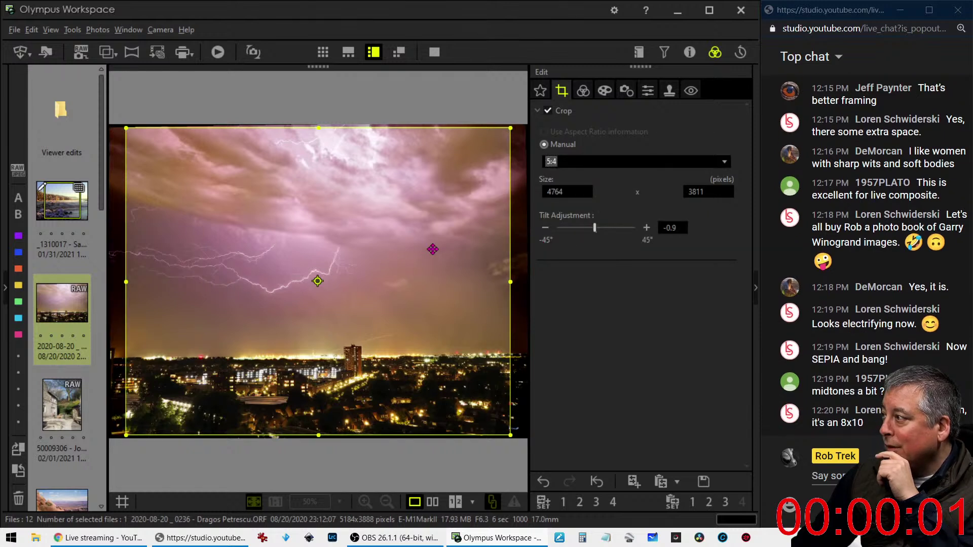
{"action": "left_click_drag", "start_coordinate": [432, 258], "coordinate": [410, 246]}
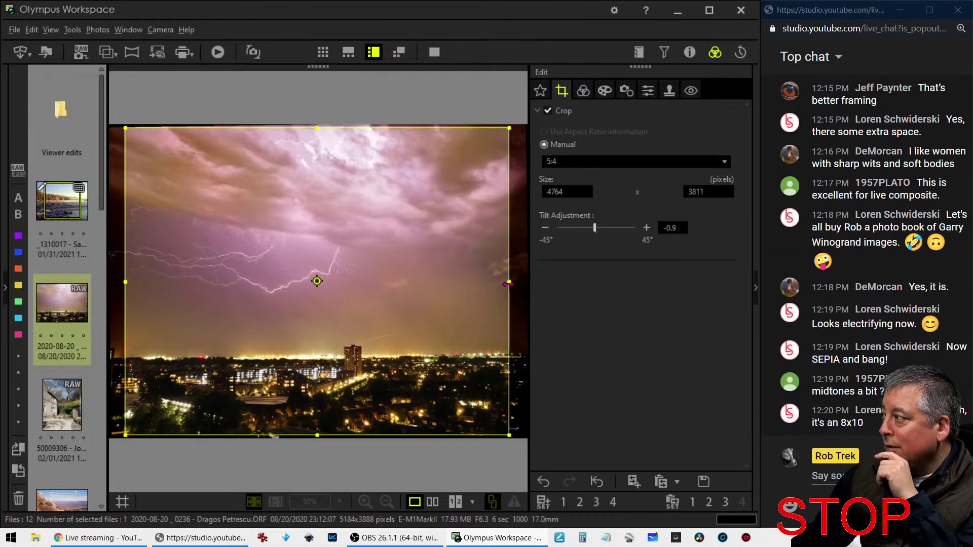
{"action": "left_click_drag", "start_coordinate": [509, 282], "coordinate": [444, 280]}
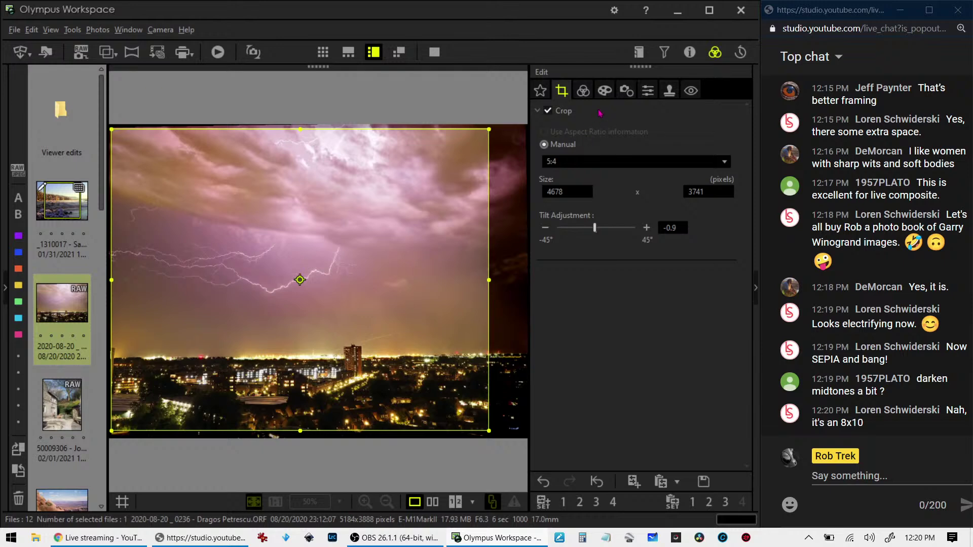
Step: Darken the midtones on the RGB tone curve, add a point in the highlights, and compare the result with the original in full screen
{"action": "left_click", "coordinate": [584, 94]}
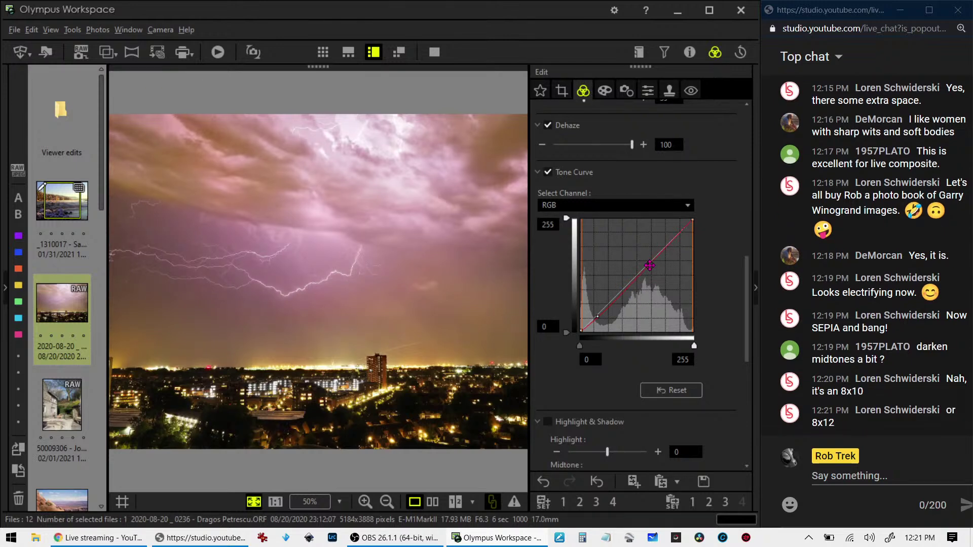
{"action": "left_click_drag", "start_coordinate": [648, 268], "coordinate": [671, 244]}
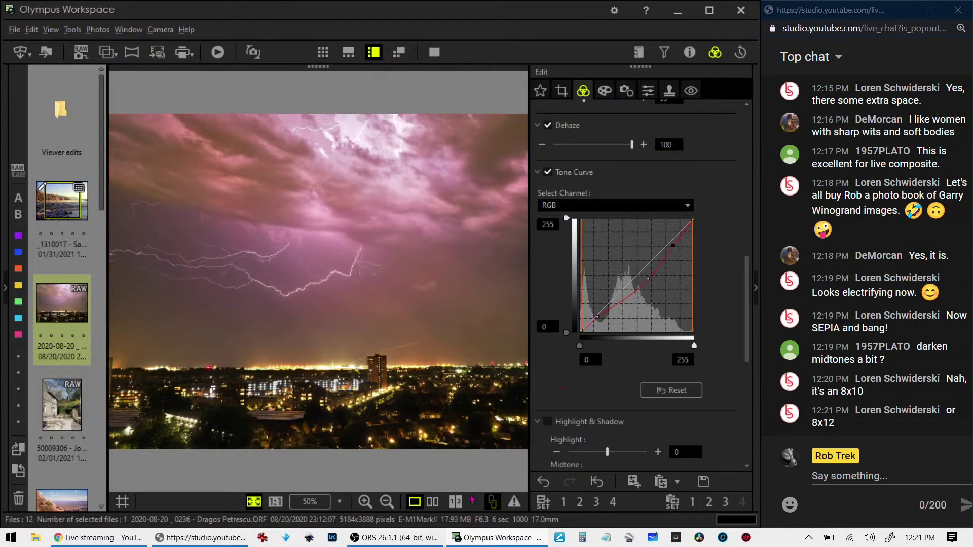
{"action": "left_click", "coordinate": [433, 502]}
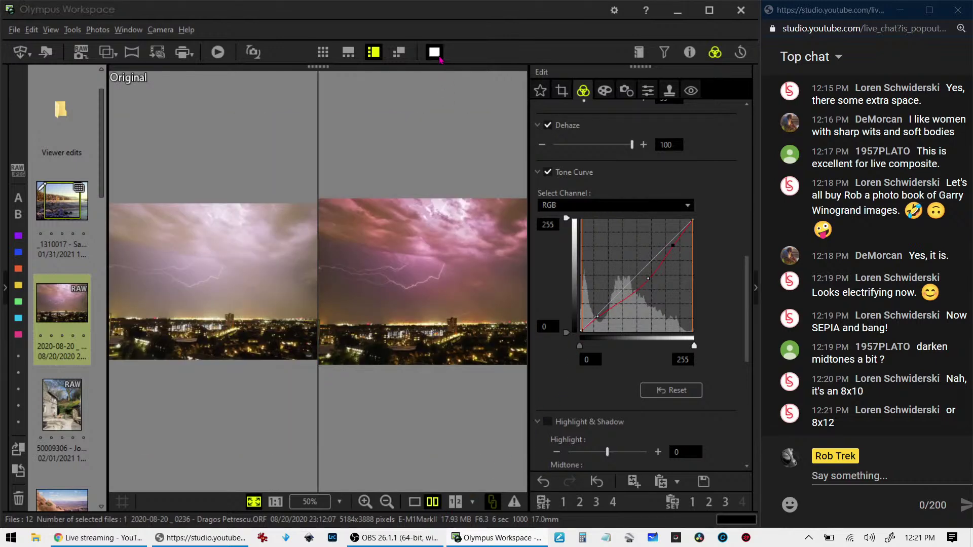
{"action": "key", "text": "F11"}
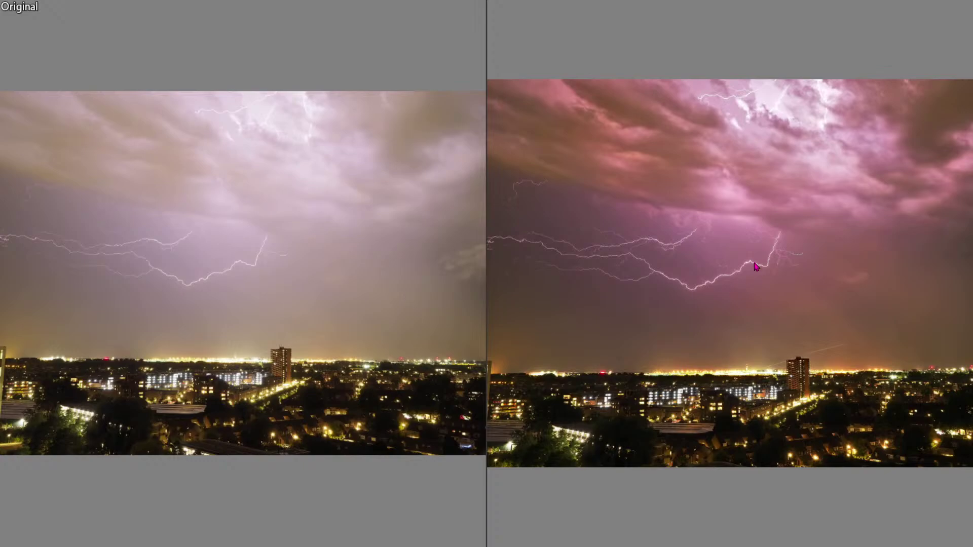
{"action": "key", "text": "Escape"}
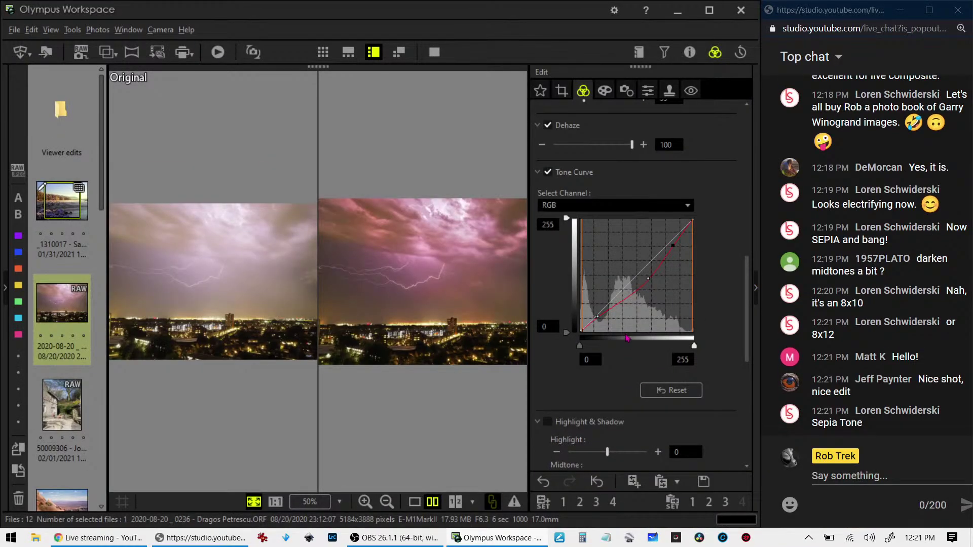
Step: Set the custom white balance tint to -1 to reduce the magenta, and review the edited photo alone in full screen
{"action": "scroll", "coordinate": [623, 305], "scroll_direction": "up", "scroll_amount": 10}
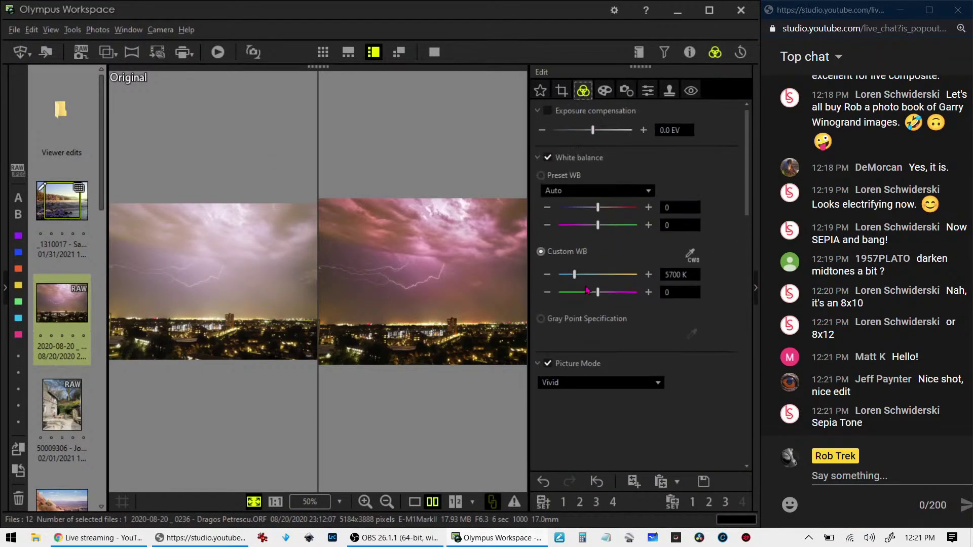
{"action": "left_click", "coordinate": [547, 293]}
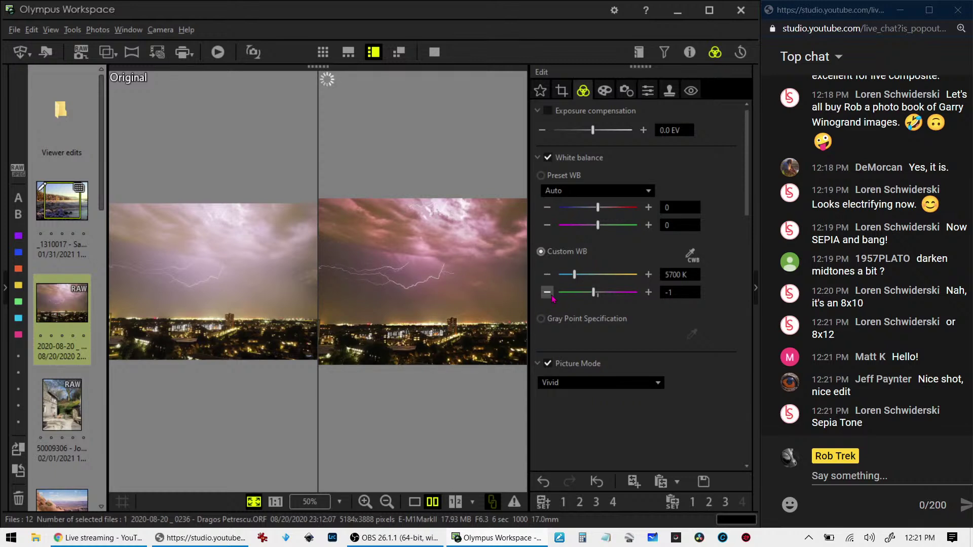
{"action": "left_click", "coordinate": [419, 502]}
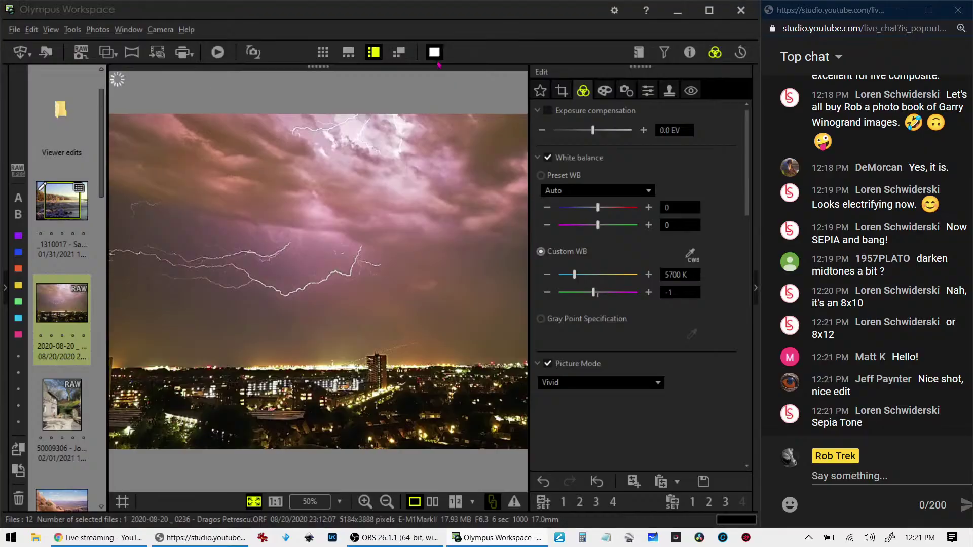
{"action": "left_click", "coordinate": [434, 52]}
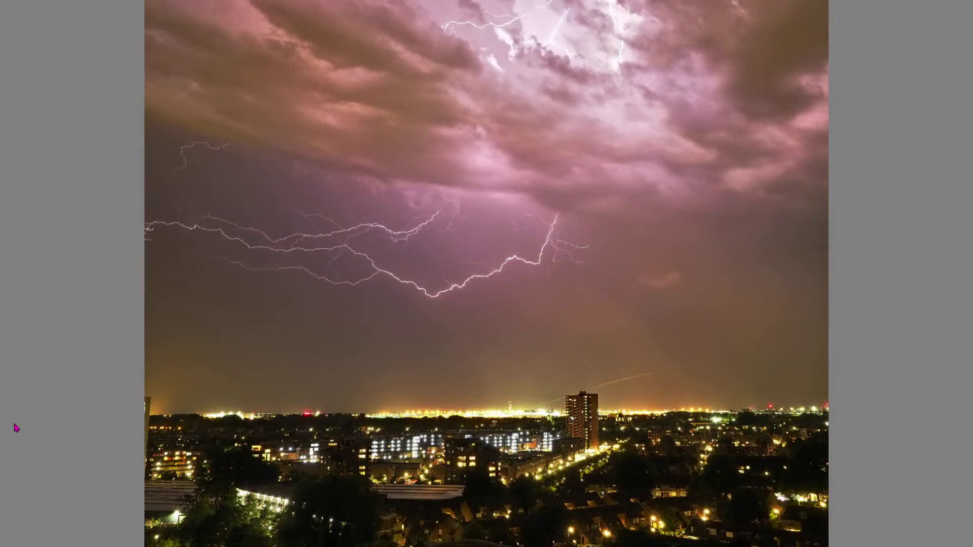
{"action": "key", "text": "Escape"}
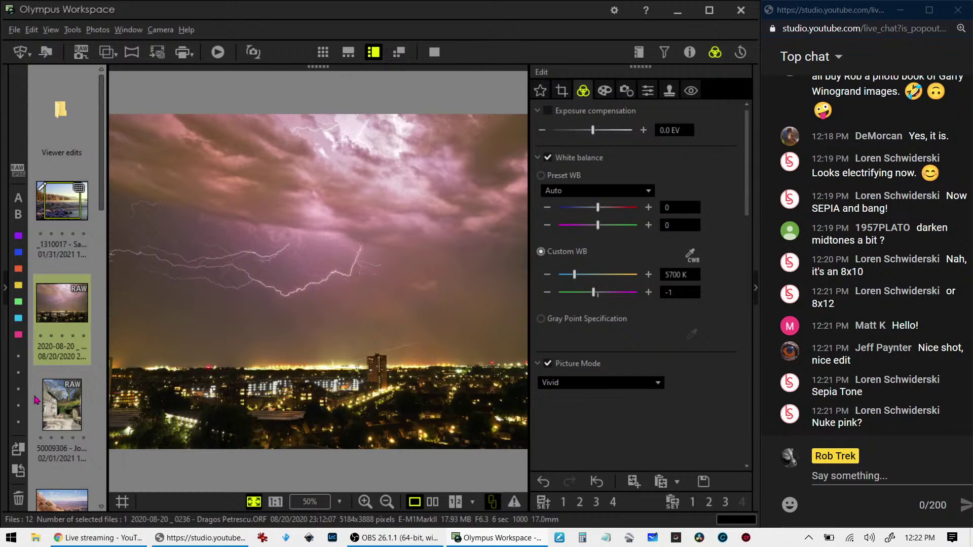
Step: Open the stone courtyard photo in full screen and examine the chimney pots and bollards up close
{"action": "left_click", "coordinate": [81, 404]}
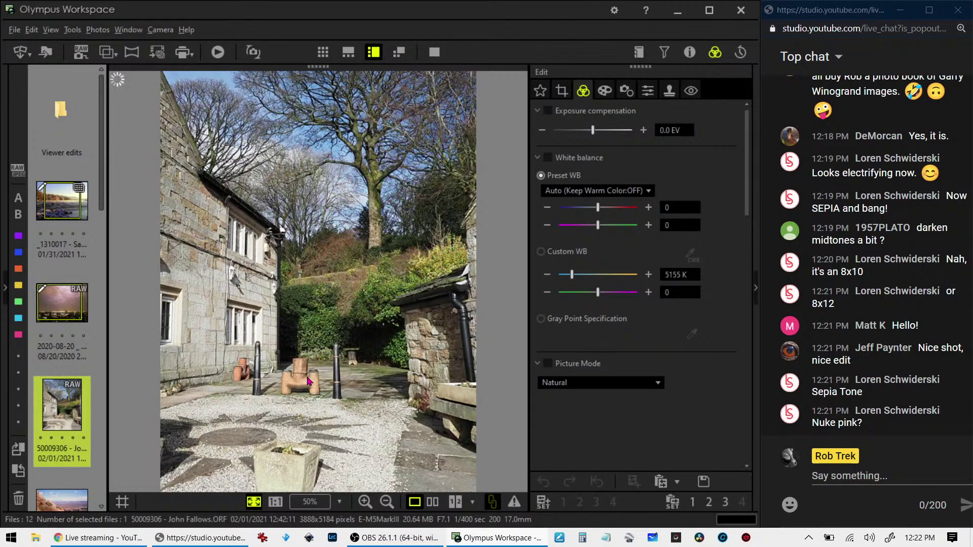
{"action": "left_click", "coordinate": [435, 52]}
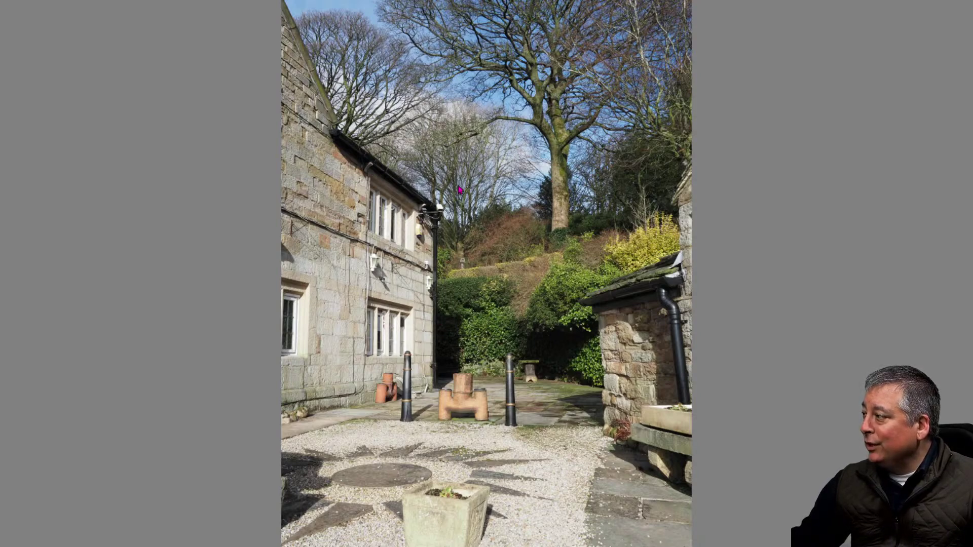
{"action": "left_click", "coordinate": [469, 399]}
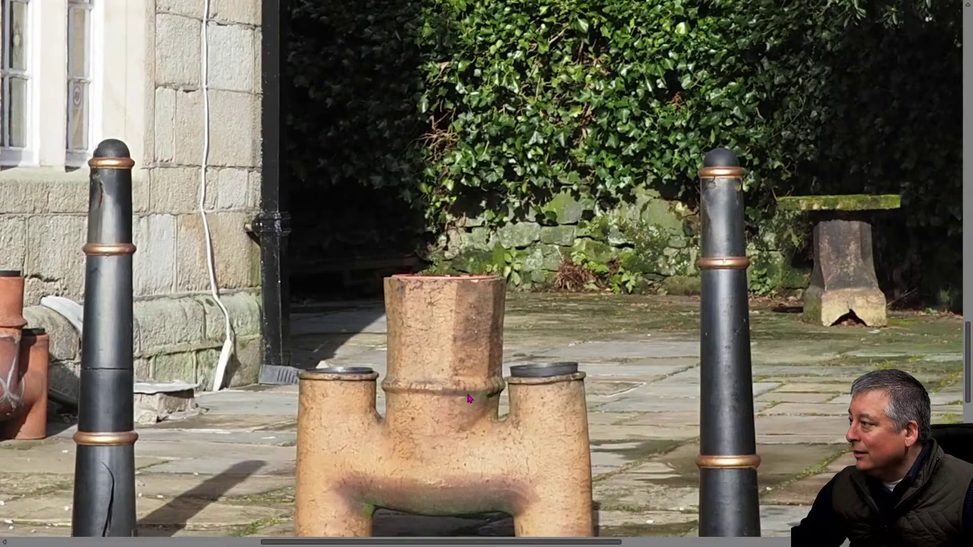
{"action": "left_click", "coordinate": [469, 399]}
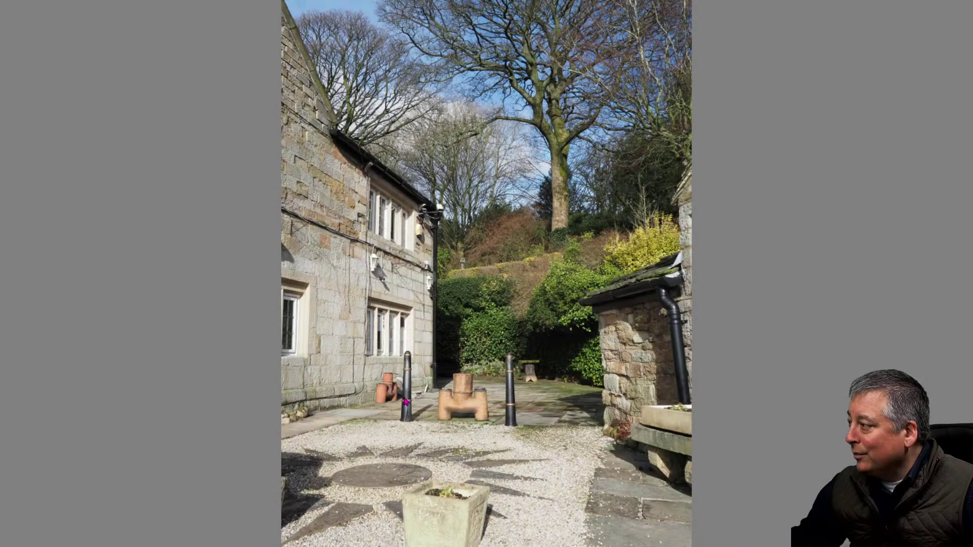
{"action": "left_click", "coordinate": [388, 391]}
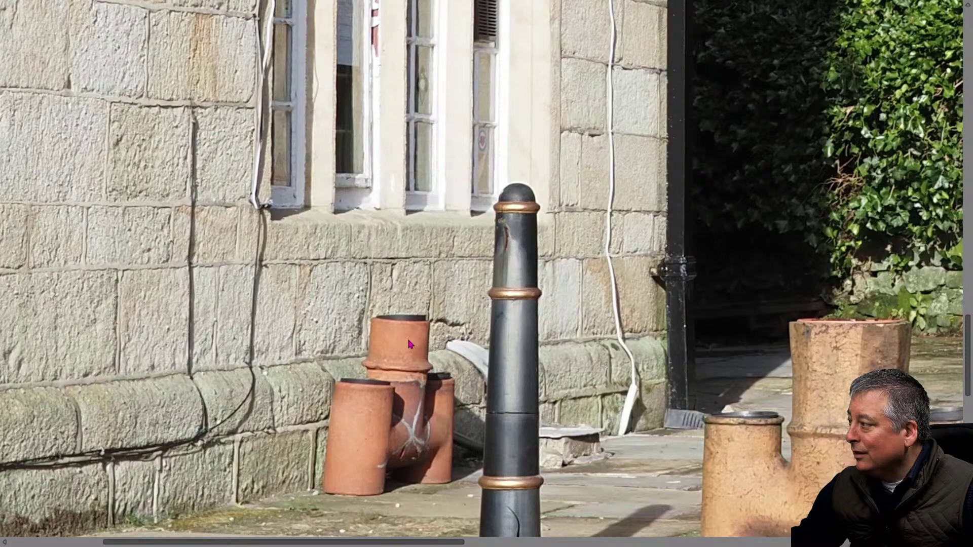
{"action": "left_click", "coordinate": [381, 386]}
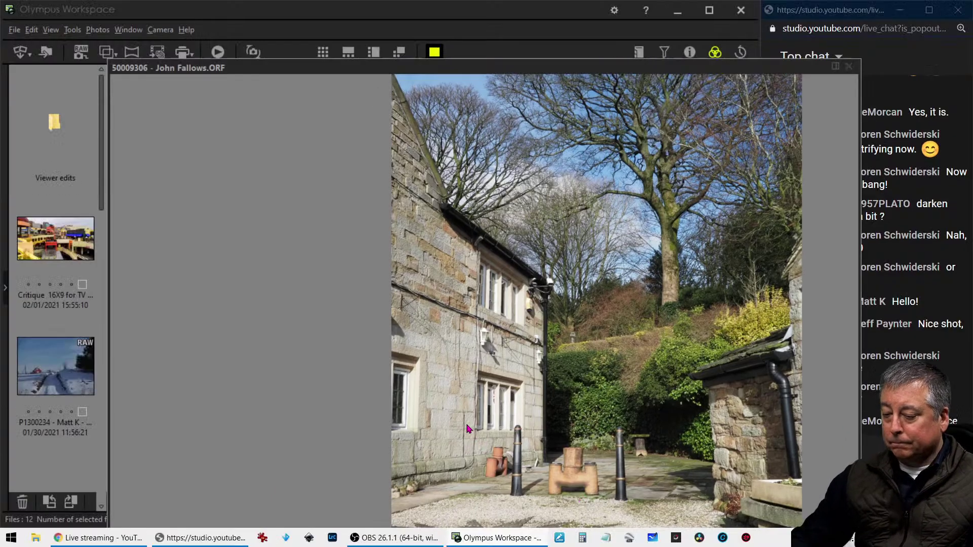
Step: Leave the full-screen view and show the courtyard photo's properties with its camera and exposure details
{"action": "key", "text": "alt+Tab"}
{"action": "left_click", "coordinate": [689, 52]}
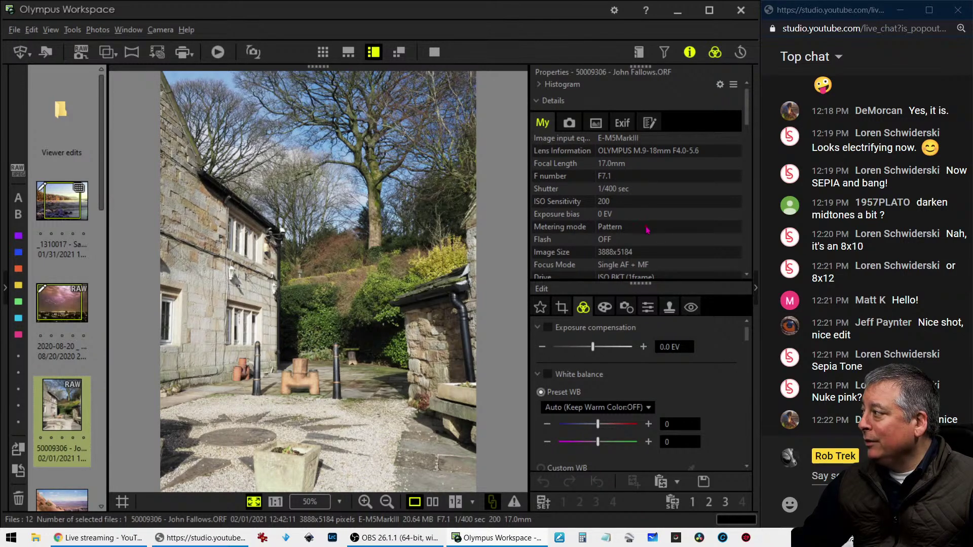
Step: Check the remaining shooting details of the courtyard photo and hide its properties
{"action": "scroll", "coordinate": [647, 230], "scroll_direction": "down", "scroll_amount": 3}
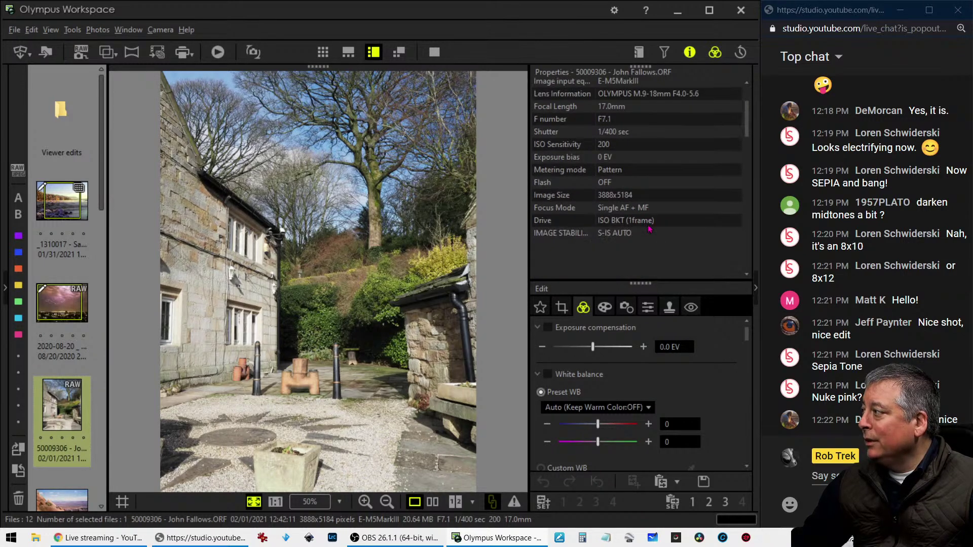
{"action": "left_click", "coordinate": [689, 53]}
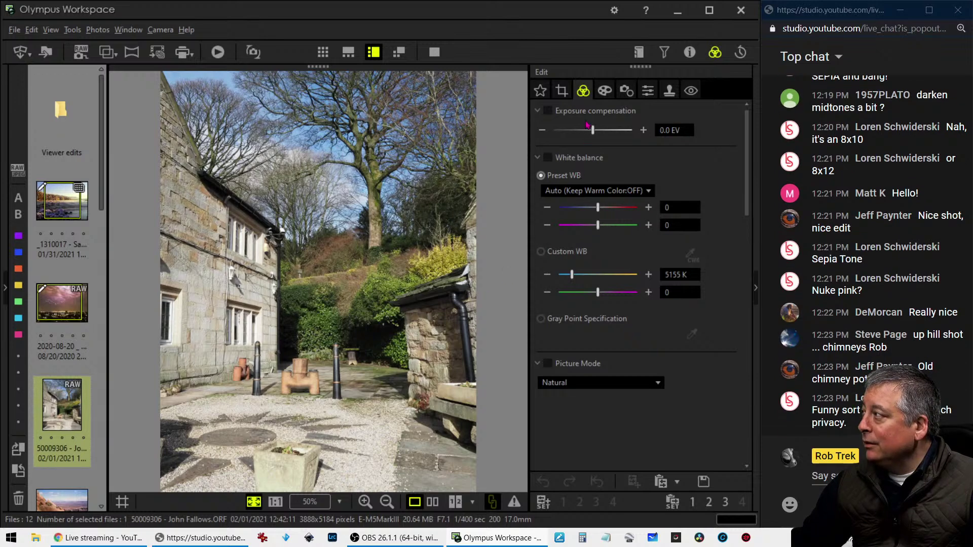
Step: Try a square 1:1 crop of about 3174 x 3174 pixels at the photo's upper edge and preview it
{"action": "left_click", "coordinate": [562, 90]}
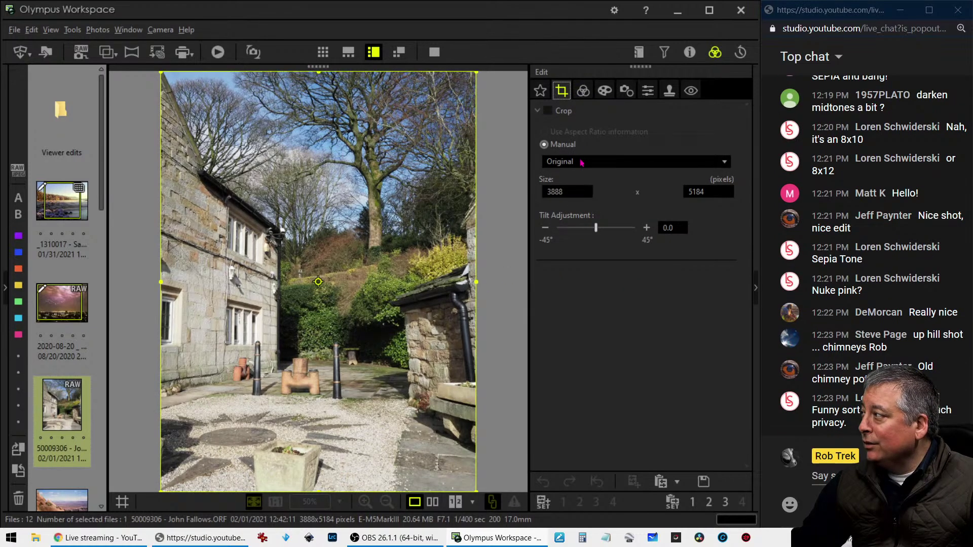
{"action": "left_click", "coordinate": [582, 162]}
{"action": "left_click", "coordinate": [573, 223]}
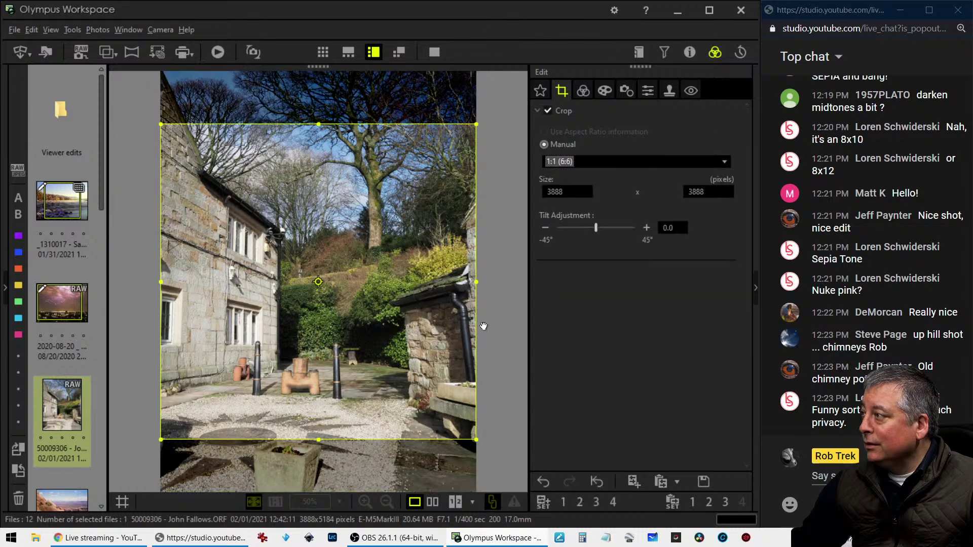
{"action": "left_click_drag", "start_coordinate": [348, 412], "coordinate": [326, 330]}
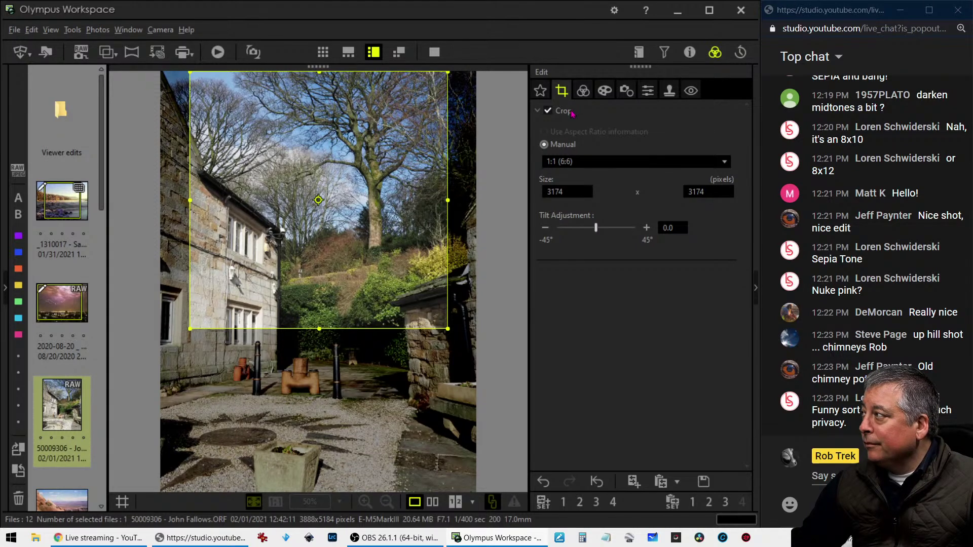
{"action": "left_click", "coordinate": [580, 97]}
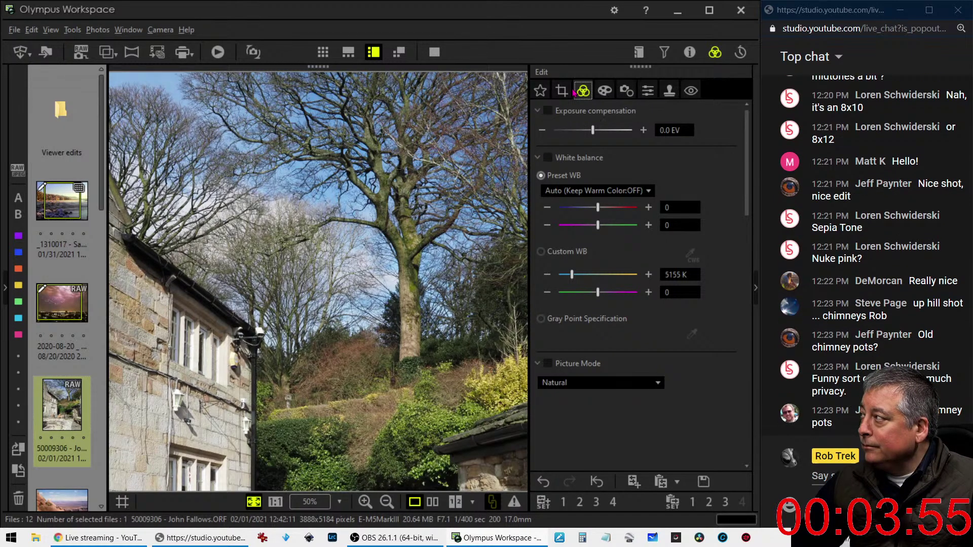
Step: Move the square crop right and back down-left over the house, reaching the tops of the bollards and chimney pots
{"action": "left_click", "coordinate": [563, 91]}
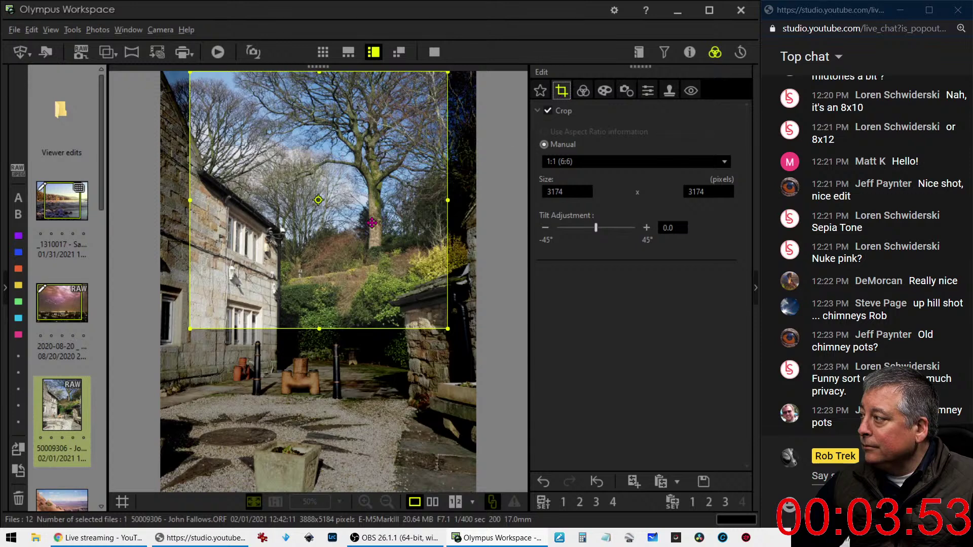
{"action": "left_click_drag", "start_coordinate": [335, 244], "coordinate": [364, 244]}
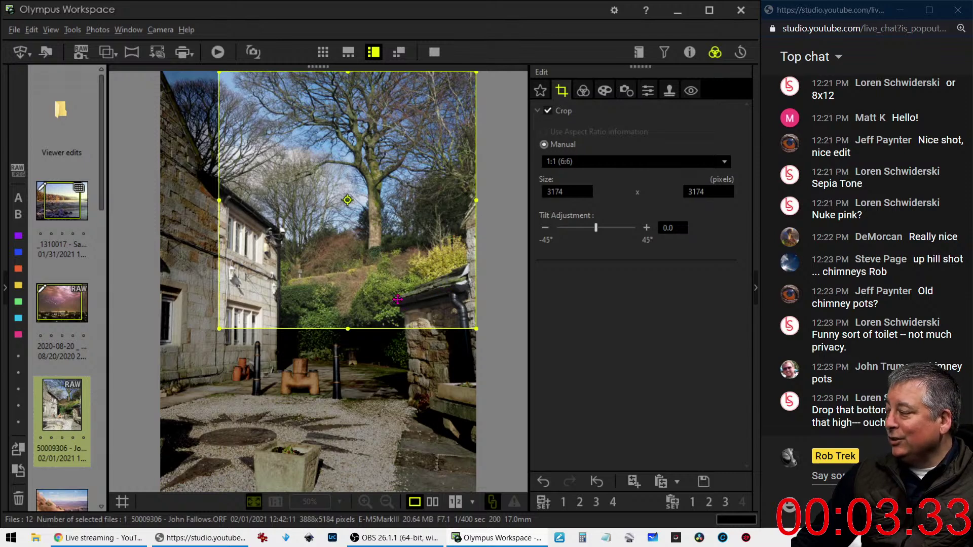
{"action": "left_click_drag", "start_coordinate": [330, 293], "coordinate": [296, 341]}
Step: Crop the photo to 5:4 at about 3377 x 4222 pixels from the upper edge, cutting off the planter and most of the gravel
{"action": "left_click", "coordinate": [579, 161]}
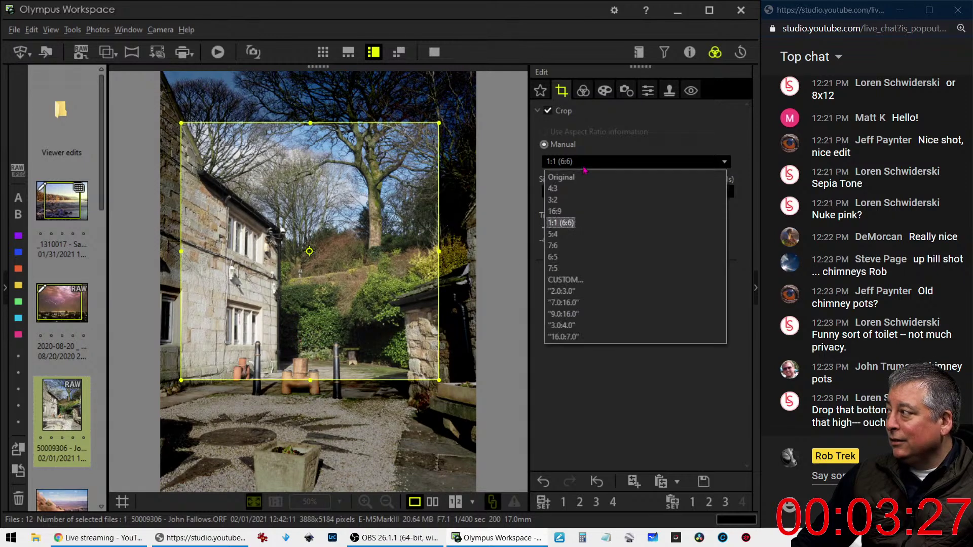
{"action": "left_click", "coordinate": [578, 233]}
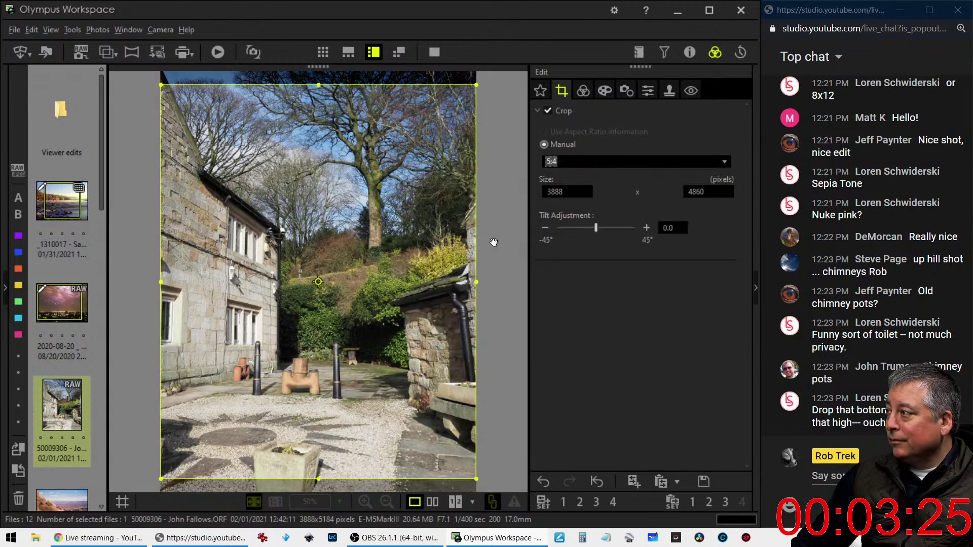
{"action": "left_click_drag", "start_coordinate": [317, 476], "coordinate": [360, 379]}
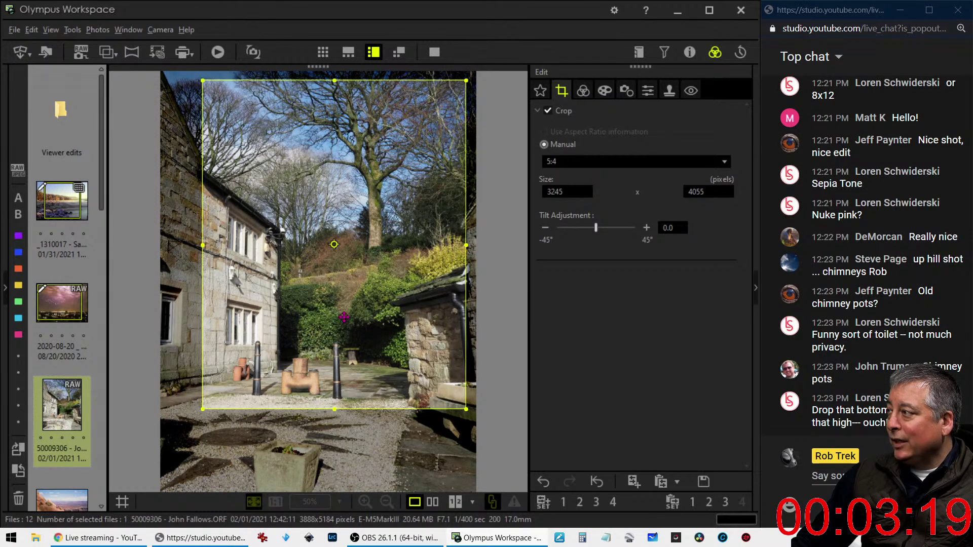
{"action": "left_click_drag", "start_coordinate": [396, 167], "coordinate": [396, 160]}
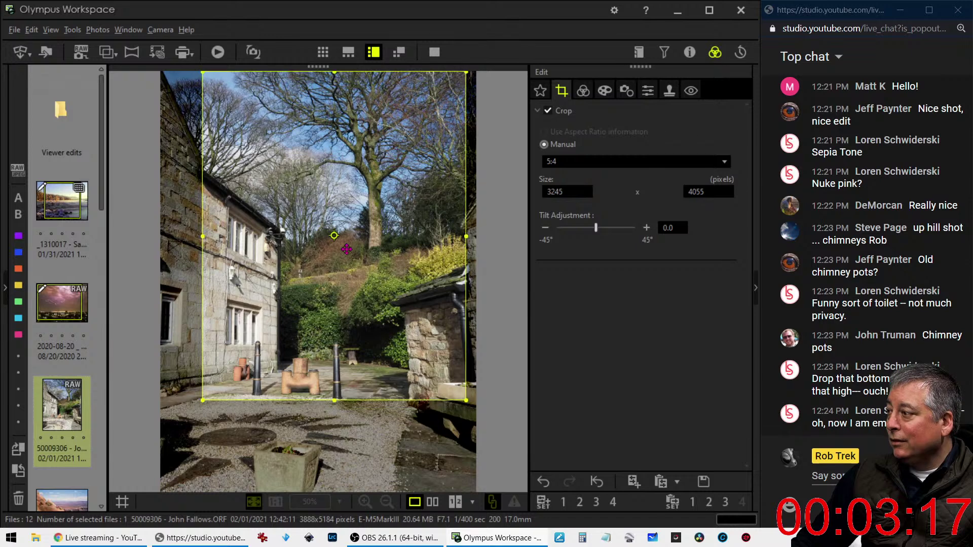
{"action": "left_click_drag", "start_coordinate": [206, 399], "coordinate": [195, 412]}
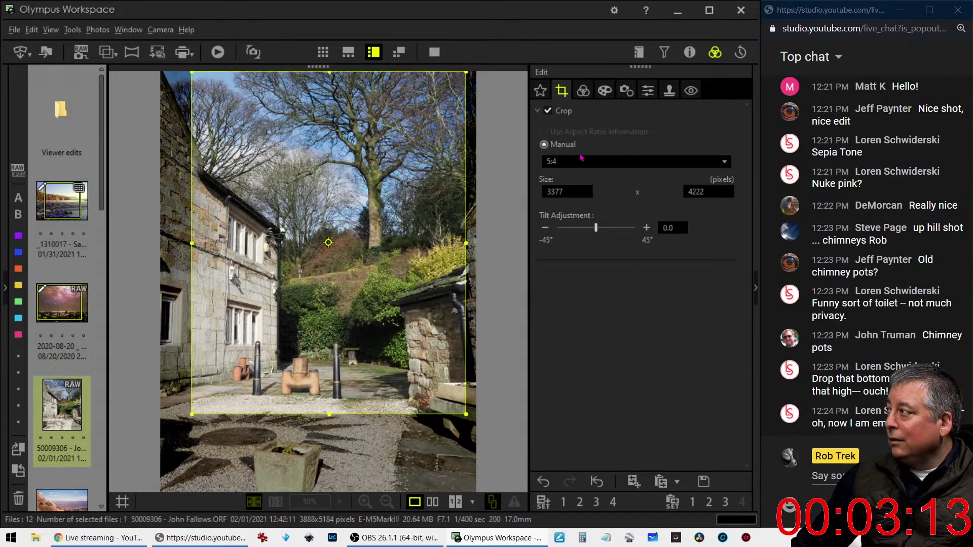
Step: Enable automatic distortion correction and keystone compensation, and set the horizontal keystone value to 12
{"action": "left_click", "coordinate": [647, 90]}
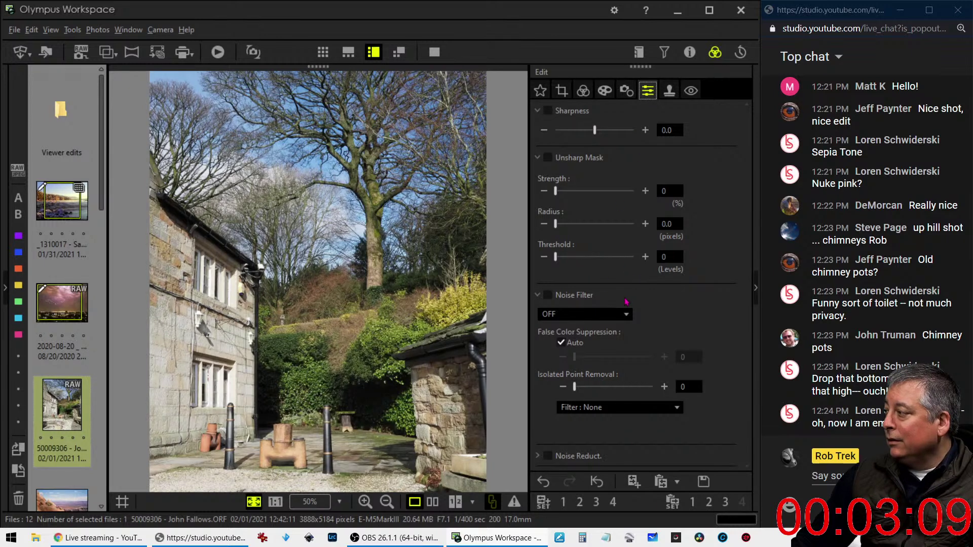
{"action": "left_click", "coordinate": [627, 91]}
{"action": "scroll", "coordinate": [555, 416], "scroll_direction": "down", "scroll_amount": 3}
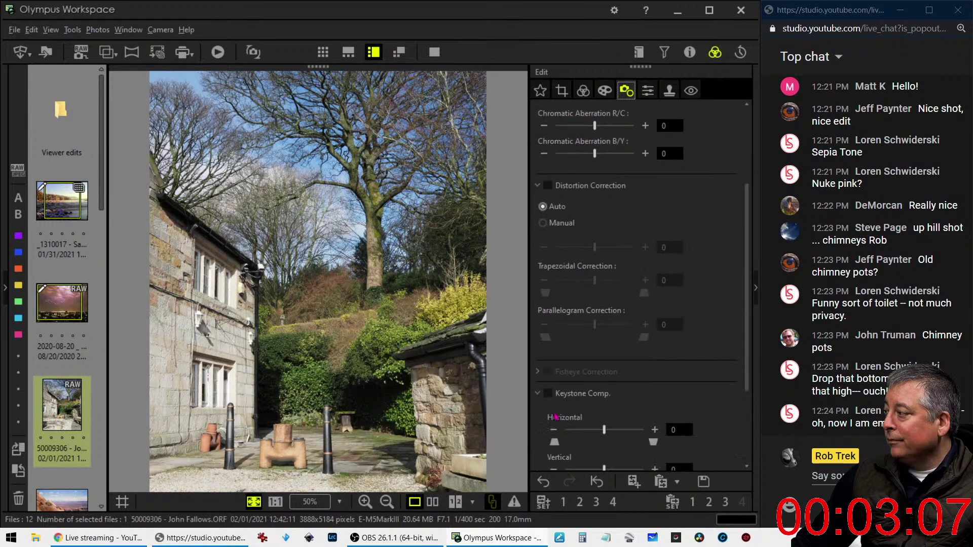
{"action": "left_click", "coordinate": [548, 393]}
{"action": "scroll", "coordinate": [669, 418], "scroll_direction": "down", "scroll_amount": 1}
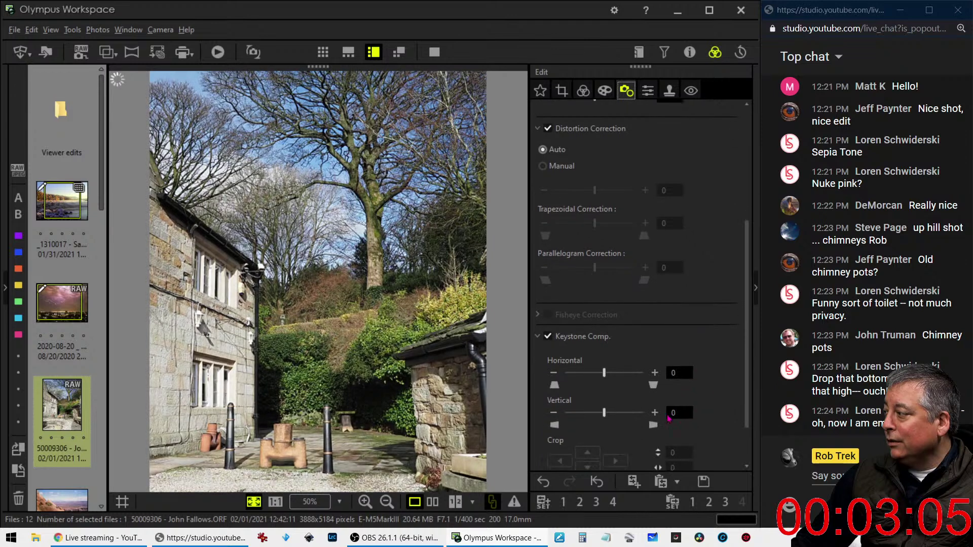
{"action": "left_click_drag", "start_coordinate": [607, 377], "coordinate": [612, 376]}
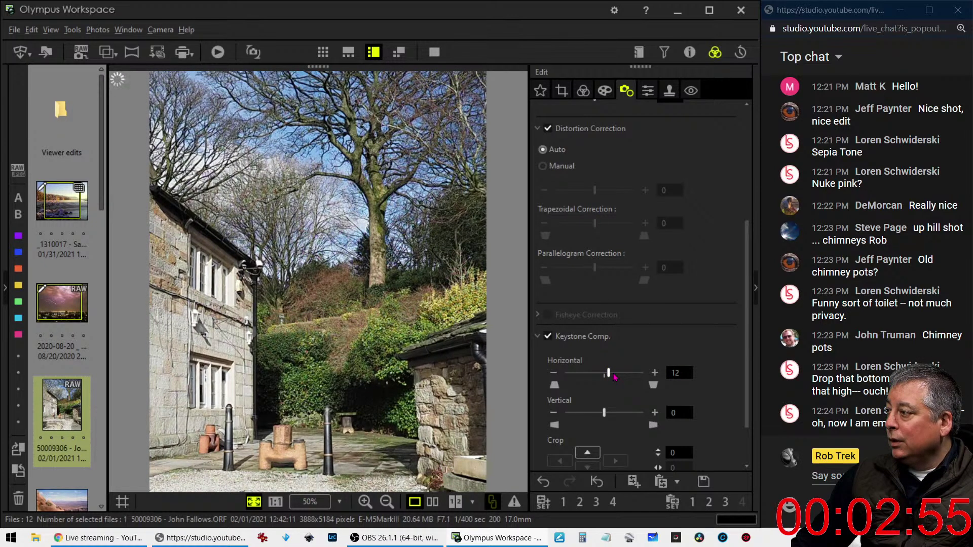
Step: Apply the Soft Focus art filter to the courtyard photo
{"action": "left_click", "coordinate": [604, 92]}
{"action": "left_click", "coordinate": [600, 130]}
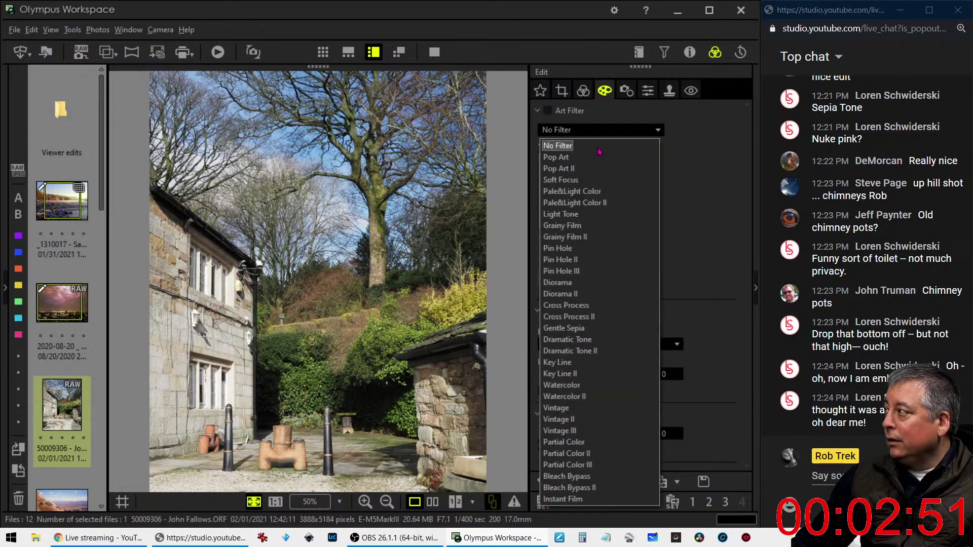
{"action": "left_click", "coordinate": [597, 184]}
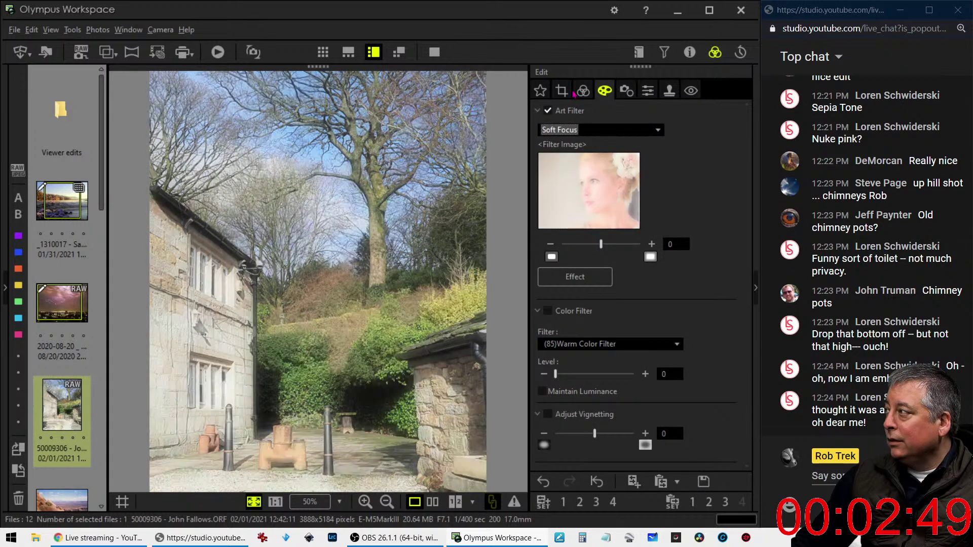
Step: Set the custom white balance to 5736 K and the sharpness to 2.0
{"action": "left_click", "coordinate": [580, 91]}
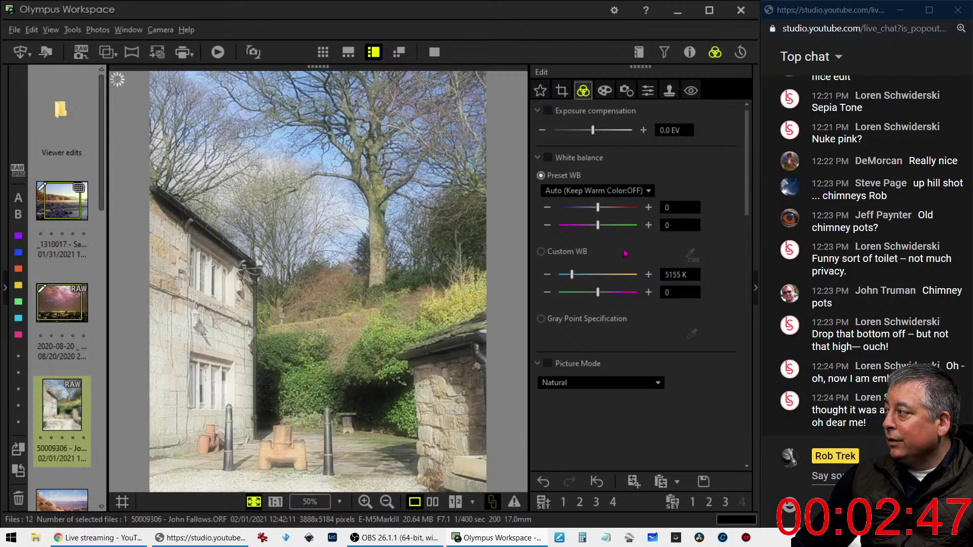
{"action": "left_click", "coordinate": [575, 274]}
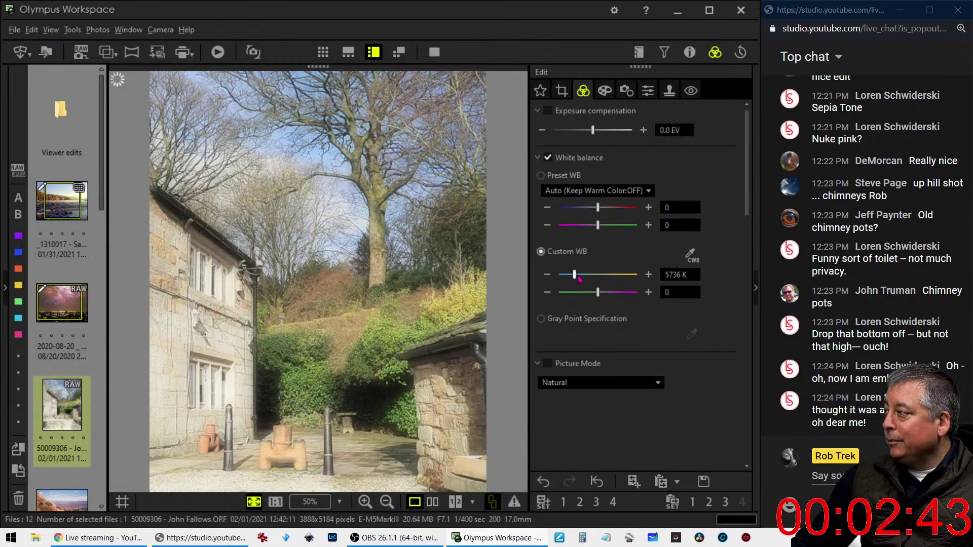
{"action": "left_click", "coordinate": [647, 92]}
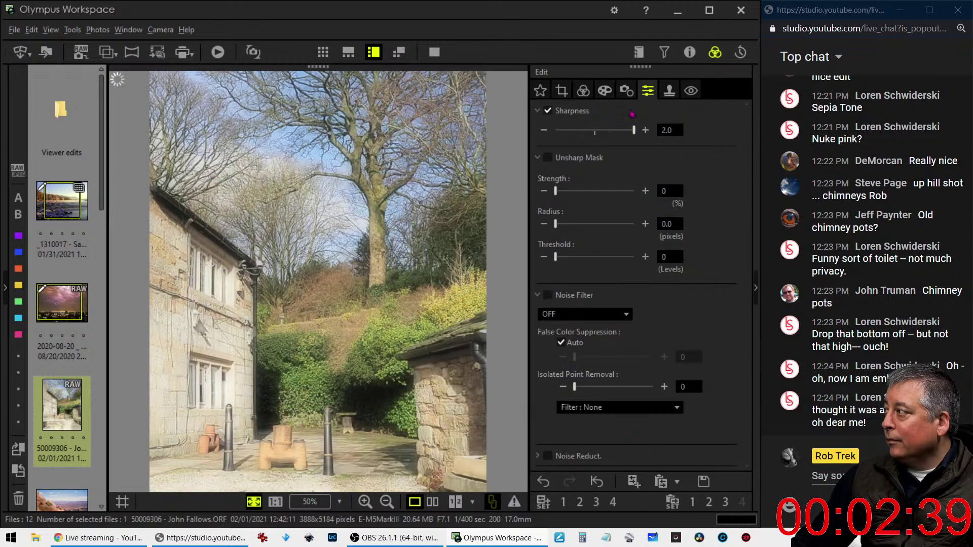
Step: Lower the shadows on the RGB tone curve and add a second point in the upper midtones to lift the curve back
{"action": "left_click", "coordinate": [583, 91]}
{"action": "scroll", "coordinate": [679, 323], "scroll_direction": "down", "scroll_amount": 3}
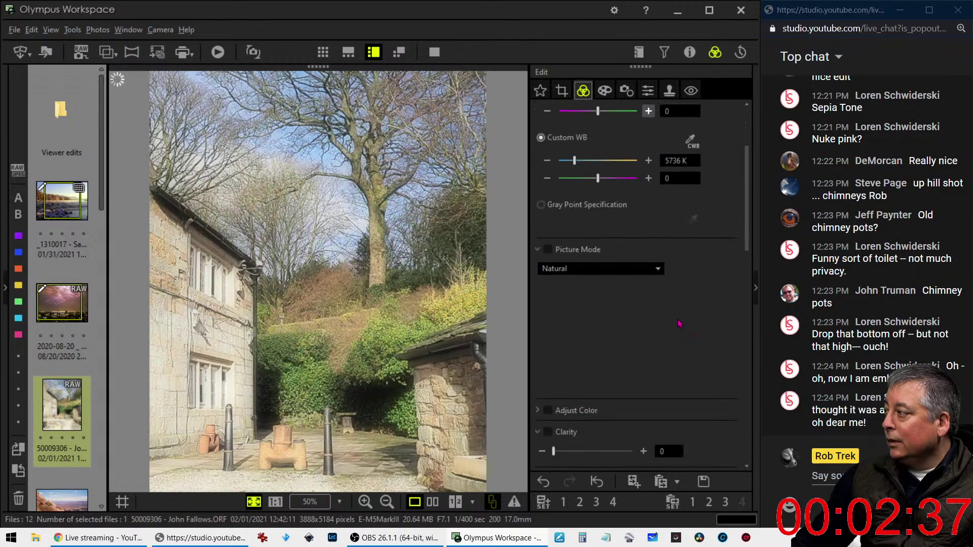
{"action": "scroll", "coordinate": [679, 323], "scroll_direction": "down", "scroll_amount": 6}
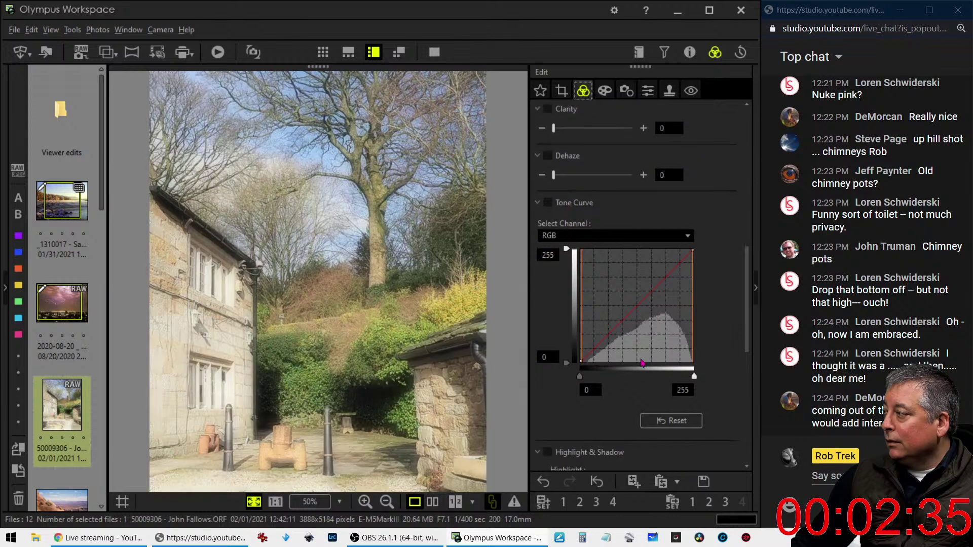
{"action": "left_click_drag", "start_coordinate": [594, 349], "coordinate": [596, 356]}
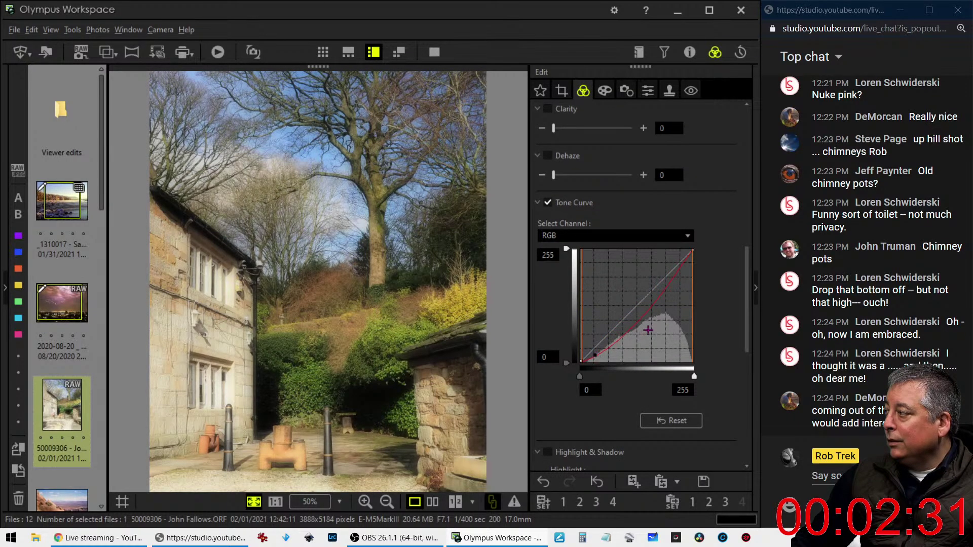
{"action": "left_click", "coordinate": [648, 305]}
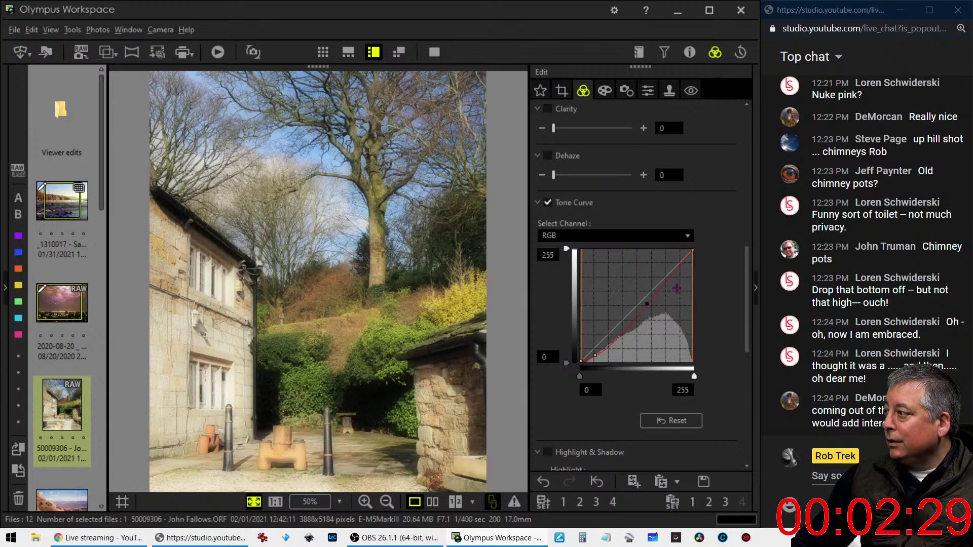
Step: Darken the photo's corners by setting the vignetting adjustment to -8
{"action": "scroll", "coordinate": [722, 347], "scroll_direction": "down", "scroll_amount": 6}
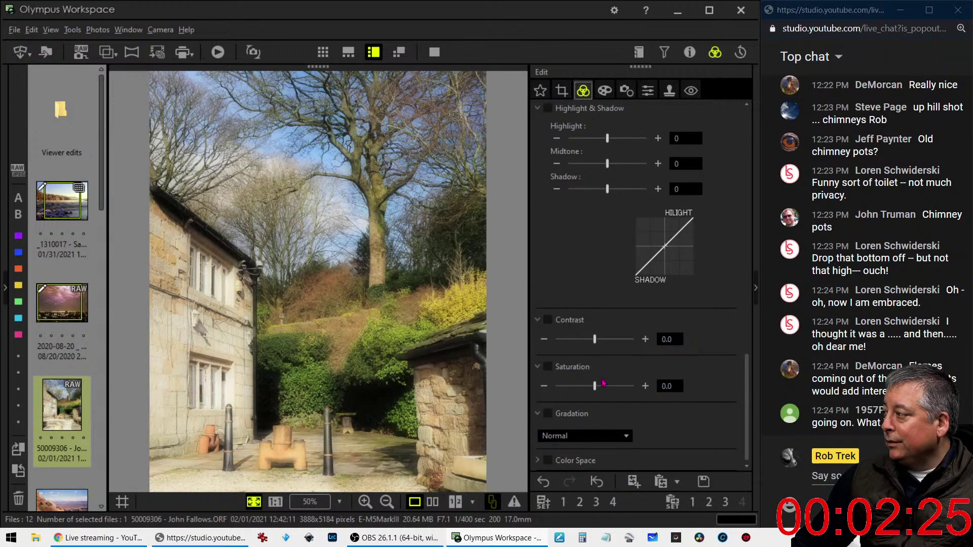
{"action": "left_click", "coordinate": [605, 93]}
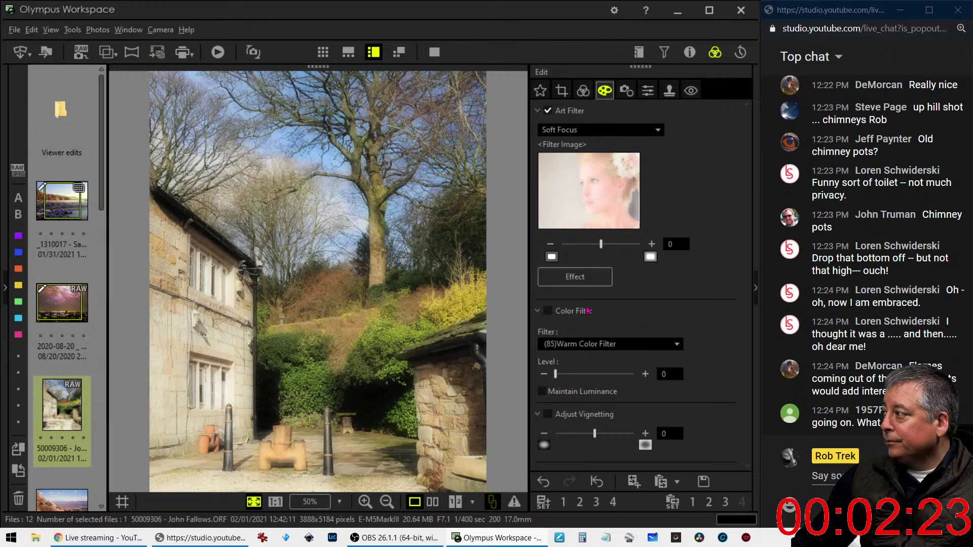
{"action": "left_click_drag", "start_coordinate": [595, 435], "coordinate": [586, 439]}
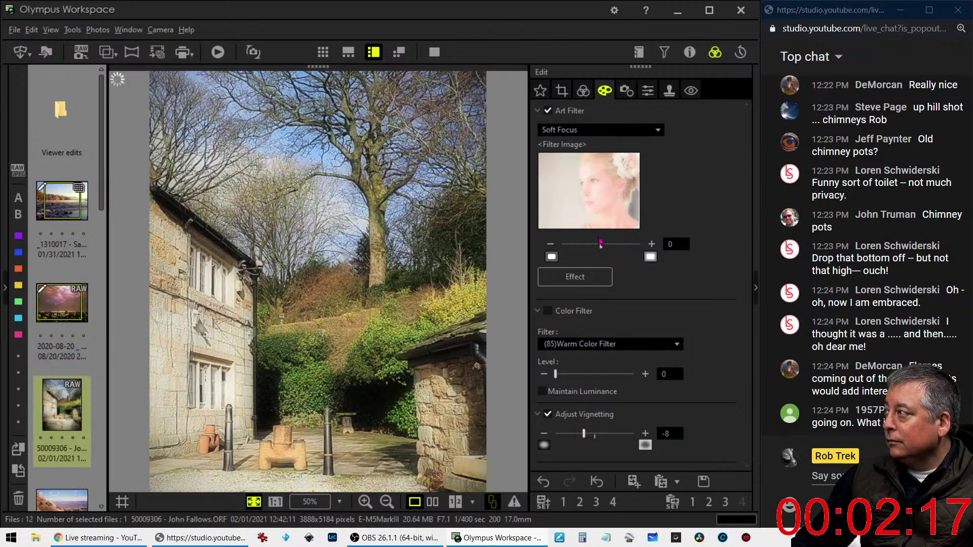
Step: Try a tighter 5:4 crop of about 2379 x 2977 pixels around the large tree and preview it
{"action": "left_click", "coordinate": [584, 91]}
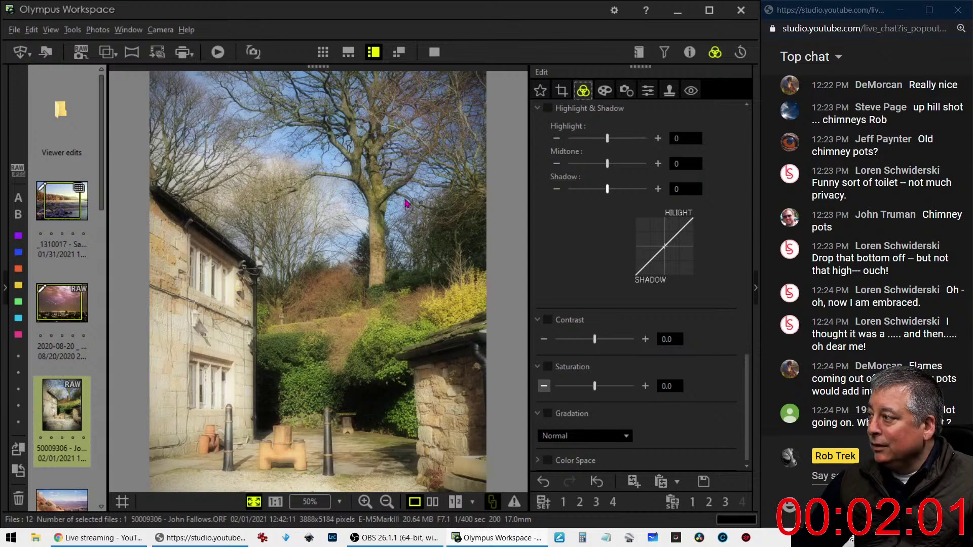
{"action": "left_click", "coordinate": [561, 90]}
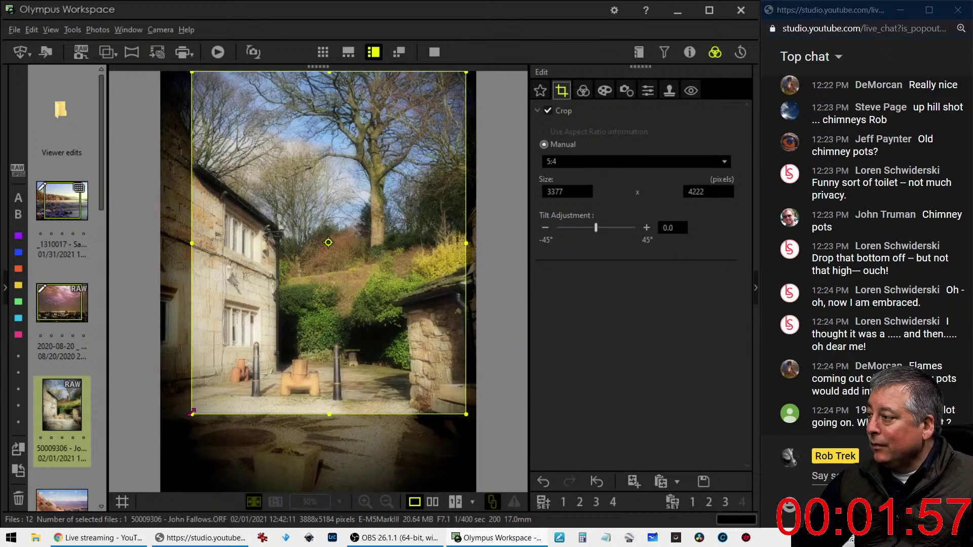
{"action": "left_click_drag", "start_coordinate": [191, 414], "coordinate": [273, 296]}
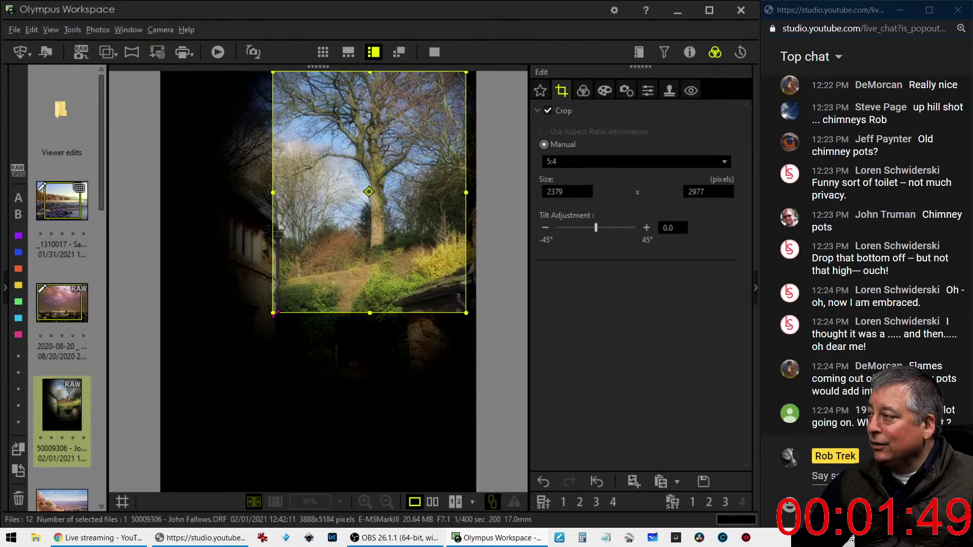
{"action": "left_click", "coordinate": [583, 91]}
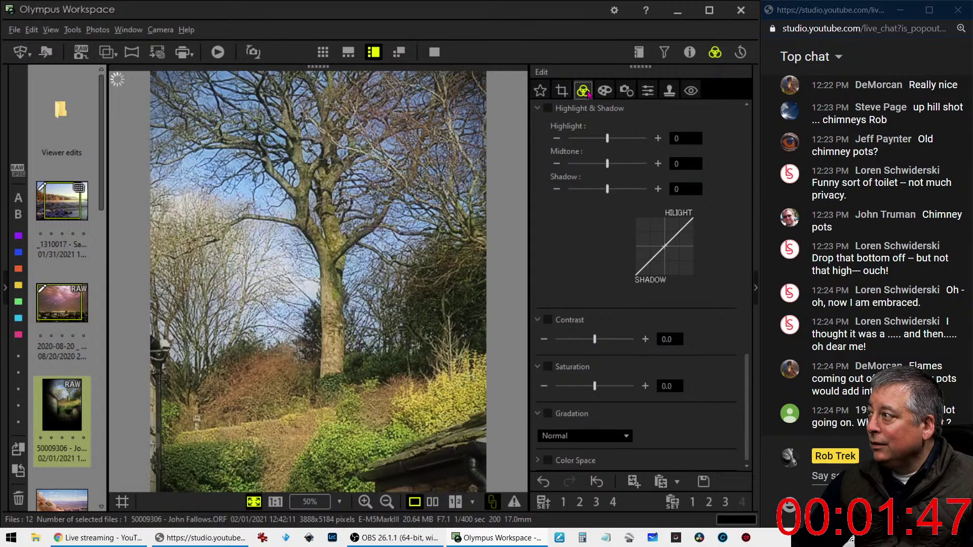
Step: Resize the 5:4 crop to about 2663 x 3331 pixels, keeping the tree and house windows but excluding the chimney pots
{"action": "left_click", "coordinate": [561, 92]}
{"action": "left_click_drag", "start_coordinate": [264, 319], "coordinate": [207, 393]}
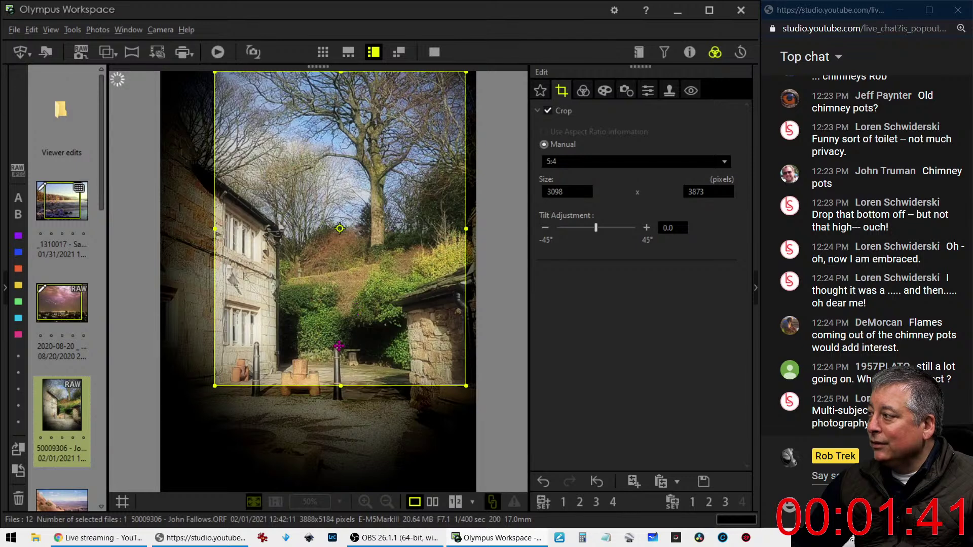
{"action": "left_click_drag", "start_coordinate": [340, 384], "coordinate": [366, 341]}
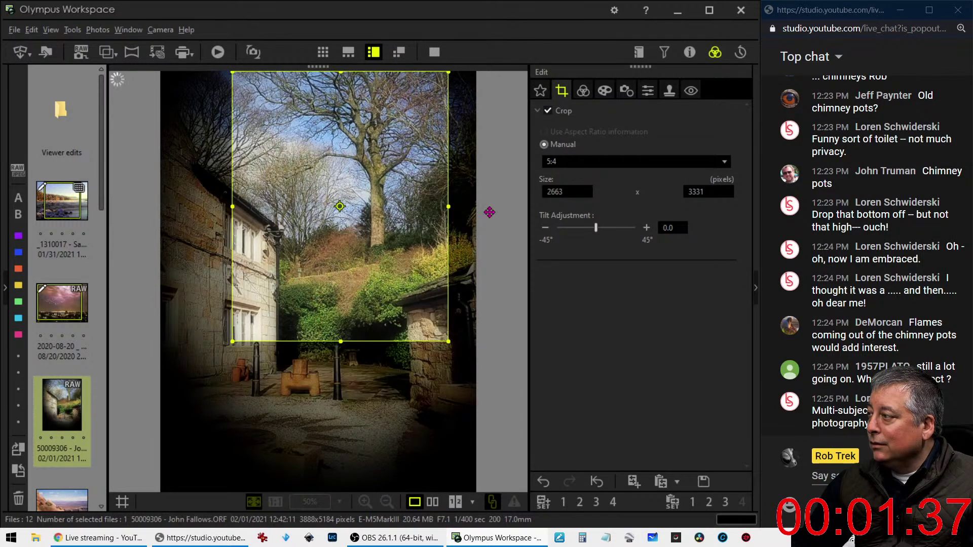
Step: Increase the photo's horizontal keystone compensation to 14
{"action": "left_click", "coordinate": [583, 90]}
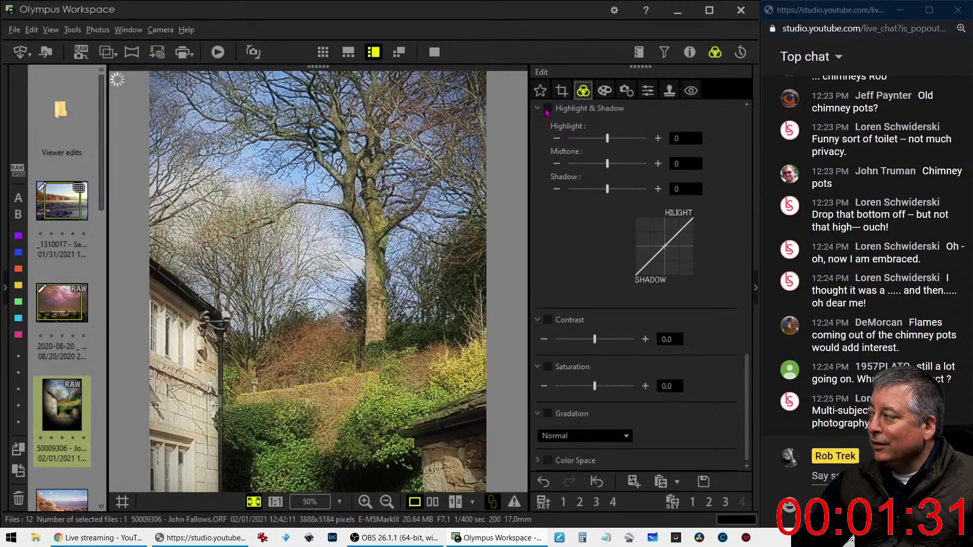
{"action": "left_click", "coordinate": [627, 90]}
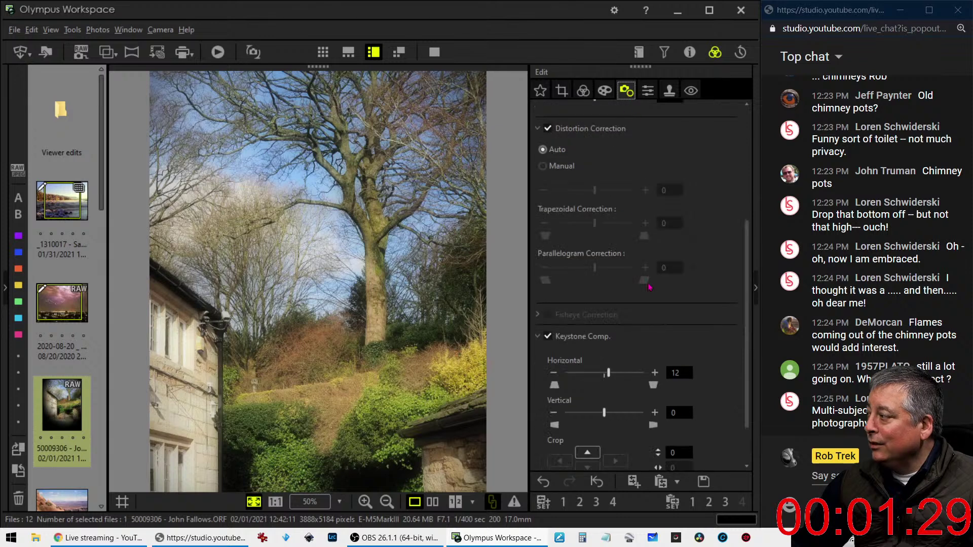
{"action": "left_click", "coordinate": [655, 373]}
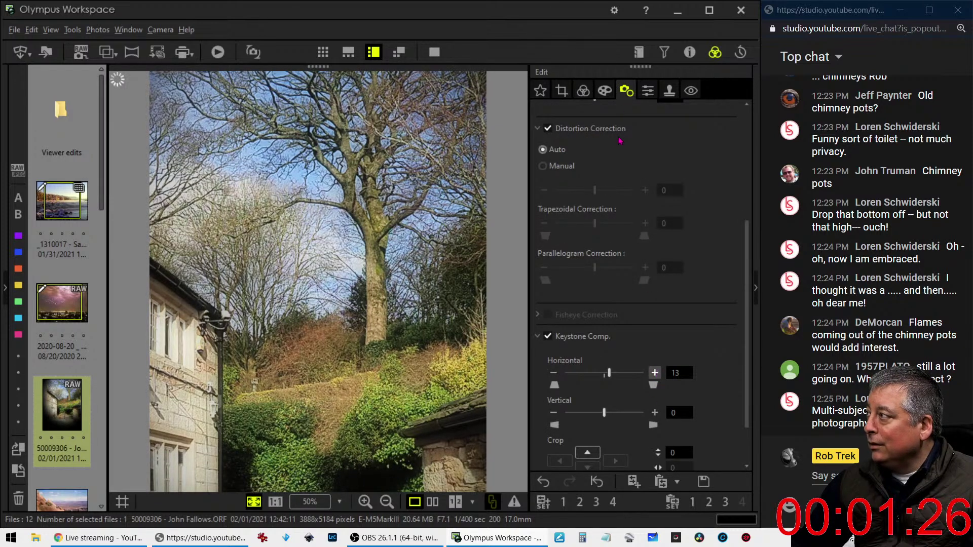
{"action": "left_click", "coordinate": [654, 373]}
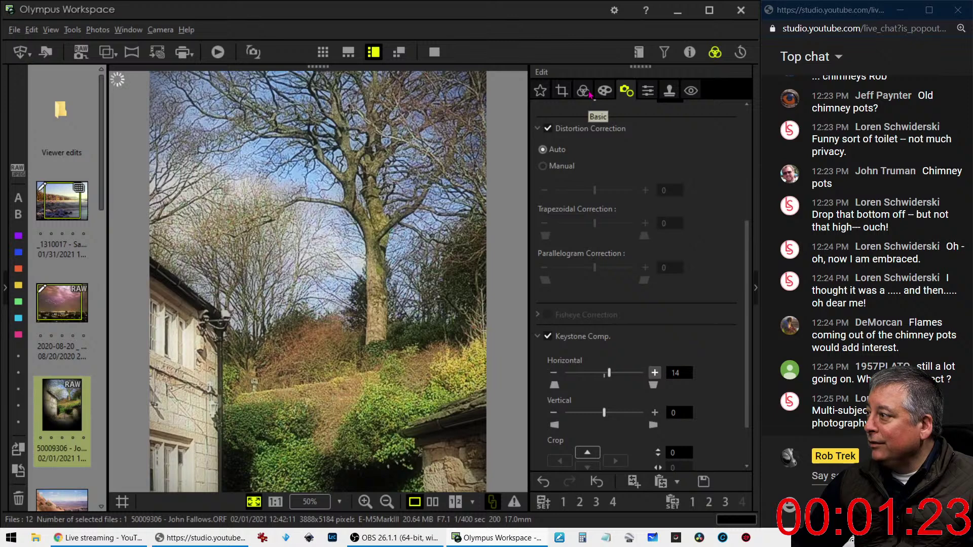
{"action": "left_click", "coordinate": [588, 93]}
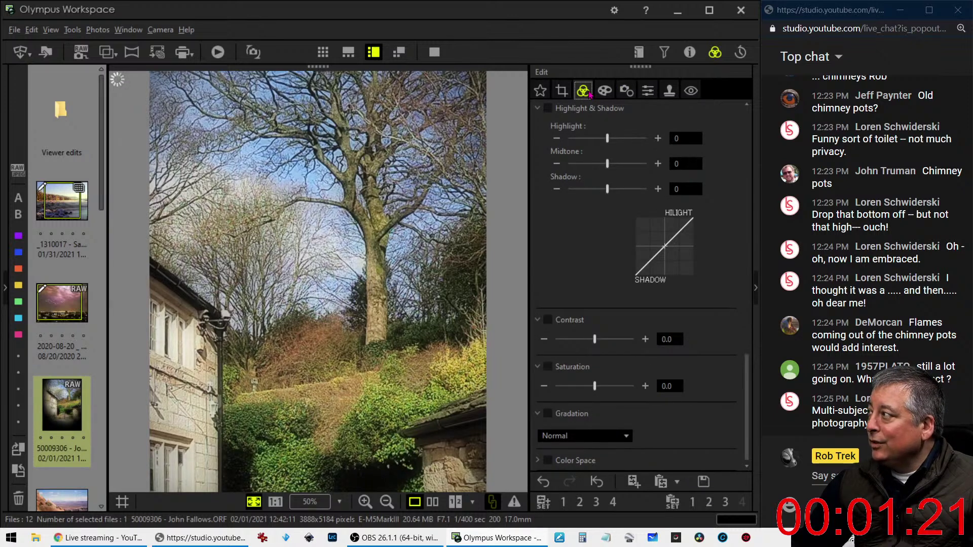
Step: Enlarge the 5:4 crop to about 3372 x 4217 pixels to include the chimney pots and bollards, and preview it
{"action": "left_click", "coordinate": [562, 91]}
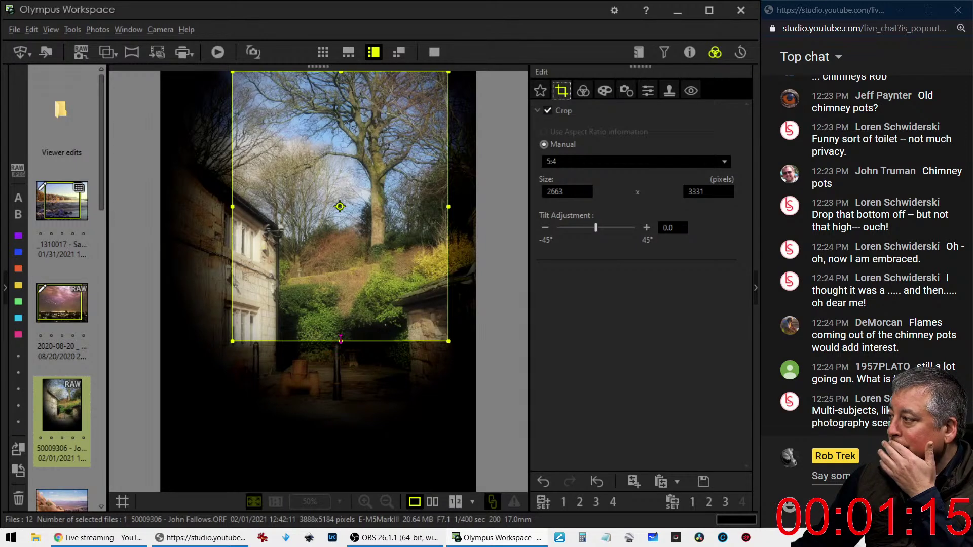
{"action": "left_click_drag", "start_coordinate": [340, 337], "coordinate": [333, 414]}
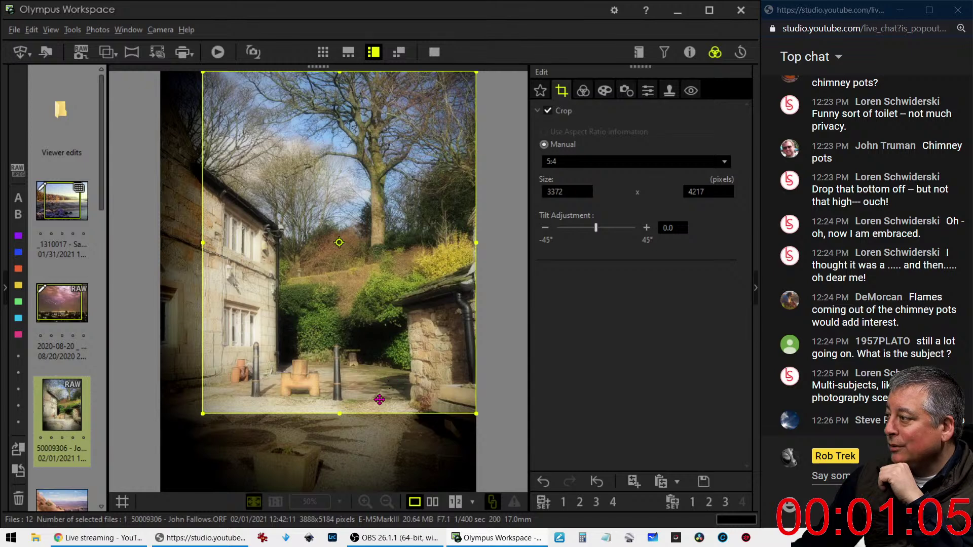
{"action": "left_click", "coordinate": [584, 92]}
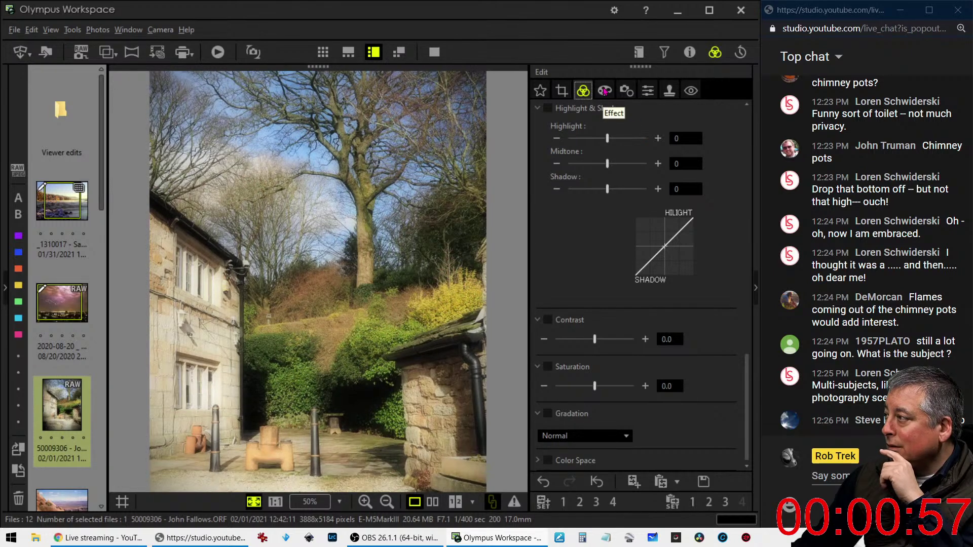
Step: Try the Vivid picture mode on the courtyard photo, followed by Monotone
{"action": "scroll", "coordinate": [598, 284], "scroll_direction": "up", "scroll_amount": 15}
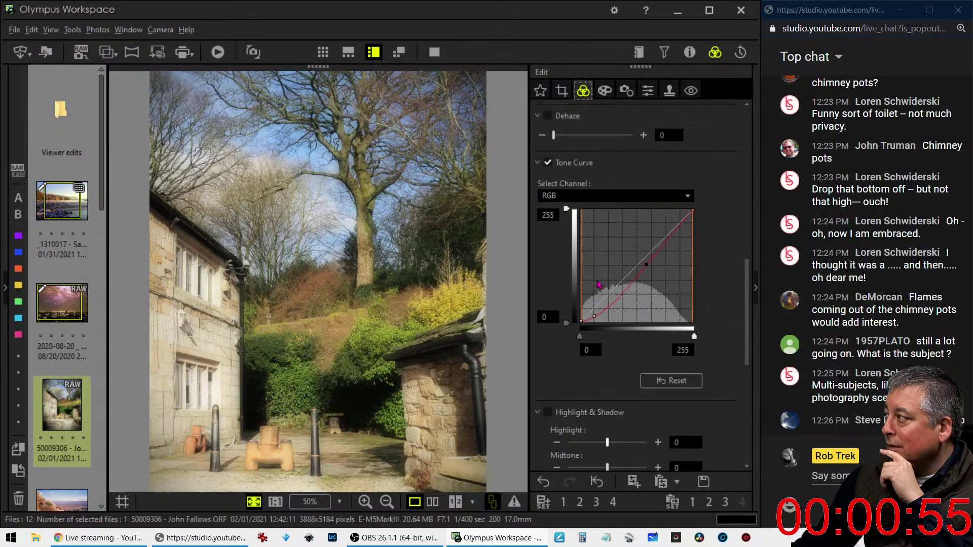
{"action": "scroll", "coordinate": [598, 285], "scroll_direction": "up", "scroll_amount": 1}
{"action": "left_click", "coordinate": [593, 286]}
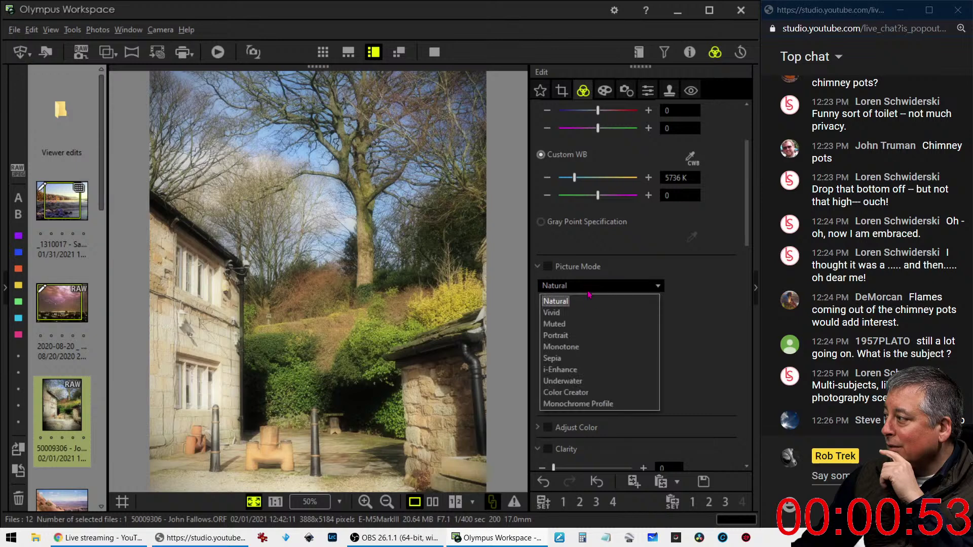
{"action": "left_click", "coordinate": [588, 314]}
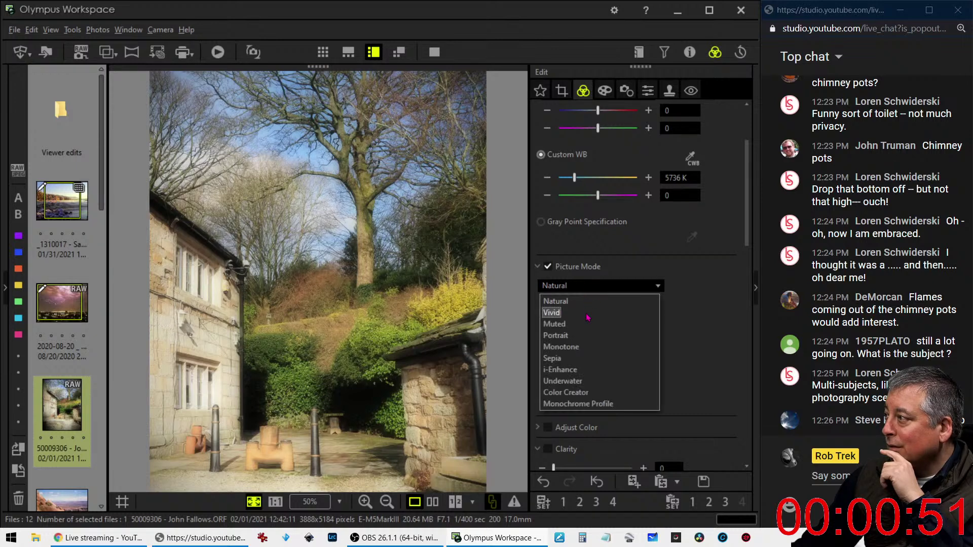
{"action": "left_click", "coordinate": [600, 287]}
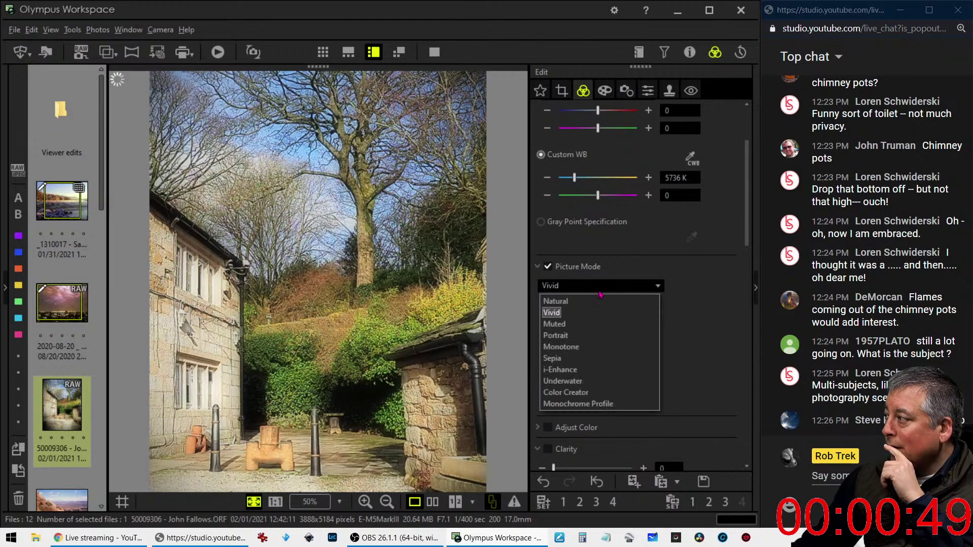
{"action": "left_click", "coordinate": [599, 348]}
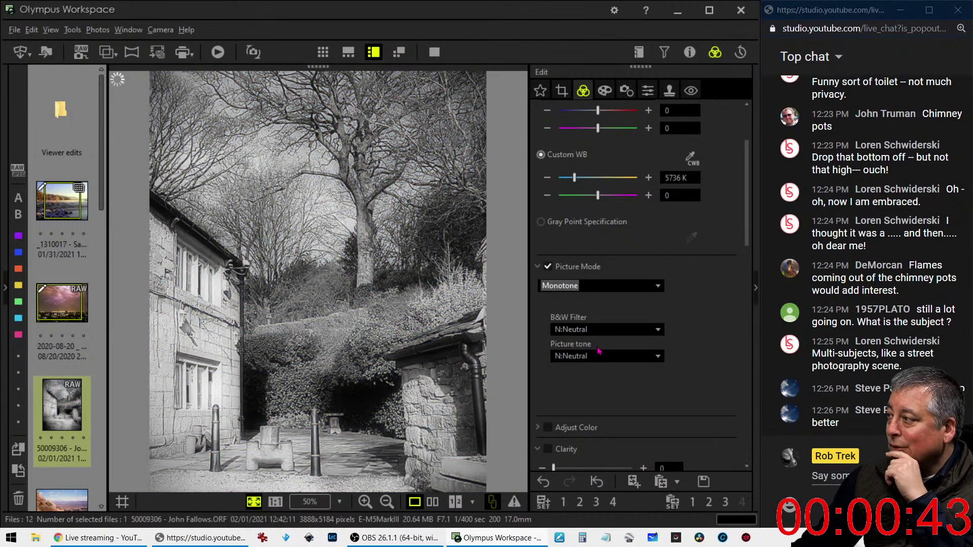
Step: Set the photo's Dehaze to 100 and its Clarity to 19
{"action": "scroll", "coordinate": [599, 348], "scroll_direction": "down", "scroll_amount": 3}
{"action": "left_click", "coordinate": [547, 401]}
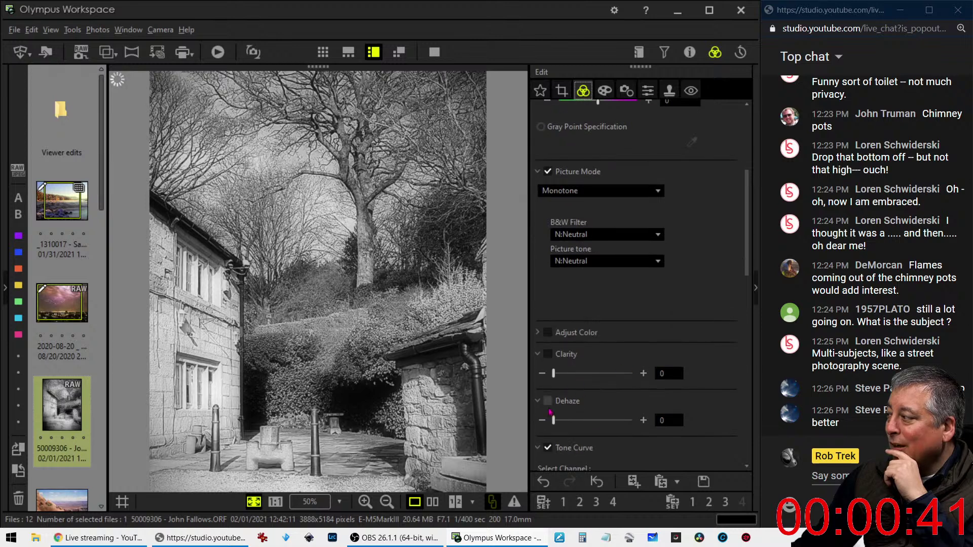
{"action": "left_click_drag", "start_coordinate": [554, 420], "coordinate": [665, 434]}
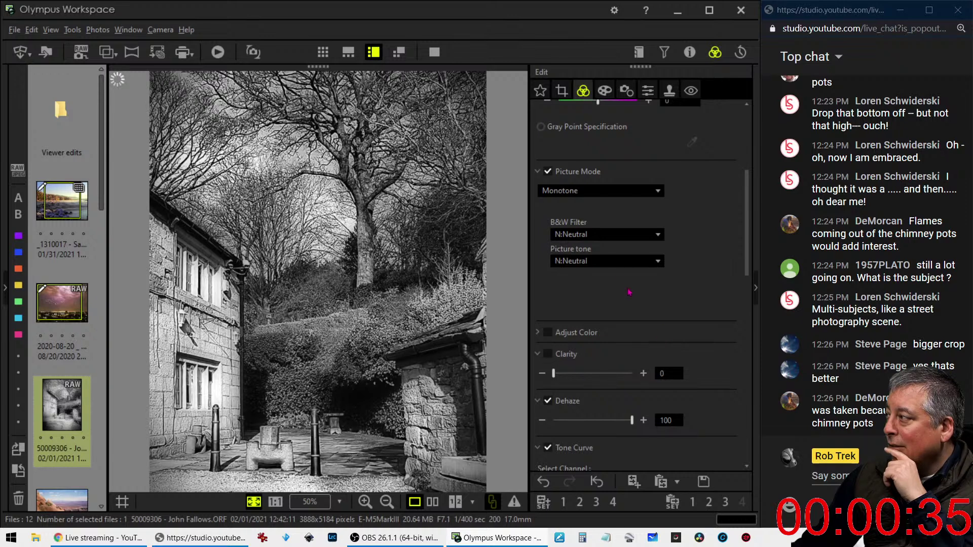
{"action": "left_click", "coordinate": [600, 197]}
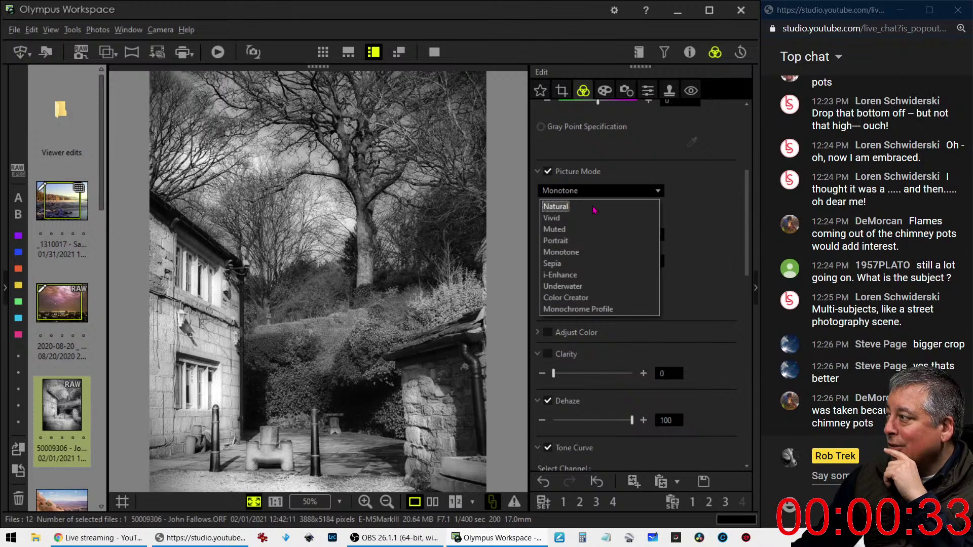
{"action": "left_click", "coordinate": [601, 174]}
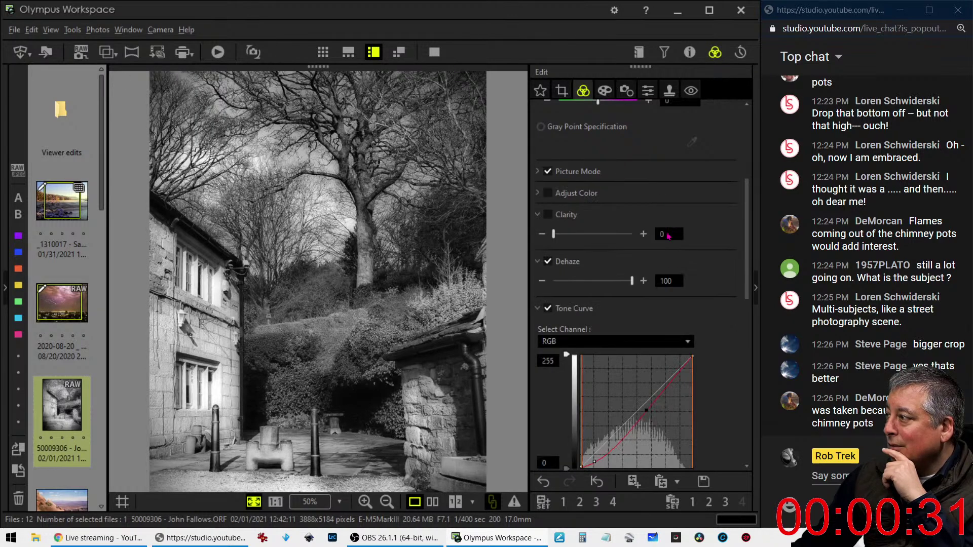
{"action": "left_click_drag", "start_coordinate": [562, 236], "coordinate": [572, 236]}
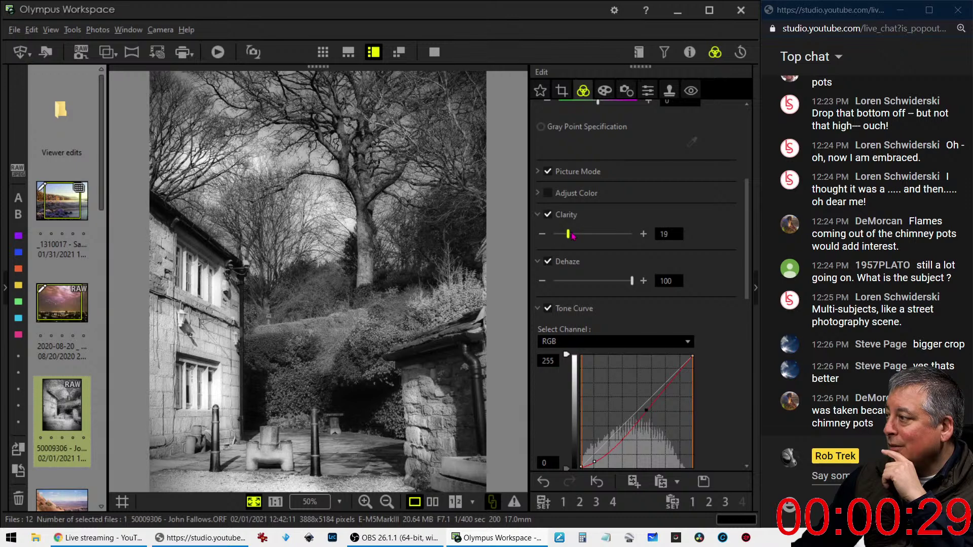
Step: Deepen the shadows further on the RGB tone curve and raise its upper midtone point slightly
{"action": "scroll", "coordinate": [696, 302], "scroll_direction": "down", "scroll_amount": 4}
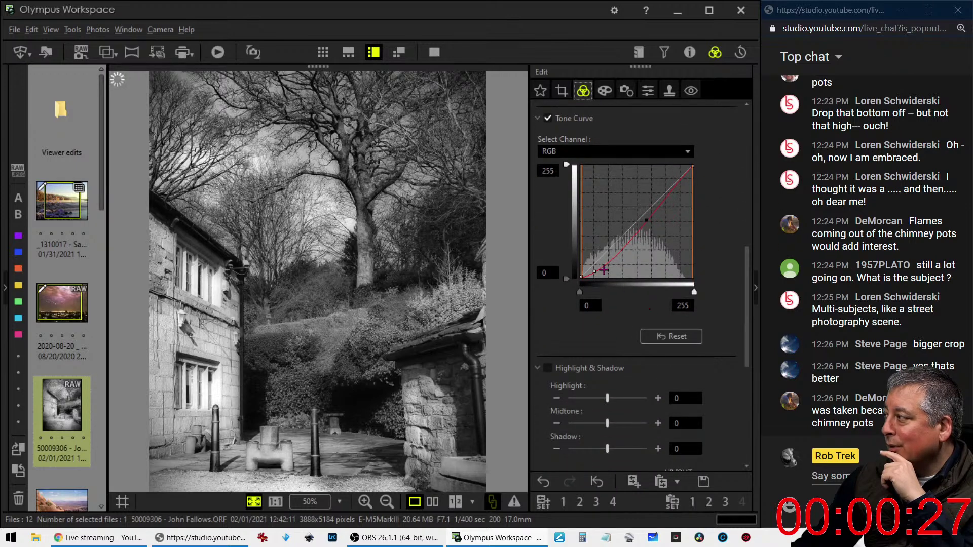
{"action": "left_click_drag", "start_coordinate": [597, 271], "coordinate": [609, 270]}
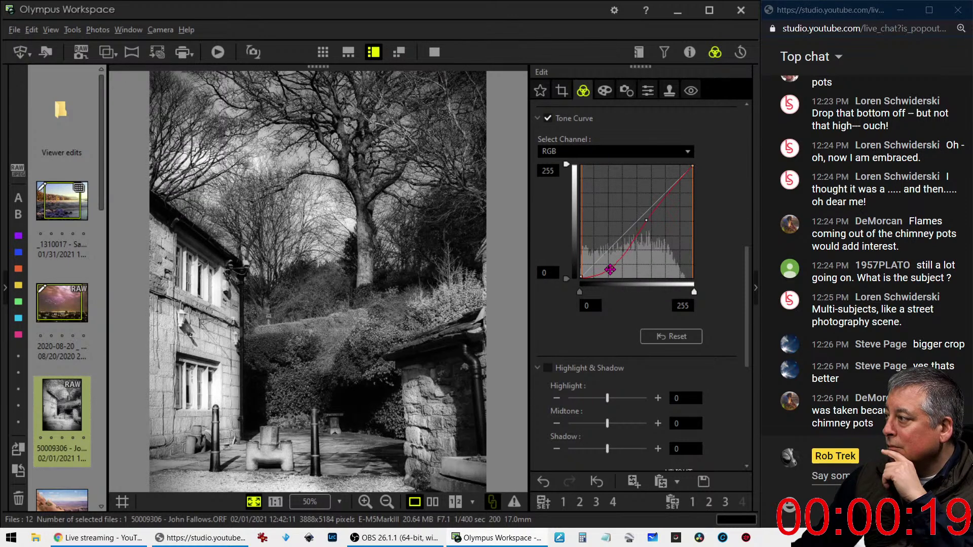
{"action": "left_click_drag", "start_coordinate": [644, 219], "coordinate": [644, 217]}
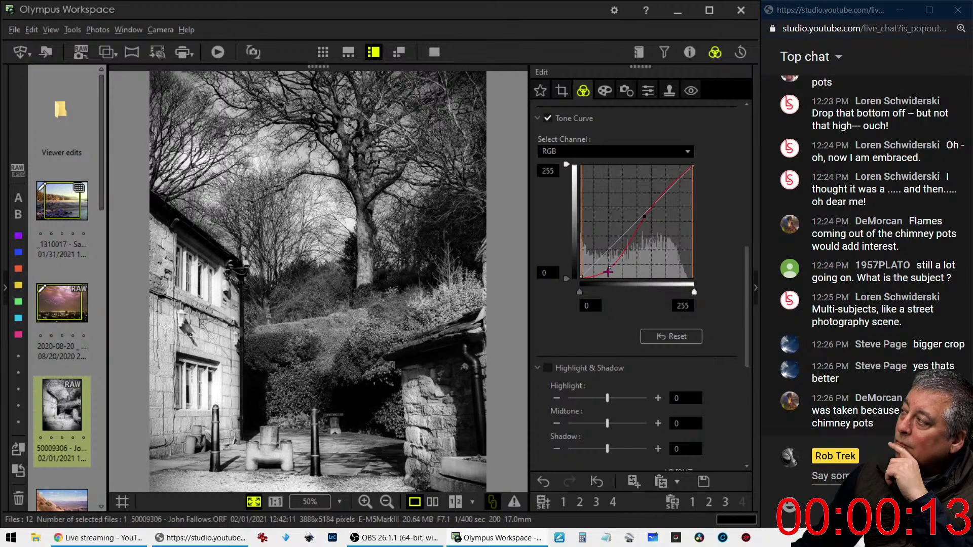
Step: Return the photo to color by setting the picture mode to Natural
{"action": "scroll", "coordinate": [573, 270], "scroll_direction": "up", "scroll_amount": 8}
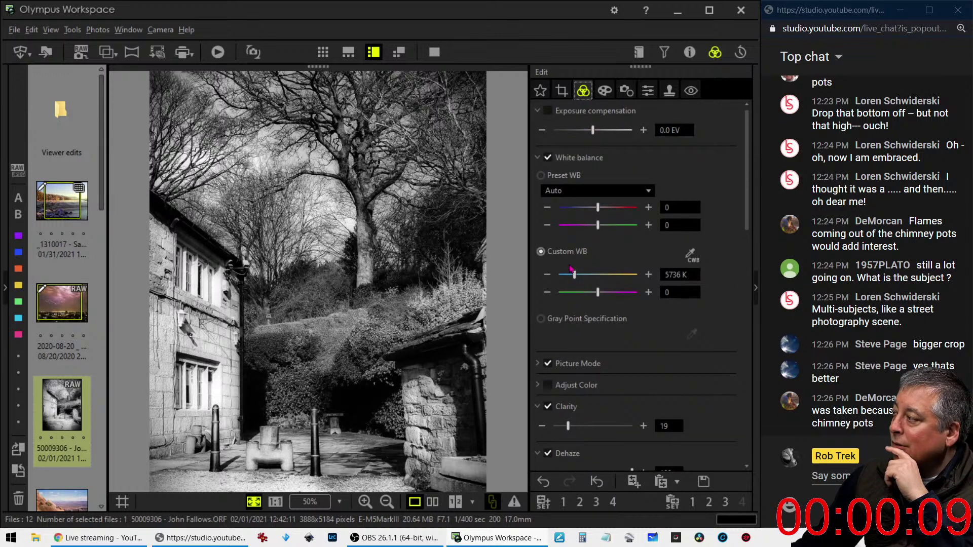
{"action": "scroll", "coordinate": [571, 268], "scroll_direction": "down", "scroll_amount": 3}
{"action": "scroll", "coordinate": [571, 269], "scroll_direction": "down", "scroll_amount": 3}
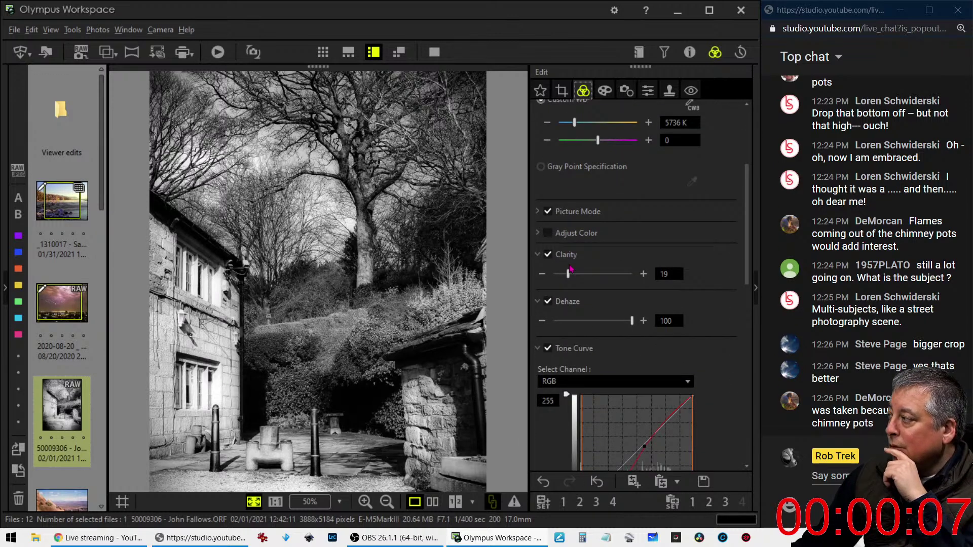
{"action": "scroll", "coordinate": [571, 268], "scroll_direction": "up", "scroll_amount": 6}
{"action": "scroll", "coordinate": [570, 268], "scroll_direction": "down", "scroll_amount": 4}
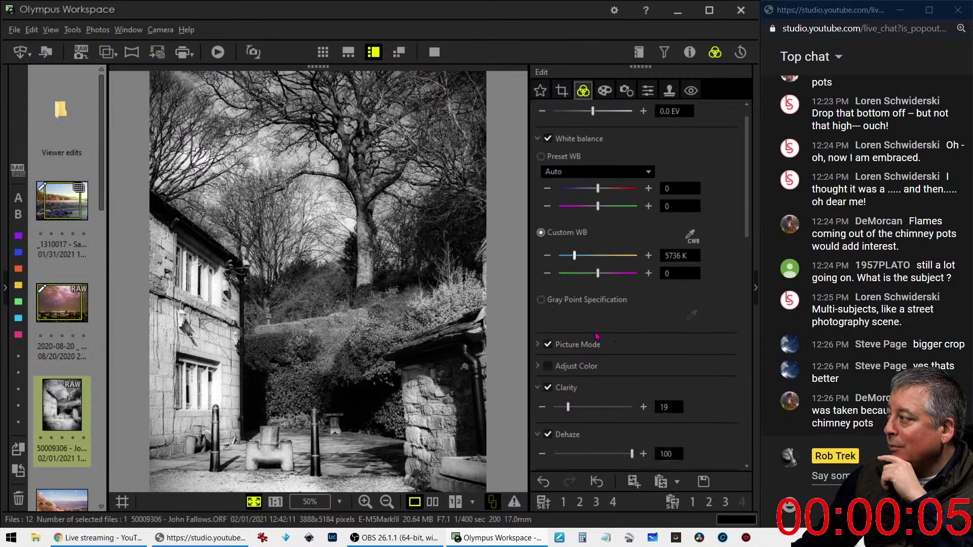
{"action": "scroll", "coordinate": [597, 328], "scroll_direction": "up", "scroll_amount": 4}
{"action": "scroll", "coordinate": [597, 328], "scroll_direction": "down", "scroll_amount": 15}
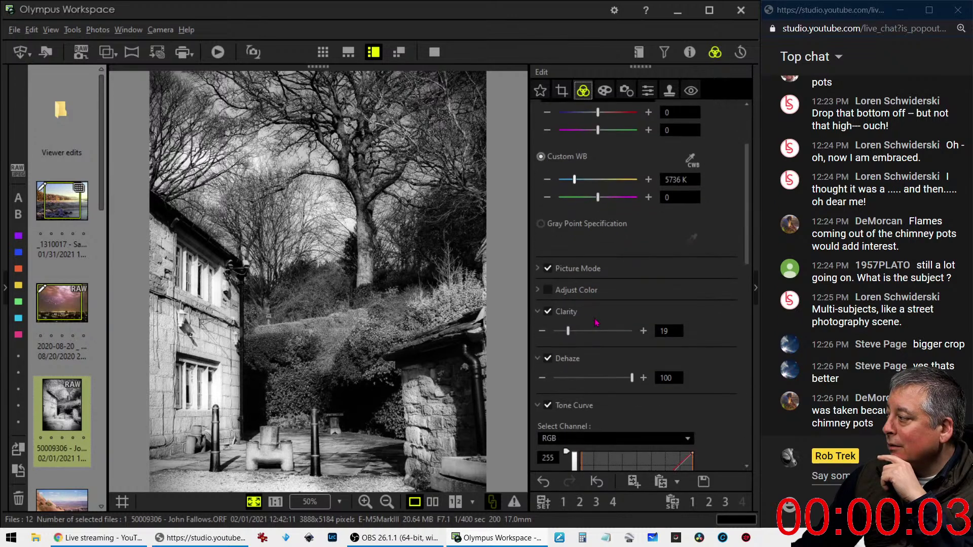
{"action": "scroll", "coordinate": [596, 322], "scroll_direction": "up", "scroll_amount": 6}
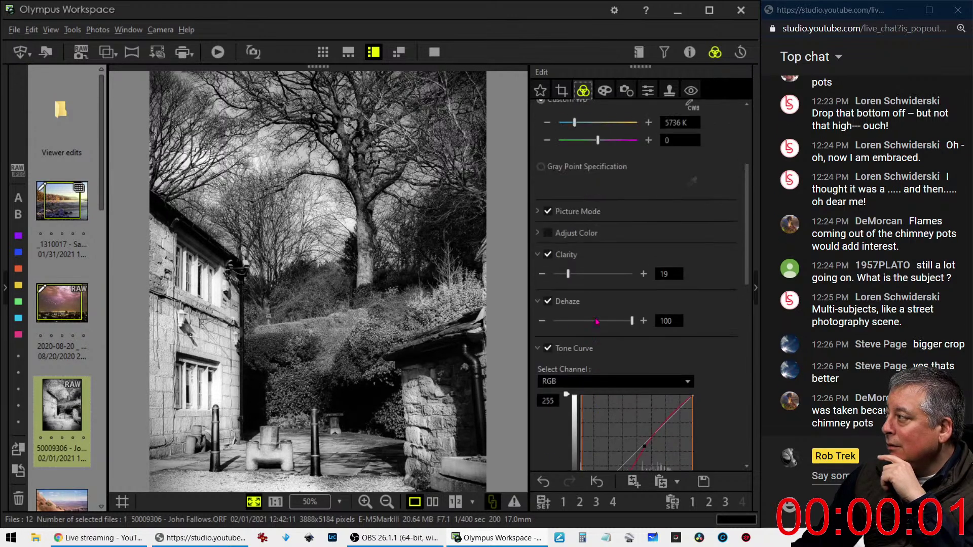
{"action": "left_click", "coordinate": [538, 269]}
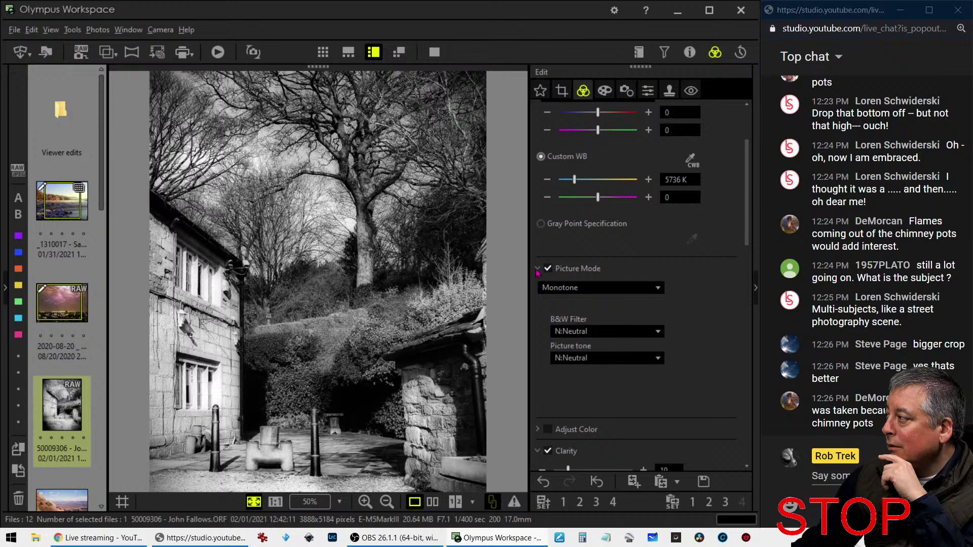
{"action": "left_click", "coordinate": [555, 287]}
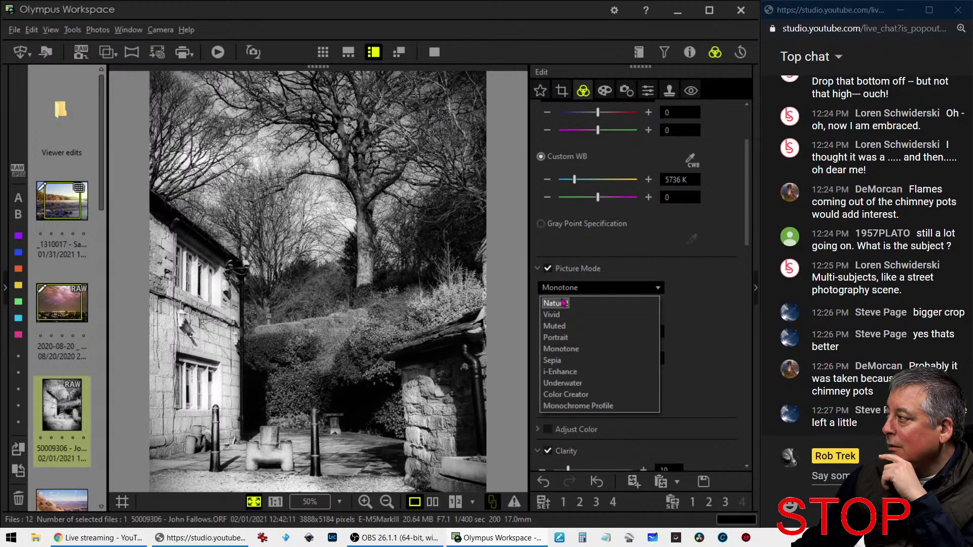
{"action": "left_click", "coordinate": [555, 303]}
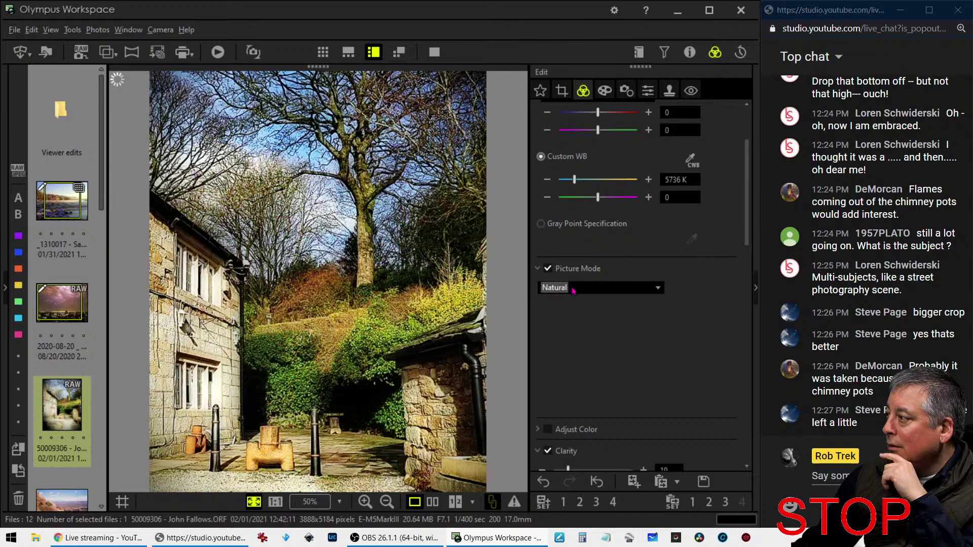
{"action": "left_click", "coordinate": [574, 289]}
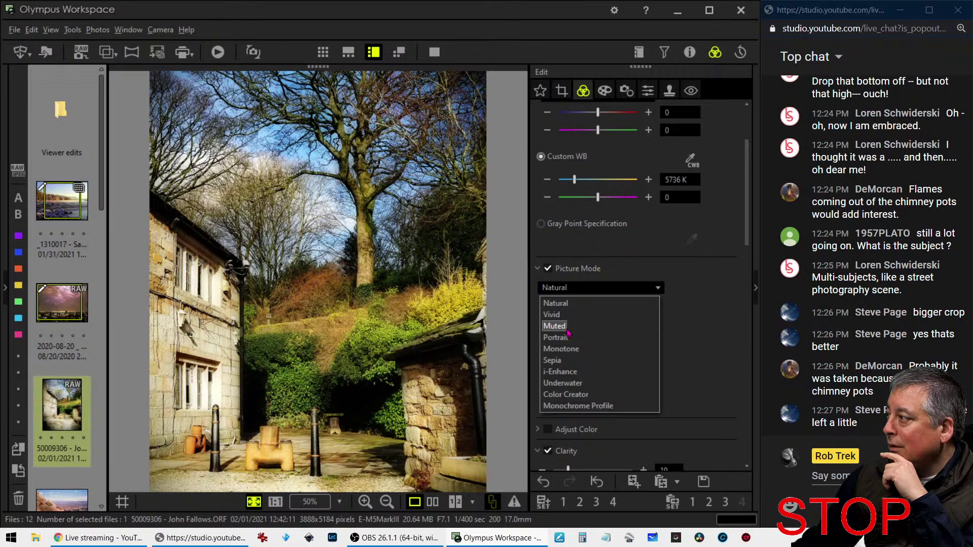
{"action": "left_click", "coordinate": [625, 264]}
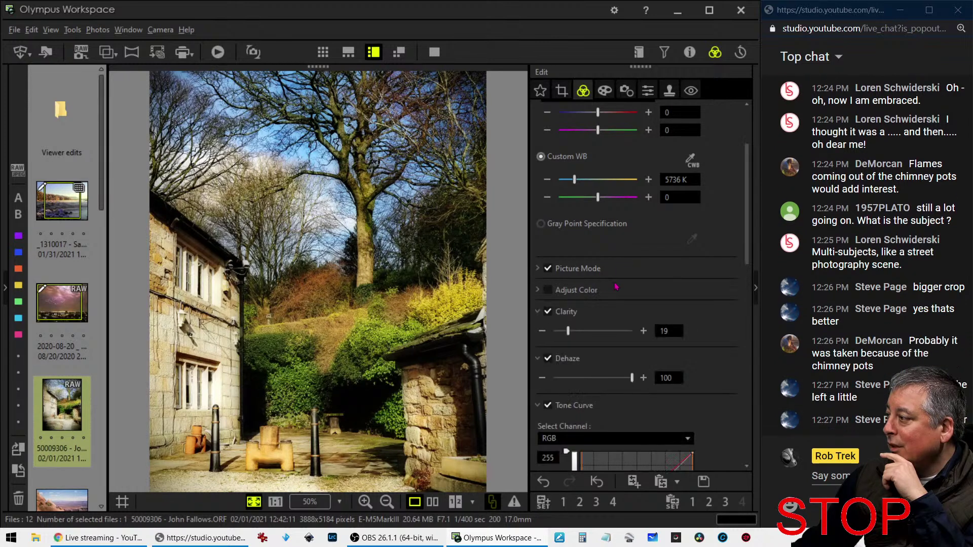
Step: Shift the 5:4 crop slightly left and down, and increase the horizontal keystone compensation to 19
{"action": "left_click", "coordinate": [559, 92]}
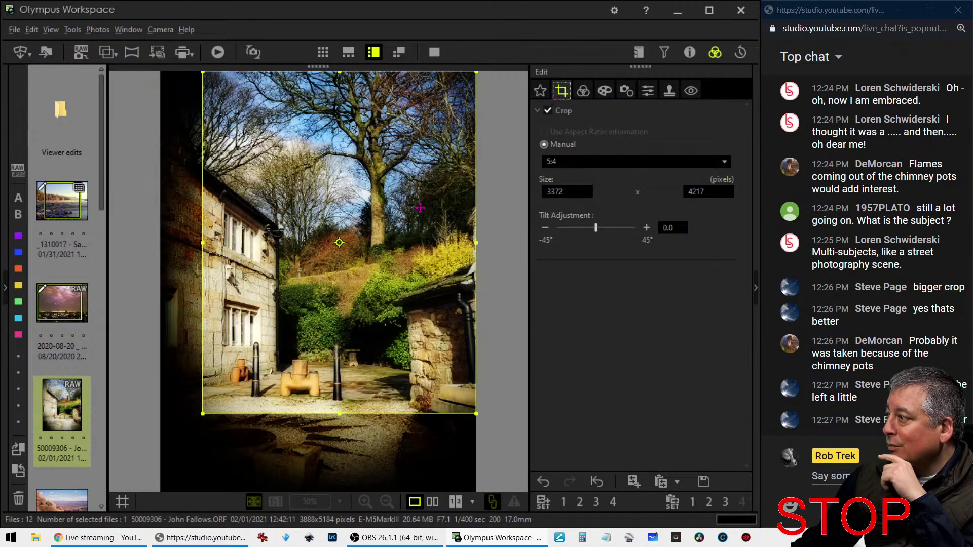
{"action": "left_click_drag", "start_coordinate": [420, 207], "coordinate": [411, 209]}
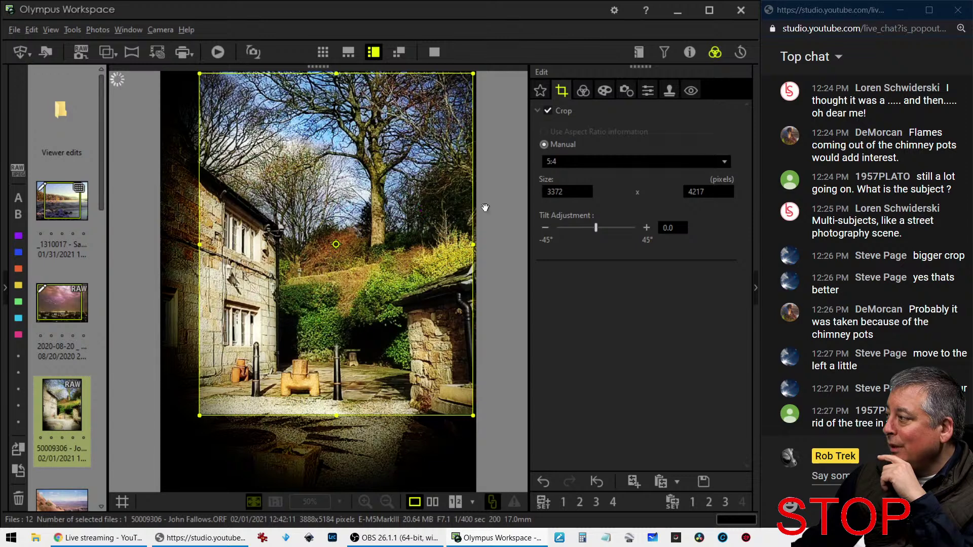
{"action": "left_click", "coordinate": [627, 90]}
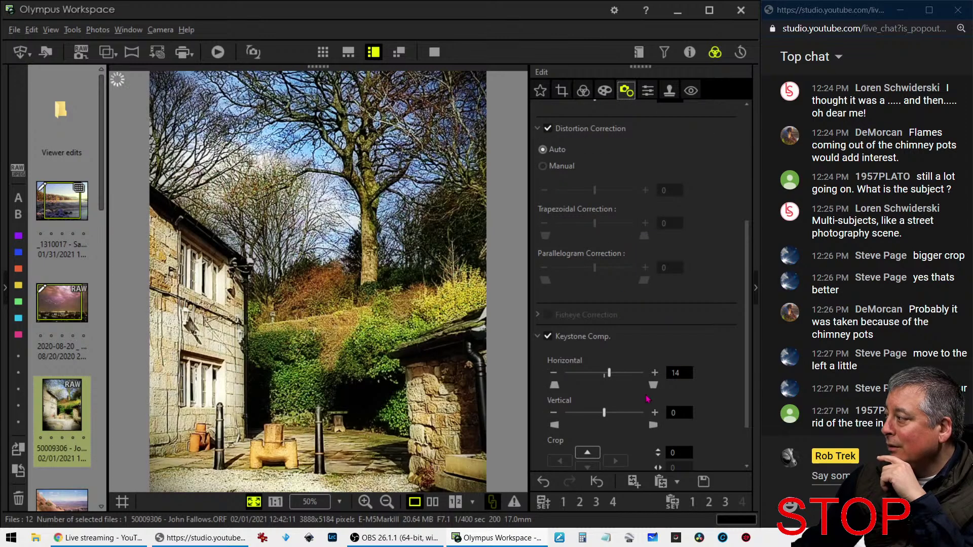
{"action": "left_click", "coordinate": [654, 373]}
{"action": "left_click", "coordinate": [654, 374]}
{"action": "left_click", "coordinate": [654, 373]}
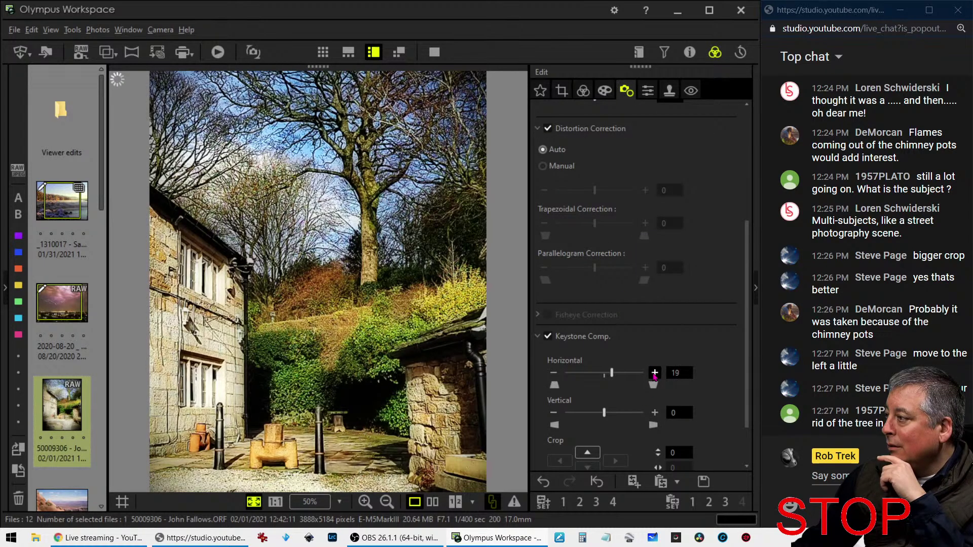
Step: Set the courtyard photo's horizontal keystone compensation to 16 and show it side by side with the original
{"action": "left_click", "coordinate": [654, 373]}
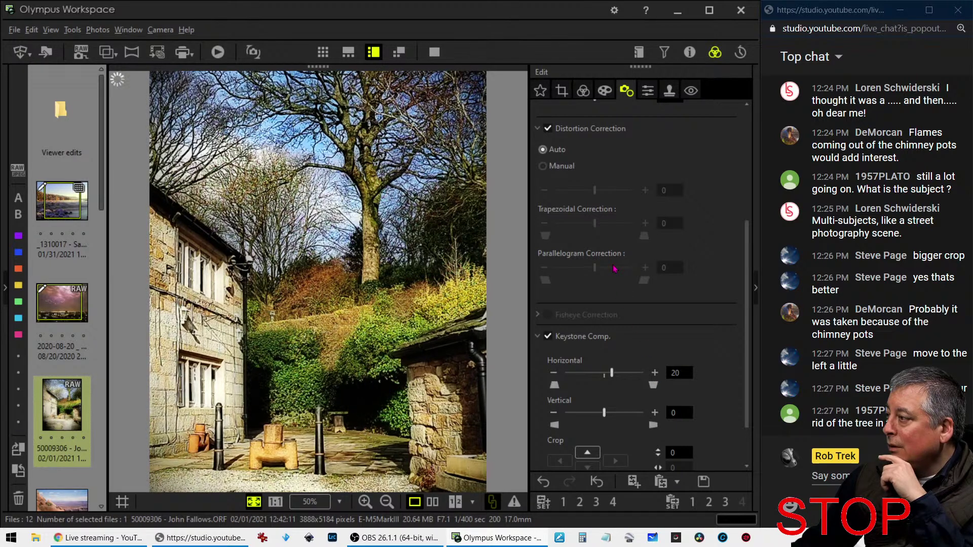
{"action": "left_click", "coordinate": [554, 373]}
{"action": "left_click", "coordinate": [553, 373]}
{"action": "left_click", "coordinate": [554, 373]}
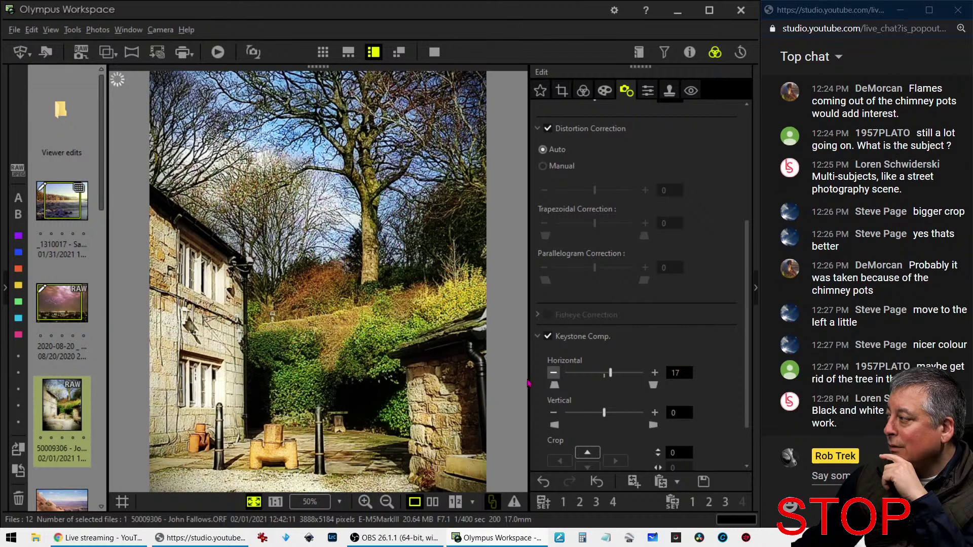
{"action": "left_click", "coordinate": [553, 374]}
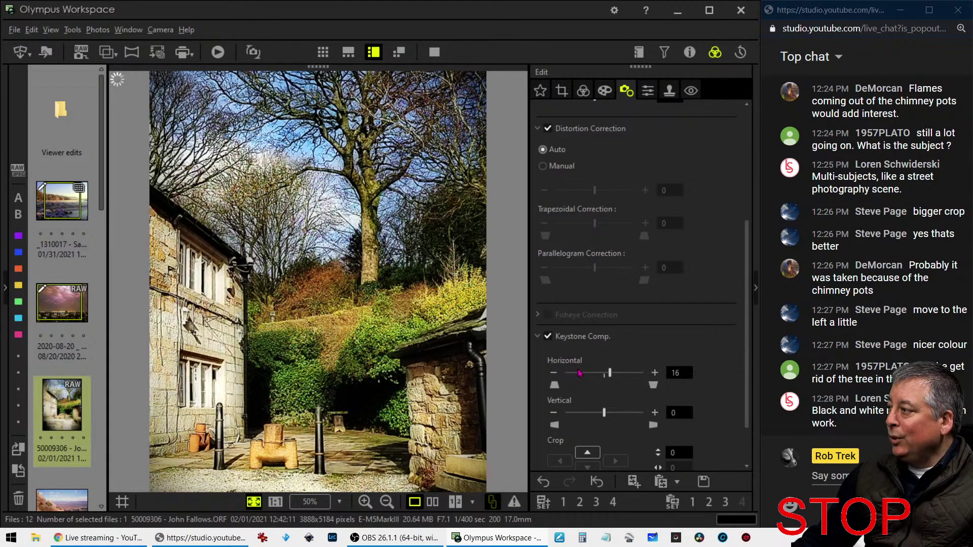
{"action": "left_click", "coordinate": [433, 501]}
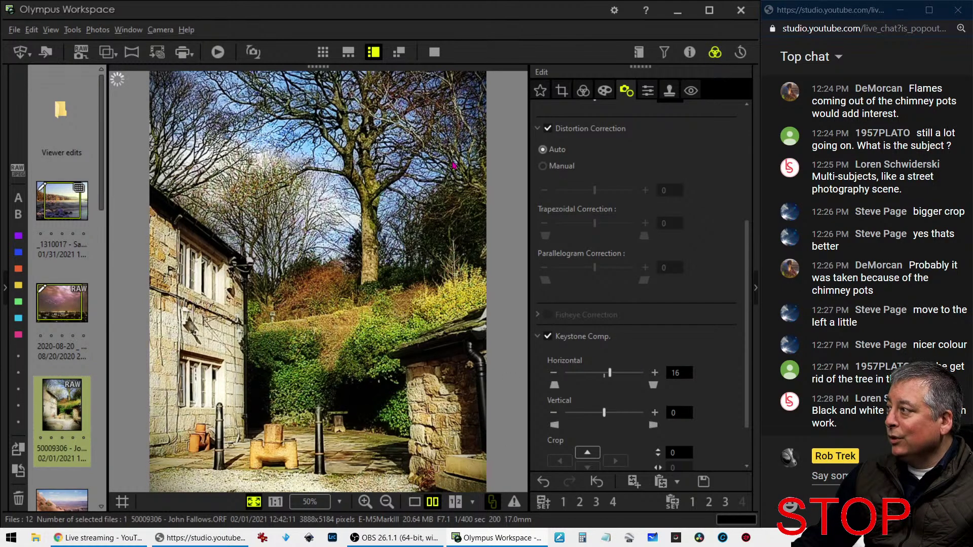
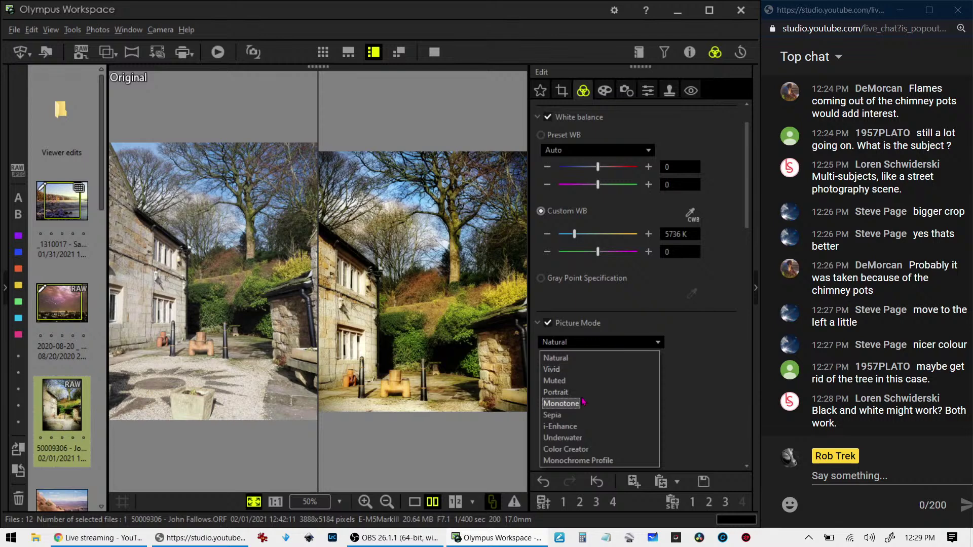
Step: Set the courtyard photo's picture mode to Monotone and review the edited version alone in full screen
{"action": "left_click", "coordinate": [562, 404]}
{"action": "left_click", "coordinate": [415, 502]}
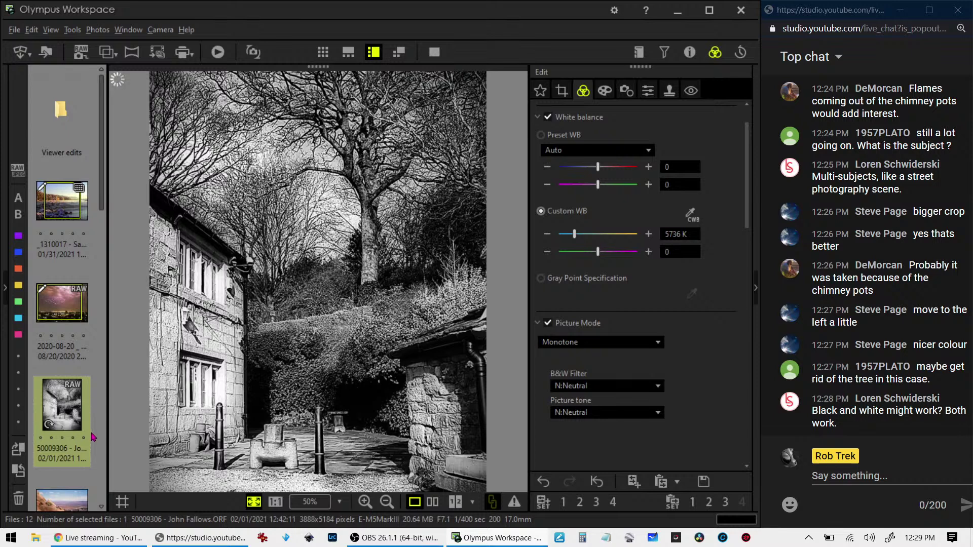
{"action": "scroll", "coordinate": [94, 435], "scroll_direction": "down", "scroll_amount": 3}
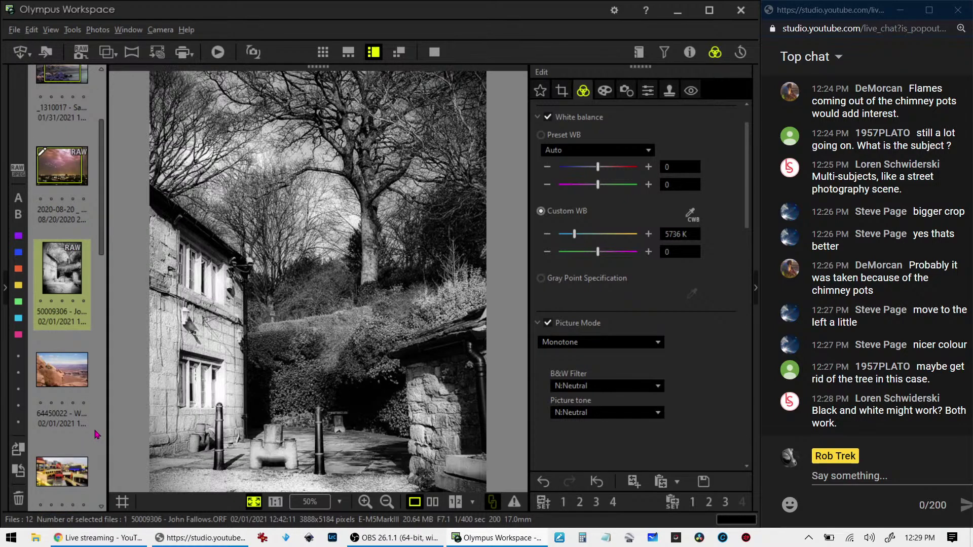
{"action": "left_click", "coordinate": [434, 52]}
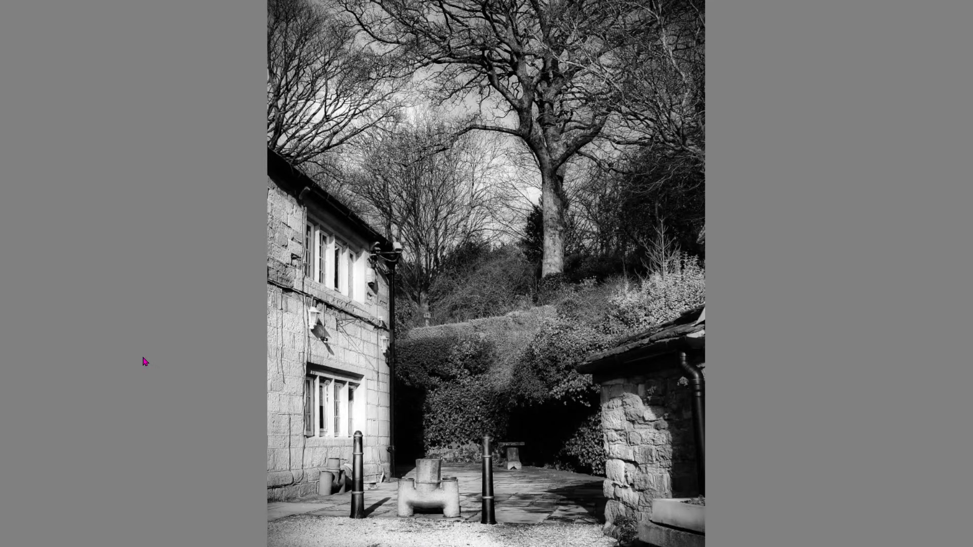
{"action": "key", "text": "Escape"}
Step: Open the red rock canyon photo, inspect the standing figure at full size and check the image properties
{"action": "scroll", "coordinate": [75, 405], "scroll_direction": "down", "scroll_amount": 3}
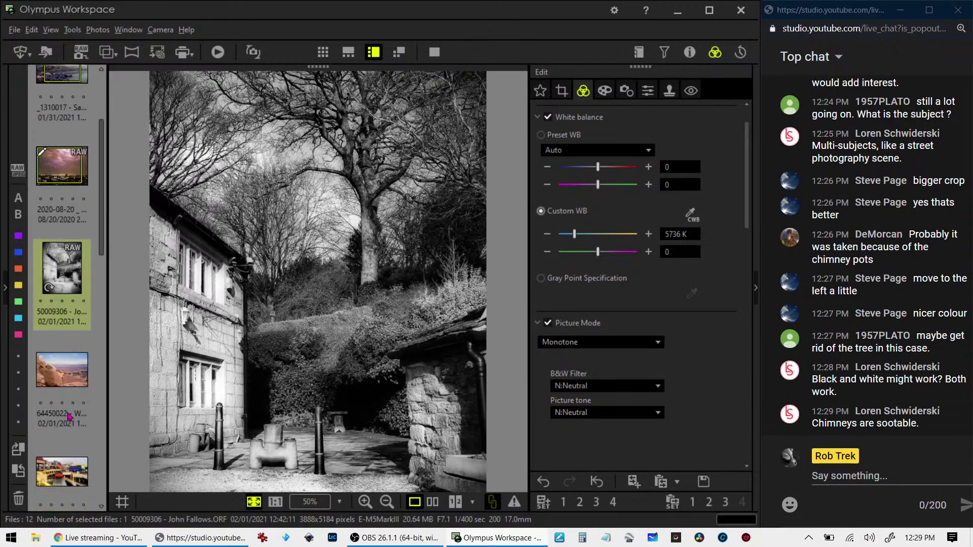
{"action": "left_click", "coordinate": [75, 384]}
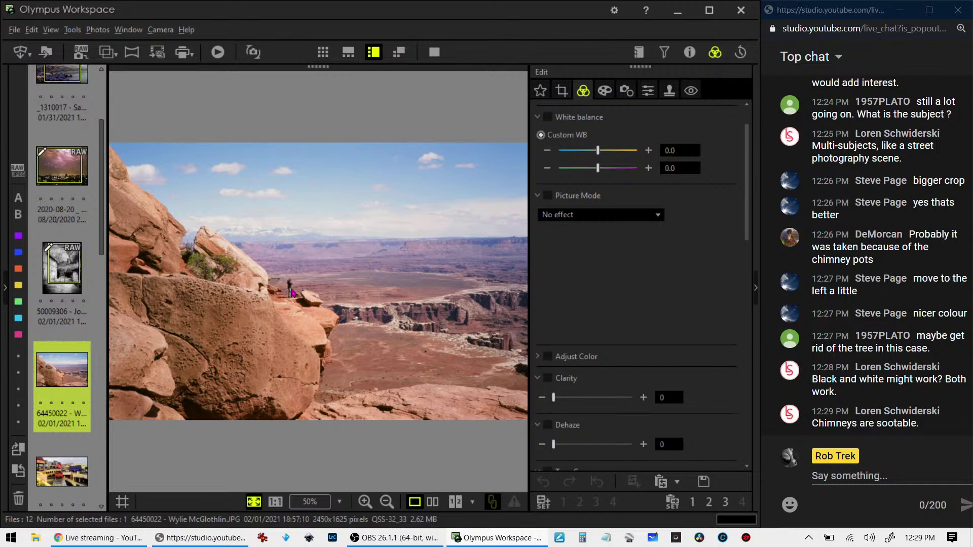
{"action": "left_click", "coordinate": [292, 293]}
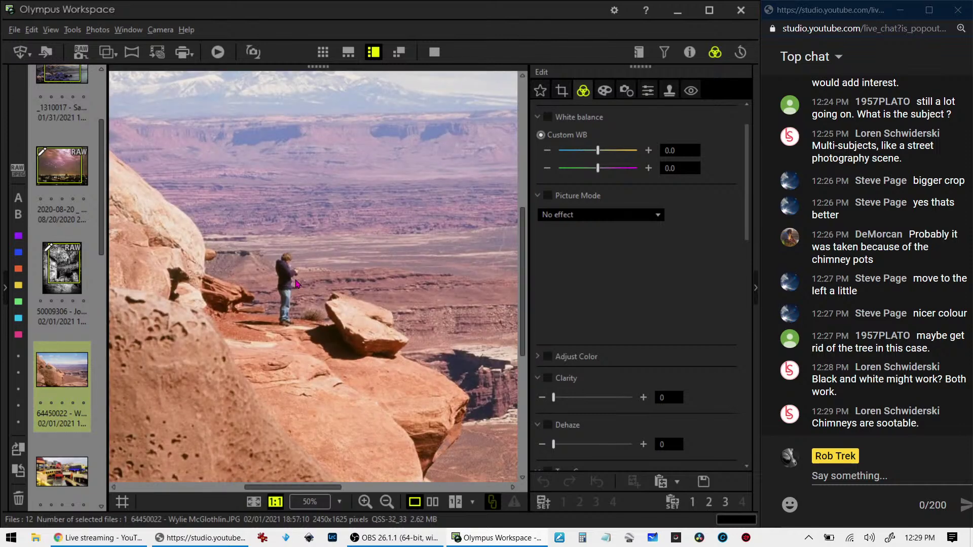
{"action": "left_click", "coordinate": [296, 283]}
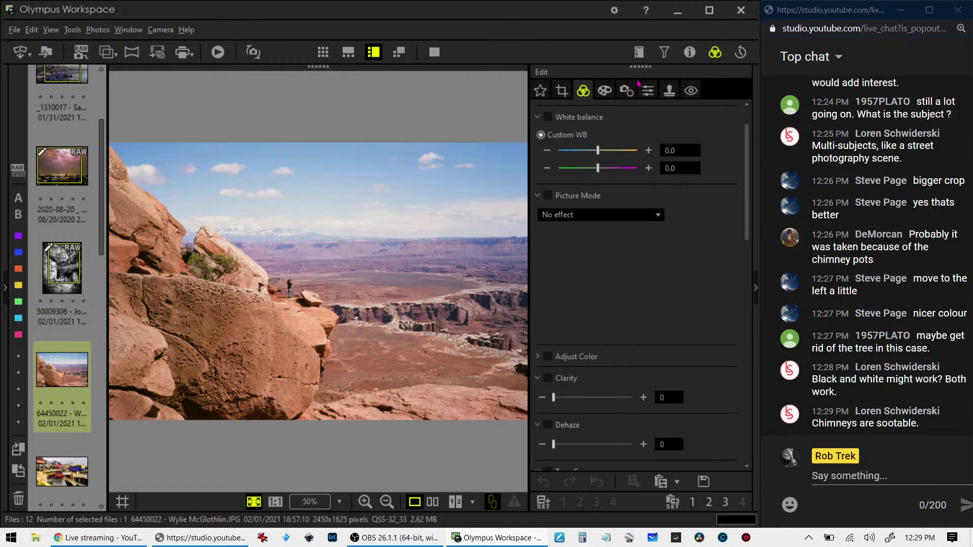
{"action": "left_click", "coordinate": [689, 52]}
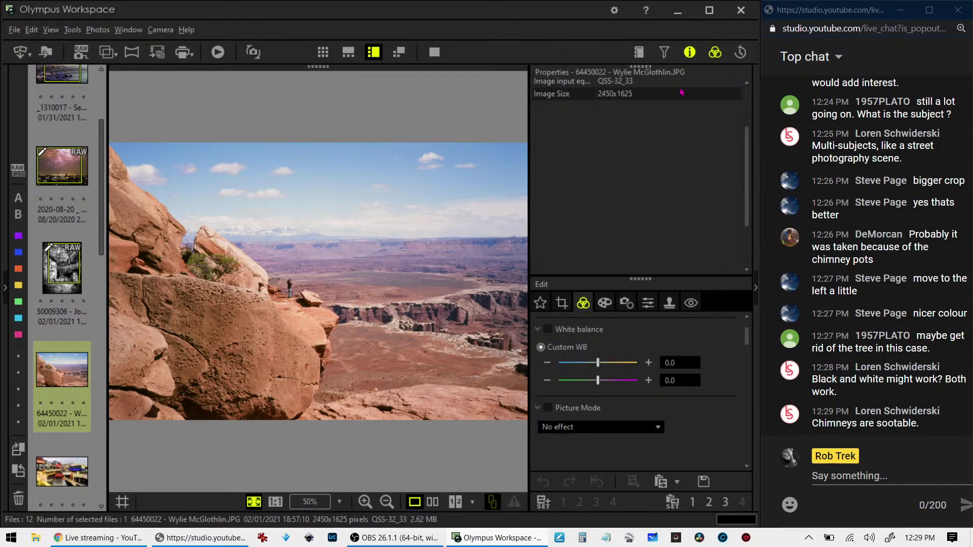
{"action": "scroll", "coordinate": [674, 117], "scroll_direction": "up", "scroll_amount": 2}
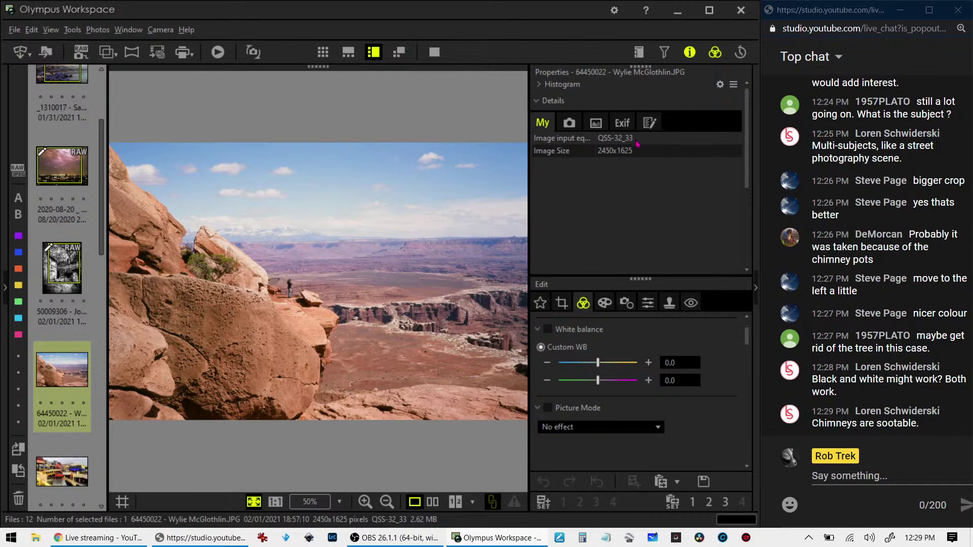
{"action": "left_click", "coordinate": [692, 53]}
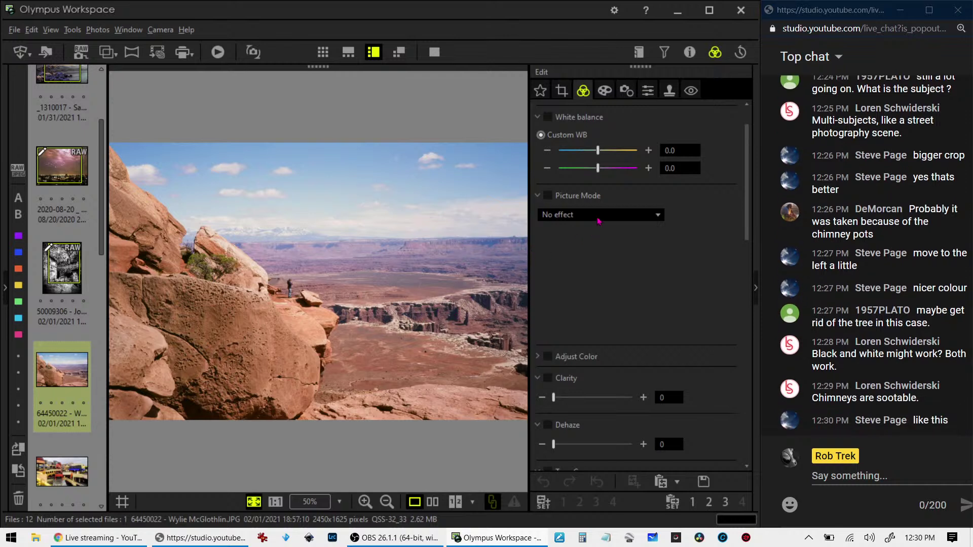
Step: Convert the canyon photo to Monochrome with the red B&W filter, and set Dehaze to 100 and Clarity to 25
{"action": "left_click", "coordinate": [599, 221]}
{"action": "left_click", "coordinate": [585, 242]}
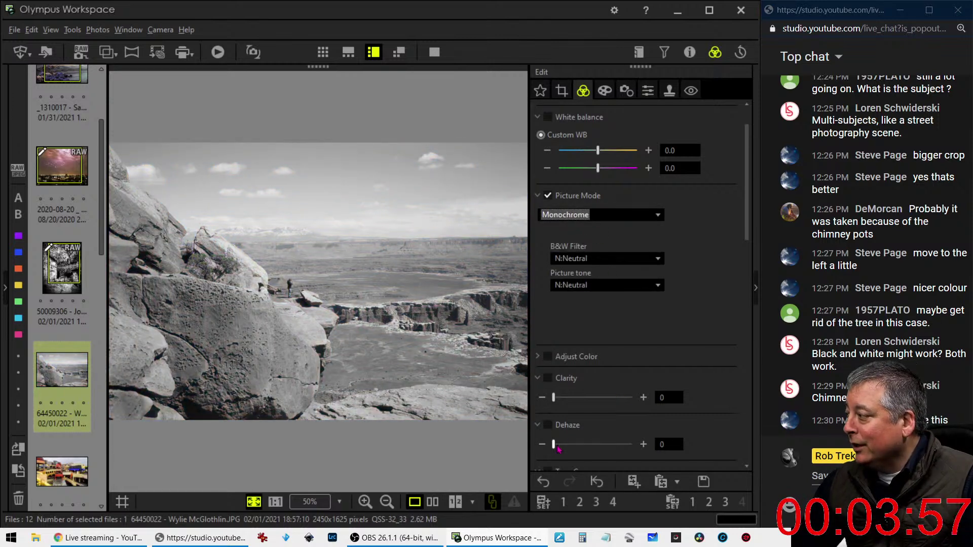
{"action": "left_click_drag", "start_coordinate": [554, 444], "coordinate": [640, 450]}
{"action": "left_click_drag", "start_coordinate": [554, 398], "coordinate": [578, 402]}
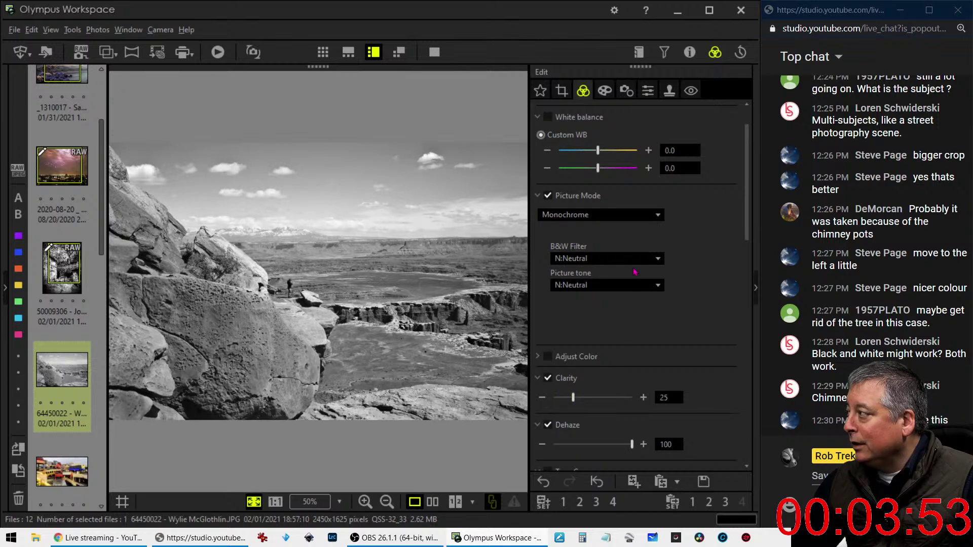
{"action": "left_click", "coordinate": [633, 260]}
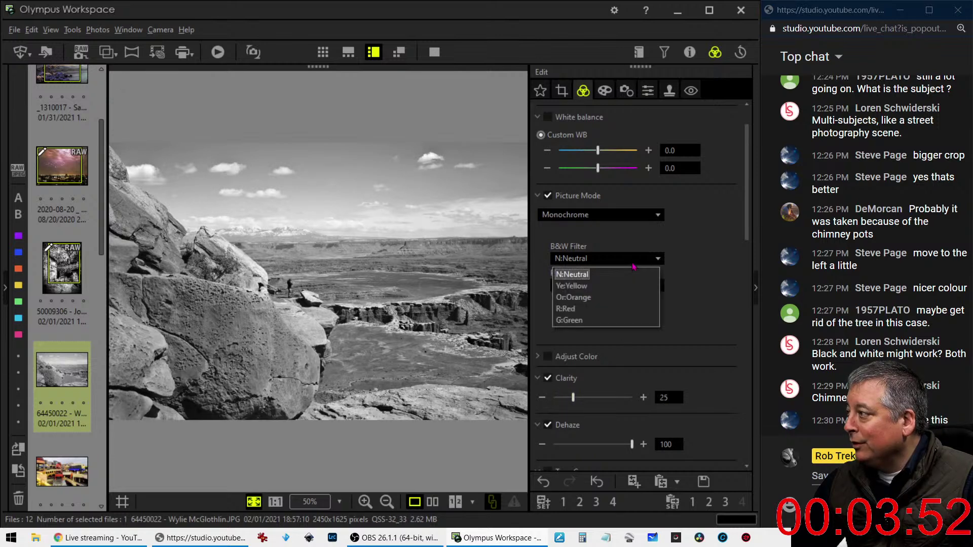
{"action": "left_click", "coordinate": [624, 309]}
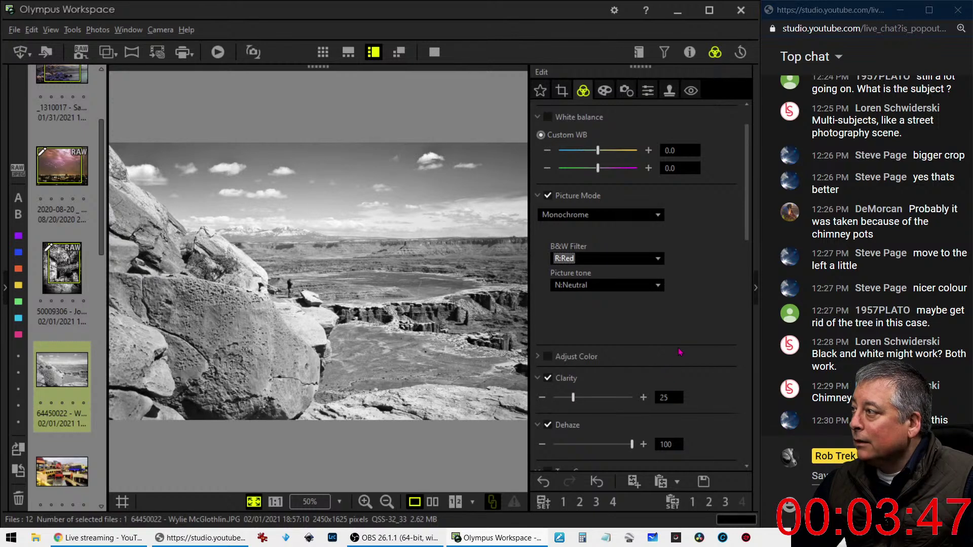
Step: Shift the canyon photo's custom white balance to -4.7 on the blue-amber scale and -4.8 on the green-magenta scale
{"action": "scroll", "coordinate": [671, 340], "scroll_direction": "down", "scroll_amount": 1}
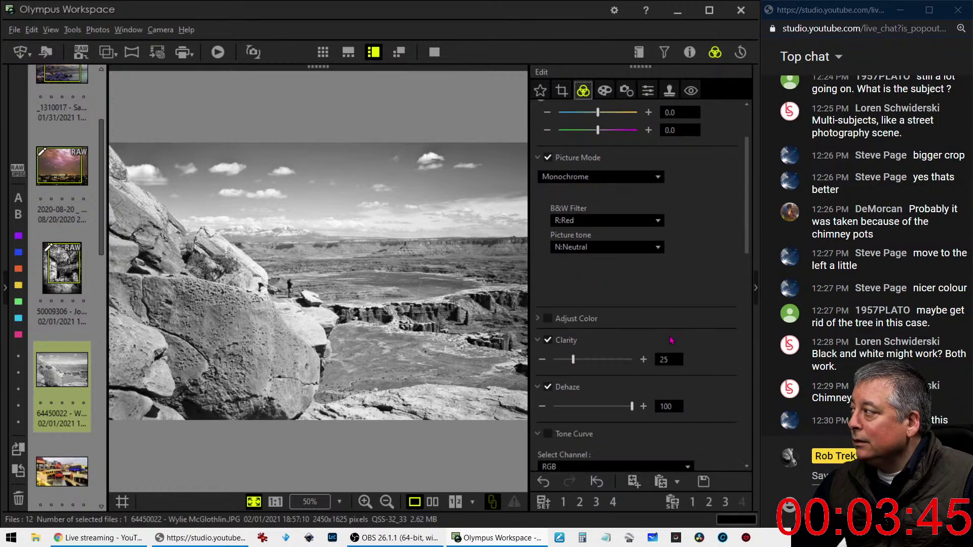
{"action": "scroll", "coordinate": [664, 335], "scroll_direction": "up", "scroll_amount": 2}
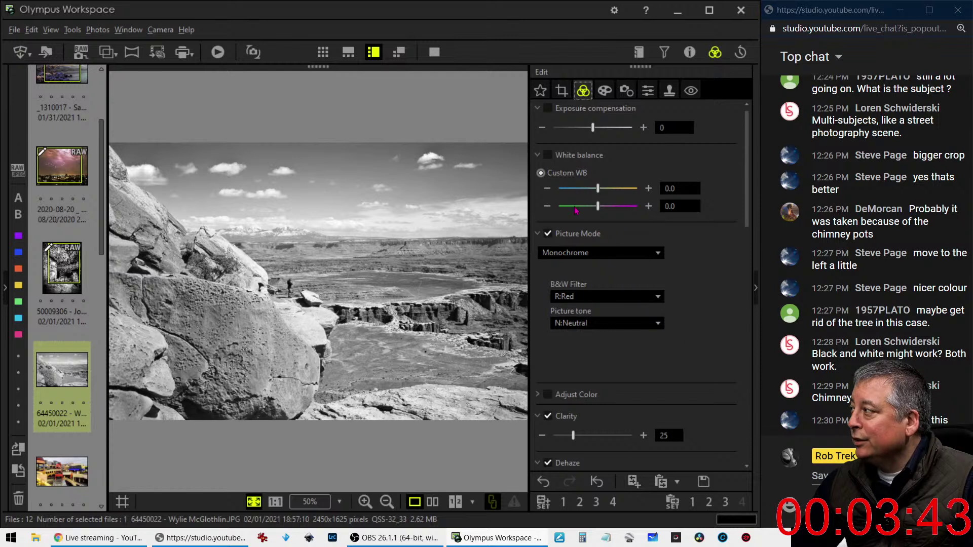
{"action": "left_click_drag", "start_coordinate": [595, 189], "coordinate": [556, 190]}
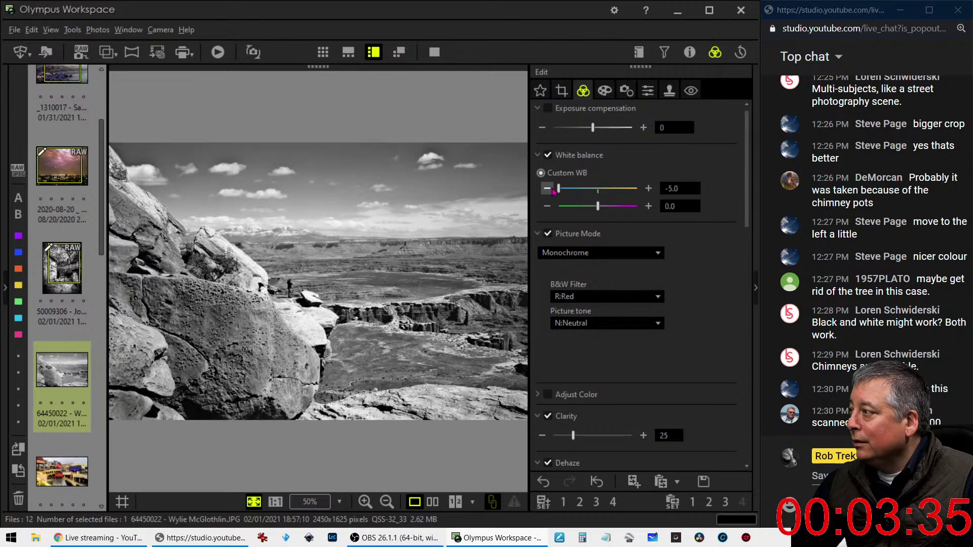
{"action": "scroll", "coordinate": [693, 363], "scroll_direction": "down", "scroll_amount": 1}
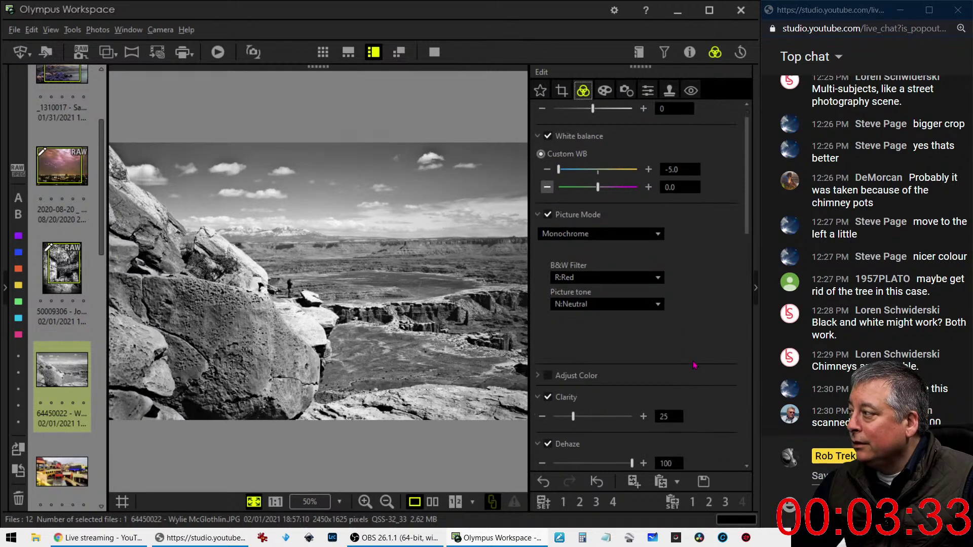
{"action": "scroll", "coordinate": [692, 363], "scroll_direction": "down", "scroll_amount": 1}
{"action": "scroll", "coordinate": [692, 363], "scroll_direction": "up", "scroll_amount": 1}
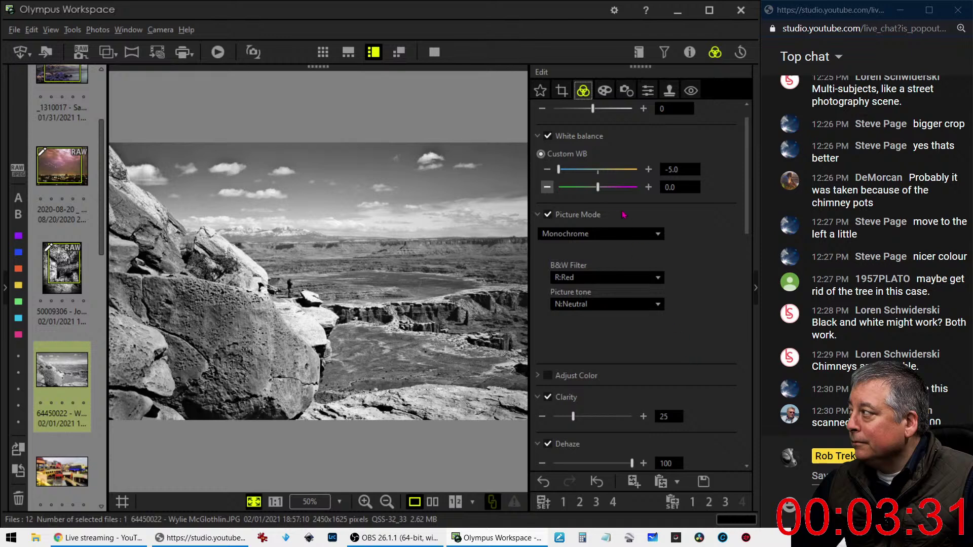
{"action": "left_click_drag", "start_coordinate": [600, 190], "coordinate": [586, 189]}
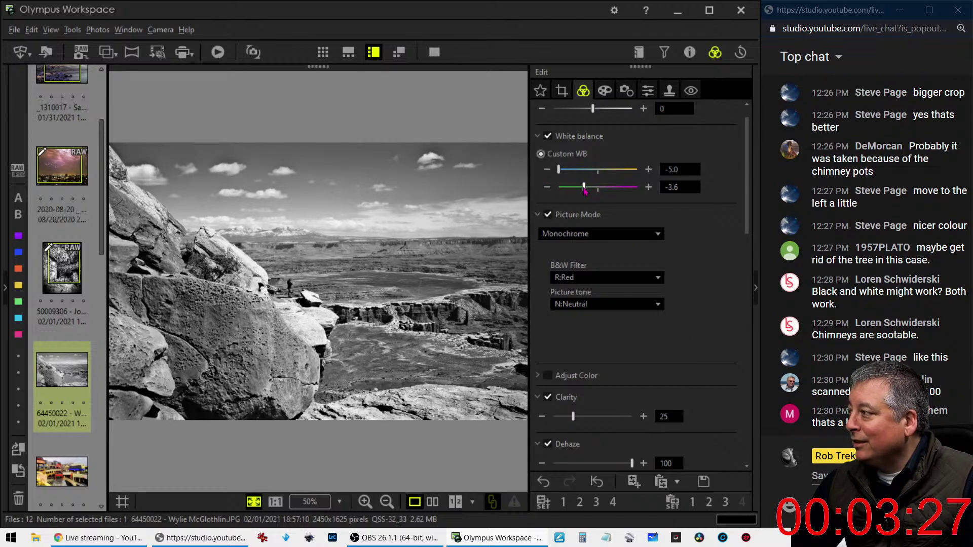
{"action": "mouse_move", "coordinate": [586, 189]}
{"action": "left_mouse_down"}
{"action": "mouse_move", "coordinate": [563, 189]}
{"action": "mouse_move", "coordinate": [576, 193]}
{"action": "left_mouse_up"}
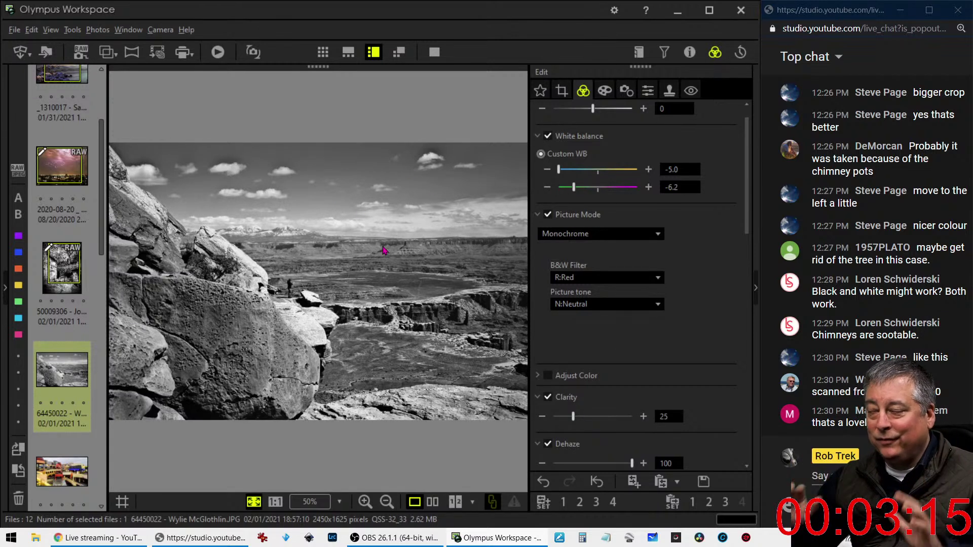
{"action": "scroll", "coordinate": [699, 385], "scroll_direction": "down", "scroll_amount": 1}
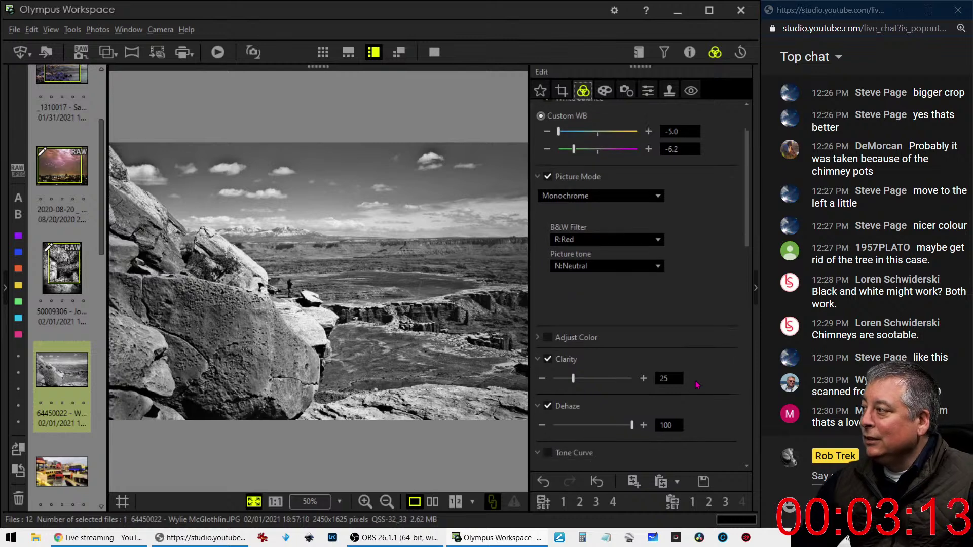
{"action": "left_click_drag", "start_coordinate": [573, 155], "coordinate": [564, 136]}
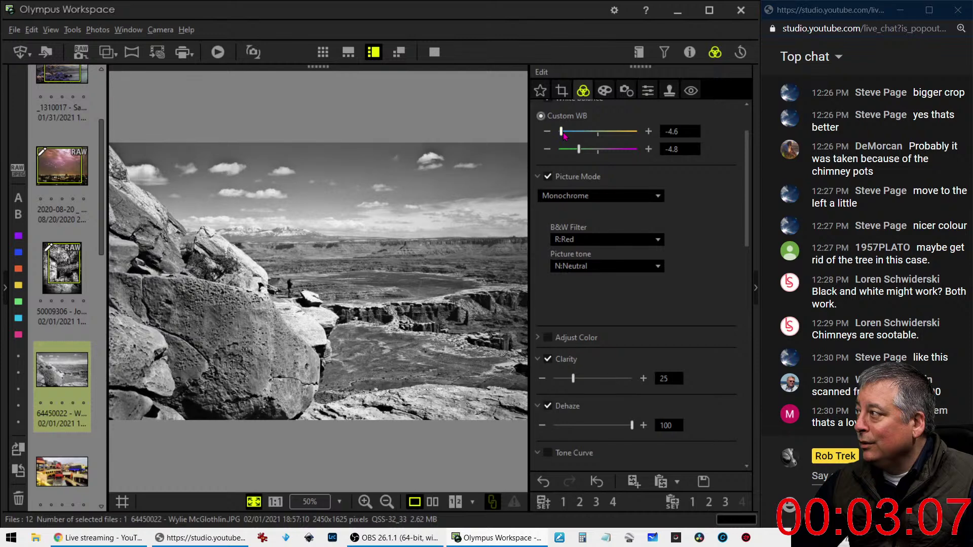
Step: Set the canyon photo's Sharpness to 4
{"action": "scroll", "coordinate": [669, 236], "scroll_direction": "down", "scroll_amount": 3}
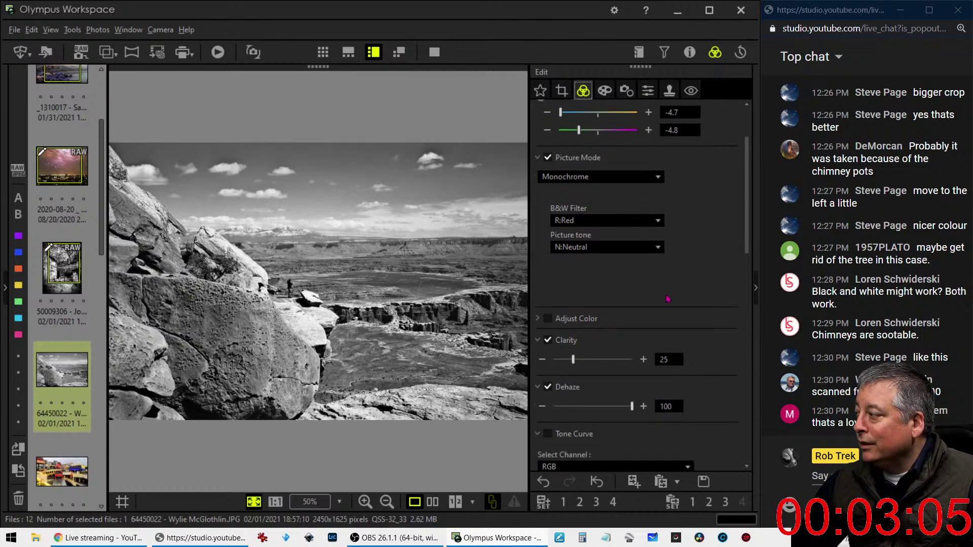
{"action": "scroll", "coordinate": [667, 299], "scroll_direction": "down", "scroll_amount": 4}
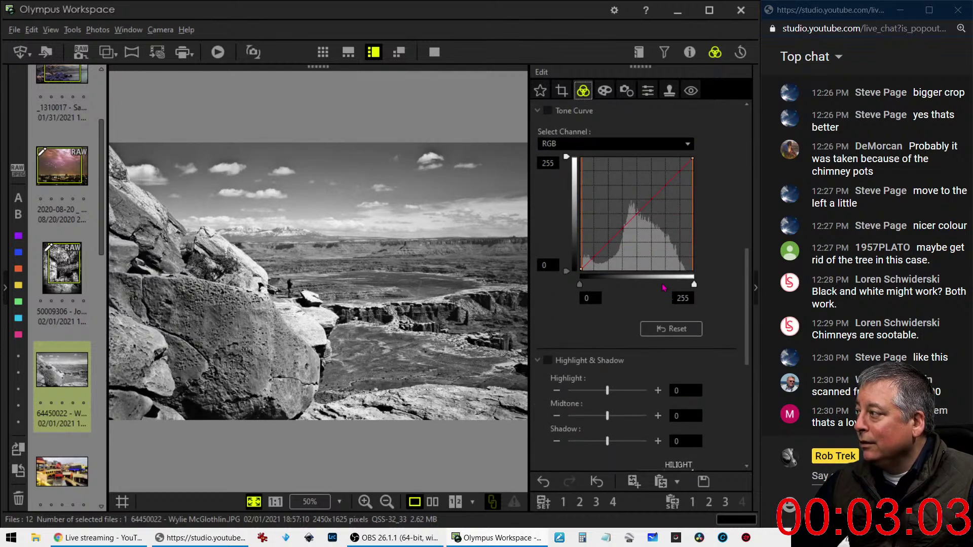
{"action": "scroll", "coordinate": [648, 293], "scroll_direction": "up", "scroll_amount": 1}
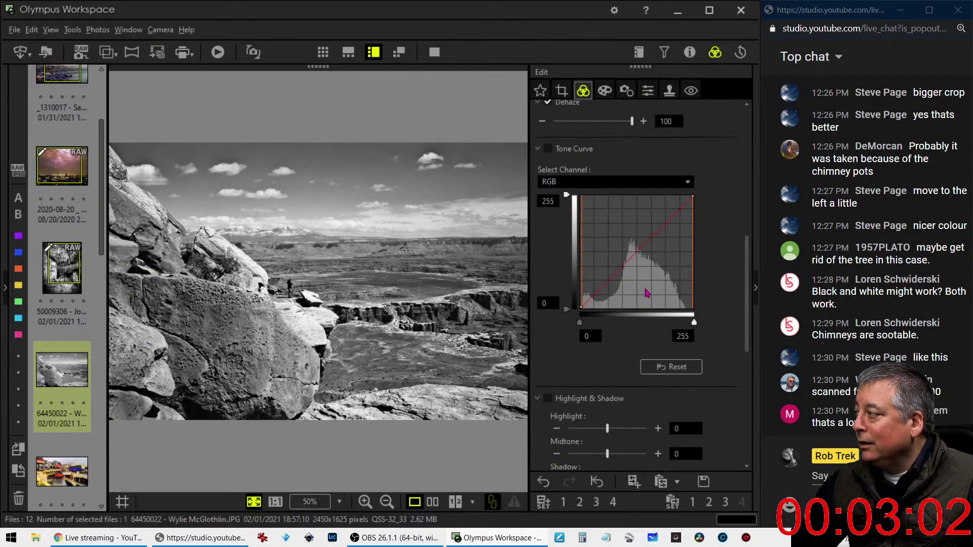
{"action": "left_click", "coordinate": [649, 92]}
{"action": "left_click_drag", "start_coordinate": [595, 130], "coordinate": [618, 132]}
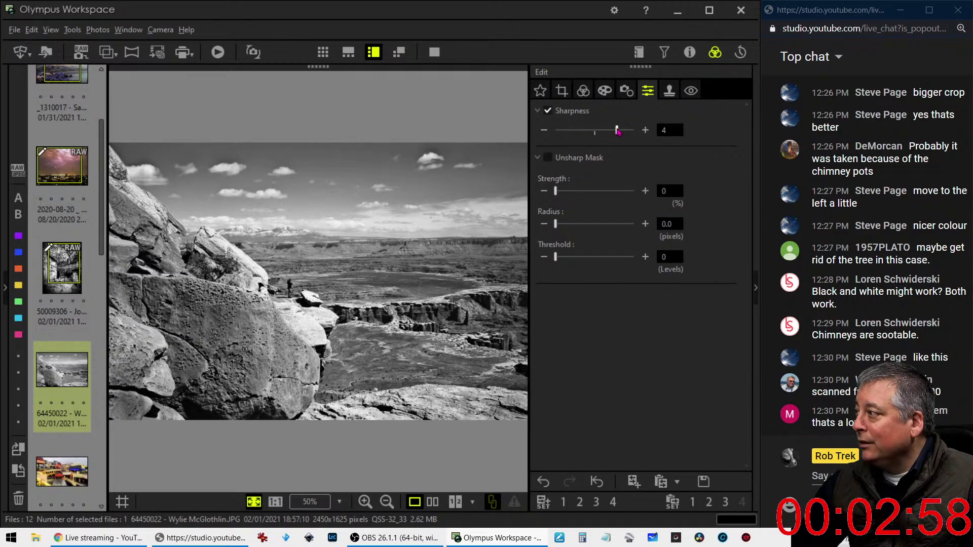
Step: Add a shadow point to the canyon photo's RGB tone curve and pull it down to darken the shadows
{"action": "left_click", "coordinate": [611, 95]}
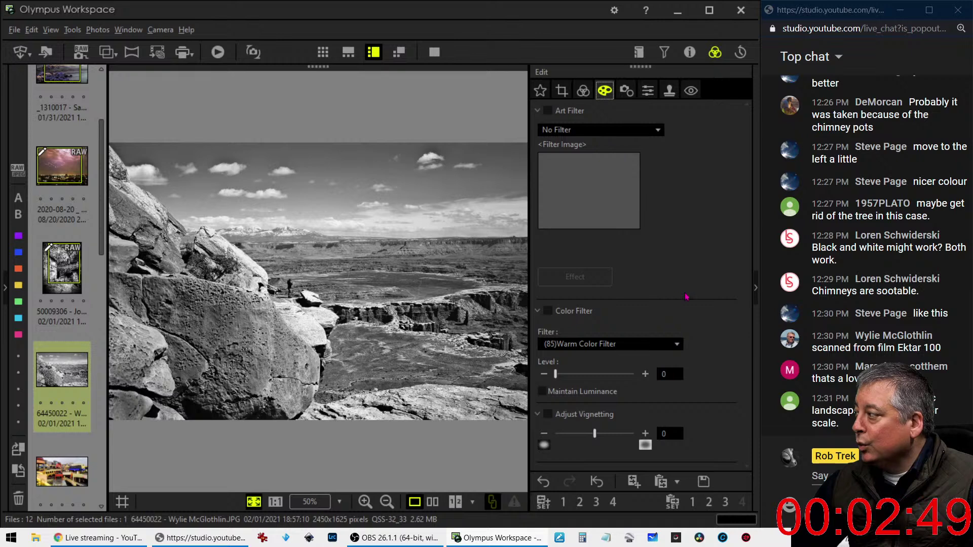
{"action": "left_click", "coordinate": [585, 94]}
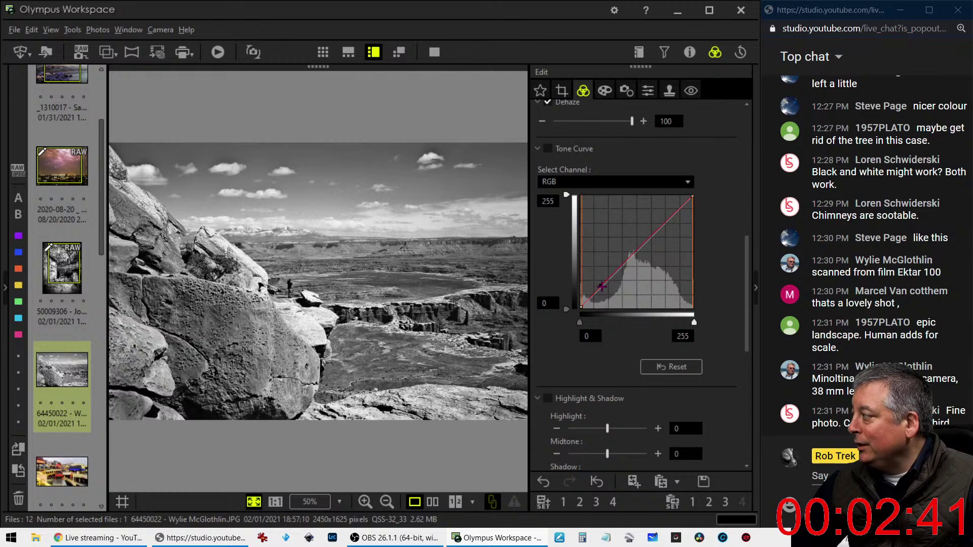
{"action": "left_click", "coordinate": [602, 286]}
{"action": "left_click_drag", "start_coordinate": [602, 288], "coordinate": [590, 304]}
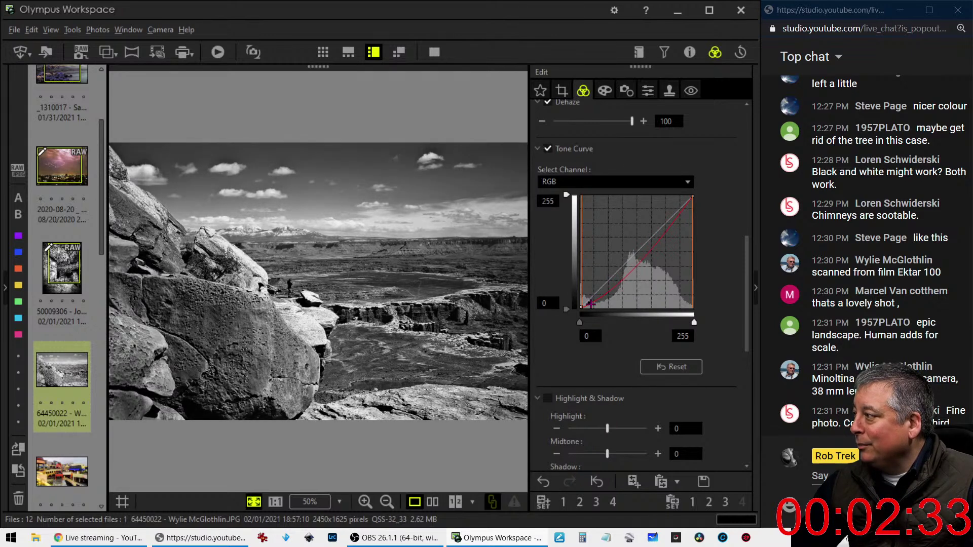
Step: Add a lower-midtone point pulled down and a highlight point raised slightly on the canyon photo's RGB tone curve for more contrast
{"action": "left_click", "coordinate": [614, 285]}
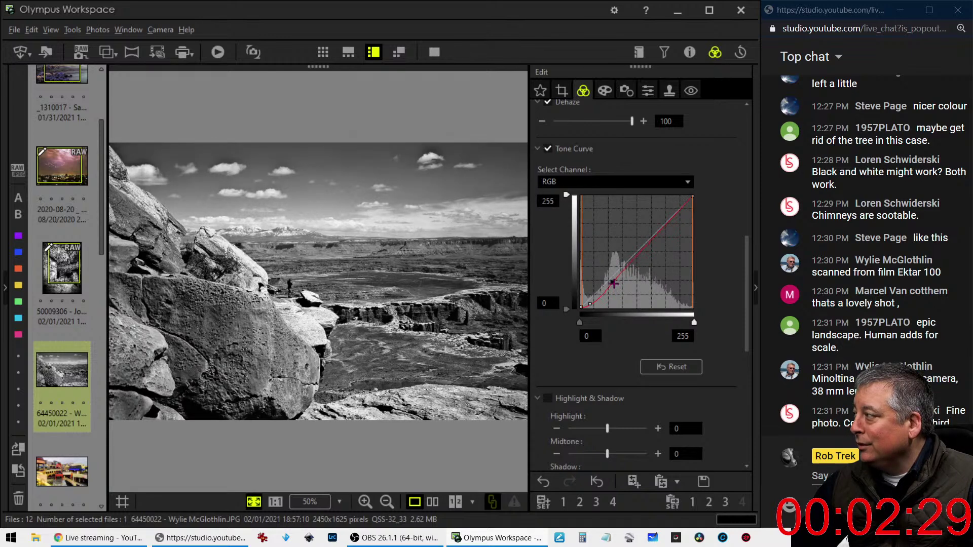
{"action": "left_click_drag", "start_coordinate": [614, 285], "coordinate": [614, 283]}
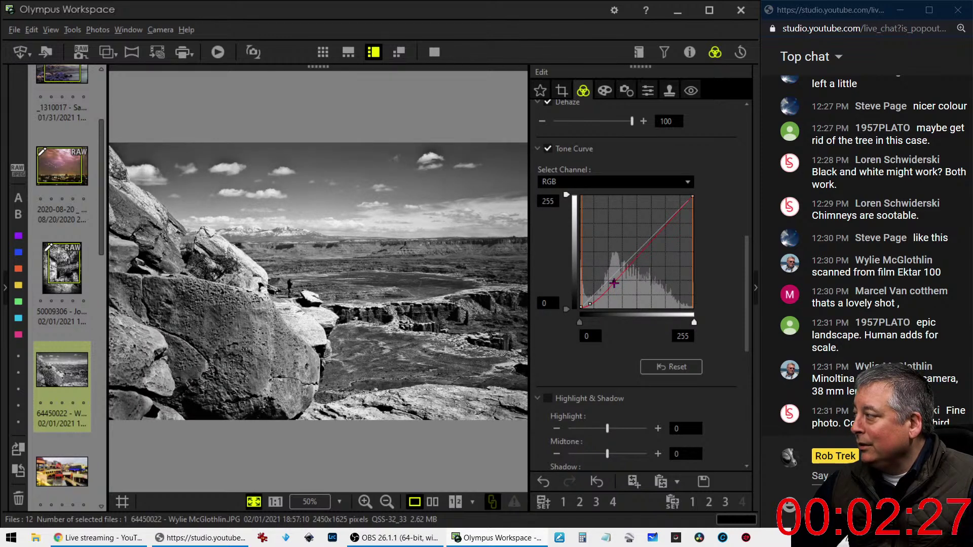
{"action": "left_click_drag", "start_coordinate": [659, 228], "coordinate": [668, 216]}
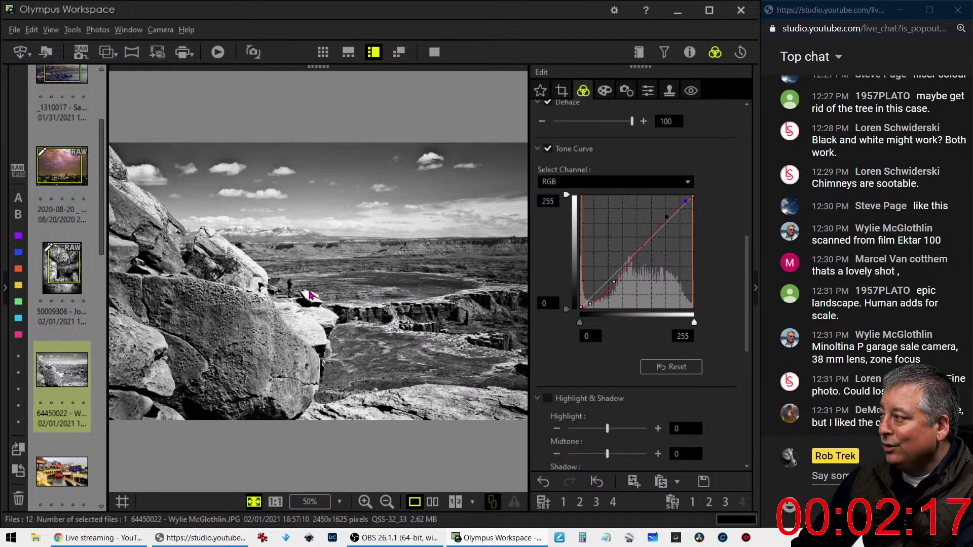
Step: View the black-and-white canyon photo in full screen and return to the editing view
{"action": "left_click", "coordinate": [293, 292]}
{"action": "left_click", "coordinate": [293, 293]}
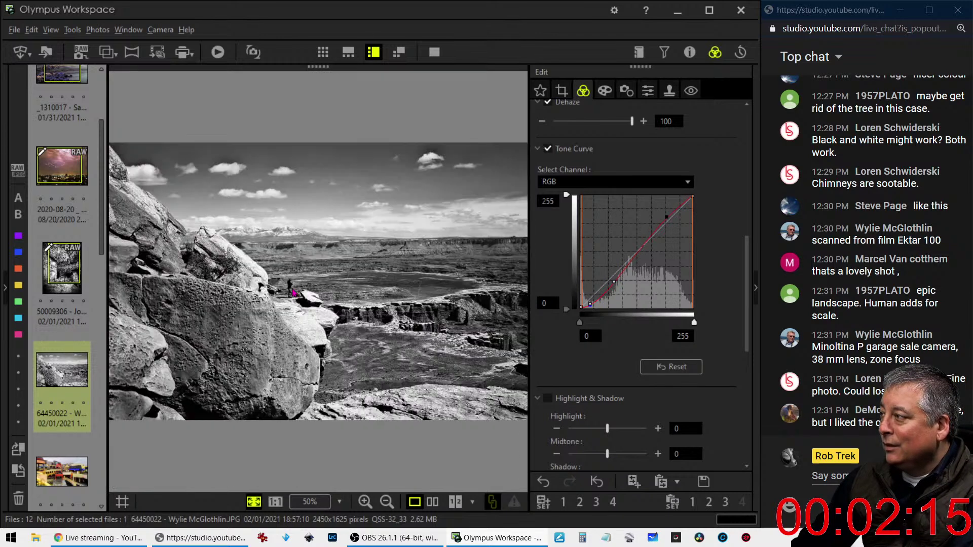
{"action": "left_click", "coordinate": [434, 52]}
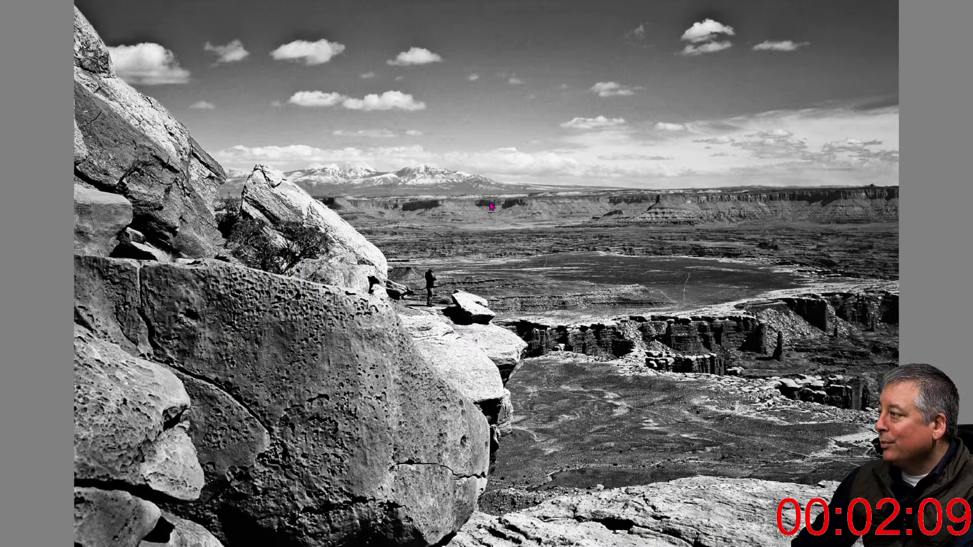
{"action": "key", "text": "Escape"}
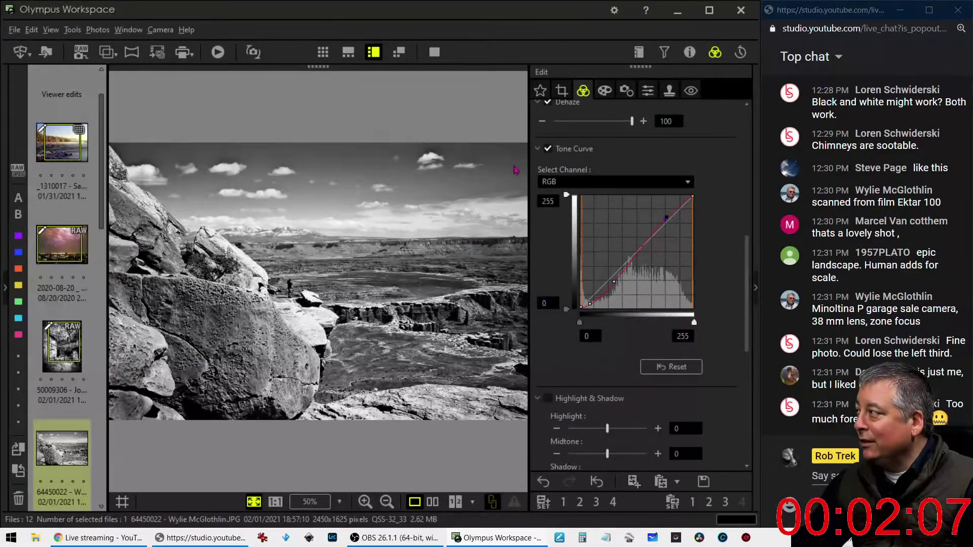
Step: Try a 16:9 crop of about 2072 x 1165 pixels that trims the rocks from the canyon photo's left side
{"action": "left_click", "coordinate": [561, 90]}
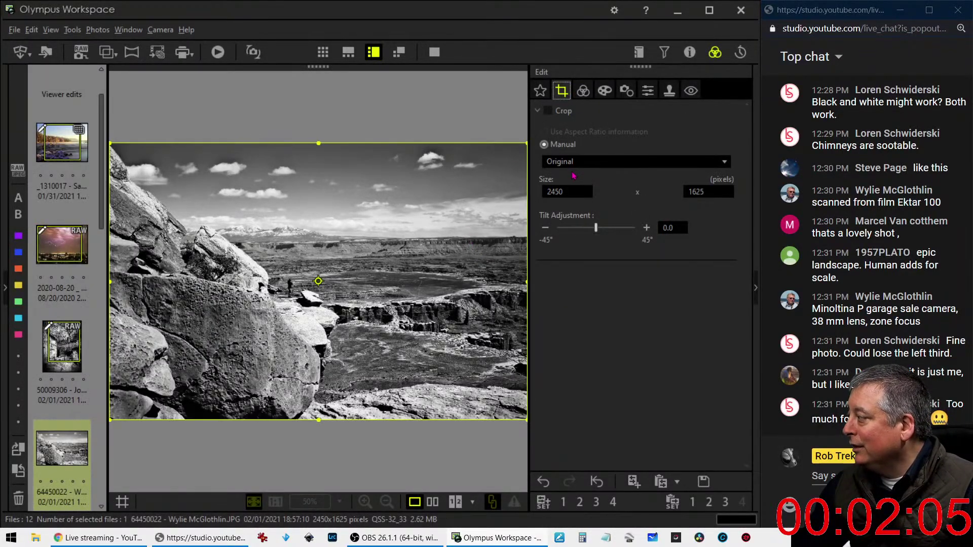
{"action": "left_click", "coordinate": [594, 162]}
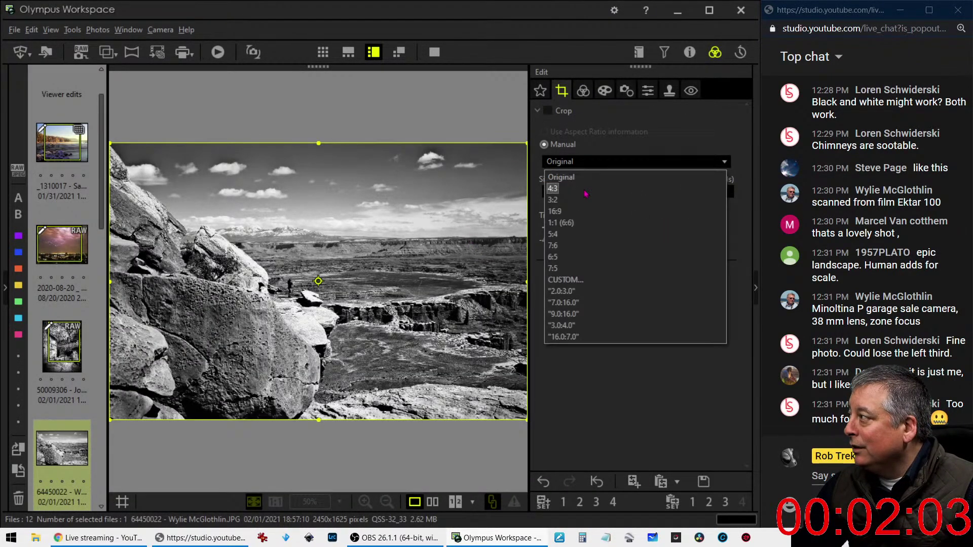
{"action": "left_click", "coordinate": [584, 211]}
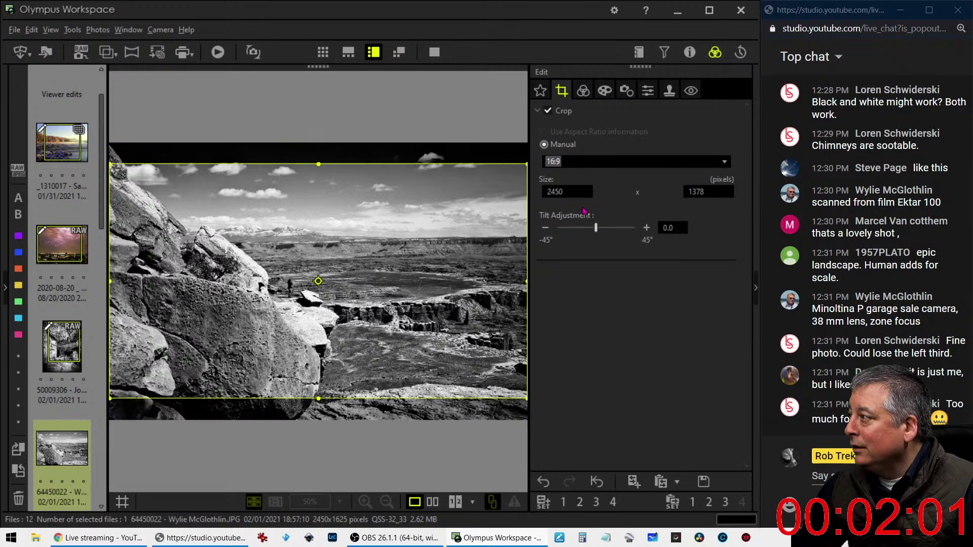
{"action": "left_click", "coordinate": [585, 163]}
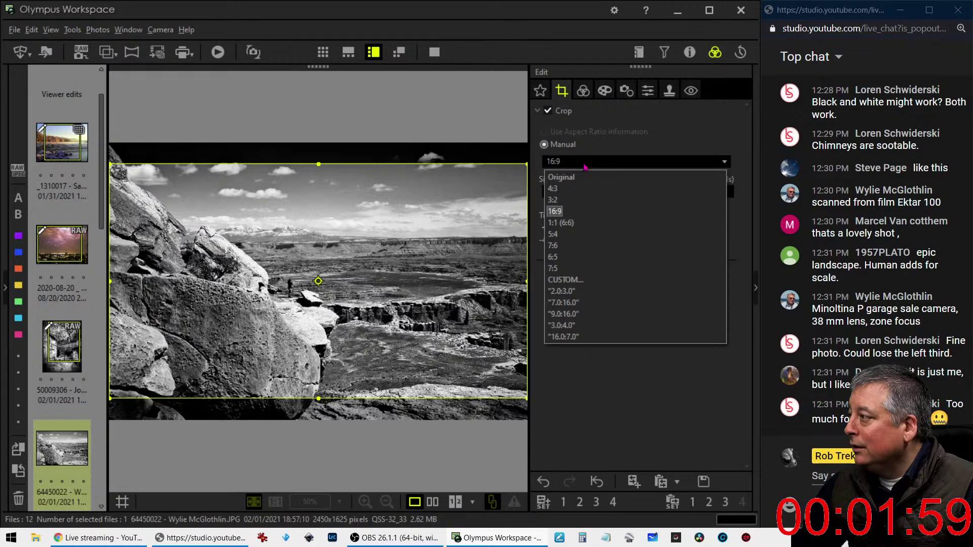
{"action": "left_click", "coordinate": [585, 163]}
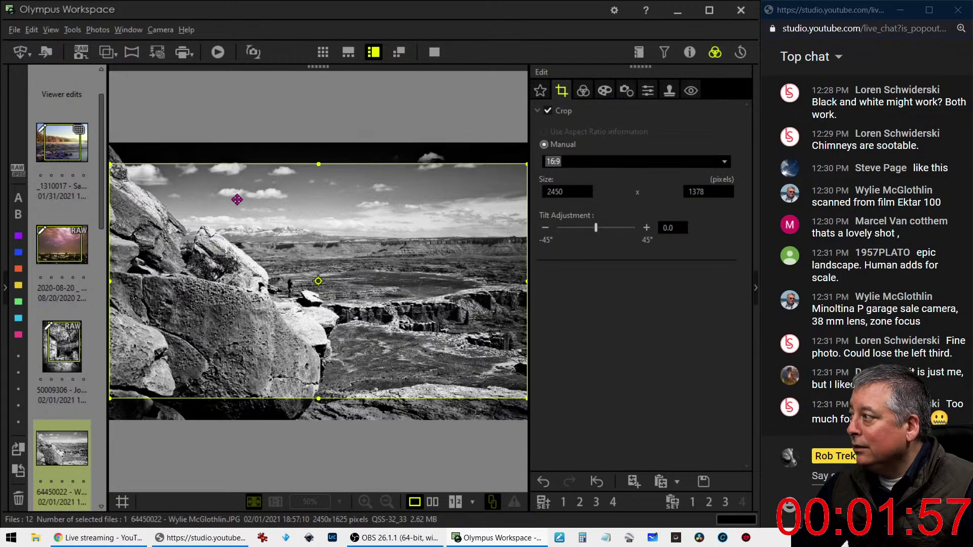
{"action": "left_click_drag", "start_coordinate": [112, 276], "coordinate": [269, 264]}
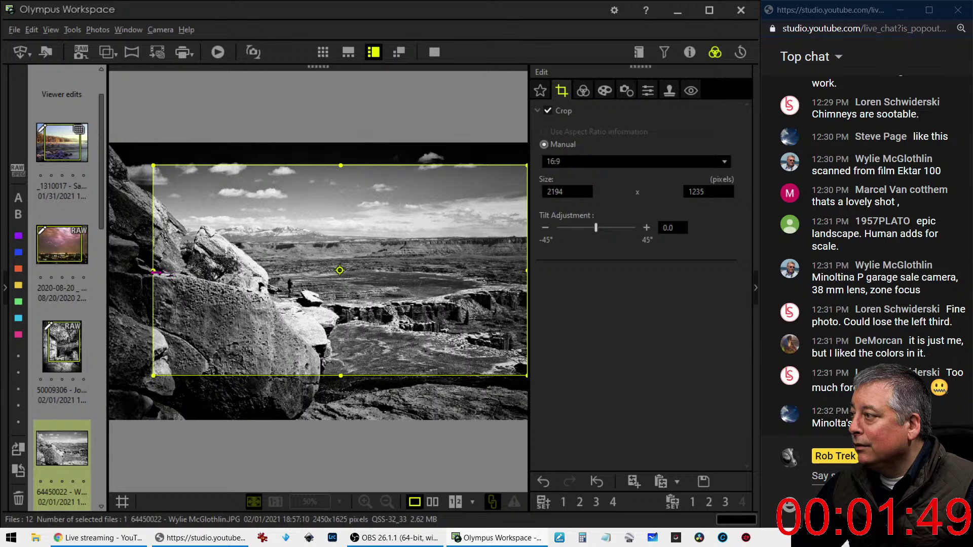
{"action": "left_click_drag", "start_coordinate": [153, 273], "coordinate": [175, 273]}
{"action": "left_click_drag", "start_coordinate": [241, 265], "coordinate": [243, 258]}
{"action": "left_click", "coordinate": [583, 91]}
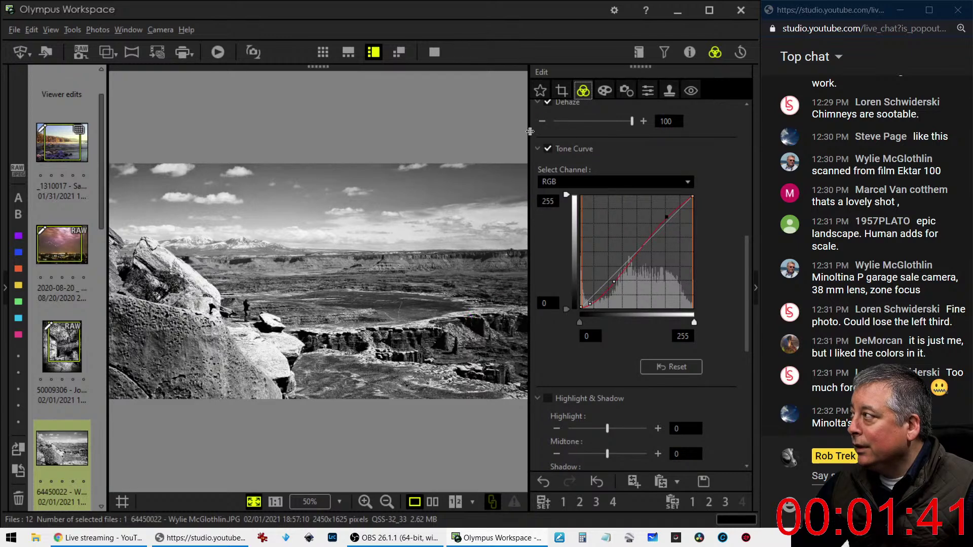
Step: Try lowering the 16:9 crop frame, raise it partway to include more sky, and check the sky detail at 1:1
{"action": "left_click", "coordinate": [561, 91]}
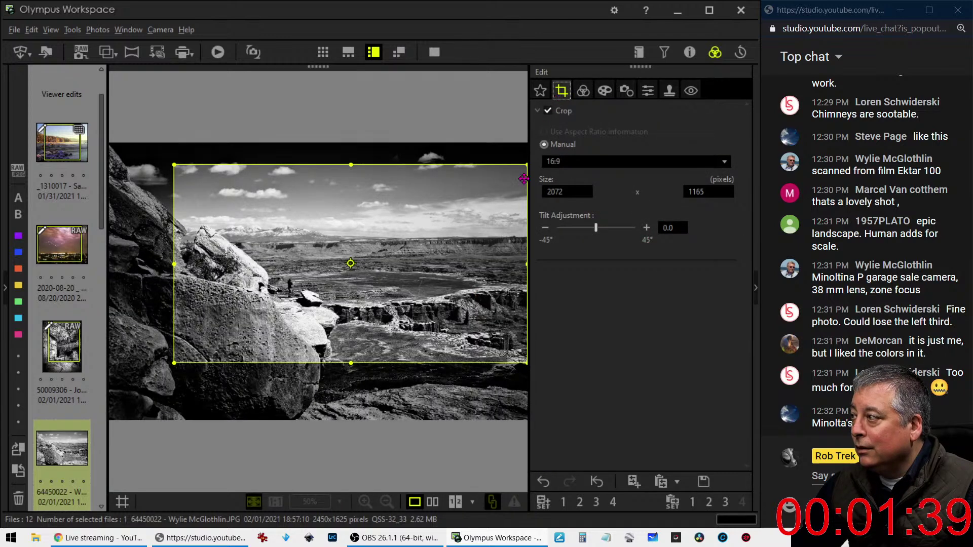
{"action": "left_click_drag", "start_coordinate": [489, 198], "coordinate": [493, 245]}
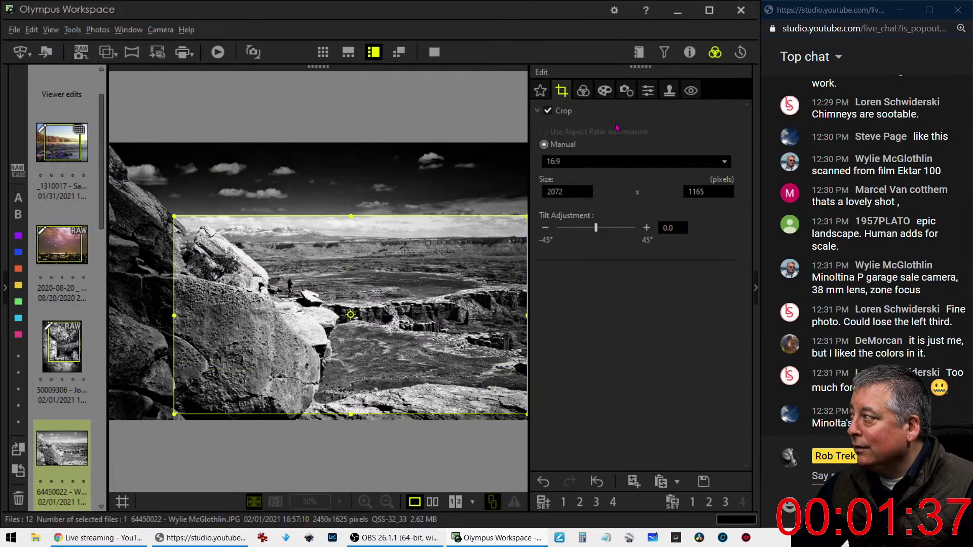
{"action": "left_click", "coordinate": [587, 95]}
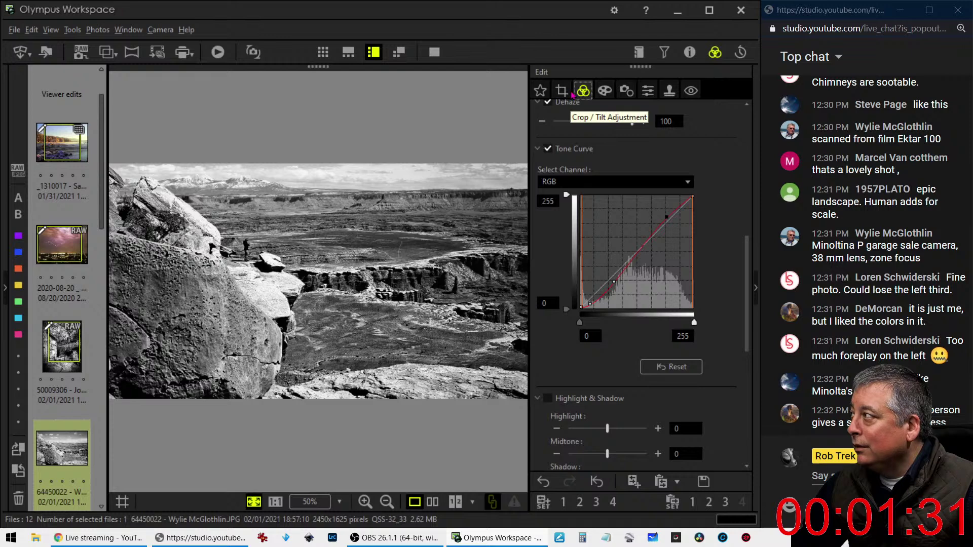
{"action": "left_click", "coordinate": [571, 94]}
{"action": "left_click_drag", "start_coordinate": [435, 233], "coordinate": [439, 224]}
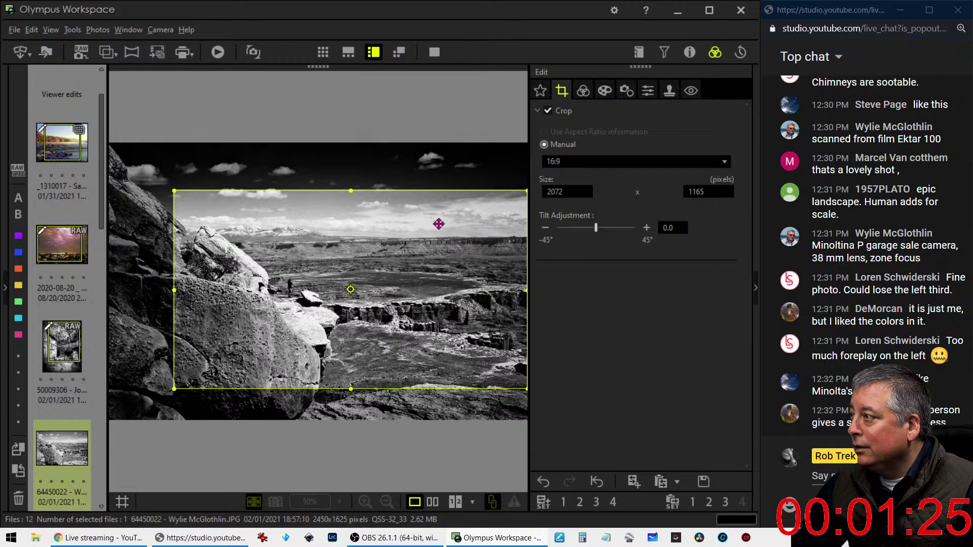
{"action": "left_click", "coordinate": [585, 94]}
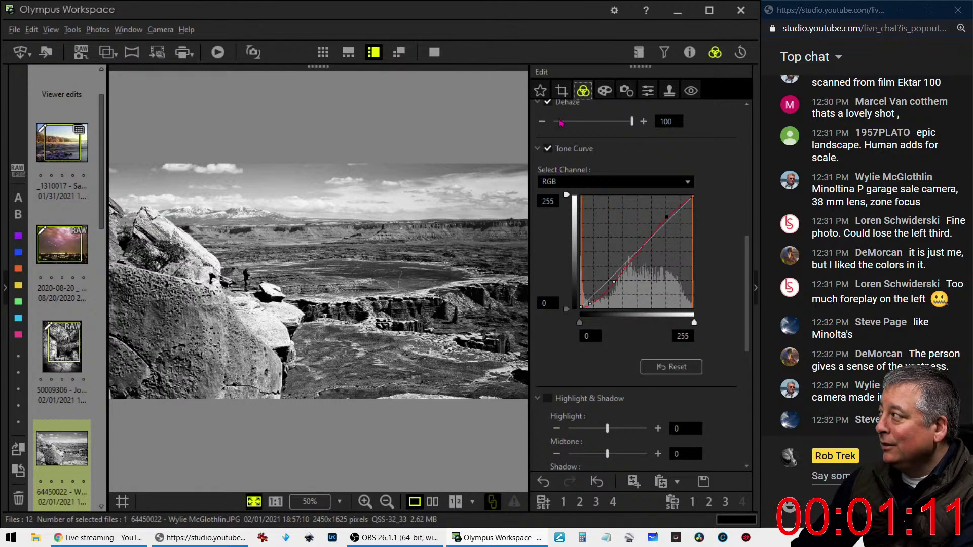
{"action": "left_click", "coordinate": [370, 214]}
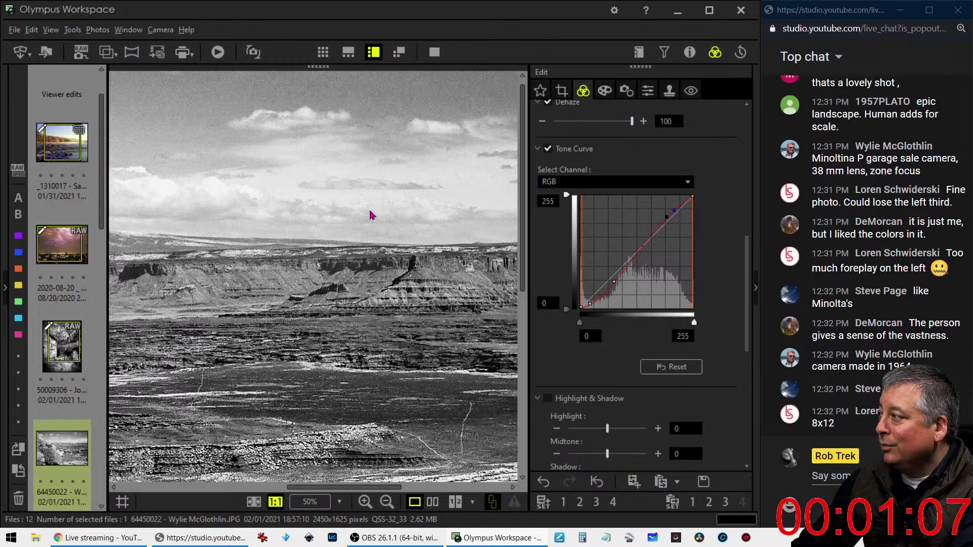
{"action": "left_click", "coordinate": [434, 202]}
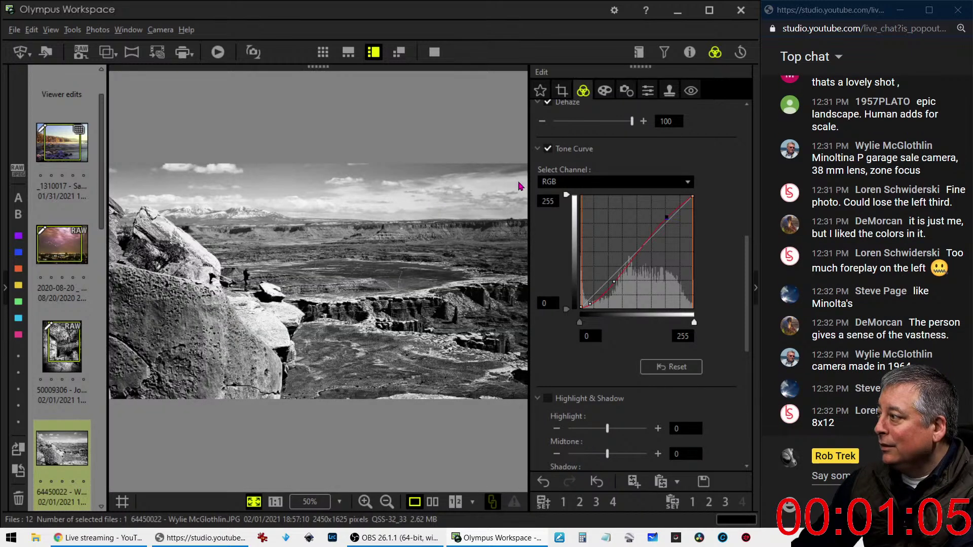
Step: Set the canyon photo's crop to a custom aspect ratio of 8:12
{"action": "left_click", "coordinate": [563, 92]}
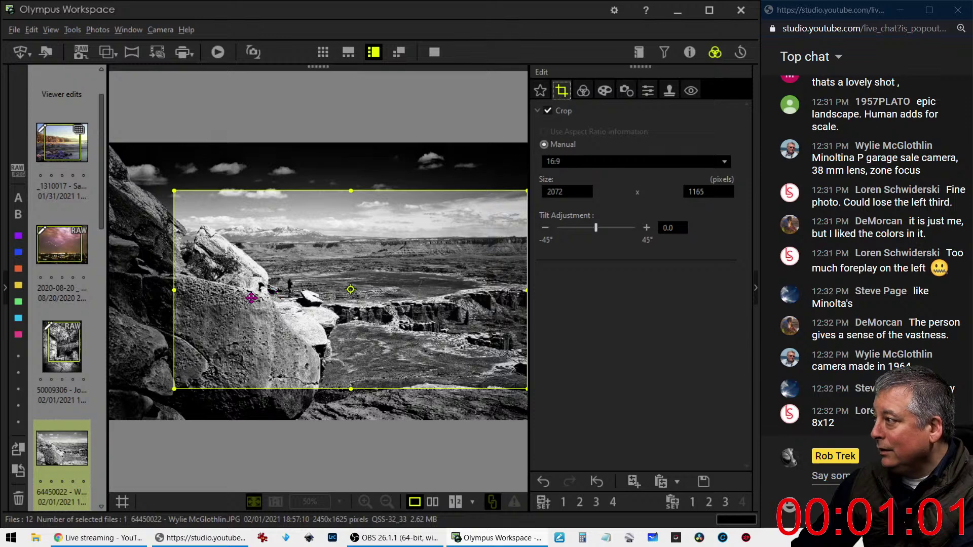
{"action": "left_click", "coordinate": [600, 163]}
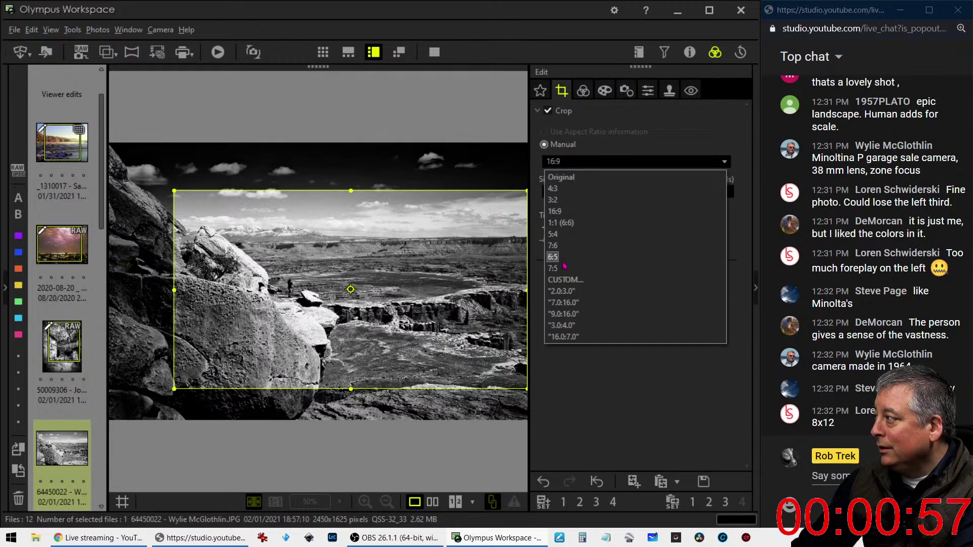
{"action": "left_click", "coordinate": [567, 280]}
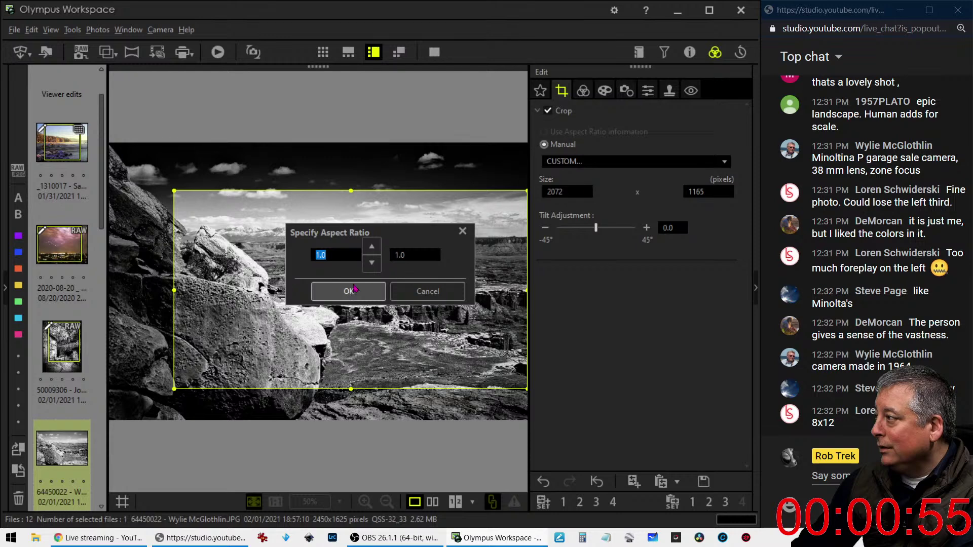
{"action": "type", "text": "8"}
{"action": "key", "text": "Tab"}
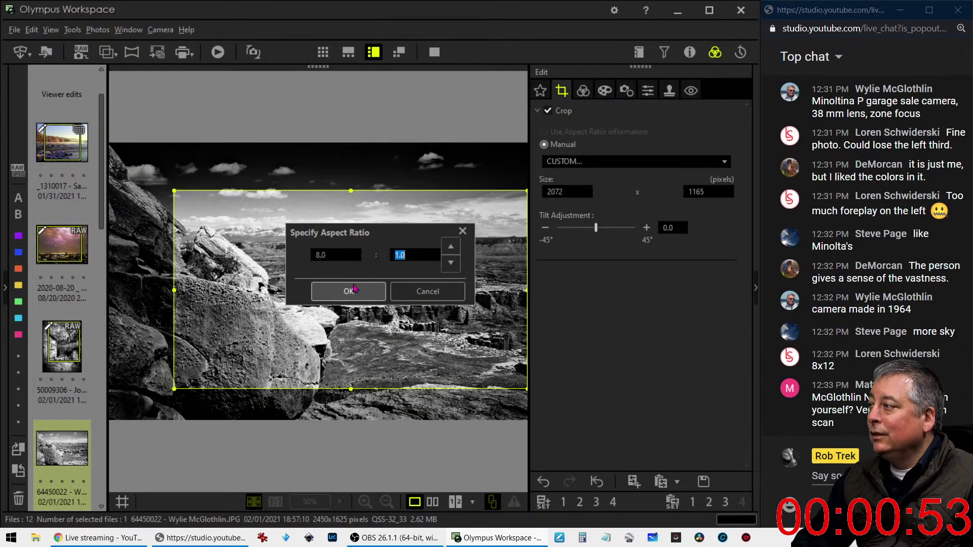
{"action": "type", "text": "1"}
{"action": "key", "text": "Tab"}
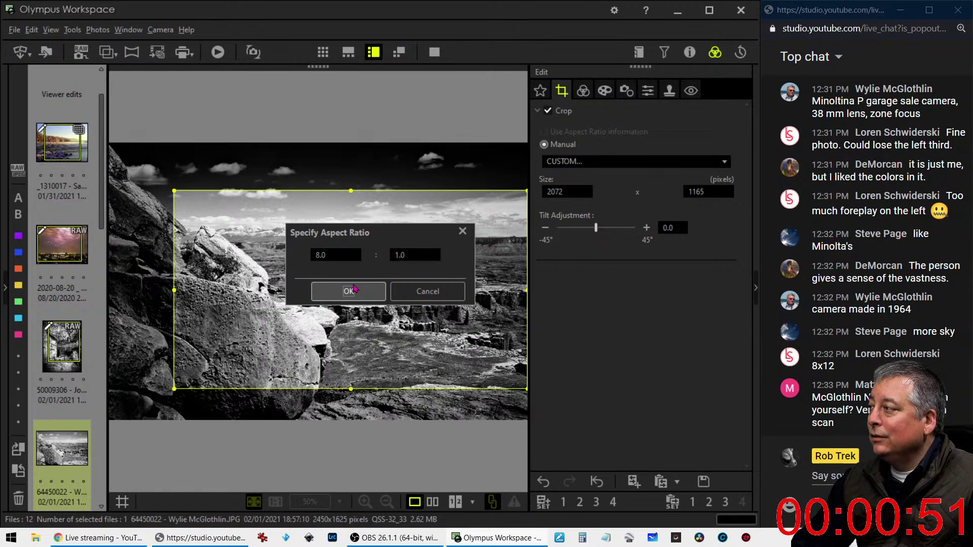
{"action": "key", "text": "shift+Tab"}
{"action": "type", "text": "12"}
{"action": "key", "text": "Tab"}
{"action": "left_click", "coordinate": [353, 284]}
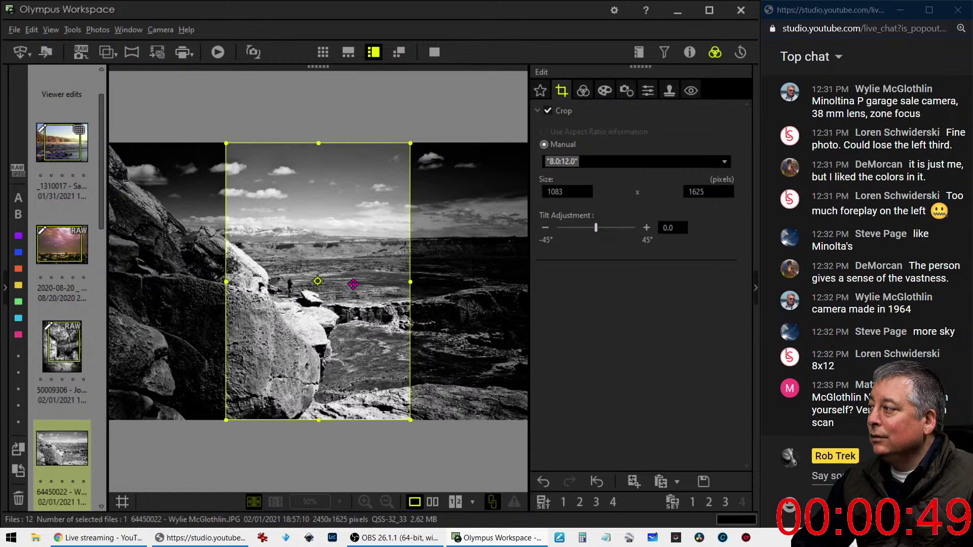
Step: Turn the 8:12 crop frame to landscape and enlarge it to the photo's right edge, about 2038 x 1359 pixels
{"action": "left_click", "coordinate": [318, 282]}
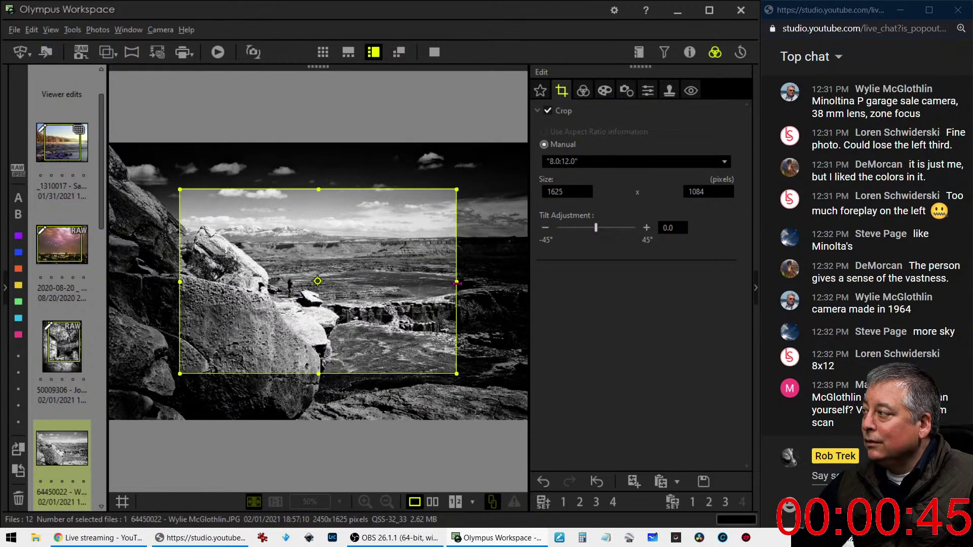
{"action": "left_click_drag", "start_coordinate": [456, 283], "coordinate": [492, 294]}
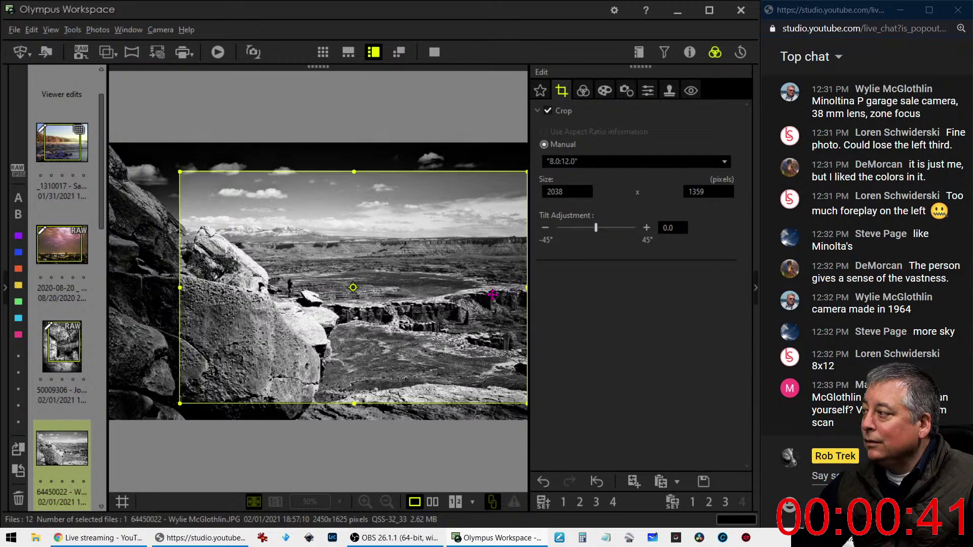
{"action": "left_click", "coordinate": [583, 92]}
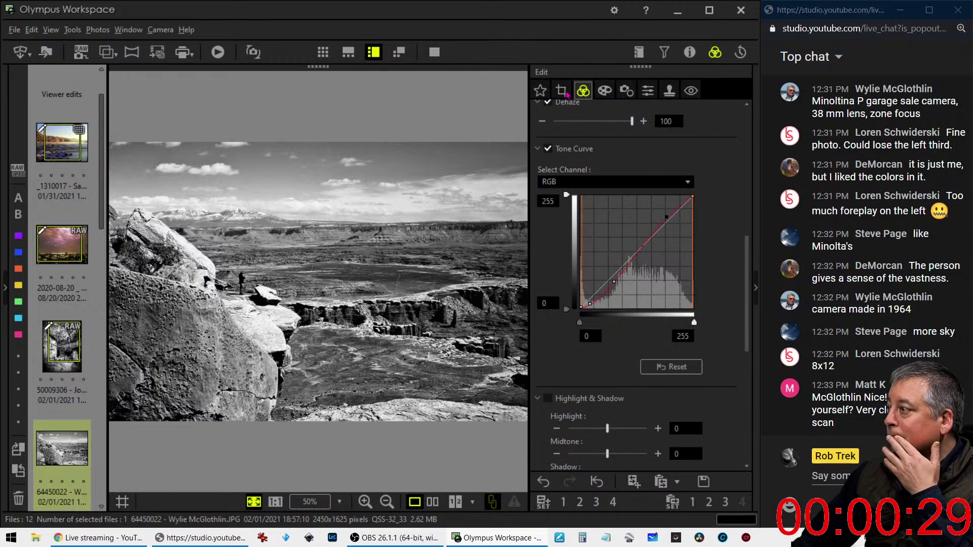
Step: Return the canyon photo to color by setting its Picture Mode to No effect
{"action": "scroll", "coordinate": [628, 180], "scroll_direction": "up", "scroll_amount": 1}
{"action": "scroll", "coordinate": [629, 180], "scroll_direction": "up", "scroll_amount": 5}
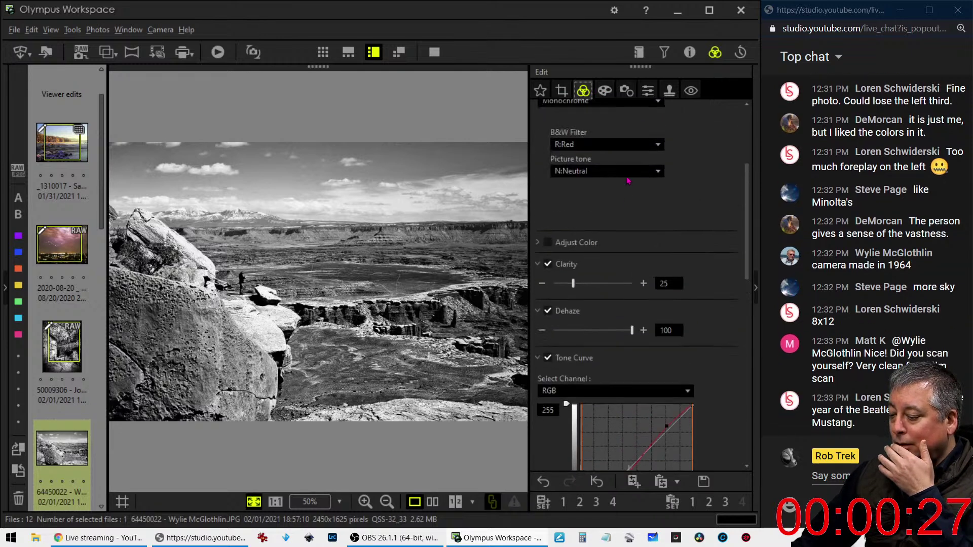
{"action": "left_click", "coordinate": [611, 197]}
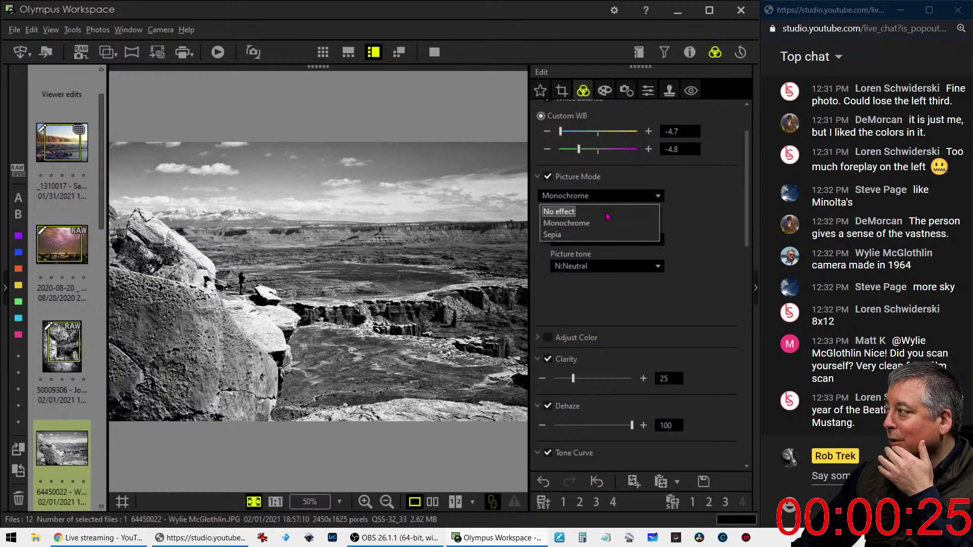
{"action": "left_click", "coordinate": [608, 212]}
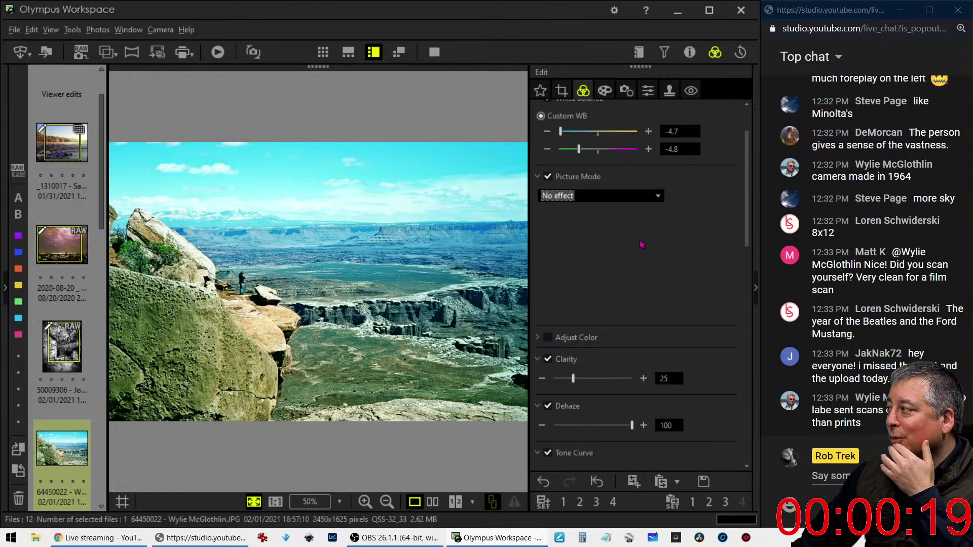
Step: Set the canyon photo's custom white balance to -1.9 on the blue-amber scale and -3.4 on the green-magenta scale
{"action": "scroll", "coordinate": [645, 282], "scroll_direction": "up", "scroll_amount": 2}
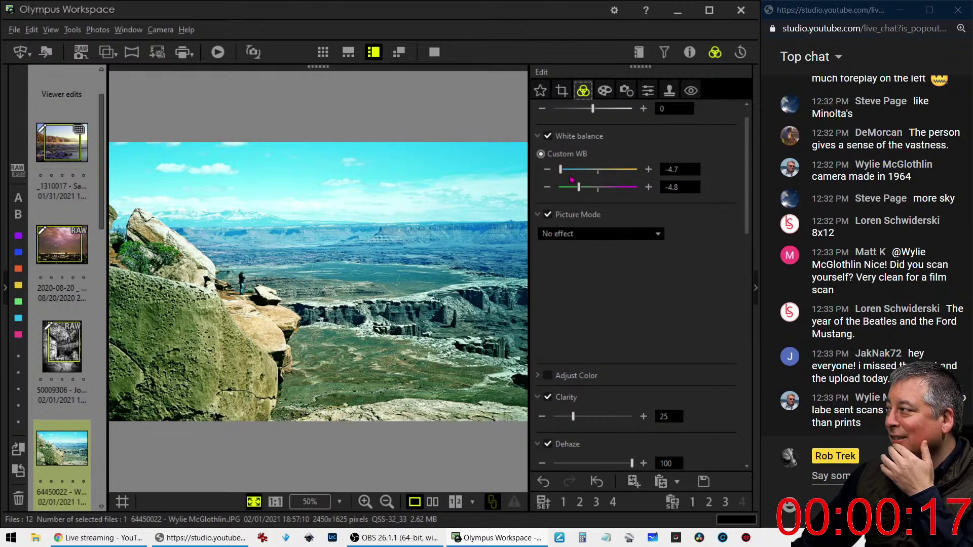
{"action": "left_click_drag", "start_coordinate": [563, 172], "coordinate": [586, 194]}
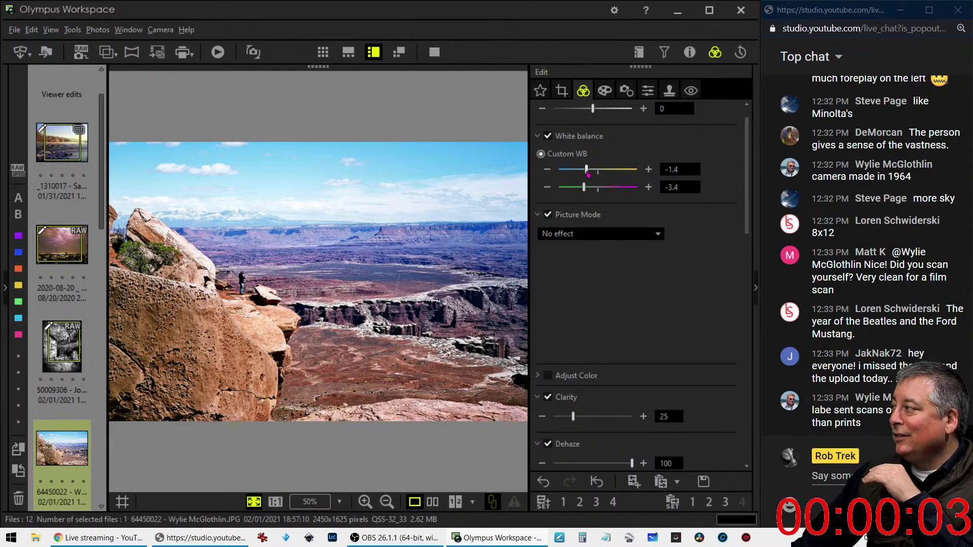
{"action": "left_click_drag", "start_coordinate": [586, 170], "coordinate": [583, 175]}
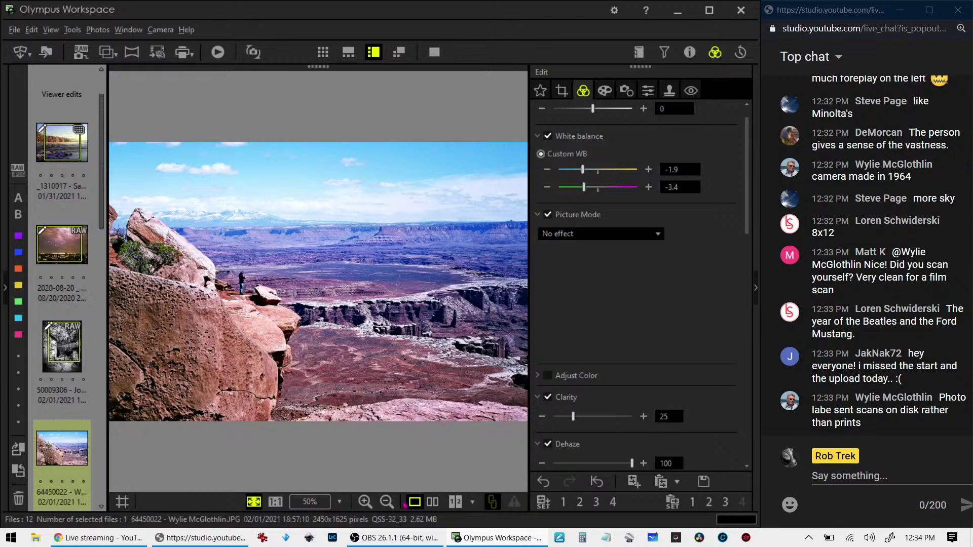
Step: Compare the original and edited canyon photos side by side in full screen
{"action": "left_click", "coordinate": [433, 503]}
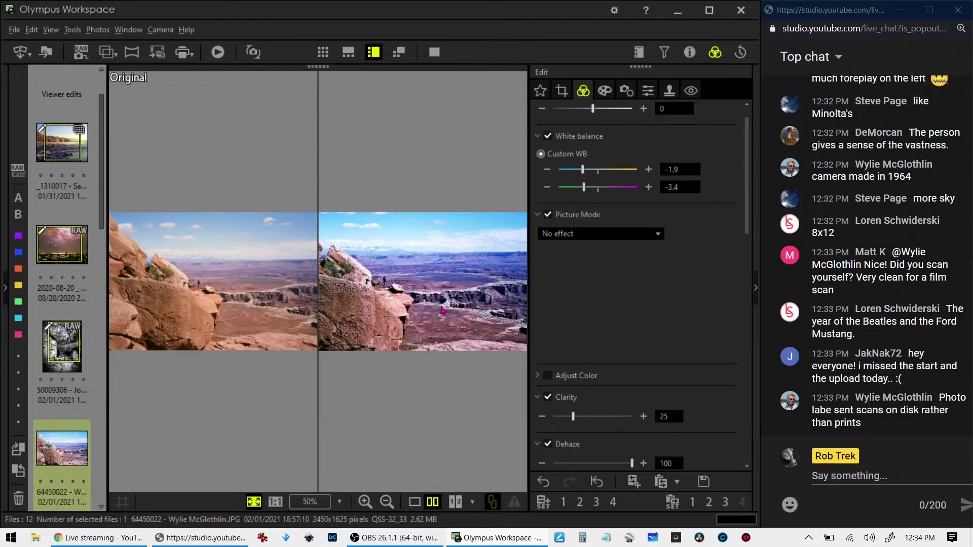
{"action": "left_click", "coordinate": [439, 60]}
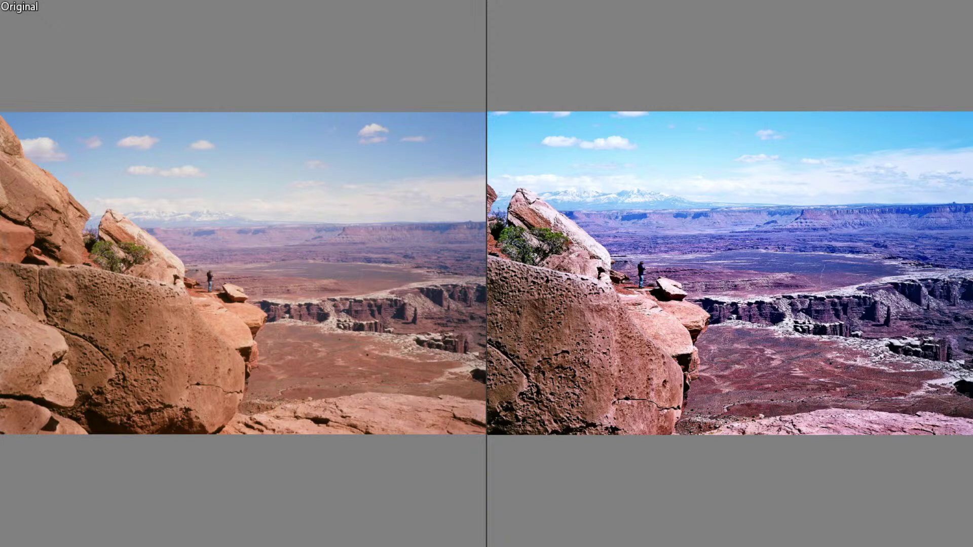
Step: Convert the canyon photo to Monochrome, shift its custom white balance to -5.0 and -7.0, and show only the edited version
{"action": "key", "text": "Escape"}
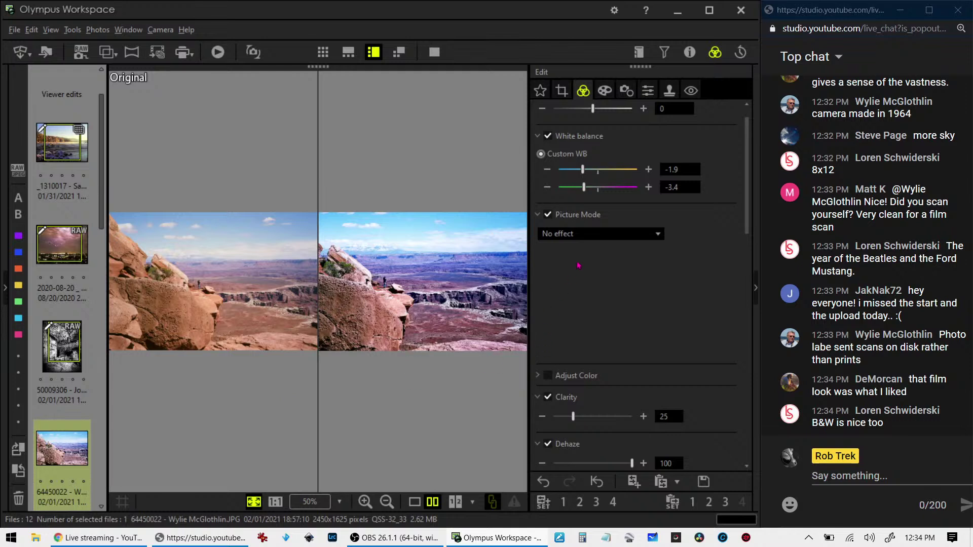
{"action": "left_click", "coordinate": [590, 234]}
{"action": "left_click", "coordinate": [577, 261]}
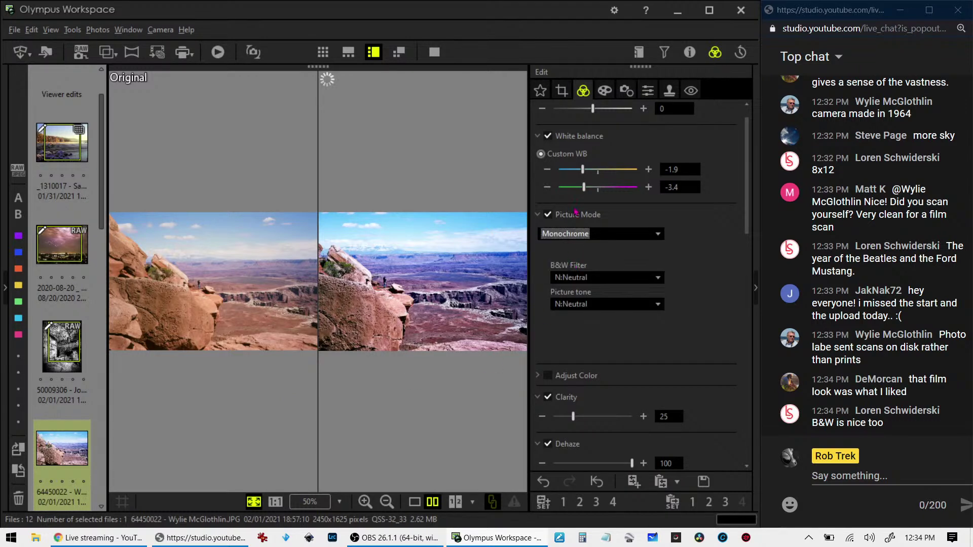
{"action": "left_click_drag", "start_coordinate": [583, 172], "coordinate": [573, 195]}
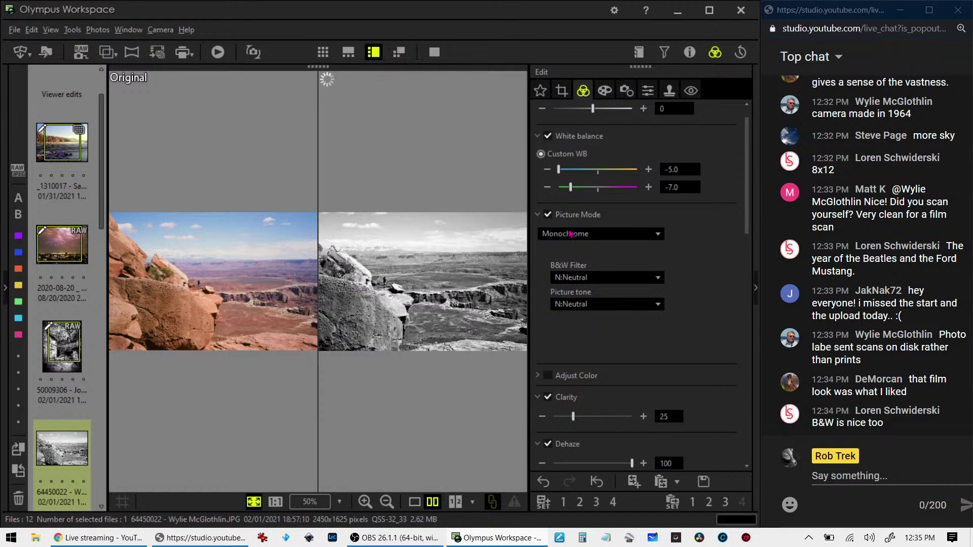
{"action": "left_click", "coordinate": [414, 502]}
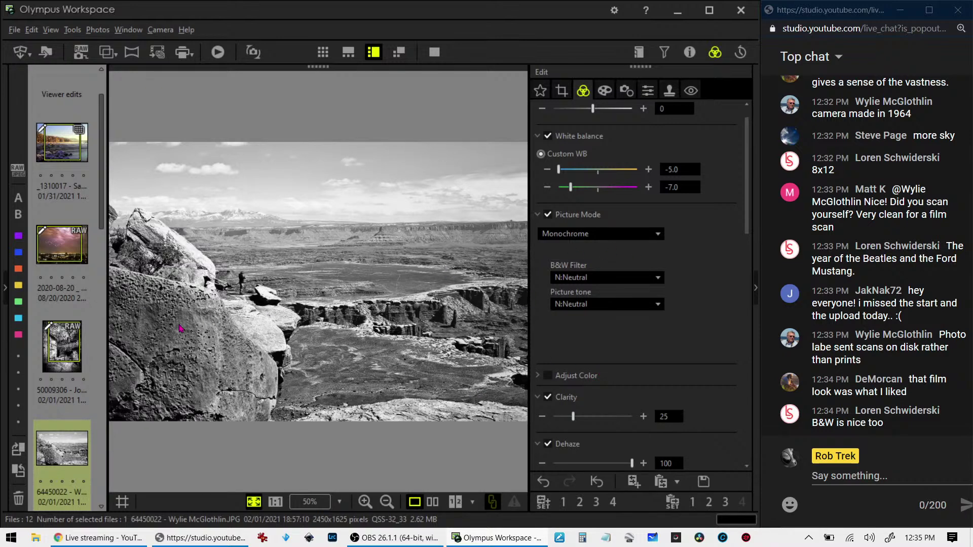
Step: Open the colourful shopping mall photo, check its properties, and view it in full screen
{"action": "scroll", "coordinate": [79, 400], "scroll_direction": "down", "scroll_amount": 2}
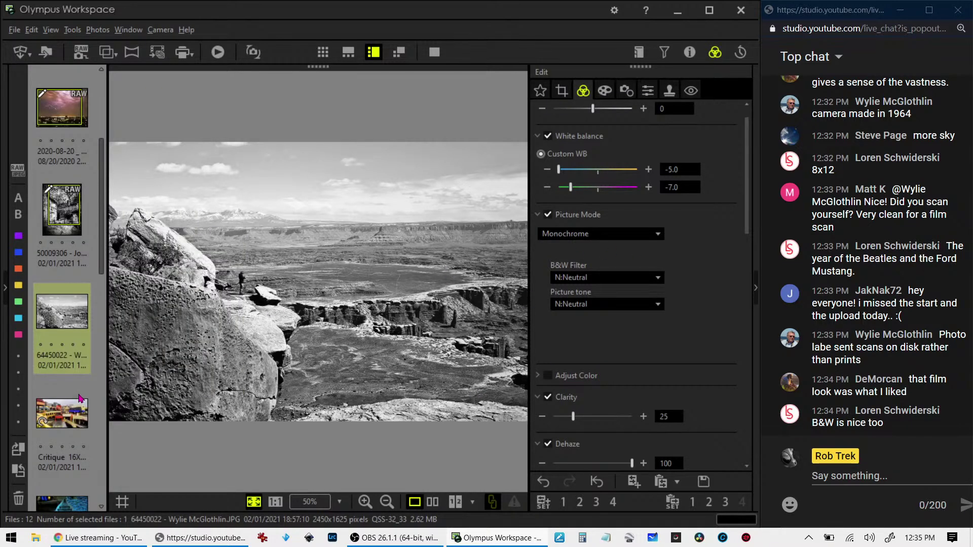
{"action": "left_click", "coordinate": [79, 410]}
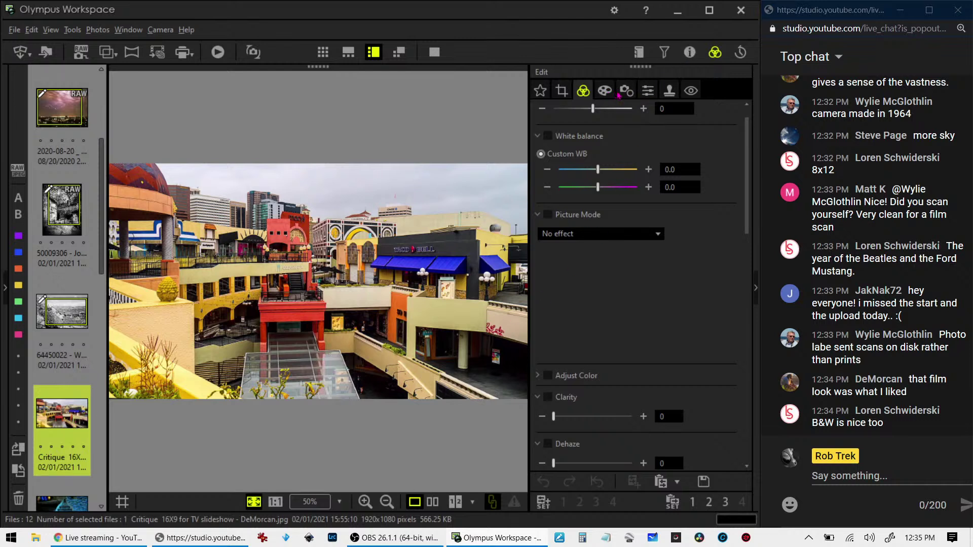
{"action": "left_click", "coordinate": [688, 53]}
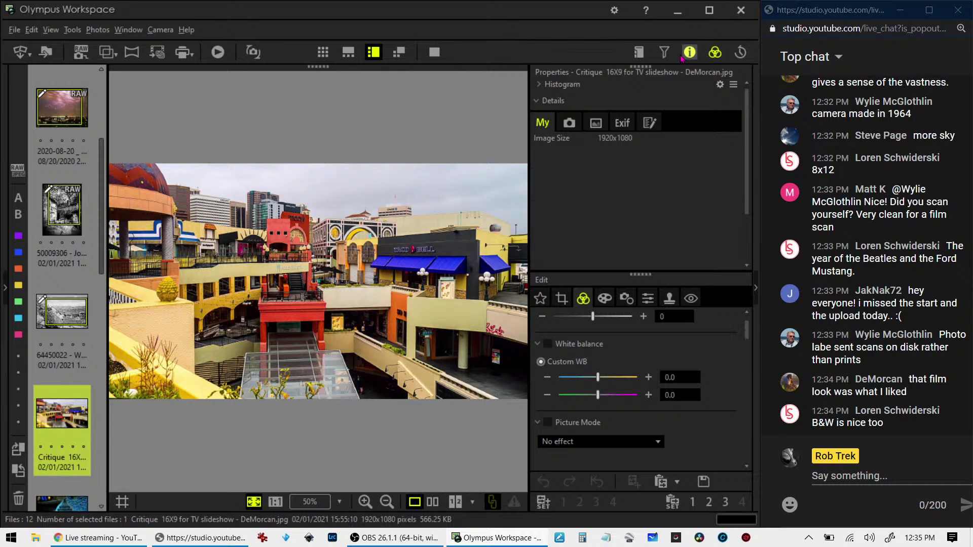
{"action": "left_click", "coordinate": [685, 55]}
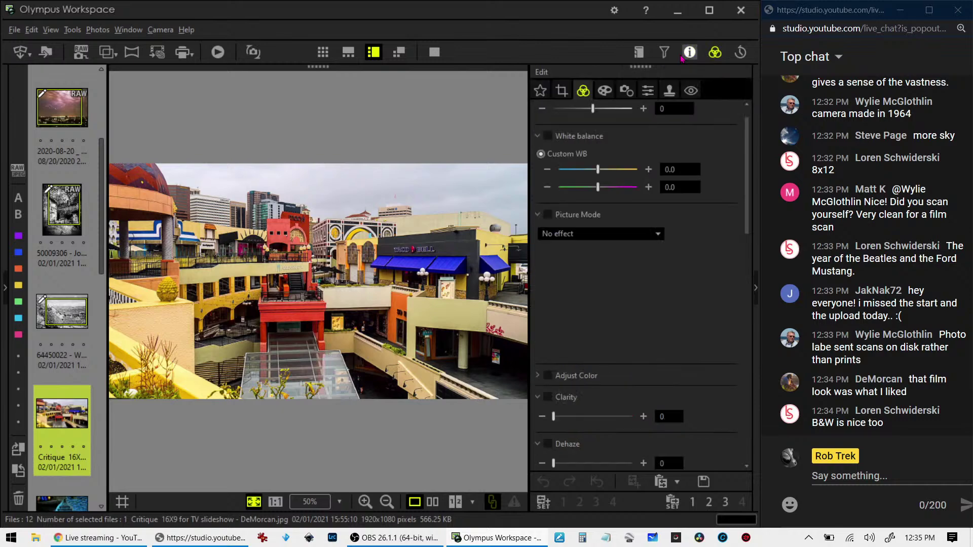
{"action": "left_click", "coordinate": [434, 52]}
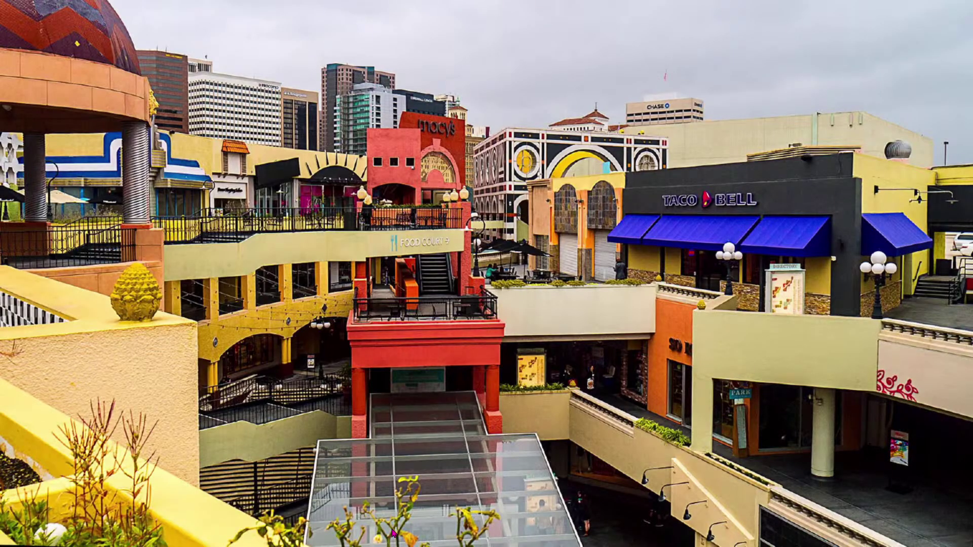
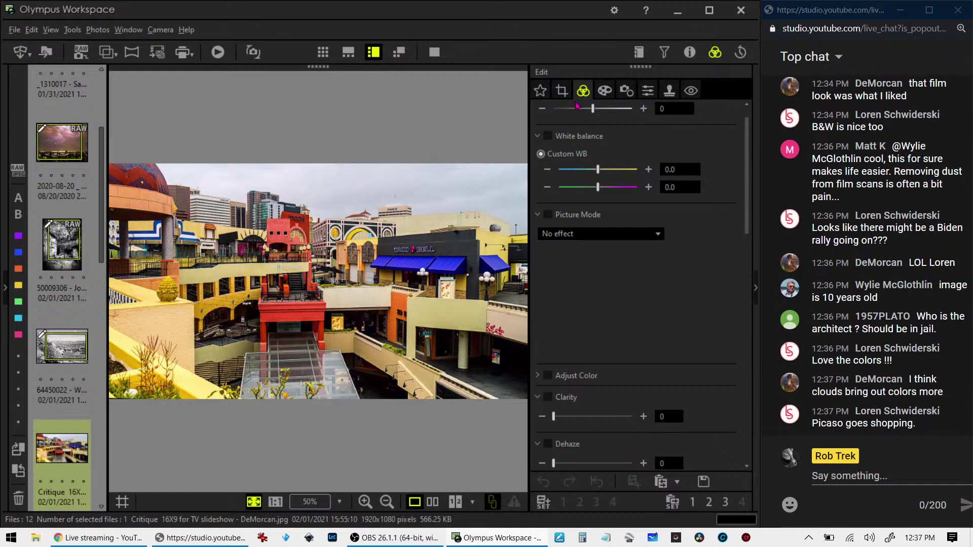
Step: Start cropping the shopping mall photo with the 9.0:16.0 aspect ratio
{"action": "left_click", "coordinate": [561, 92]}
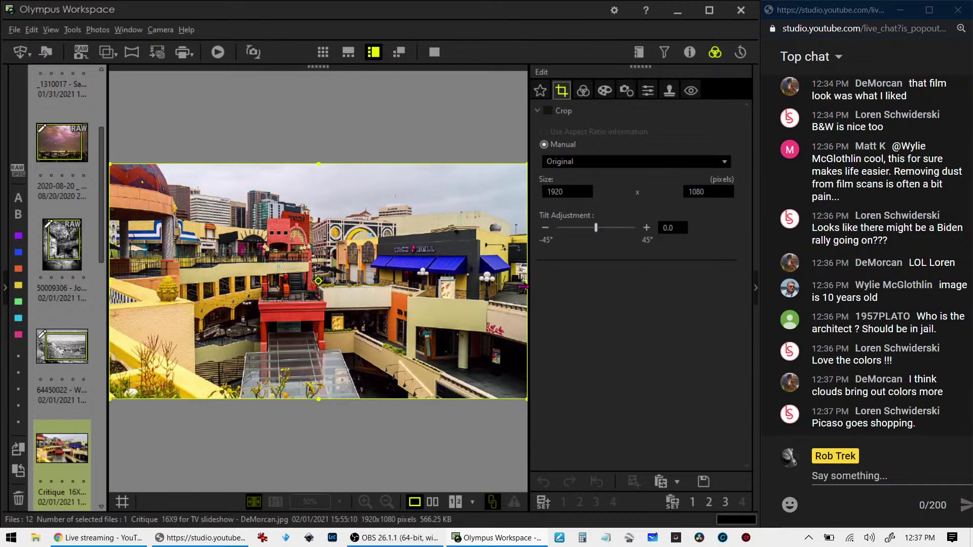
{"action": "left_click_drag", "start_coordinate": [523, 286], "coordinate": [510, 290]}
{"action": "left_click", "coordinate": [597, 162]}
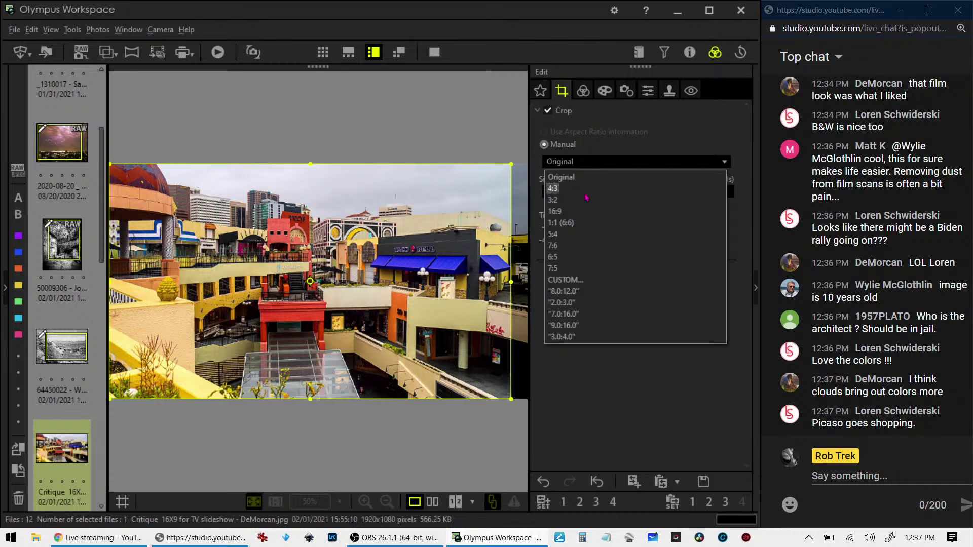
{"action": "left_click", "coordinate": [575, 326]}
{"action": "left_click", "coordinate": [319, 281]}
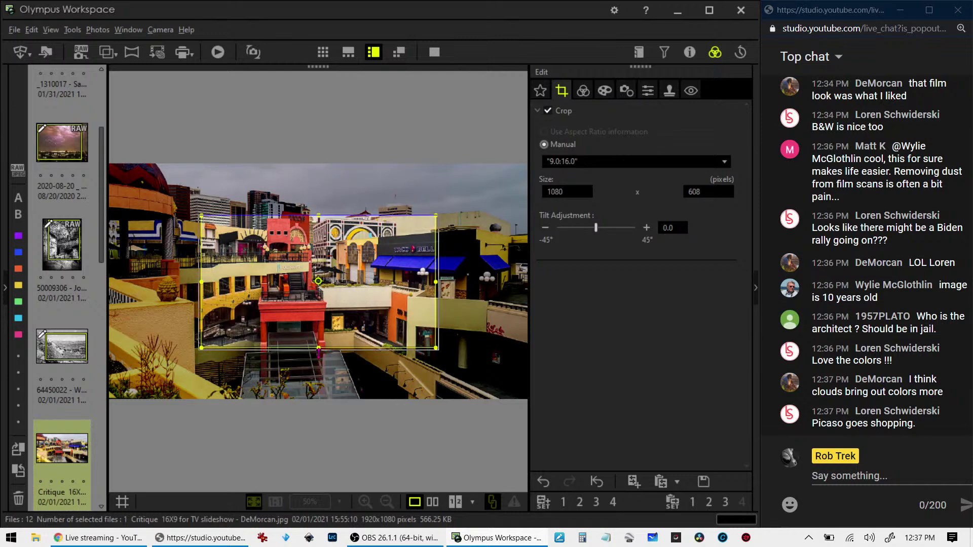
Step: Enlarge and reposition the mall photo's crop frame to about 1809 x 1018 pixels, trimming mainly the image's right side
{"action": "left_click_drag", "start_coordinate": [318, 350], "coordinate": [319, 399]}
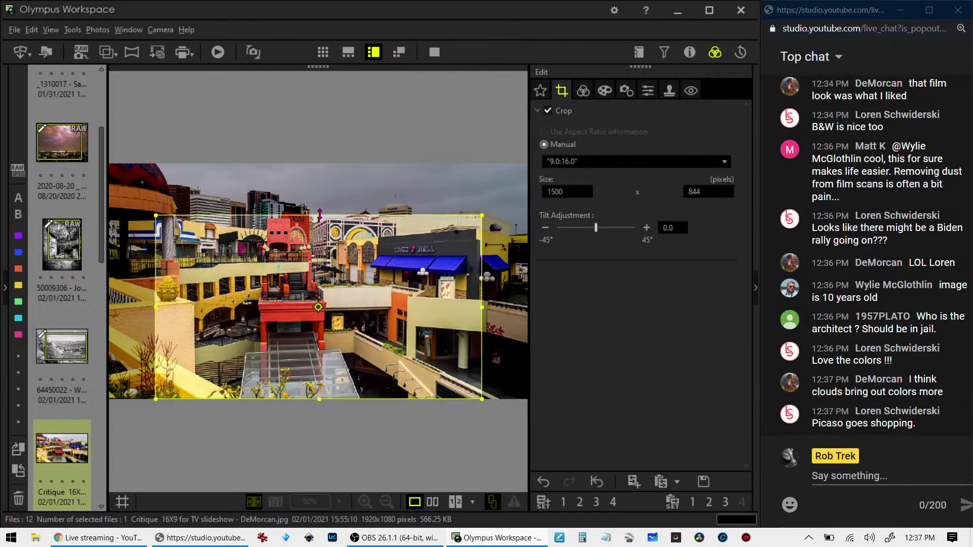
{"action": "left_click_drag", "start_coordinate": [319, 215], "coordinate": [320, 171]}
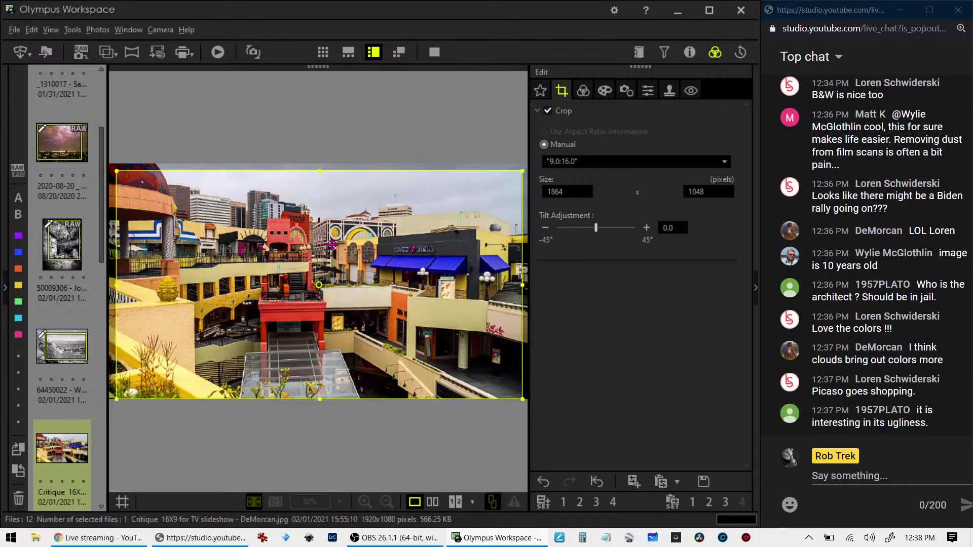
{"action": "left_click_drag", "start_coordinate": [332, 245], "coordinate": [308, 246]}
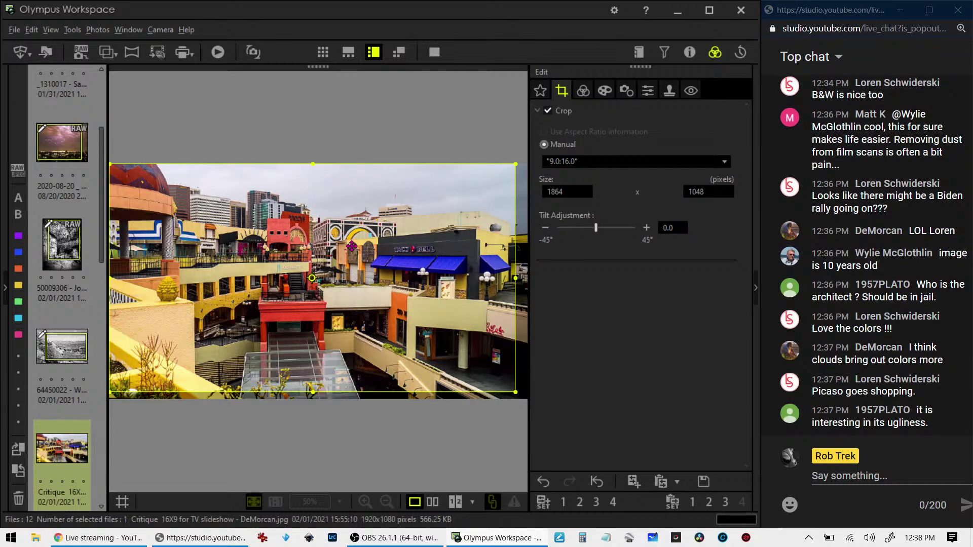
{"action": "left_click_drag", "start_coordinate": [516, 278], "coordinate": [506, 284]}
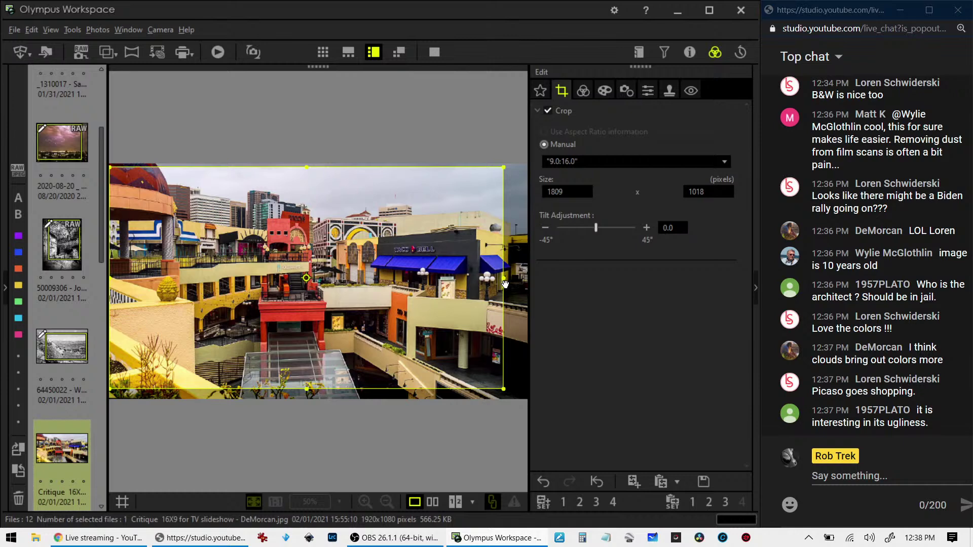
Step: Raise the shadows slightly on the mall photo's RGB tone curve and add an anchor point in the highlights
{"action": "left_click", "coordinate": [583, 90]}
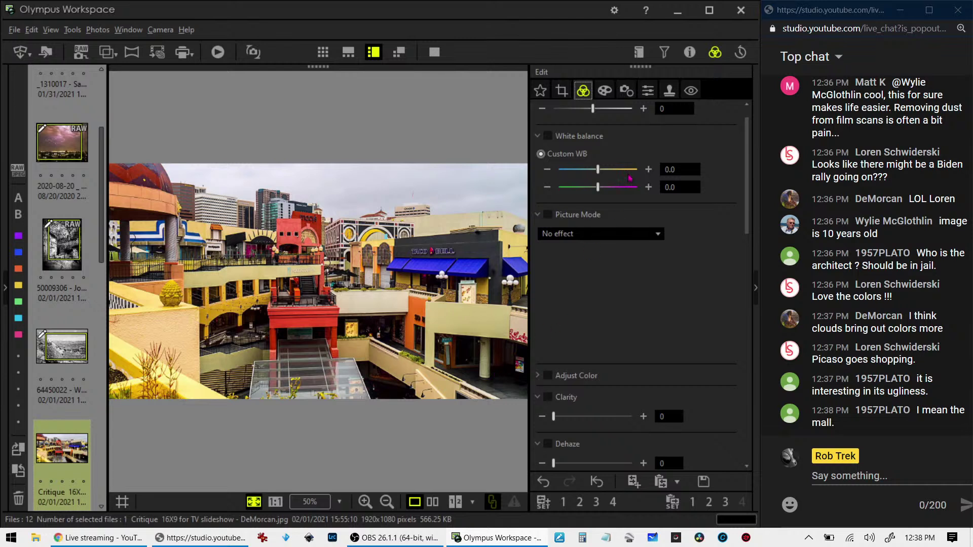
{"action": "scroll", "coordinate": [624, 345], "scroll_direction": "down", "scroll_amount": 5}
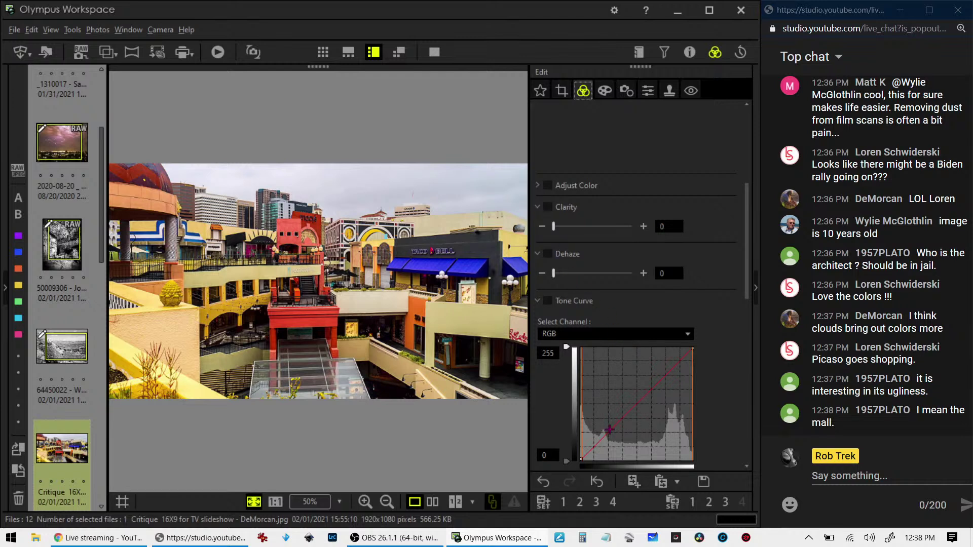
{"action": "left_click_drag", "start_coordinate": [610, 429], "coordinate": [613, 422]}
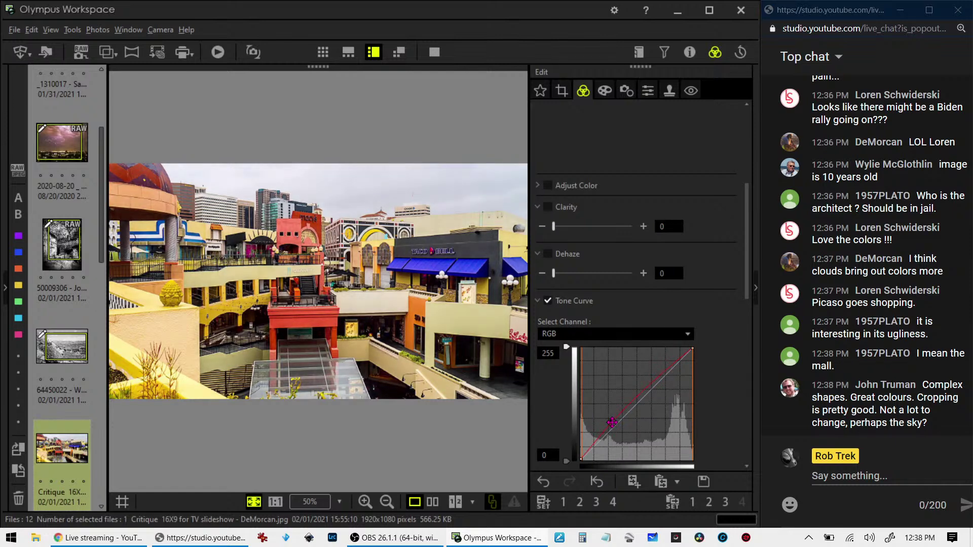
{"action": "left_click", "coordinate": [680, 363]}
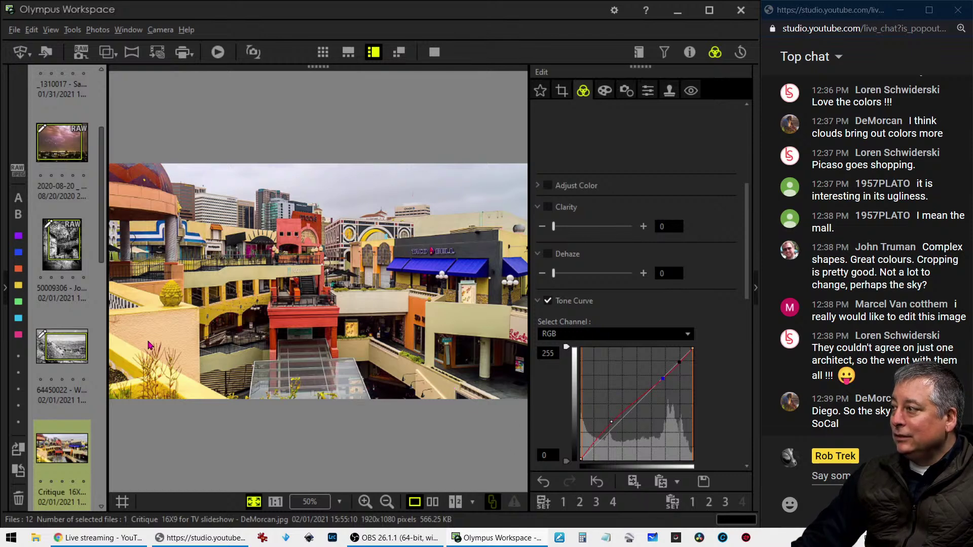
Step: Open the photo of the red and yellow canoe and examine it in full screen
{"action": "scroll", "coordinate": [89, 344], "scroll_direction": "down", "scroll_amount": 3}
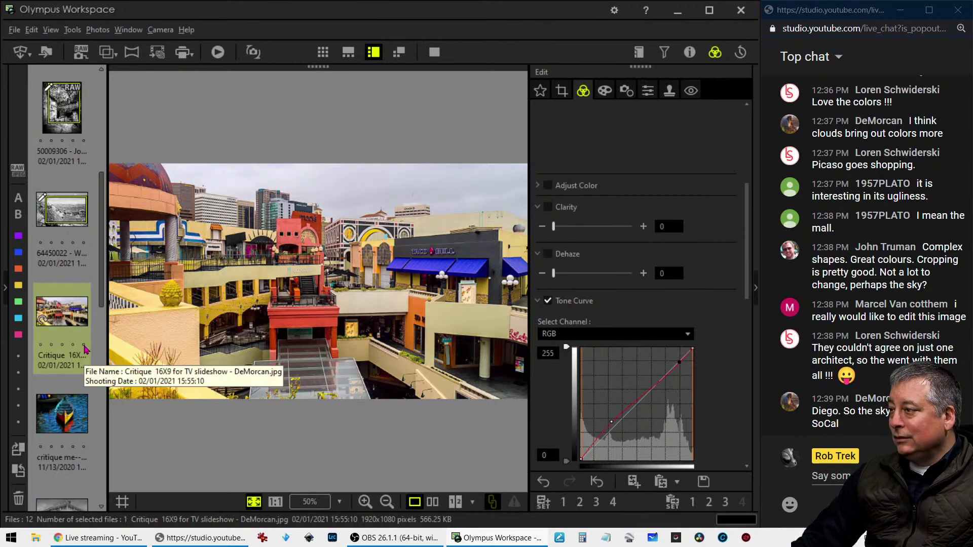
{"action": "left_click", "coordinate": [89, 413]}
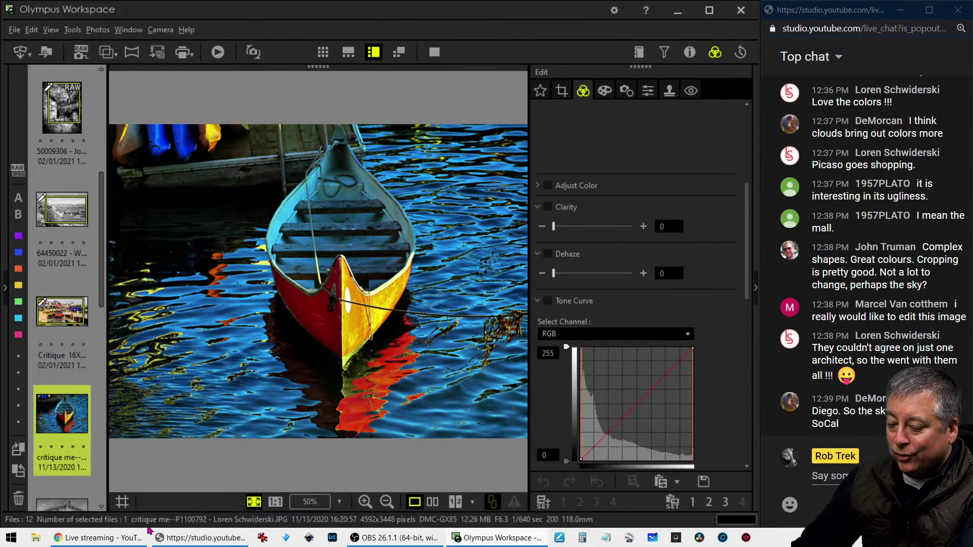
{"action": "left_click", "coordinate": [431, 57]}
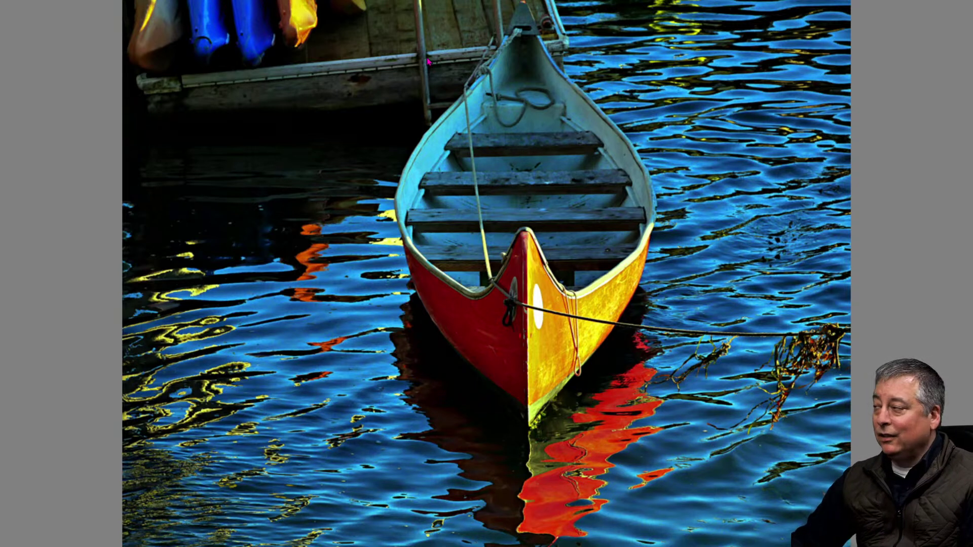
{"action": "key", "text": "Escape"}
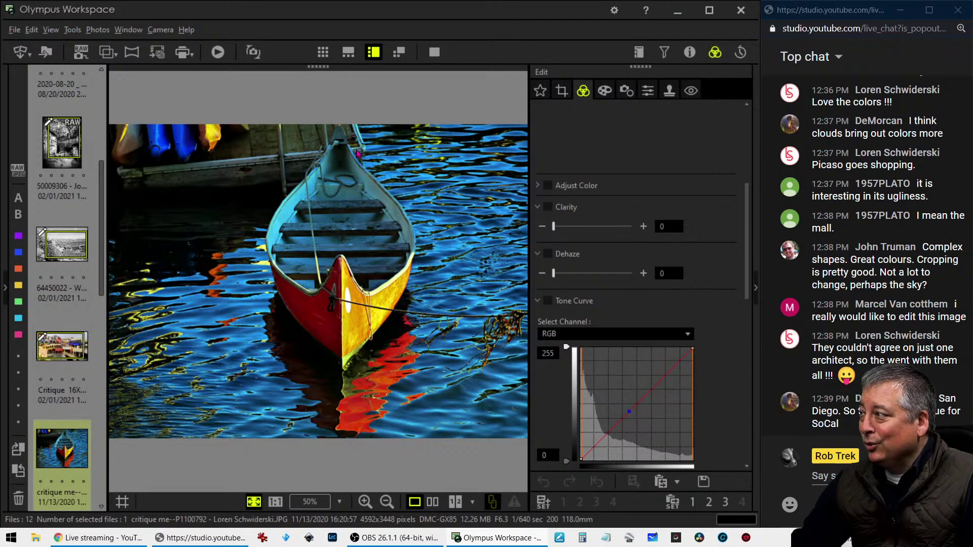
Step: Straighten the canoe photo with a tilt adjustment of 3.6 and check the result in full screen
{"action": "left_click", "coordinate": [561, 91]}
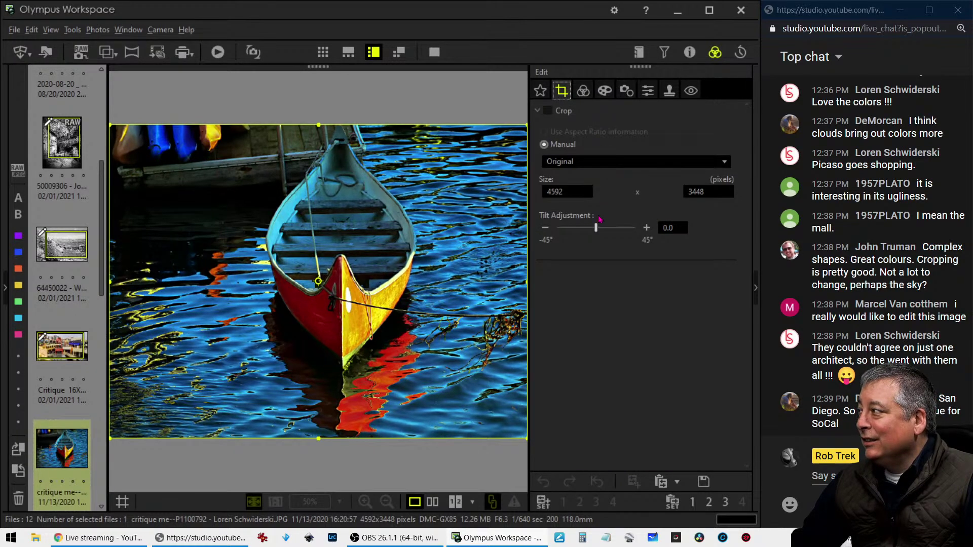
{"action": "left_click_drag", "start_coordinate": [596, 228], "coordinate": [601, 230]}
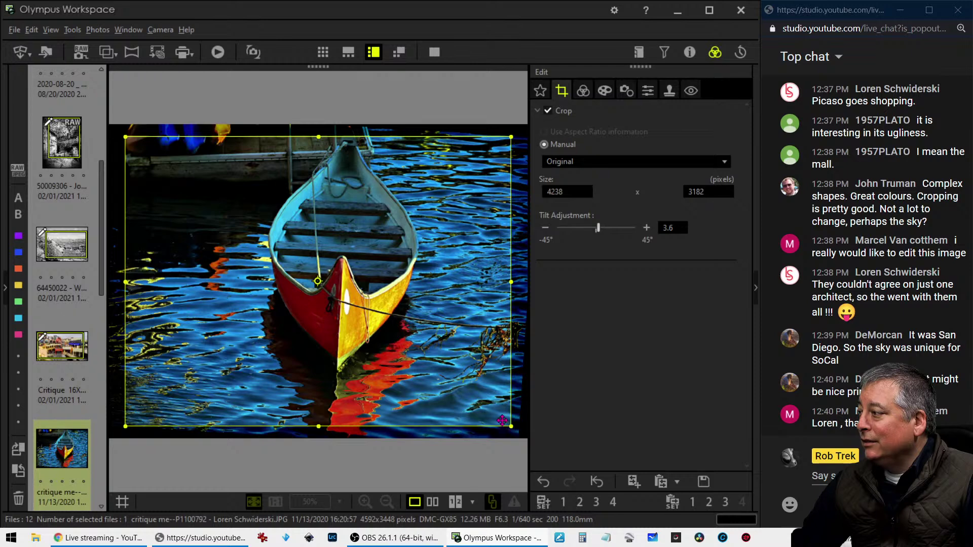
{"action": "left_click", "coordinate": [583, 90]}
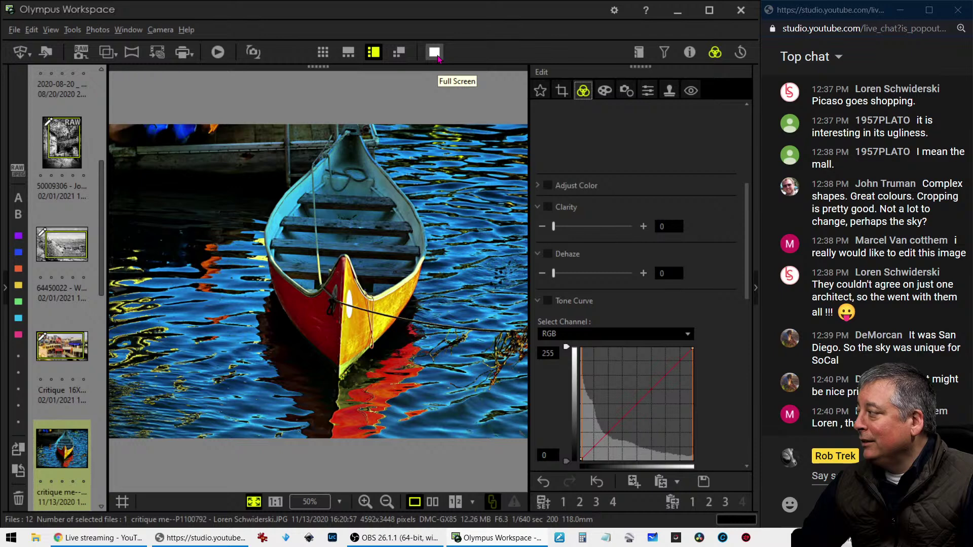
{"action": "left_click", "coordinate": [435, 52]}
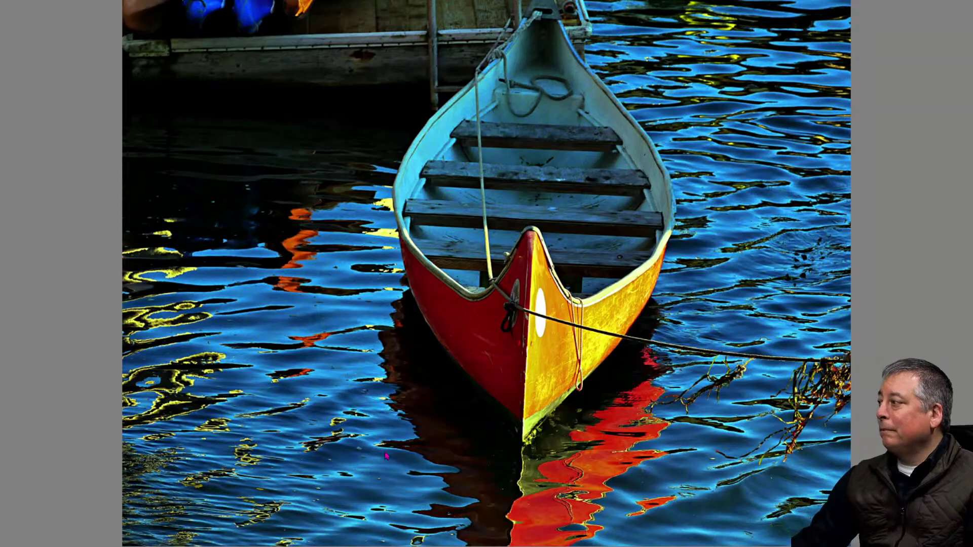
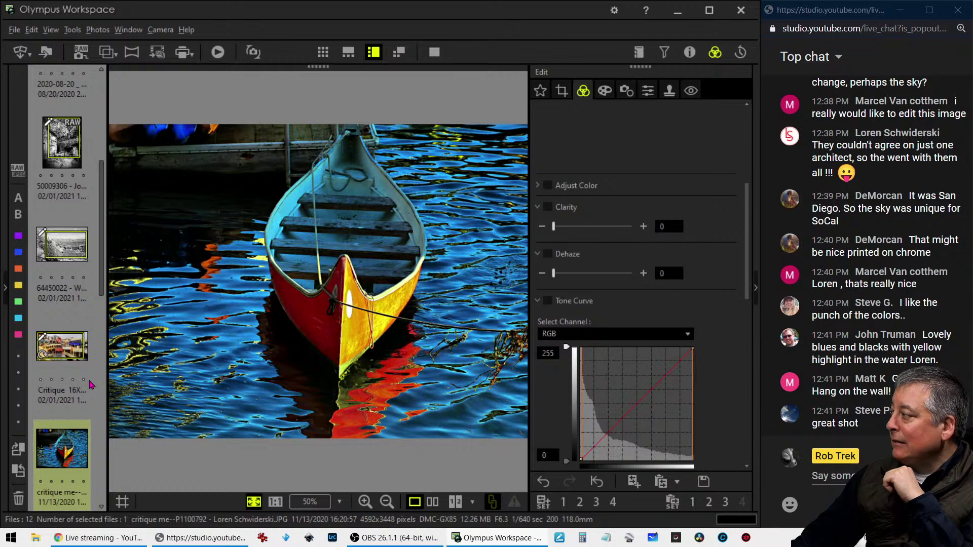
Step: Open the black-and-white Cosmopolitan Hotel photo and examine it in full screen
{"action": "scroll", "coordinate": [91, 384], "scroll_direction": "down", "scroll_amount": 3}
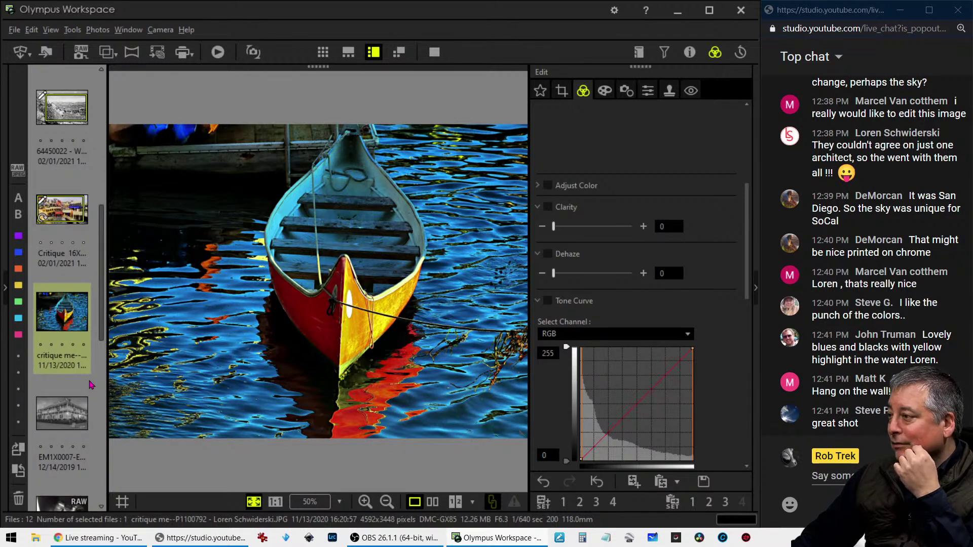
{"action": "scroll", "coordinate": [92, 383], "scroll_direction": "down", "scroll_amount": 3}
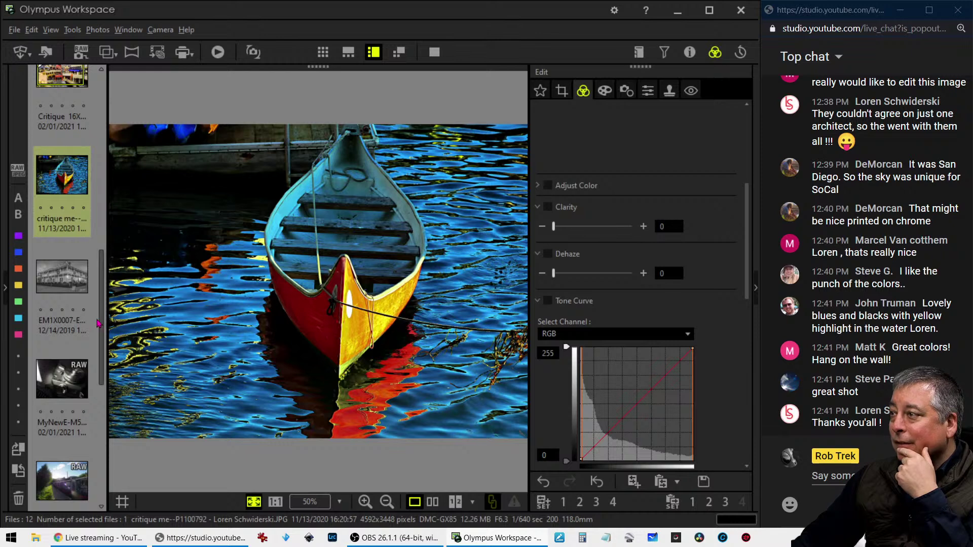
{"action": "left_click", "coordinate": [82, 296]}
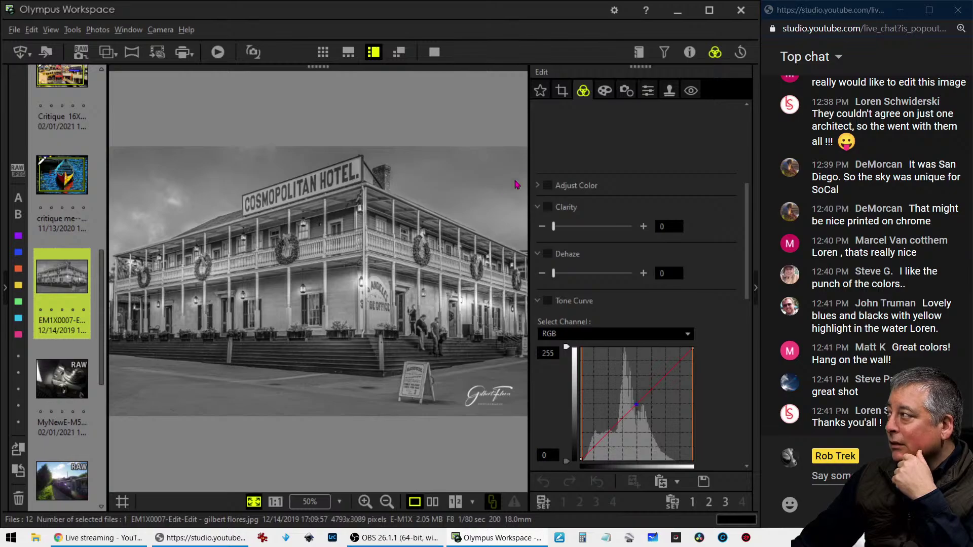
{"action": "left_click", "coordinate": [434, 53]}
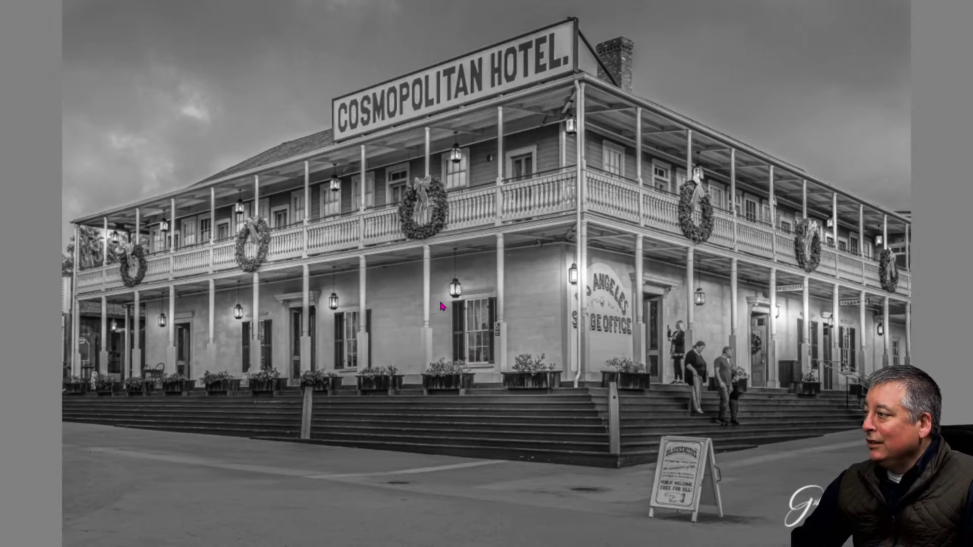
{"action": "key", "text": "Escape"}
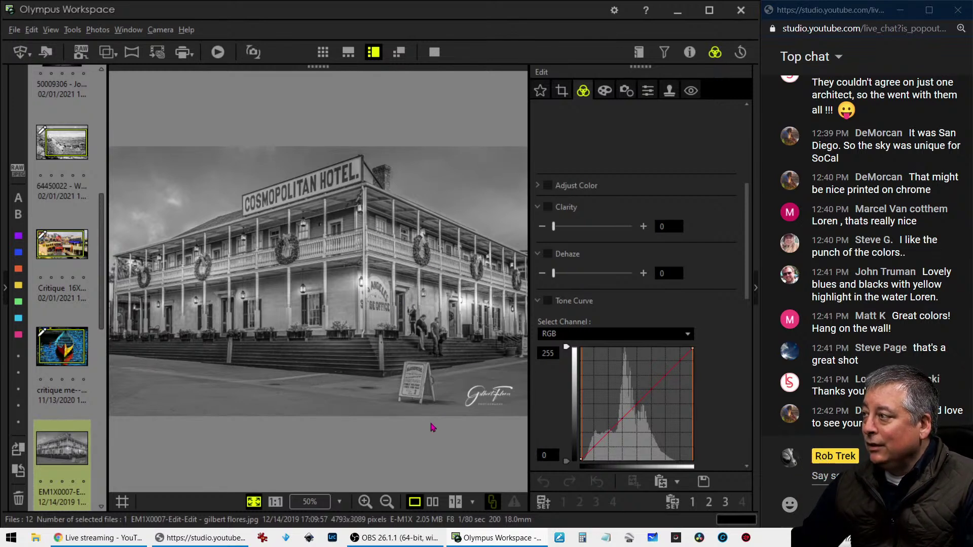
Step: Inspect the lantern detail of the Cosmopolitan Hotel photo at 1:1 zoom, and try a square 1:1 (6:6) crop on the whole image
{"action": "left_click", "coordinate": [232, 296]}
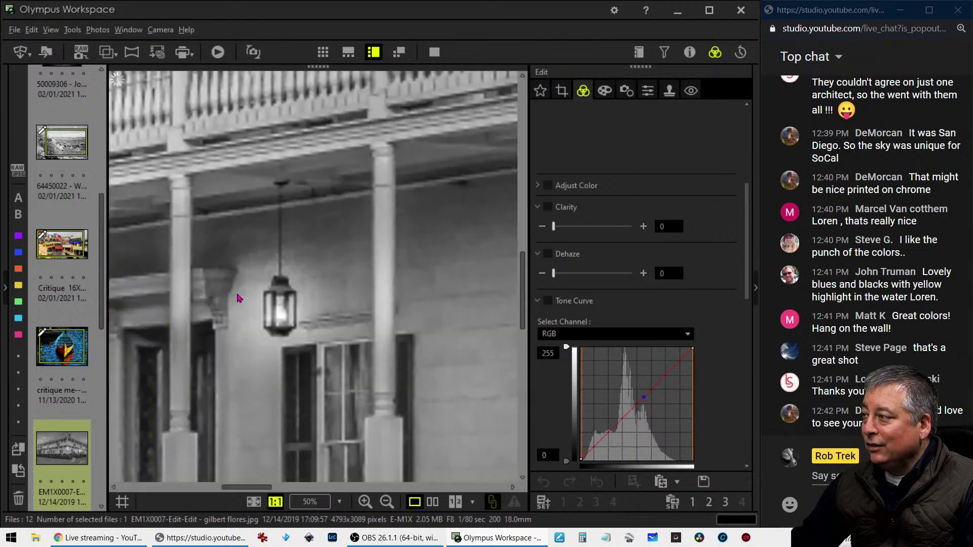
{"action": "left_click", "coordinate": [273, 317]}
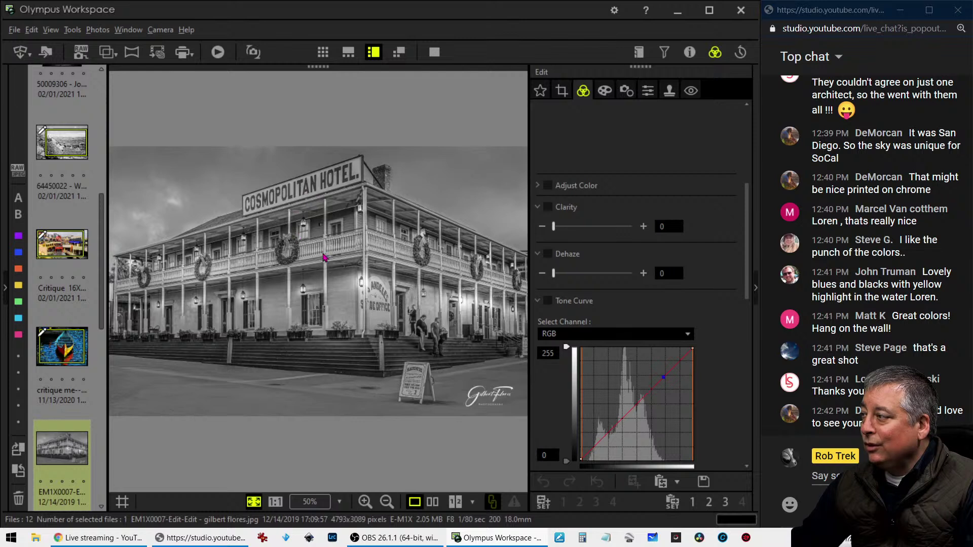
{"action": "left_click", "coordinate": [560, 91]}
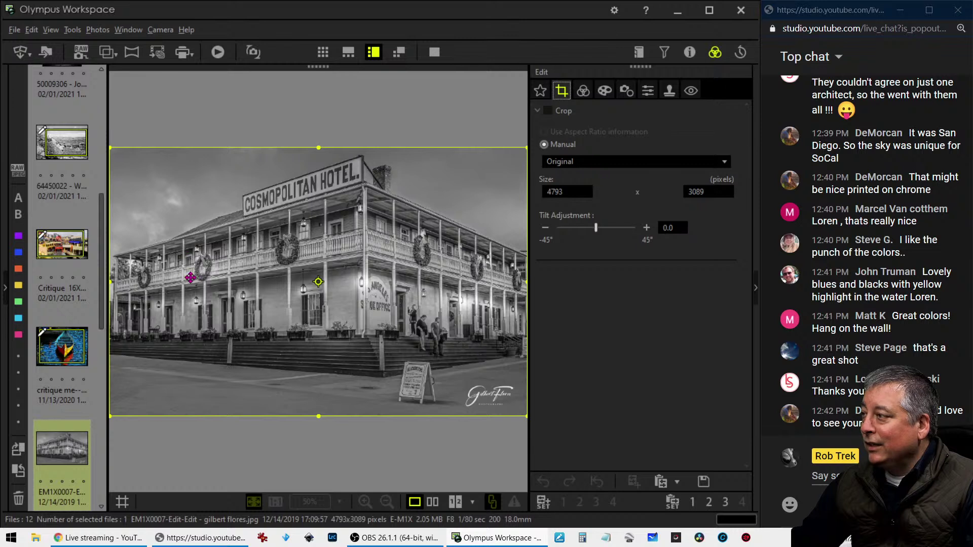
{"action": "left_click", "coordinate": [577, 162]}
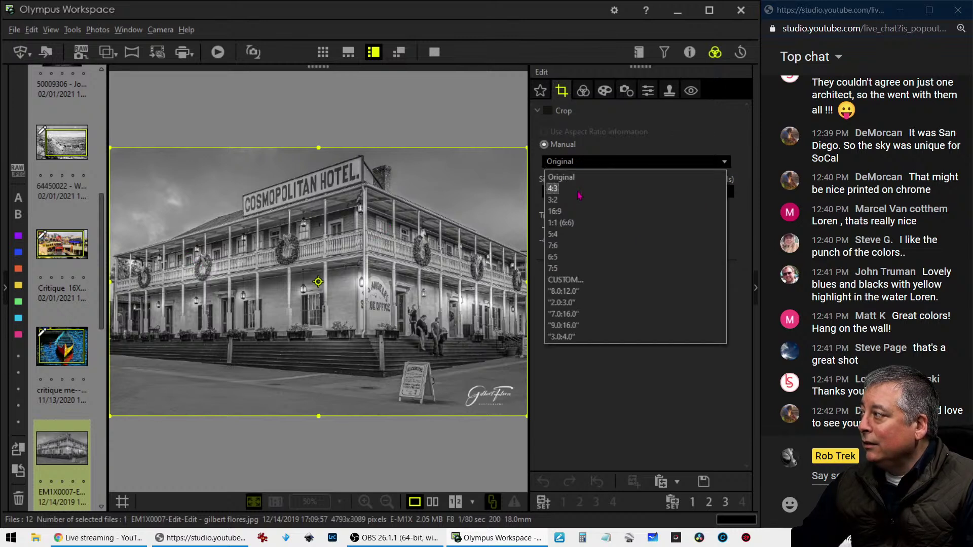
{"action": "left_click", "coordinate": [577, 223]}
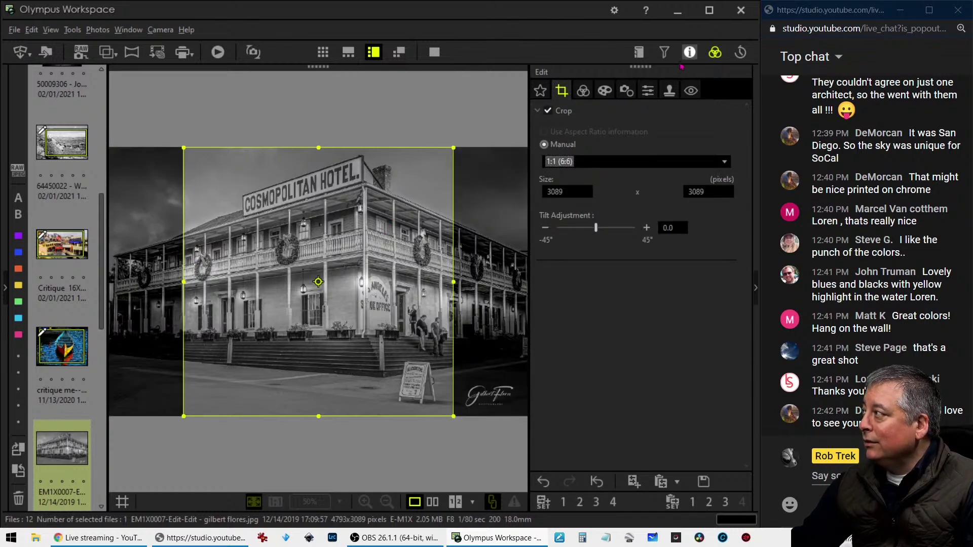
Step: Check the hotel photo's shooting properties and crop it to 5:4, with the crop frame shifted to the image's right edge
{"action": "left_click", "coordinate": [690, 52]}
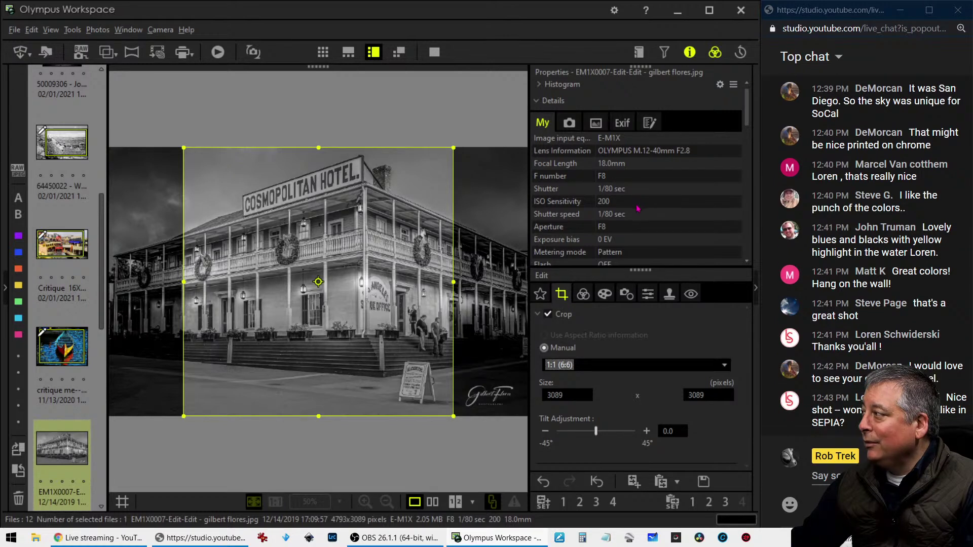
{"action": "left_click", "coordinate": [690, 52]}
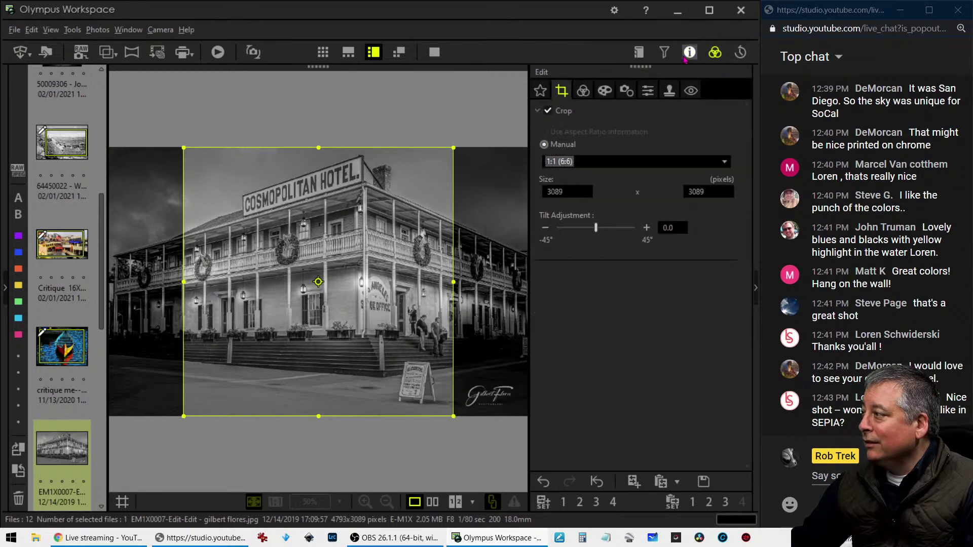
{"action": "left_click", "coordinate": [583, 162]}
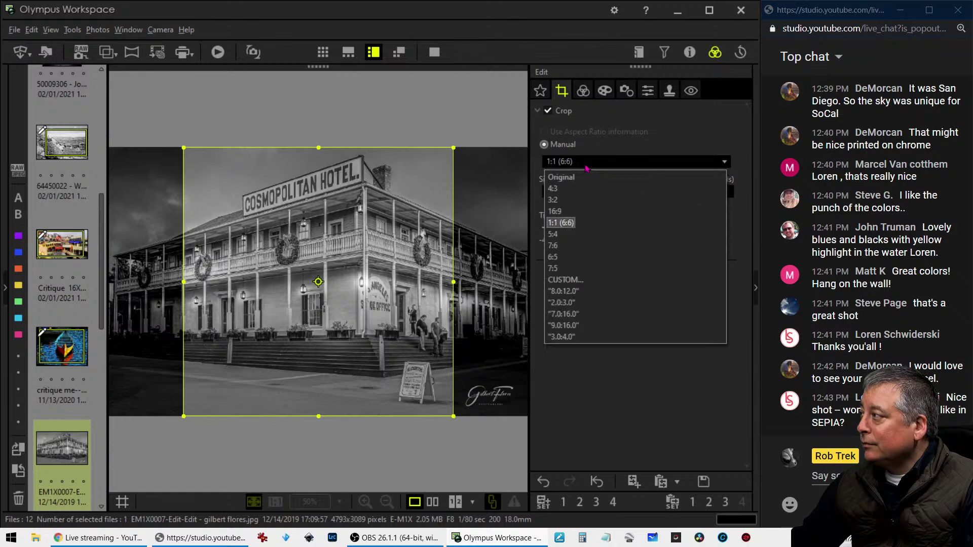
{"action": "left_click", "coordinate": [576, 242]}
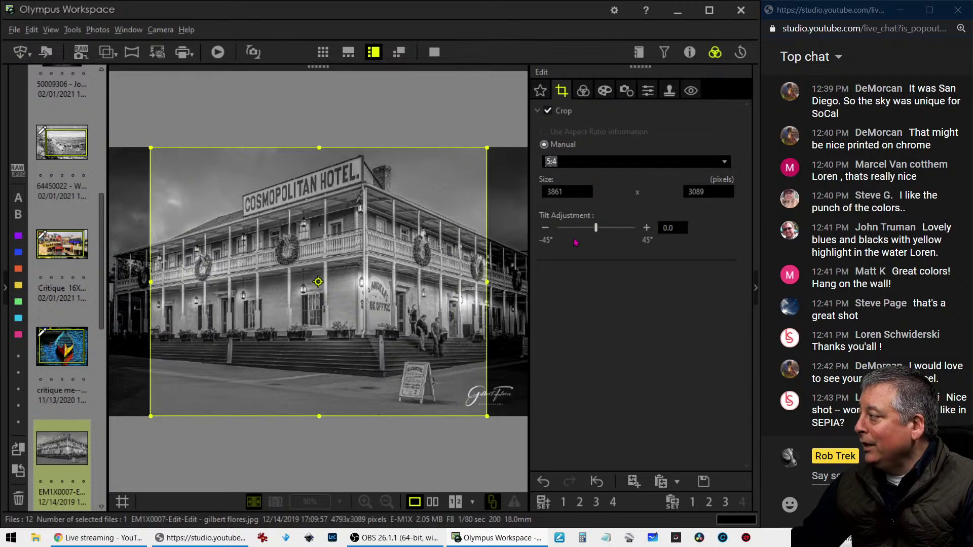
{"action": "left_click_drag", "start_coordinate": [390, 241], "coordinate": [476, 245]}
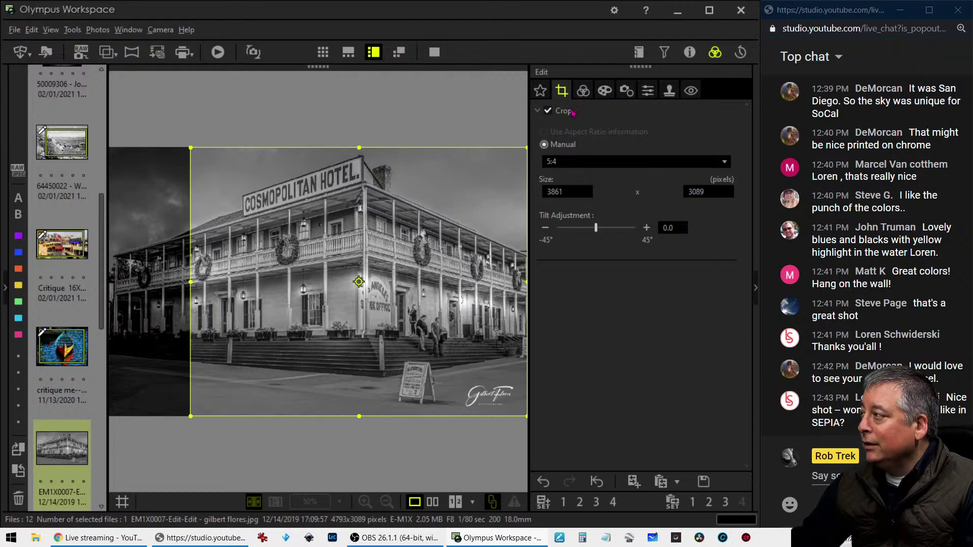
Step: Shape the hotel photo's RGB tone curve with two anchor points, holding the darkest shadows down and lifting the midtones
{"action": "left_click", "coordinate": [583, 91]}
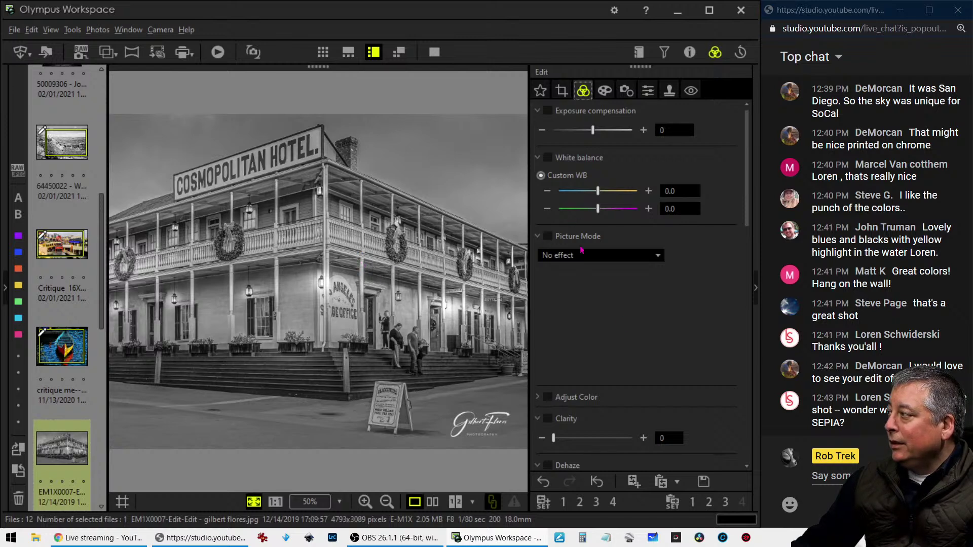
{"action": "scroll", "coordinate": [581, 250], "scroll_direction": "down", "scroll_amount": 5}
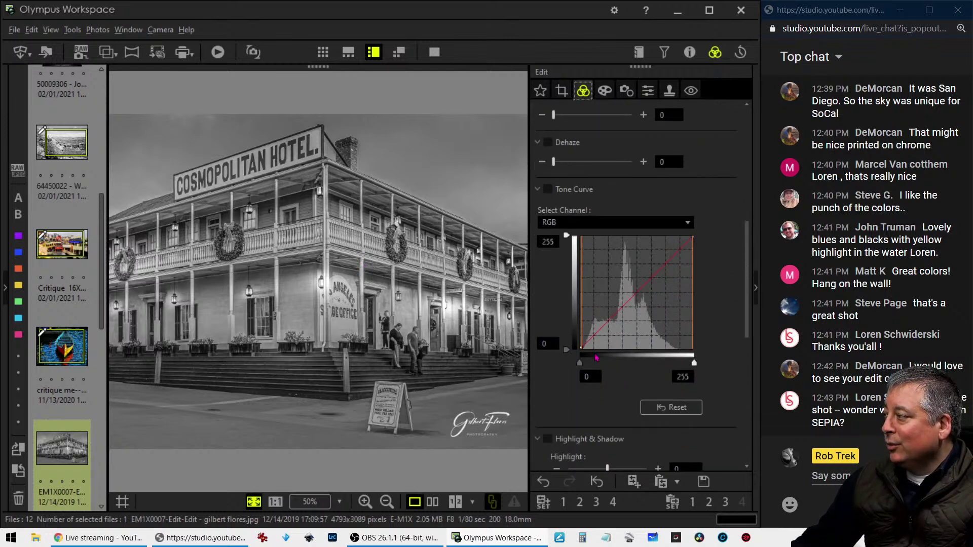
{"action": "left_click_drag", "start_coordinate": [591, 338], "coordinate": [600, 332]}
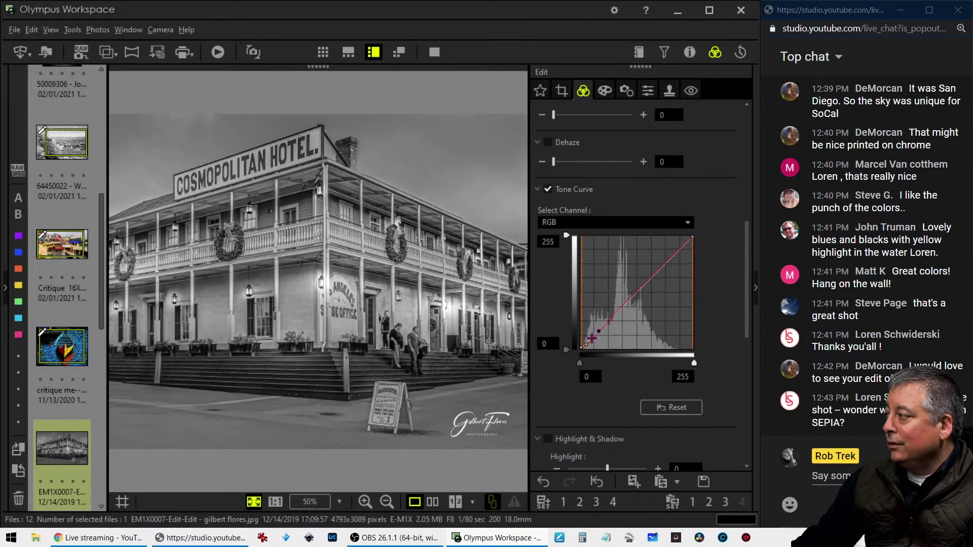
{"action": "left_click", "coordinate": [589, 345]}
{"action": "left_click_drag", "start_coordinate": [590, 345], "coordinate": [590, 345]}
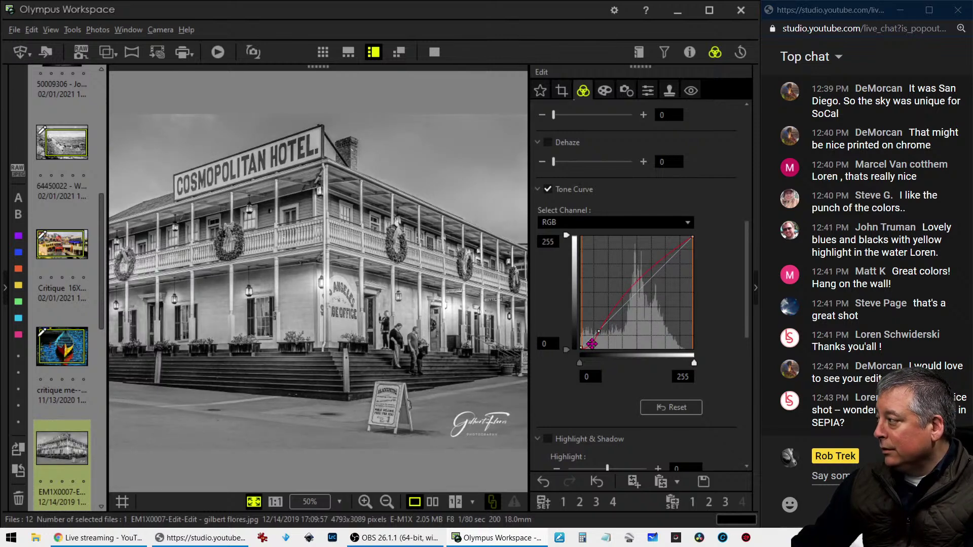
{"action": "left_click_drag", "start_coordinate": [592, 344], "coordinate": [608, 319]}
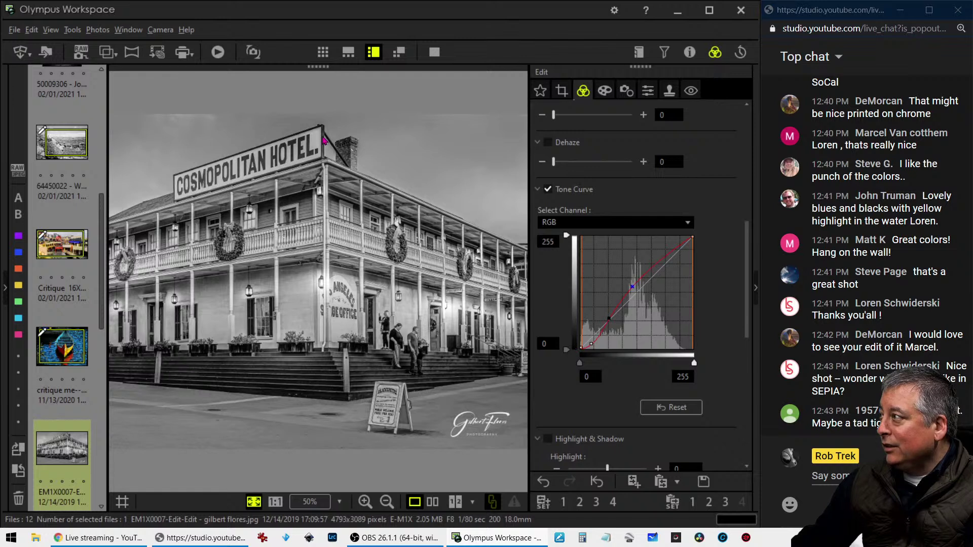
{"action": "left_click", "coordinate": [590, 343]}
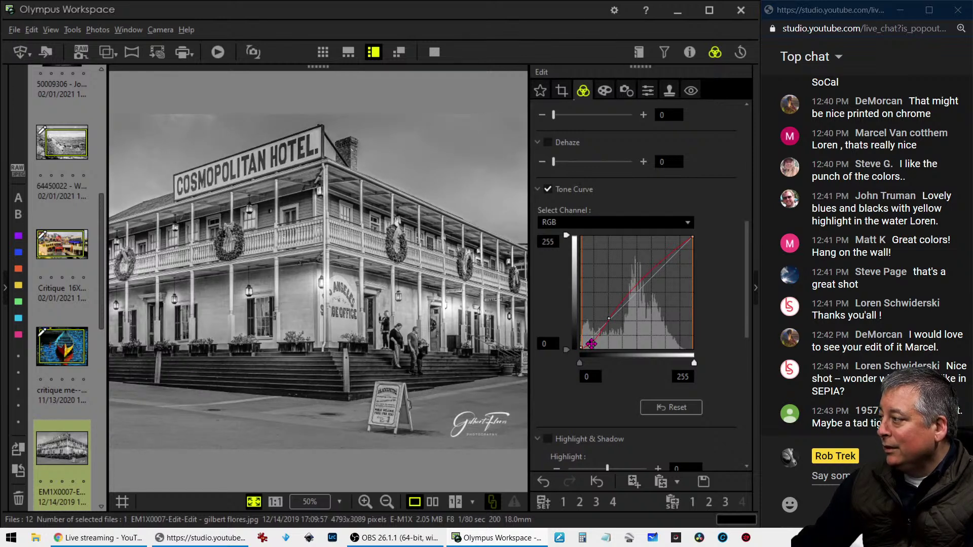
{"action": "left_click_drag", "start_coordinate": [591, 344], "coordinate": [591, 343]}
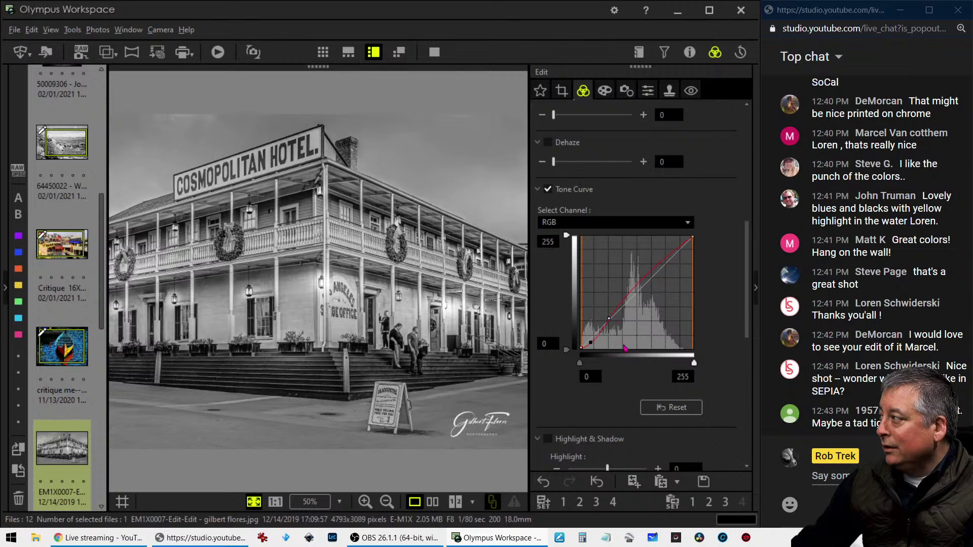
Step: Adjust the hotel photo to Dehaze 19, Clarity 32, Sharpness 5 and vignetting -5
{"action": "left_click_drag", "start_coordinate": [554, 162], "coordinate": [568, 166]}
{"action": "left_click_drag", "start_coordinate": [554, 115], "coordinate": [628, 135]}
{"action": "left_click", "coordinate": [647, 91]}
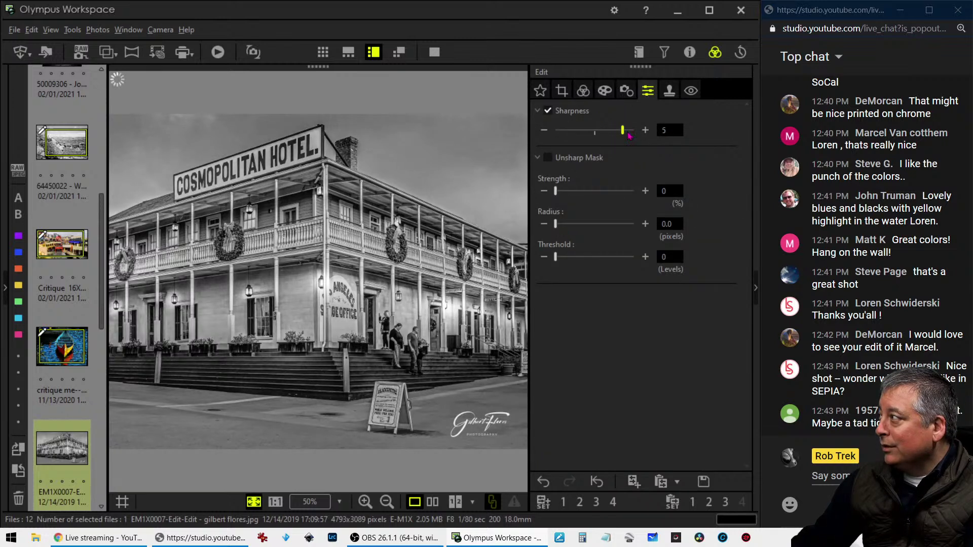
{"action": "left_click", "coordinate": [604, 93]}
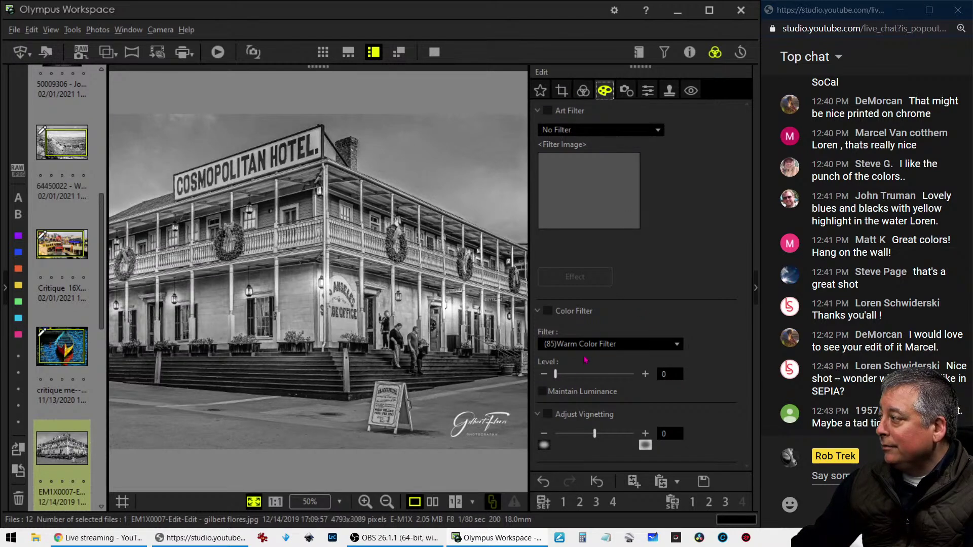
{"action": "left_click_drag", "start_coordinate": [595, 433], "coordinate": [592, 434]}
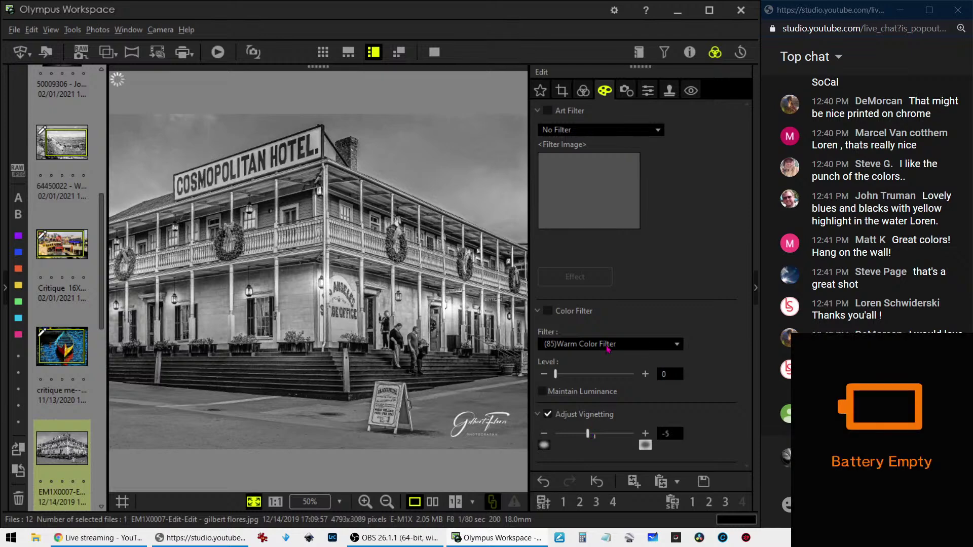
Step: Raise the midtones further on the hotel photo's RGB tone curve and compare the edit side by side with the original in full screen
{"action": "left_click", "coordinate": [583, 91]}
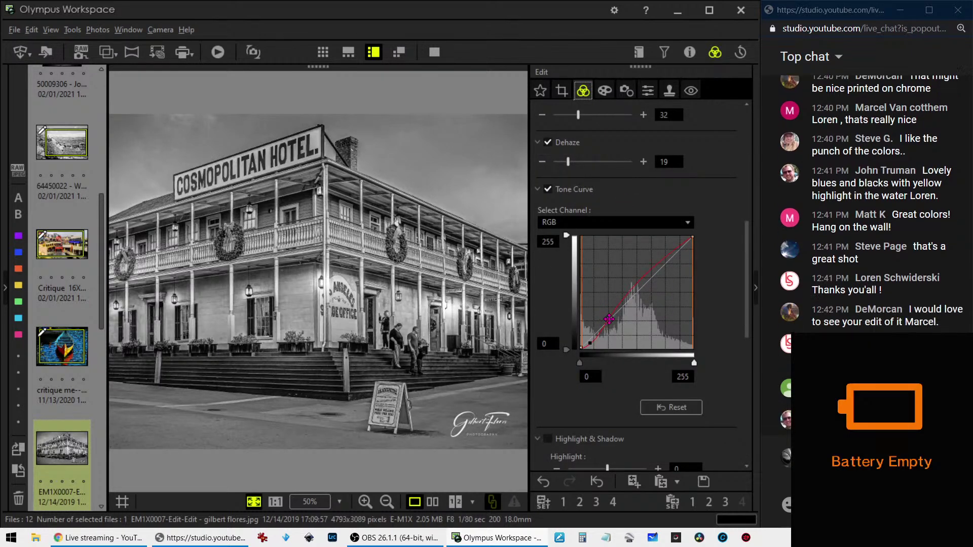
{"action": "left_click_drag", "start_coordinate": [605, 320], "coordinate": [627, 289]}
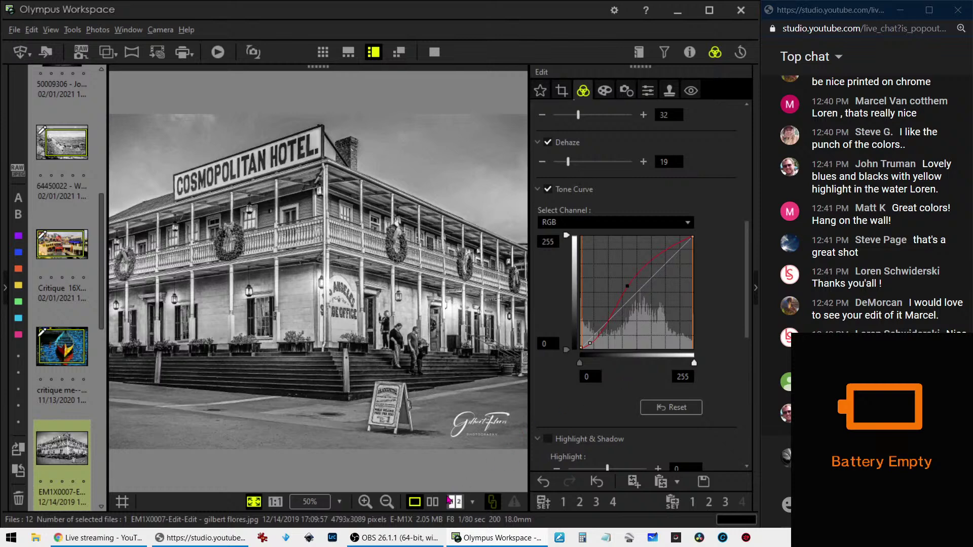
{"action": "left_click", "coordinate": [433, 502]}
{"action": "left_click", "coordinate": [432, 53]}
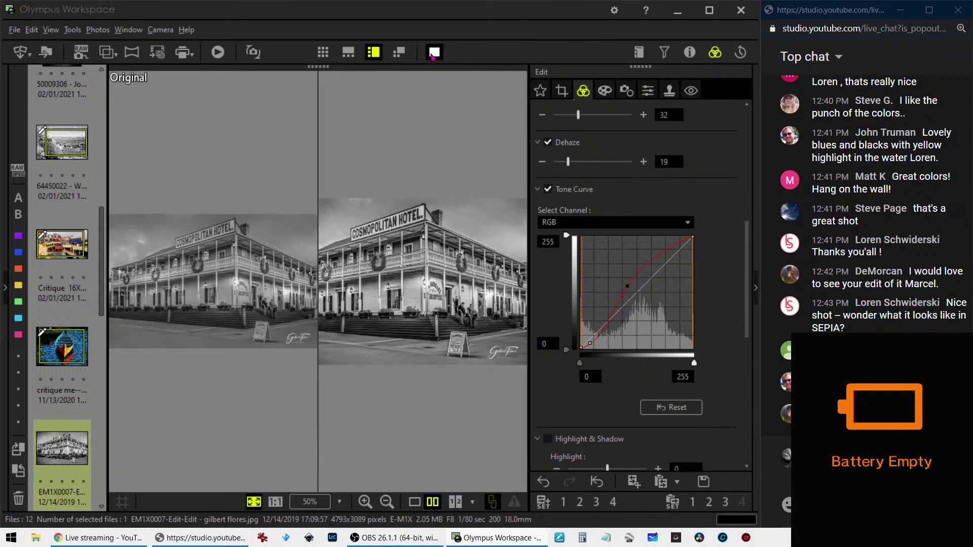
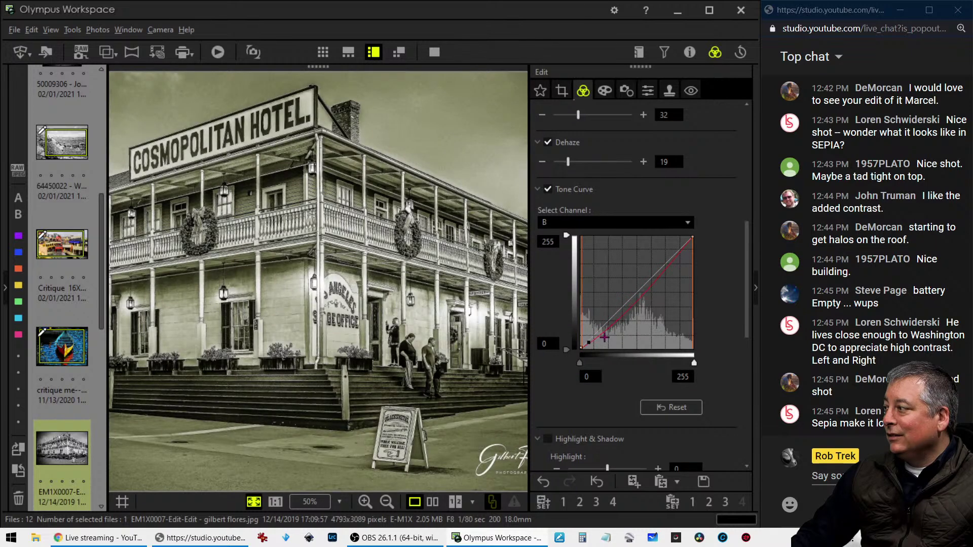
Step: Bring the hotel photo's blue-channel tone curve back near the diagonal for a subtler tint, and compare the edit with the original in full screen
{"action": "mouse_move", "coordinate": [604, 337]}
{"action": "left_mouse_down"}
{"action": "mouse_move", "coordinate": [607, 326]}
{"action": "mouse_move", "coordinate": [593, 343]}
{"action": "mouse_move", "coordinate": [608, 327]}
{"action": "left_mouse_up"}
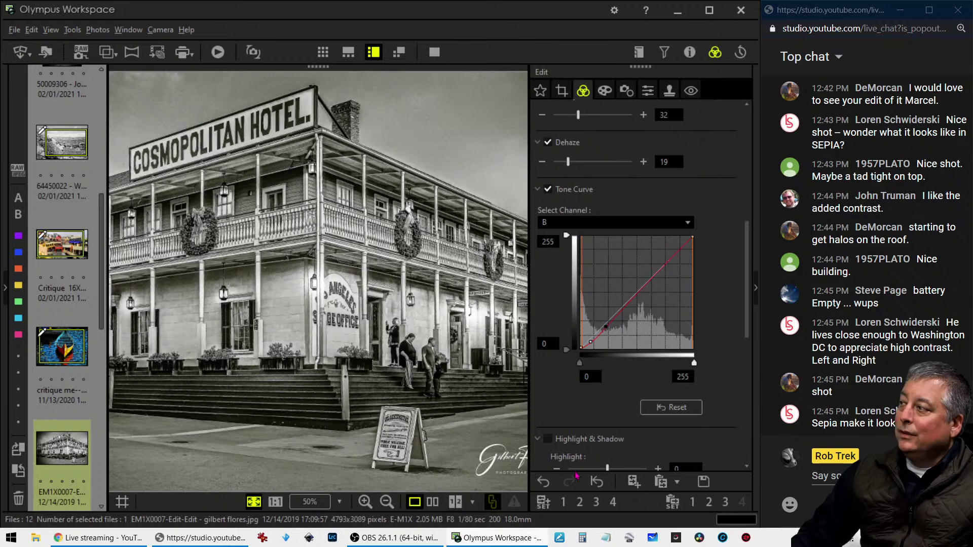
{"action": "left_click", "coordinate": [433, 502]}
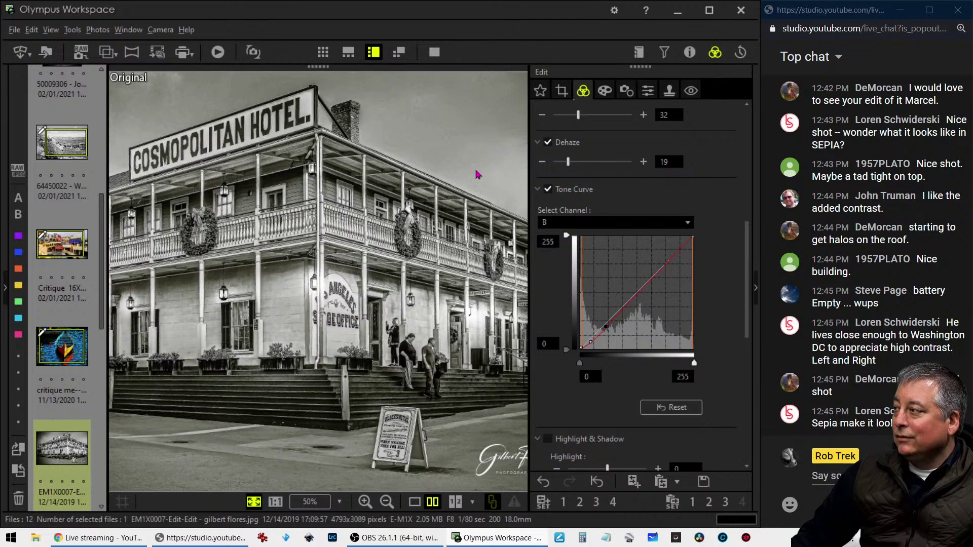
{"action": "left_click", "coordinate": [435, 52]}
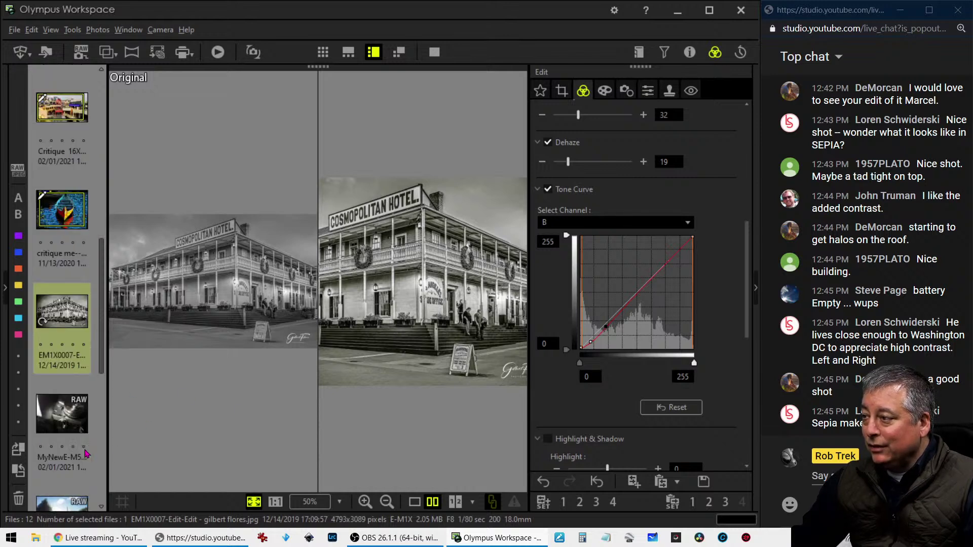
Step: Open the RAW close-up of the E-M5 II camera in single view, examine it enlarged without the editing controls, and check its shooting properties
{"action": "scroll", "coordinate": [86, 451], "scroll_direction": "down", "scroll_amount": 2}
{"action": "left_click", "coordinate": [80, 434]}
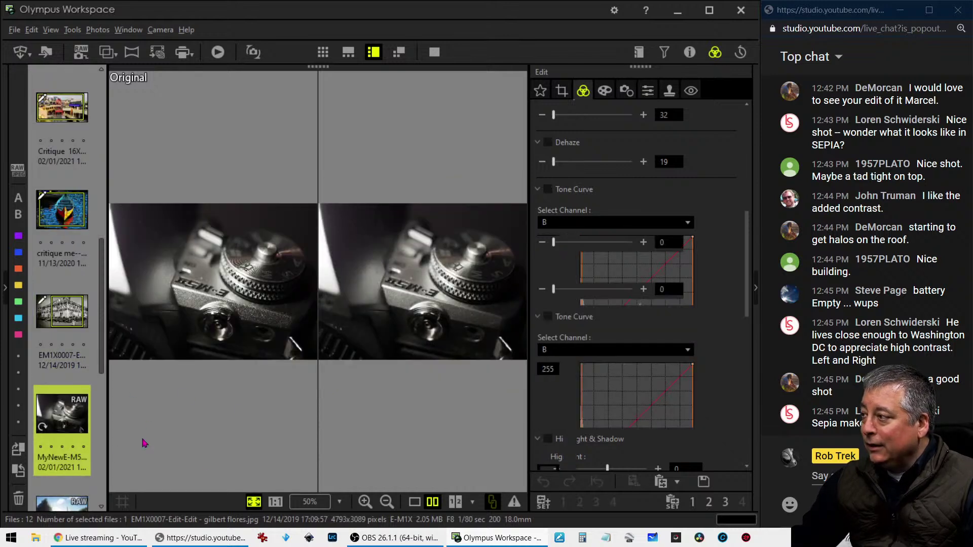
{"action": "left_click", "coordinate": [415, 502]}
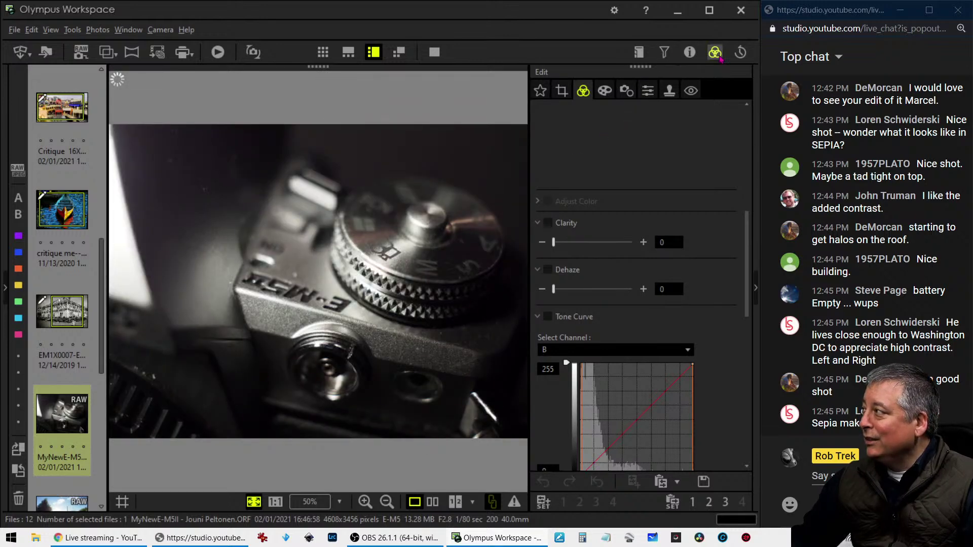
{"action": "left_click", "coordinate": [715, 52]}
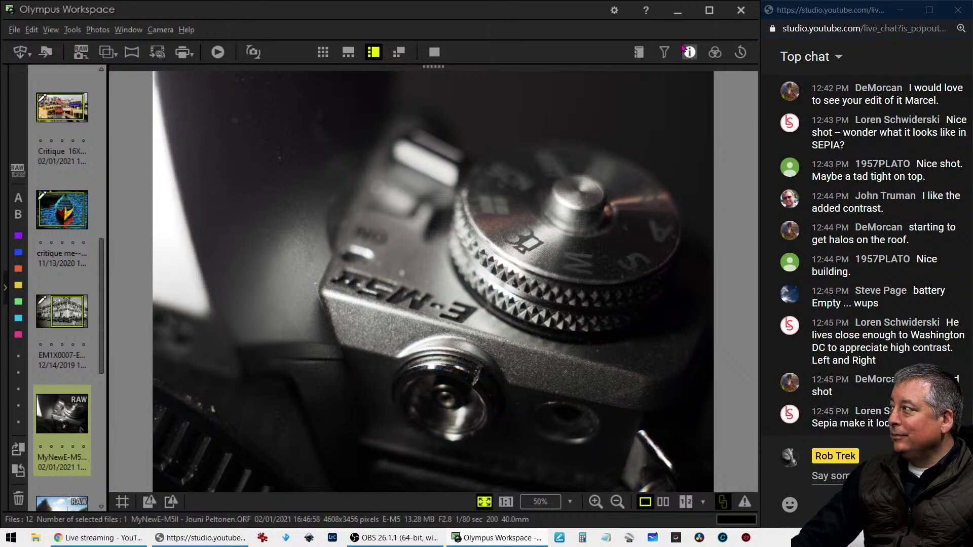
{"action": "left_click", "coordinate": [713, 53]}
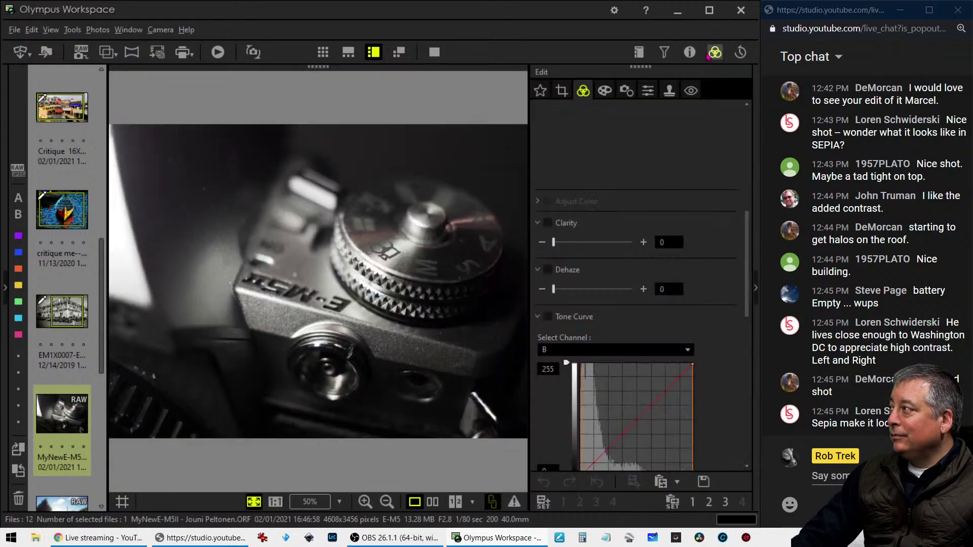
{"action": "left_click", "coordinate": [690, 52]}
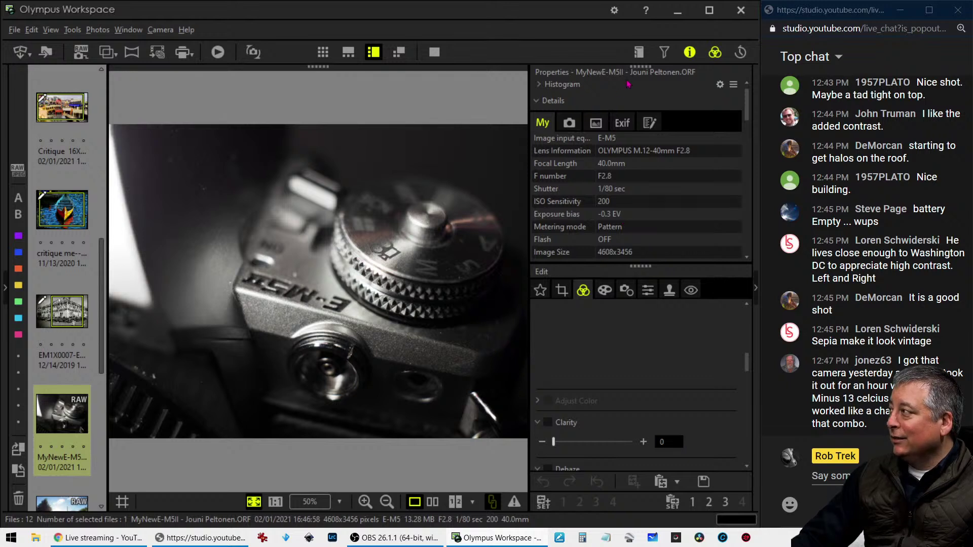
{"action": "left_click", "coordinate": [688, 52]}
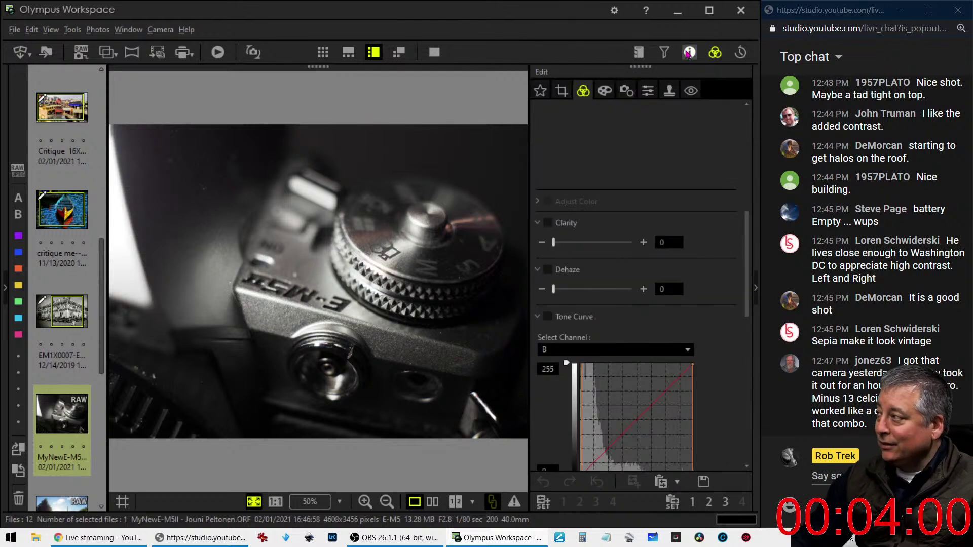
Step: Set the picture mode of the E-M5 II camera close-up to Monotone
{"action": "scroll", "coordinate": [613, 184], "scroll_direction": "up", "scroll_amount": 10}
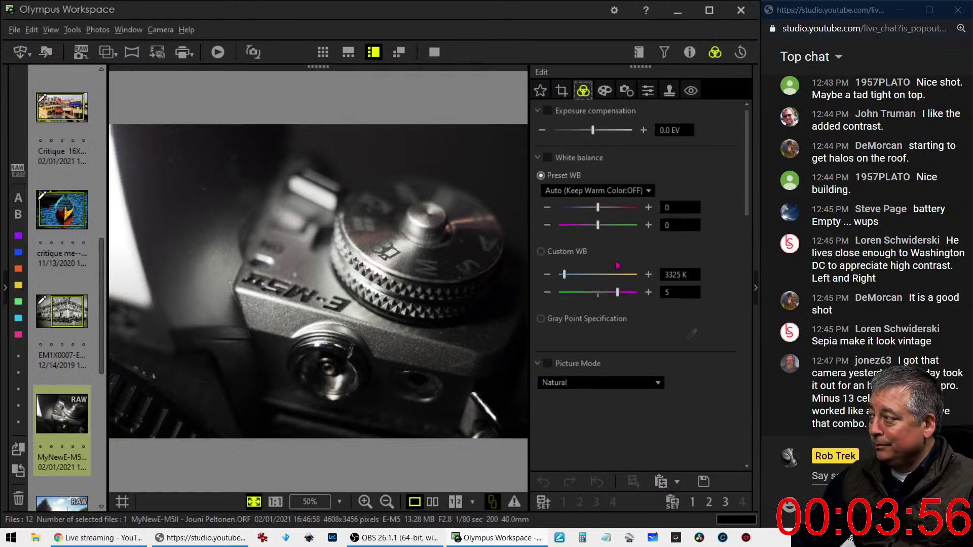
{"action": "left_click", "coordinate": [603, 383]}
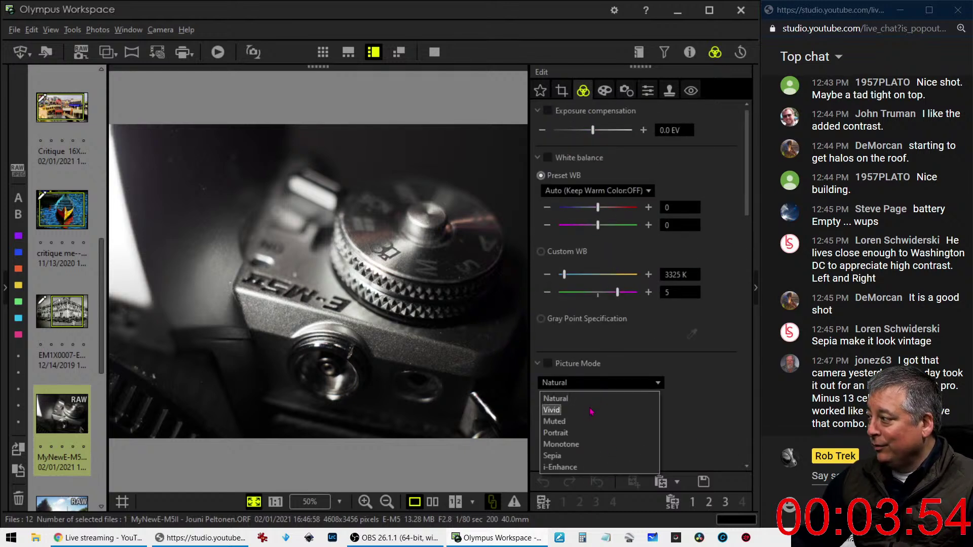
{"action": "left_click", "coordinate": [590, 446]}
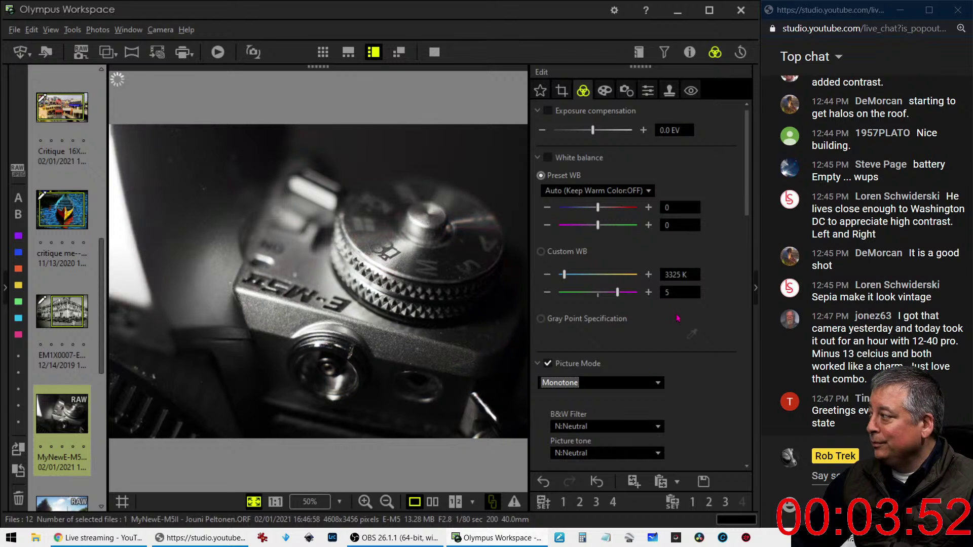
Step: Set the camera close-up's Dehaze to 100, Clarity to 42 and Sharpness to 2.0
{"action": "scroll", "coordinate": [686, 357], "scroll_direction": "down", "scroll_amount": 3}
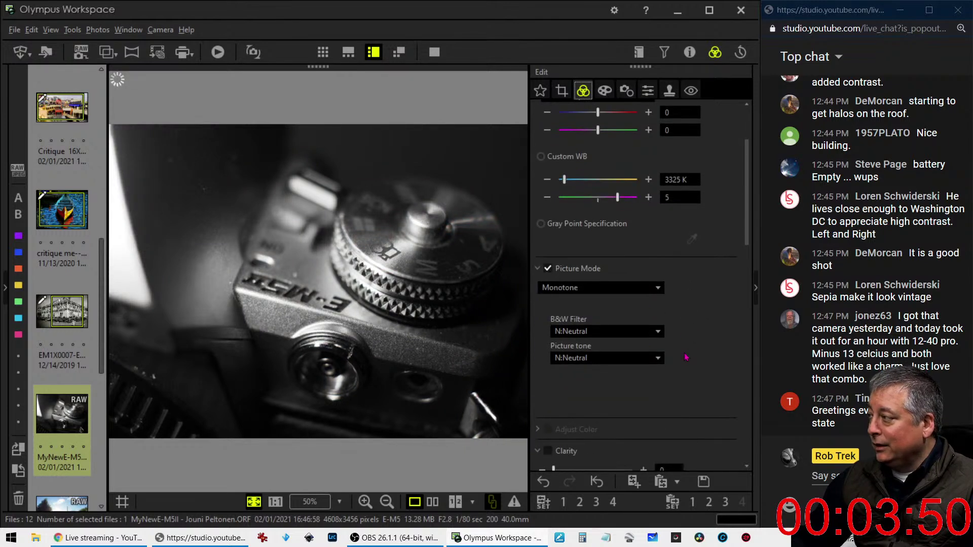
{"action": "scroll", "coordinate": [686, 357], "scroll_direction": "down", "scroll_amount": 8}
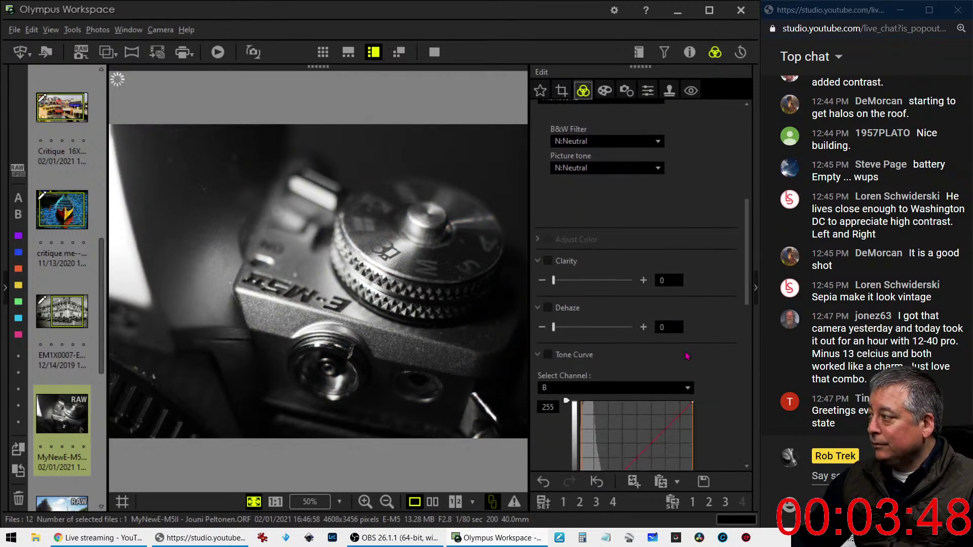
{"action": "scroll", "coordinate": [686, 352], "scroll_direction": "down", "scroll_amount": 3}
{"action": "scroll", "coordinate": [686, 350], "scroll_direction": "up", "scroll_amount": 2}
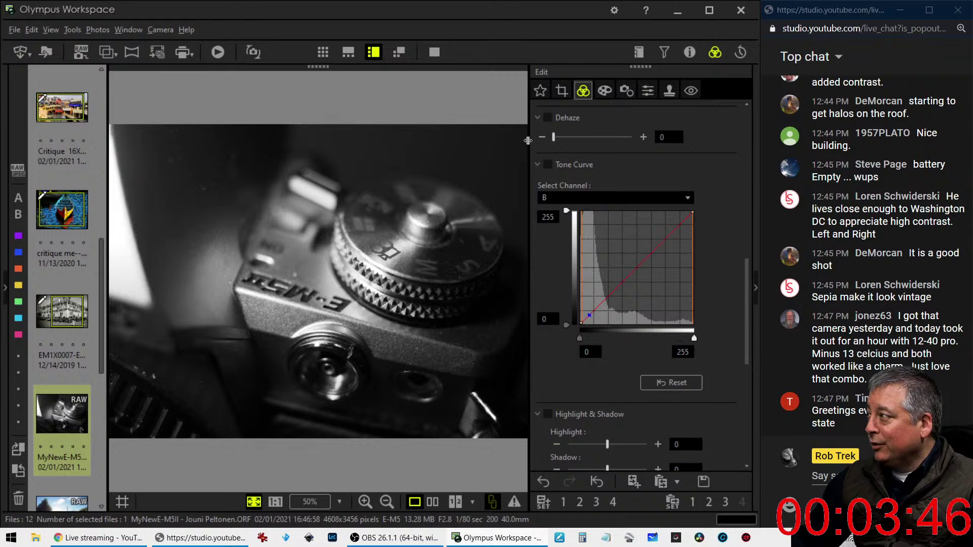
{"action": "scroll", "coordinate": [557, 143], "scroll_direction": "up", "scroll_amount": 8}
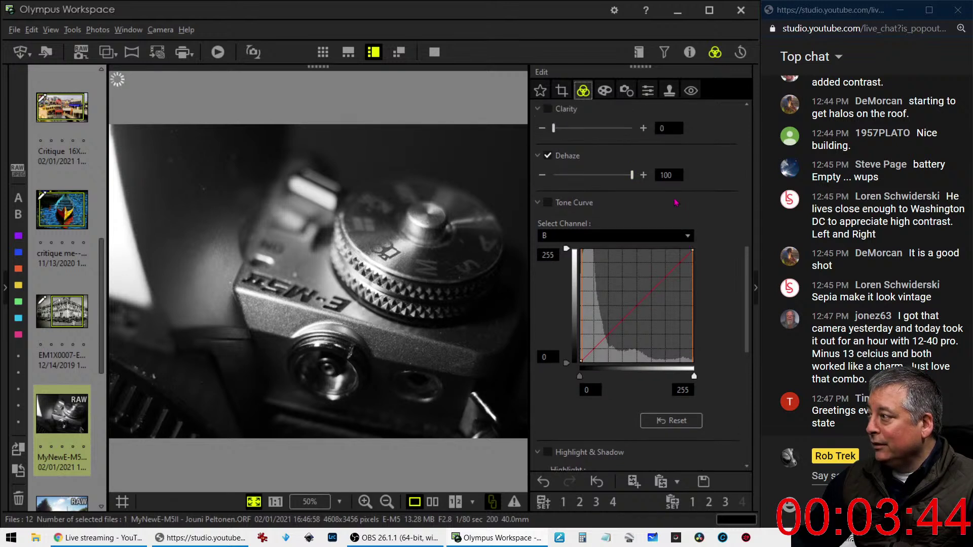
{"action": "left_click_drag", "start_coordinate": [565, 138], "coordinate": [589, 133]}
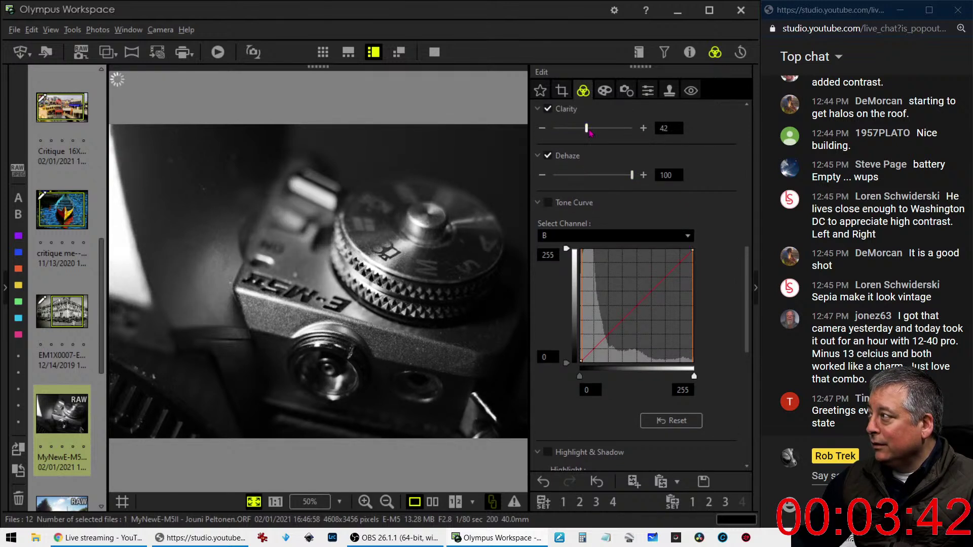
{"action": "left_click", "coordinate": [645, 93]}
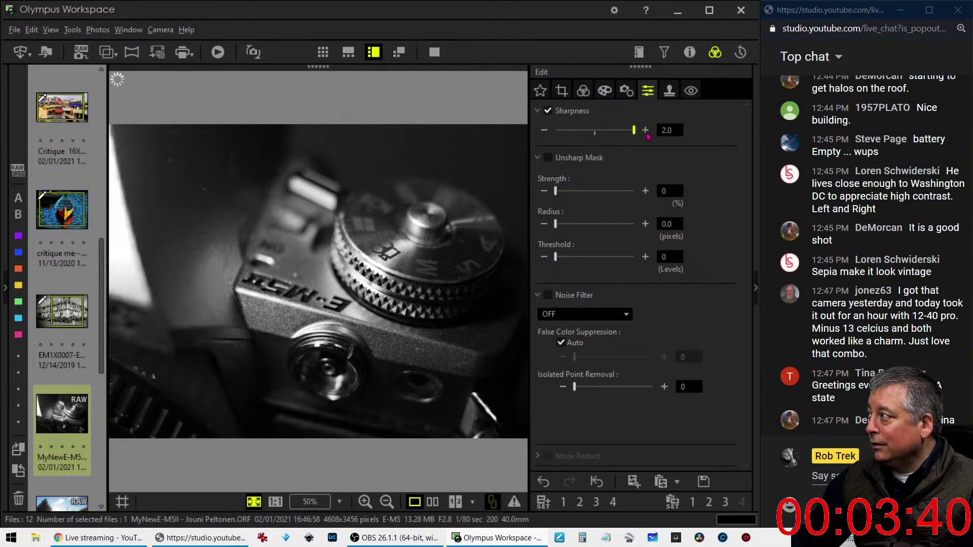
Step: Reset a trial dip in the blue-channel tone curve, and shape the RGB curve with lowered deep shadows and raised midtones
{"action": "left_click", "coordinate": [582, 91]}
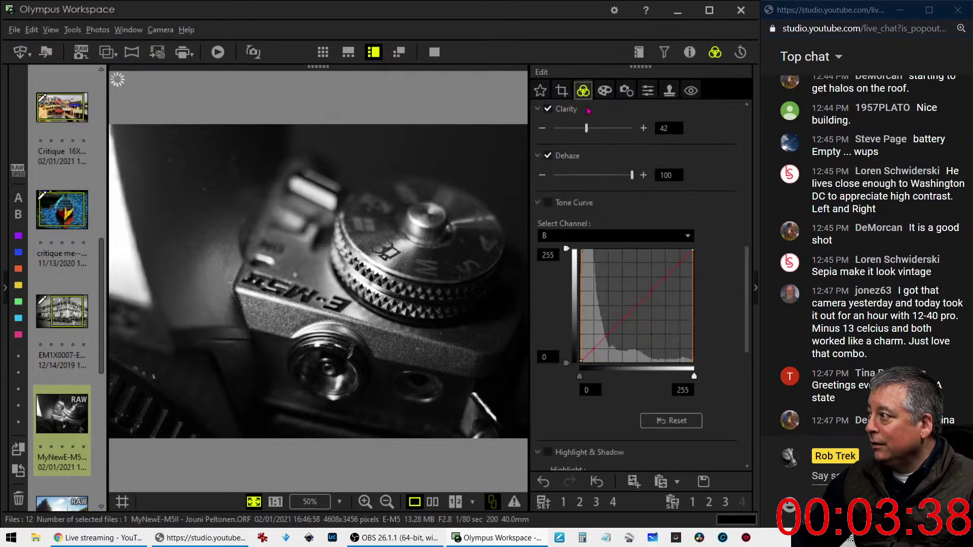
{"action": "scroll", "coordinate": [685, 303], "scroll_direction": "down", "scroll_amount": 2}
{"action": "left_click_drag", "start_coordinate": [591, 292], "coordinate": [593, 300]}
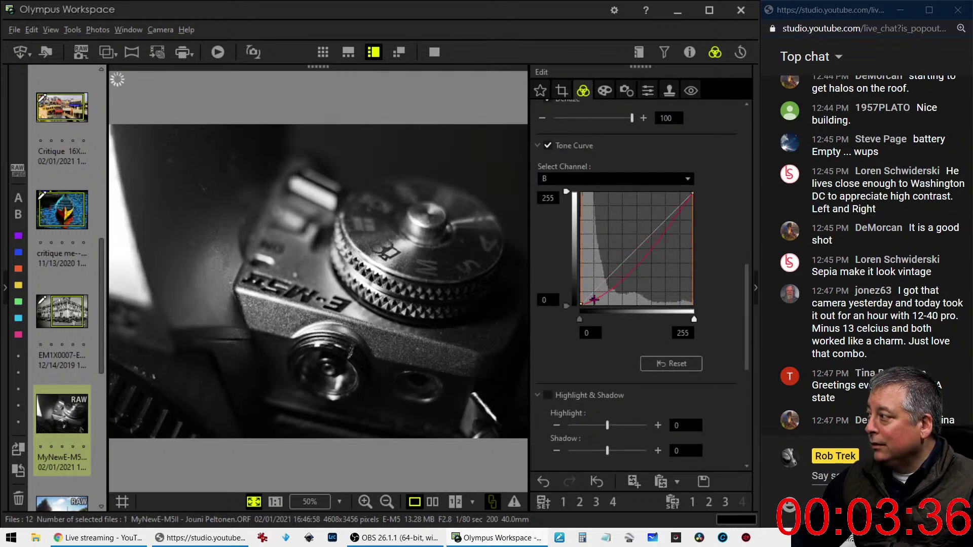
{"action": "left_click", "coordinate": [671, 363]}
{"action": "left_click", "coordinate": [589, 179]}
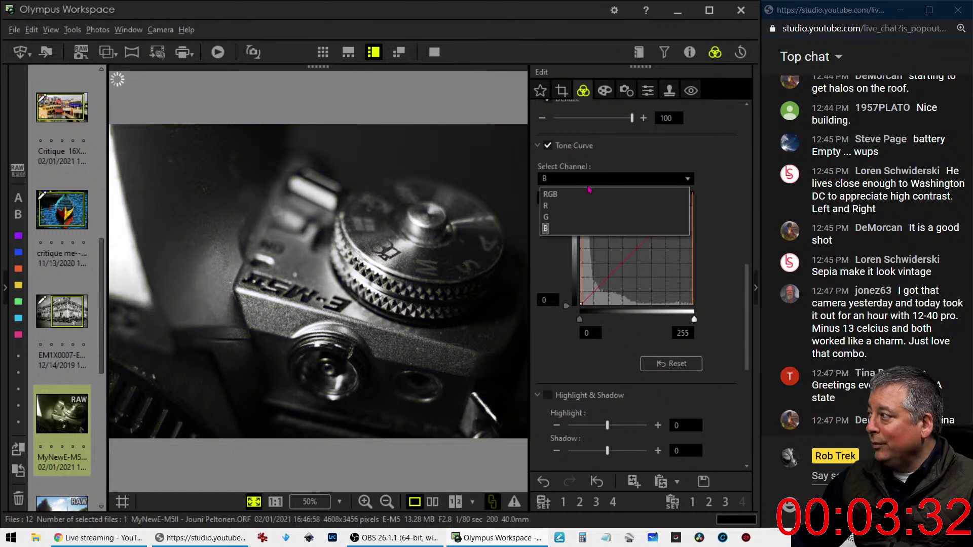
{"action": "left_click", "coordinate": [550, 195]}
{"action": "left_click_drag", "start_coordinate": [592, 295], "coordinate": [606, 272]}
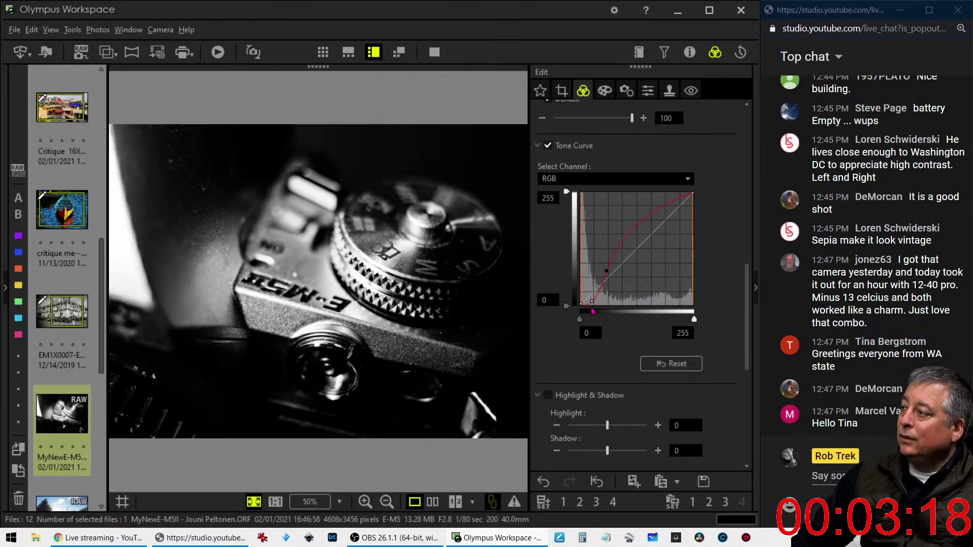
Step: Try a 1:1 crop on the camera close-up, and settle on a 5:4 crop of 4109 x 3285 pixels that cuts out the bright strip beside the camera
{"action": "left_click", "coordinate": [562, 93]}
{"action": "left_click", "coordinate": [592, 161]}
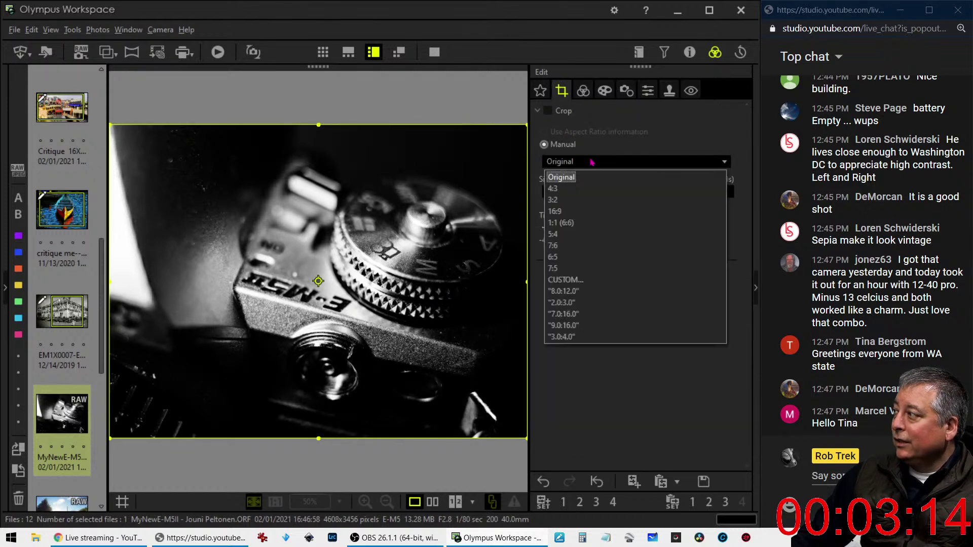
{"action": "left_click", "coordinate": [563, 223]}
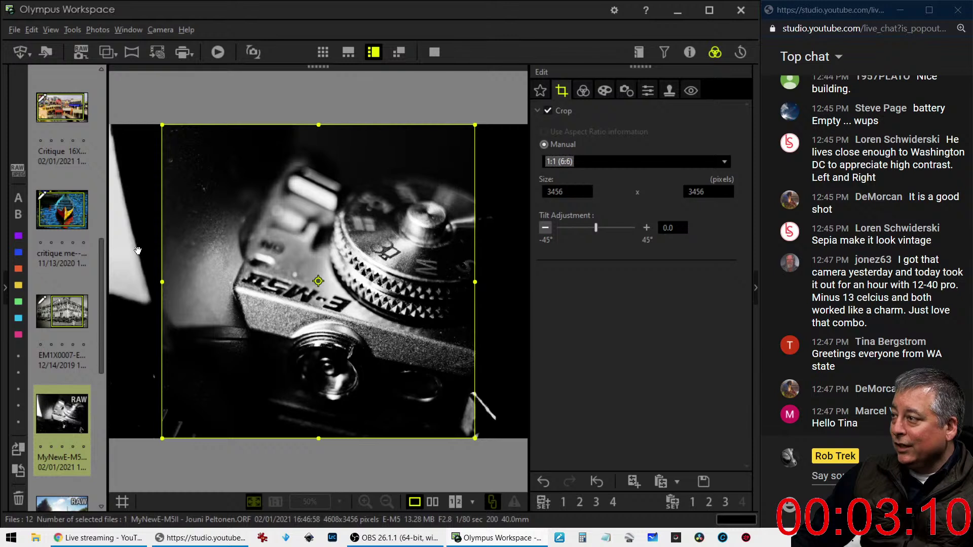
{"action": "left_click", "coordinate": [584, 162]}
{"action": "left_click", "coordinate": [554, 234]}
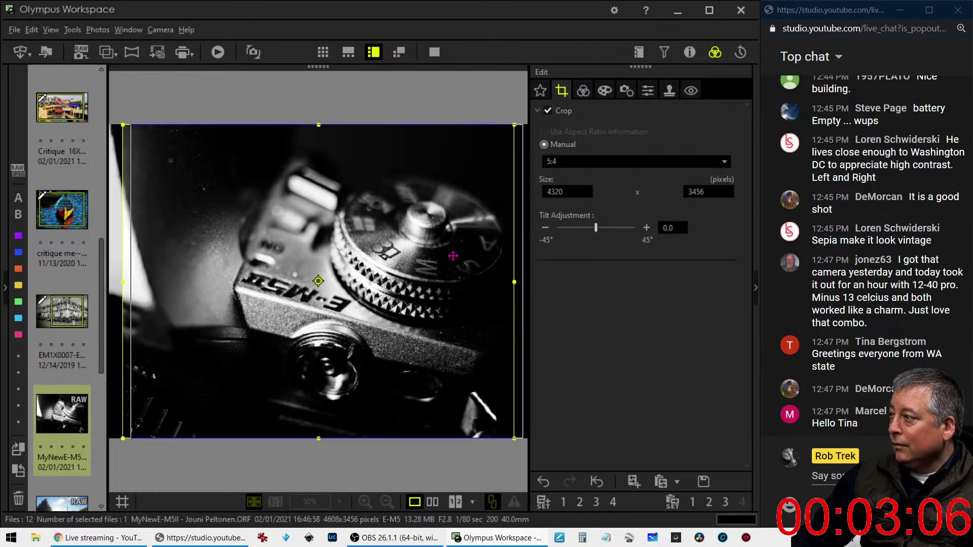
{"action": "left_click_drag", "start_coordinate": [135, 281], "coordinate": [150, 287]}
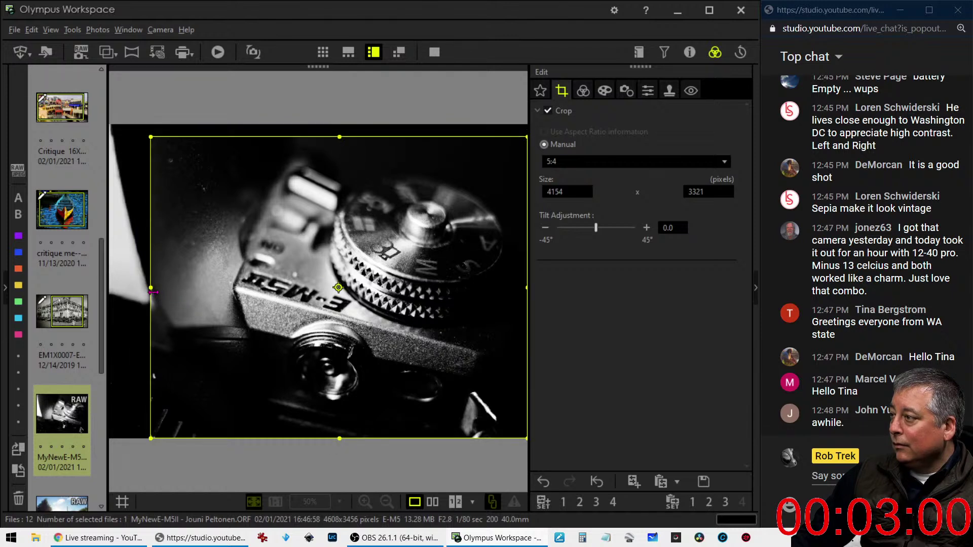
{"action": "left_click_drag", "start_coordinate": [153, 294], "coordinate": [157, 291]}
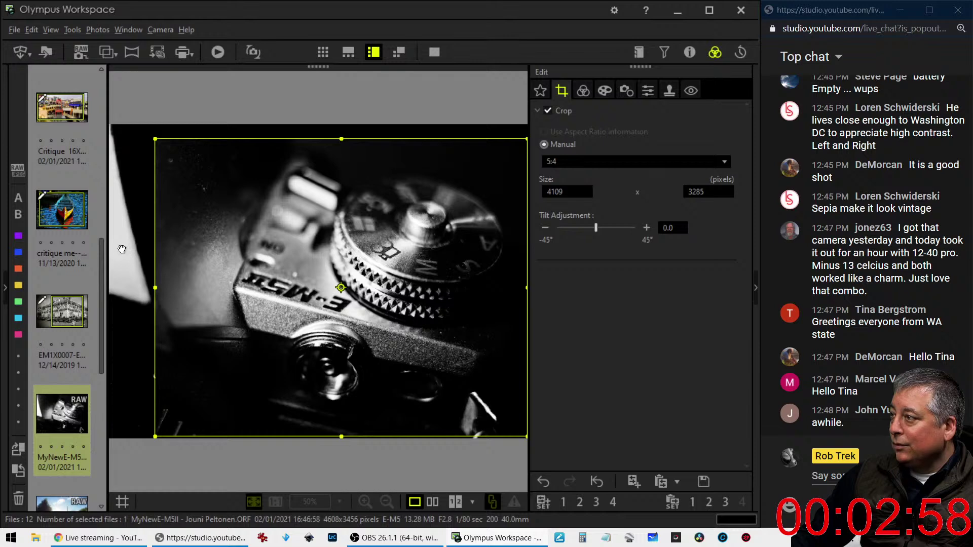
Step: Raise the highlights of the camera close-up's blue-channel tone curve slightly and anchor its shadows near the diagonal for a cool tint
{"action": "left_click", "coordinate": [582, 91]}
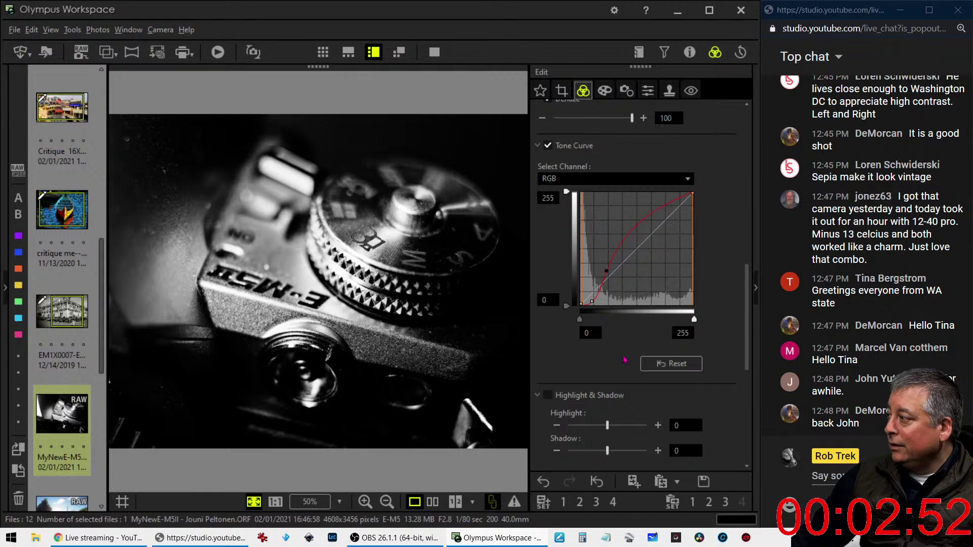
{"action": "left_click", "coordinate": [614, 180]}
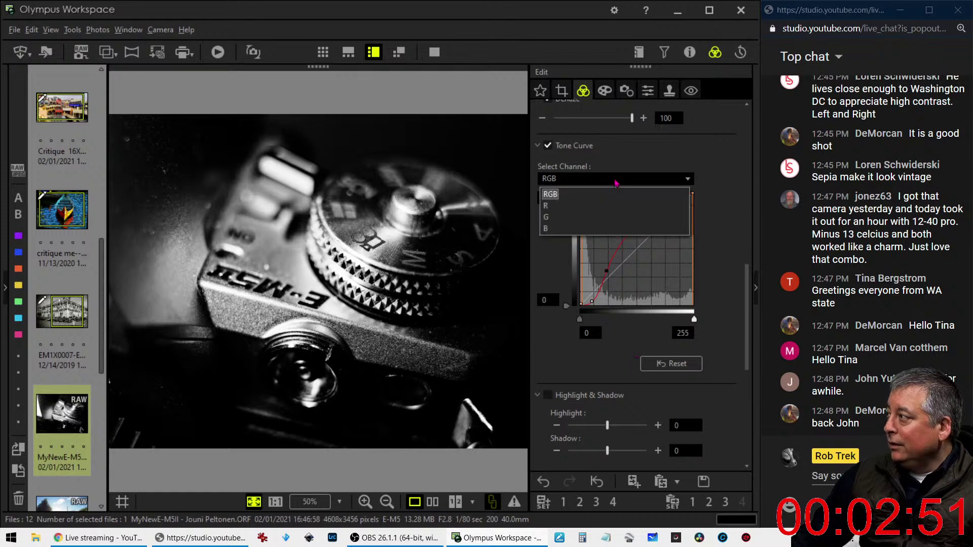
{"action": "left_click", "coordinate": [596, 229]}
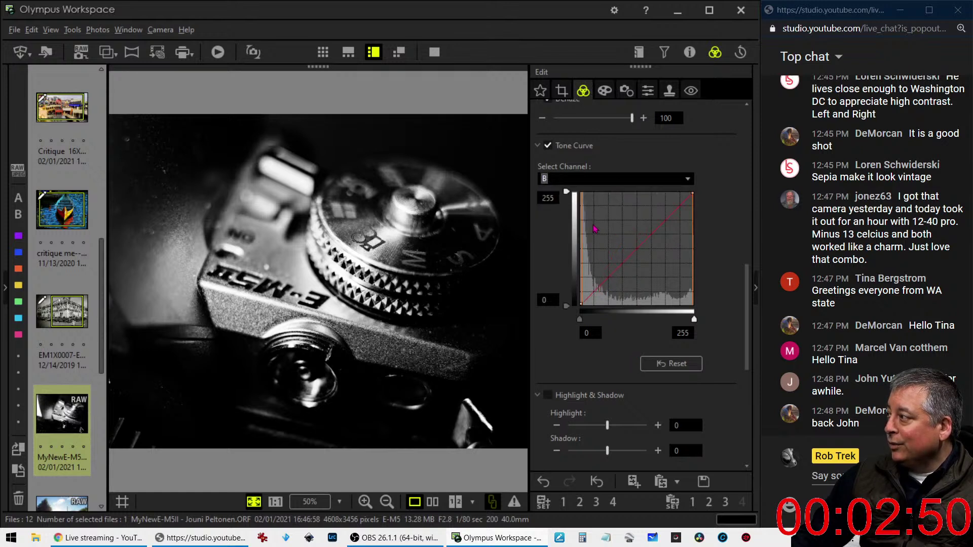
{"action": "left_click", "coordinate": [670, 213]}
{"action": "left_click_drag", "start_coordinate": [670, 213], "coordinate": [670, 211]}
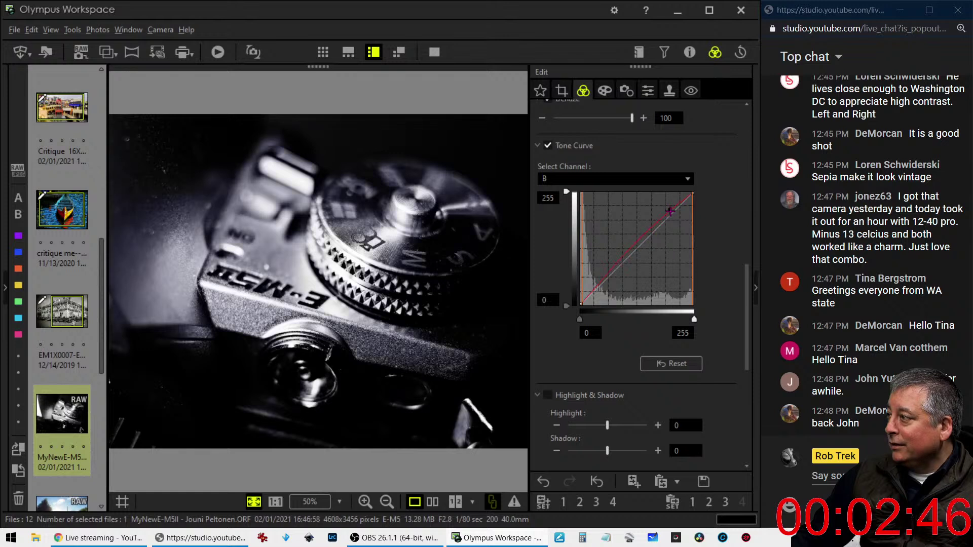
{"action": "left_click", "coordinate": [593, 290]}
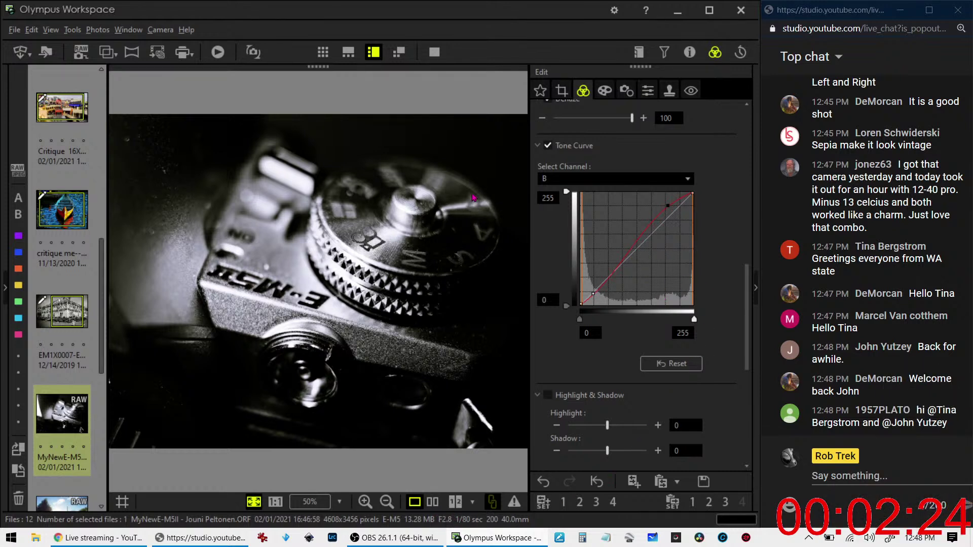
Step: Compare the edited camera close-up side by side with the original in full screen, and return to single view
{"action": "left_click", "coordinate": [433, 502]}
{"action": "left_click", "coordinate": [434, 52]}
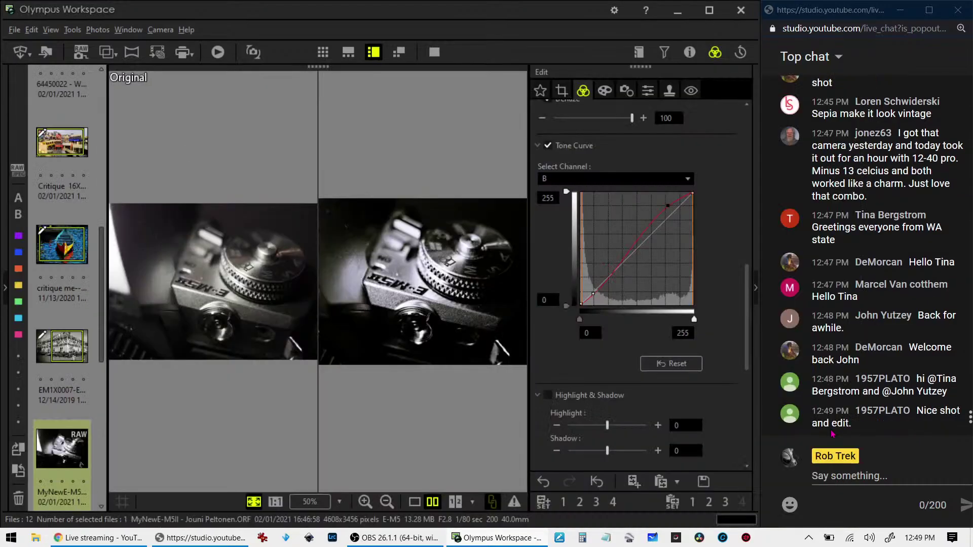
{"action": "left_click", "coordinate": [415, 504]}
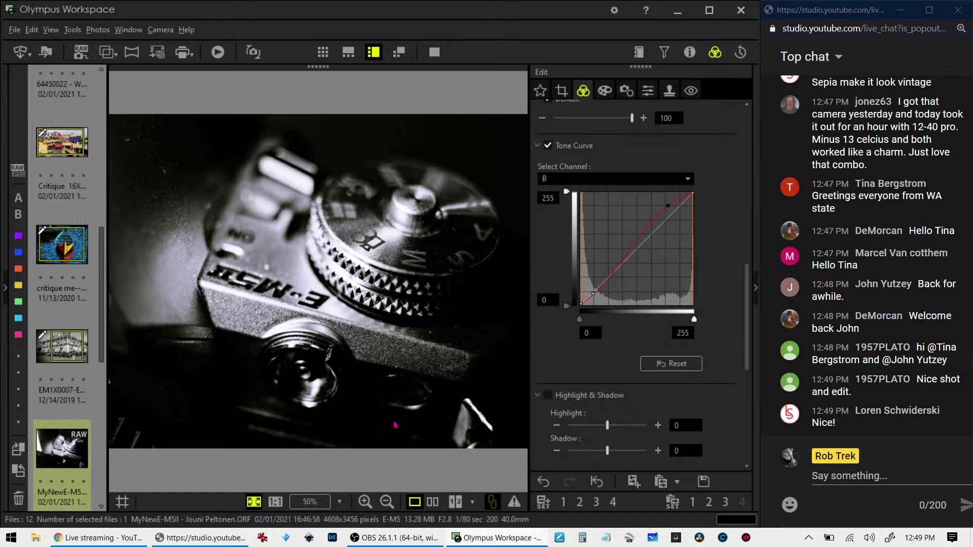
Step: Open the RAW photo of the train beside the brick path and review its shooting properties
{"action": "scroll", "coordinate": [75, 429], "scroll_direction": "down", "scroll_amount": 3}
{"action": "left_click", "coordinate": [79, 413]}
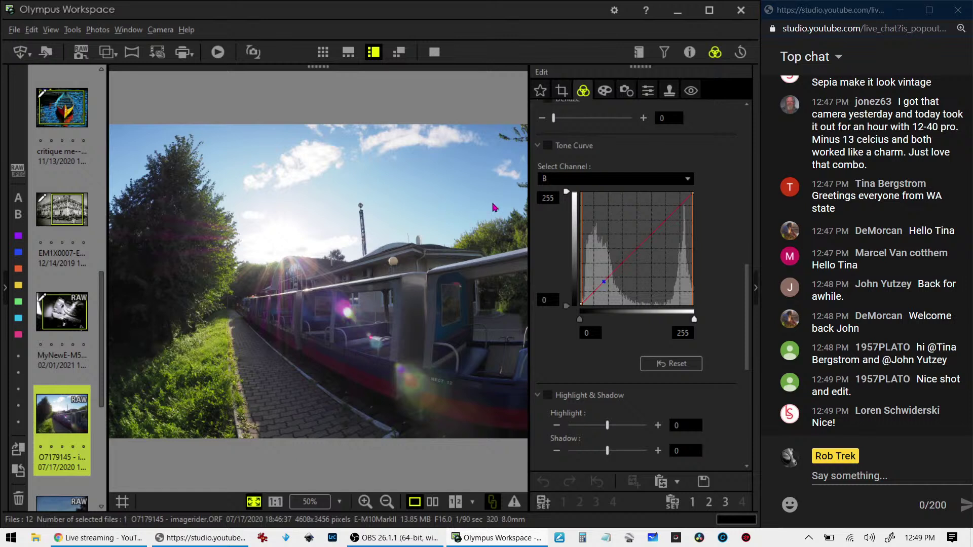
{"action": "left_click", "coordinate": [689, 52]}
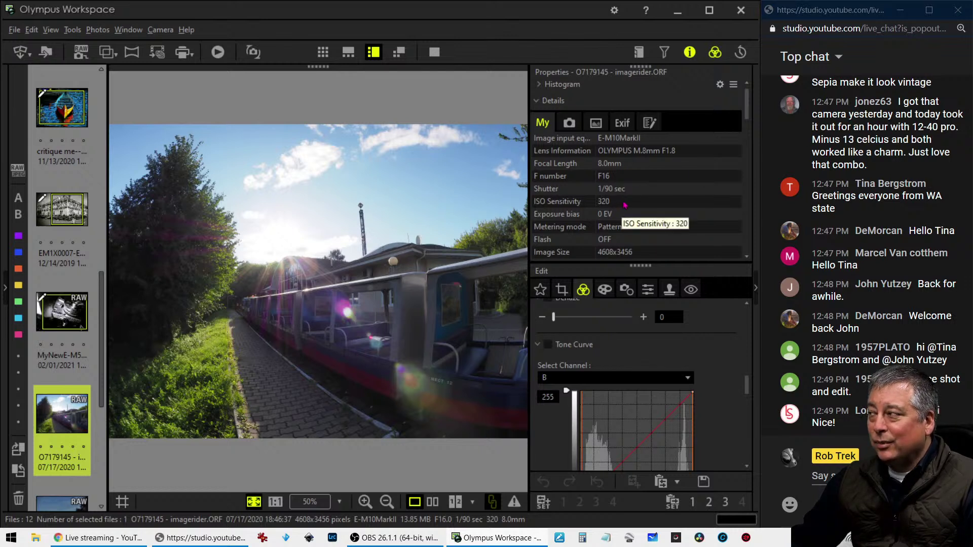
{"action": "scroll", "coordinate": [626, 206], "scroll_direction": "down", "scroll_amount": 3}
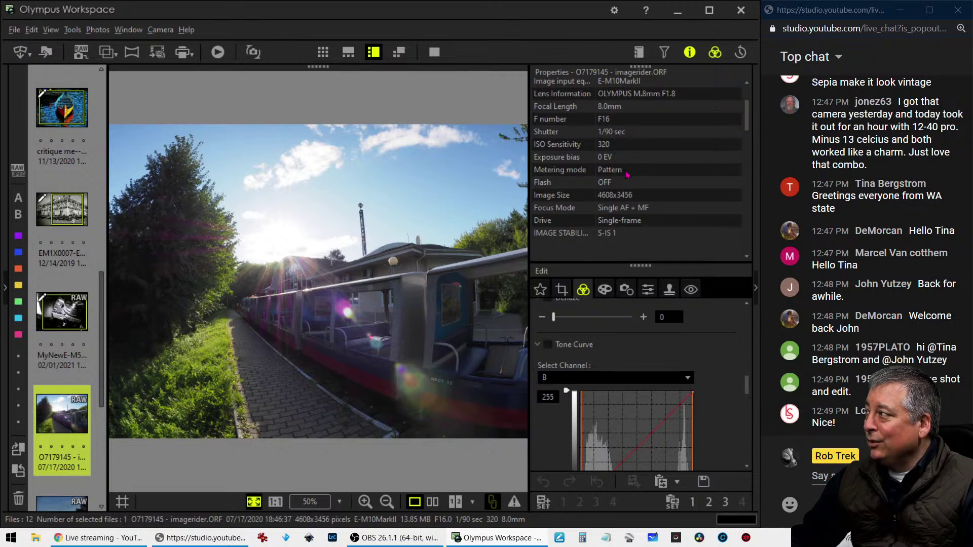
{"action": "scroll", "coordinate": [628, 175], "scroll_direction": "up", "scroll_amount": 3}
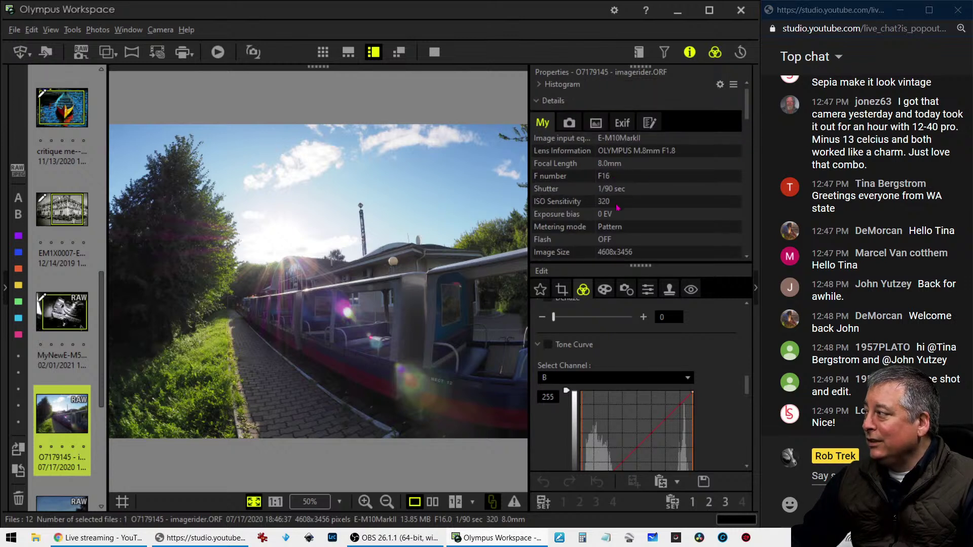
{"action": "left_click", "coordinate": [689, 53]}
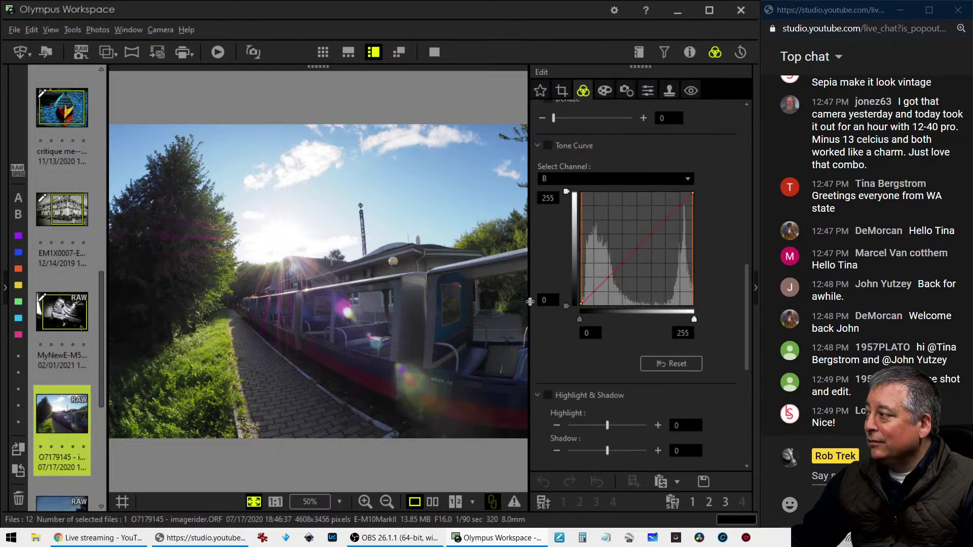
Step: Enlarge the image area and apply Fisheye Correction to the train photo
{"action": "left_click_drag", "start_coordinate": [530, 302], "coordinate": [561, 301]}
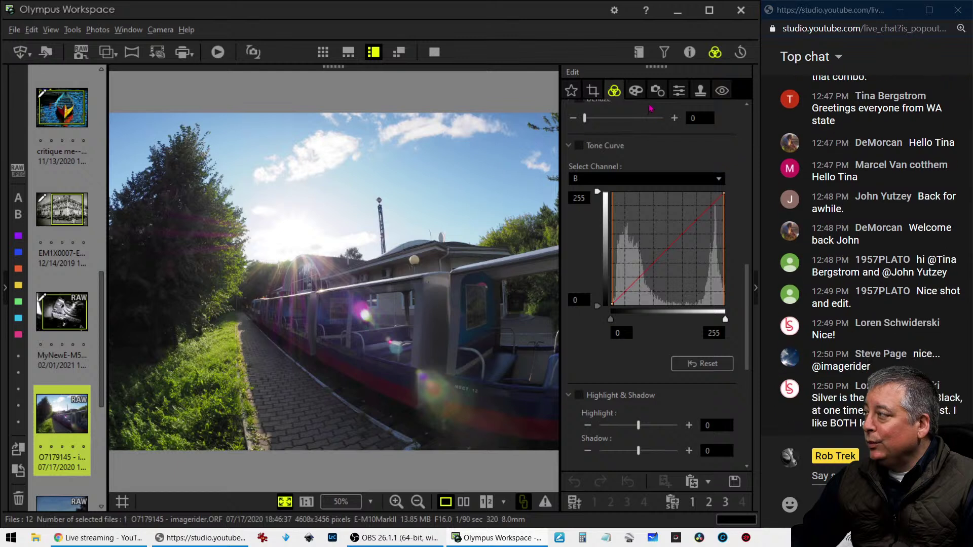
{"action": "left_click", "coordinate": [636, 92]}
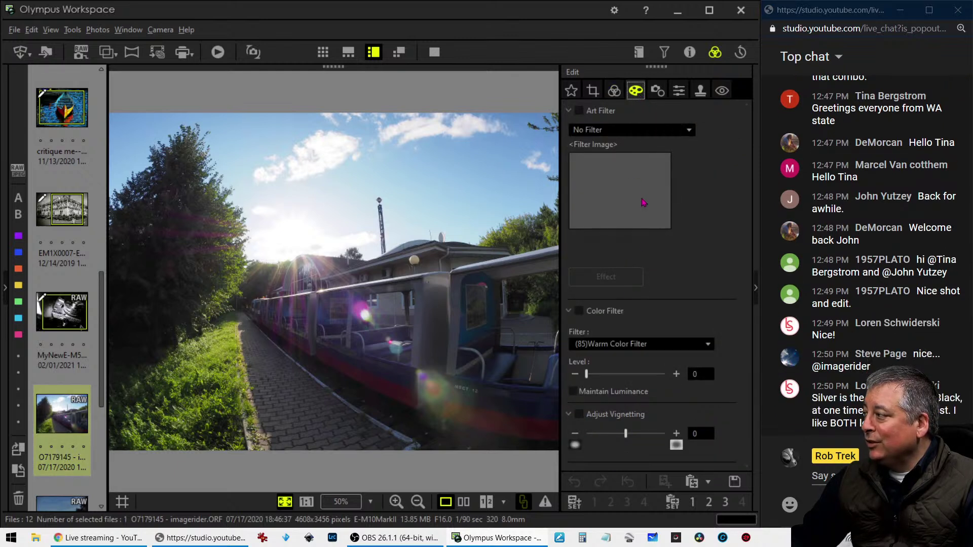
{"action": "left_click", "coordinate": [657, 91]}
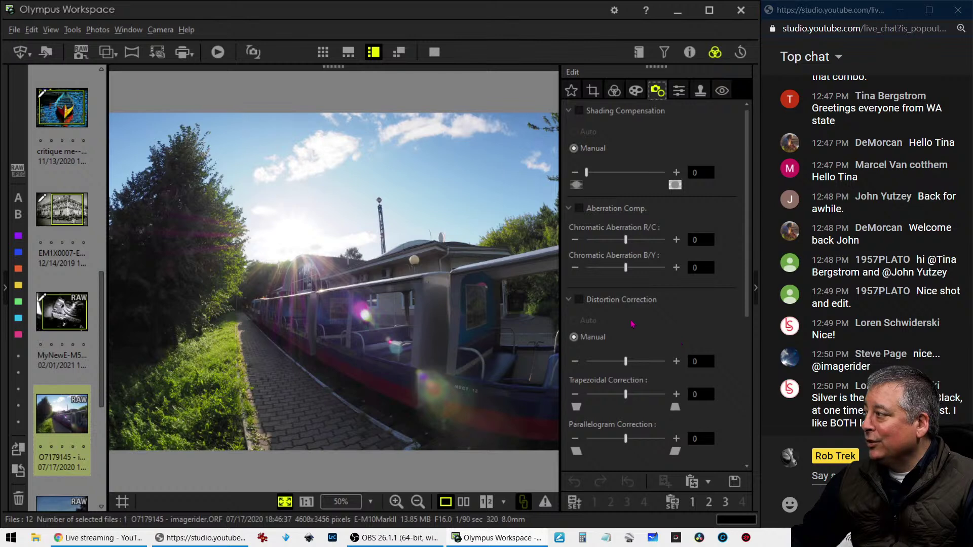
{"action": "scroll", "coordinate": [632, 325], "scroll_direction": "down", "scroll_amount": 5}
{"action": "left_click", "coordinate": [633, 303]}
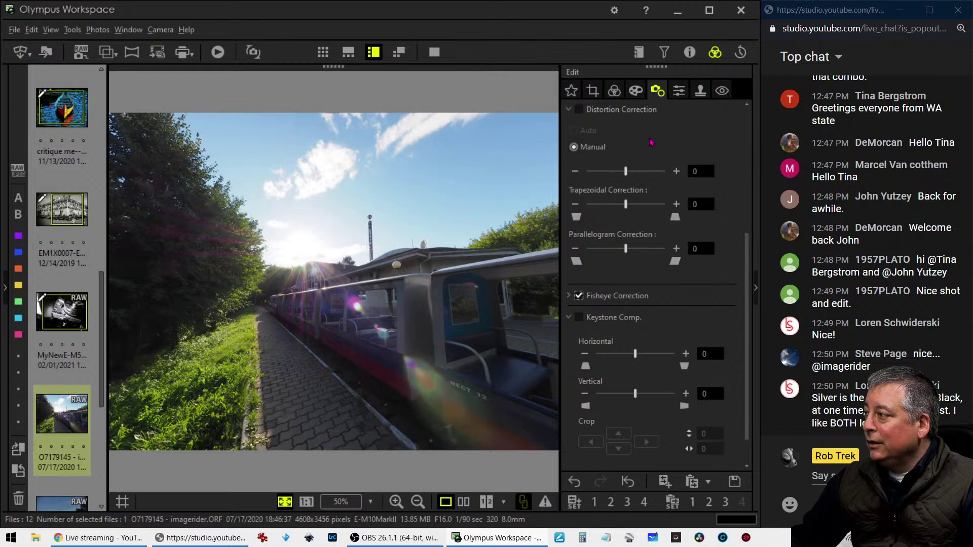
Step: Straighten the train photo by setting the crop's tilt adjustment to 1.3°
{"action": "left_click", "coordinate": [593, 91]}
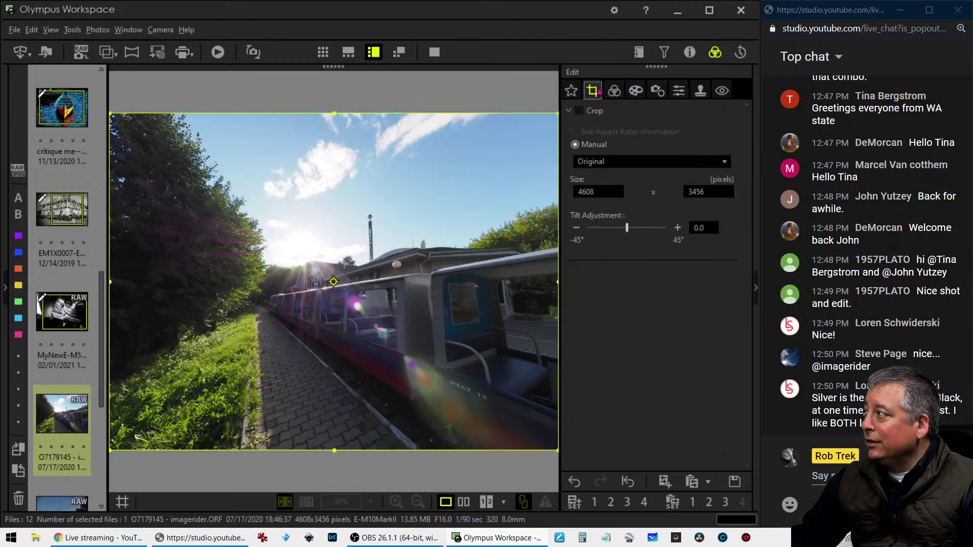
{"action": "left_click", "coordinate": [678, 228]}
{"action": "left_click", "coordinate": [678, 228]}
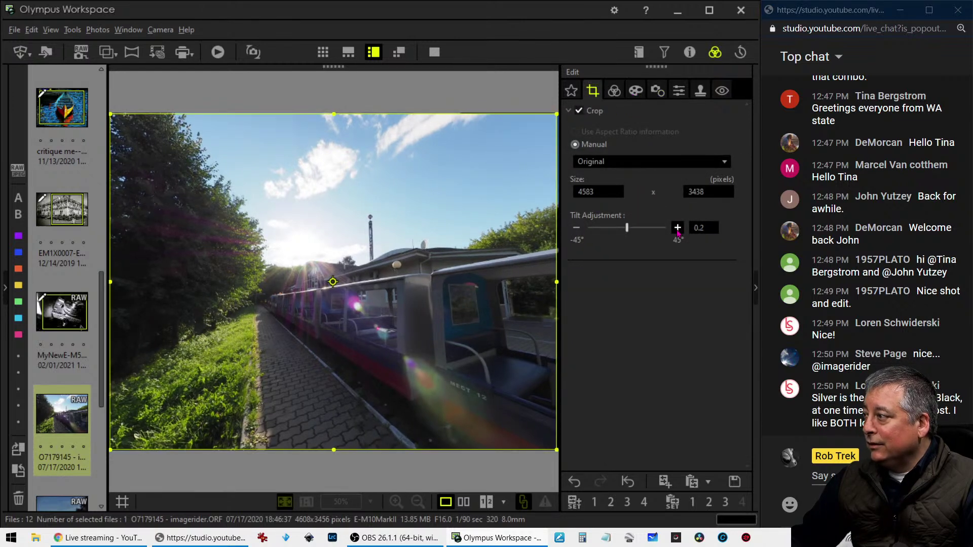
{"action": "left_click", "coordinate": [678, 227]}
{"action": "left_click", "coordinate": [678, 228]}
{"action": "left_click", "coordinate": [677, 228]}
{"action": "left_click", "coordinate": [678, 228]}
{"action": "left_click", "coordinate": [678, 228]}
{"action": "left_click", "coordinate": [677, 228]}
{"action": "left_click", "coordinate": [677, 227]}
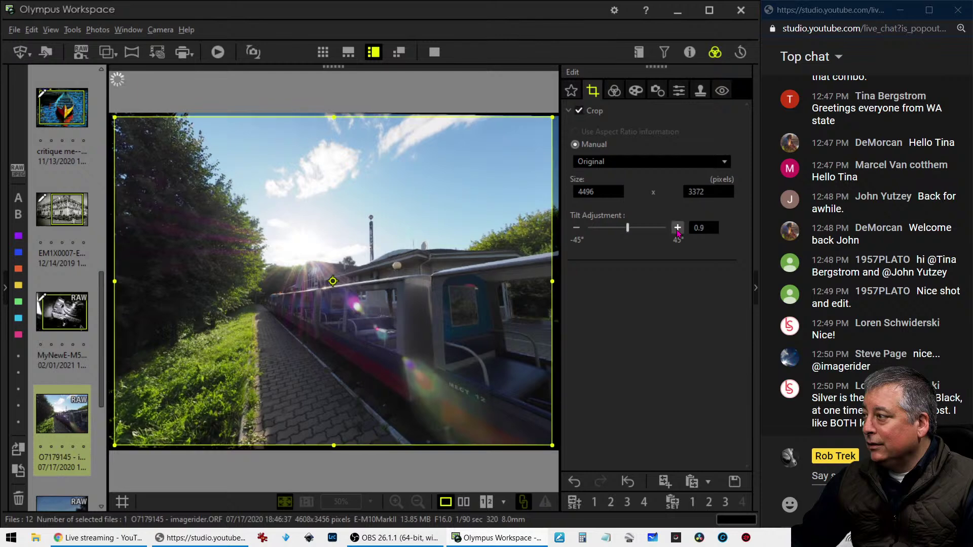
{"action": "left_click", "coordinate": [678, 228]}
{"action": "left_click", "coordinate": [678, 228]}
{"action": "left_click", "coordinate": [677, 228]}
{"action": "left_click", "coordinate": [677, 228]}
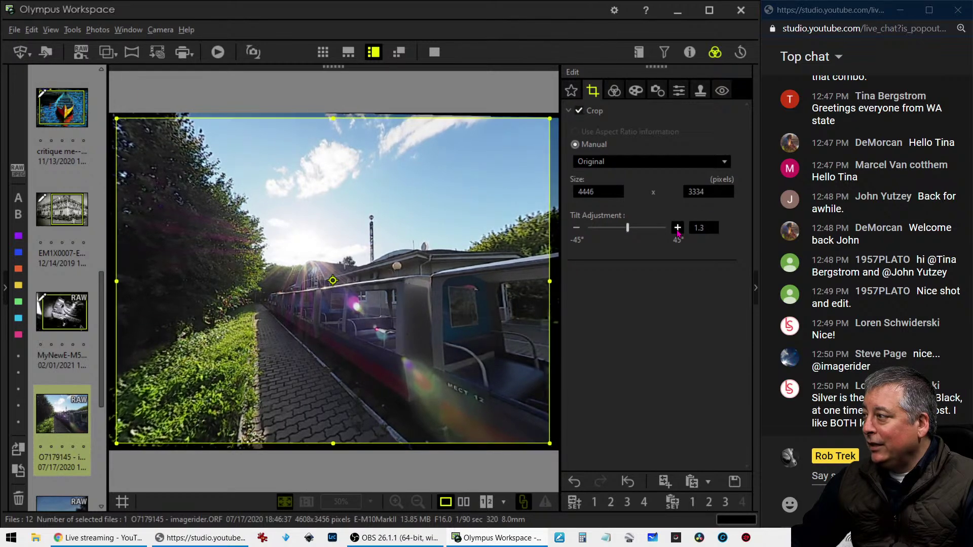
{"action": "left_click", "coordinate": [677, 227]}
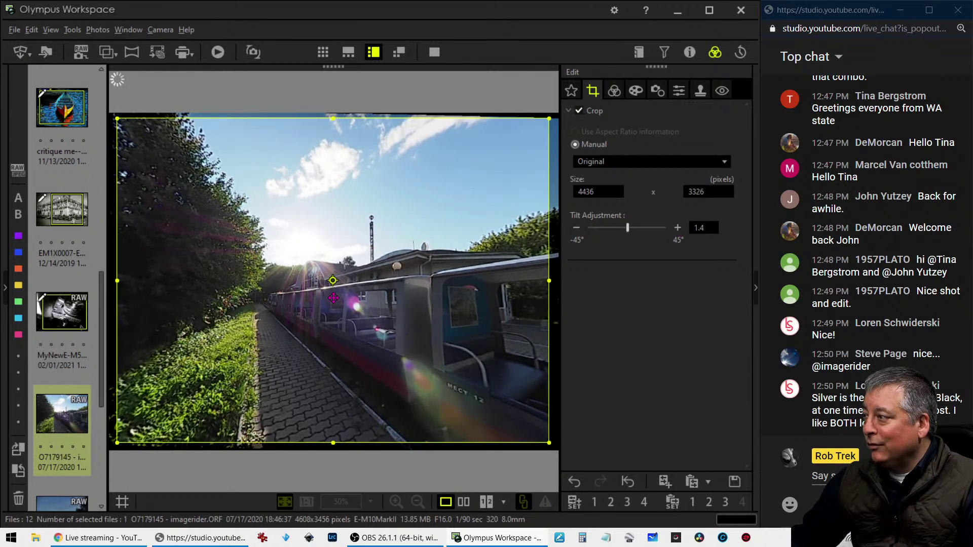
{"action": "left_click", "coordinate": [577, 228]}
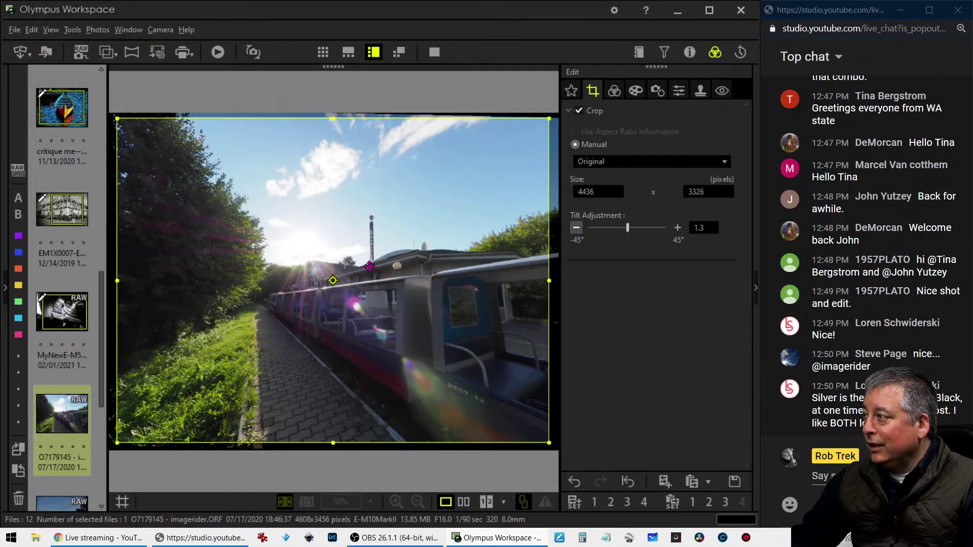
Step: Raise the midpoint of the train photo's RGB tone curve slightly and set the crop tilt to 1.4°
{"action": "left_click", "coordinate": [618, 94]}
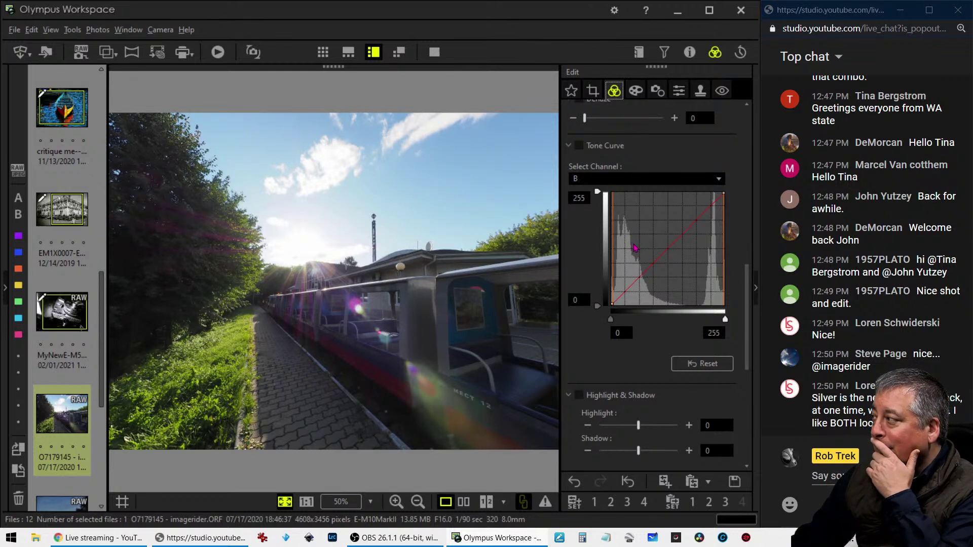
{"action": "left_click", "coordinate": [646, 179]}
{"action": "left_click", "coordinate": [645, 194]}
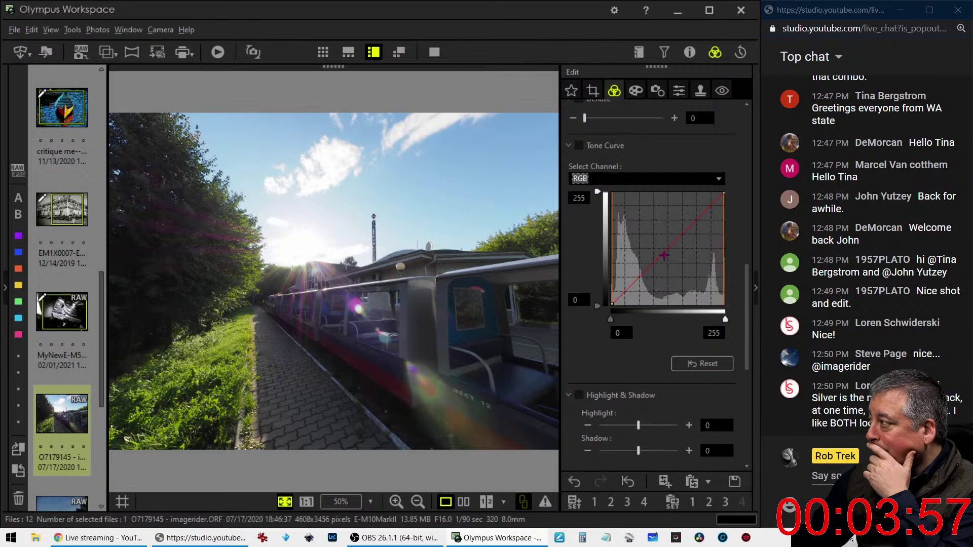
{"action": "mouse_move", "coordinate": [664, 256]}
{"action": "left_mouse_down"}
{"action": "mouse_move", "coordinate": [665, 296]}
{"action": "mouse_move", "coordinate": [666, 252]}
{"action": "left_mouse_up"}
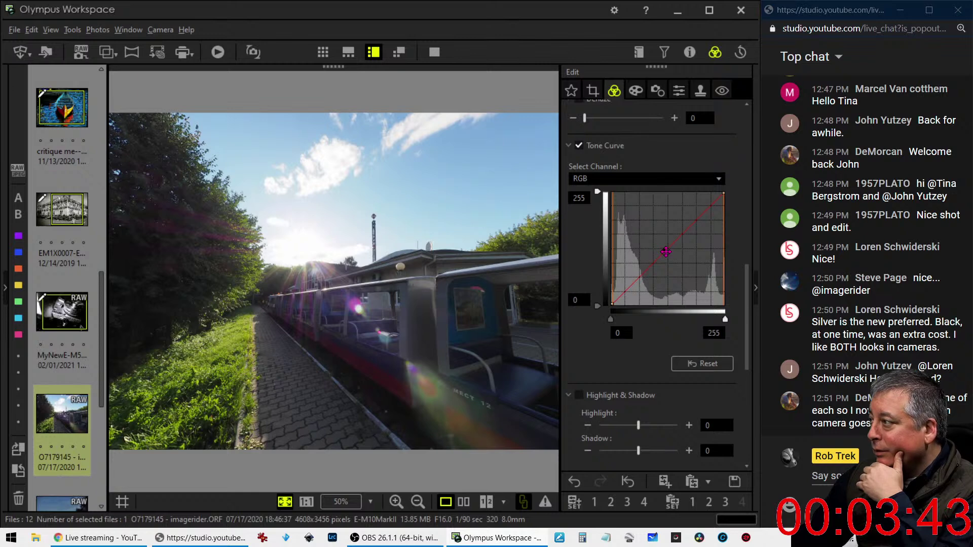
{"action": "left_click", "coordinate": [592, 92]}
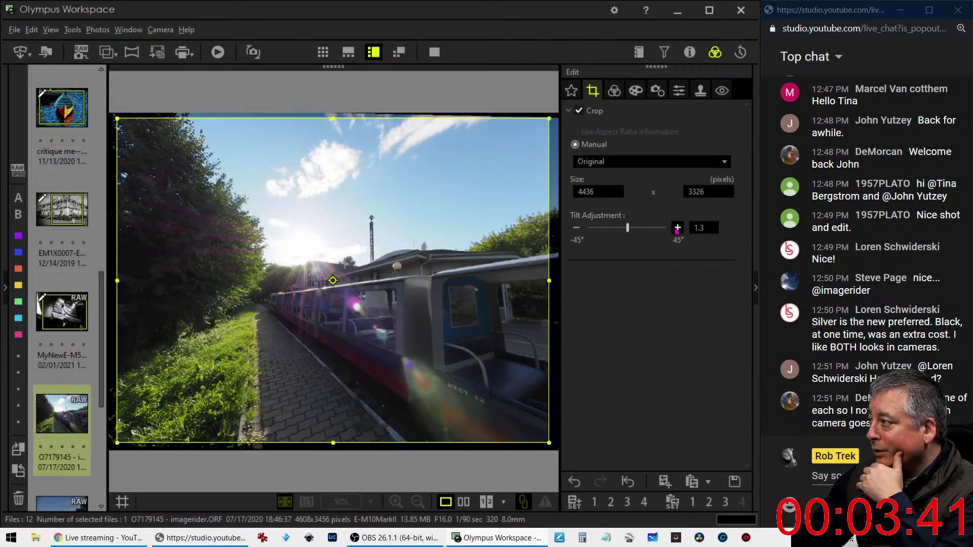
{"action": "left_click", "coordinate": [614, 90]}
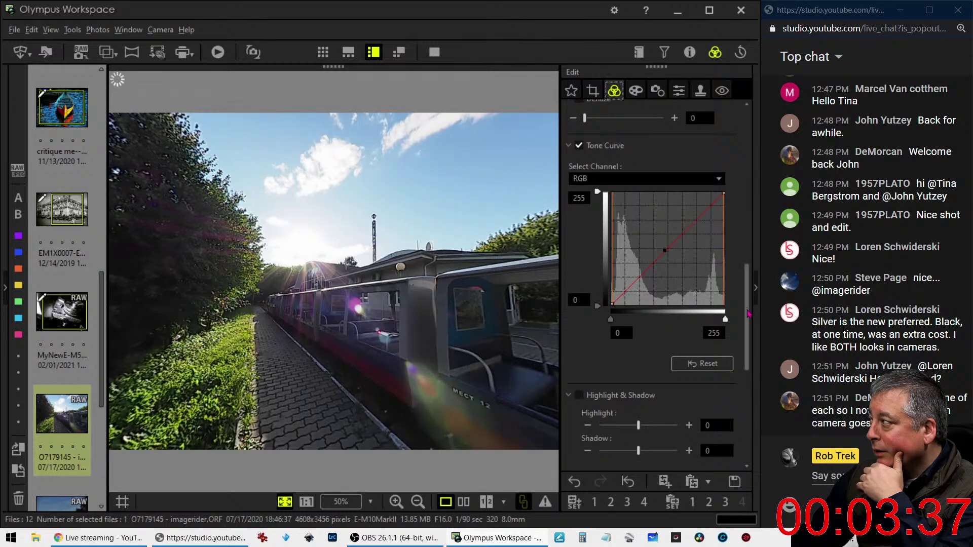
{"action": "scroll", "coordinate": [748, 314], "scroll_direction": "up", "scroll_amount": 10}
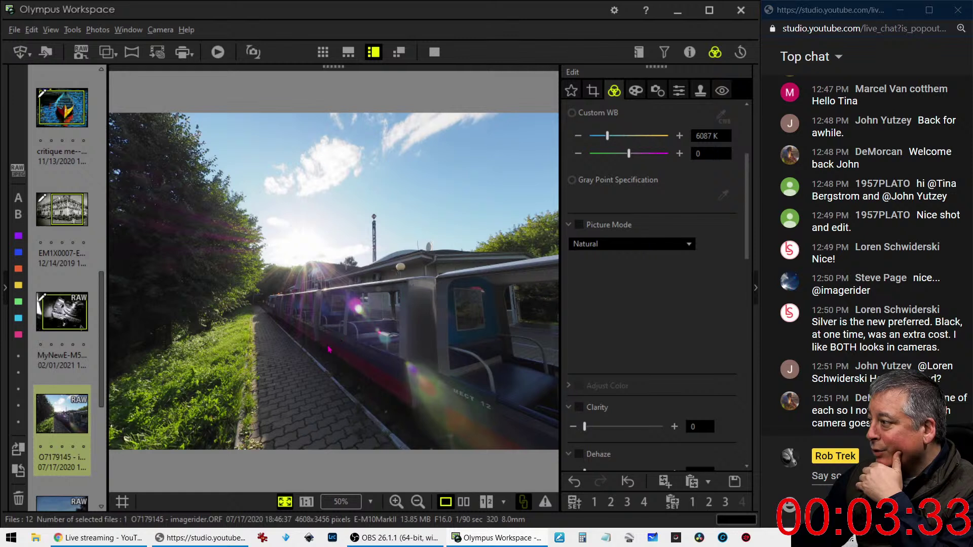
{"action": "left_click", "coordinate": [588, 247]}
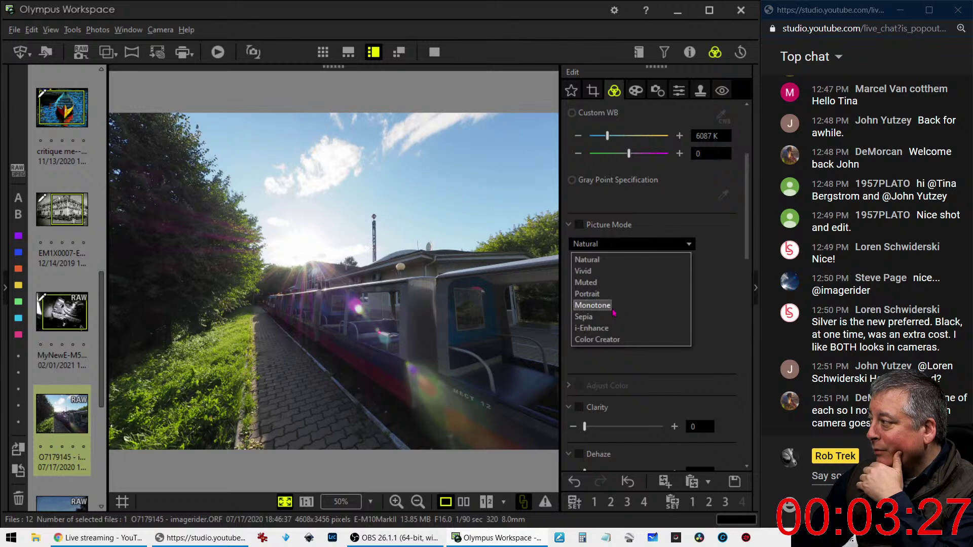
{"action": "left_click", "coordinate": [586, 259]}
Step: Apply the Dramatic Tone art filter to the train photo
{"action": "left_click", "coordinate": [636, 91]}
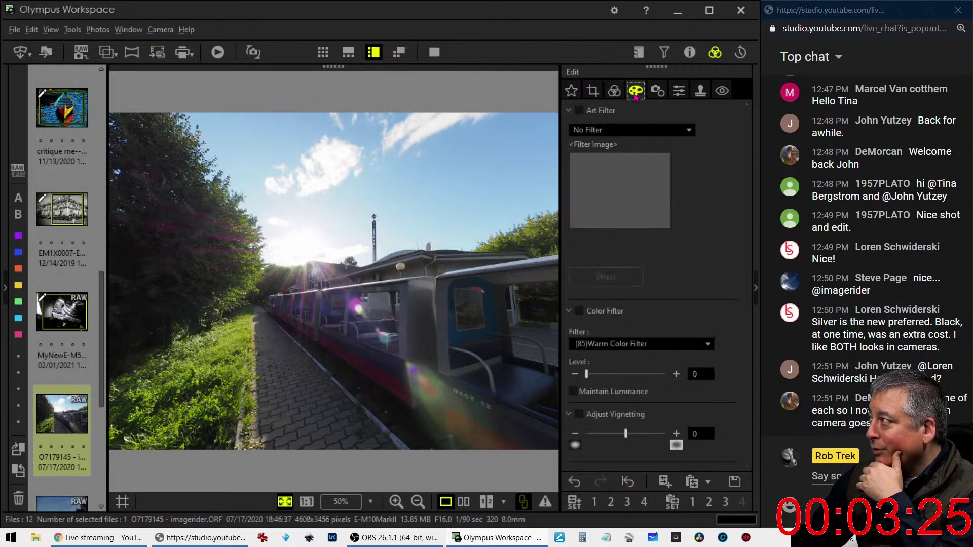
{"action": "left_click", "coordinate": [636, 130]}
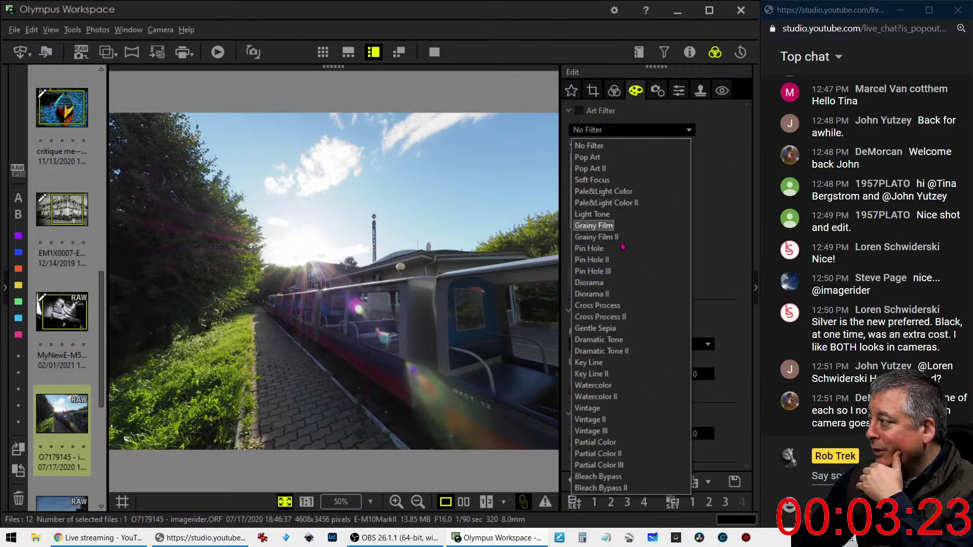
{"action": "left_click", "coordinate": [619, 344]}
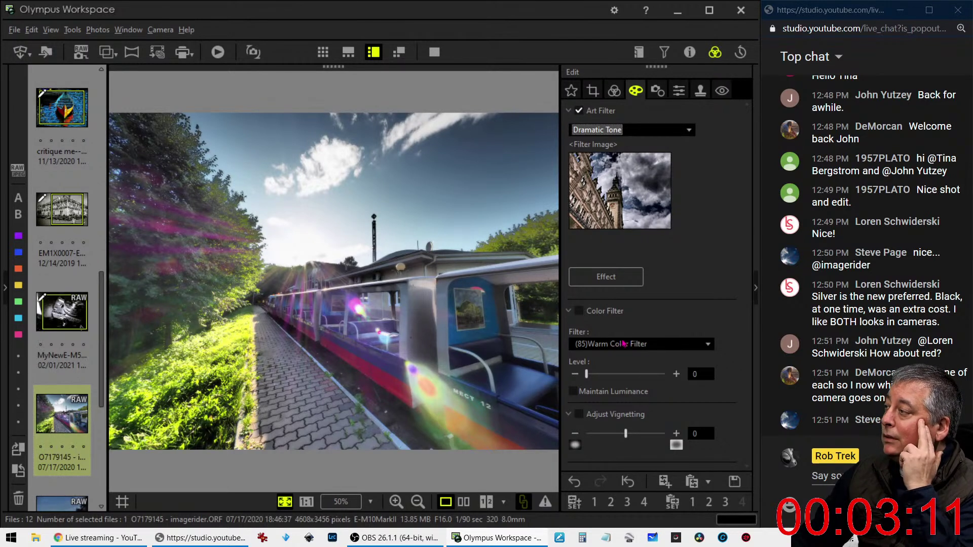
Step: Crop the train photo to a vertical 4:3 frame of 2196 x 2930 pixels around the path and train cars
{"action": "left_click", "coordinate": [615, 92]}
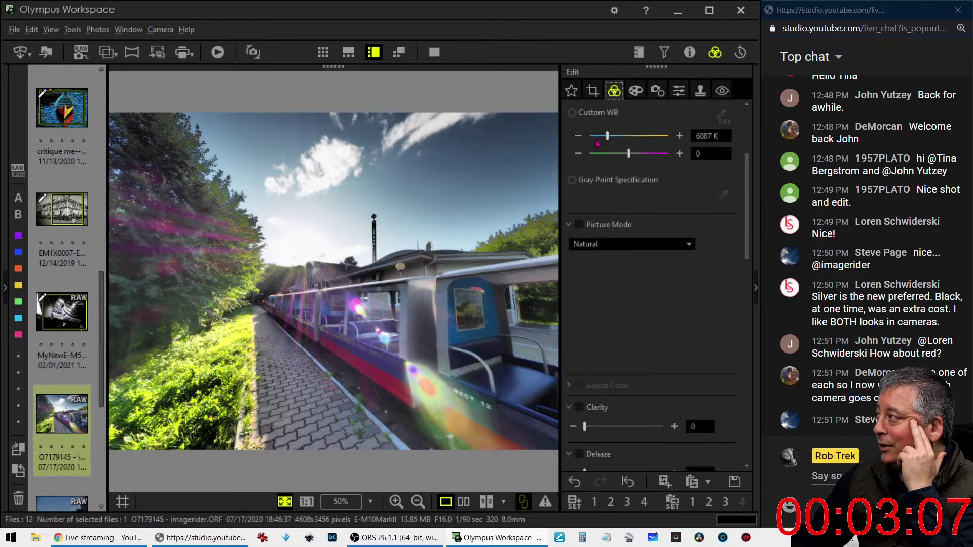
{"action": "left_click", "coordinate": [592, 91]}
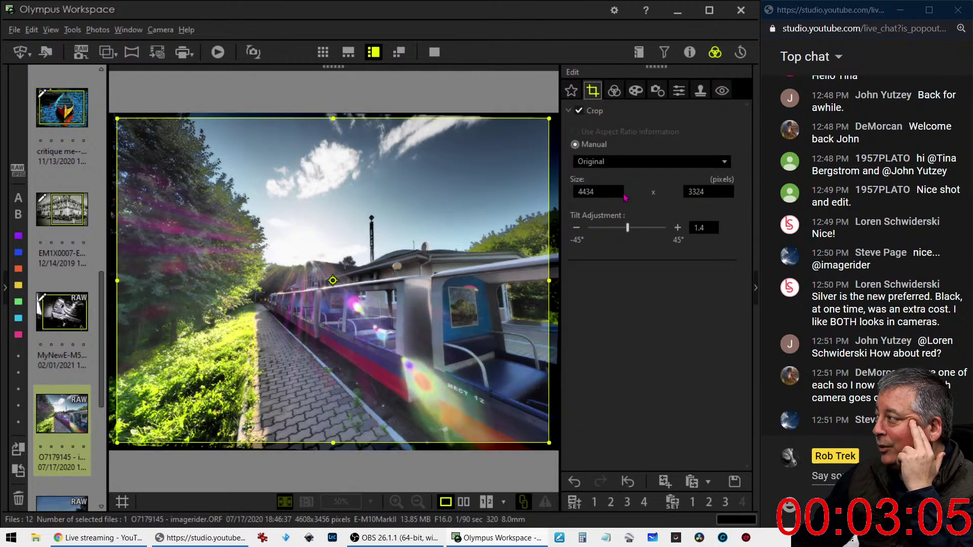
{"action": "left_click", "coordinate": [620, 162]}
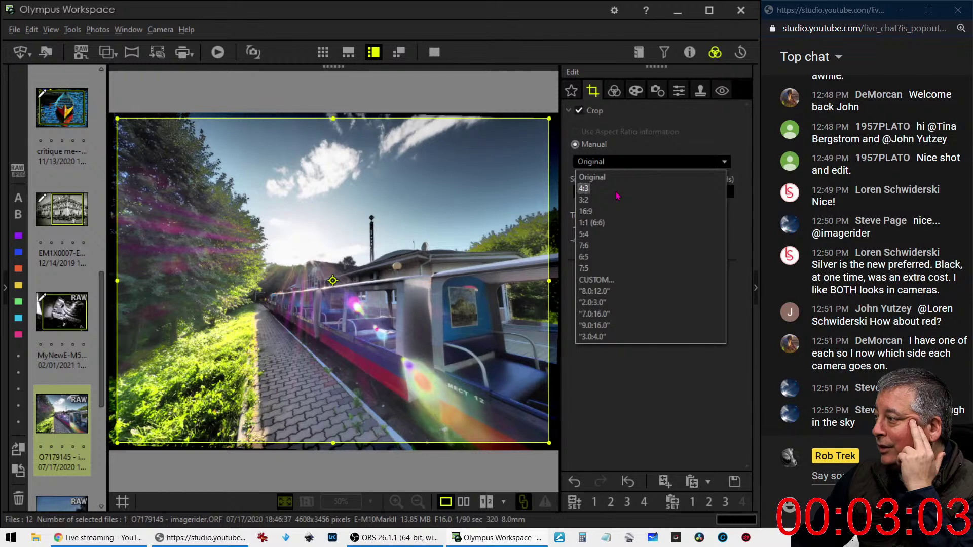
{"action": "left_click", "coordinate": [617, 190]}
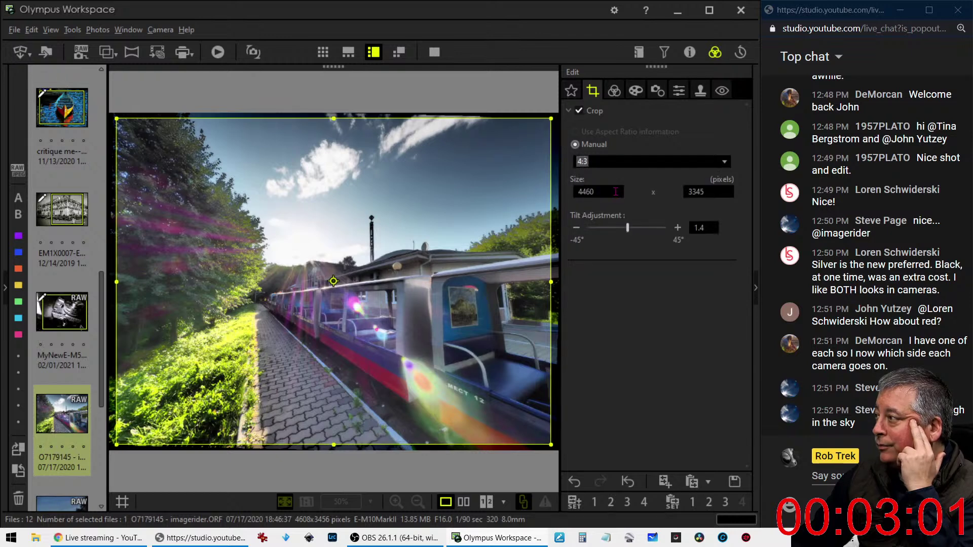
{"action": "left_click", "coordinate": [332, 281]}
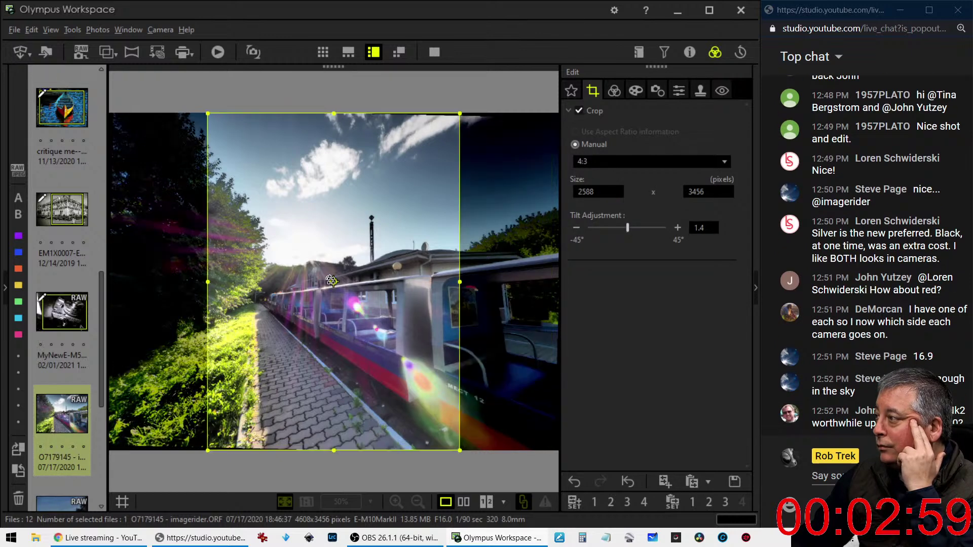
{"action": "left_click_drag", "start_coordinate": [369, 298], "coordinate": [416, 297]}
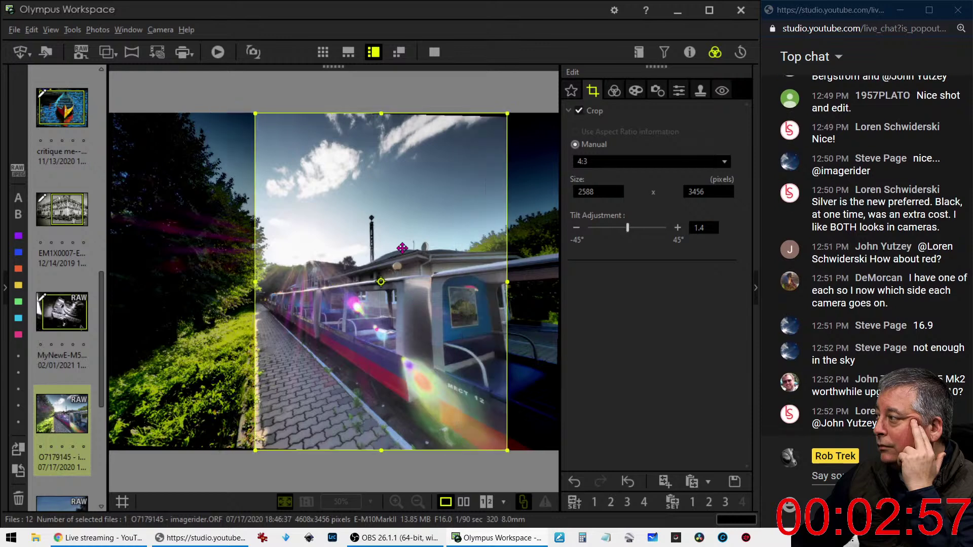
{"action": "left_click_drag", "start_coordinate": [382, 116], "coordinate": [381, 164]}
{"action": "left_click_drag", "start_coordinate": [396, 235], "coordinate": [389, 243]}
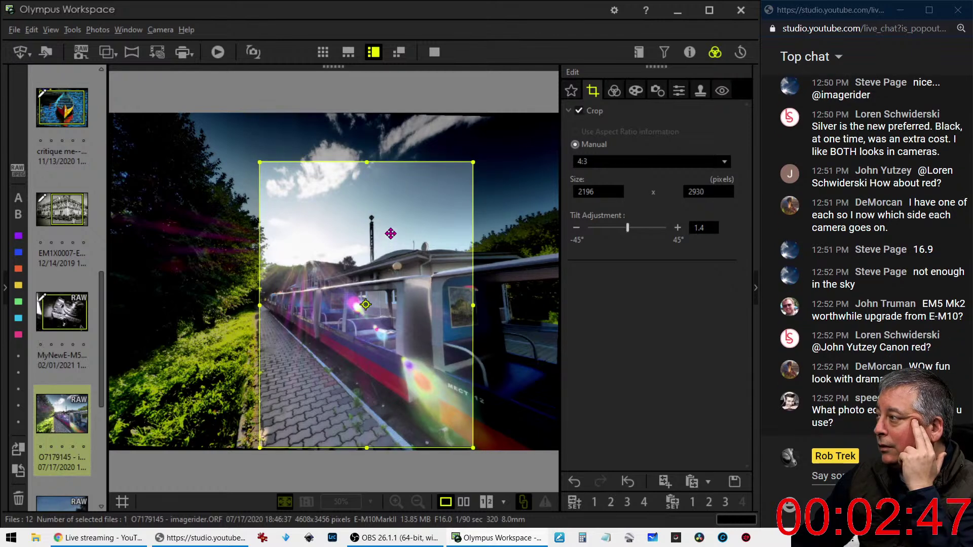
Step: Convert the cropped train photo to black and white with the Monotone picture mode
{"action": "left_click", "coordinate": [606, 90]}
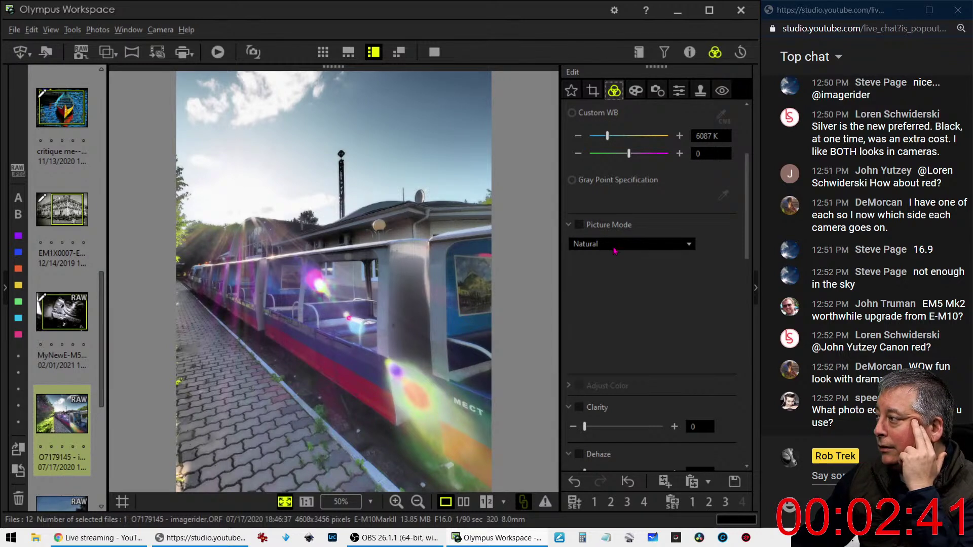
{"action": "left_click", "coordinate": [611, 247]}
{"action": "left_click", "coordinate": [608, 304]}
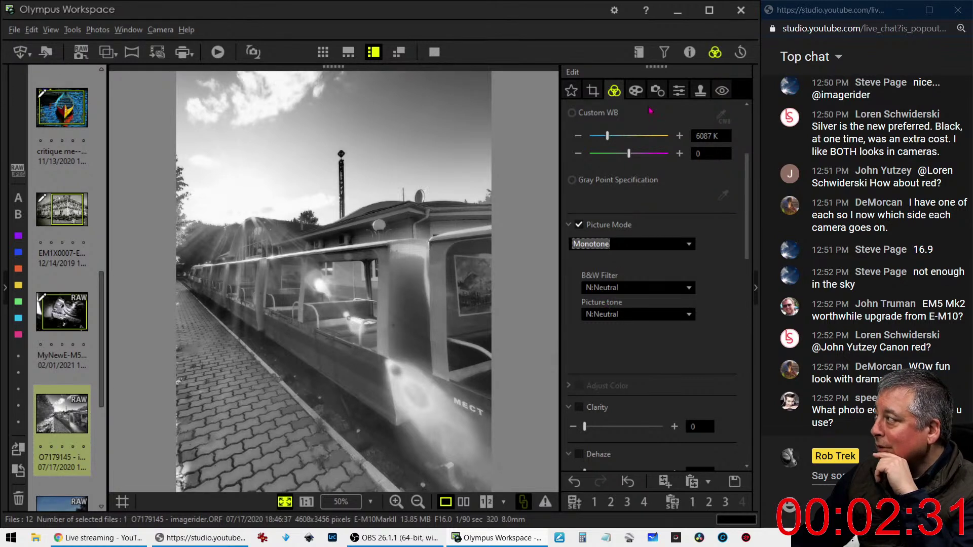
Step: Set the train photo's Dehaze to 41 and Clarity to 42
{"action": "scroll", "coordinate": [706, 364], "scroll_direction": "down", "scroll_amount": 5}
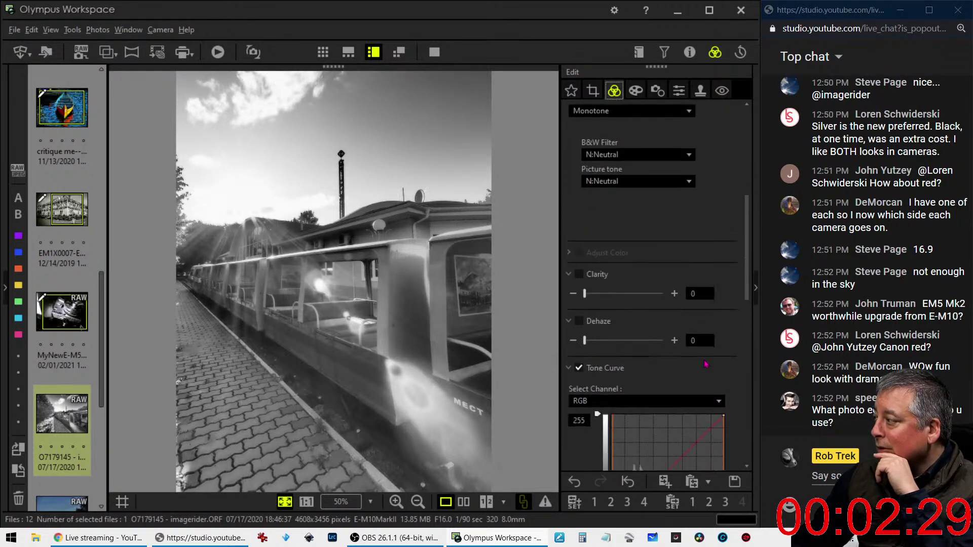
{"action": "left_click_drag", "start_coordinate": [585, 340], "coordinate": [621, 345]}
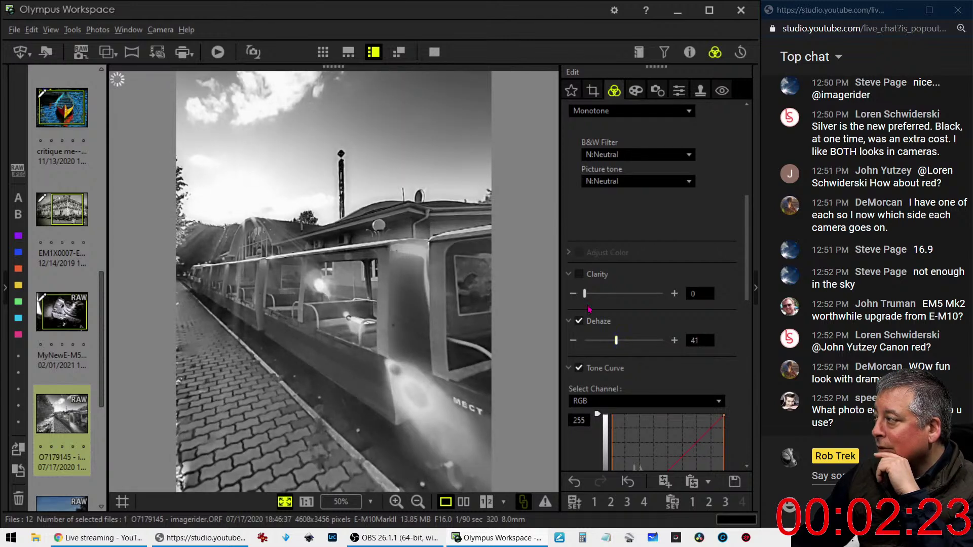
{"action": "left_click_drag", "start_coordinate": [585, 294], "coordinate": [619, 294]}
Step: Lower the train photo's exposure compensation to -1.0 EV and apply the Red B&W filter
{"action": "scroll", "coordinate": [668, 265], "scroll_direction": "up", "scroll_amount": 1}
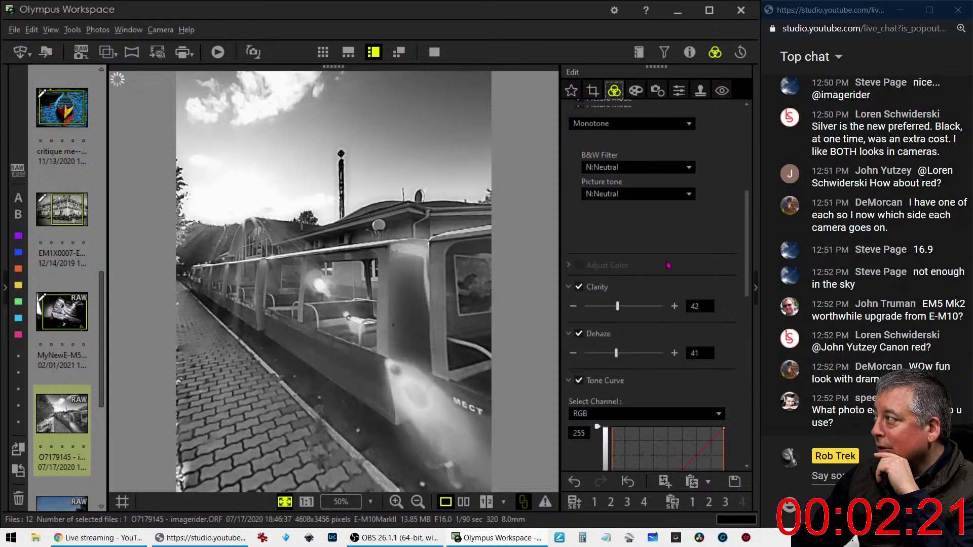
{"action": "scroll", "coordinate": [668, 266], "scroll_direction": "up", "scroll_amount": 5}
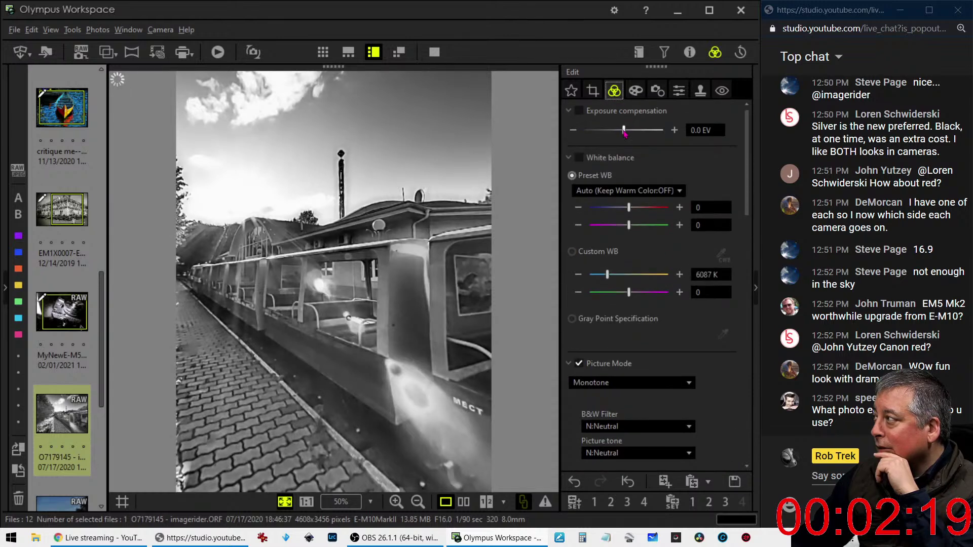
{"action": "left_click_drag", "start_coordinate": [624, 131], "coordinate": [604, 130]}
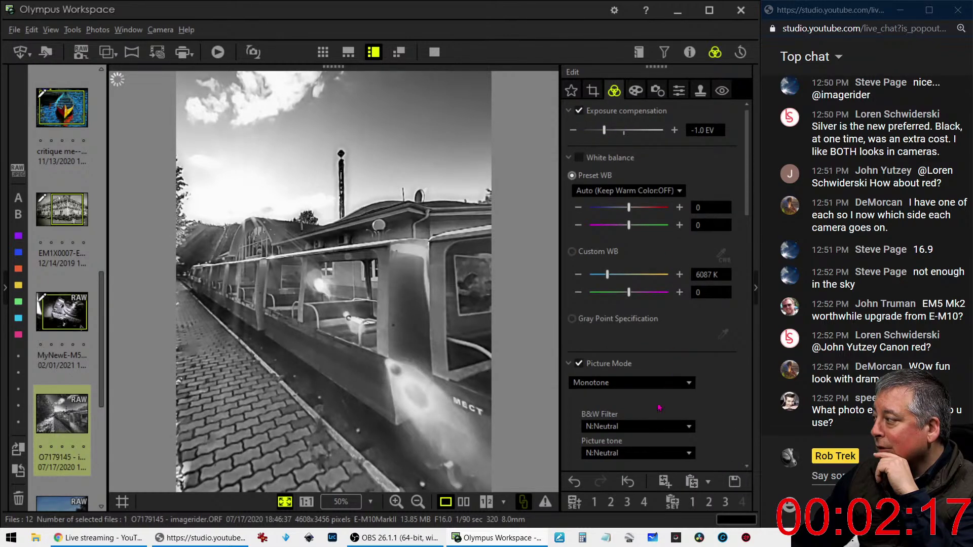
{"action": "left_click", "coordinate": [654, 426]}
{"action": "left_click", "coordinate": [646, 479]}
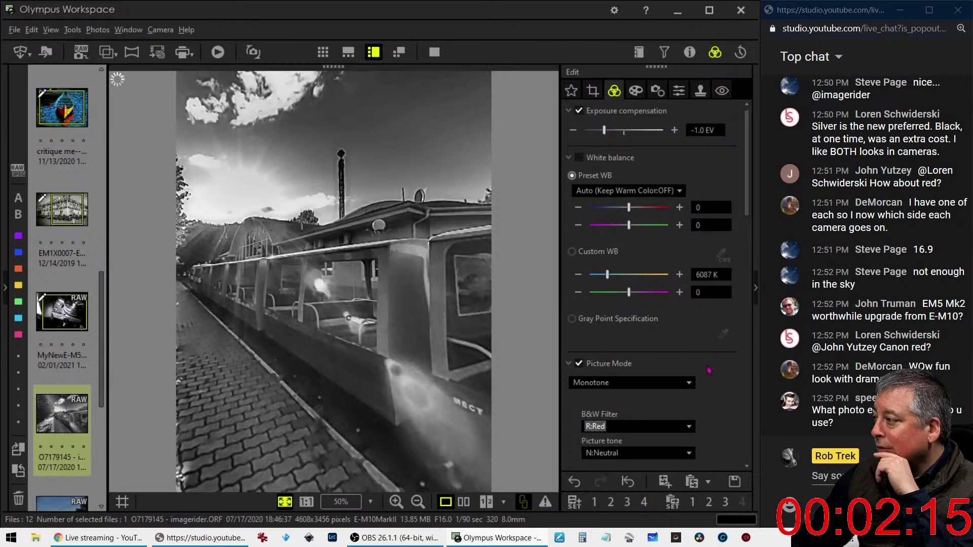
Step: Enable AUTO gradation on the black-and-white train photo
{"action": "left_click_drag", "start_coordinate": [747, 196], "coordinate": [744, 445]}
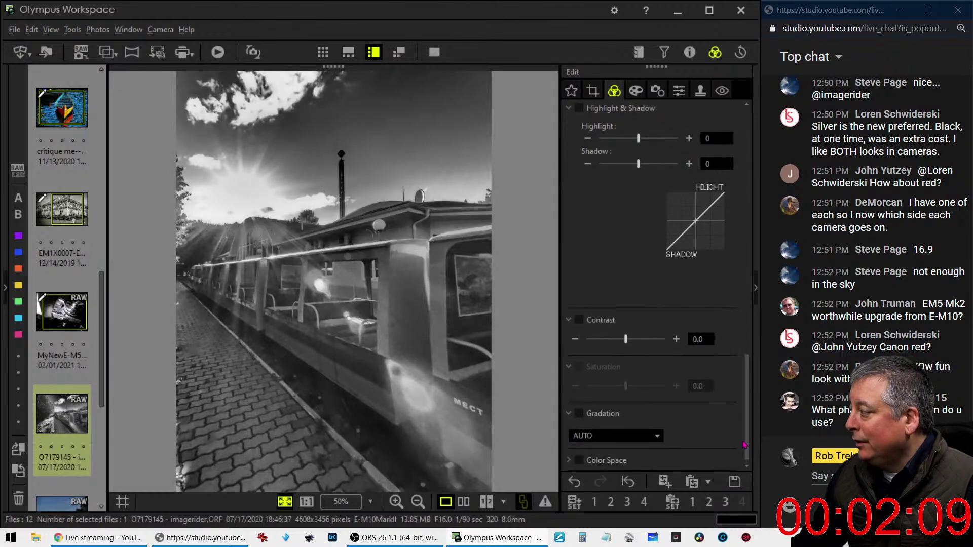
{"action": "left_click", "coordinate": [578, 414]}
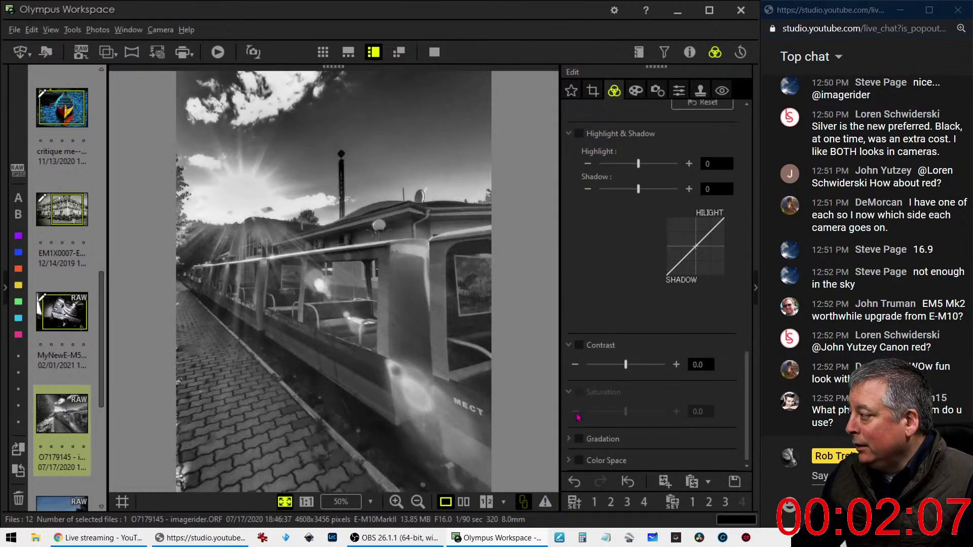
{"action": "left_click", "coordinate": [579, 439]}
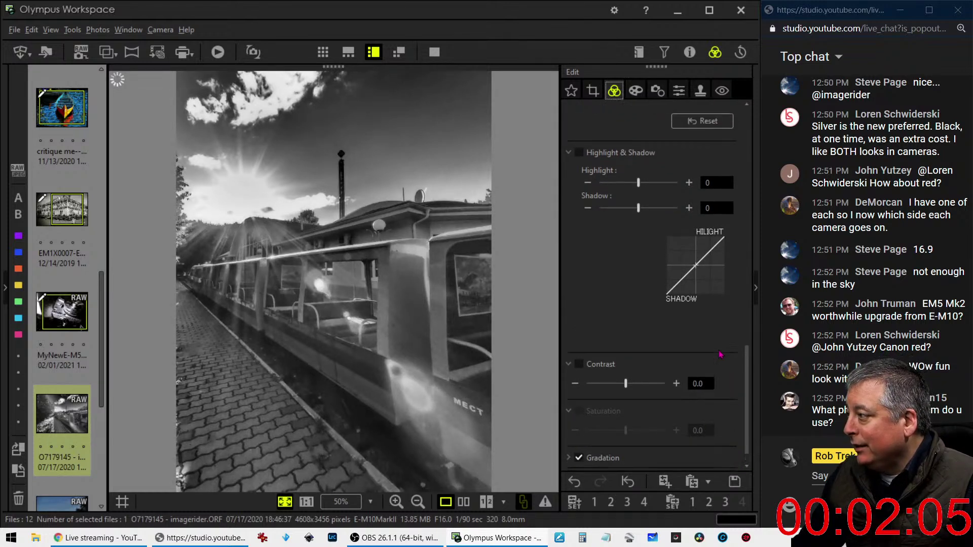
{"action": "scroll", "coordinate": [721, 355], "scroll_direction": "up", "scroll_amount": 1}
{"action": "scroll", "coordinate": [720, 355], "scroll_direction": "up", "scroll_amount": 5}
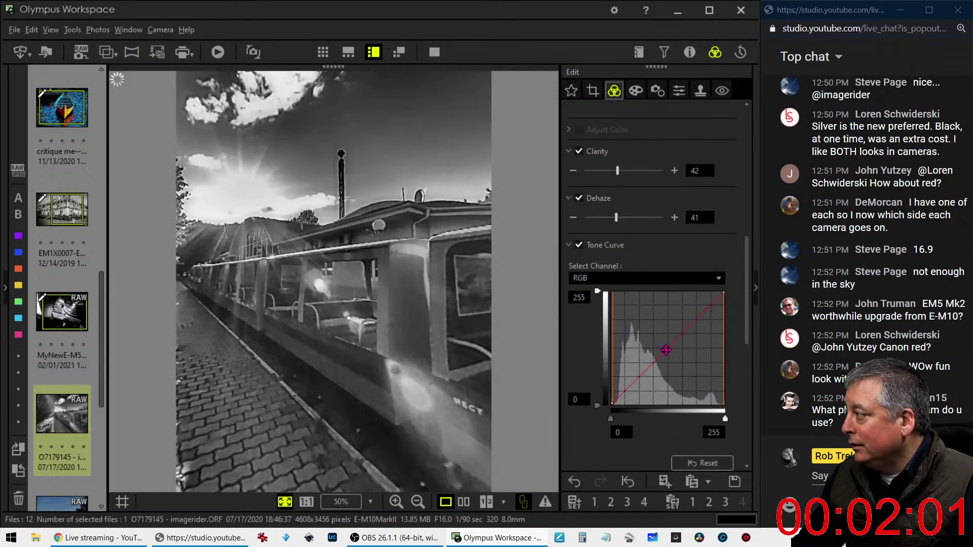
Step: Shape an S-curve in the train photo's RGB tone curve, raising the upper midtones and darkening the shadows
{"action": "left_click_drag", "start_coordinate": [666, 346], "coordinate": [671, 332]}
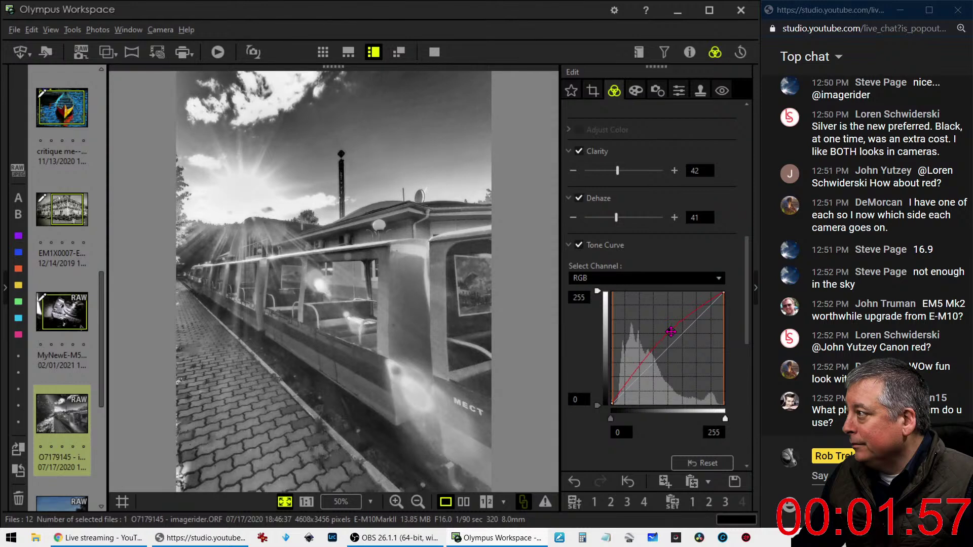
{"action": "left_click_drag", "start_coordinate": [625, 388], "coordinate": [625, 393]}
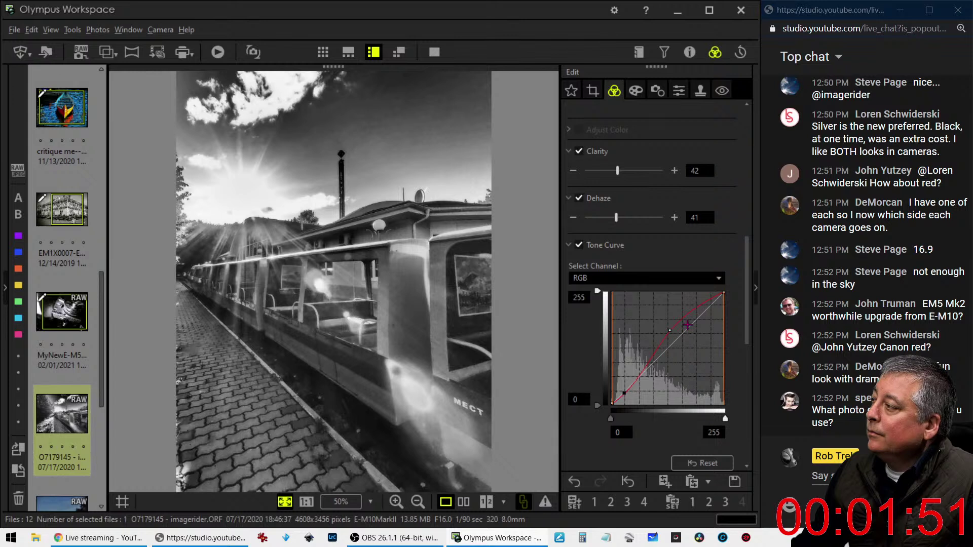
Step: Enable keystone compensation on the train photo and set its horizontal value to 29
{"action": "left_click", "coordinate": [654, 92]}
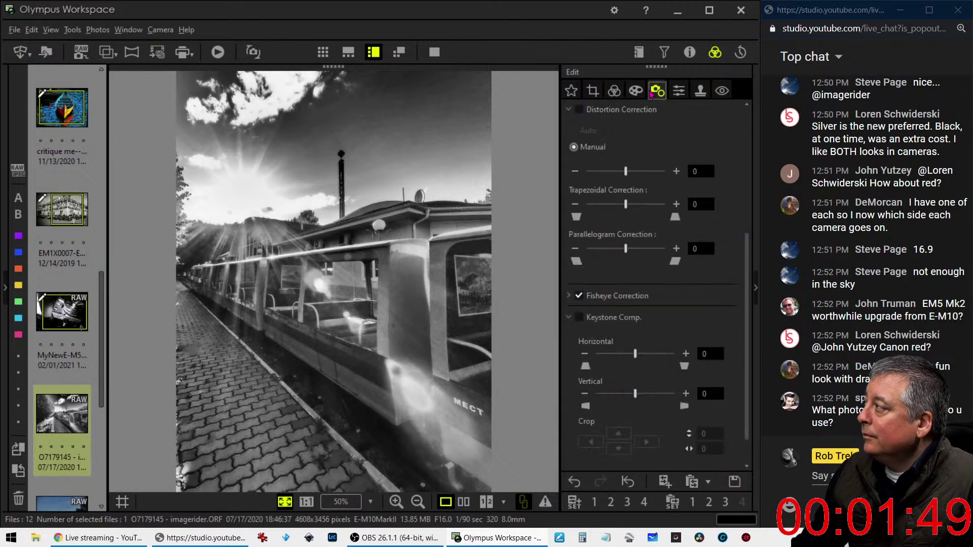
{"action": "scroll", "coordinate": [634, 339], "scroll_direction": "down", "scroll_amount": 1}
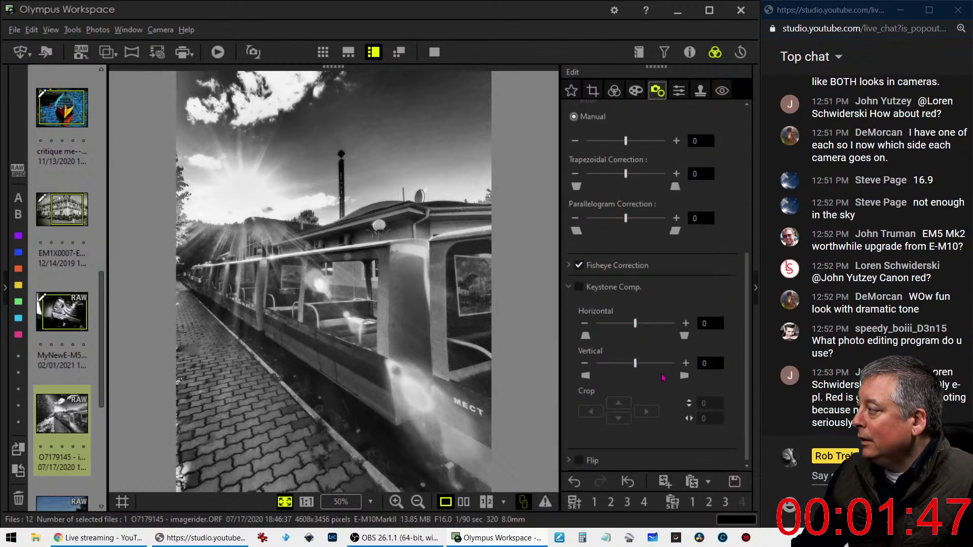
{"action": "left_click", "coordinate": [580, 287]}
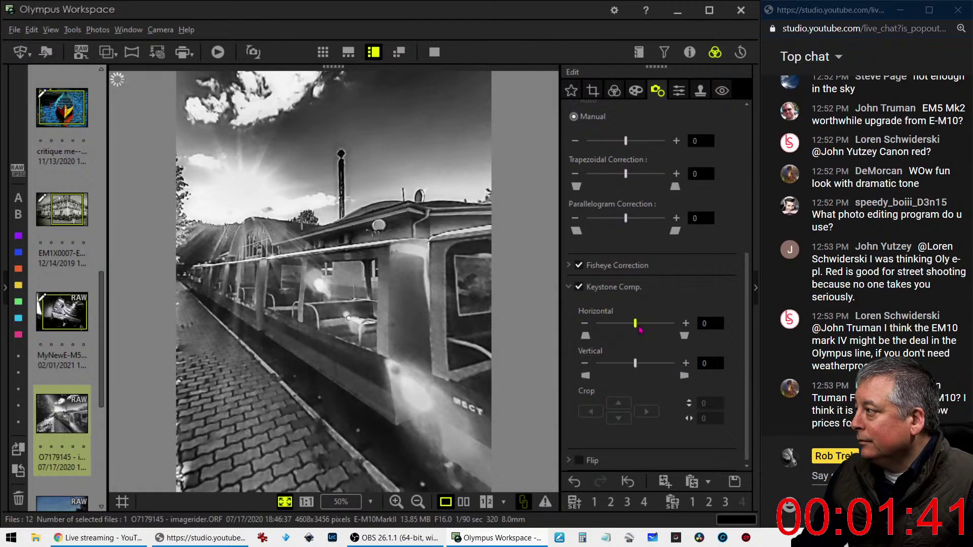
{"action": "left_click_drag", "start_coordinate": [640, 330], "coordinate": [651, 331]}
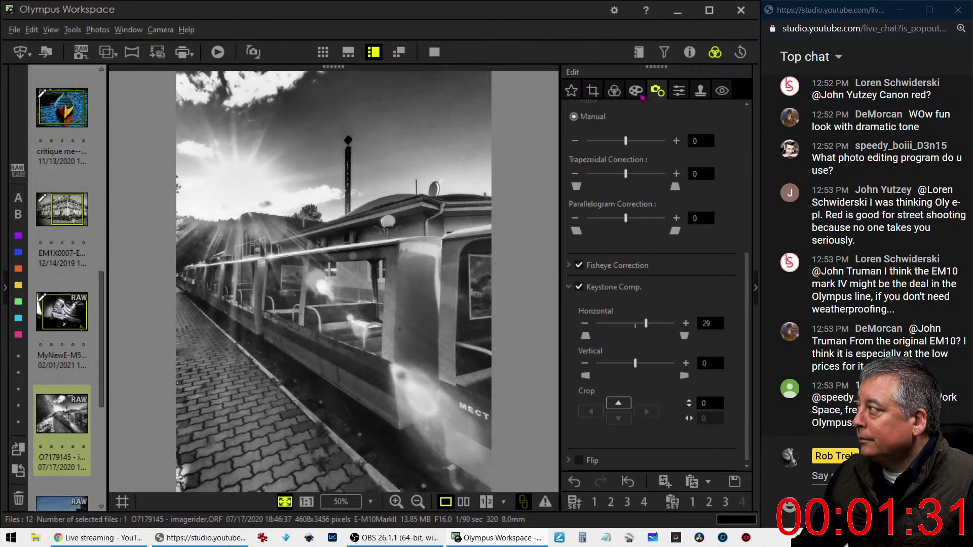
Step: Set the train photo's Dehaze to 48 and Clarity to 76, trying 100 for each along the way
{"action": "left_click", "coordinate": [619, 95]}
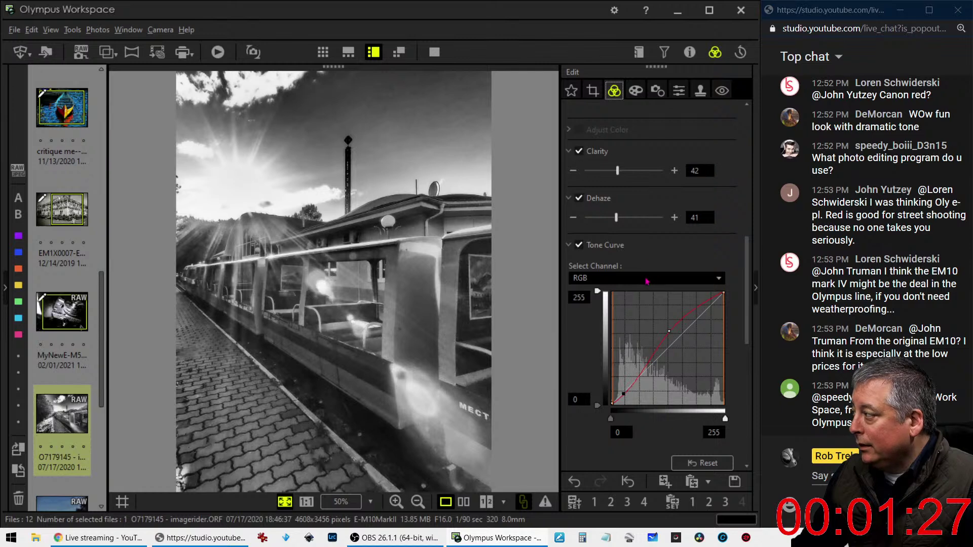
{"action": "left_click_drag", "start_coordinate": [616, 217], "coordinate": [669, 224]}
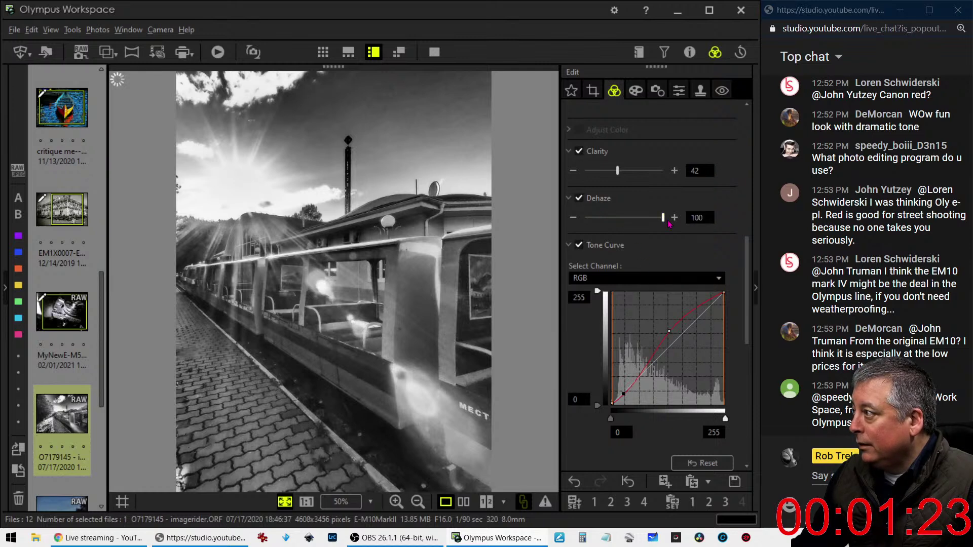
{"action": "left_click_drag", "start_coordinate": [669, 224], "coordinate": [630, 217]}
{"action": "left_click_drag", "start_coordinate": [617, 171], "coordinate": [668, 176]}
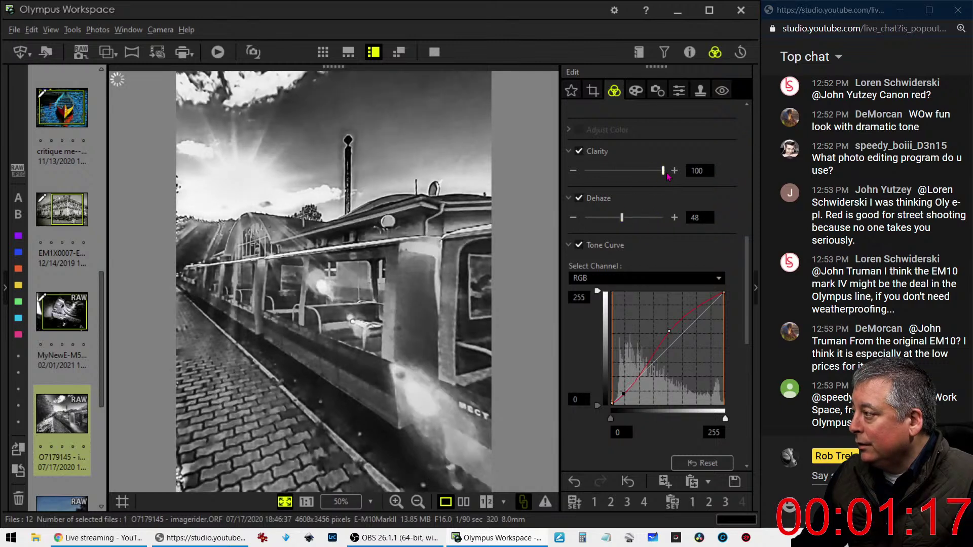
{"action": "left_click_drag", "start_coordinate": [666, 176], "coordinate": [644, 175]}
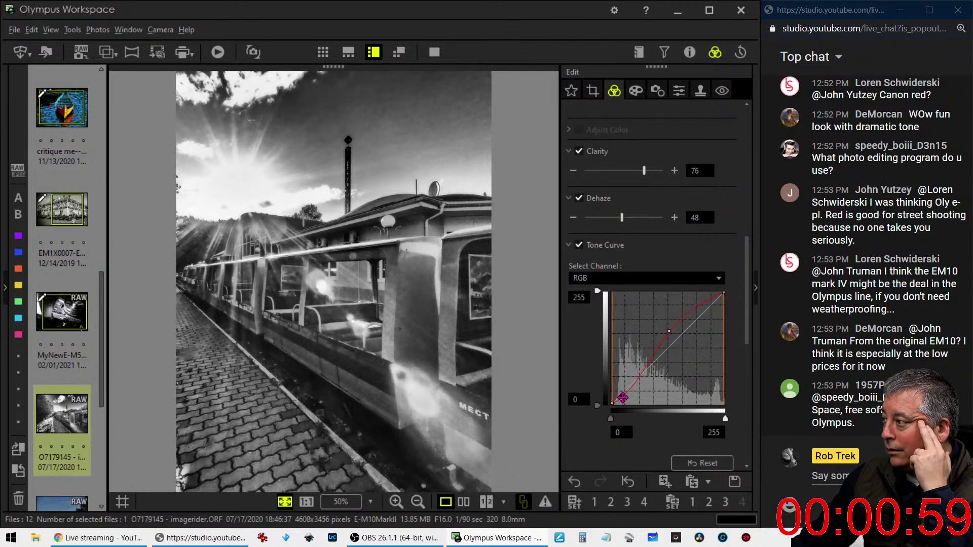
Step: Preview the train photo in the Natural picture mode and restore Monotone with the Red B&W filter
{"action": "scroll", "coordinate": [652, 287], "scroll_direction": "up", "scroll_amount": 6}
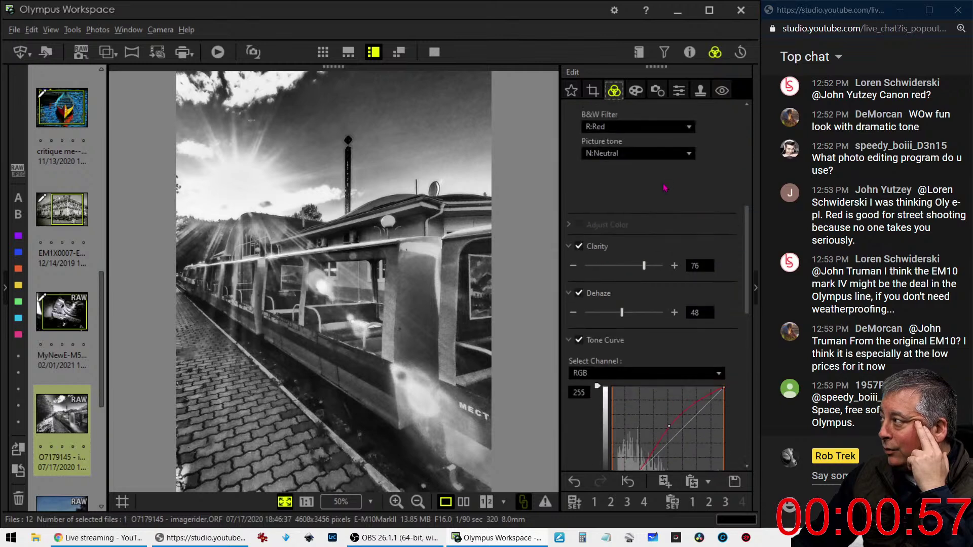
{"action": "left_click", "coordinate": [633, 252]}
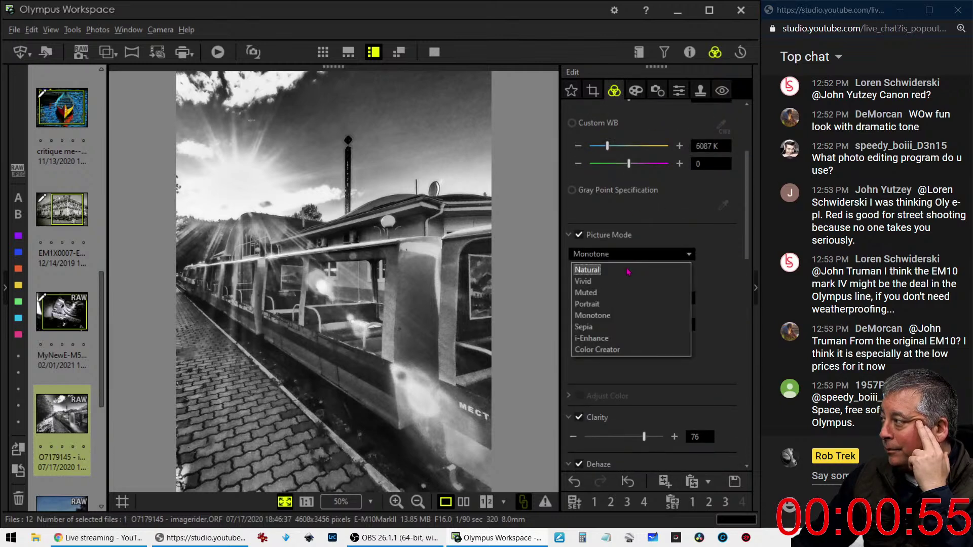
{"action": "left_click", "coordinate": [627, 270]}
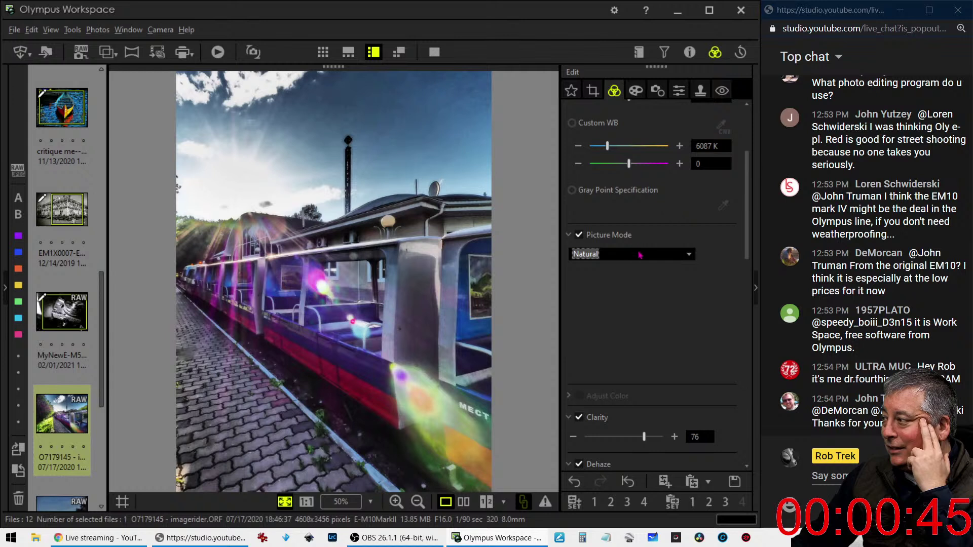
{"action": "left_click", "coordinate": [640, 256]}
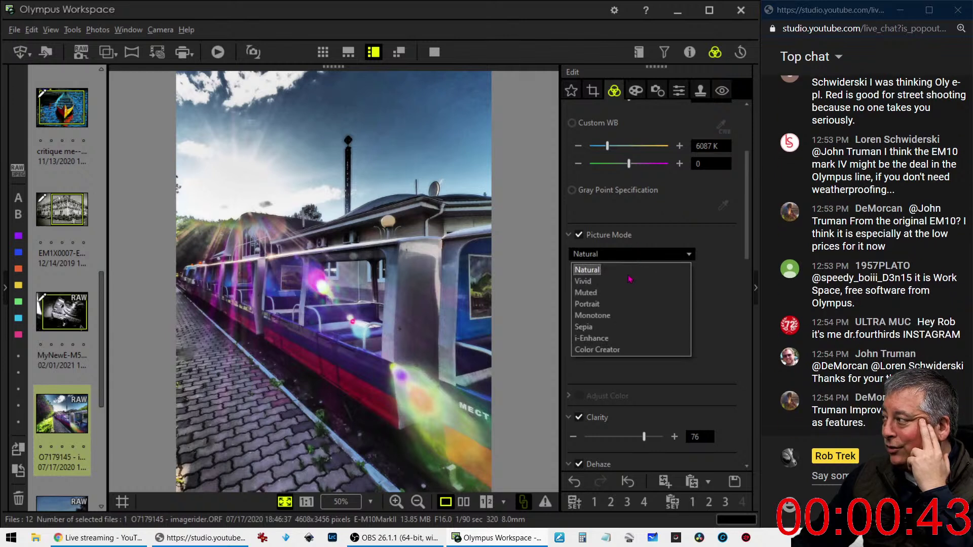
{"action": "left_click", "coordinate": [624, 316]}
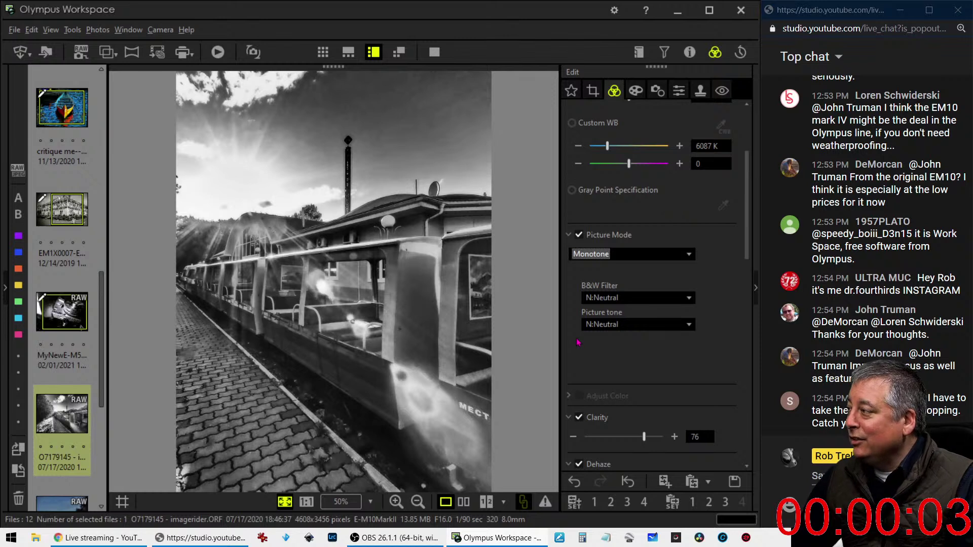
{"action": "scroll", "coordinate": [619, 375], "scroll_direction": "down", "scroll_amount": 1}
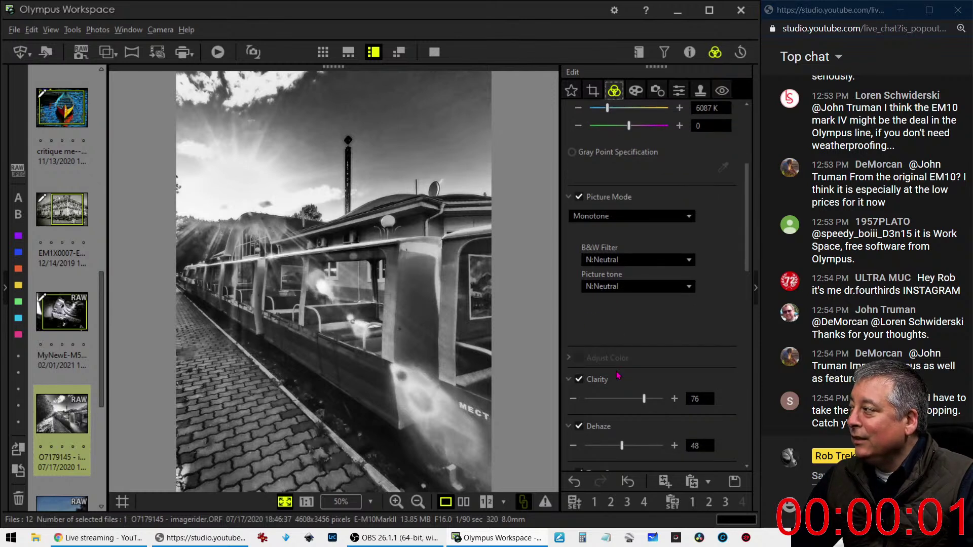
{"action": "scroll", "coordinate": [618, 375], "scroll_direction": "up", "scroll_amount": 1}
{"action": "left_click", "coordinate": [616, 279]}
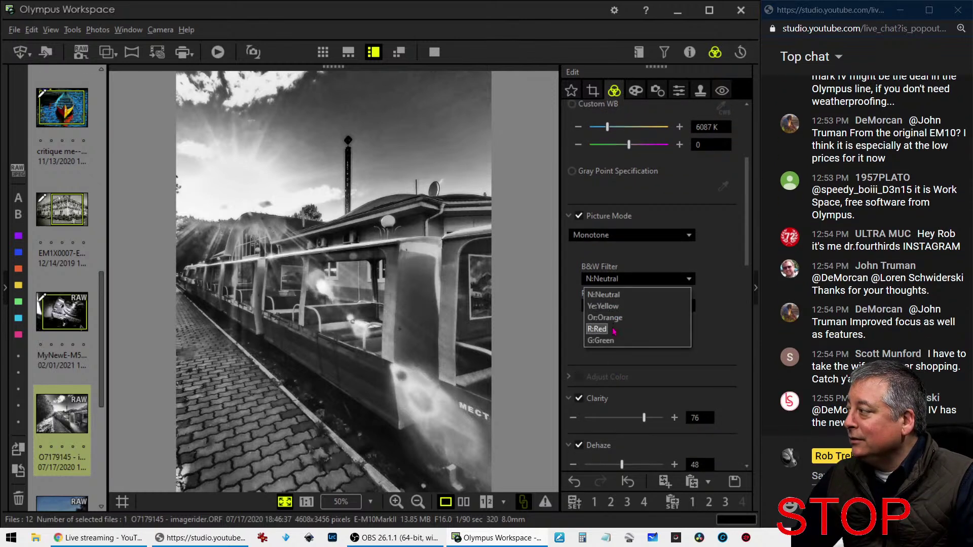
{"action": "left_click", "coordinate": [597, 329]}
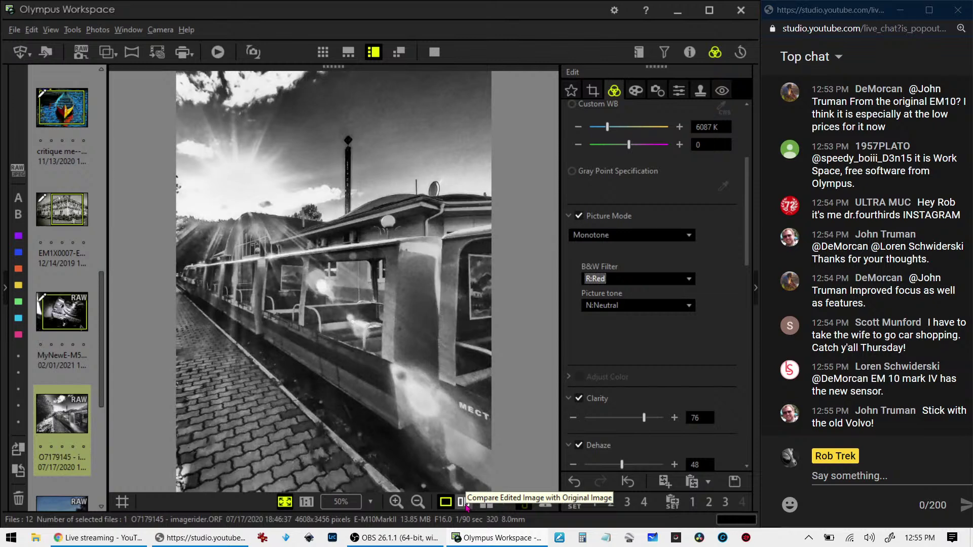
Step: Compare the edited train photo side by side with the original in full-screen view
{"action": "left_click", "coordinate": [465, 504]}
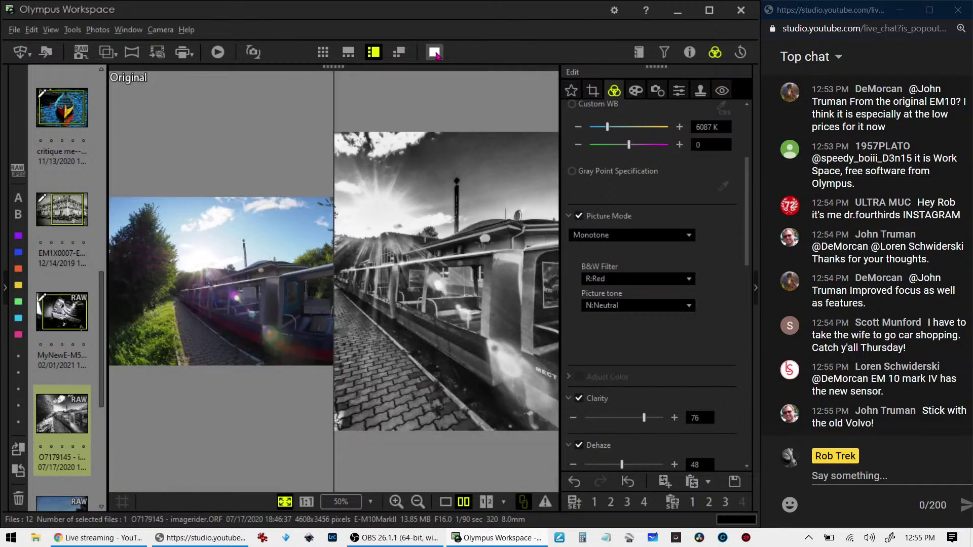
{"action": "left_click", "coordinate": [435, 53]}
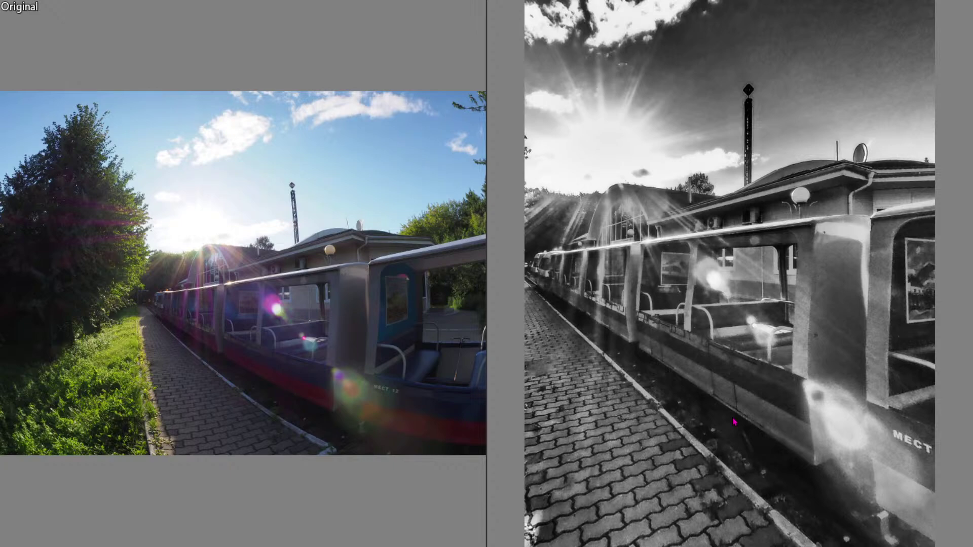
{"action": "key", "text": "Escape"}
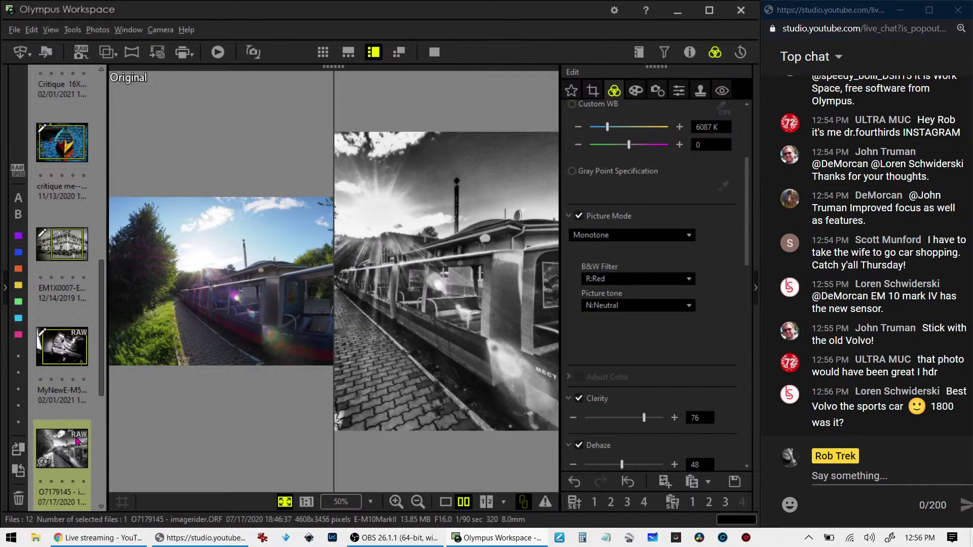
Step: Open the snowy road photo with the red house in single-image view and inspect it full screen
{"action": "scroll", "coordinate": [76, 415], "scroll_direction": "down", "scroll_amount": 2}
{"action": "left_click", "coordinate": [80, 418]}
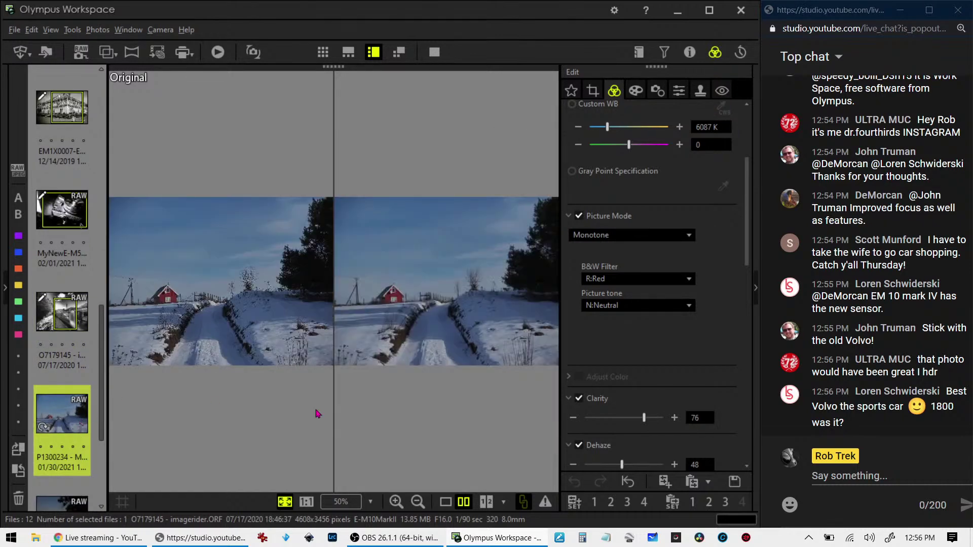
{"action": "left_click", "coordinate": [446, 501]}
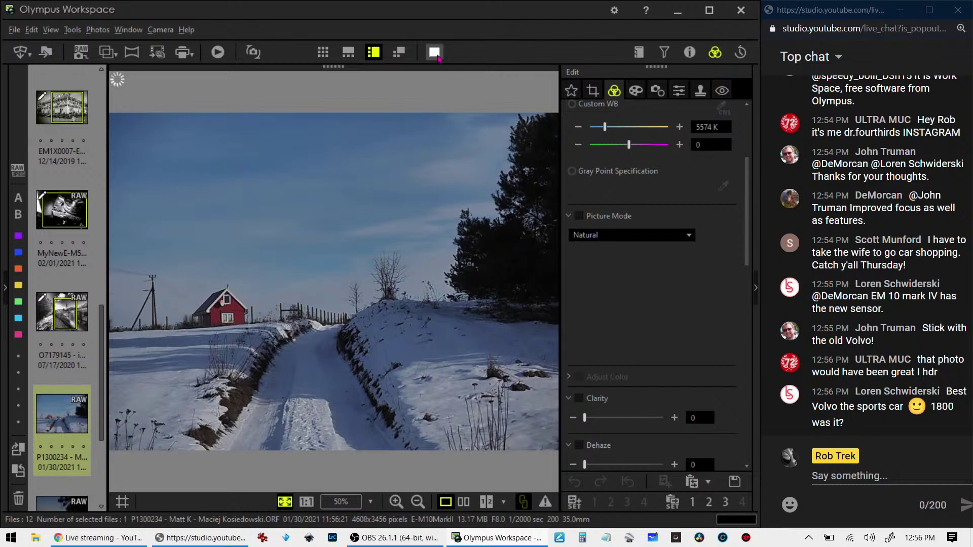
{"action": "left_click", "coordinate": [436, 55]}
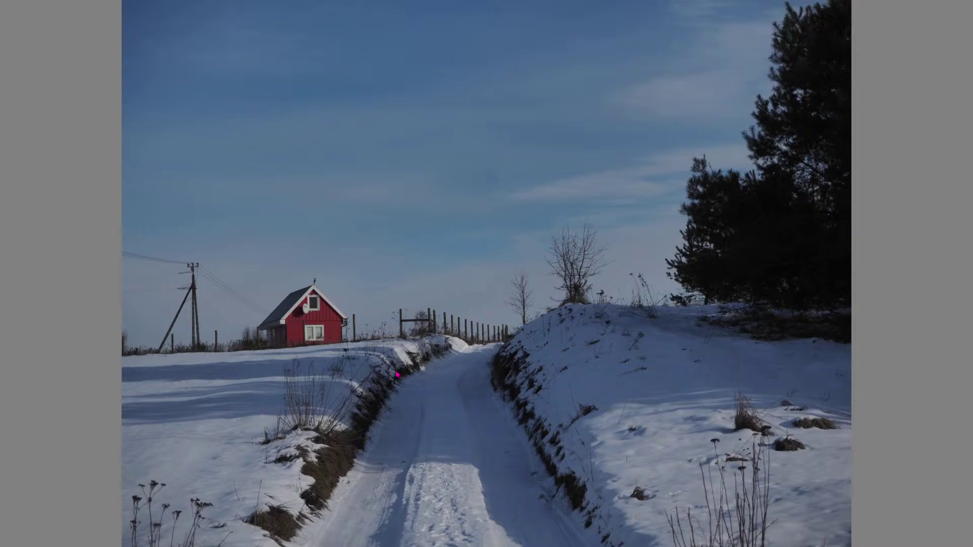
{"action": "key", "text": "Escape"}
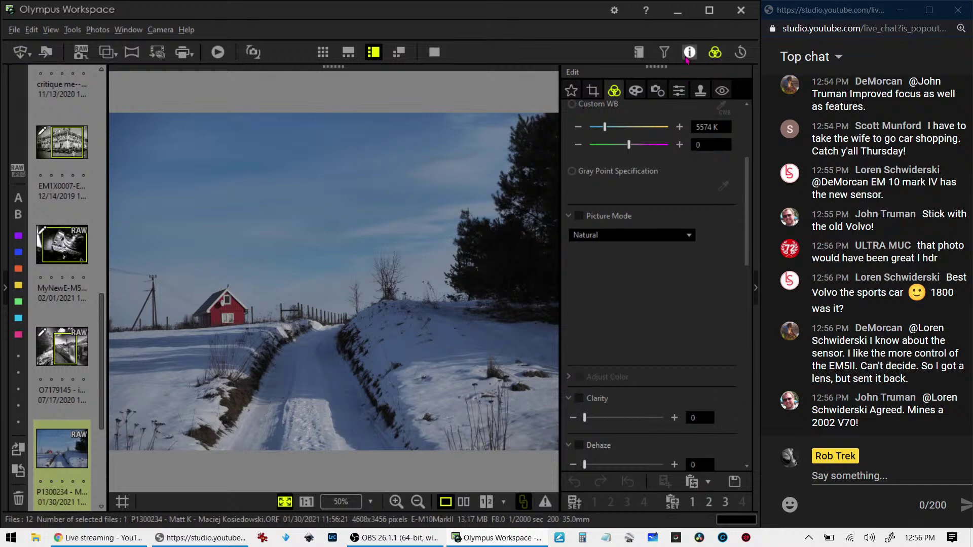
Step: Review the snowy road photo's camera, lens and exposure details in its properties
{"action": "left_click", "coordinate": [689, 53]}
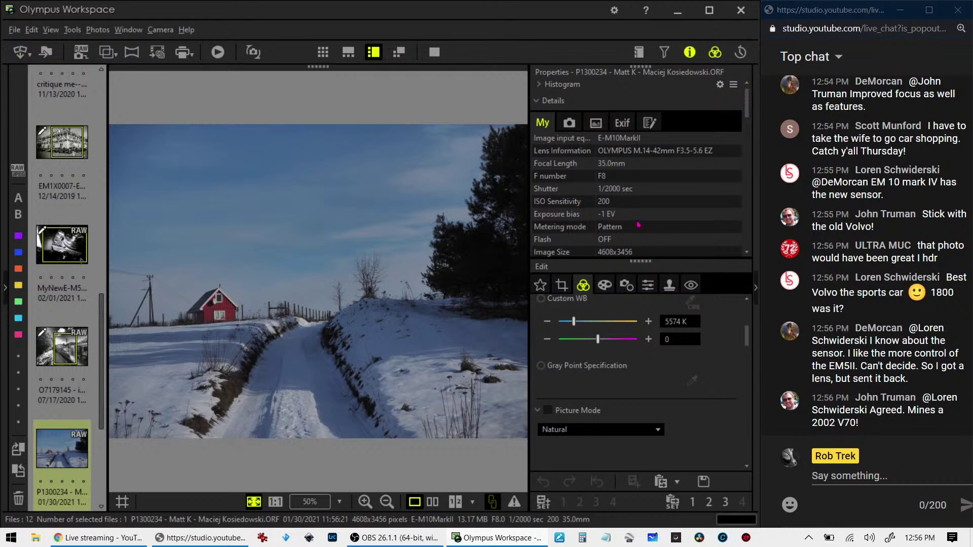
{"action": "scroll", "coordinate": [638, 225], "scroll_direction": "down", "scroll_amount": 3}
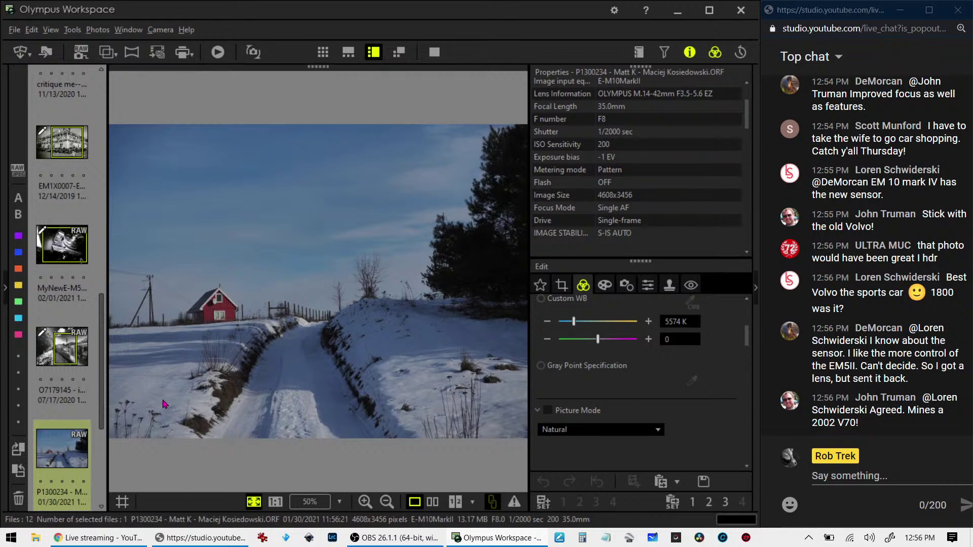
{"action": "left_click", "coordinate": [689, 52]}
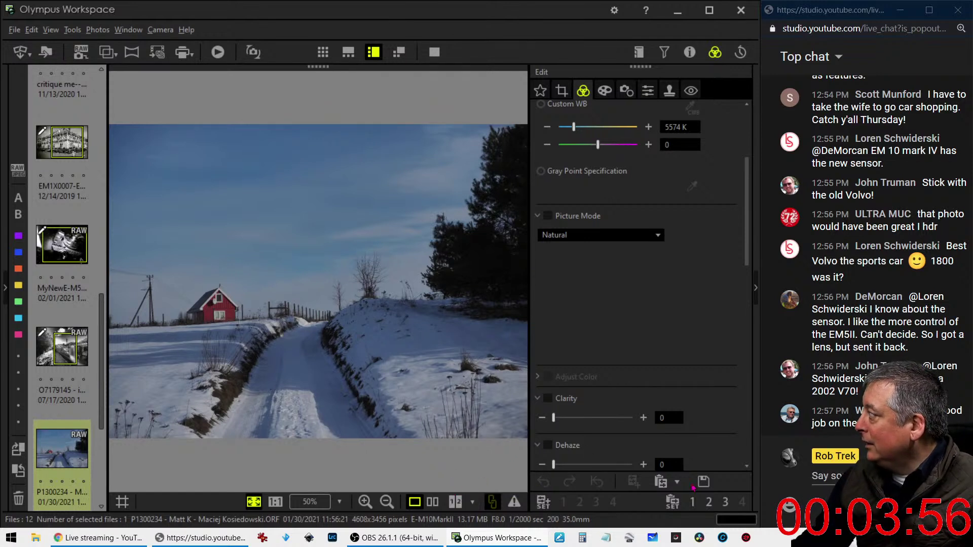
Step: Warm the snowy road photo with a custom white balance of 11090 K and a tint of 2
{"action": "left_click", "coordinate": [586, 131]}
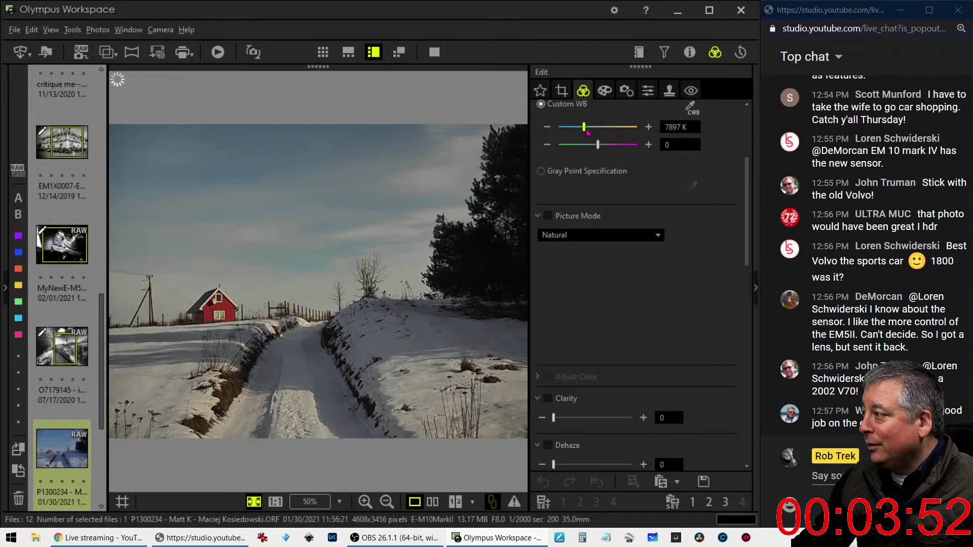
{"action": "left_click", "coordinate": [588, 133]}
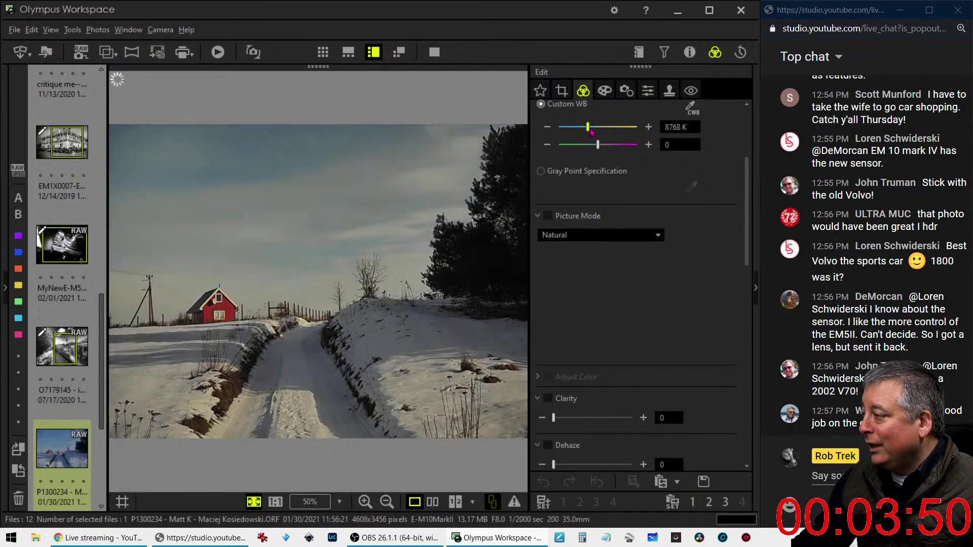
{"action": "left_click", "coordinate": [592, 131]}
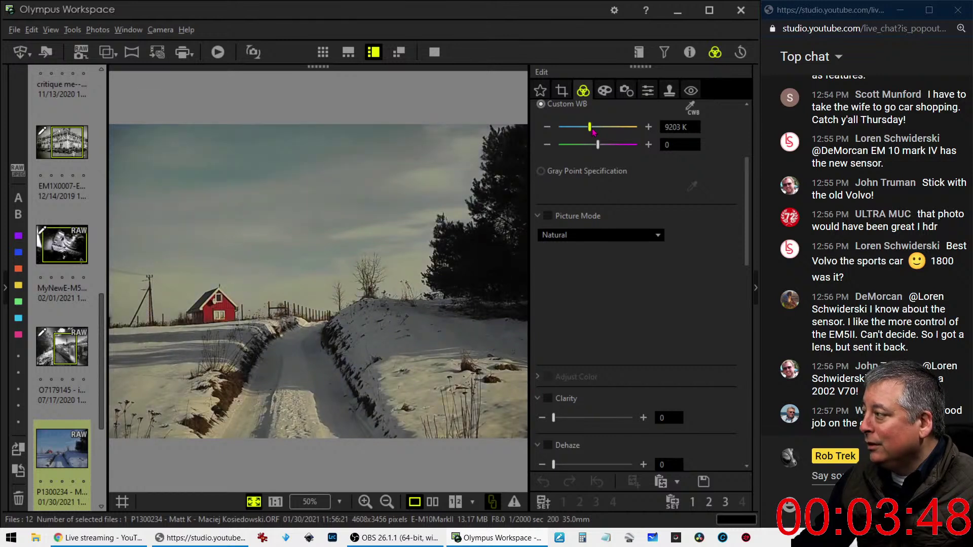
{"action": "left_click_drag", "start_coordinate": [596, 131], "coordinate": [605, 147]}
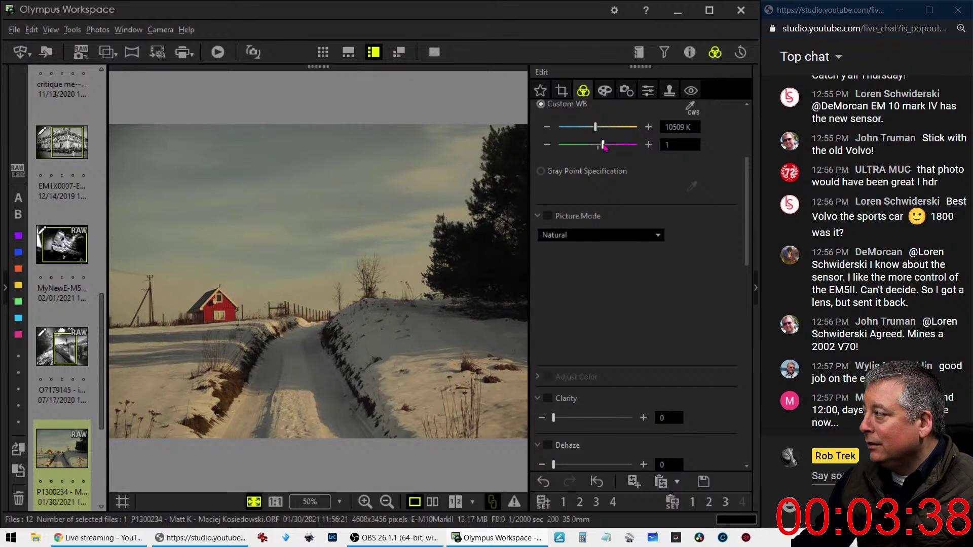
{"action": "left_click", "coordinate": [648, 145]}
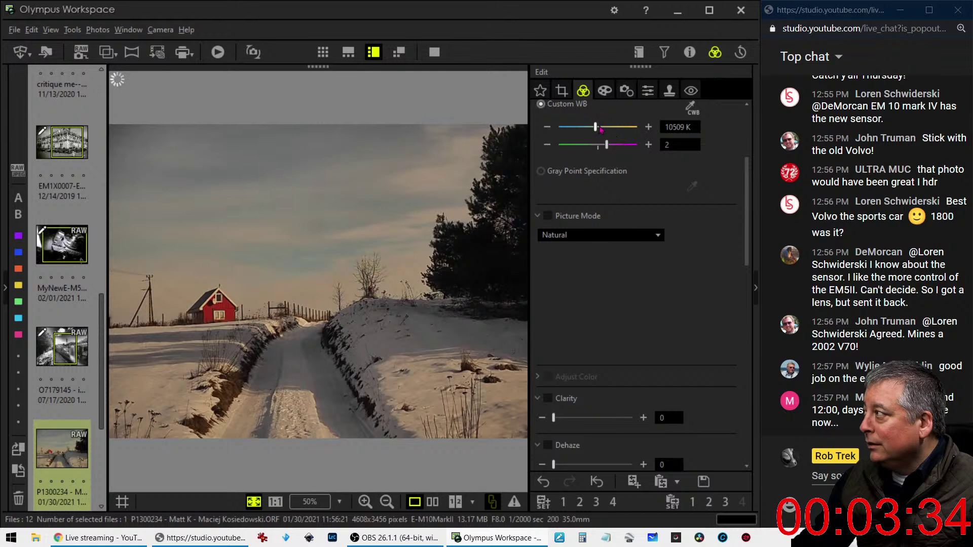
{"action": "left_click_drag", "start_coordinate": [600, 129], "coordinate": [603, 128]}
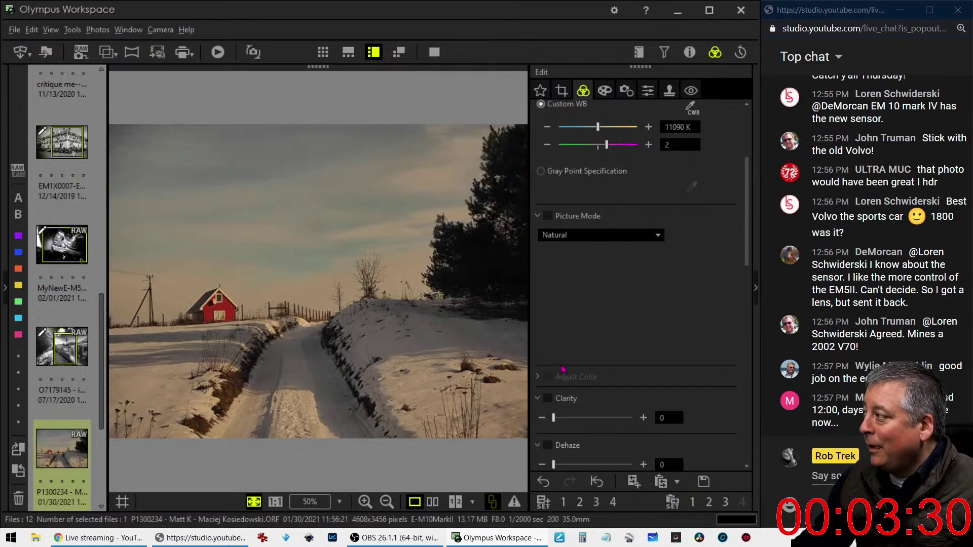
Step: Enable the Gradation adjustment on the snowy road photo with its AUTO setting
{"action": "left_click_drag", "start_coordinate": [746, 236], "coordinate": [743, 428]}
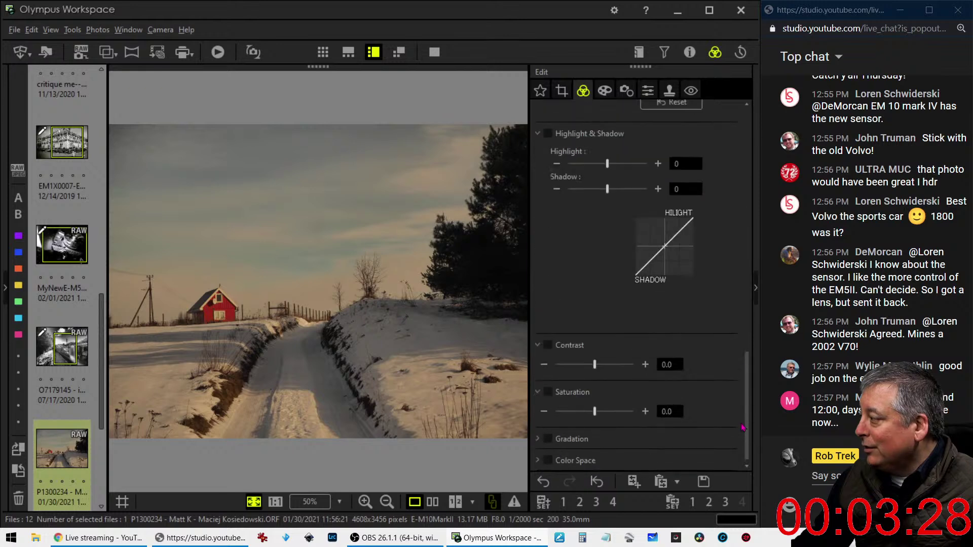
{"action": "left_click", "coordinate": [539, 440]}
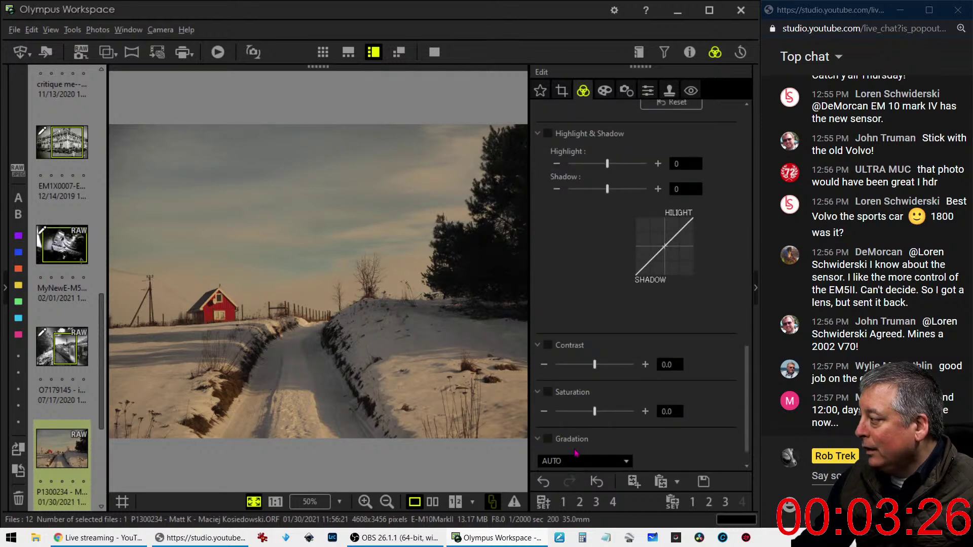
{"action": "left_click", "coordinate": [548, 413]}
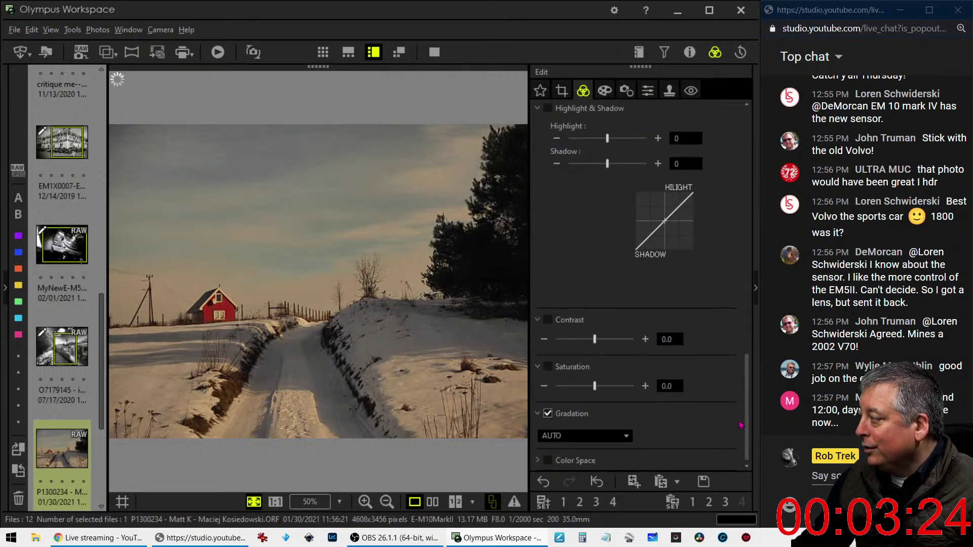
Step: Raise the photo's sharpness to 2.0 and switch its noise filter to OFF
{"action": "left_click_drag", "start_coordinate": [741, 426], "coordinate": [738, 245]}
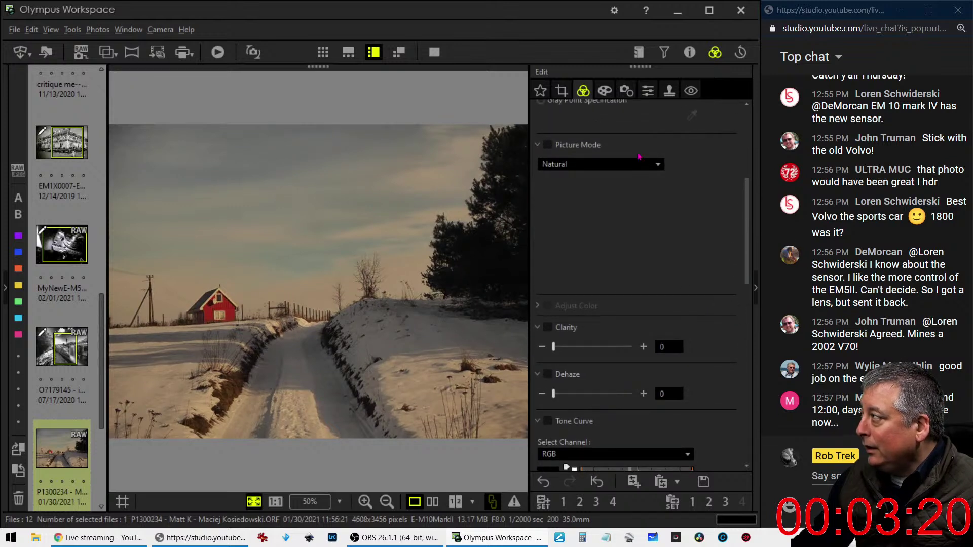
{"action": "left_click", "coordinate": [648, 90]}
{"action": "left_click_drag", "start_coordinate": [596, 131], "coordinate": [636, 132]}
{"action": "left_click", "coordinate": [607, 314]}
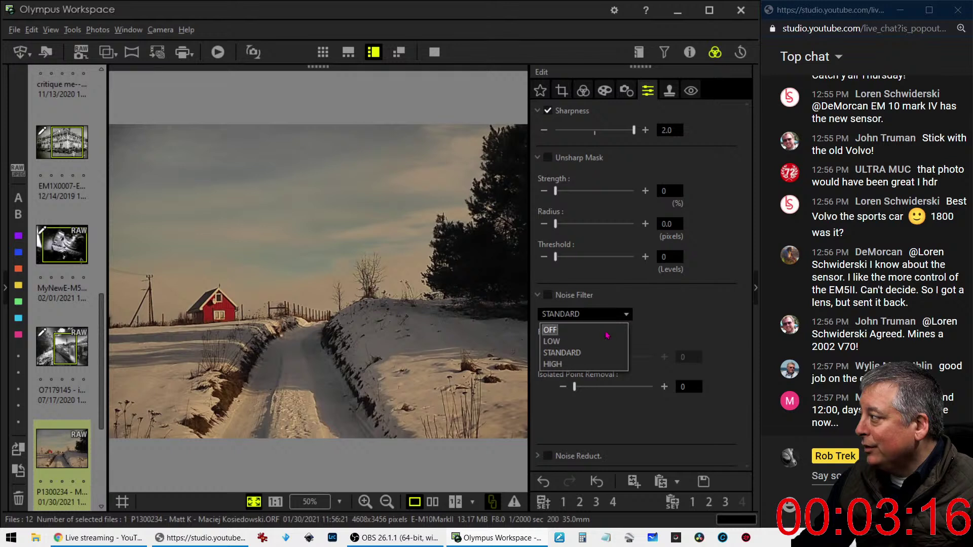
{"action": "left_click", "coordinate": [607, 334]}
Step: Straighten the snowy road photo by setting the crop's tilt adjustment to 0.3 degrees
{"action": "left_click", "coordinate": [605, 92]}
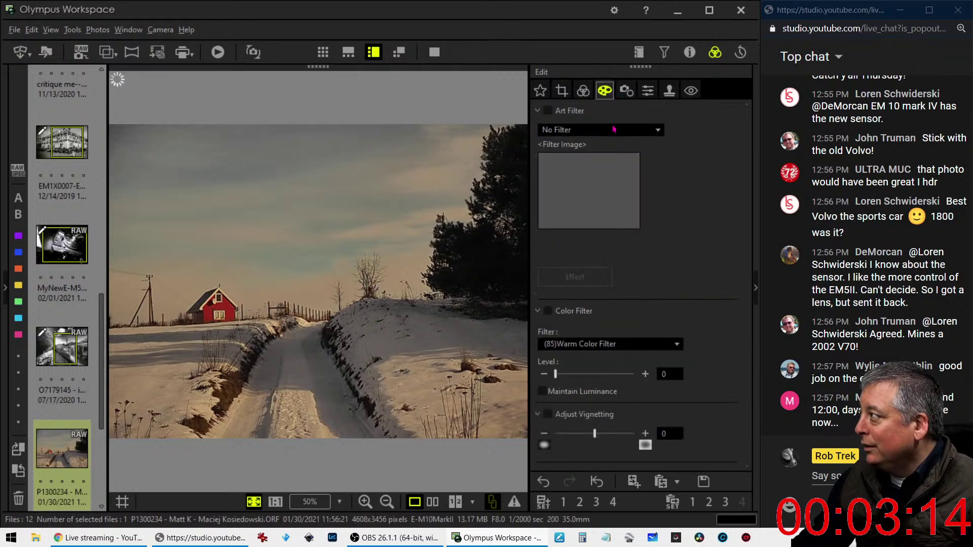
{"action": "left_click", "coordinate": [583, 90]}
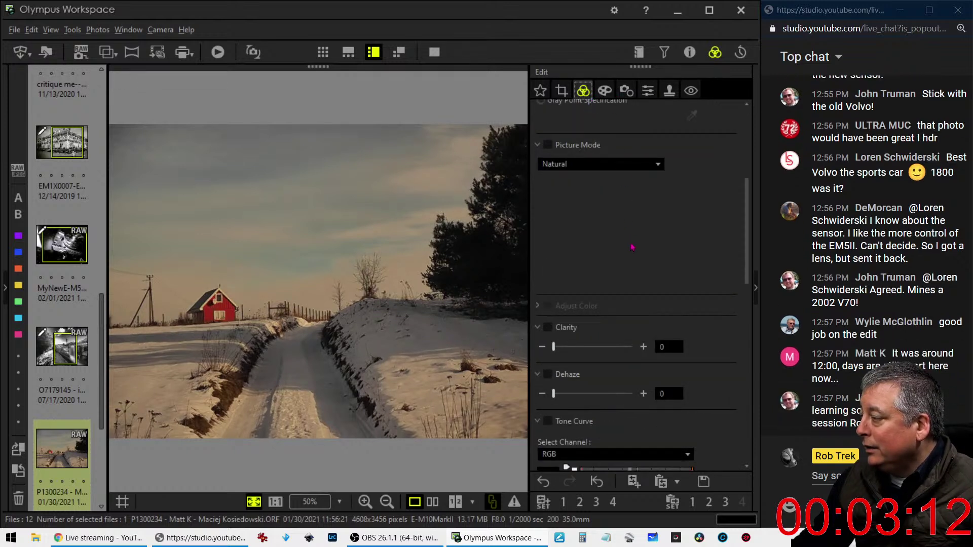
{"action": "left_click", "coordinate": [561, 91]}
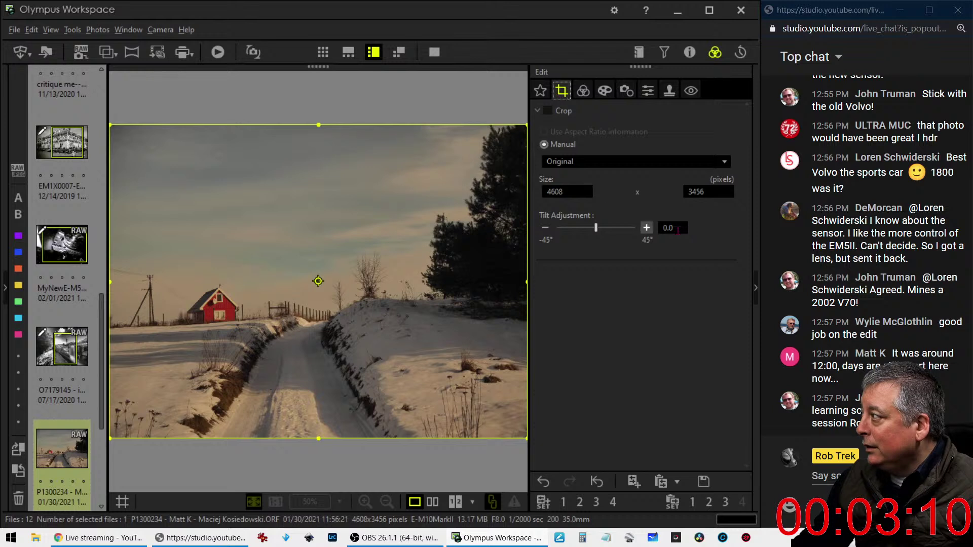
{"action": "left_click", "coordinate": [648, 228]}
{"action": "left_click", "coordinate": [647, 228]}
{"action": "left_click", "coordinate": [647, 228]}
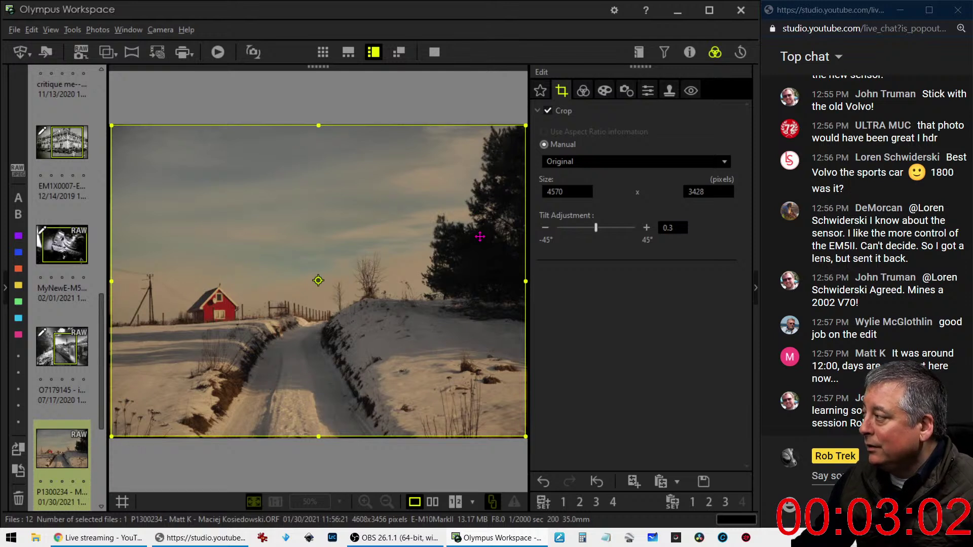
Step: Crop the photo to 16:9 at about 4041 x 2273 pixels, cutting off the upper sky and the utility pole beside the house
{"action": "left_click", "coordinate": [609, 167]}
{"action": "left_click", "coordinate": [595, 213]}
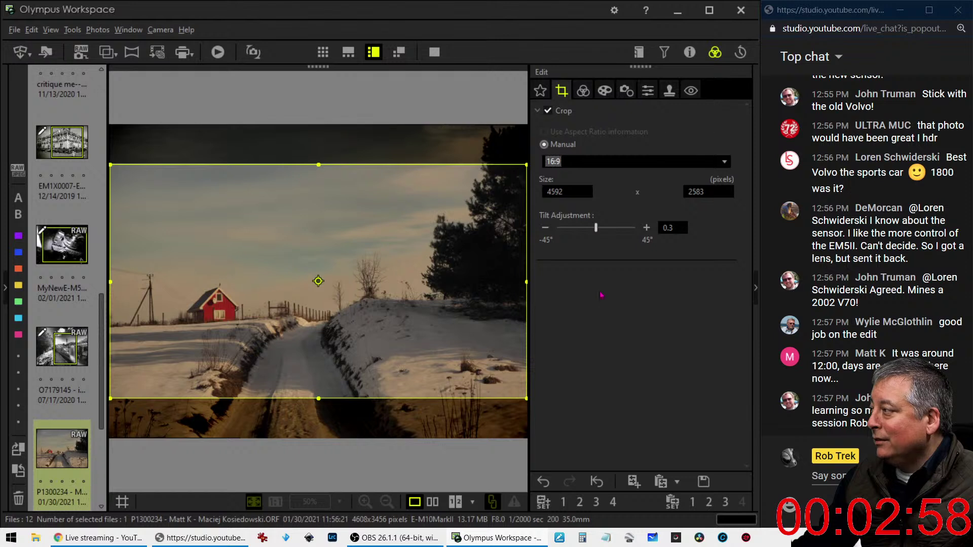
{"action": "left_click_drag", "start_coordinate": [475, 285], "coordinate": [464, 345]}
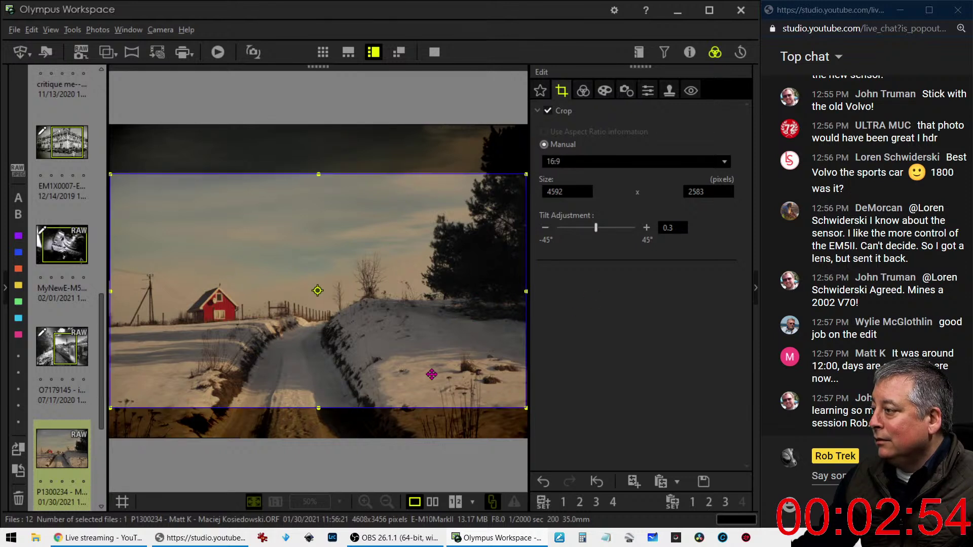
{"action": "left_click_drag", "start_coordinate": [321, 181], "coordinate": [320, 184]}
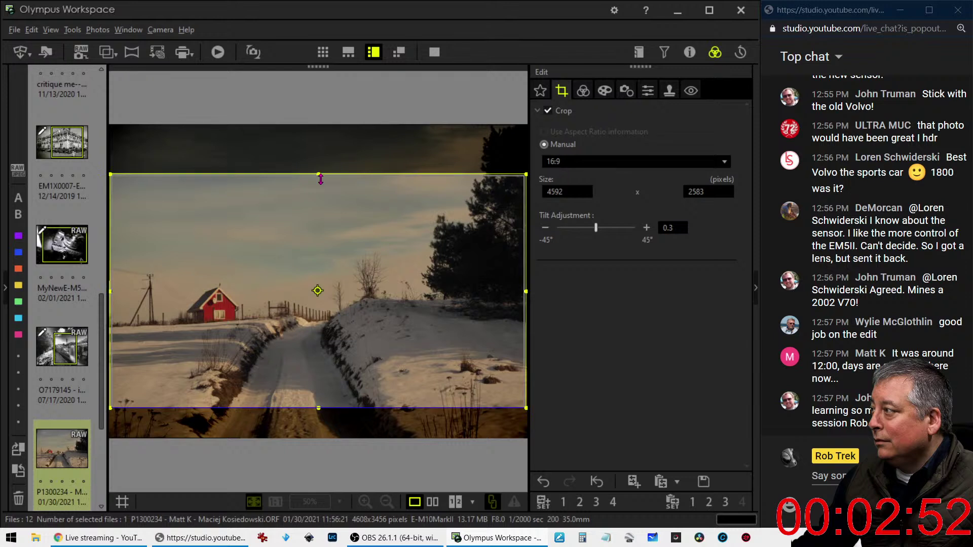
{"action": "left_click_drag", "start_coordinate": [337, 281], "coordinate": [336, 299]}
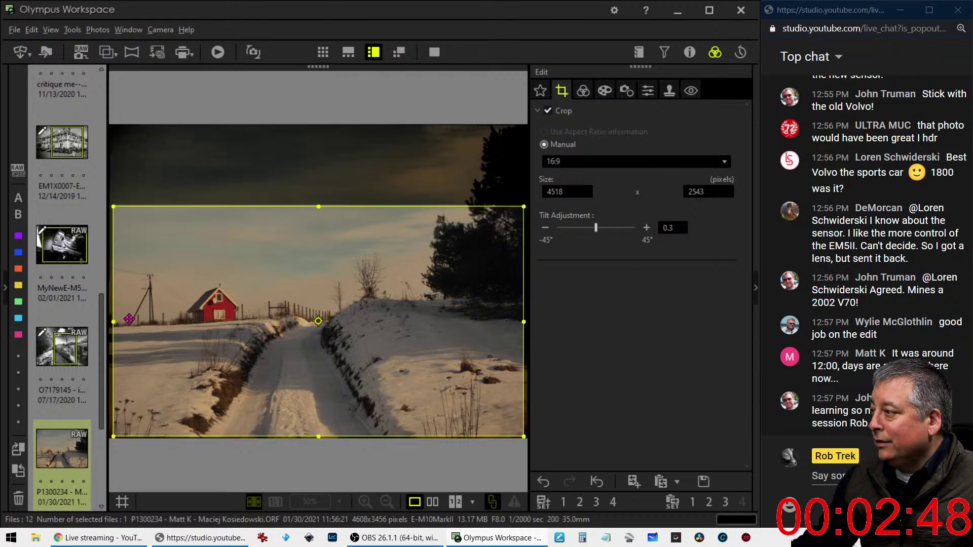
{"action": "left_click_drag", "start_coordinate": [115, 323], "coordinate": [160, 327]}
{"action": "left_click_drag", "start_coordinate": [258, 355], "coordinate": [258, 370]}
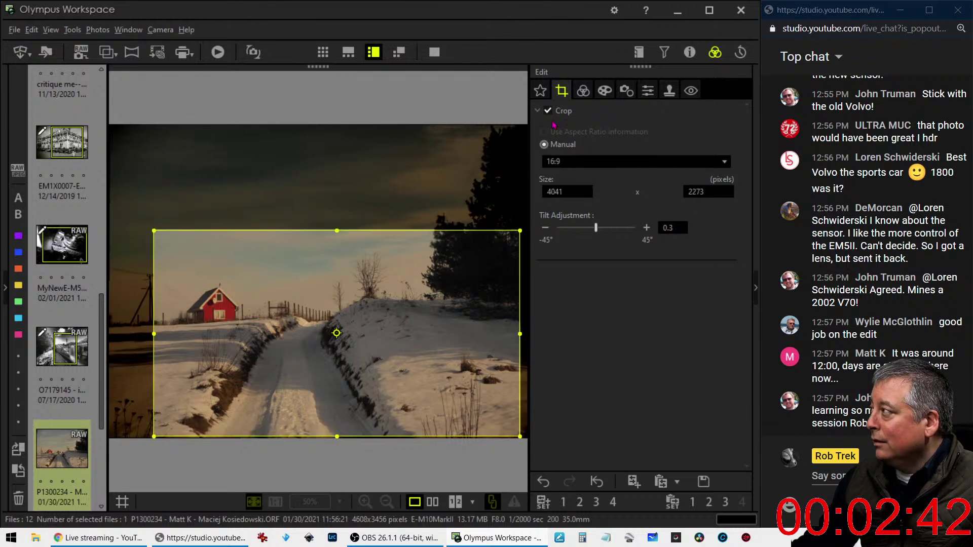
{"action": "left_click", "coordinate": [584, 91]}
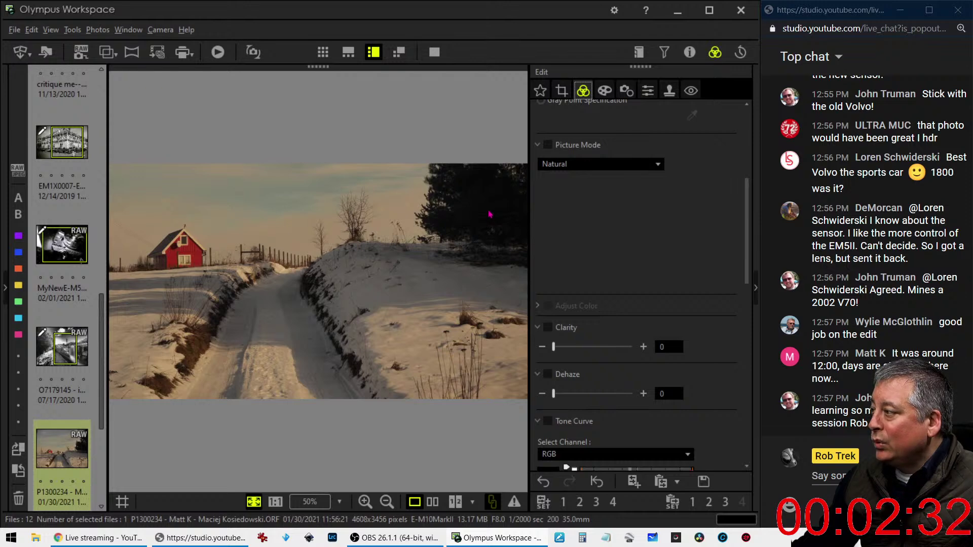
Step: Tighten the 16:9 crop to about 3641 x 2048 pixels, trimming the dark trees while keeping the red house and road
{"action": "key", "text": "c"}
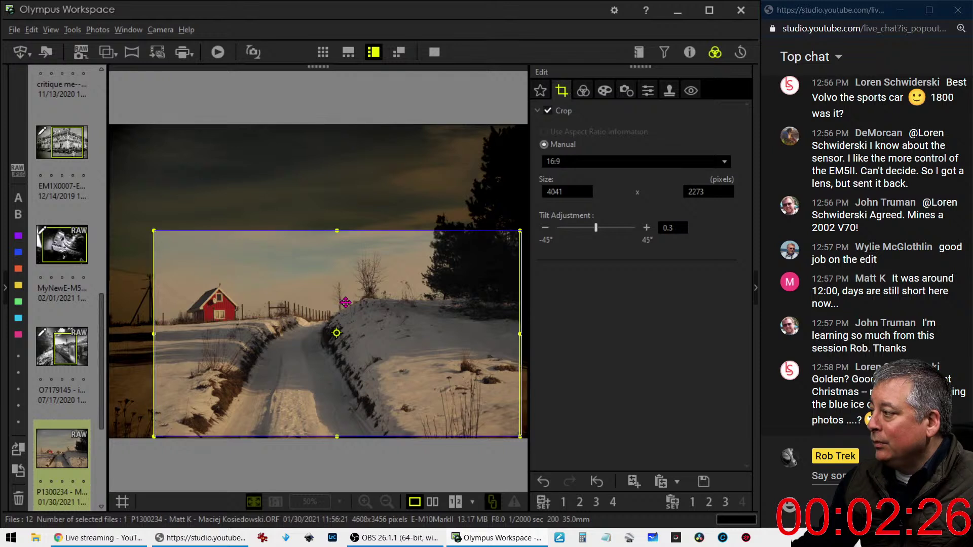
{"action": "left_click_drag", "start_coordinate": [346, 302], "coordinate": [348, 302]}
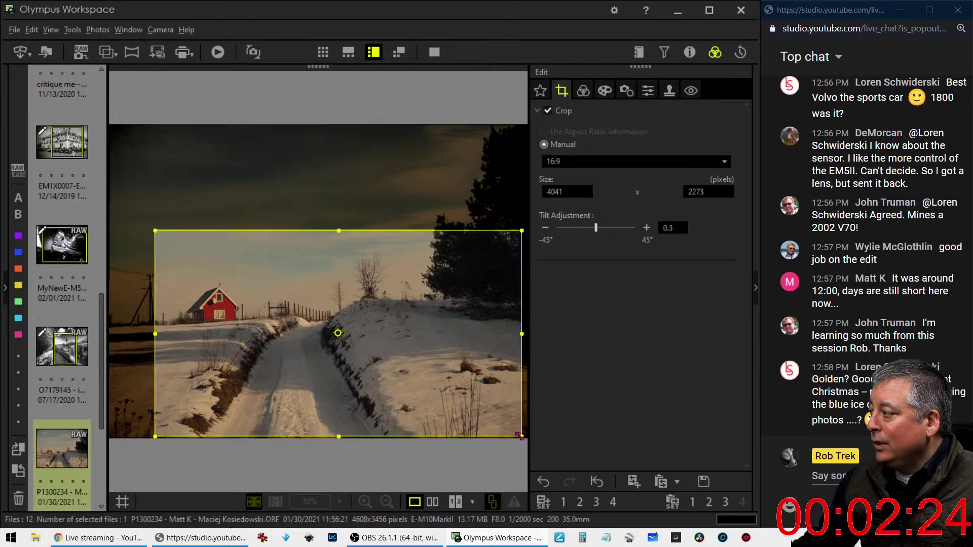
{"action": "left_click_drag", "start_coordinate": [519, 436], "coordinate": [513, 433]}
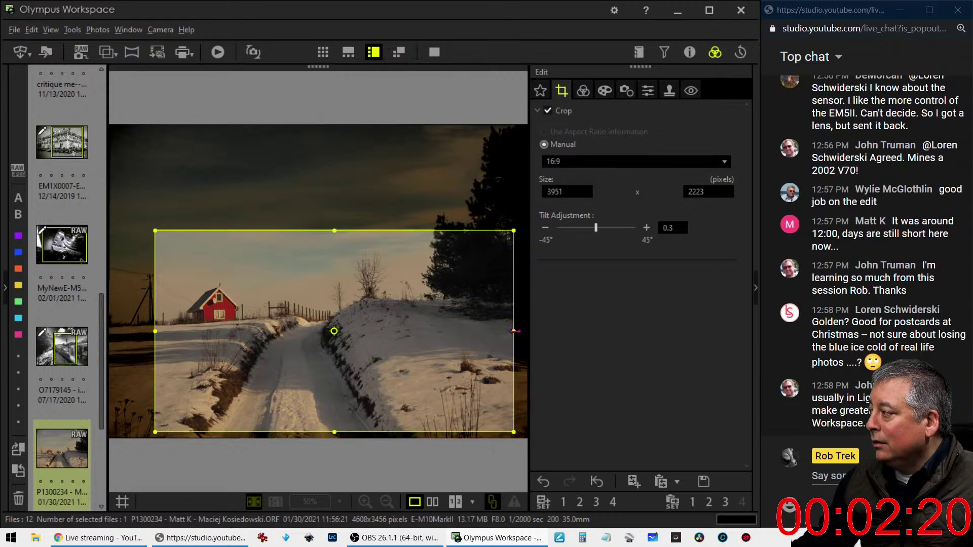
{"action": "left_click_drag", "start_coordinate": [514, 332], "coordinate": [485, 338]}
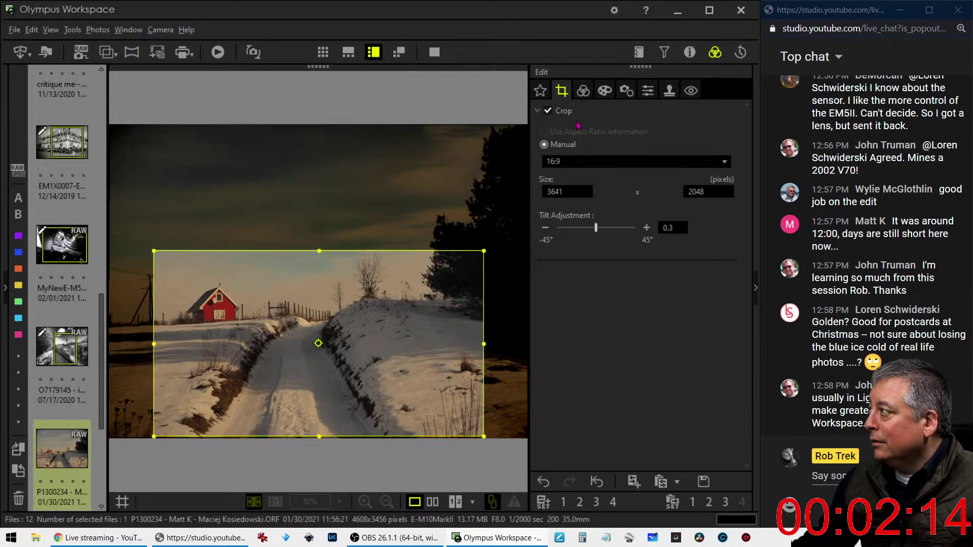
{"action": "left_click", "coordinate": [583, 90]}
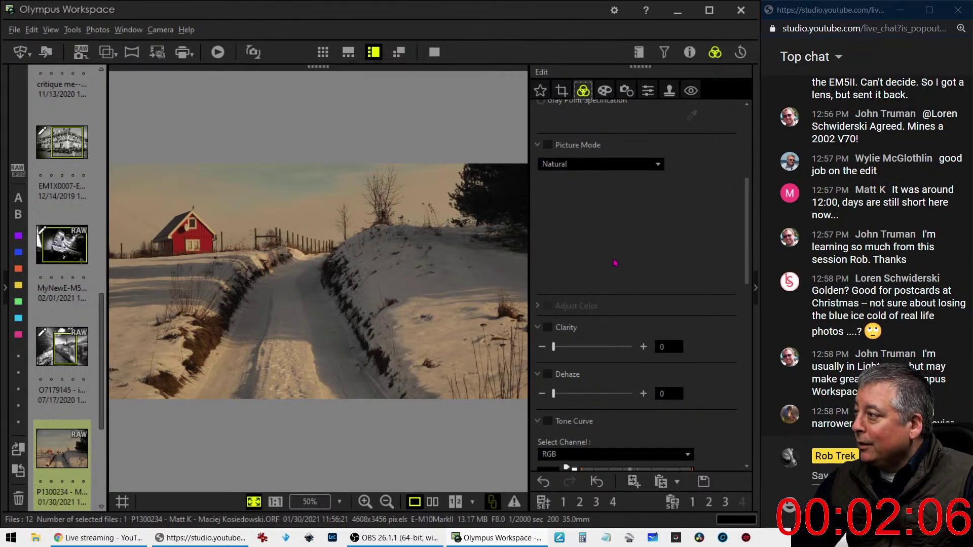
Step: Apply Dehaze at 29 to the cropped snowy road photo
{"action": "scroll", "coordinate": [613, 265], "scroll_direction": "down", "scroll_amount": 1}
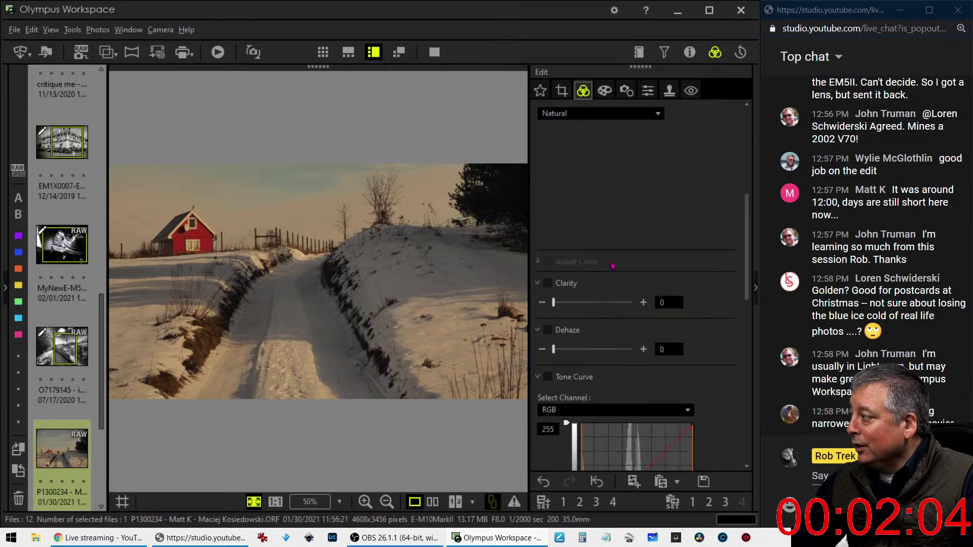
{"action": "scroll", "coordinate": [612, 265], "scroll_direction": "down", "scroll_amount": 3}
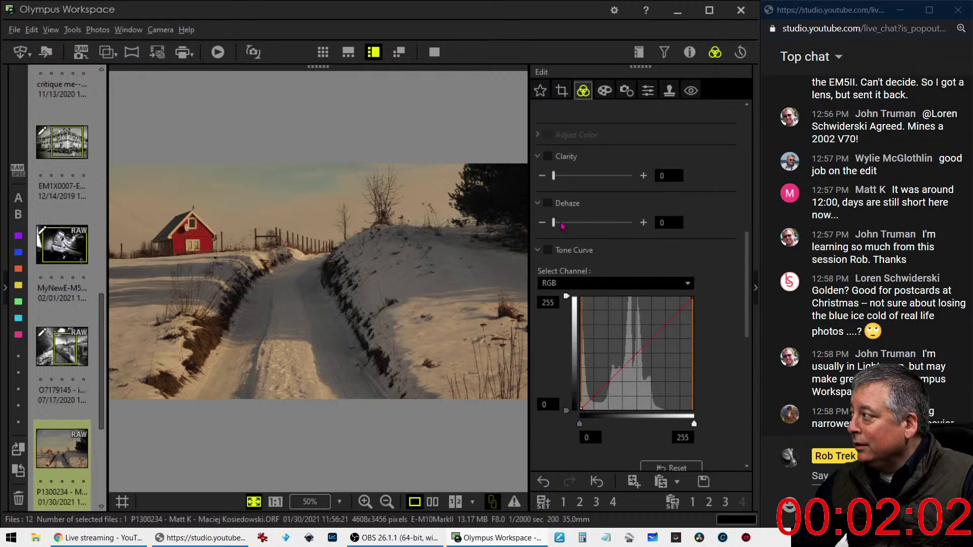
{"action": "left_click_drag", "start_coordinate": [554, 223], "coordinate": [576, 223]}
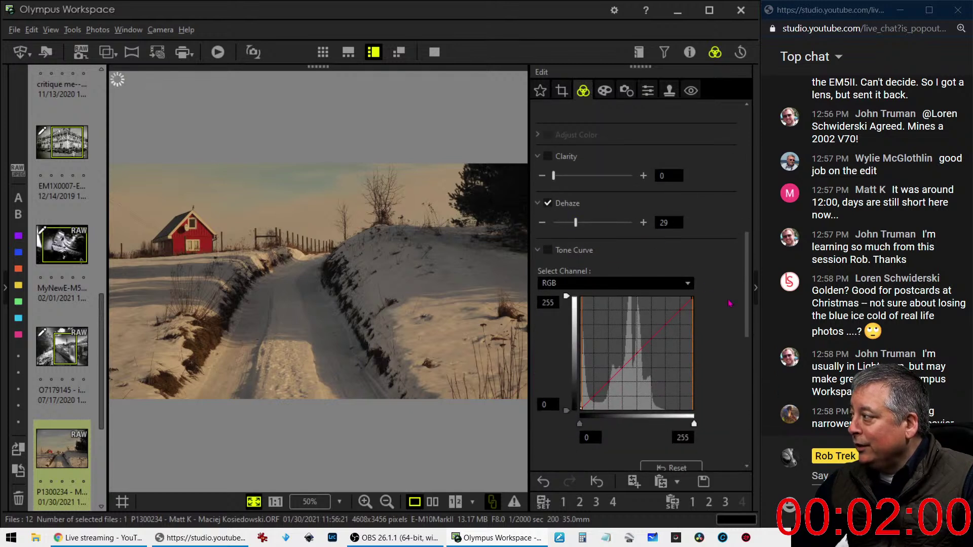
Step: Brighten the photo with the RGB tone curve, lifting the lower midtones while anchoring a point near the darkest shadows
{"action": "scroll", "coordinate": [730, 303], "scroll_direction": "down", "scroll_amount": 1}
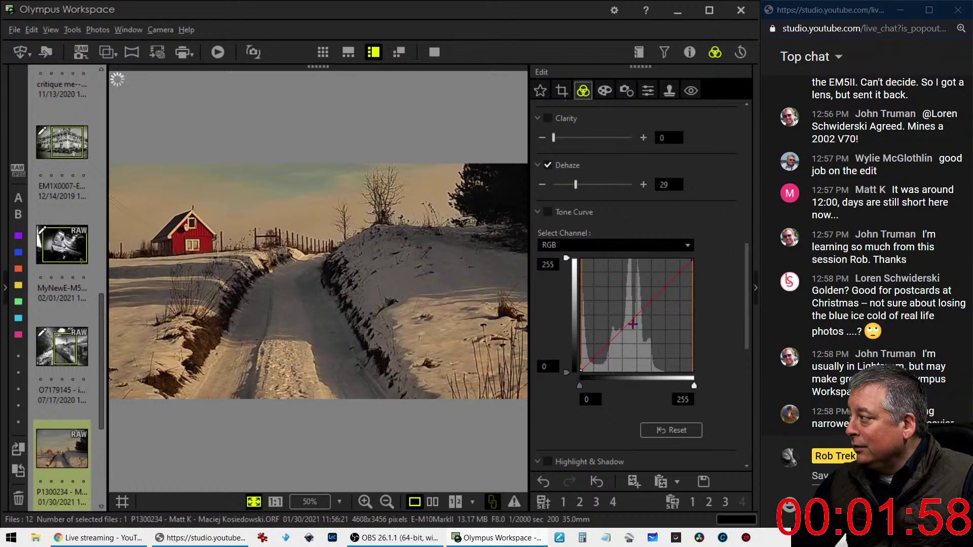
{"action": "left_click", "coordinate": [617, 334]}
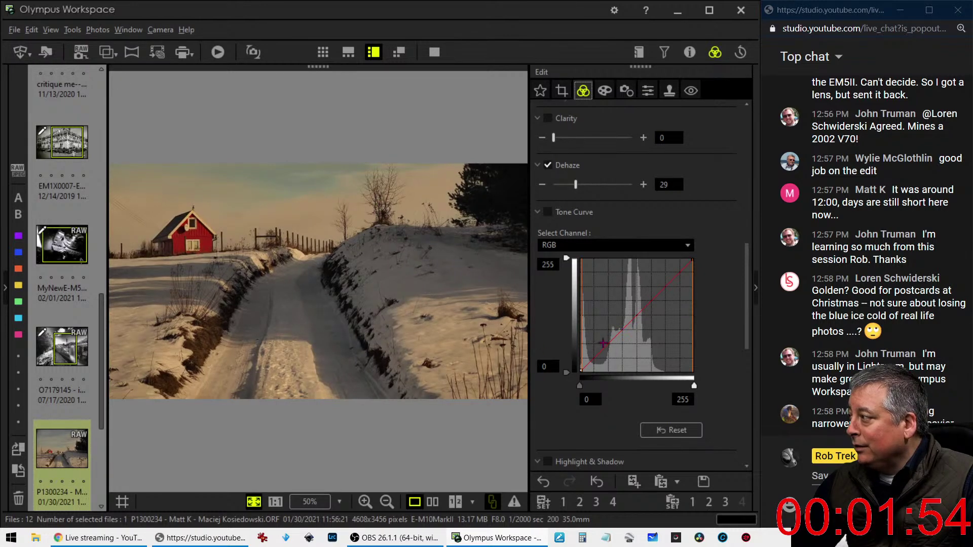
{"action": "left_click_drag", "start_coordinate": [600, 350], "coordinate": [600, 339]}
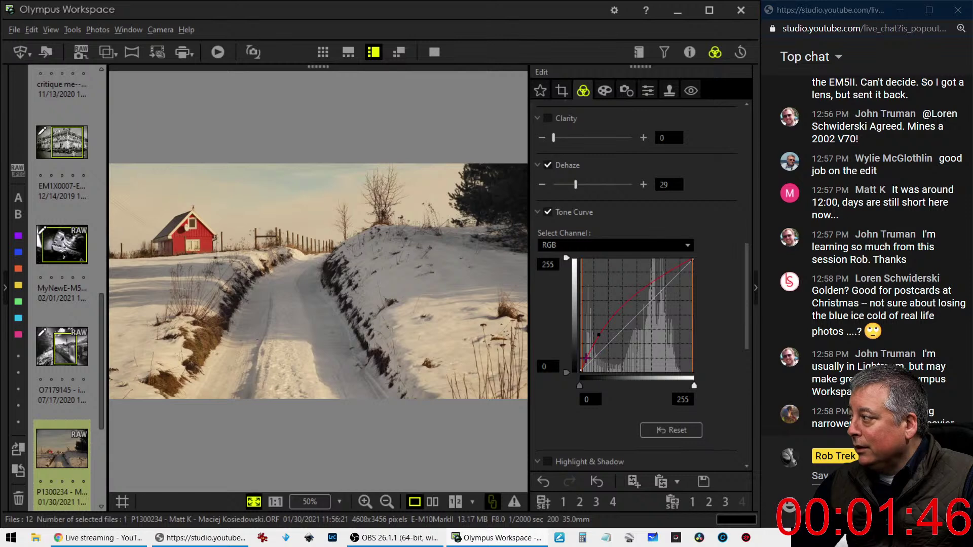
{"action": "left_click", "coordinate": [585, 360]}
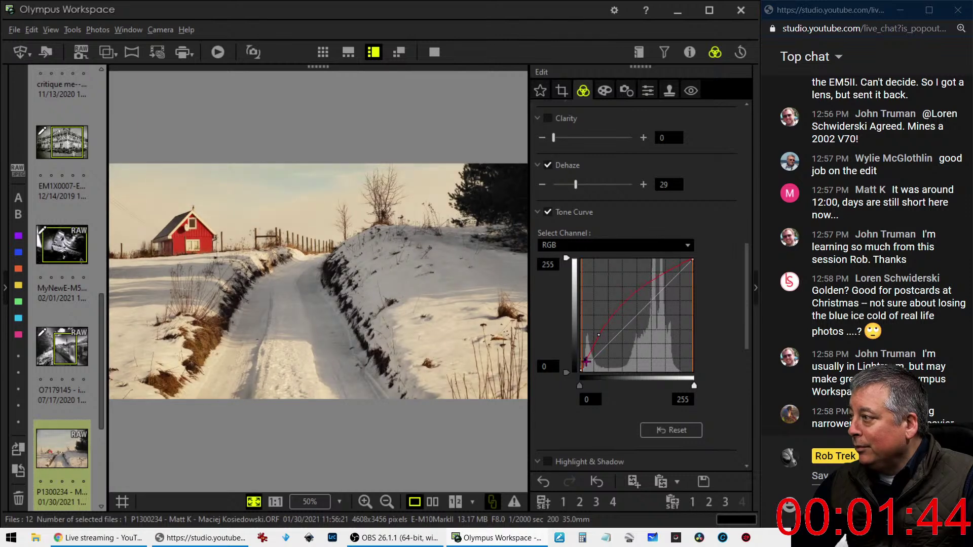
{"action": "left_click", "coordinate": [661, 281]}
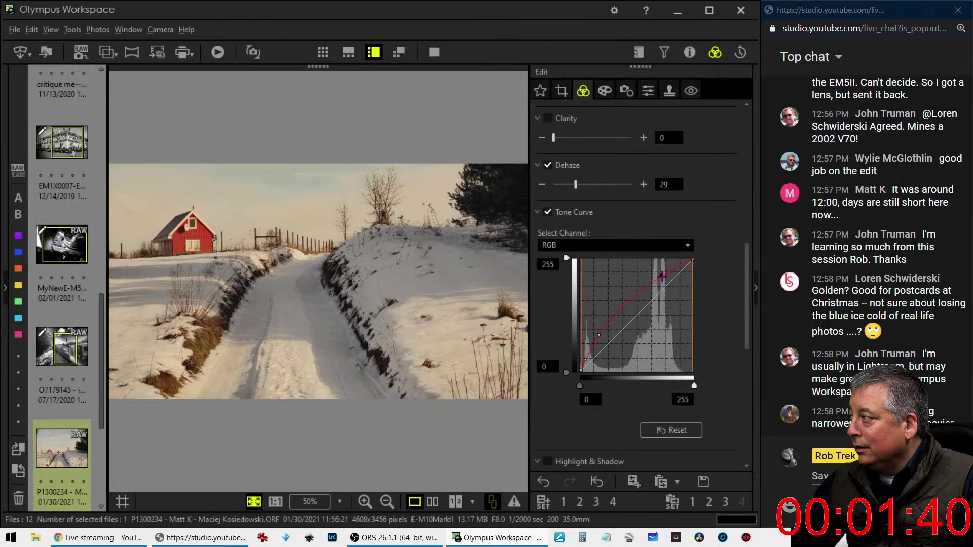
{"action": "left_click_drag", "start_coordinate": [661, 277], "coordinate": [644, 192]}
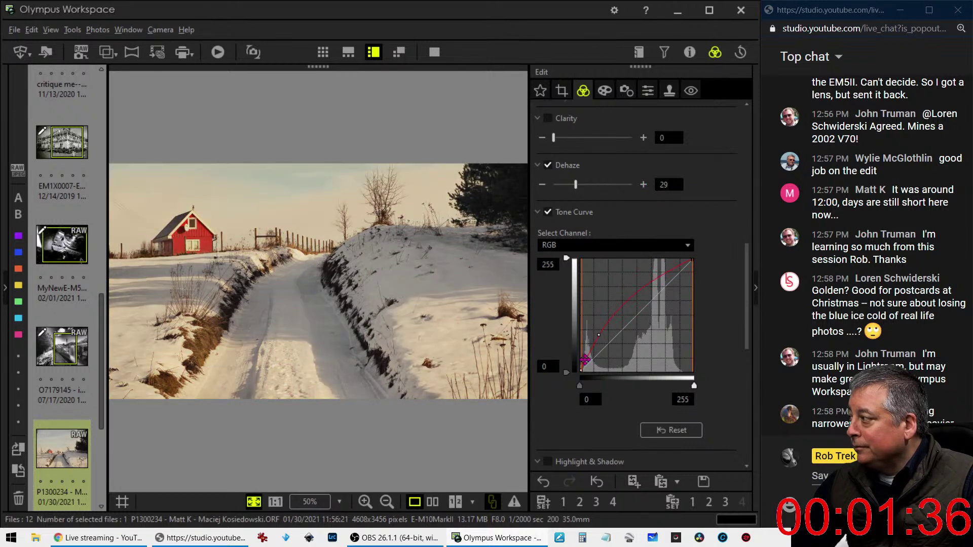
{"action": "left_click_drag", "start_coordinate": [585, 360], "coordinate": [614, 319]}
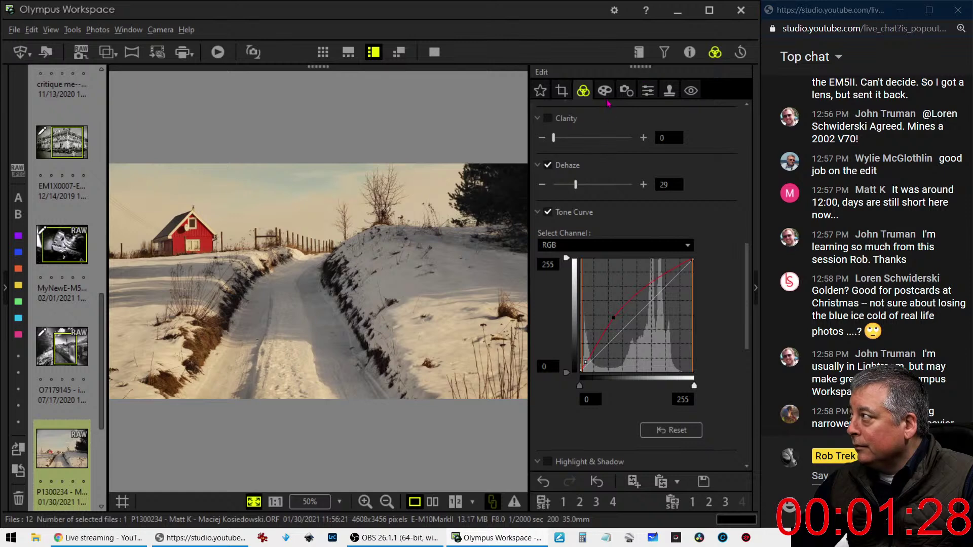
Step: Set Clarity to 36 and check the red house at 1:1 magnification before returning to the fitted view
{"action": "left_click_drag", "start_coordinate": [554, 138], "coordinate": [583, 140]}
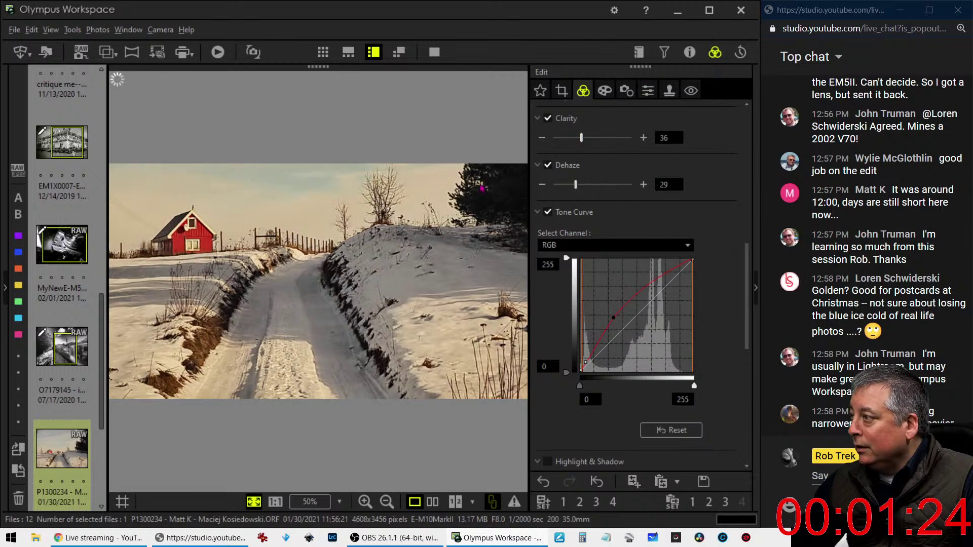
{"action": "left_click", "coordinate": [207, 238]}
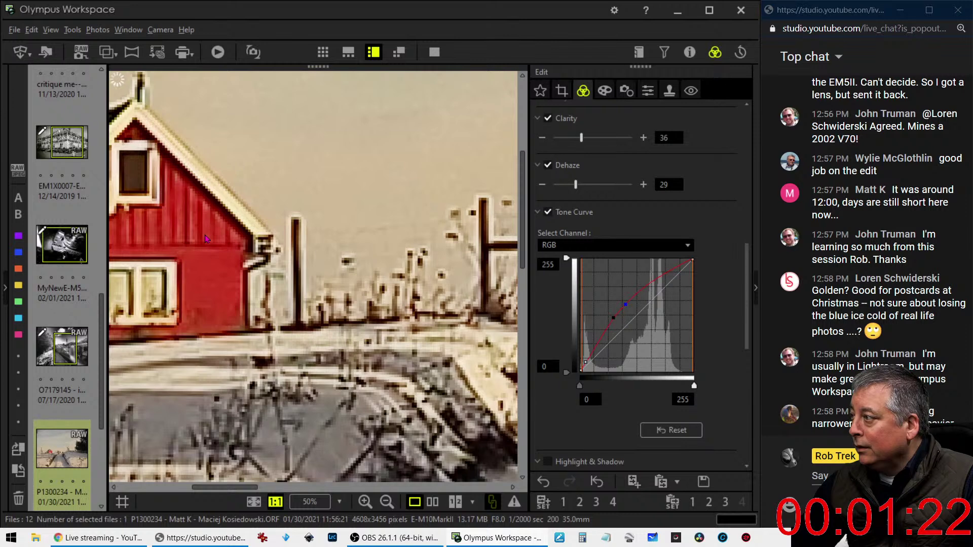
{"action": "left_click", "coordinate": [206, 238]}
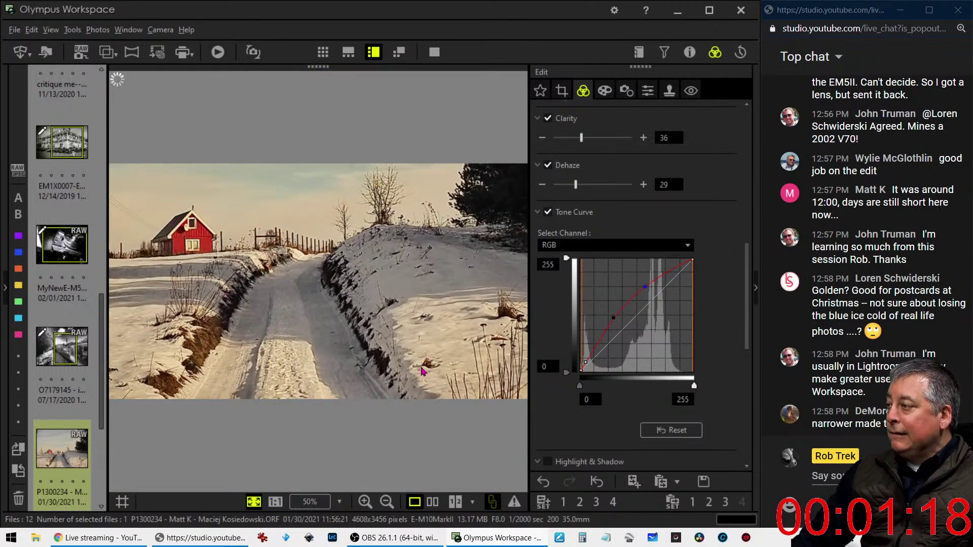
Step: Set the picture mode to Vivid and raise the lower-midtone point of the RGB tone curve slightly
{"action": "scroll", "coordinate": [545, 322], "scroll_direction": "up", "scroll_amount": 5}
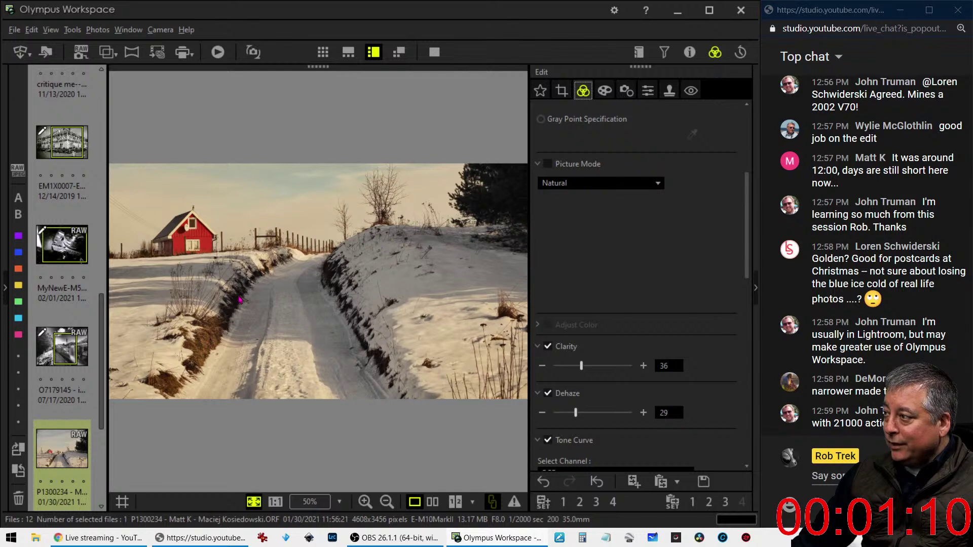
{"action": "left_click", "coordinate": [563, 184]}
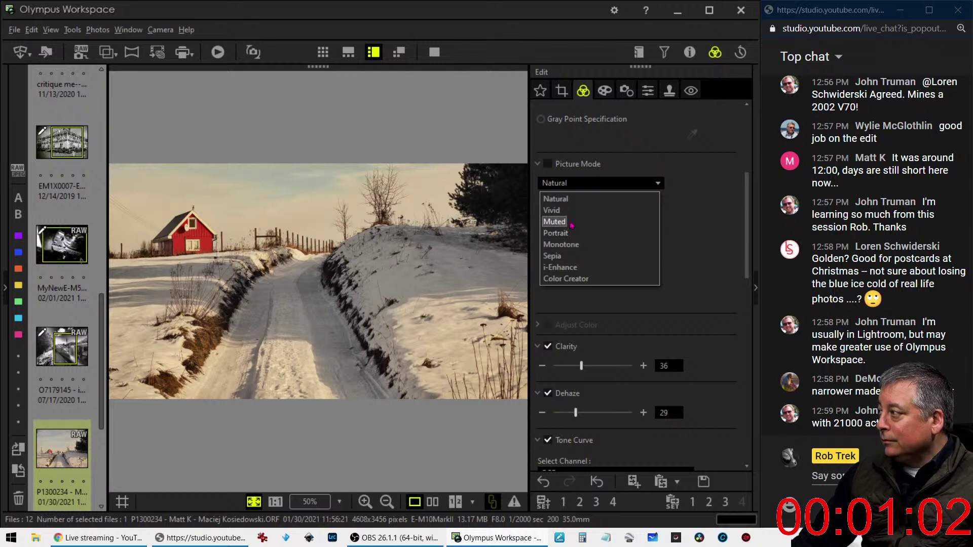
{"action": "key", "text": "Up"}
{"action": "key", "text": "Return"}
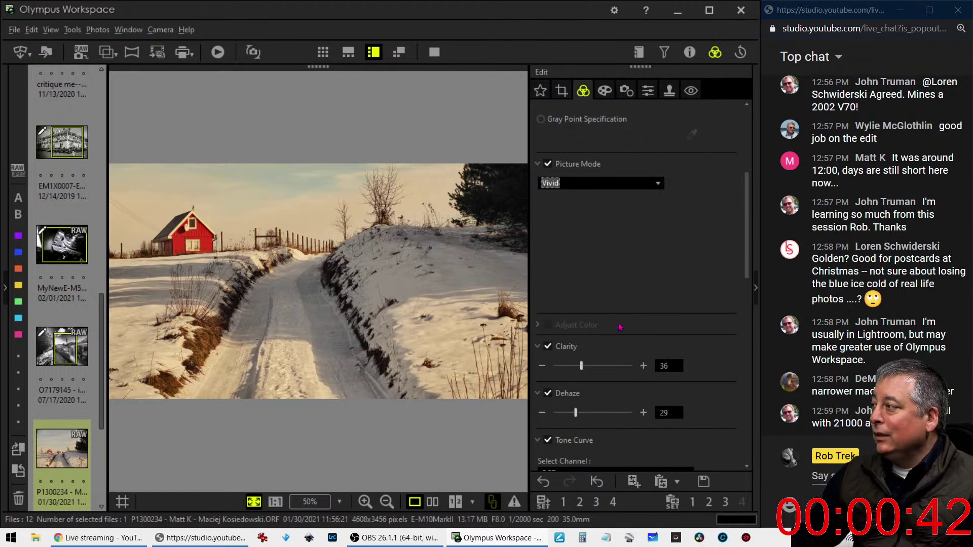
{"action": "scroll", "coordinate": [638, 294], "scroll_direction": "down", "scroll_amount": 5}
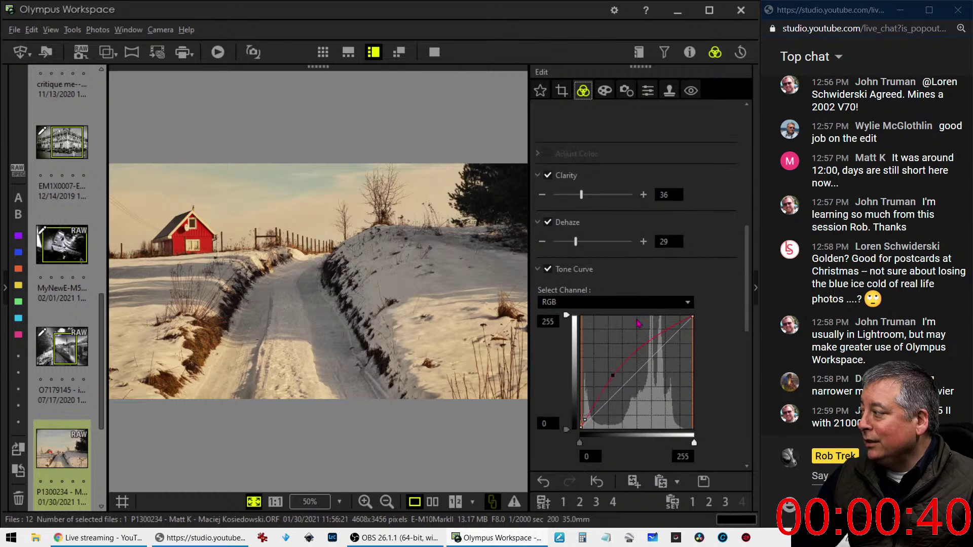
{"action": "left_click_drag", "start_coordinate": [613, 377], "coordinate": [616, 368]}
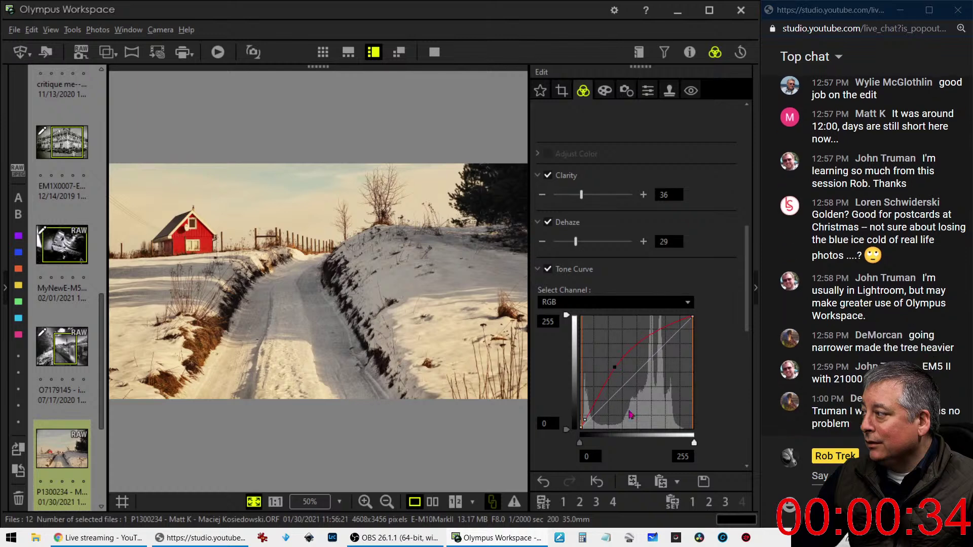
Step: Compare the edited 16:9 snowy road photo side by side with the original in full screen
{"action": "left_click", "coordinate": [433, 503]}
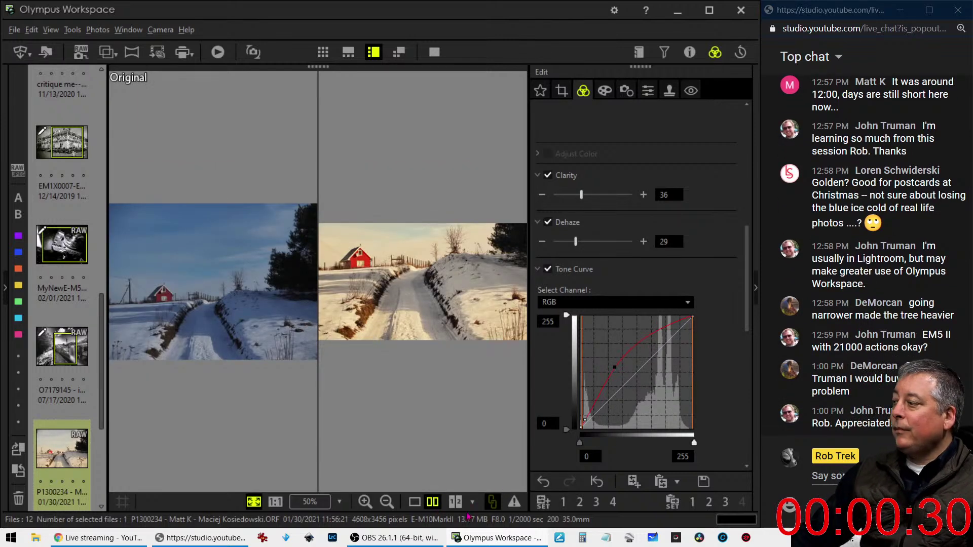
{"action": "left_click", "coordinate": [433, 53]}
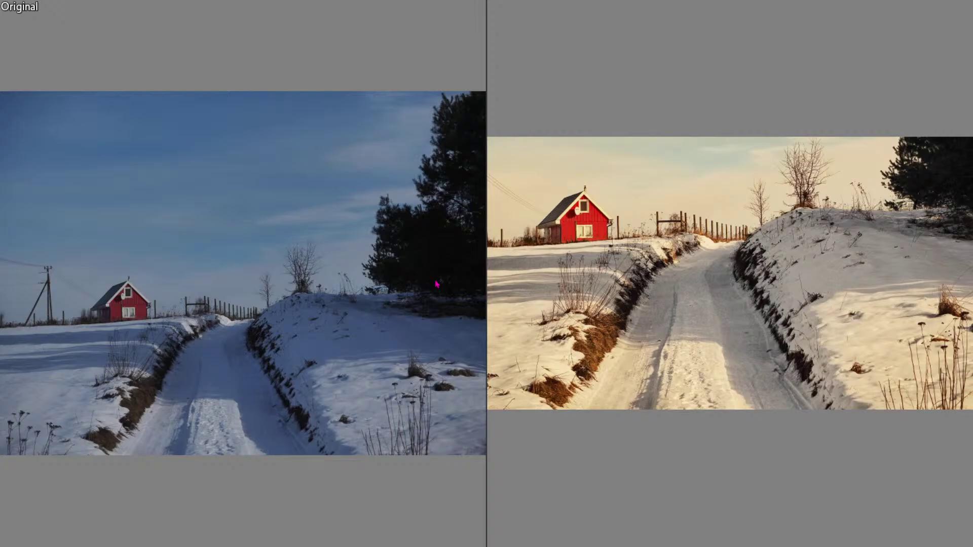
{"action": "key", "text": "Escape"}
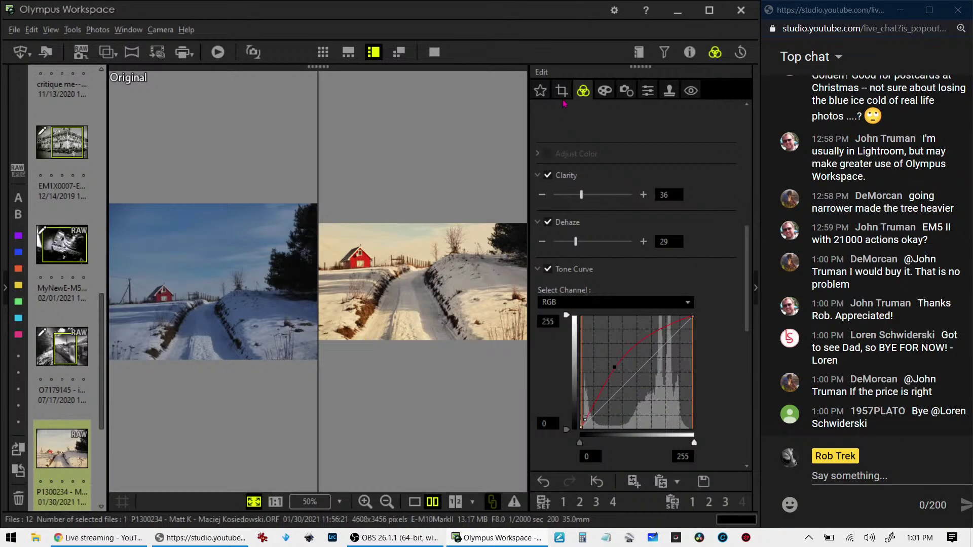
Step: Try a vertical 16:9 crop of about 1940 x 3456 pixels around the red house and road
{"action": "left_click", "coordinate": [562, 95]}
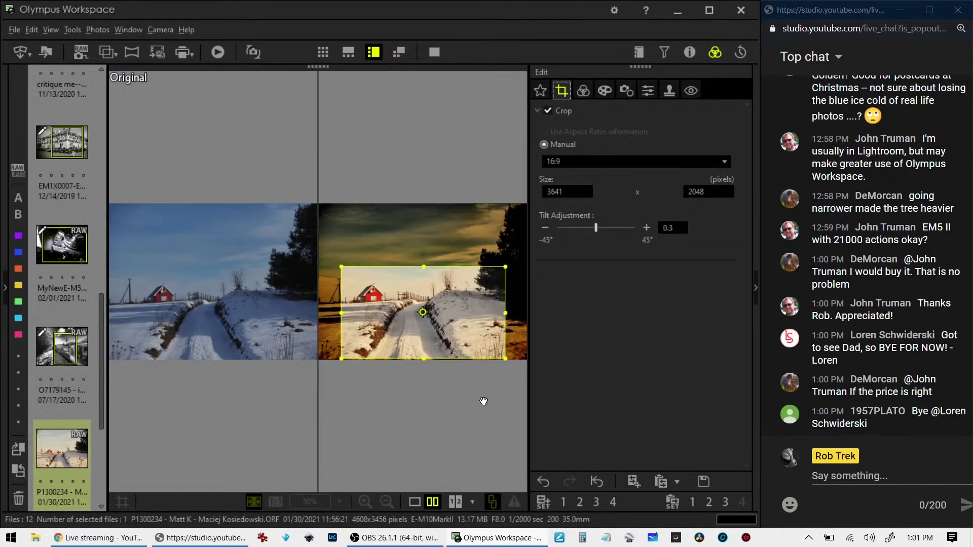
{"action": "left_click", "coordinate": [414, 502]}
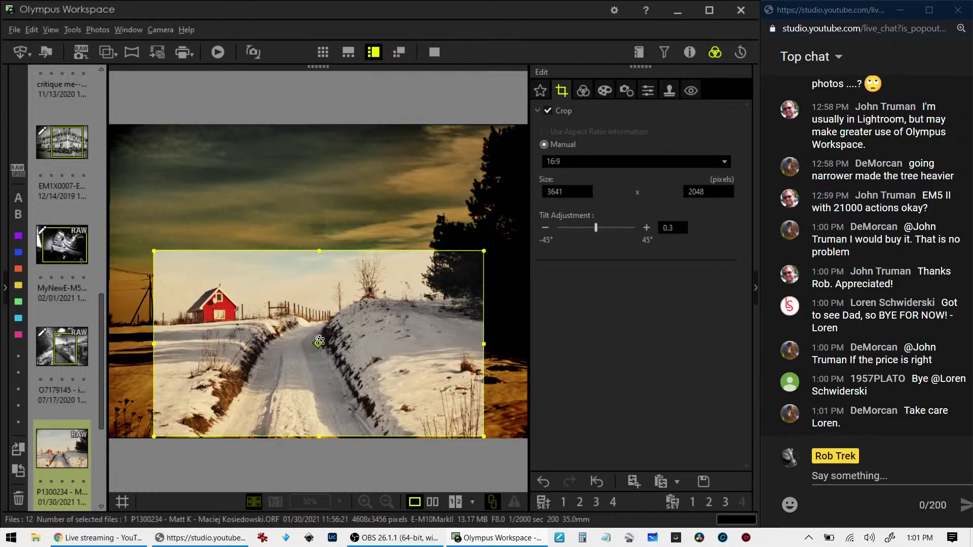
{"action": "left_click", "coordinate": [319, 341]}
{"action": "left_click_drag", "start_coordinate": [322, 369], "coordinate": [269, 369]}
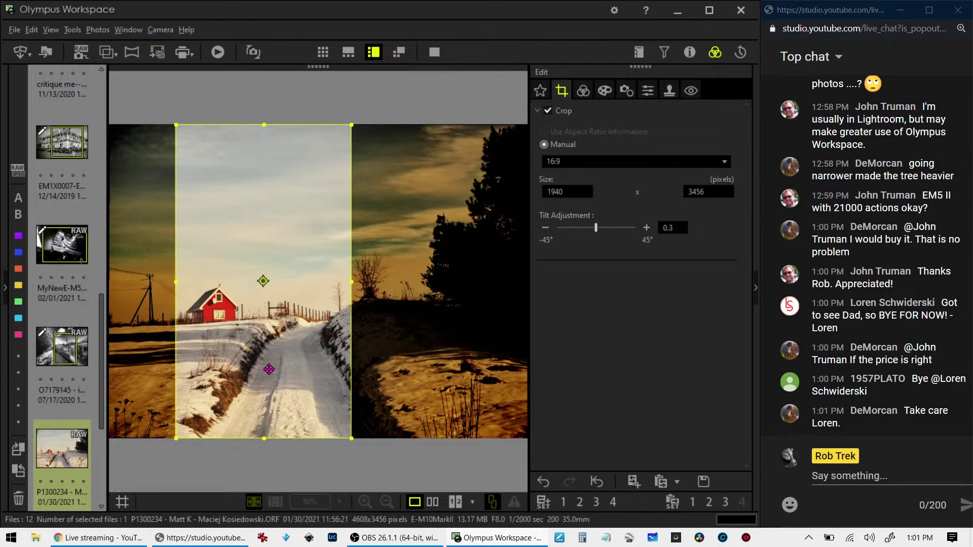
Step: Crop the snowy road photo to a vertical 5:4 frame of about 2457 x 3074 pixels around the red house, fence and road
{"action": "left_click", "coordinate": [583, 162]}
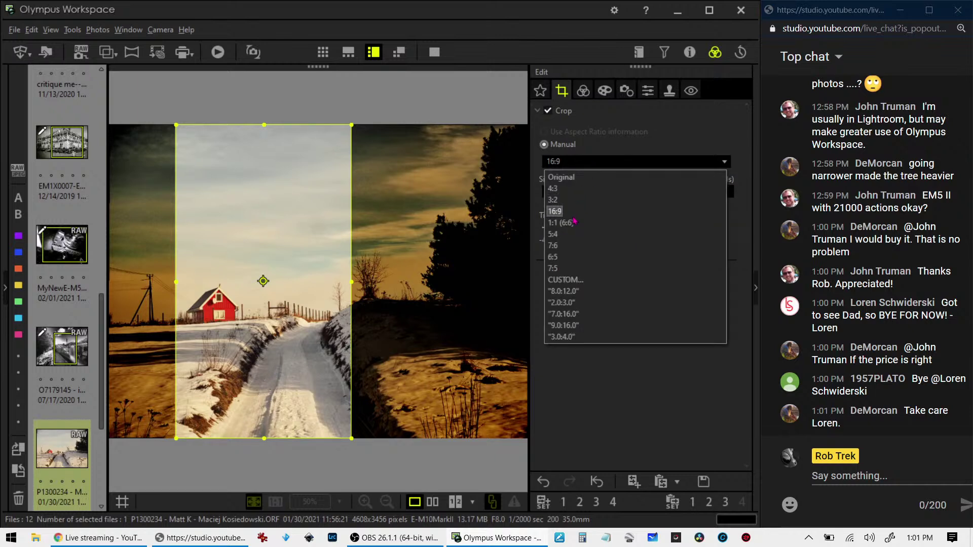
{"action": "left_click", "coordinate": [563, 234]}
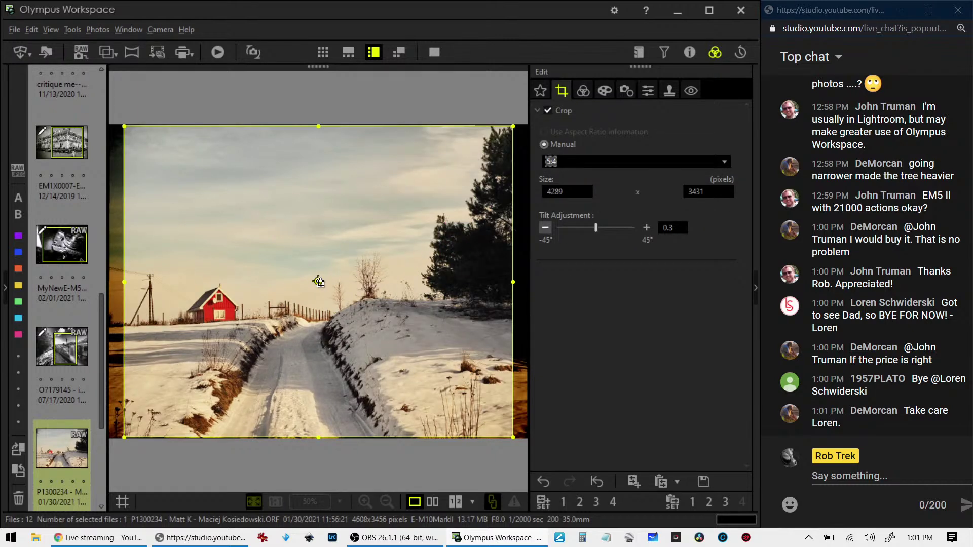
{"action": "left_click", "coordinate": [319, 282]}
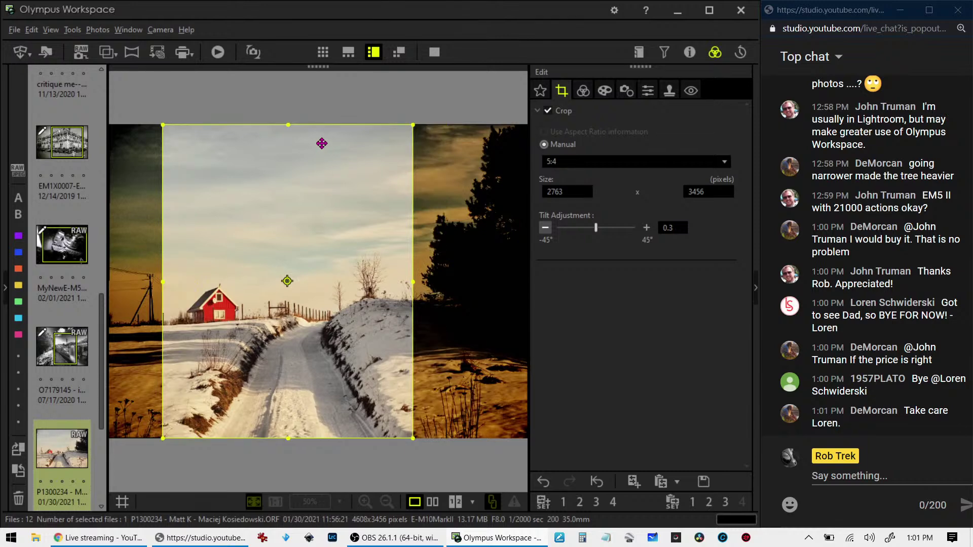
{"action": "left_click_drag", "start_coordinate": [288, 125], "coordinate": [288, 160]}
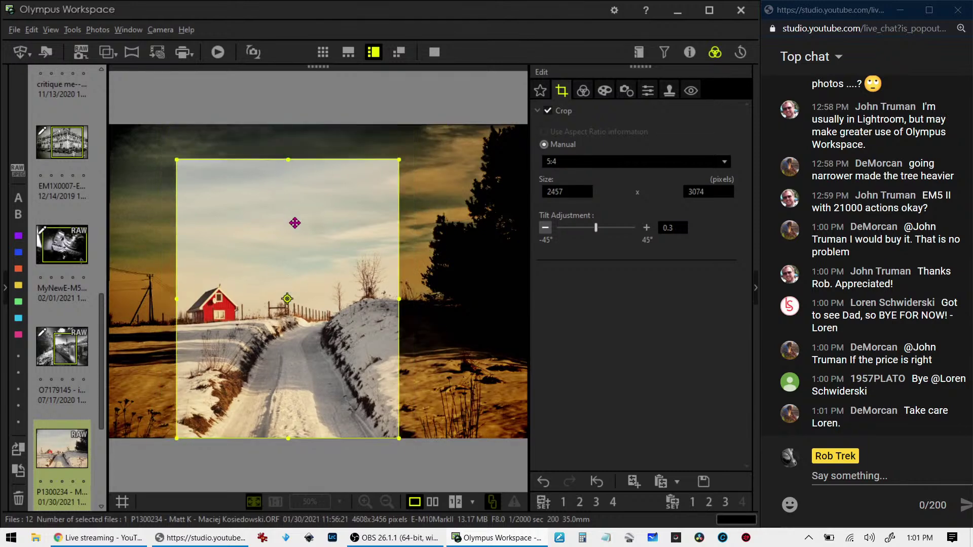
{"action": "left_click_drag", "start_coordinate": [295, 223], "coordinate": [287, 225]}
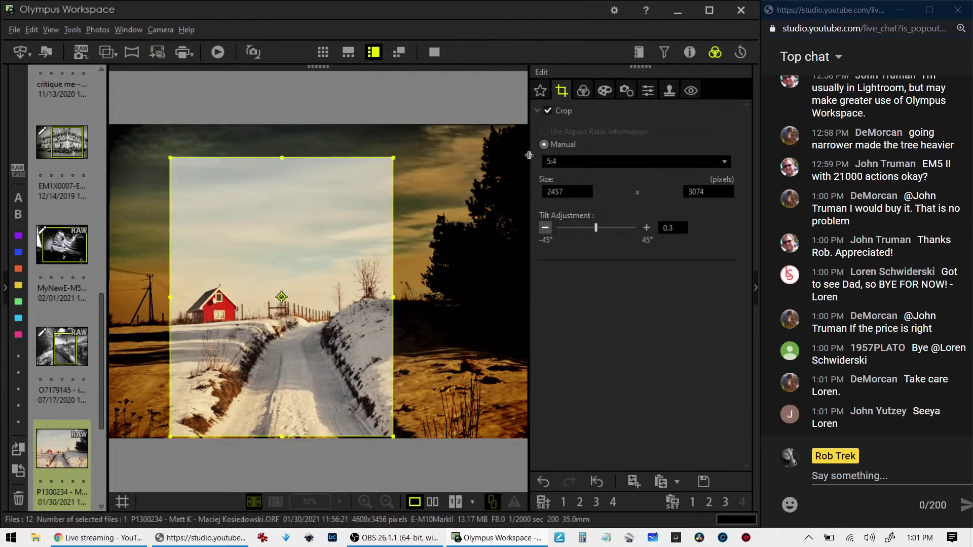
Step: Review the vertical crop against the original in full screen, then return to the single-image view
{"action": "left_click", "coordinate": [583, 90]}
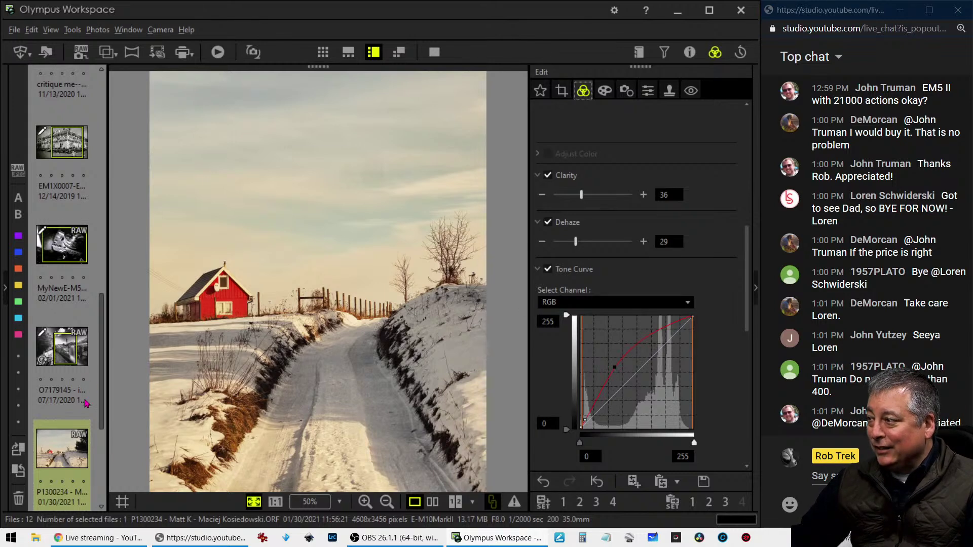
{"action": "left_click", "coordinate": [433, 502]}
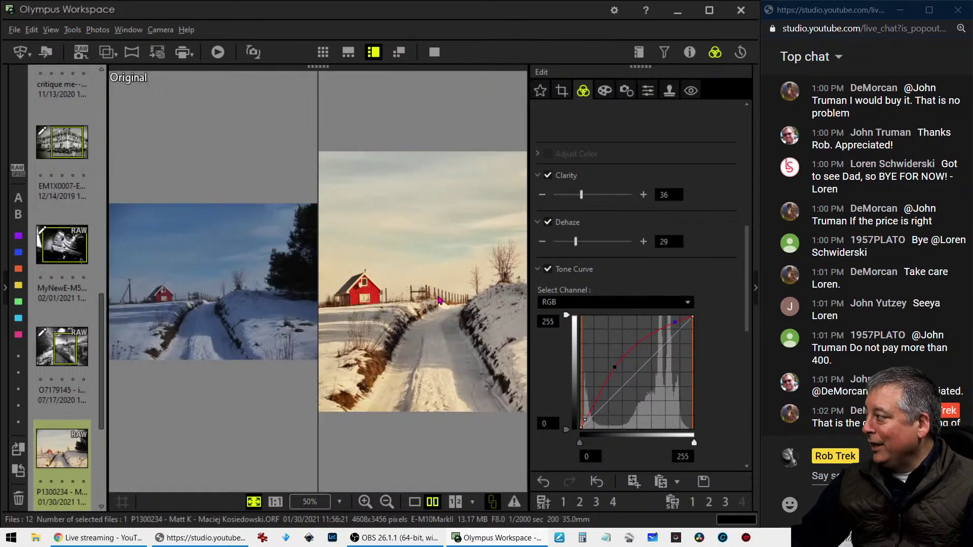
{"action": "left_click", "coordinate": [435, 52]}
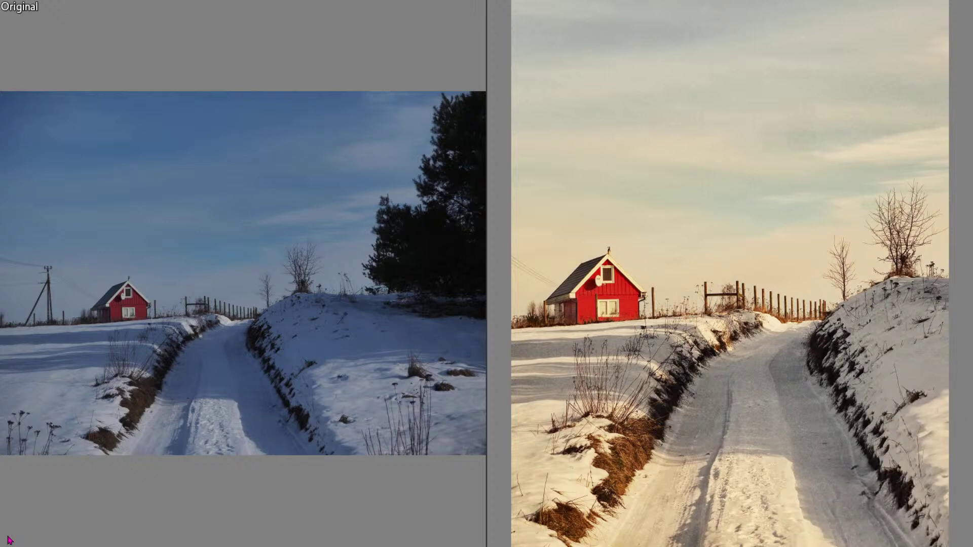
{"action": "key", "text": "Escape"}
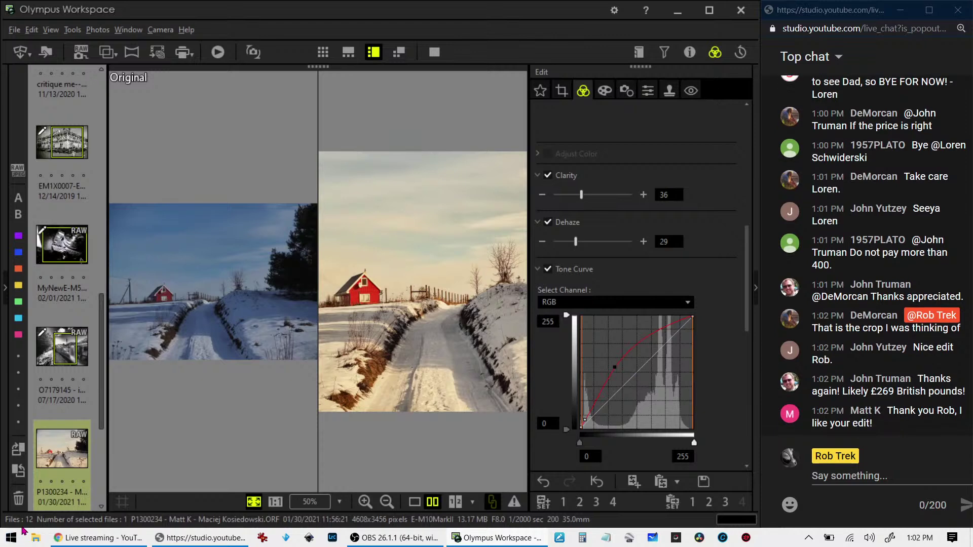
{"action": "left_click", "coordinate": [430, 505]}
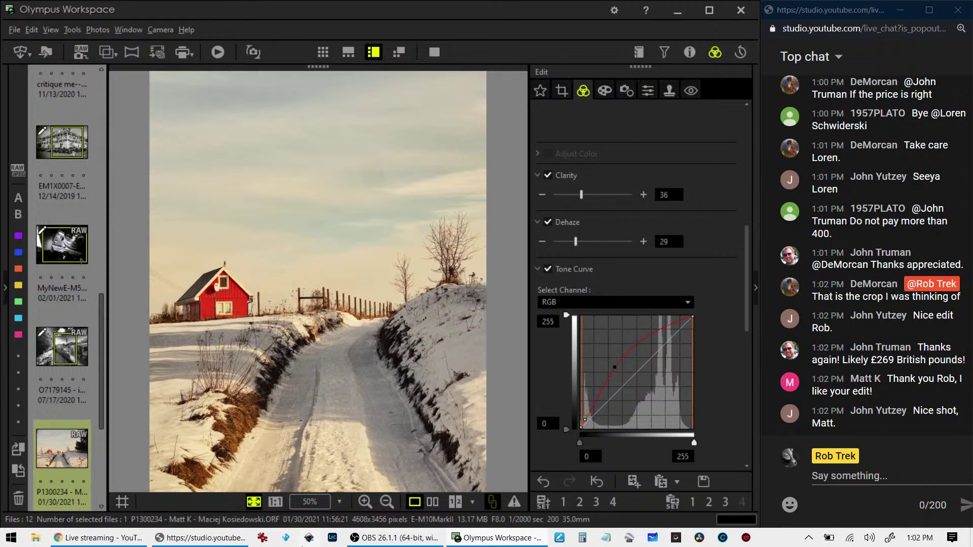
Step: Open the dark lakeside photo P8220225 and review its shooting properties
{"action": "scroll", "coordinate": [74, 385], "scroll_direction": "down", "scroll_amount": 3}
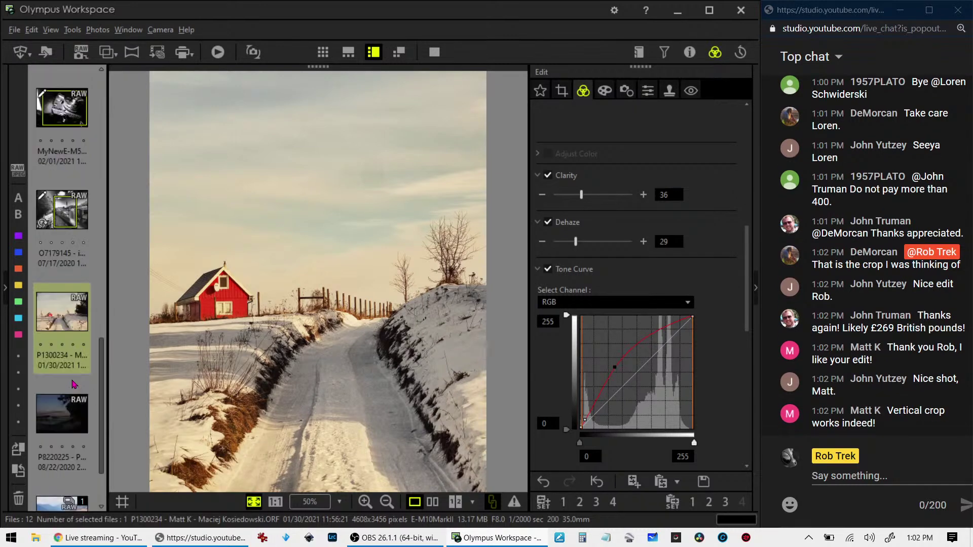
{"action": "left_click", "coordinate": [70, 411]}
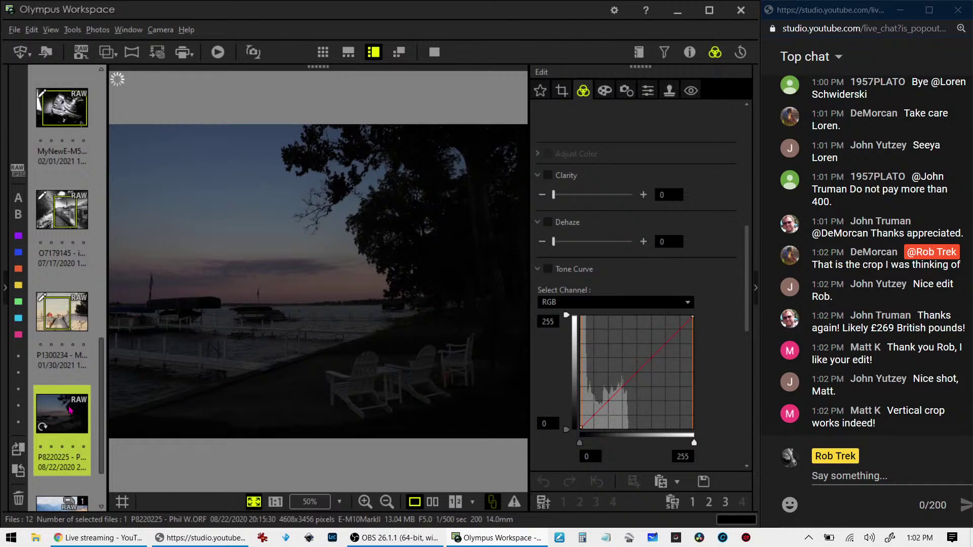
{"action": "left_click", "coordinate": [689, 54]}
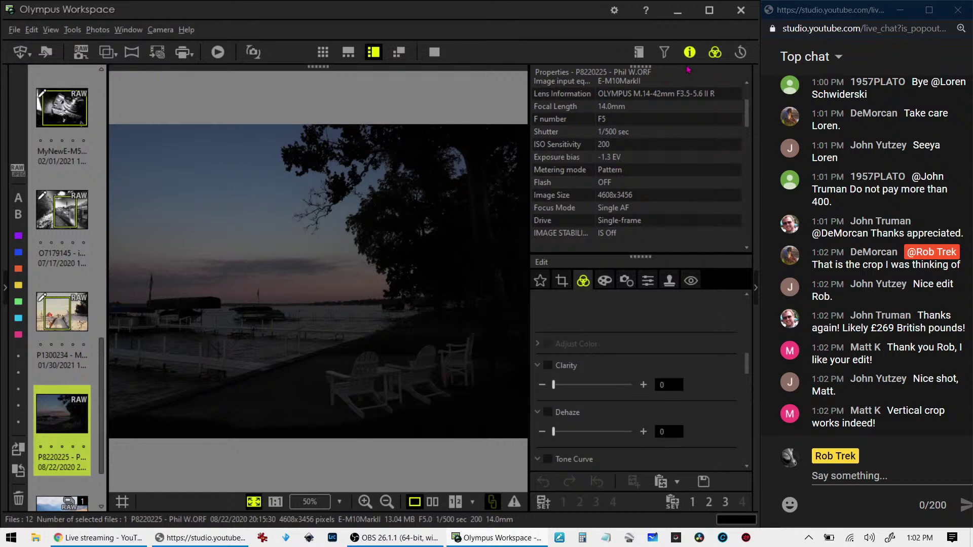
{"action": "left_click", "coordinate": [690, 53]}
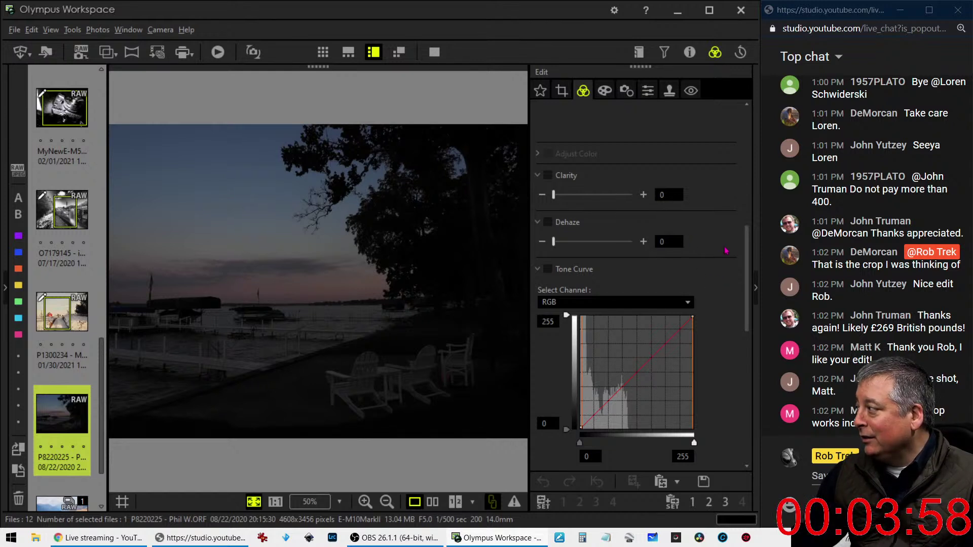
Step: Brighten the lakeside photo with an exposure compensation of 2.0 EV
{"action": "scroll", "coordinate": [673, 196], "scroll_direction": "up", "scroll_amount": 10}
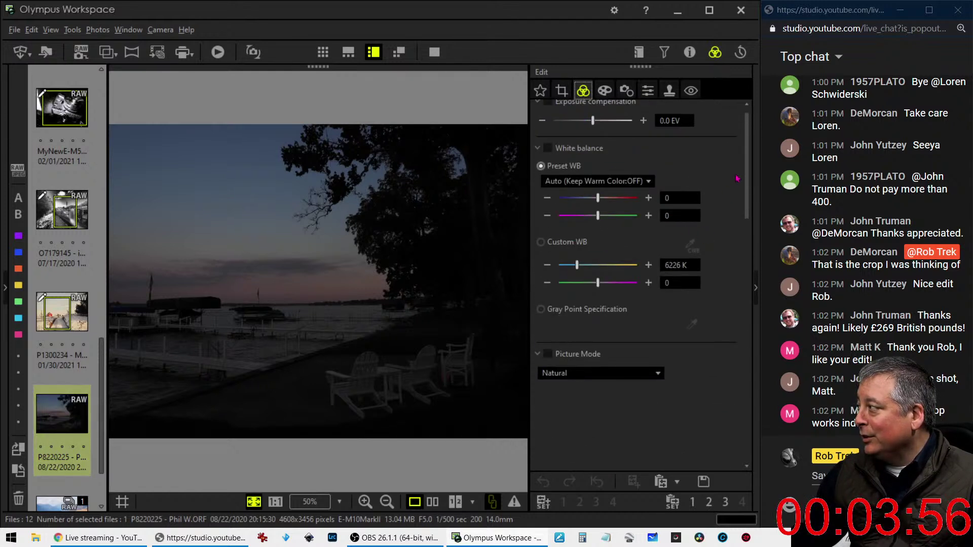
{"action": "scroll", "coordinate": [649, 167], "scroll_direction": "up", "scroll_amount": 1}
{"action": "left_click_drag", "start_coordinate": [592, 130], "coordinate": [635, 144]}
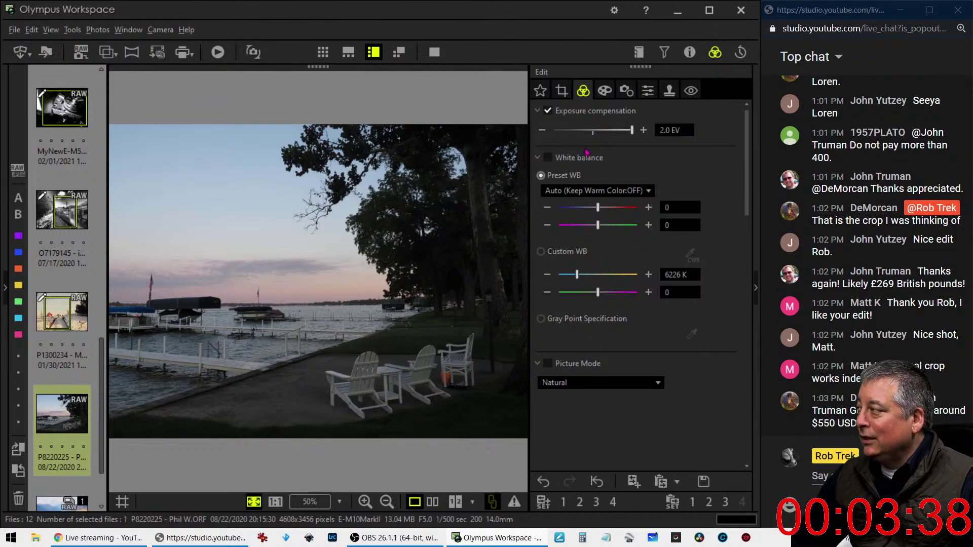
{"action": "left_click", "coordinate": [628, 131]}
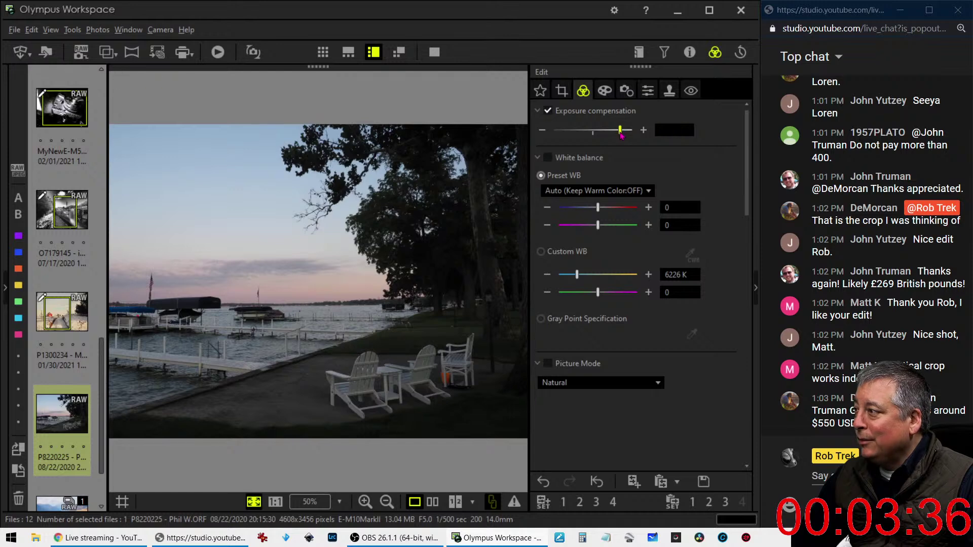
{"action": "left_click_drag", "start_coordinate": [630, 132], "coordinate": [634, 131]}
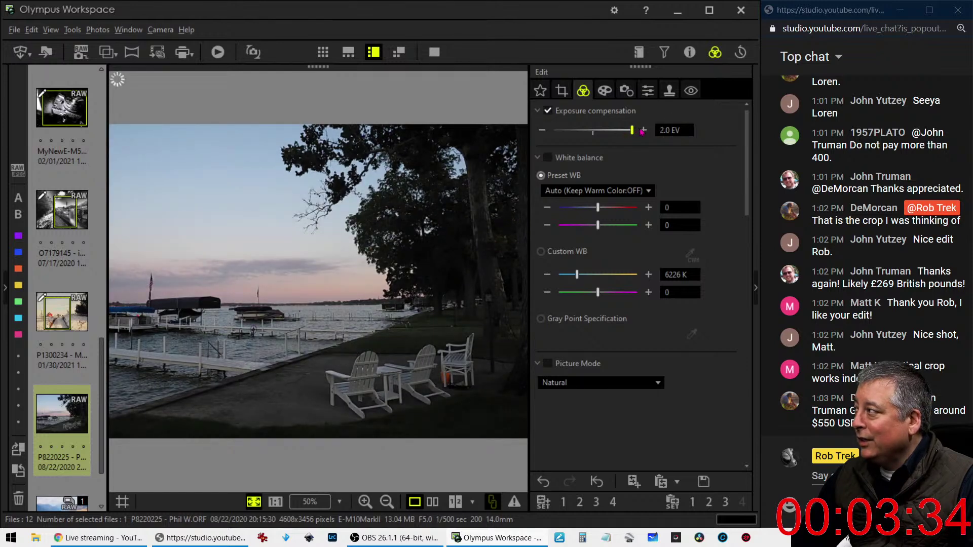
Step: Set the lakeside photo's Gradation to AUTO
{"action": "scroll", "coordinate": [657, 319], "scroll_direction": "down", "scroll_amount": 10}
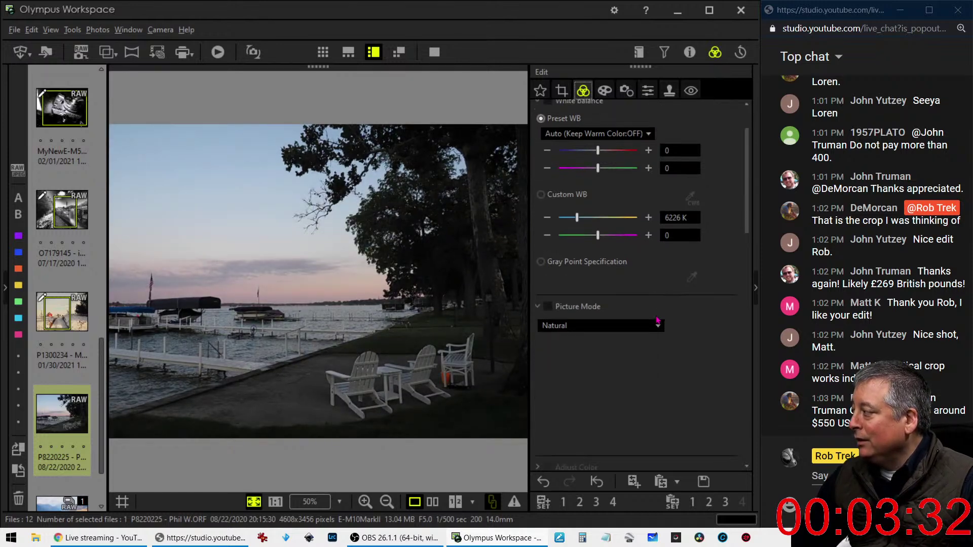
{"action": "scroll", "coordinate": [657, 319], "scroll_direction": "down", "scroll_amount": 10}
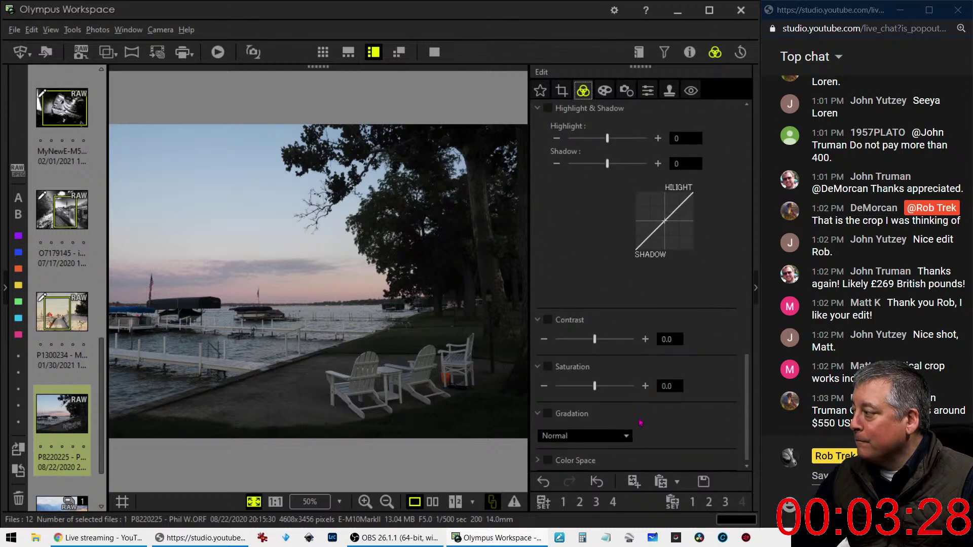
{"action": "left_click", "coordinate": [627, 436]}
{"action": "left_click", "coordinate": [593, 488]}
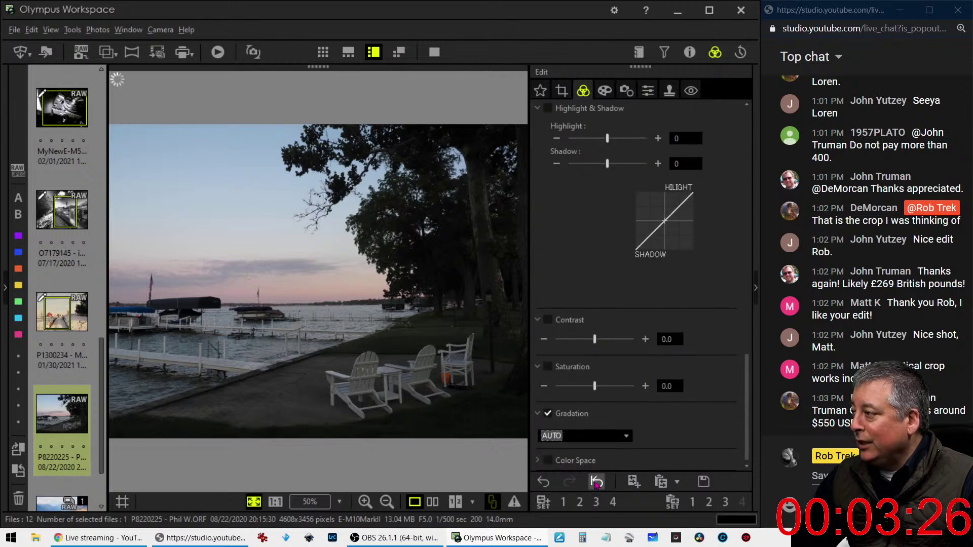
Step: Examine the lamp post and the shaded tree trunks at 1:1 magnification
{"action": "scroll", "coordinate": [661, 350], "scroll_direction": "up", "scroll_amount": 5}
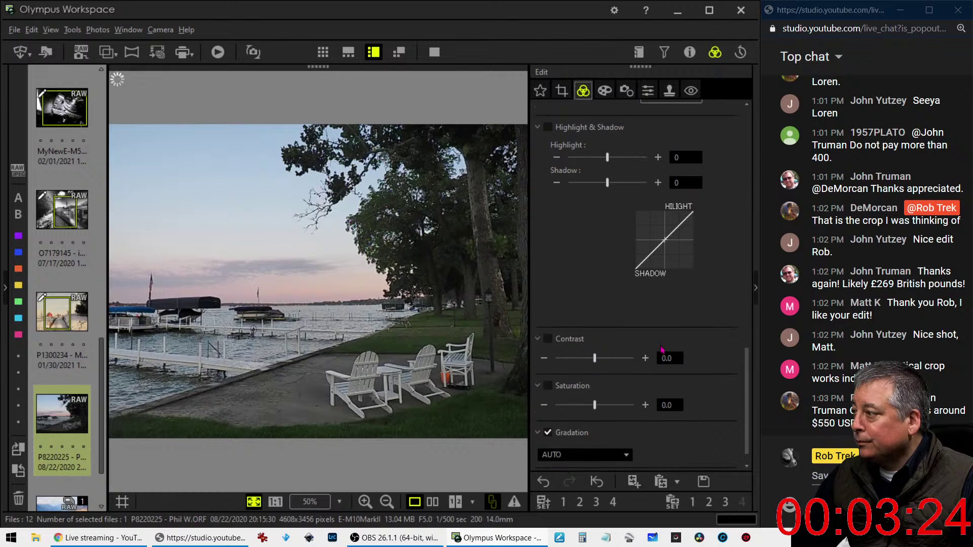
{"action": "scroll", "coordinate": [661, 354], "scroll_direction": "up", "scroll_amount": 1}
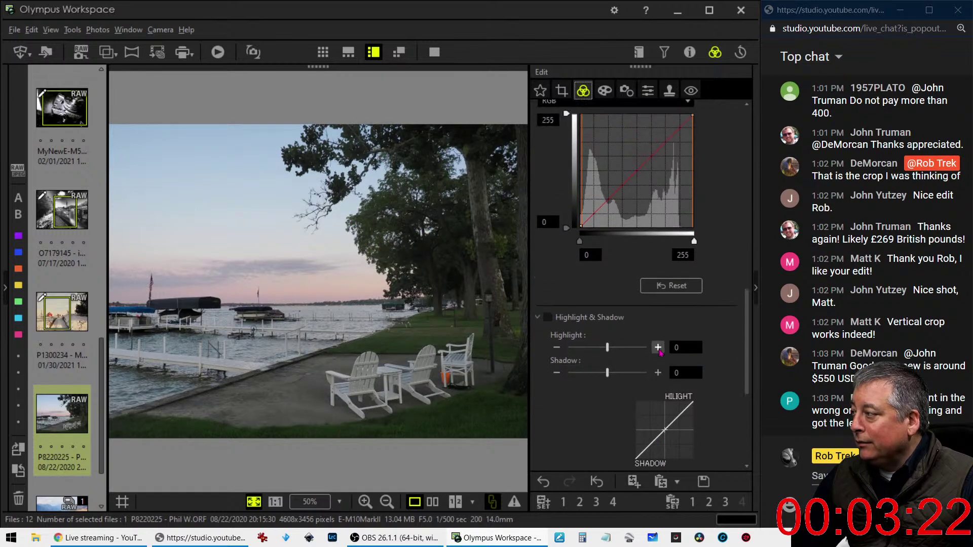
{"action": "left_click", "coordinate": [464, 299]}
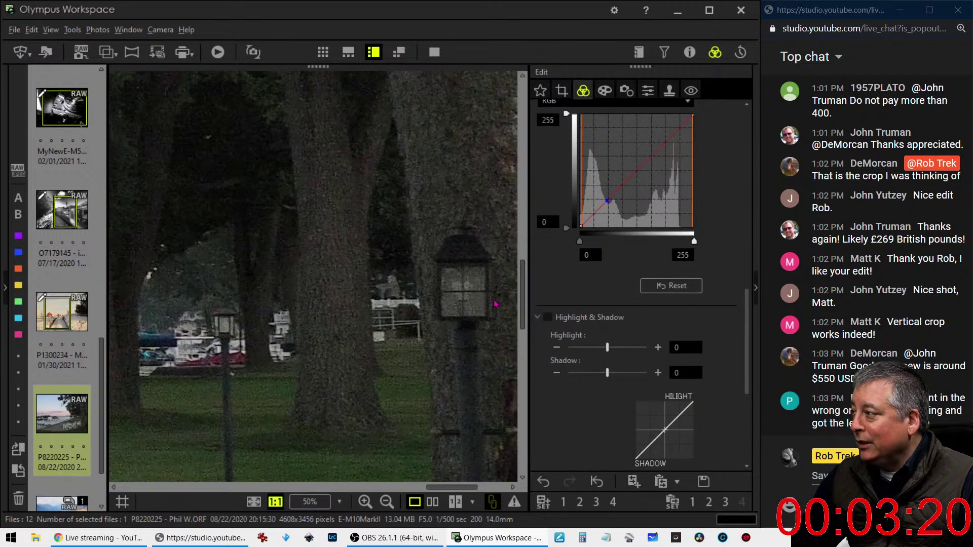
Step: Examine the lawn, tree trunks and boat docks at 1:1 magnification, then return to the full photo
{"action": "left_click_drag", "start_coordinate": [342, 254], "coordinate": [407, 319]}
{"action": "left_click_drag", "start_coordinate": [225, 304], "coordinate": [330, 183]}
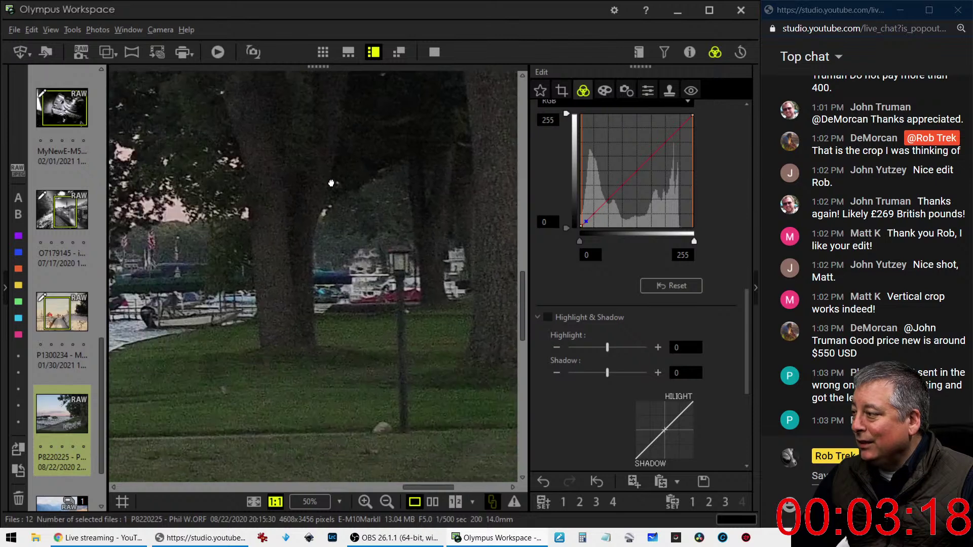
{"action": "left_click_drag", "start_coordinate": [259, 365], "coordinate": [308, 317]}
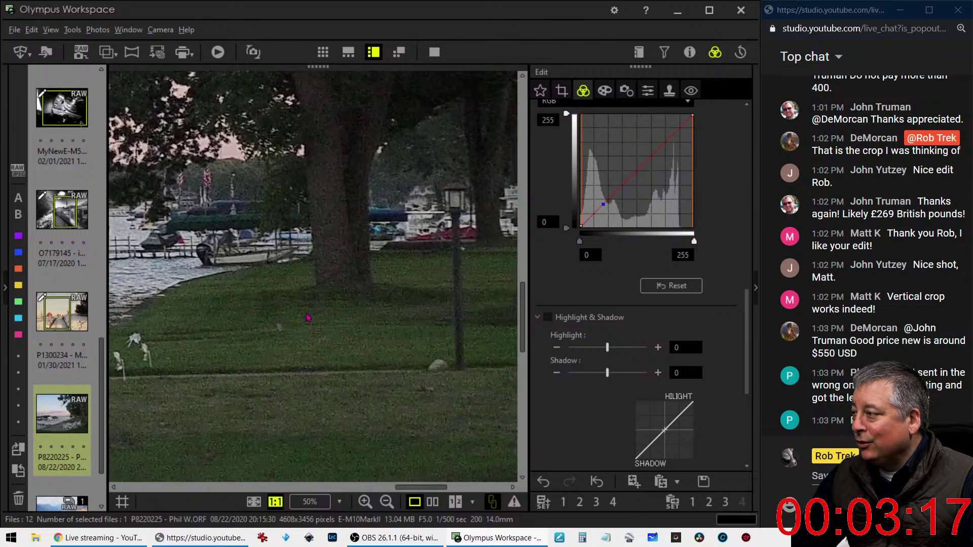
{"action": "left_click", "coordinate": [647, 91]}
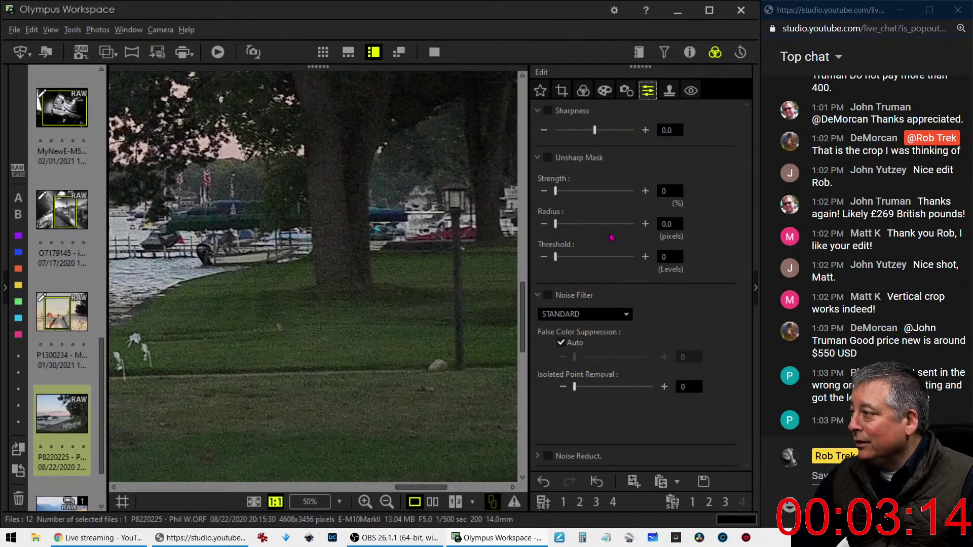
{"action": "left_click", "coordinate": [583, 91]}
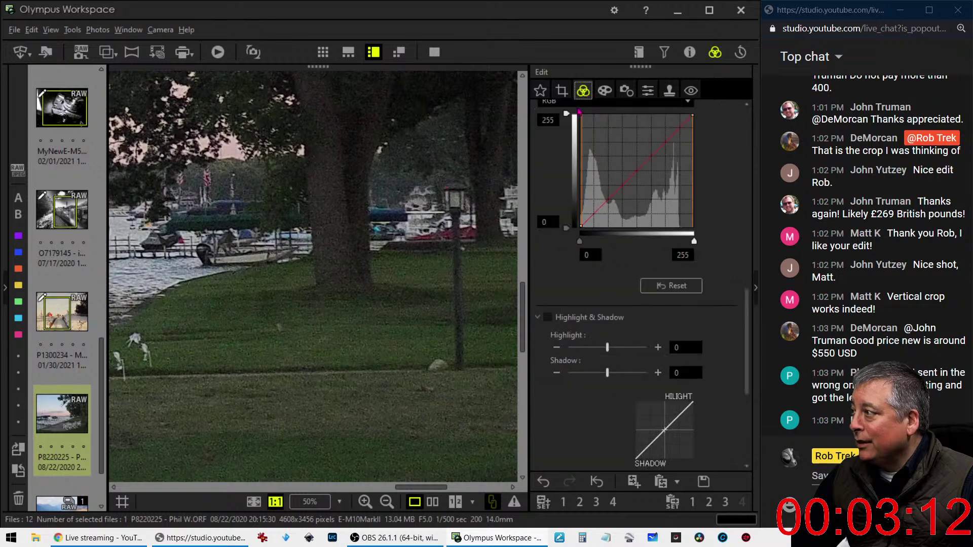
{"action": "left_click", "coordinate": [322, 379]}
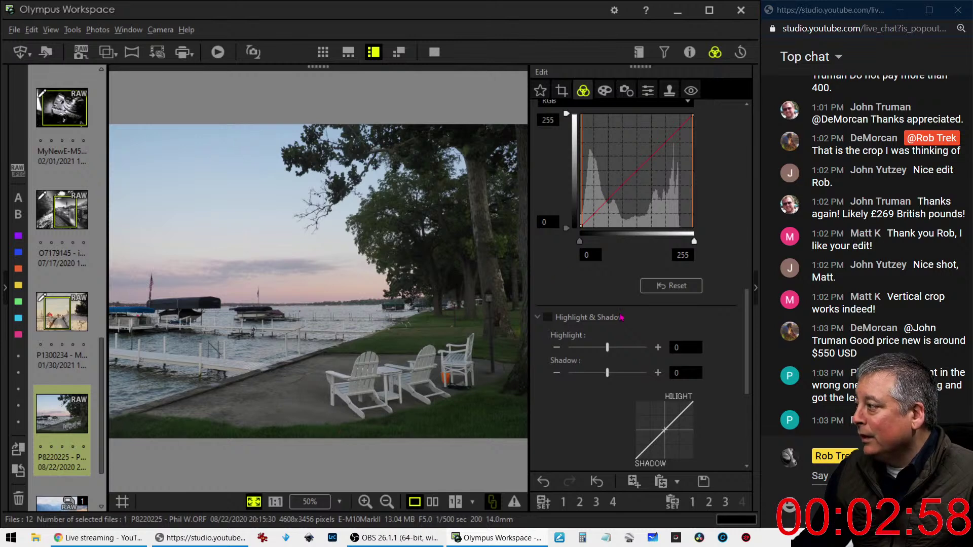
Step: Set the lakeside photo's Picture Mode to Vivid
{"action": "scroll", "coordinate": [583, 276], "scroll_direction": "up", "scroll_amount": 10}
{"action": "scroll", "coordinate": [608, 282], "scroll_direction": "up", "scroll_amount": 1}
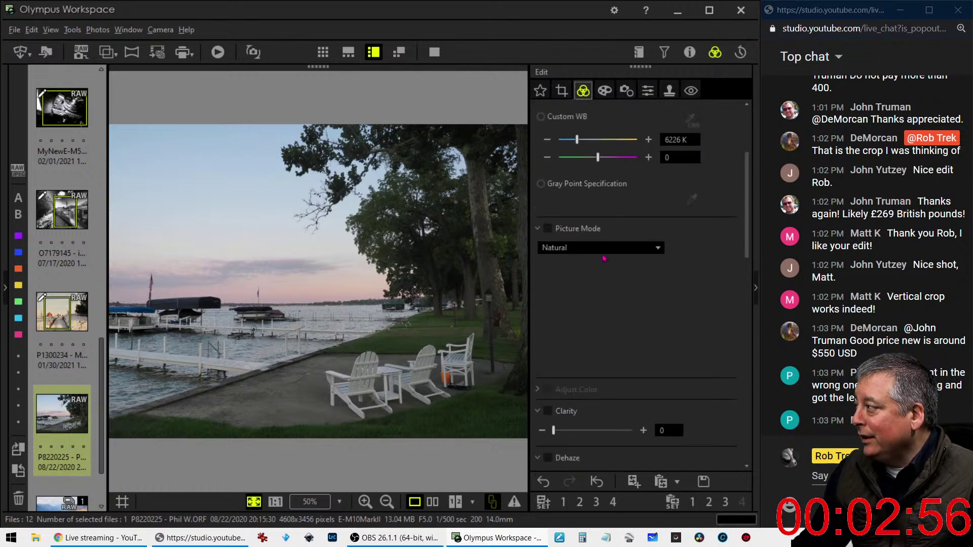
{"action": "left_click", "coordinate": [608, 247]}
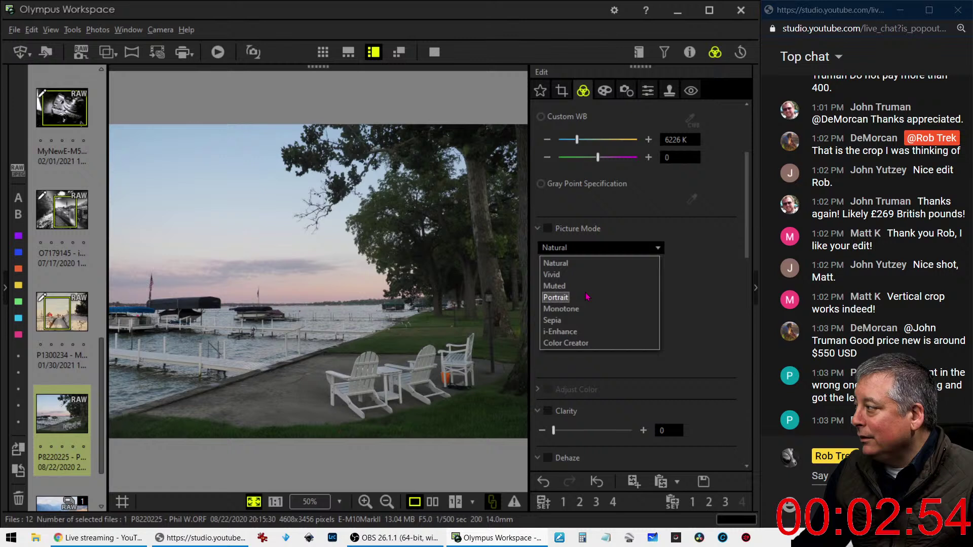
{"action": "left_click", "coordinate": [586, 277]}
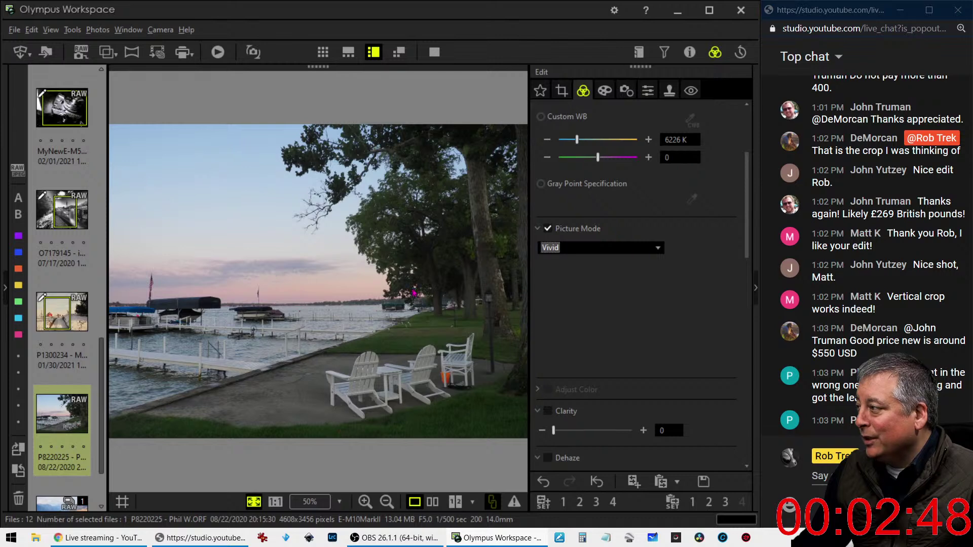
Step: Raise the lakeside photo's Dehaze to 83 and its Clarity to 31
{"action": "scroll", "coordinate": [612, 311], "scroll_direction": "down", "scroll_amount": 3}
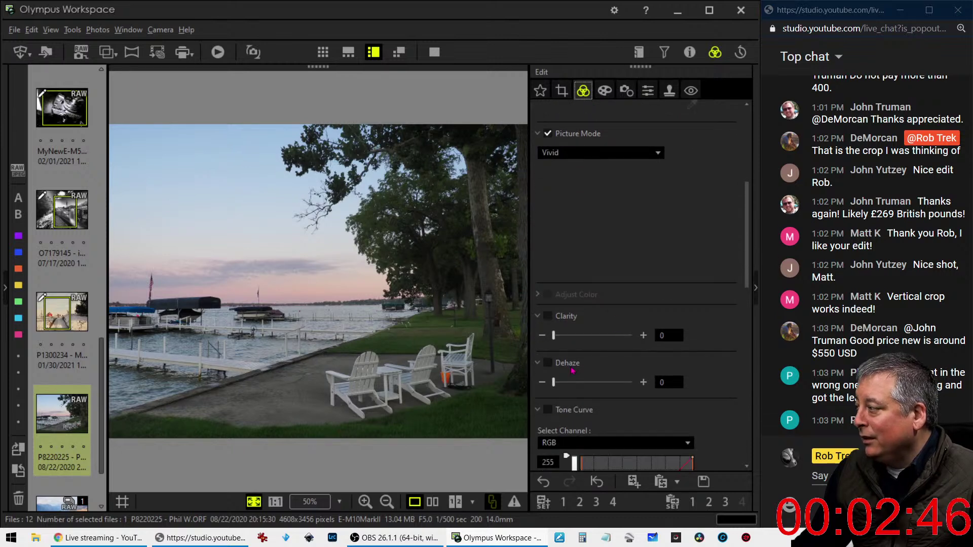
{"action": "left_click_drag", "start_coordinate": [555, 380], "coordinate": [594, 389]}
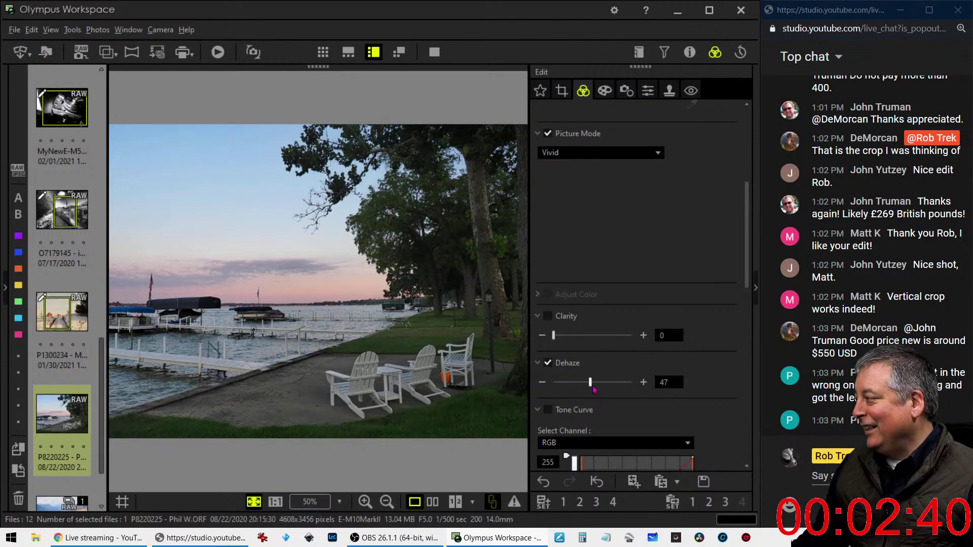
{"action": "left_click_drag", "start_coordinate": [594, 389], "coordinate": [610, 392]}
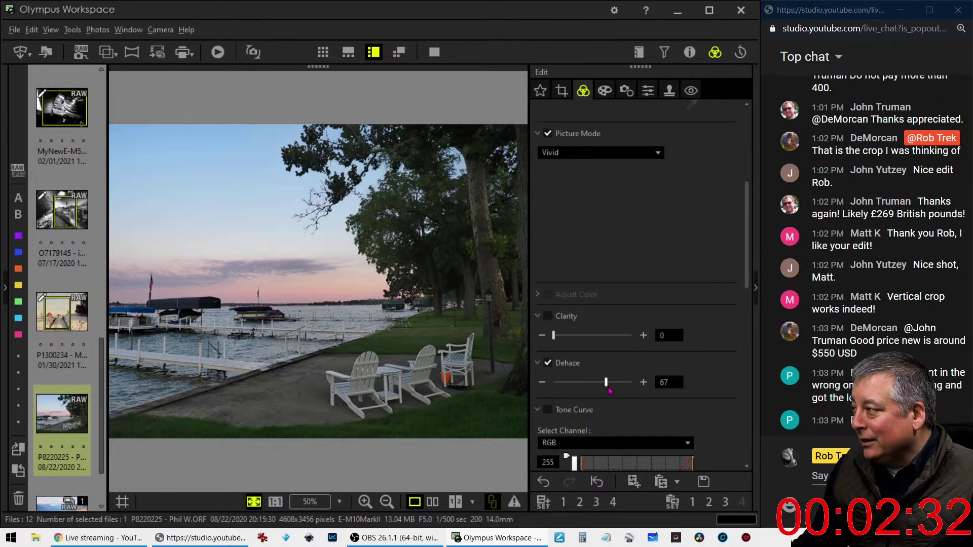
{"action": "left_click_drag", "start_coordinate": [610, 391], "coordinate": [622, 388]}
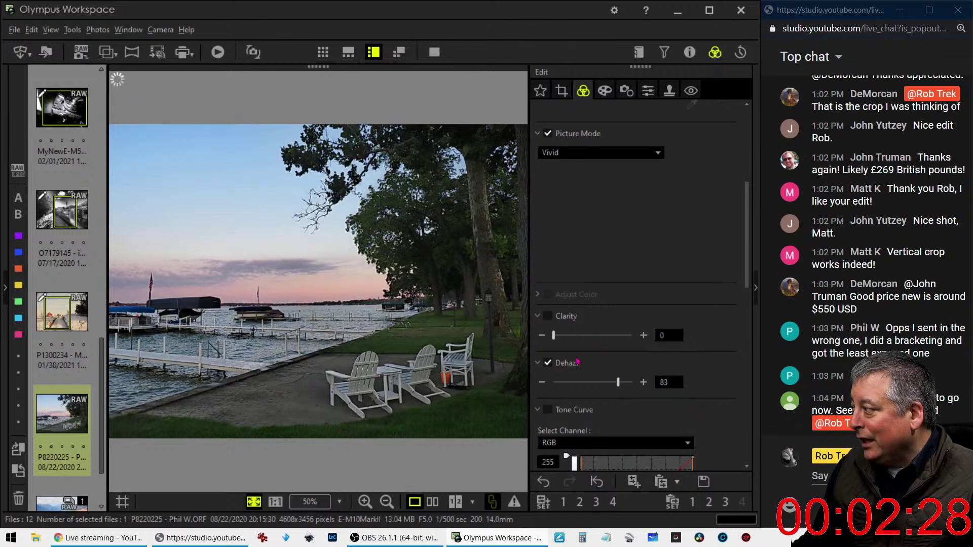
{"action": "left_click_drag", "start_coordinate": [553, 335], "coordinate": [578, 338]}
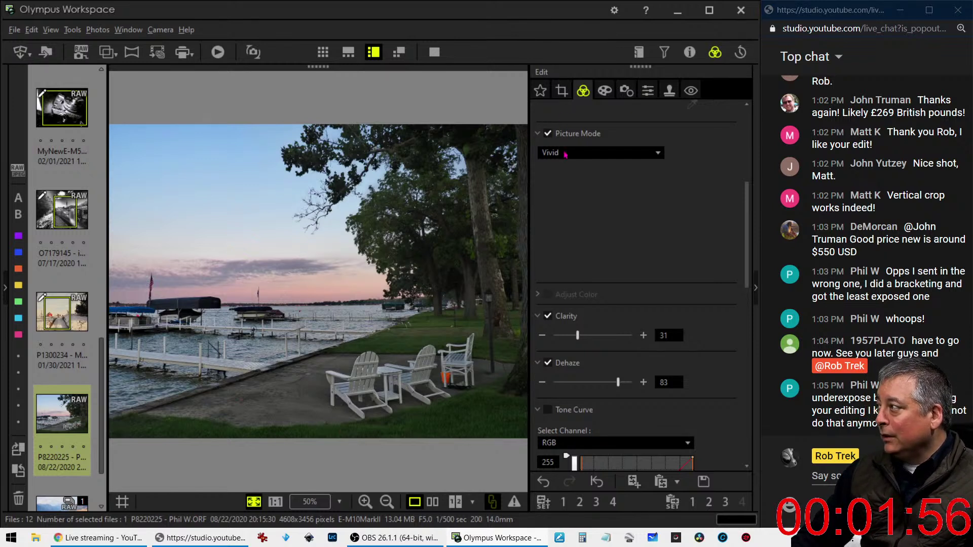
Step: Try a vertical 4:3 crop of 2592 x 3456 pixels framing the three chairs and the trees, and preview it
{"action": "left_click", "coordinate": [561, 91]}
{"action": "left_click", "coordinate": [570, 162]}
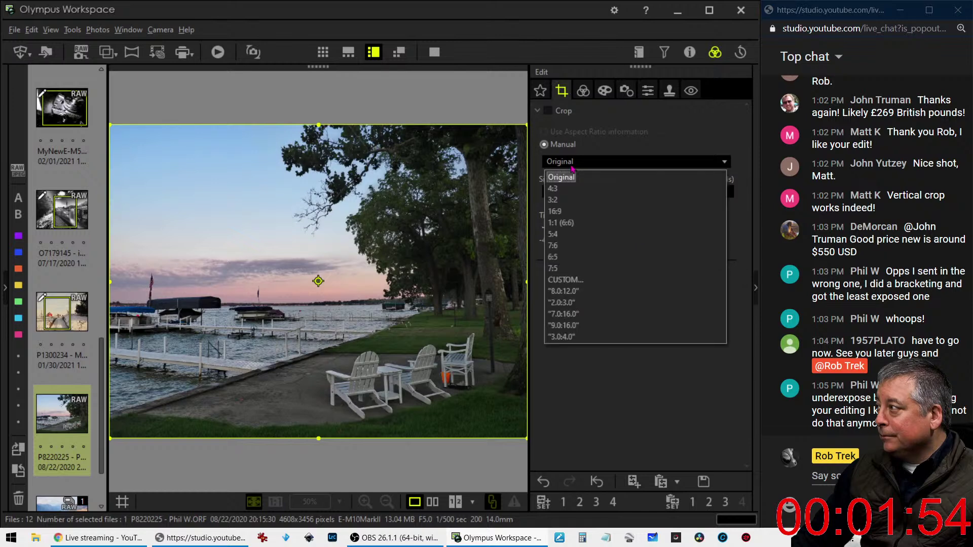
{"action": "left_click", "coordinate": [553, 188]}
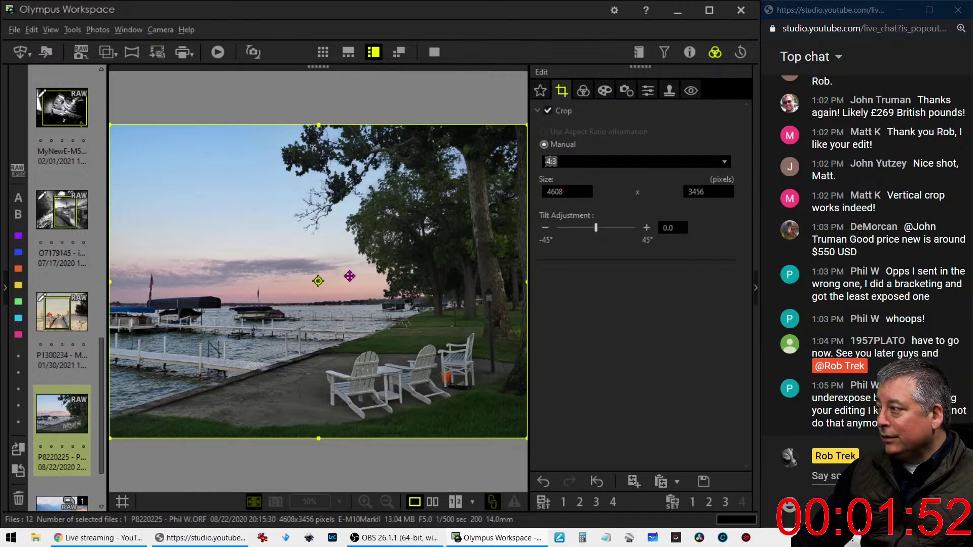
{"action": "right_click", "coordinate": [318, 282]}
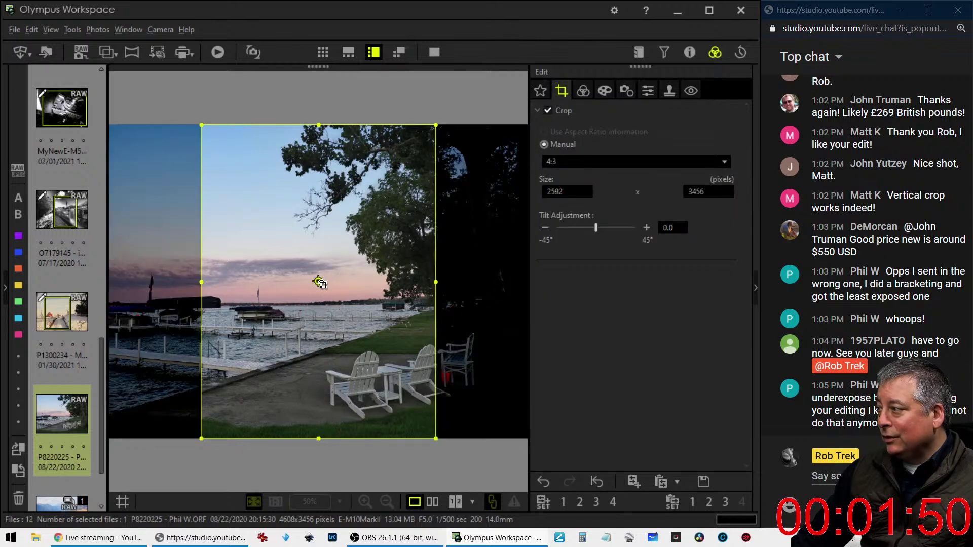
{"action": "right_click", "coordinate": [319, 282]}
{"action": "right_click", "coordinate": [331, 287]}
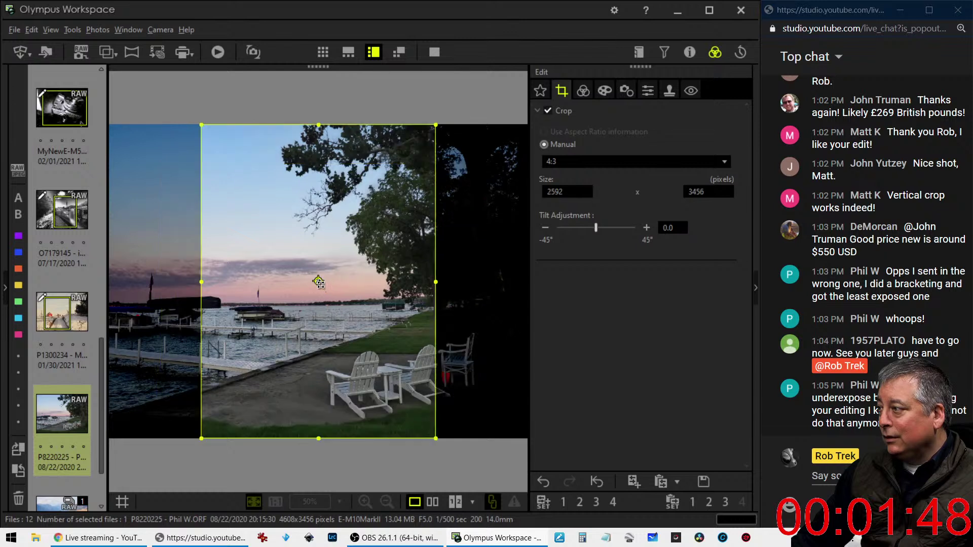
{"action": "left_click_drag", "start_coordinate": [346, 318], "coordinate": [398, 327]}
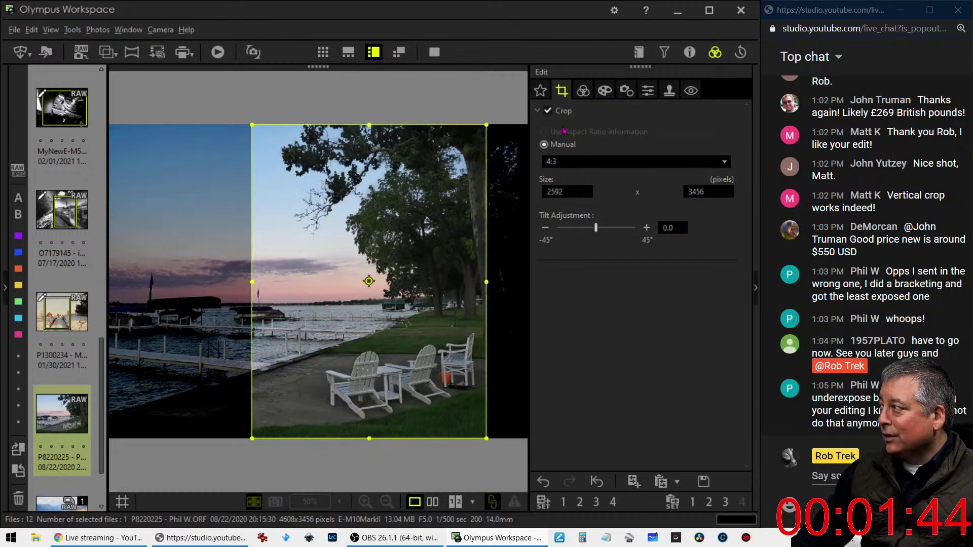
{"action": "left_click", "coordinate": [583, 90]}
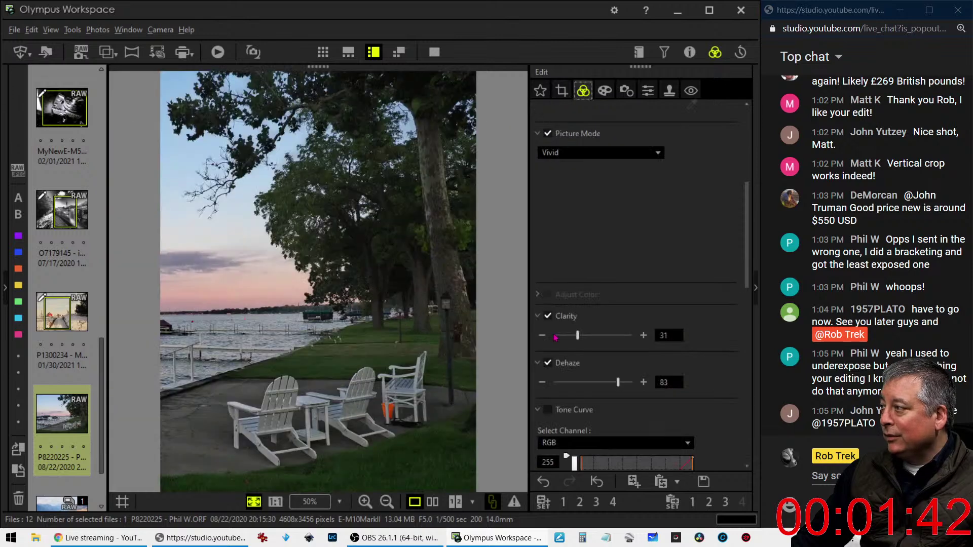
Step: Try a square 1:1 crop of 3456 x 3456 pixels shifted toward the chairs and trees, and preview it
{"action": "left_click", "coordinate": [561, 91]}
{"action": "left_click", "coordinate": [558, 162]}
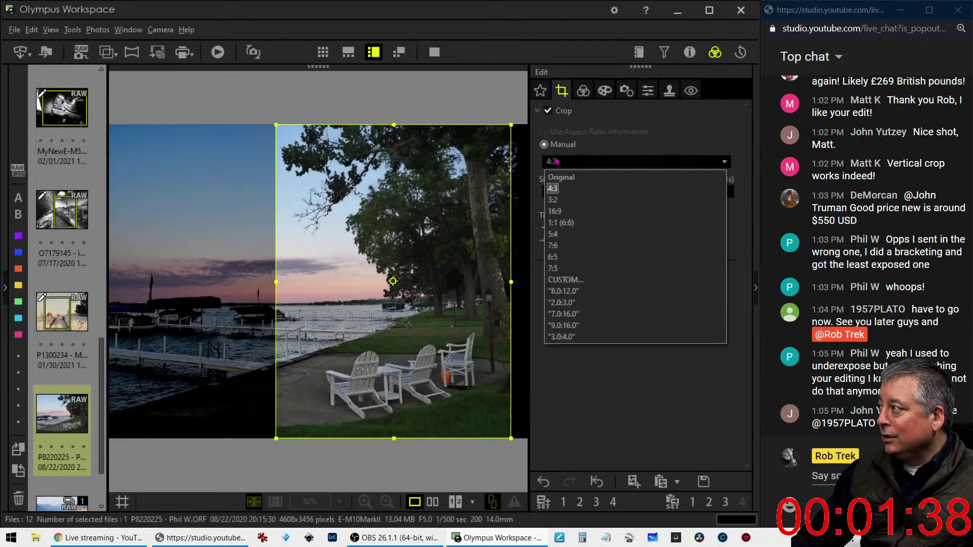
{"action": "left_click", "coordinate": [558, 223]}
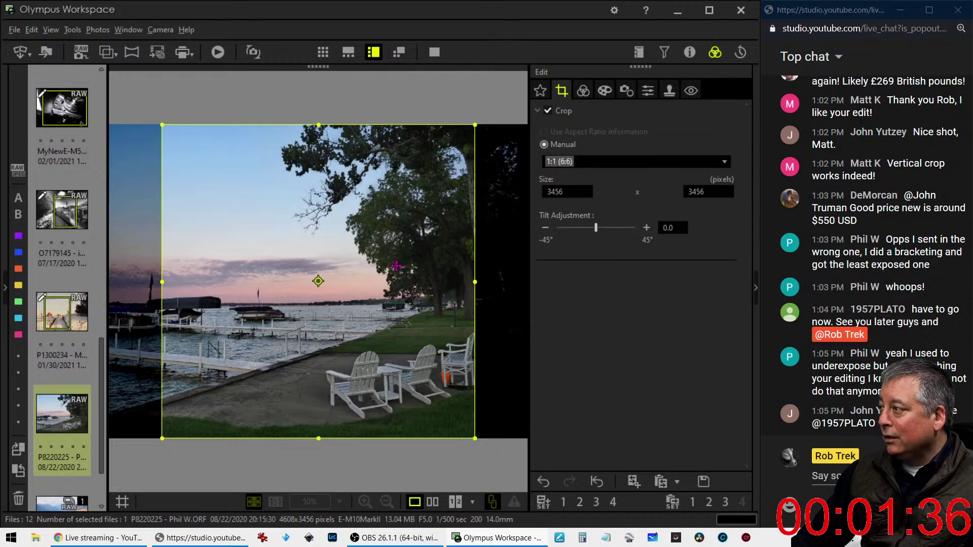
{"action": "left_click_drag", "start_coordinate": [396, 267], "coordinate": [439, 266]}
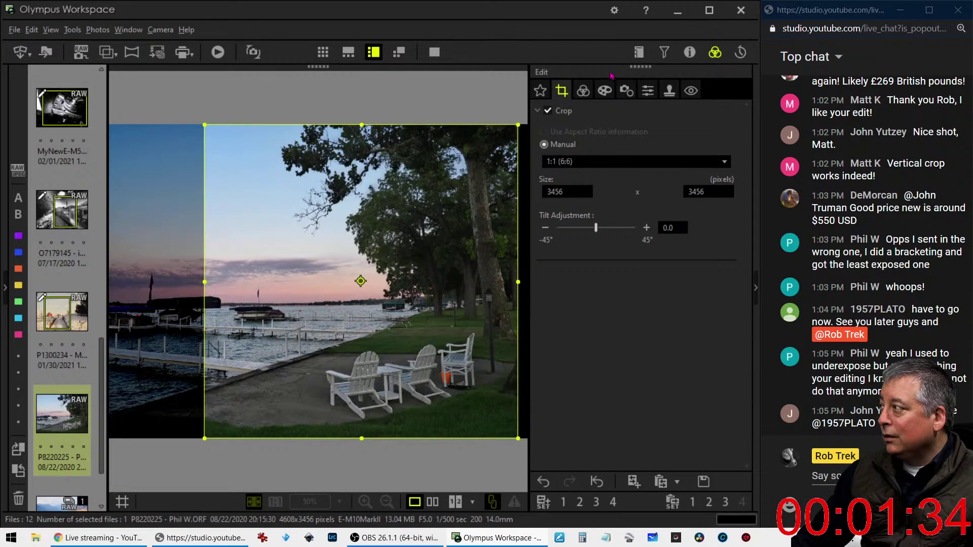
{"action": "left_click", "coordinate": [584, 94]}
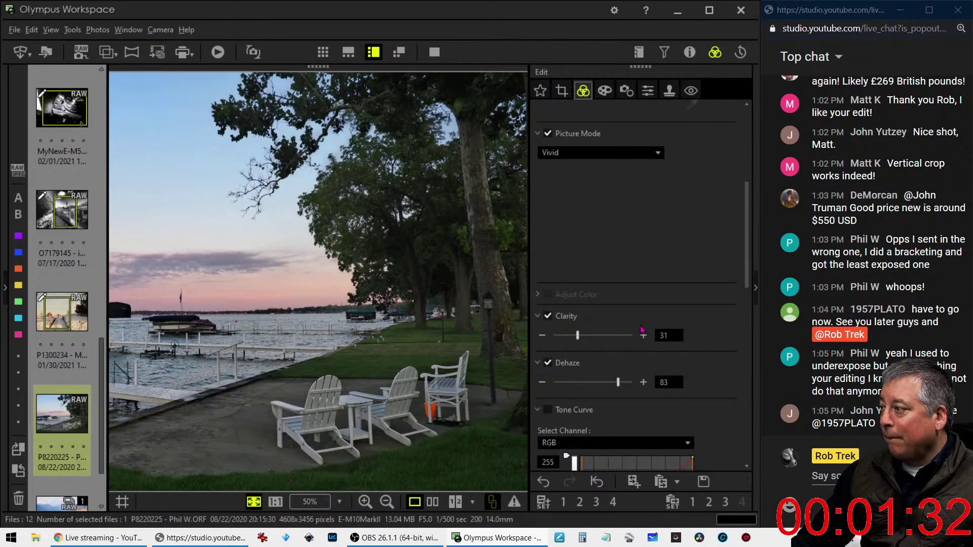
Step: Crop the photo at 3:2 to about 4221 x 2813 pixels, trimming the upper branches and the far docks, and preview it
{"action": "left_click", "coordinate": [561, 90]}
{"action": "left_click", "coordinate": [575, 162]}
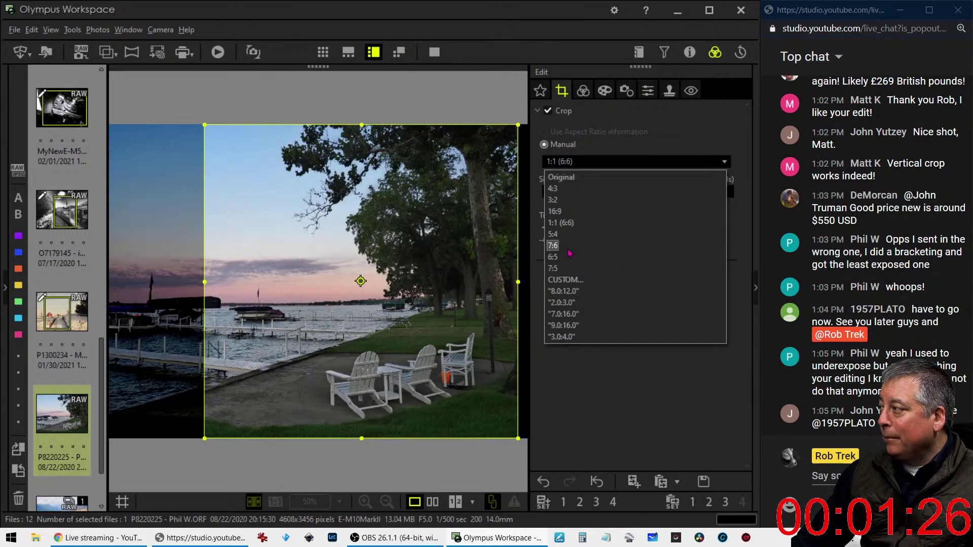
{"action": "left_click", "coordinate": [555, 200]}
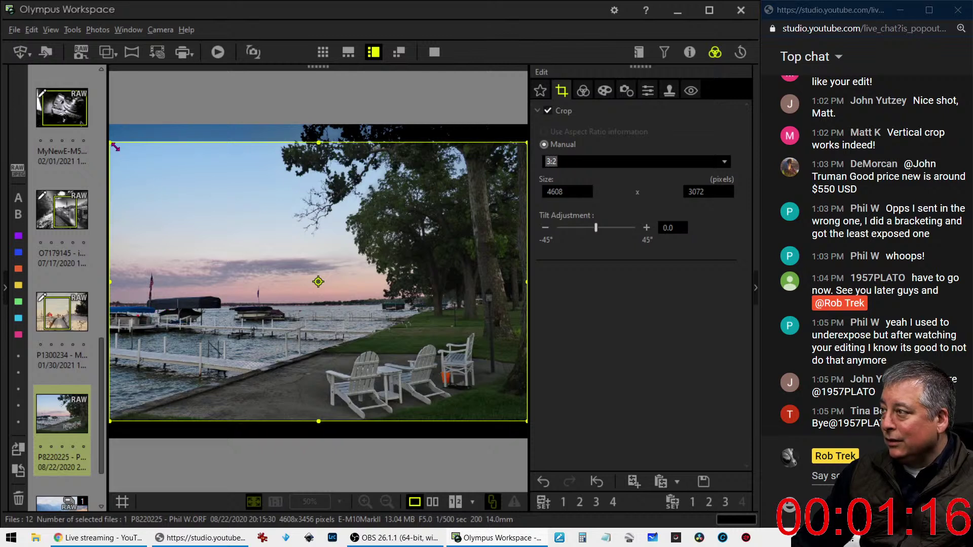
{"action": "left_click_drag", "start_coordinate": [113, 145], "coordinate": [148, 183]}
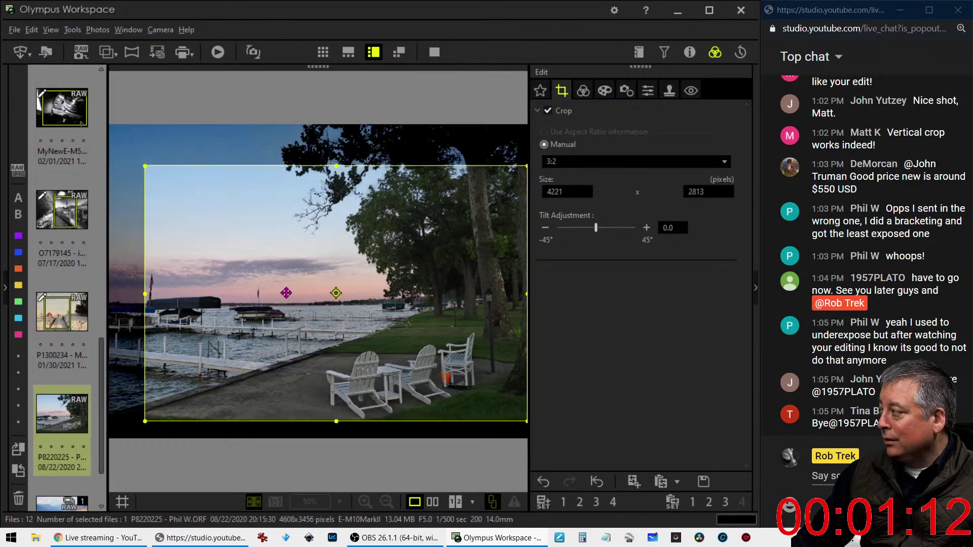
{"action": "left_click_drag", "start_coordinate": [288, 293], "coordinate": [286, 309]}
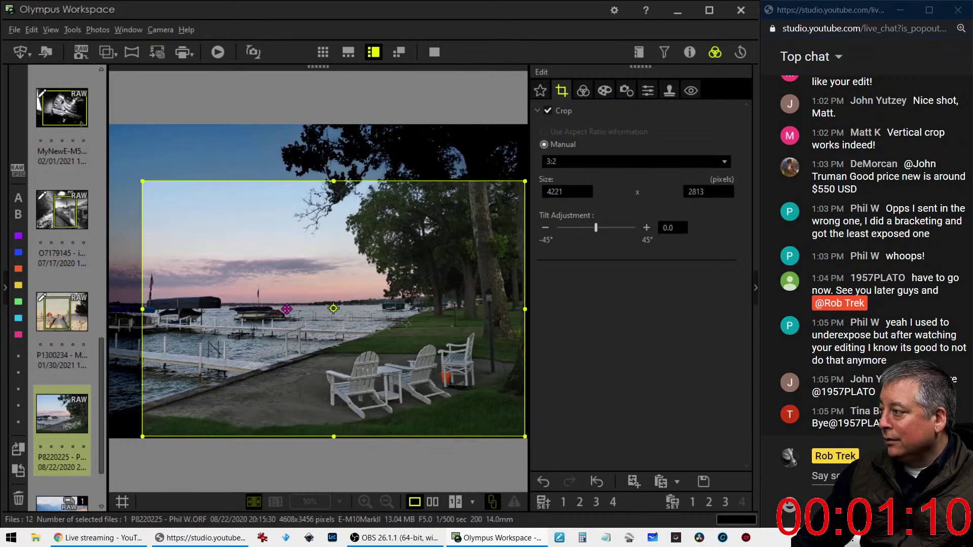
{"action": "left_click", "coordinate": [583, 91]}
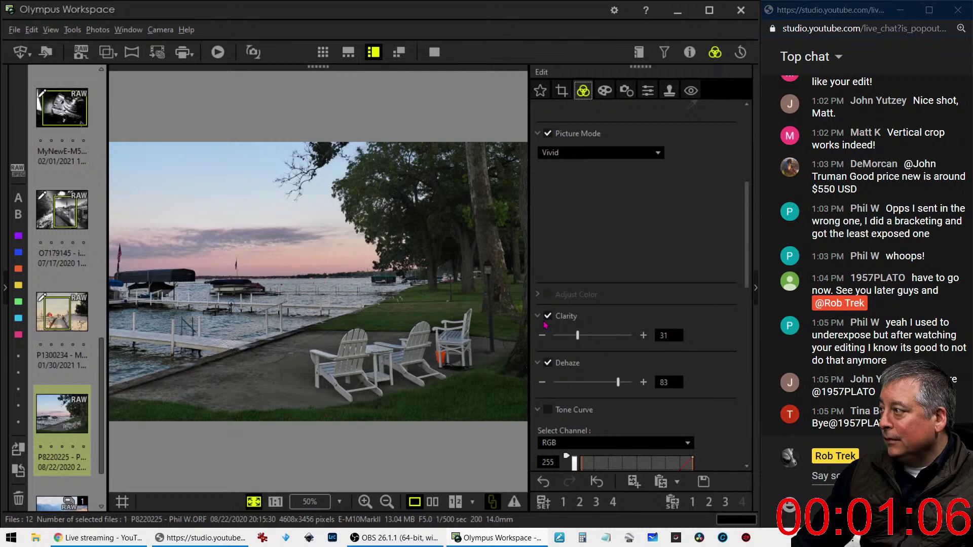
Step: Tighten the 3:2 crop to about 4005 x 2669 pixels against the photo's tree-side edge and preview it
{"action": "left_click", "coordinate": [562, 91]}
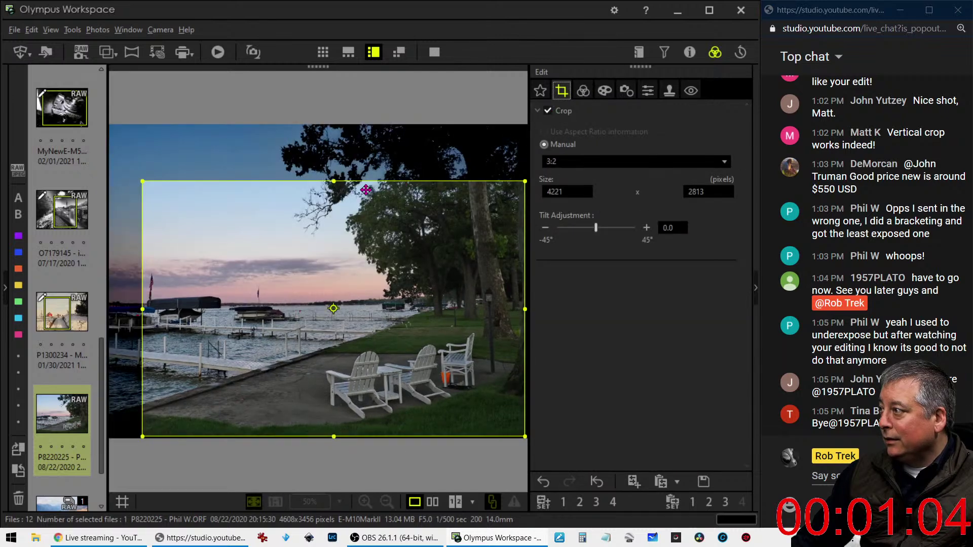
{"action": "left_click_drag", "start_coordinate": [334, 182], "coordinate": [336, 195]}
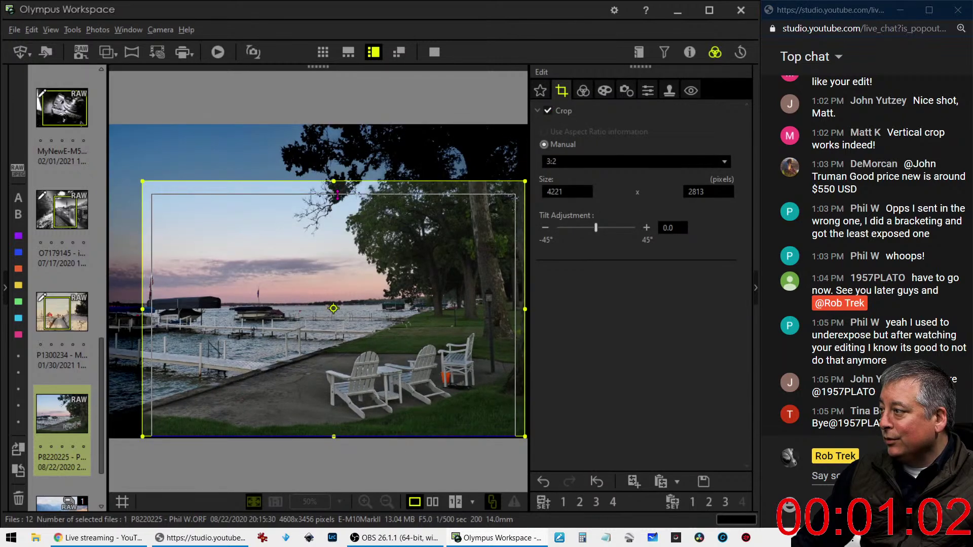
{"action": "left_click_drag", "start_coordinate": [361, 249], "coordinate": [373, 250]}
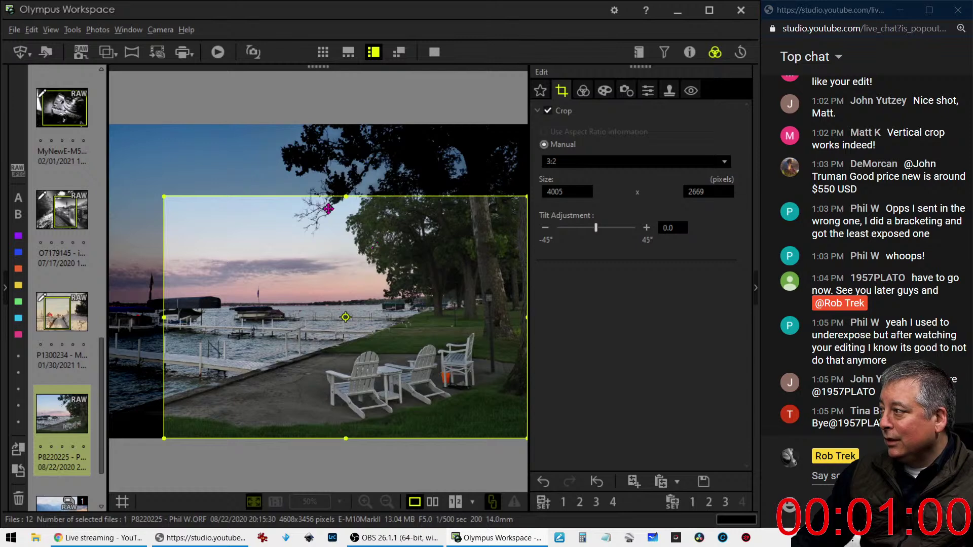
{"action": "key", "text": "Return"}
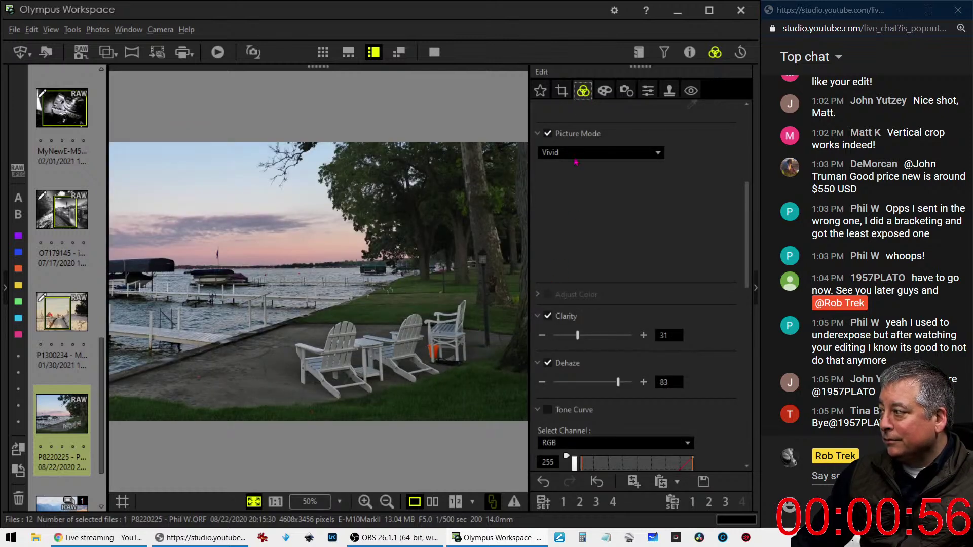
Step: Enlarge the 3:2 crop to about 4194 x 2795 pixels to include more sky and dock, and preview it
{"action": "left_click", "coordinate": [562, 91]}
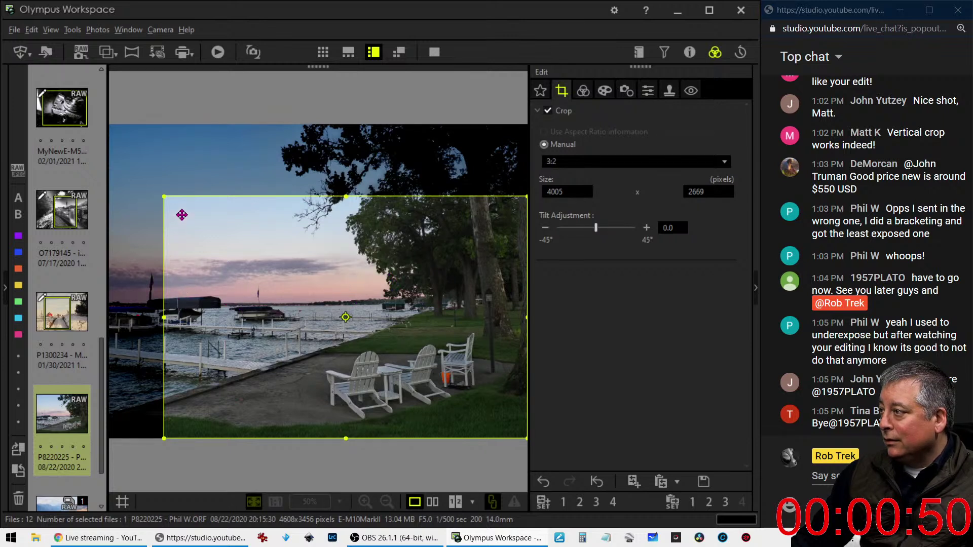
{"action": "left_click_drag", "start_coordinate": [164, 194], "coordinate": [147, 188]}
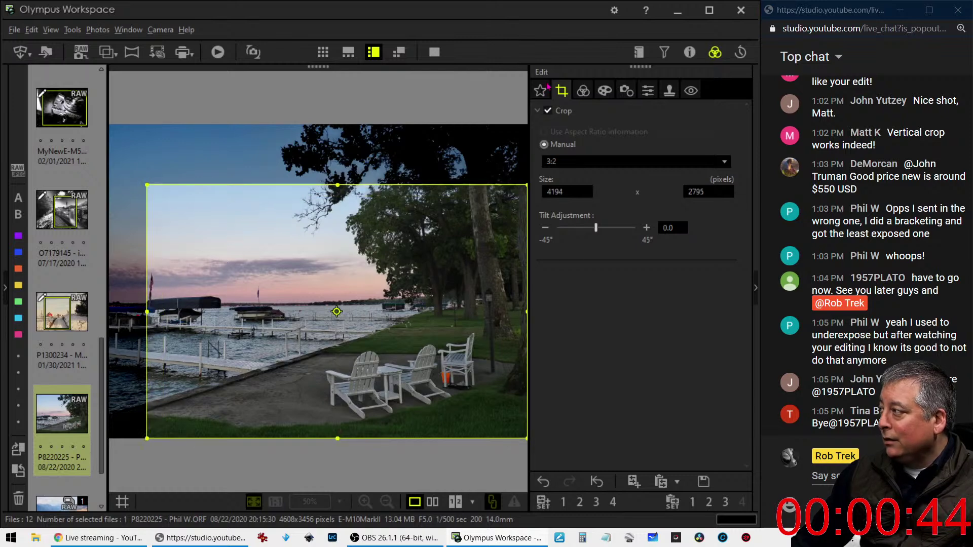
{"action": "left_click", "coordinate": [584, 90]}
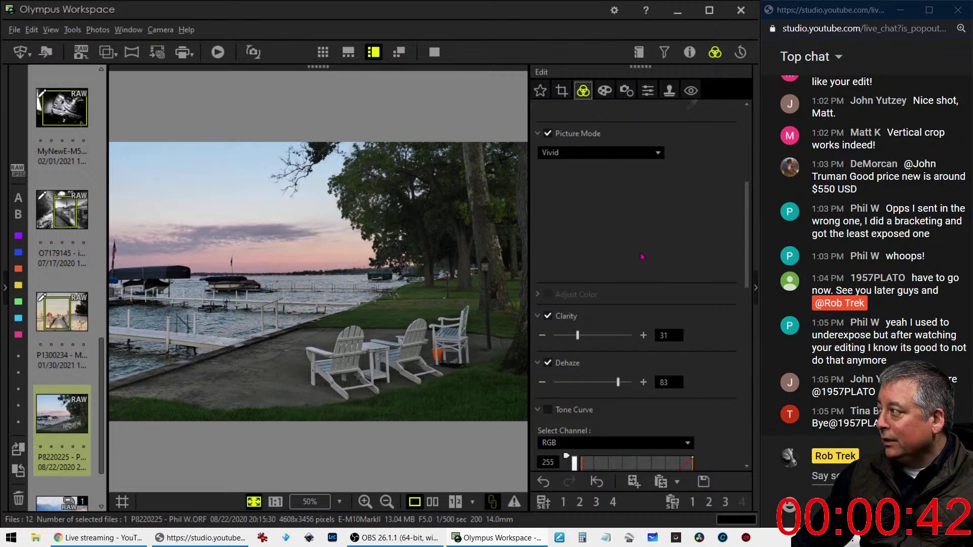
Step: Lift the darker midtones with the RGB tone curve, anchoring points near the deep shadows and bright highlights
{"action": "scroll", "coordinate": [649, 271], "scroll_direction": "up", "scroll_amount": 4}
{"action": "scroll", "coordinate": [703, 332], "scroll_direction": "down", "scroll_amount": 3}
{"action": "scroll", "coordinate": [703, 332], "scroll_direction": "down", "scroll_amount": 6}
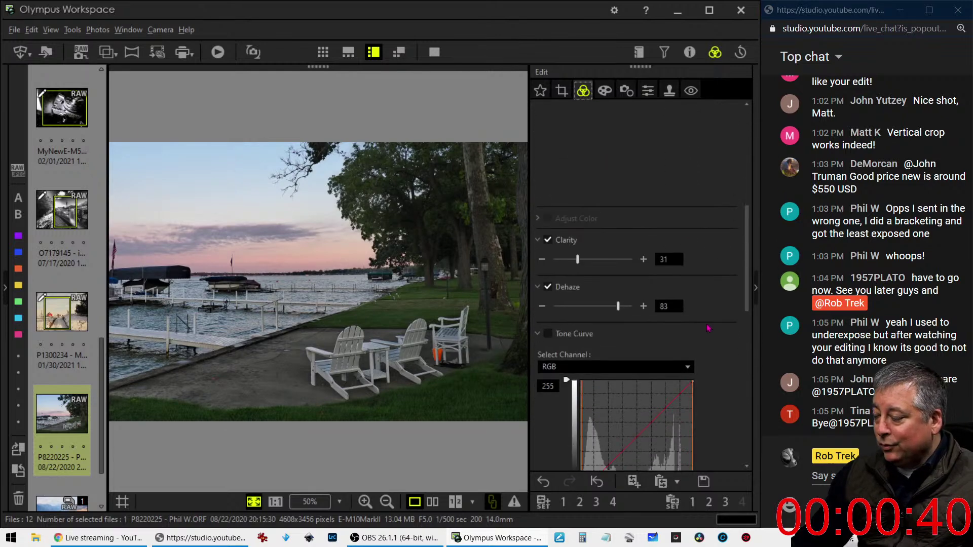
{"action": "left_click_drag", "start_coordinate": [623, 263], "coordinate": [620, 253]}
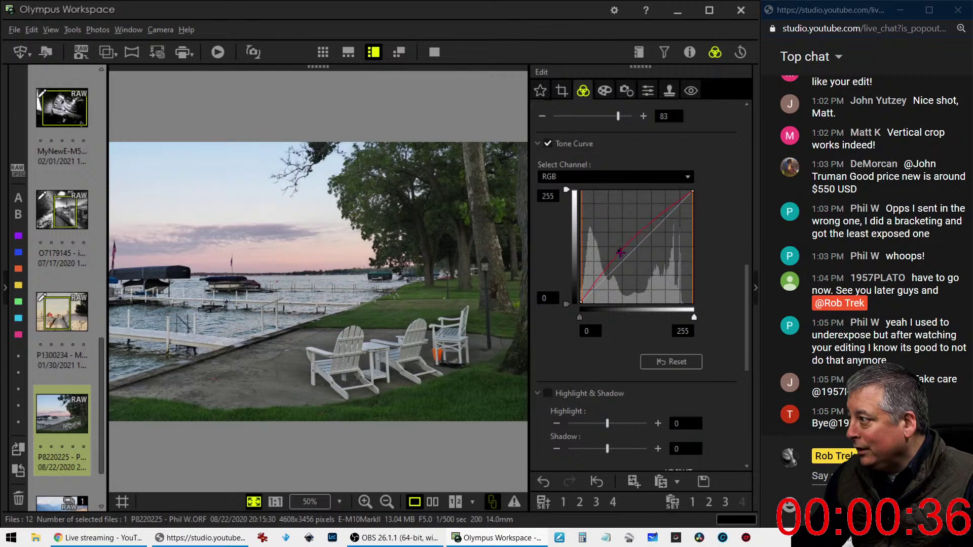
{"action": "left_click", "coordinate": [643, 223]}
{"action": "left_click_drag", "start_coordinate": [672, 212], "coordinate": [679, 204]}
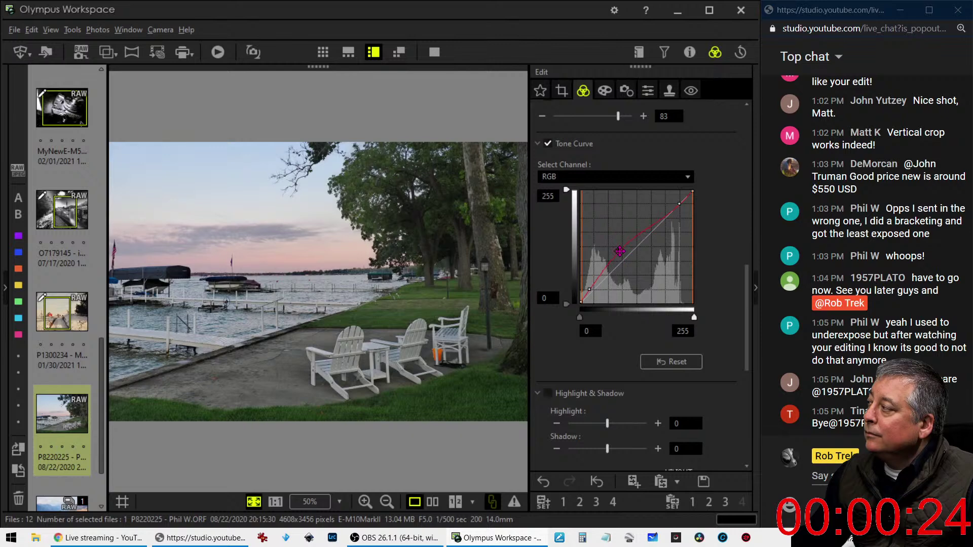
{"action": "left_click_drag", "start_coordinate": [619, 252], "coordinate": [618, 250]}
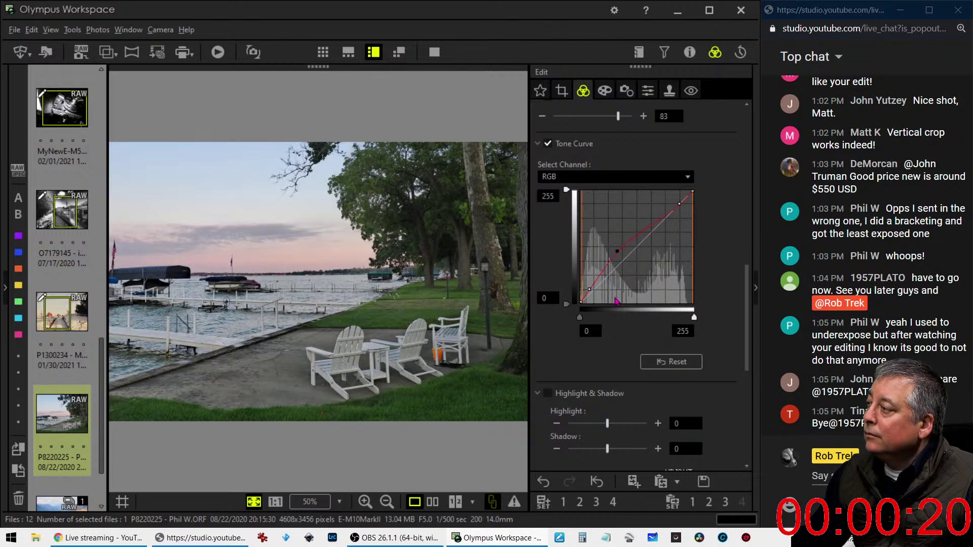
Step: Raise the highlights in the blue channel's tone curve and pull its shadows back down to the diagonal
{"action": "left_click", "coordinate": [616, 176]}
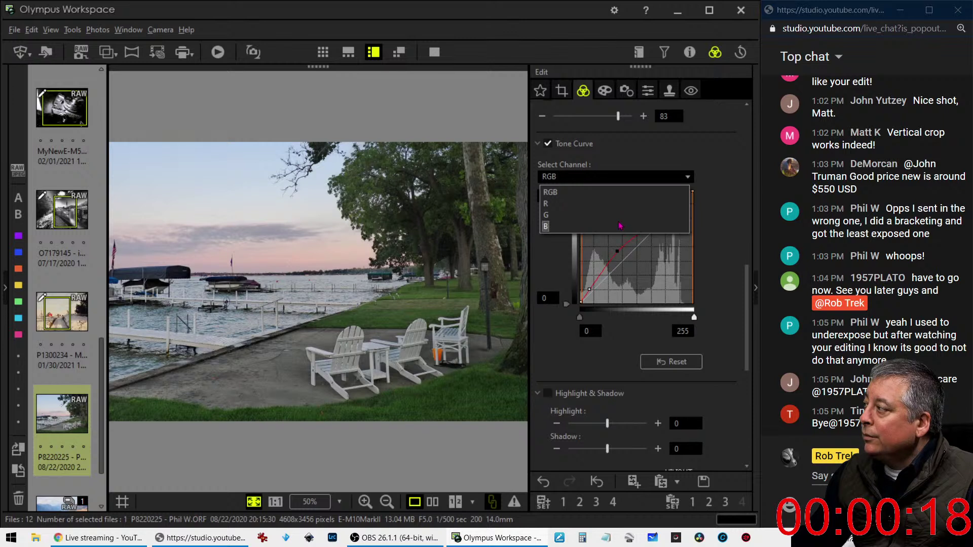
{"action": "left_click", "coordinate": [619, 226]}
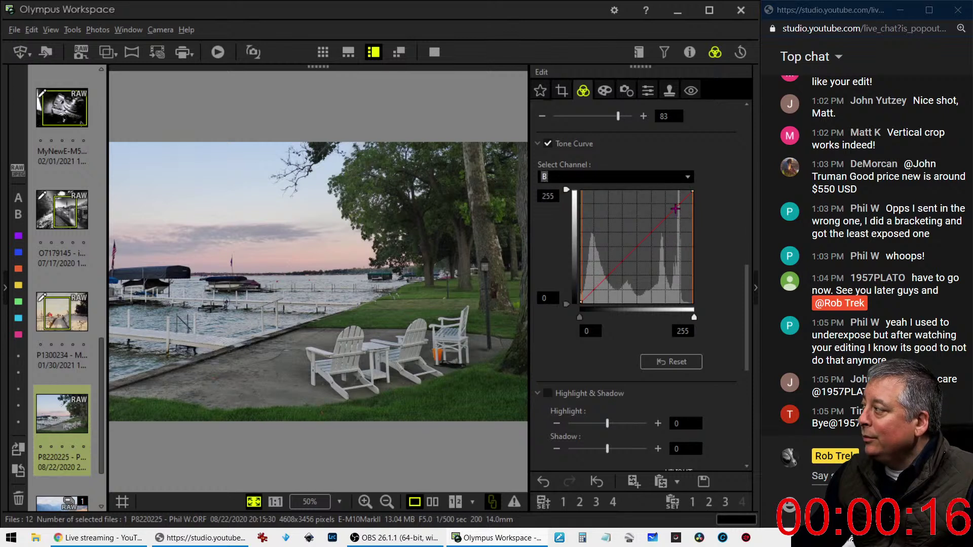
{"action": "left_click_drag", "start_coordinate": [678, 205], "coordinate": [678, 201]}
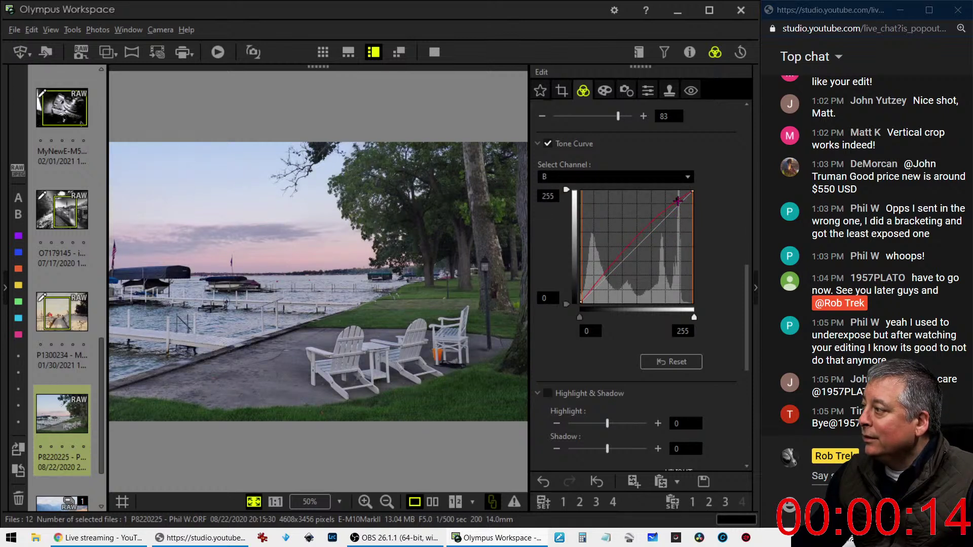
{"action": "left_click", "coordinate": [649, 232]}
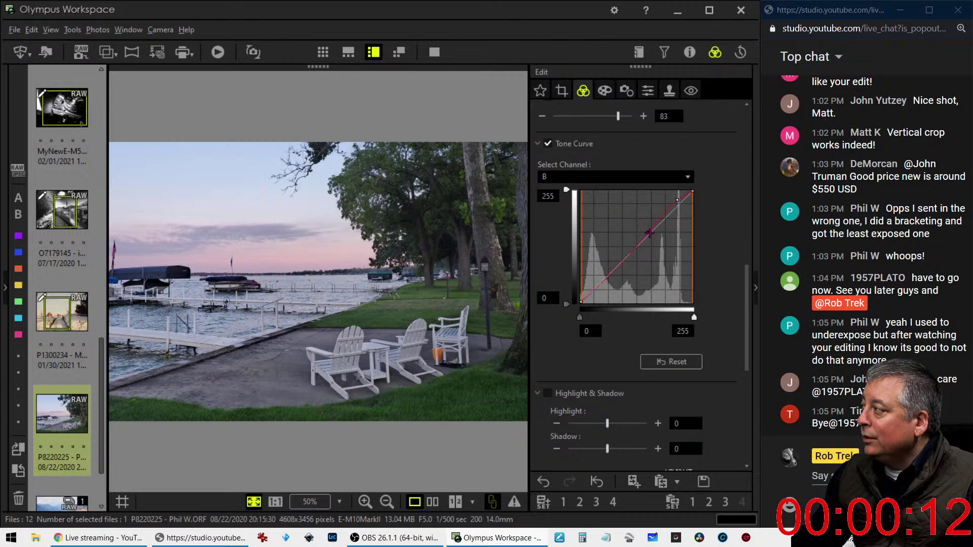
{"action": "left_click_drag", "start_coordinate": [649, 233], "coordinate": [606, 280]}
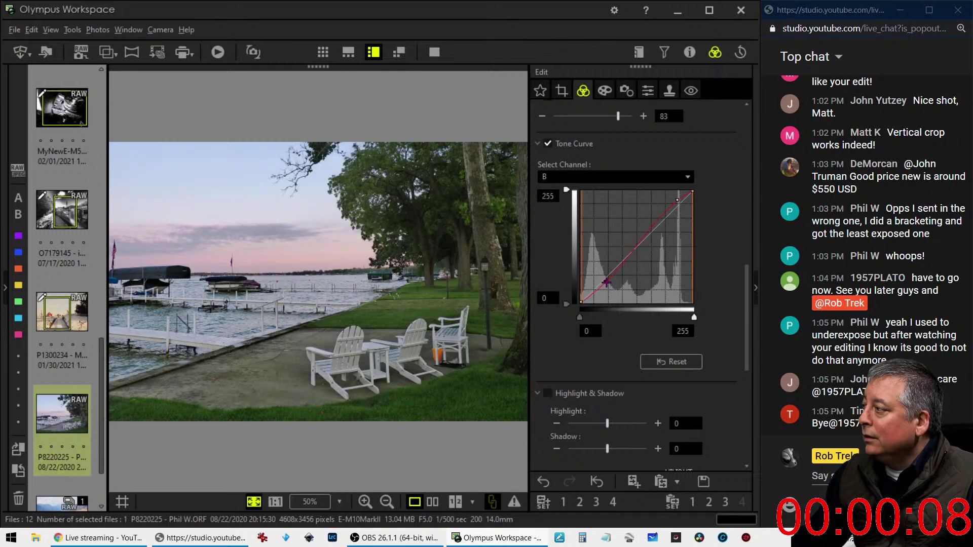
Step: Warm the photo with a custom white balance of 7678 K
{"action": "scroll", "coordinate": [725, 299], "scroll_direction": "up", "scroll_amount": 3}
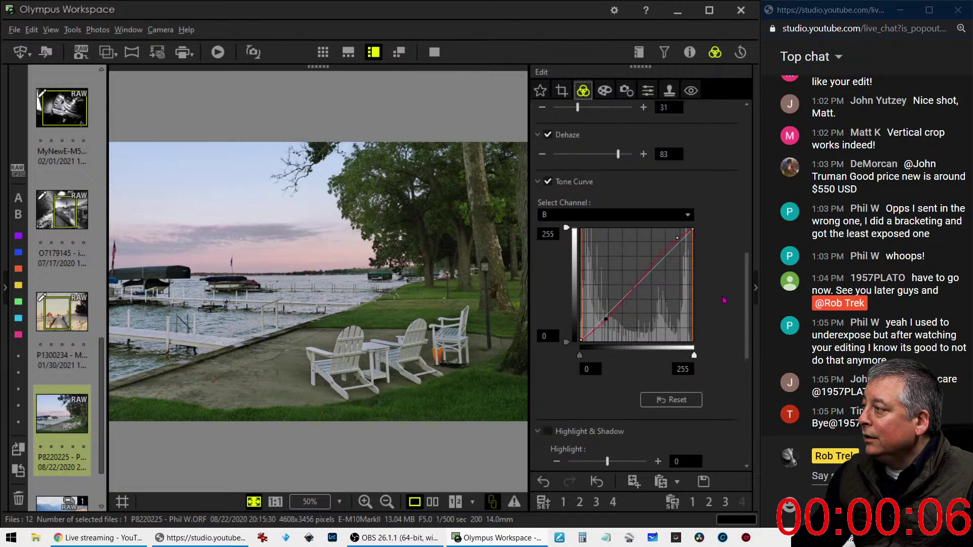
{"action": "scroll", "coordinate": [724, 299], "scroll_direction": "up", "scroll_amount": 6}
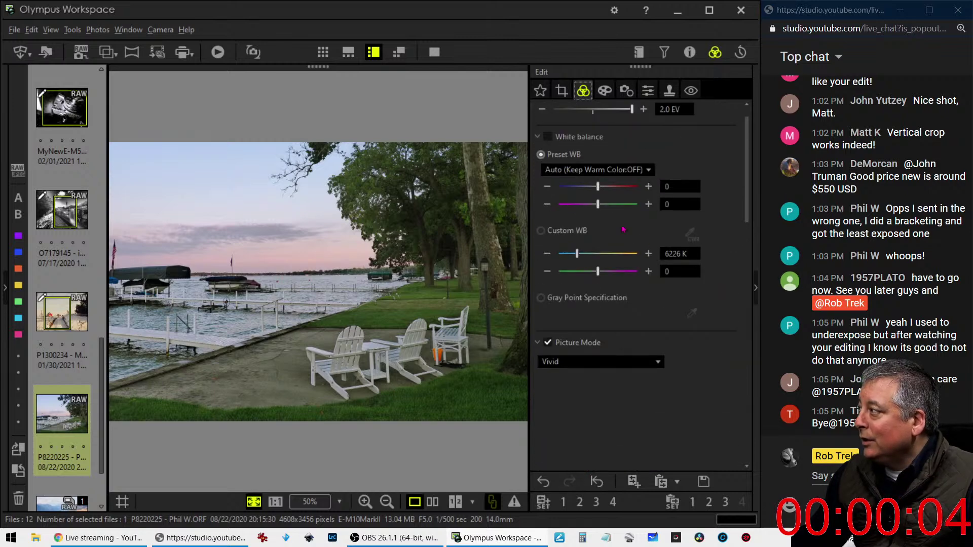
{"action": "left_click", "coordinate": [583, 256]}
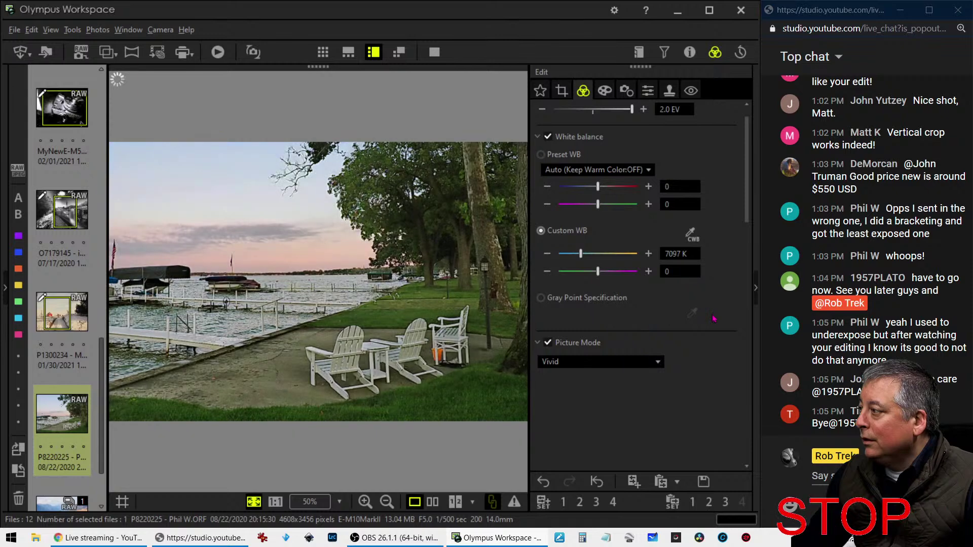
{"action": "left_click", "coordinate": [583, 257]}
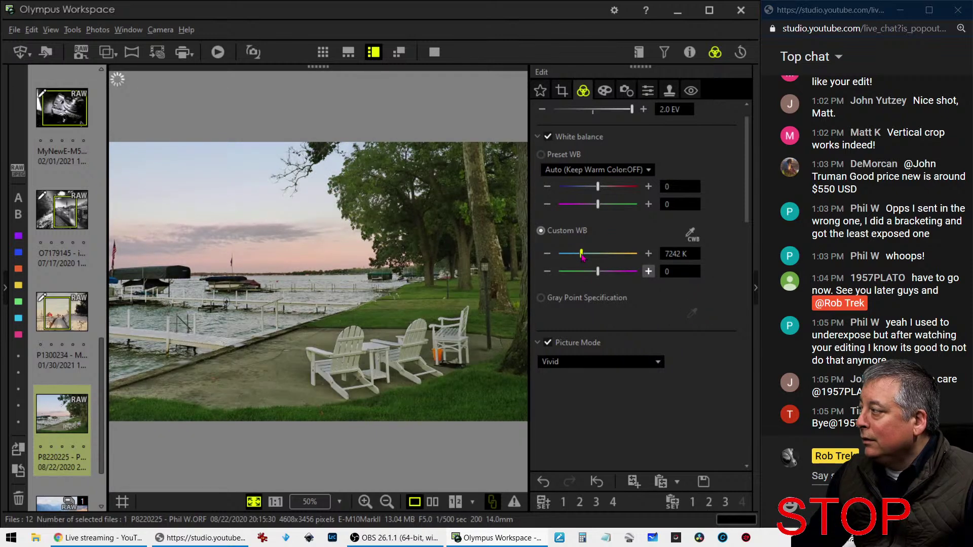
{"action": "left_click_drag", "start_coordinate": [583, 257], "coordinate": [585, 258]}
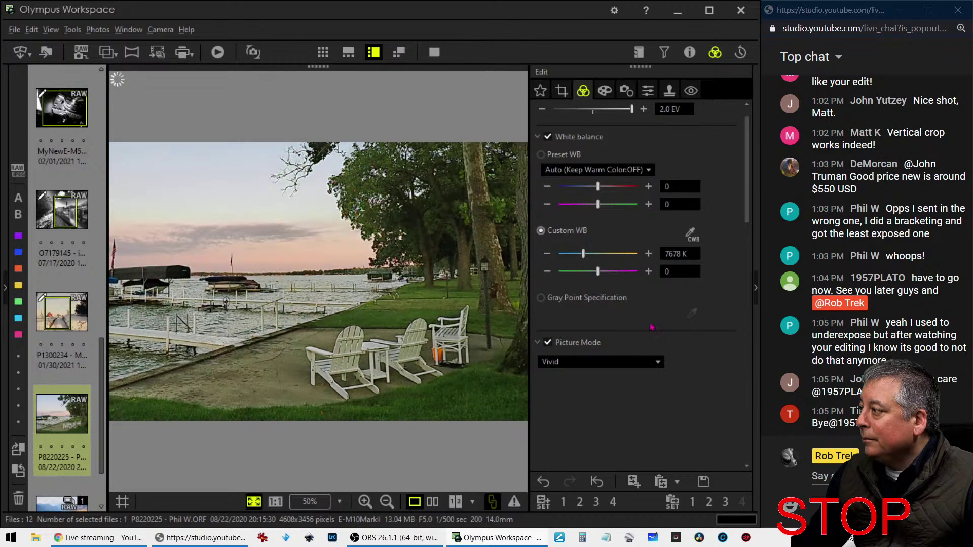
Step: Remove the shadow point from the blue channel's tone curve and slightly lower its highlight point
{"action": "scroll", "coordinate": [651, 327], "scroll_direction": "down", "scroll_amount": 10}
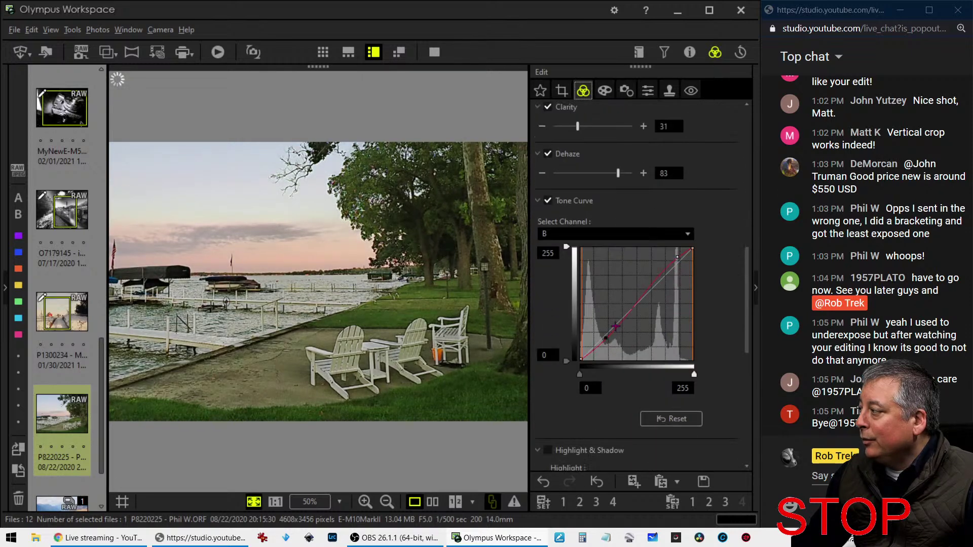
{"action": "left_click_drag", "start_coordinate": [614, 327], "coordinate": [556, 345]}
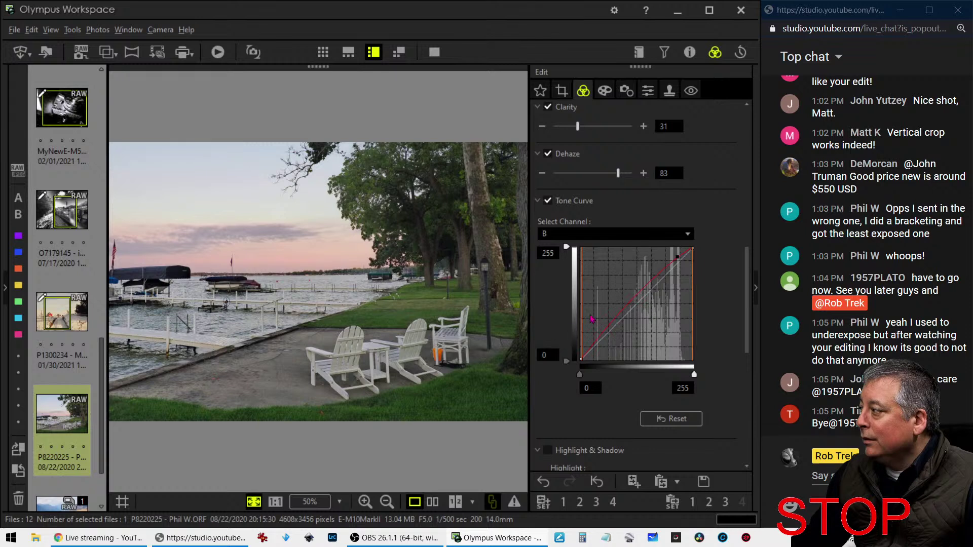
{"action": "left_click_drag", "start_coordinate": [676, 258], "coordinate": [678, 261]}
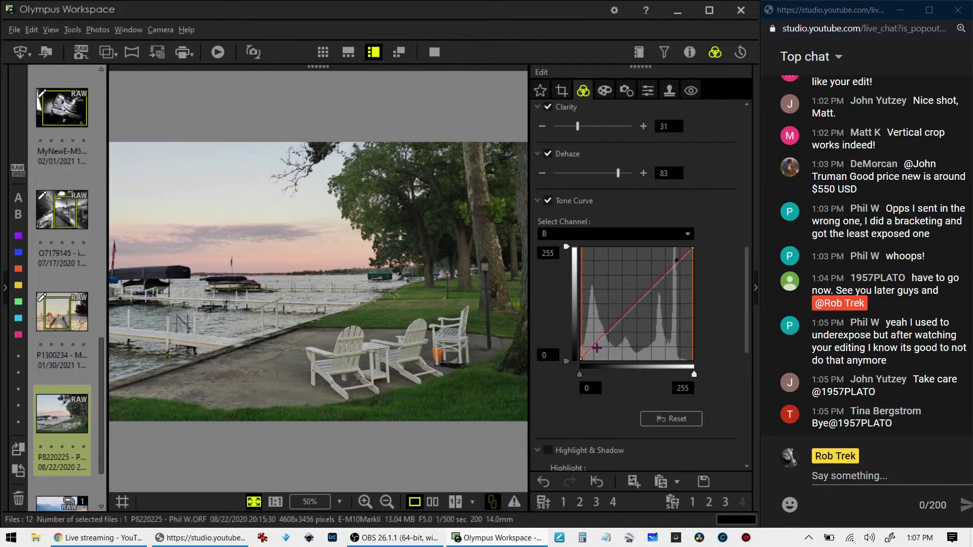
Step: Compare the edited lakeside photo side by side with the original at full screen
{"action": "left_click", "coordinate": [432, 501]}
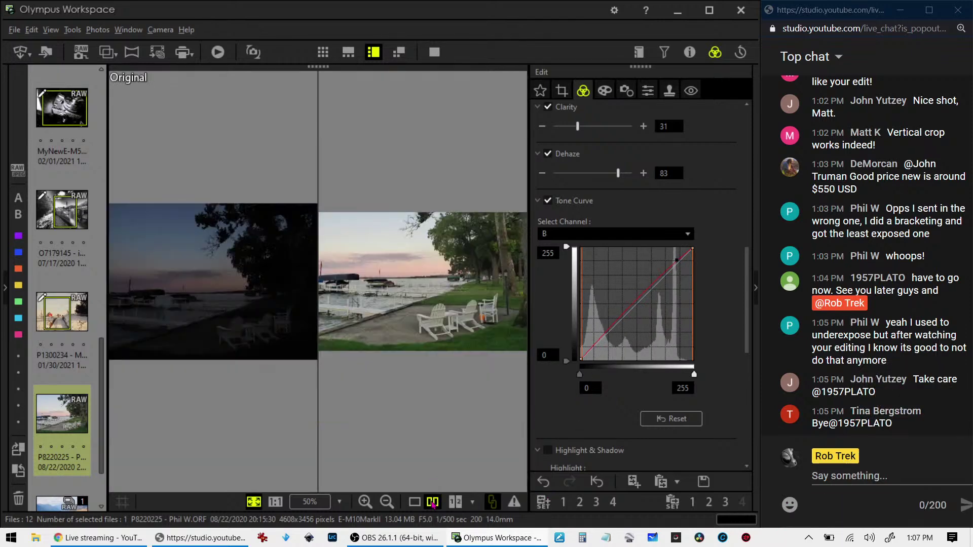
{"action": "left_click", "coordinate": [435, 52]}
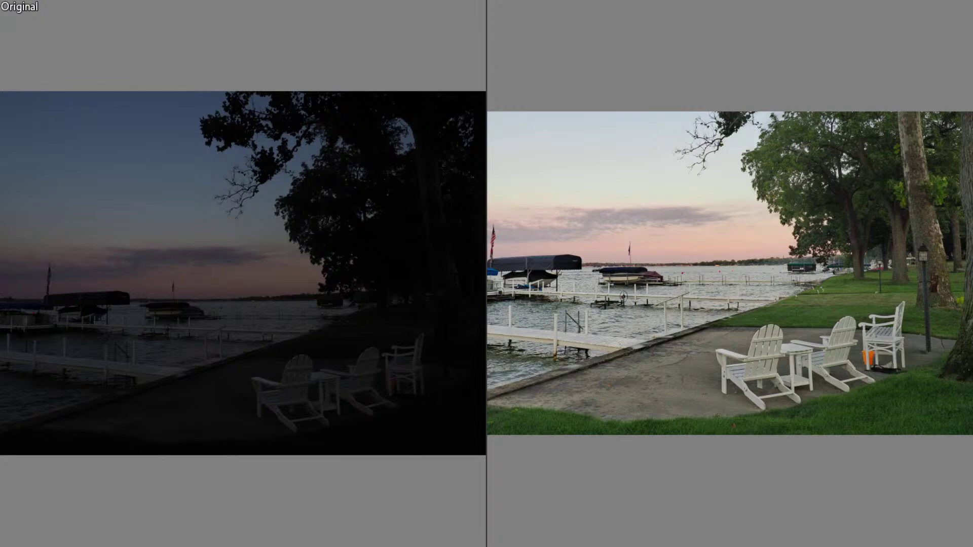
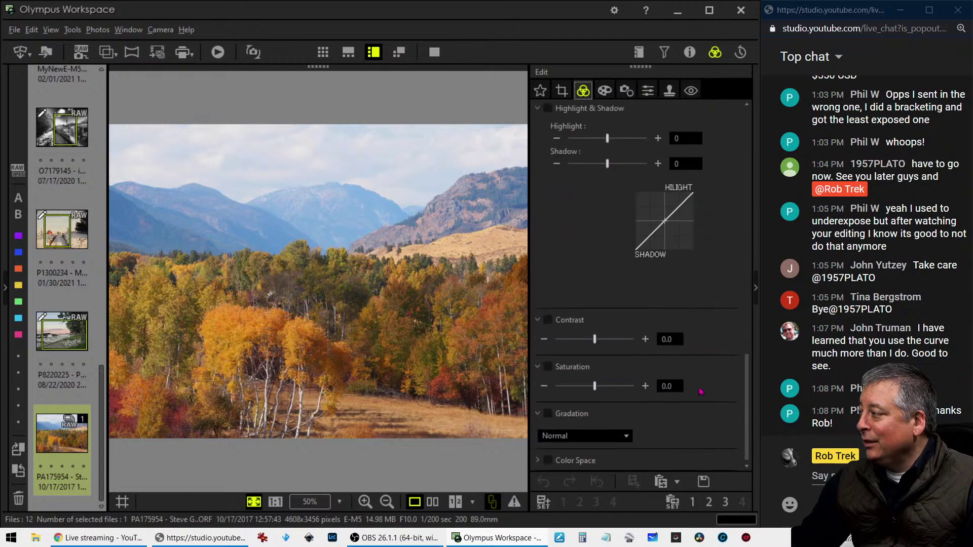
Step: Examine the autumn landscape photo's shooting properties, including lens, focal length, aperture, shutter speed, ISO and metering
{"action": "scroll", "coordinate": [700, 392], "scroll_direction": "up", "scroll_amount": 10}
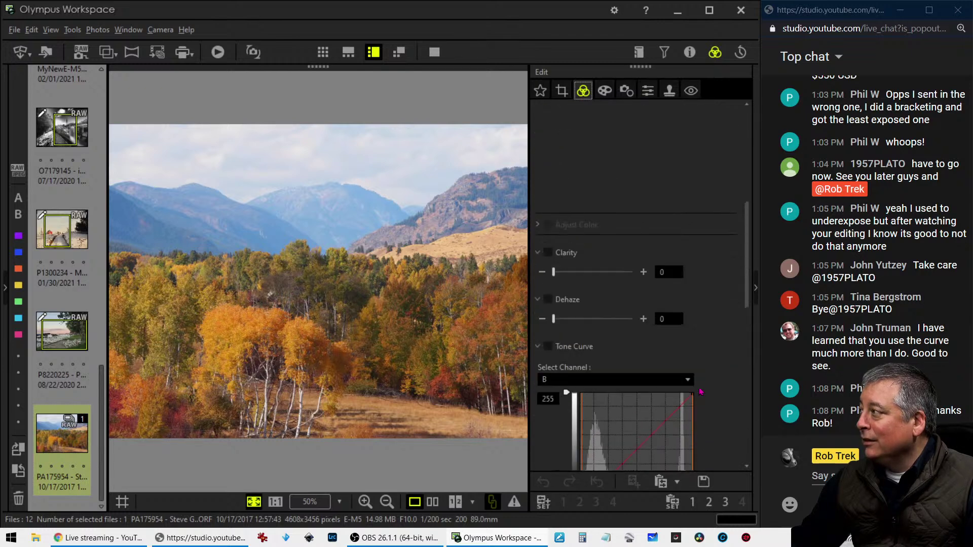
{"action": "scroll", "coordinate": [679, 384], "scroll_direction": "up", "scroll_amount": 3}
{"action": "scroll", "coordinate": [656, 291], "scroll_direction": "up", "scroll_amount": 1}
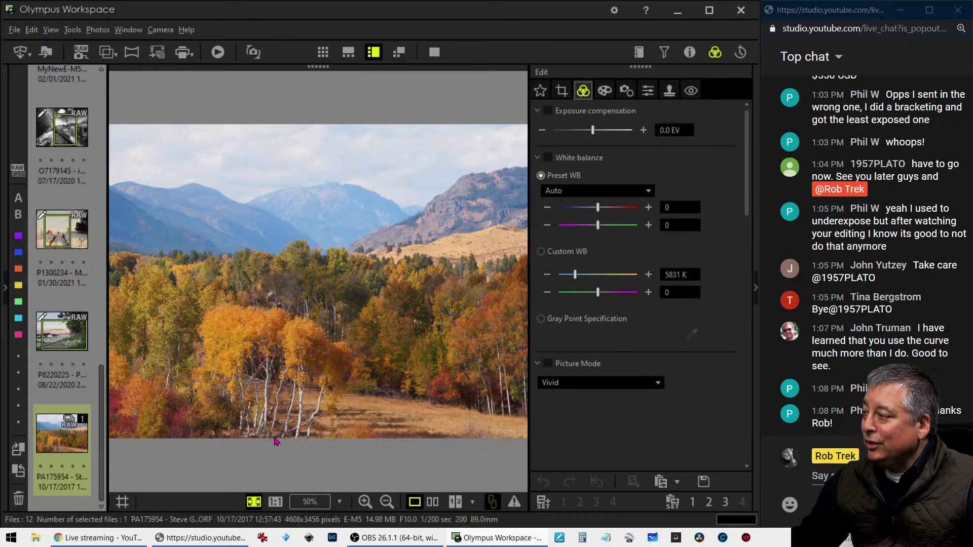
{"action": "left_click", "coordinate": [690, 52]}
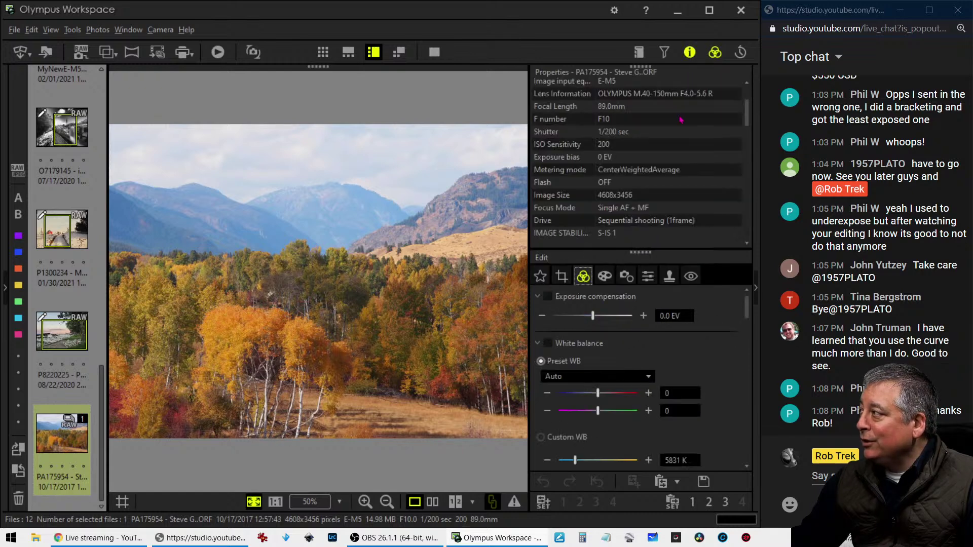
{"action": "scroll", "coordinate": [653, 143], "scroll_direction": "up", "scroll_amount": 3}
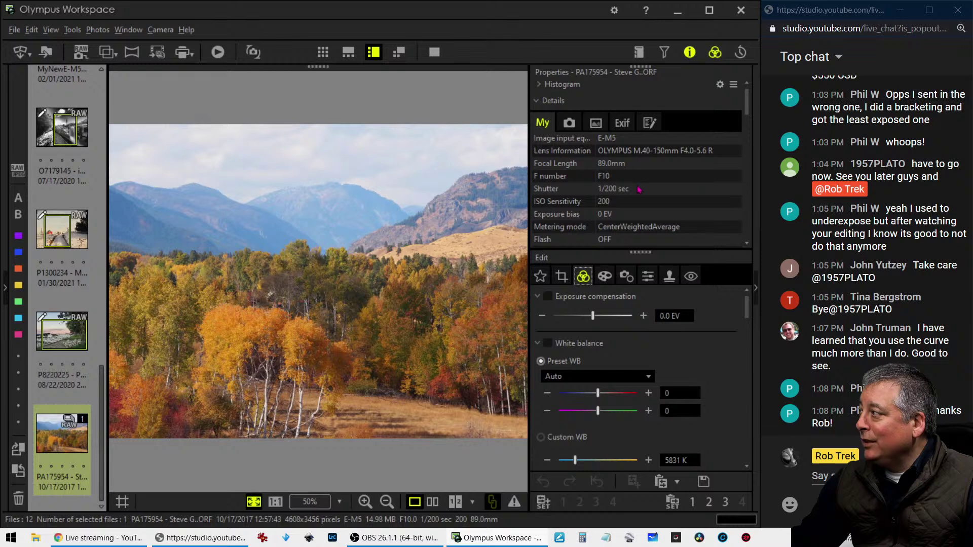
{"action": "scroll", "coordinate": [639, 189], "scroll_direction": "down", "scroll_amount": 3}
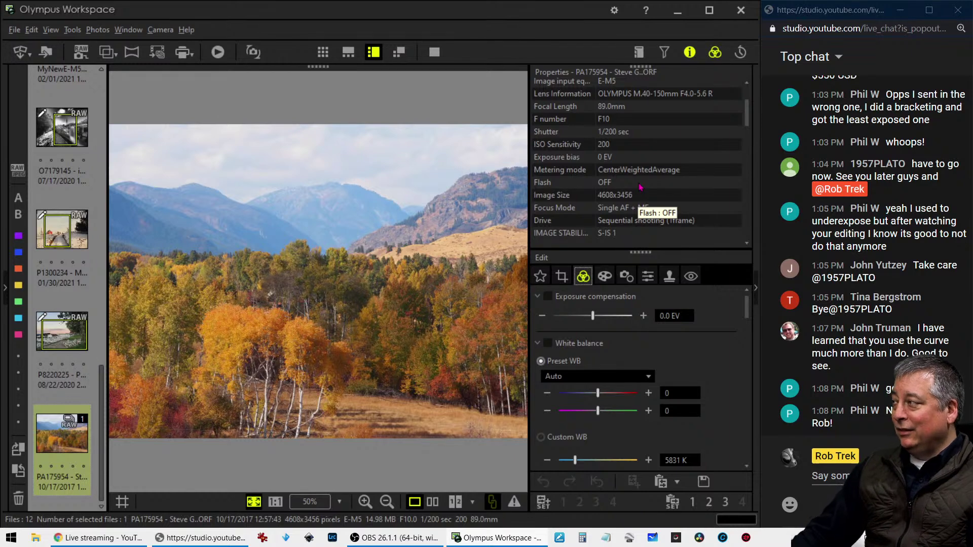
{"action": "scroll", "coordinate": [641, 188], "scroll_direction": "up", "scroll_amount": 3}
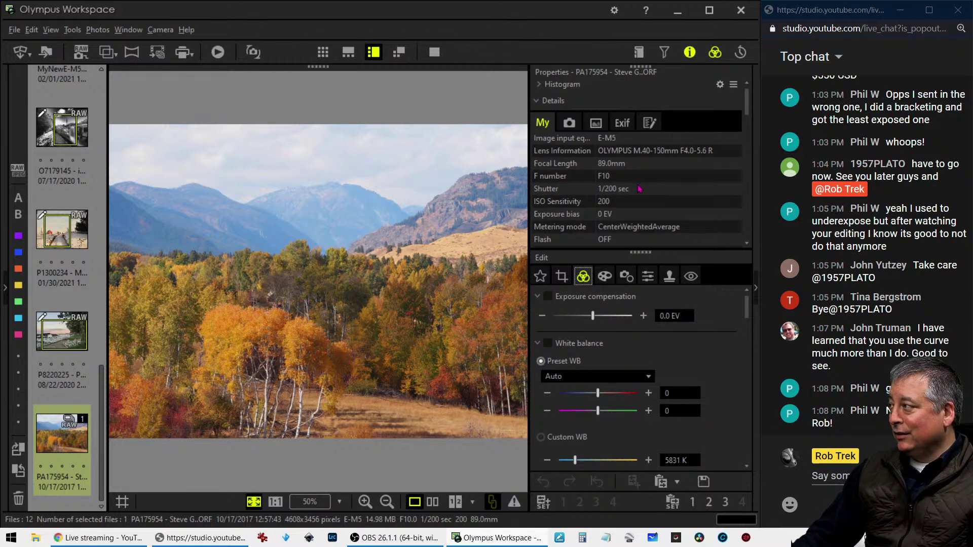
{"action": "scroll", "coordinate": [639, 188], "scroll_direction": "down", "scroll_amount": 3}
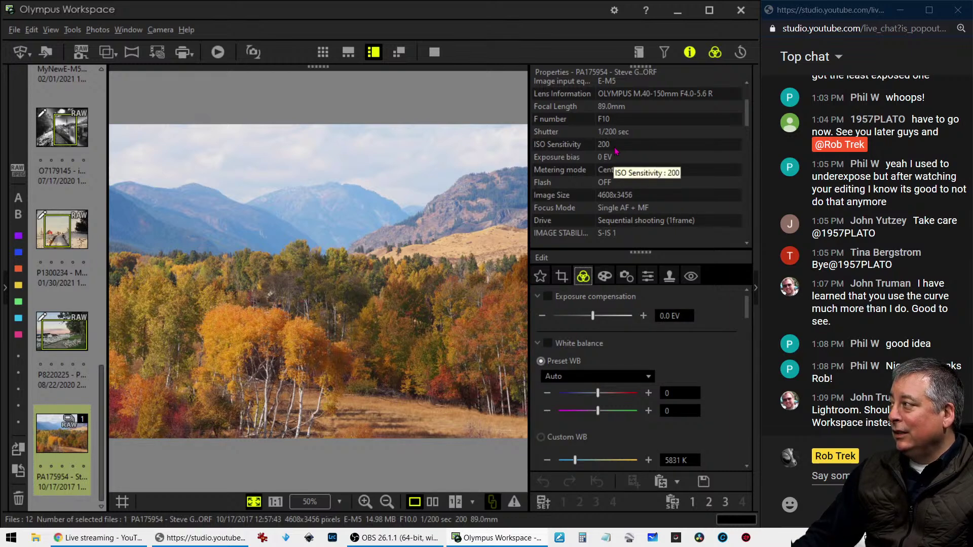
{"action": "scroll", "coordinate": [616, 152], "scroll_direction": "up", "scroll_amount": 3}
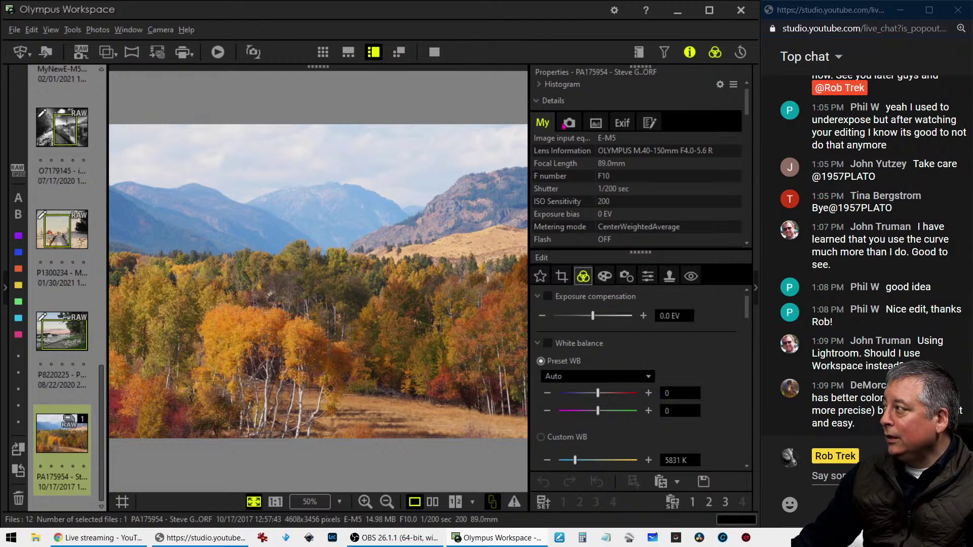
{"action": "left_click", "coordinate": [690, 52]}
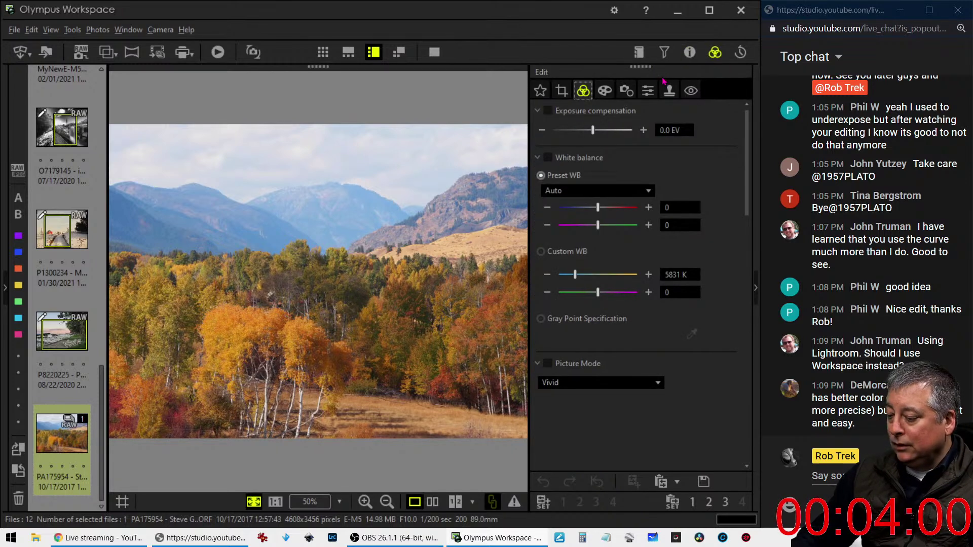
Step: Crop the autumn landscape at 4:3 to about 4284 x 3213 pixels, trimming the foreground grass, and preview it
{"action": "left_click", "coordinate": [561, 91]}
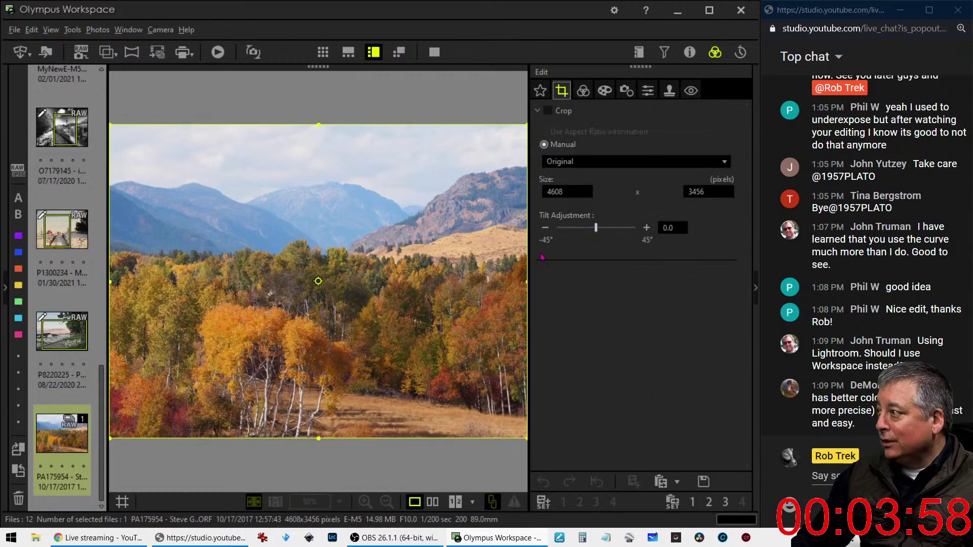
{"action": "left_click", "coordinate": [586, 164]}
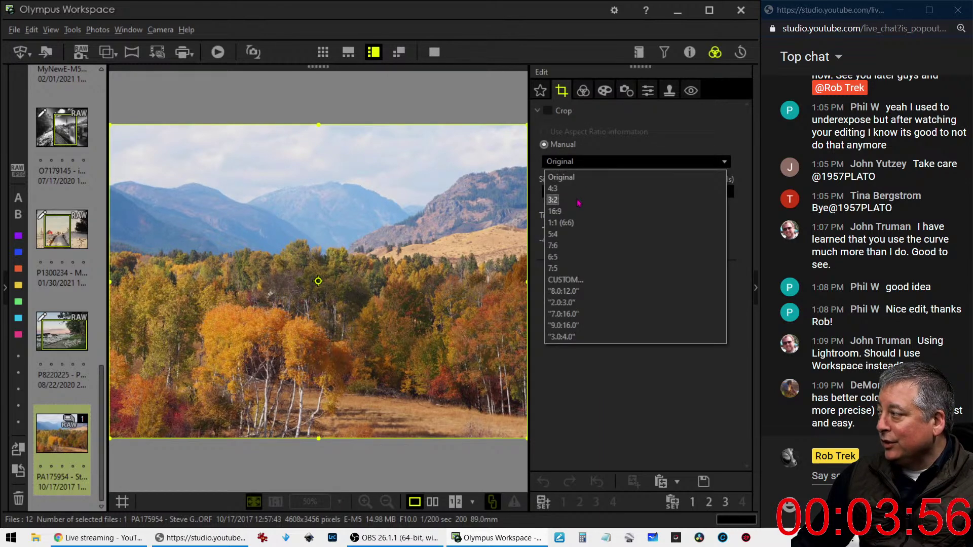
{"action": "left_click", "coordinate": [562, 188]}
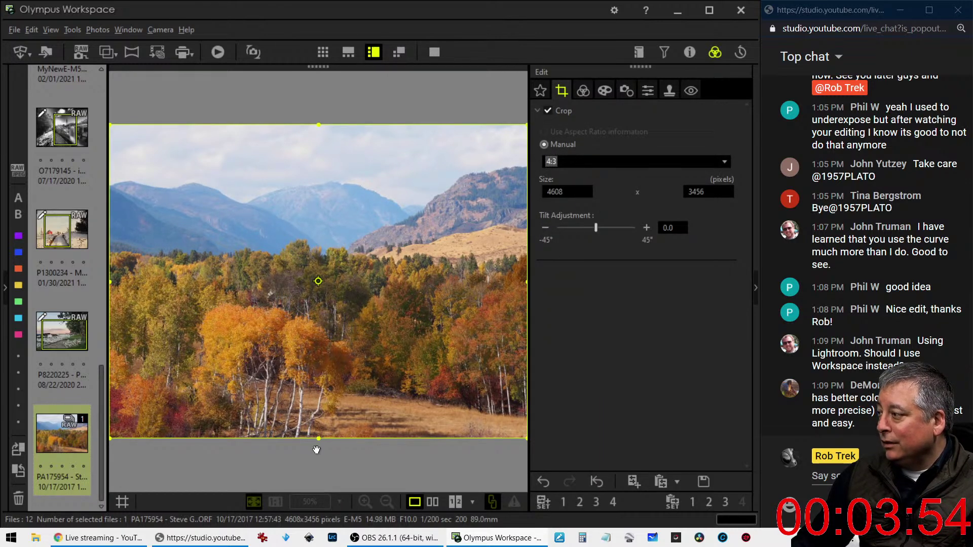
{"action": "left_click_drag", "start_coordinate": [319, 438], "coordinate": [326, 415]}
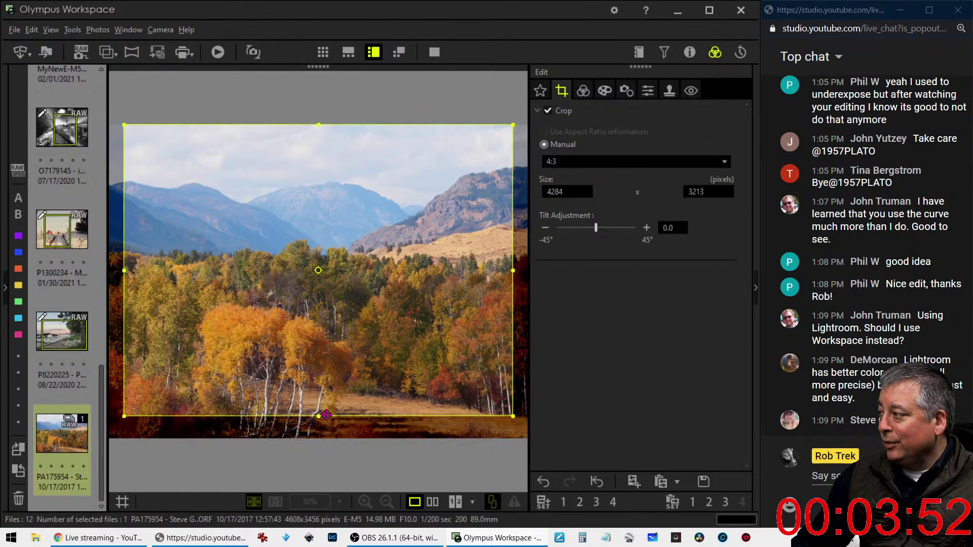
{"action": "left_click", "coordinate": [587, 93]}
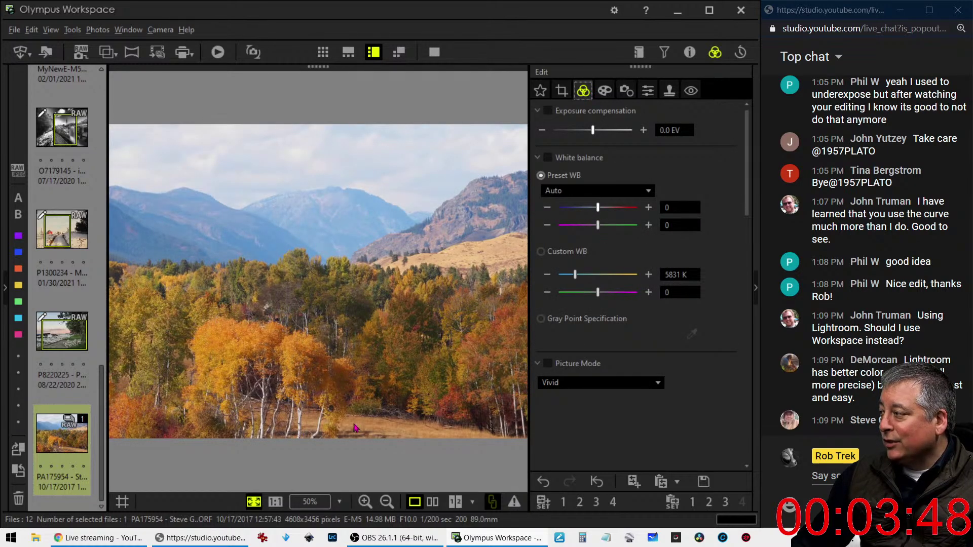
{"action": "left_click", "coordinate": [561, 90]}
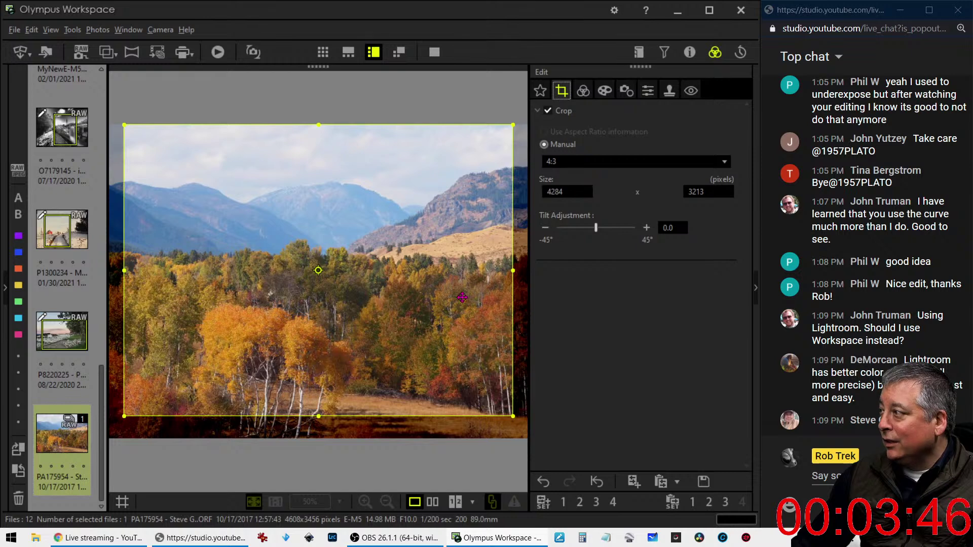
Step: Try a 16:9 crop on the autumn landscape, then settle on 3:2 at 4608 x 3072 pixels with the frame shifted slightly upward
{"action": "left_click", "coordinate": [588, 161]}
{"action": "left_click", "coordinate": [582, 198]}
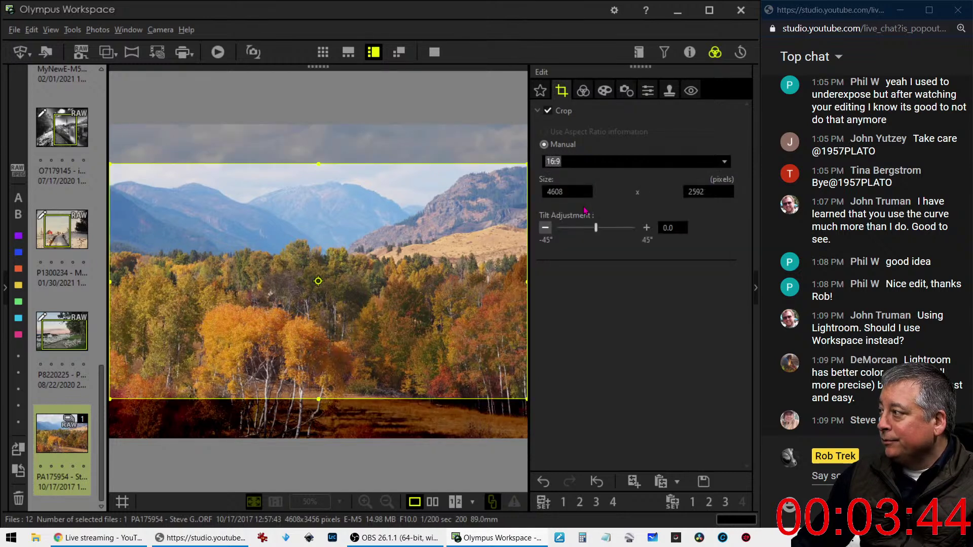
{"action": "left_click", "coordinate": [569, 161]}
{"action": "left_click", "coordinate": [554, 200]}
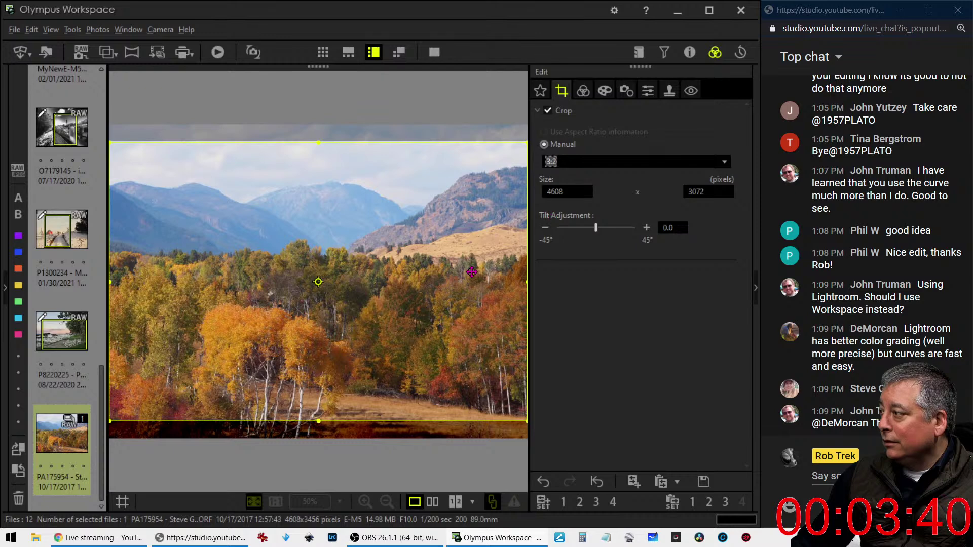
{"action": "left_click_drag", "start_coordinate": [472, 272], "coordinate": [472, 269]}
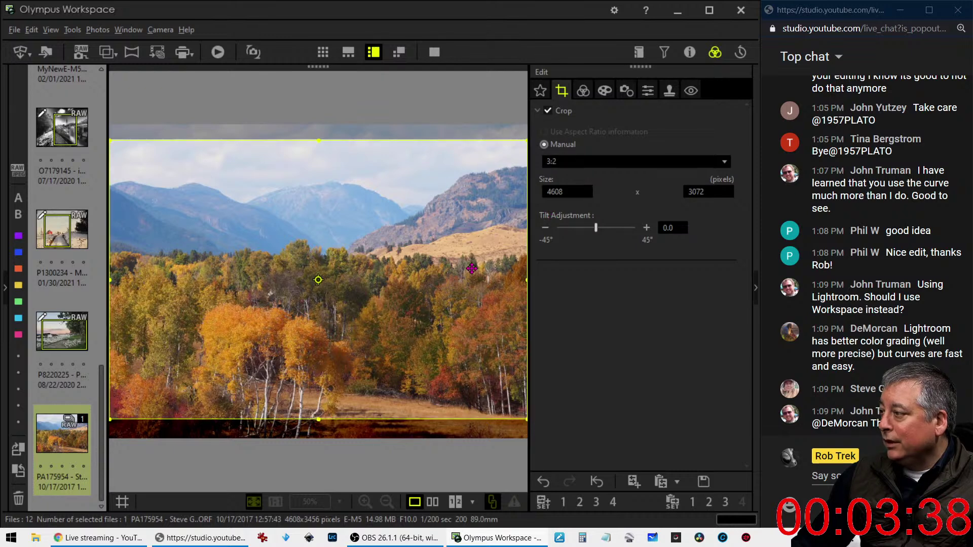
Step: Apply Dehaze at 27 to the cropped autumn landscape
{"action": "left_click", "coordinate": [587, 96]}
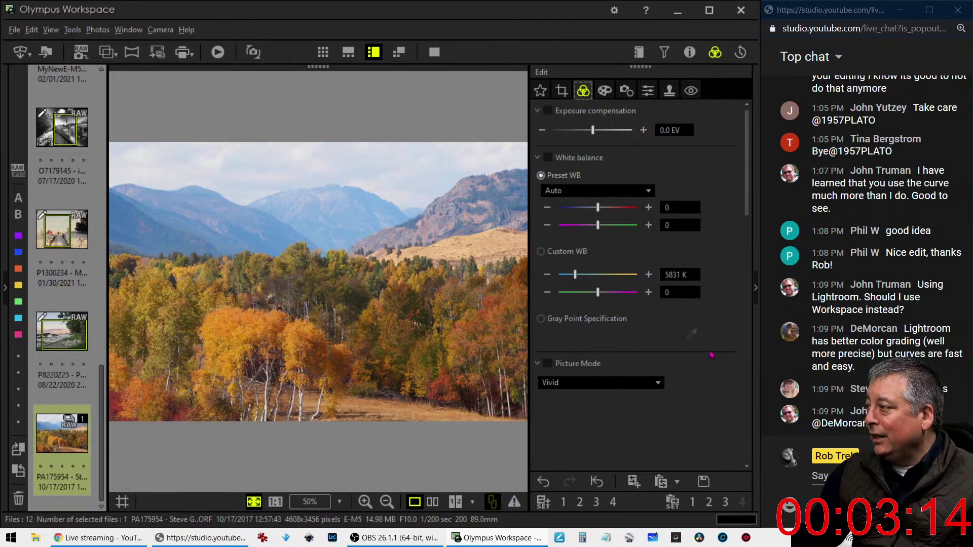
{"action": "scroll", "coordinate": [654, 334], "scroll_direction": "down", "scroll_amount": 7}
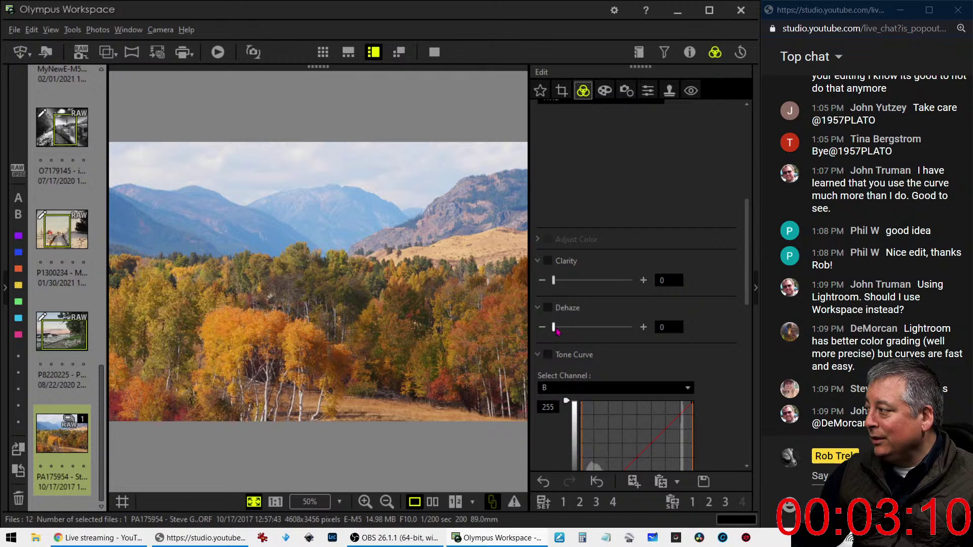
{"action": "left_click_drag", "start_coordinate": [554, 328], "coordinate": [579, 331]}
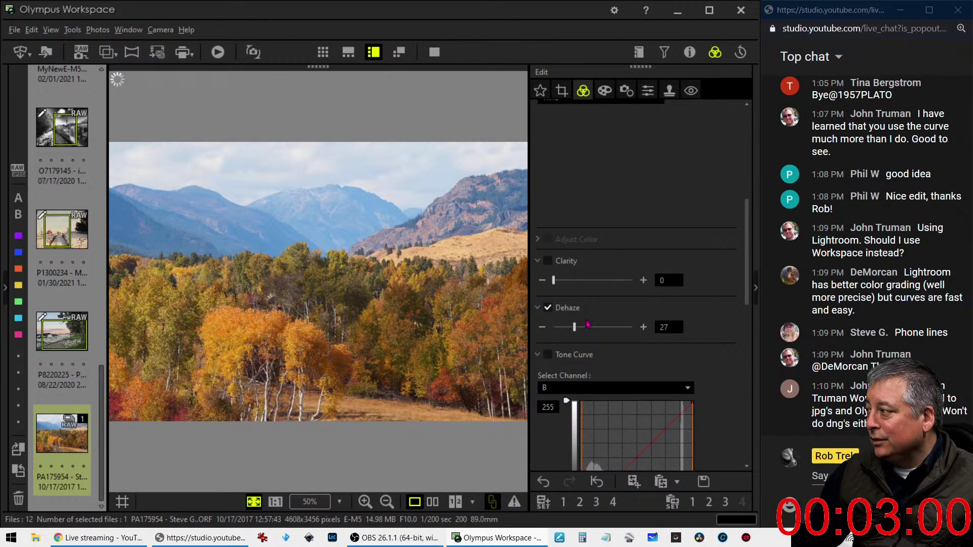
Step: Set the landscape photo's custom white balance temperature to 6266 K and its Clarity to 11
{"action": "scroll", "coordinate": [658, 264], "scroll_direction": "up", "scroll_amount": 3}
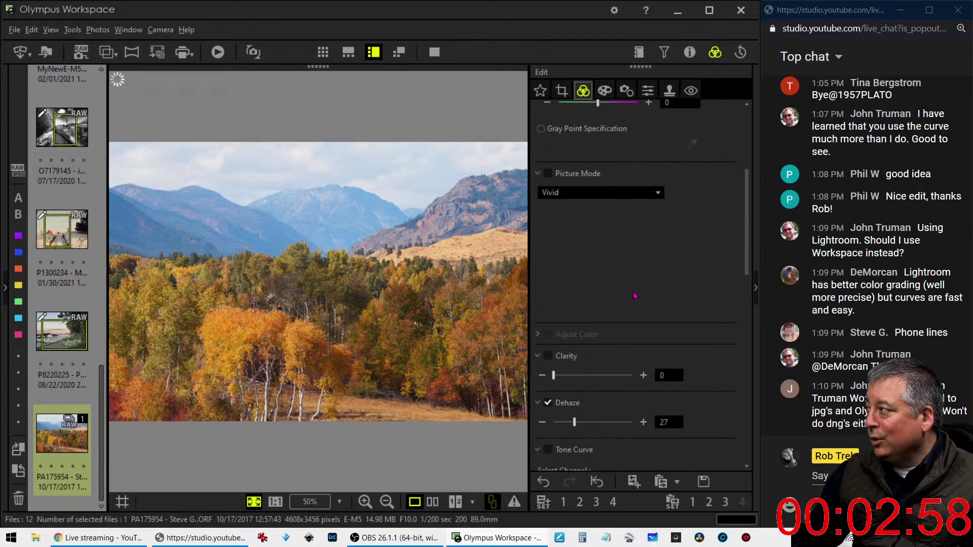
{"action": "scroll", "coordinate": [635, 296], "scroll_direction": "down", "scroll_amount": 2}
{"action": "scroll", "coordinate": [634, 295], "scroll_direction": "up", "scroll_amount": 5}
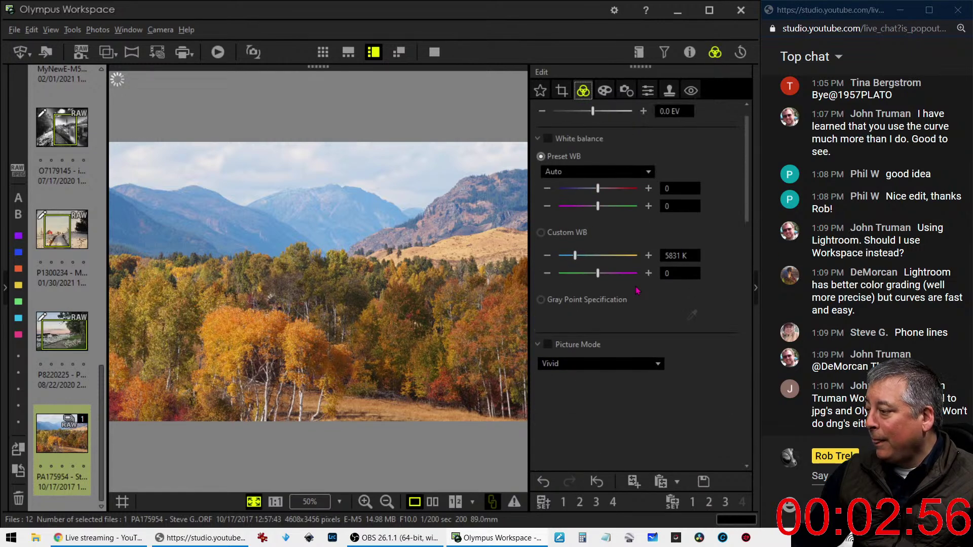
{"action": "left_click", "coordinate": [577, 274]}
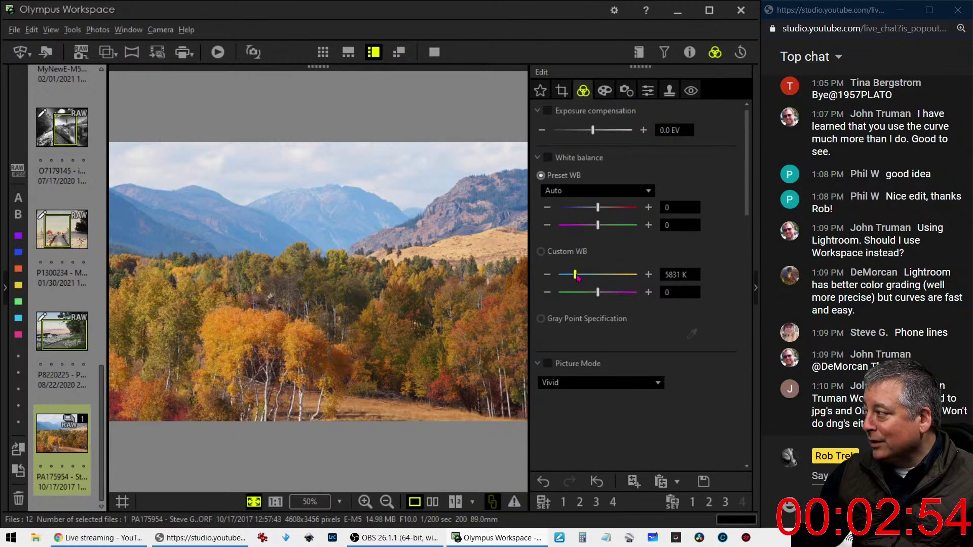
{"action": "left_click_drag", "start_coordinate": [578, 277], "coordinate": [579, 277]}
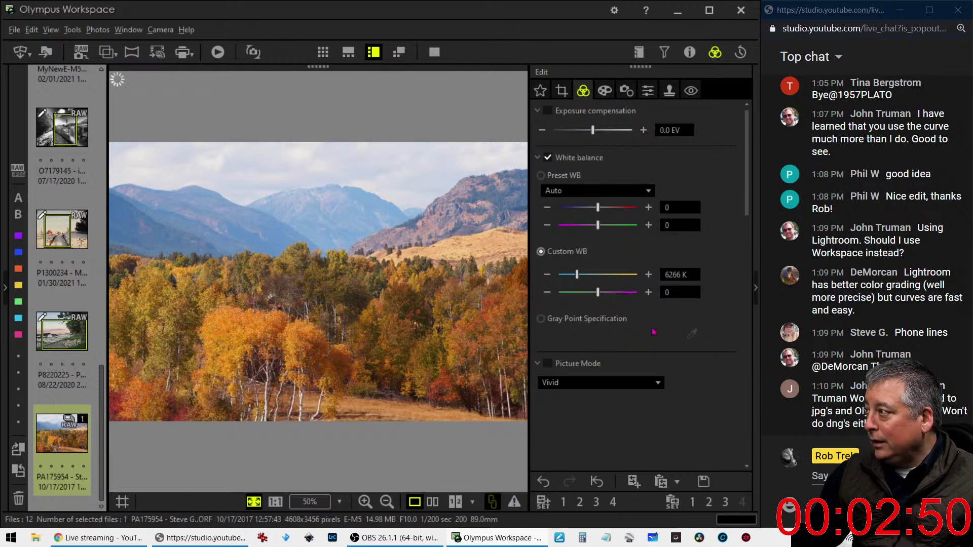
{"action": "scroll", "coordinate": [654, 332], "scroll_direction": "down", "scroll_amount": 5}
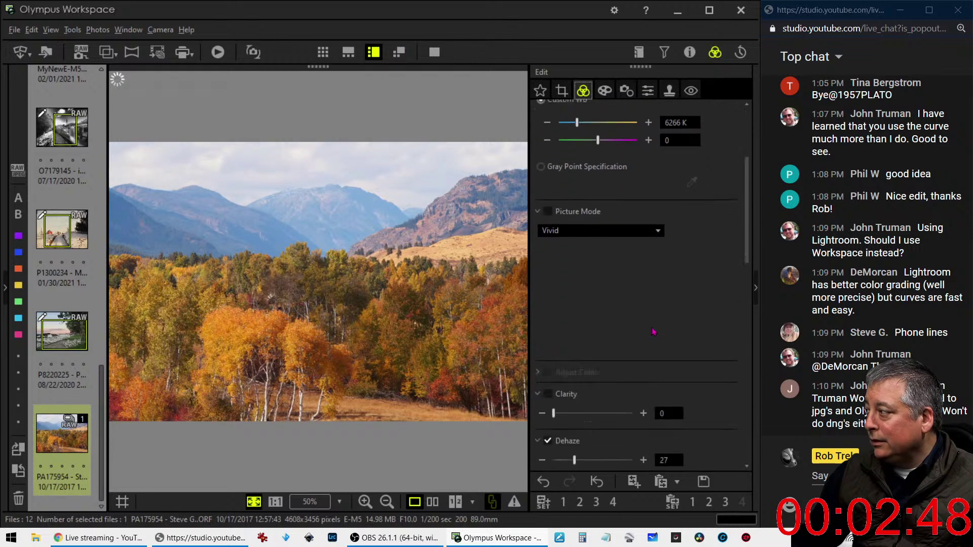
{"action": "left_click_drag", "start_coordinate": [553, 261], "coordinate": [562, 267]}
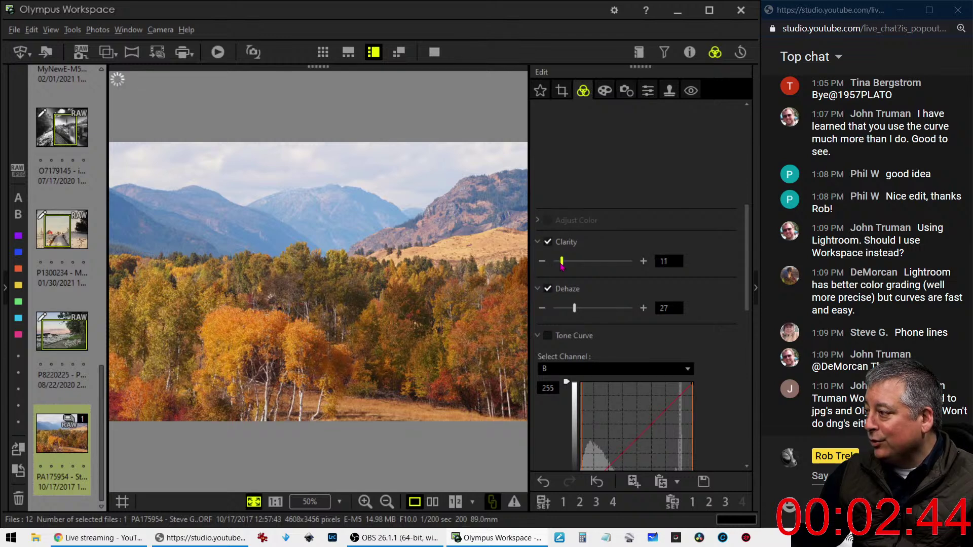
Step: Set the photo's Sharpness to 2.0 and switch its Noise Filter to OFF
{"action": "left_click", "coordinate": [647, 90]}
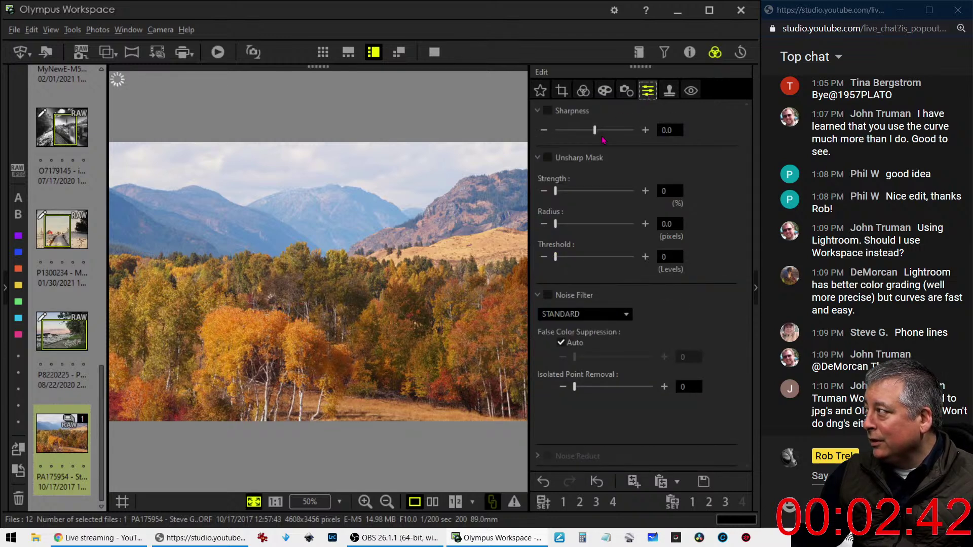
{"action": "left_click_drag", "start_coordinate": [595, 131], "coordinate": [633, 130]}
{"action": "left_click", "coordinate": [573, 315]}
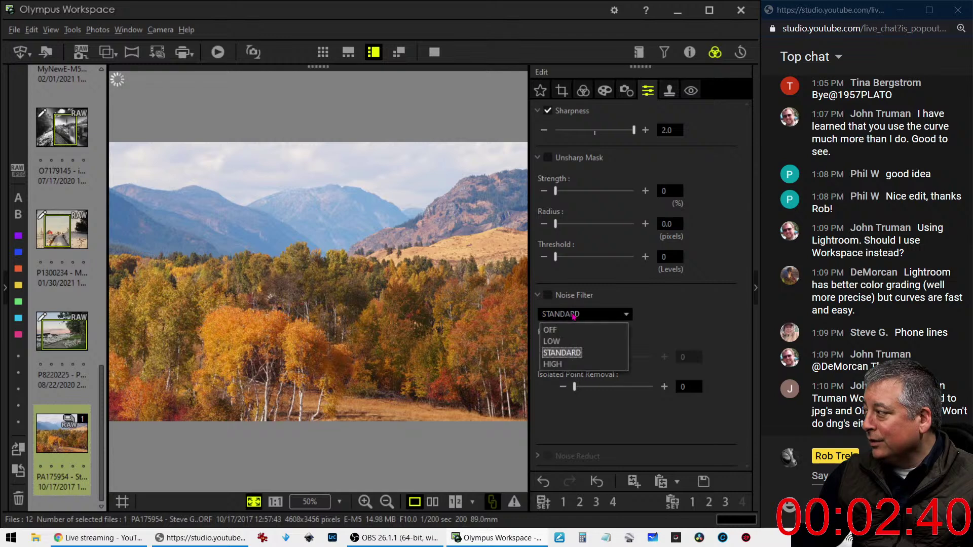
{"action": "left_click", "coordinate": [574, 333]}
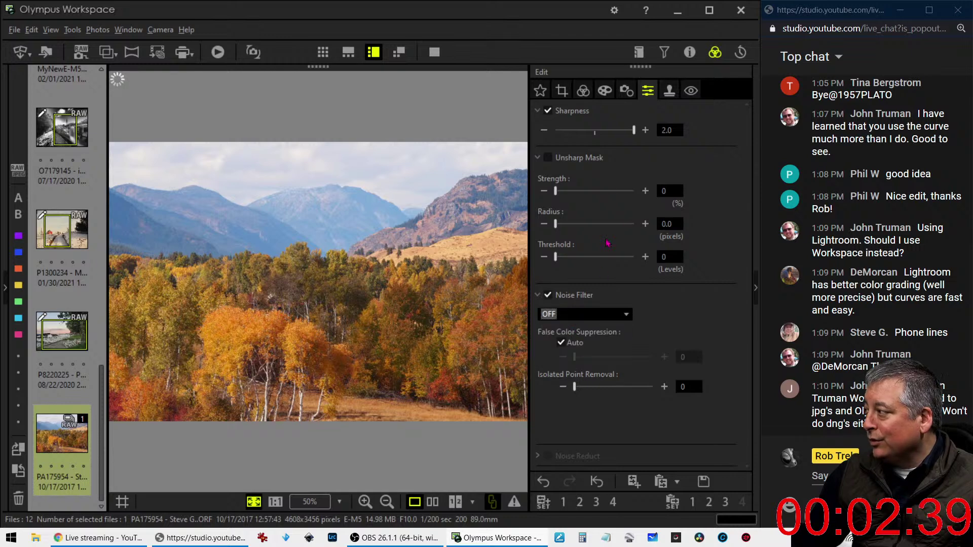
Step: Shape the RGB tone curve with a lowered deep-shadow point and a lower-midtone point near the original diagonal, and check the photo full screen
{"action": "left_click", "coordinate": [583, 90]}
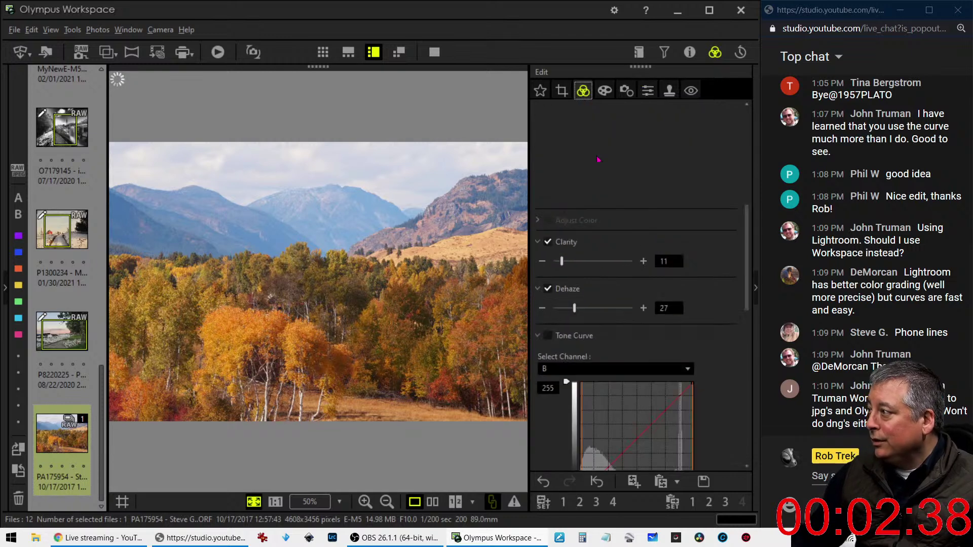
{"action": "left_click", "coordinate": [641, 369]}
{"action": "left_click", "coordinate": [628, 384]}
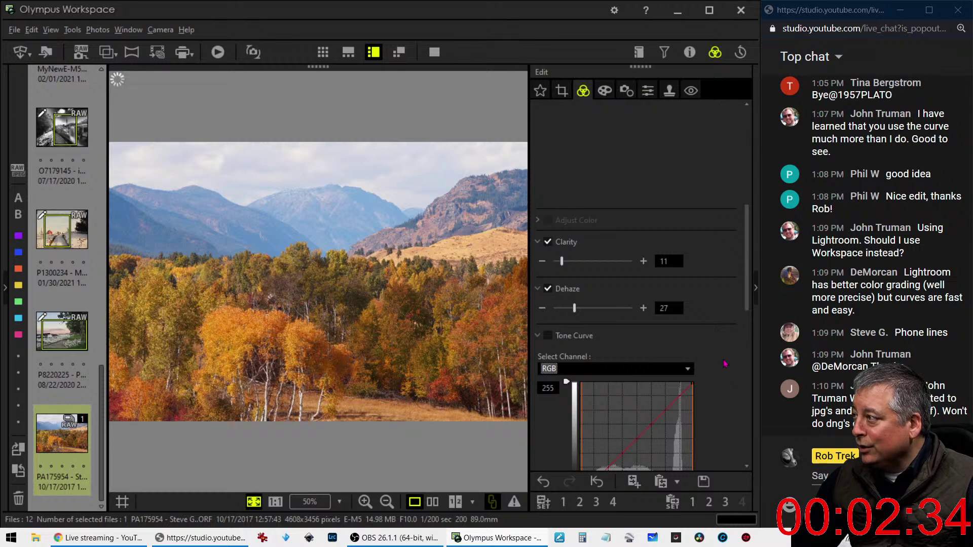
{"action": "scroll", "coordinate": [725, 363], "scroll_direction": "down", "scroll_amount": 3}
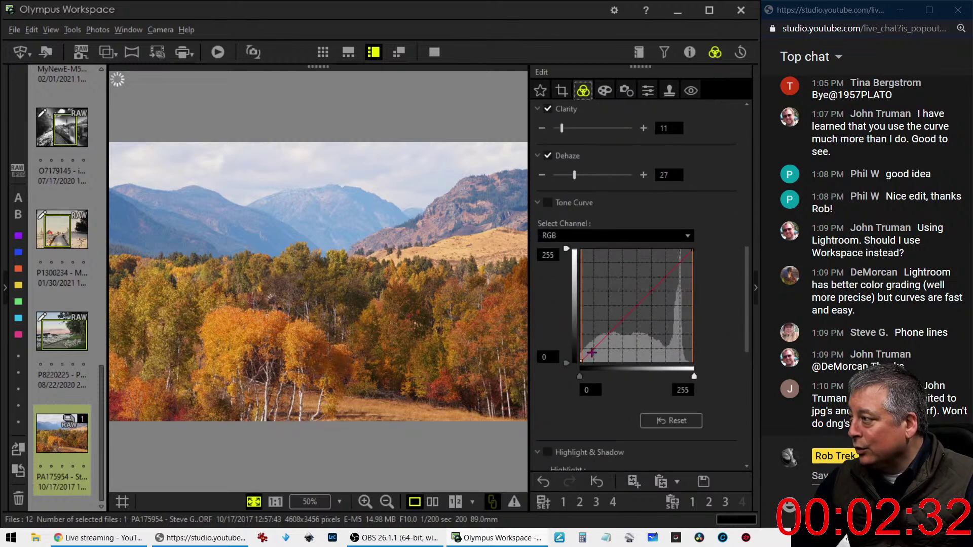
{"action": "left_click", "coordinate": [593, 352]}
{"action": "left_click_drag", "start_coordinate": [593, 353], "coordinate": [605, 343]}
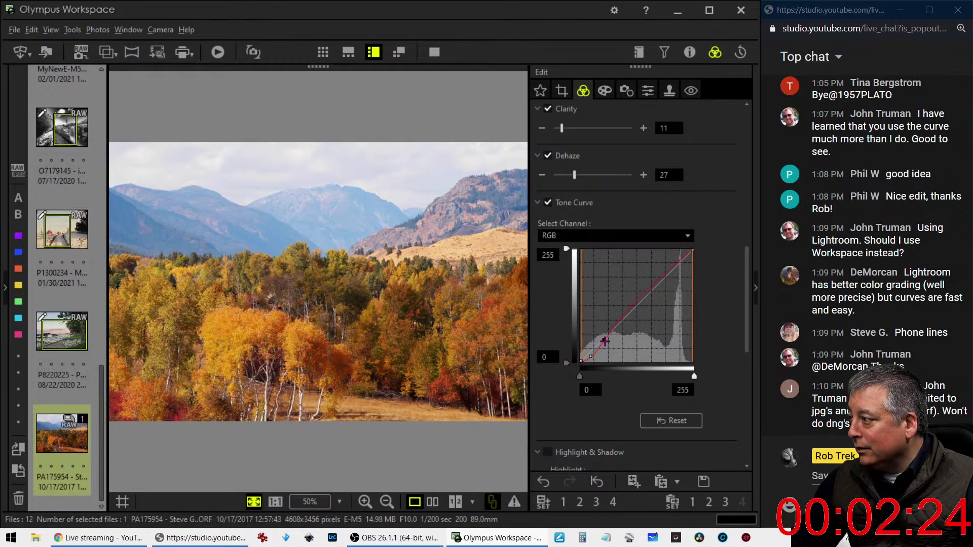
{"action": "left_click_drag", "start_coordinate": [614, 327], "coordinate": [612, 333]}
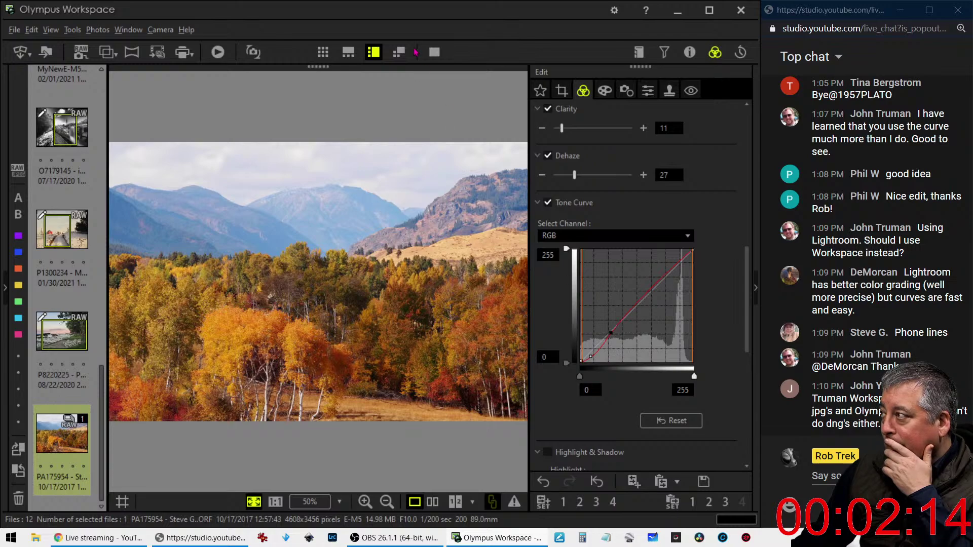
{"action": "left_click", "coordinate": [434, 51]}
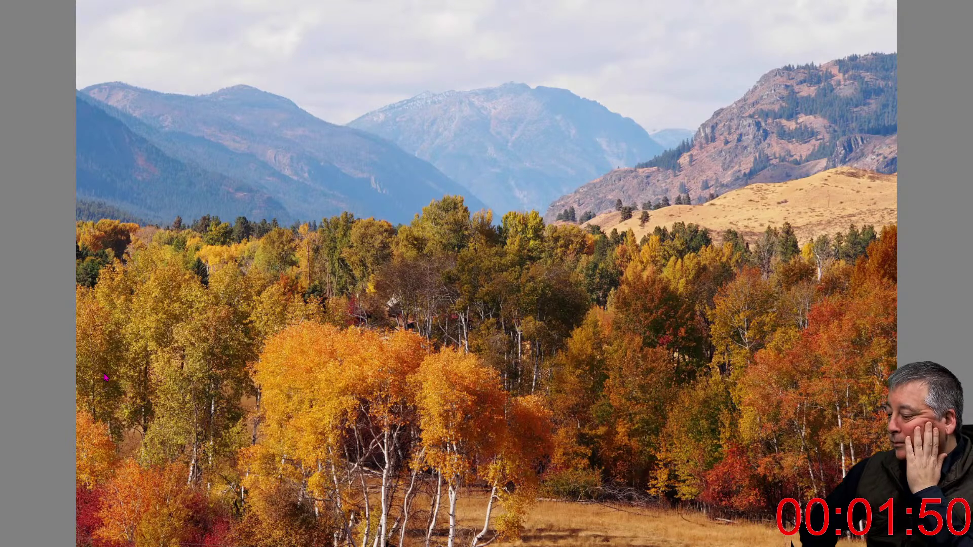
{"action": "key", "text": "Escape"}
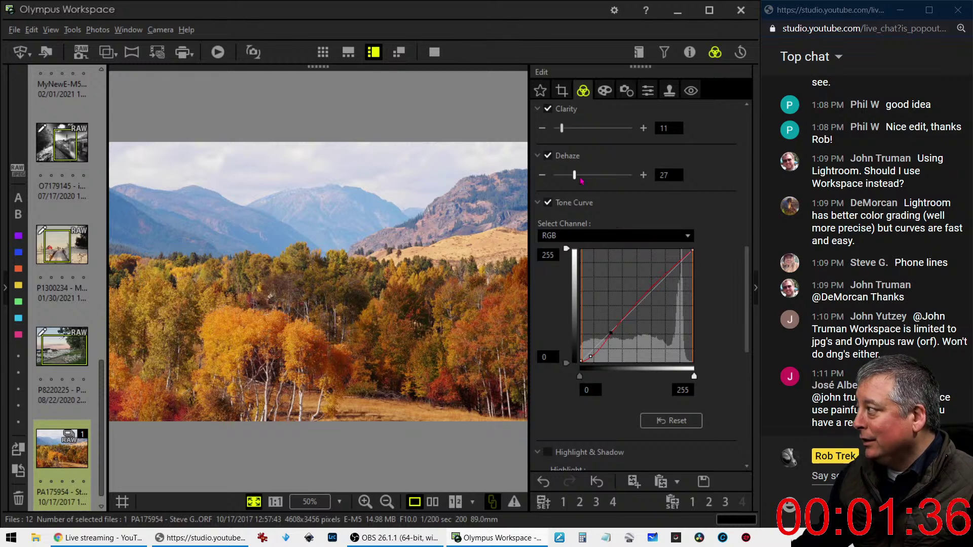
Step: Set Dehaze to 100 and Clarity to 18, and compare the edit side by side with the original
{"action": "left_click_drag", "start_coordinate": [579, 179], "coordinate": [634, 178]}
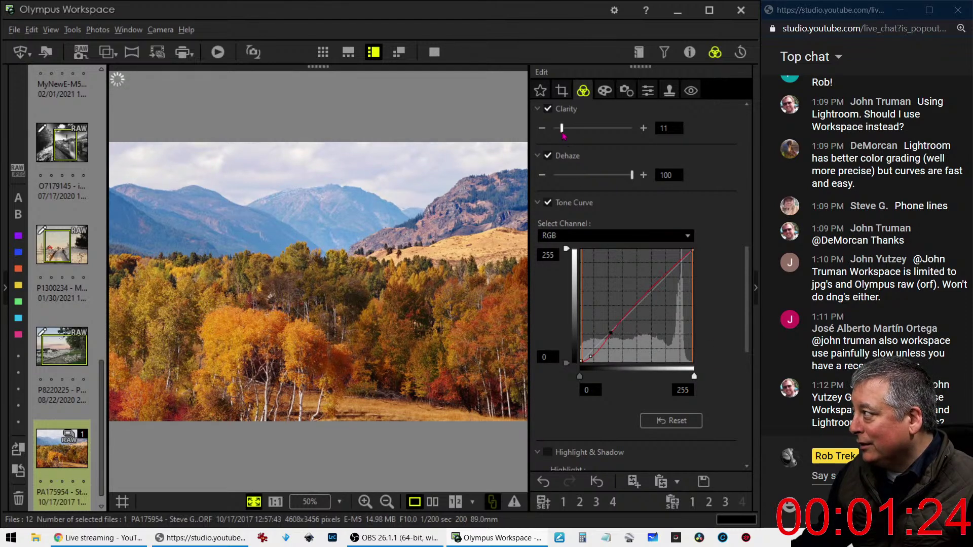
{"action": "left_click_drag", "start_coordinate": [565, 133], "coordinate": [568, 133]}
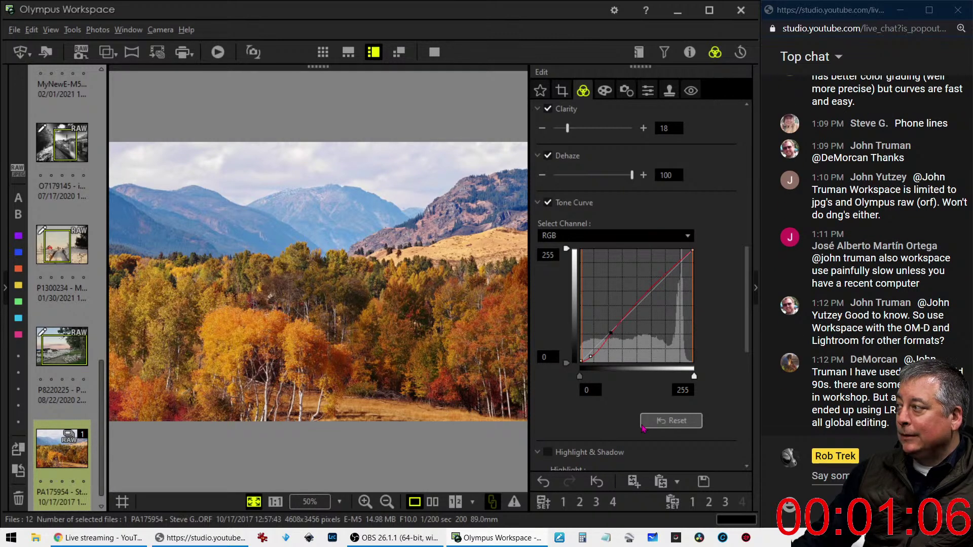
{"action": "left_click", "coordinate": [436, 505]}
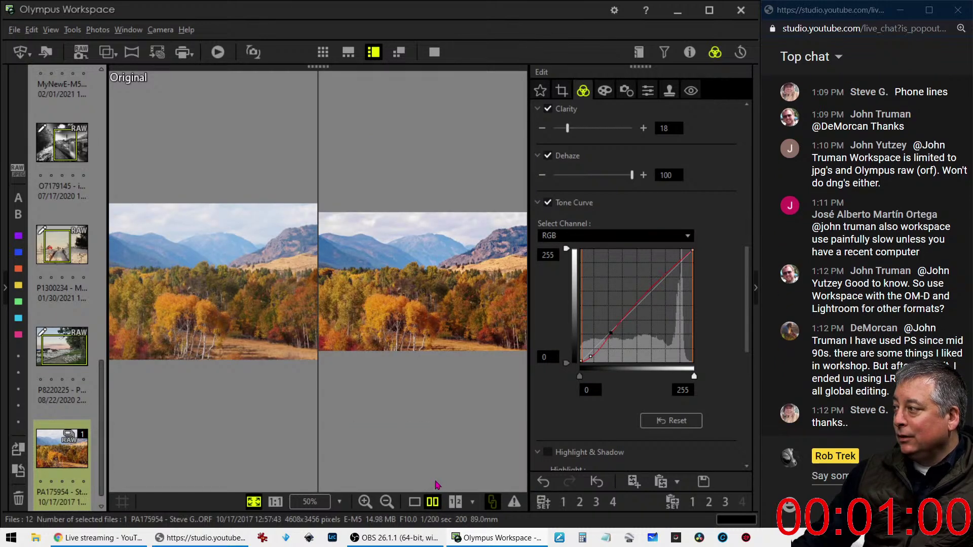
{"action": "left_click", "coordinate": [414, 501]}
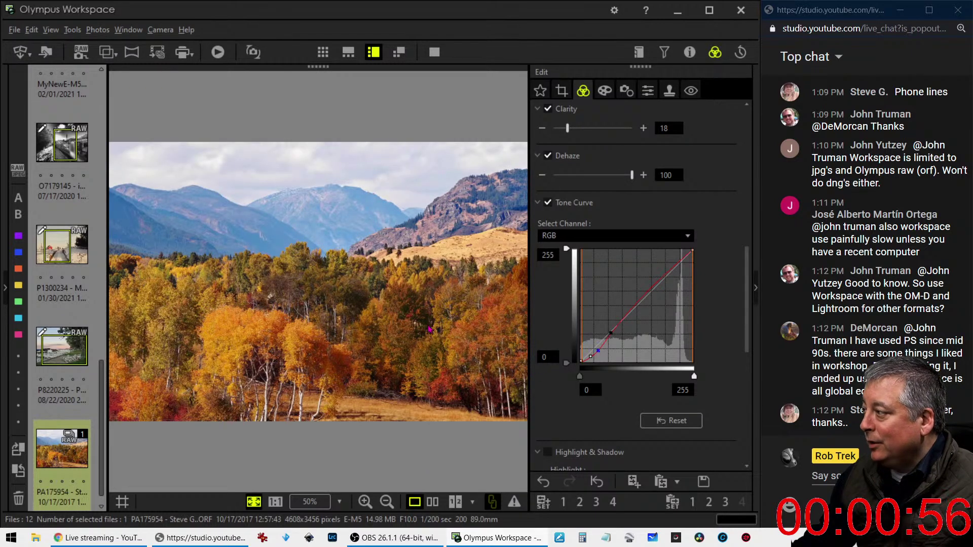
Step: Raise the shadows slightly on the green channel's tone curve and anchor the midtones with a point near the centre
{"action": "left_click", "coordinate": [636, 236]}
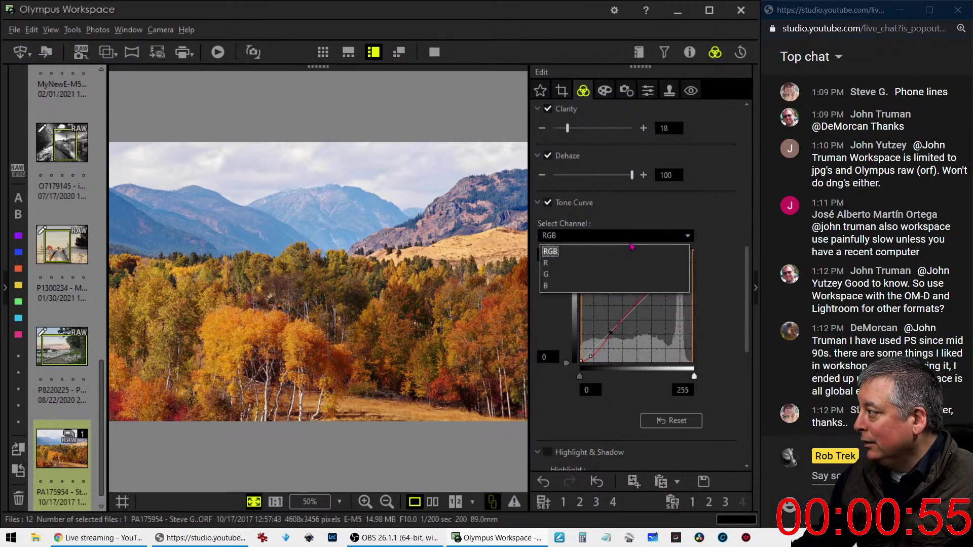
{"action": "left_click", "coordinate": [614, 277]}
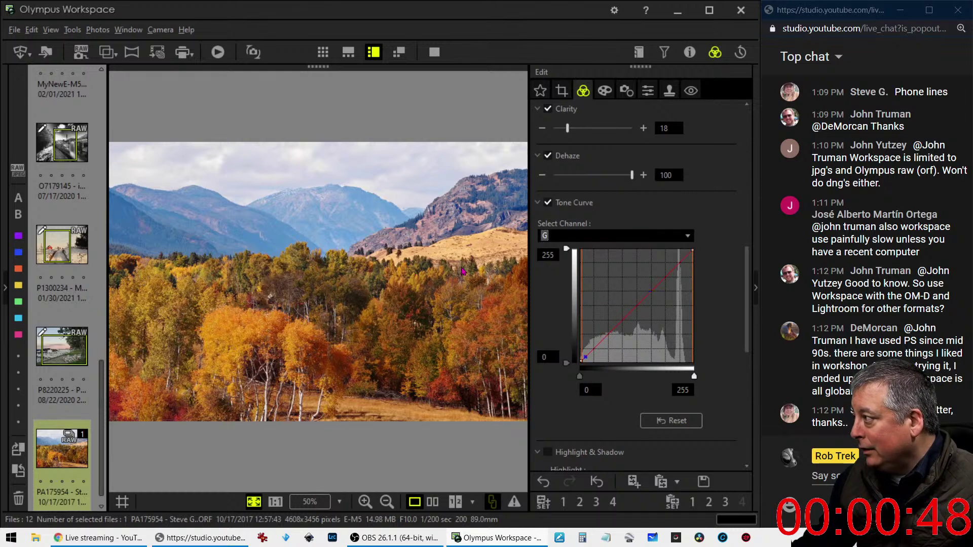
{"action": "left_click", "coordinate": [599, 343]}
{"action": "left_click_drag", "start_coordinate": [600, 343], "coordinate": [599, 340]}
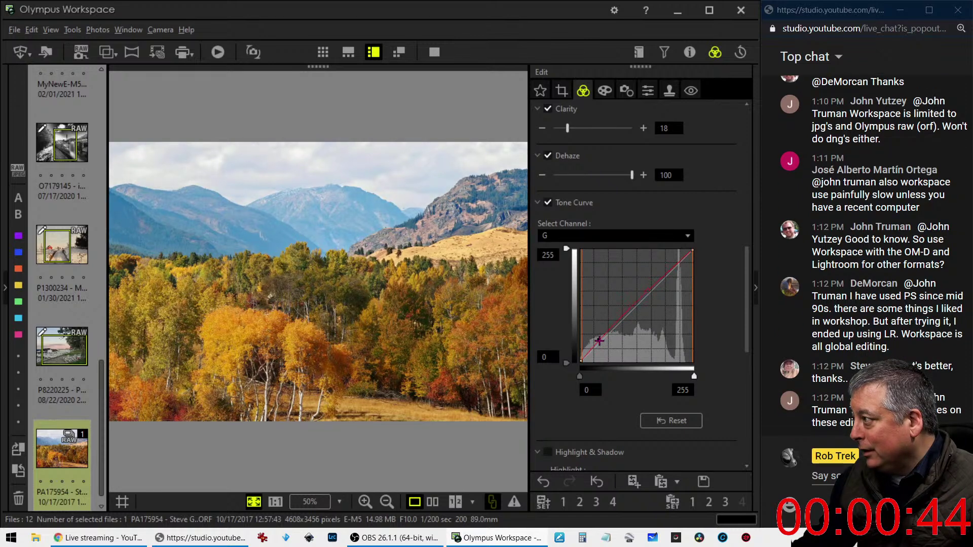
{"action": "left_click", "coordinate": [654, 290]}
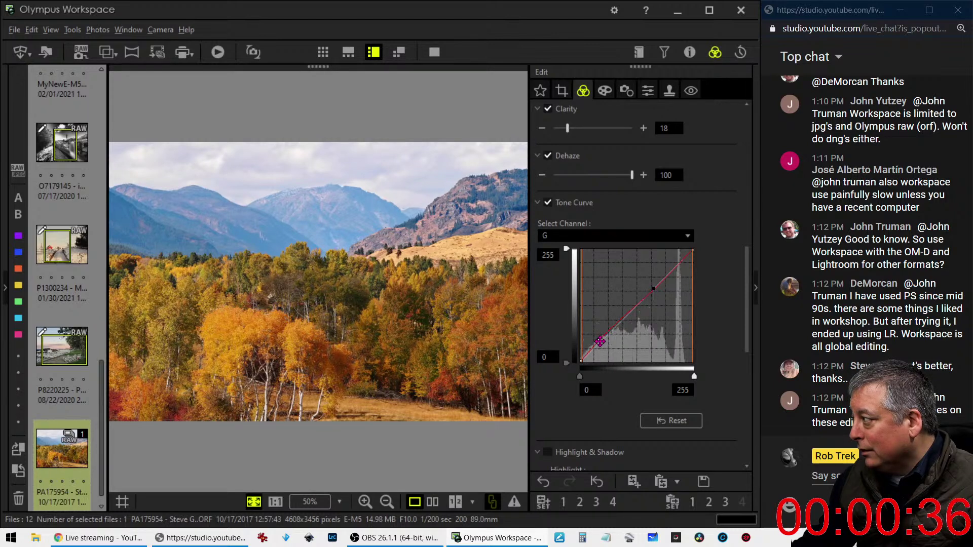
{"action": "left_click_drag", "start_coordinate": [600, 340], "coordinate": [598, 343]}
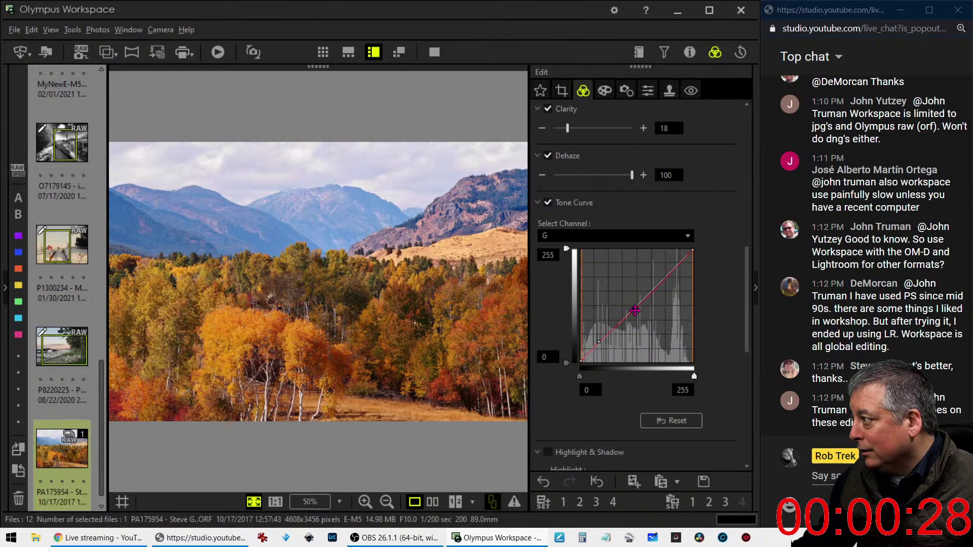
{"action": "left_click", "coordinate": [635, 311]}
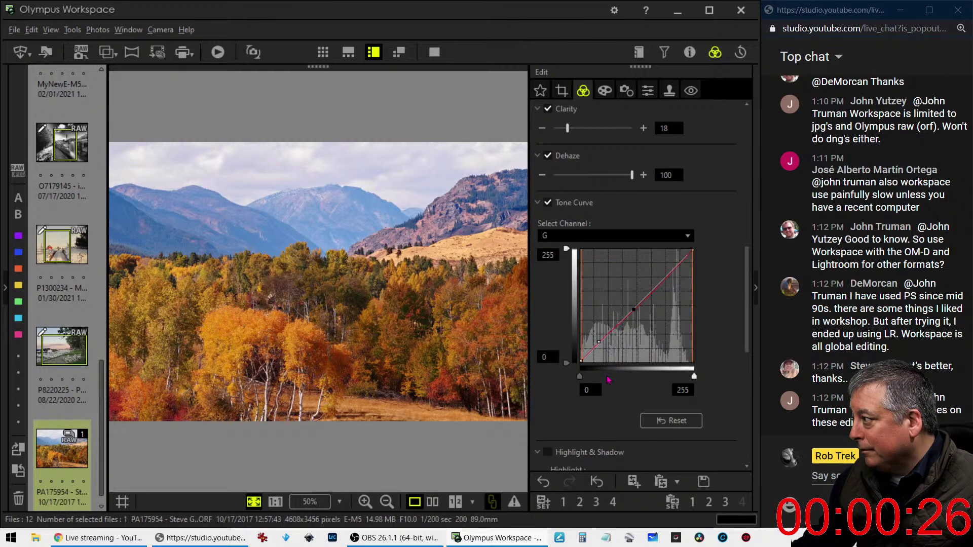
{"action": "left_click", "coordinate": [600, 342]}
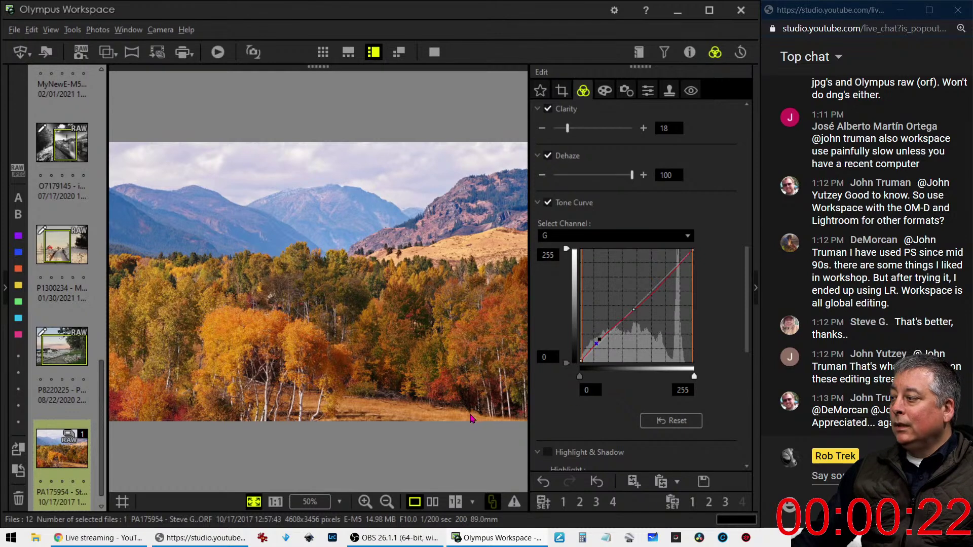
Step: Compare the edited photo with the original side by side and full screen, and return to the single-image view
{"action": "left_click", "coordinate": [435, 499]}
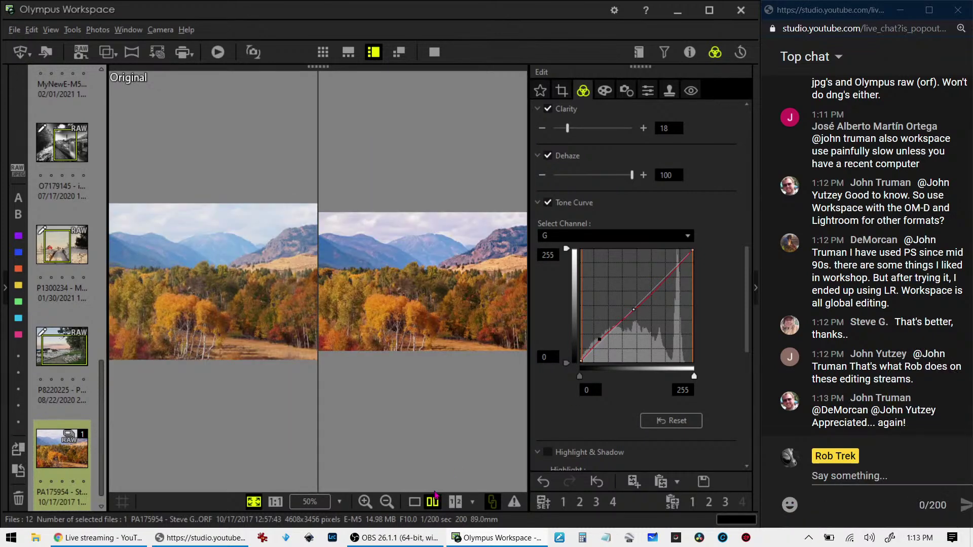
{"action": "left_click", "coordinate": [435, 52]}
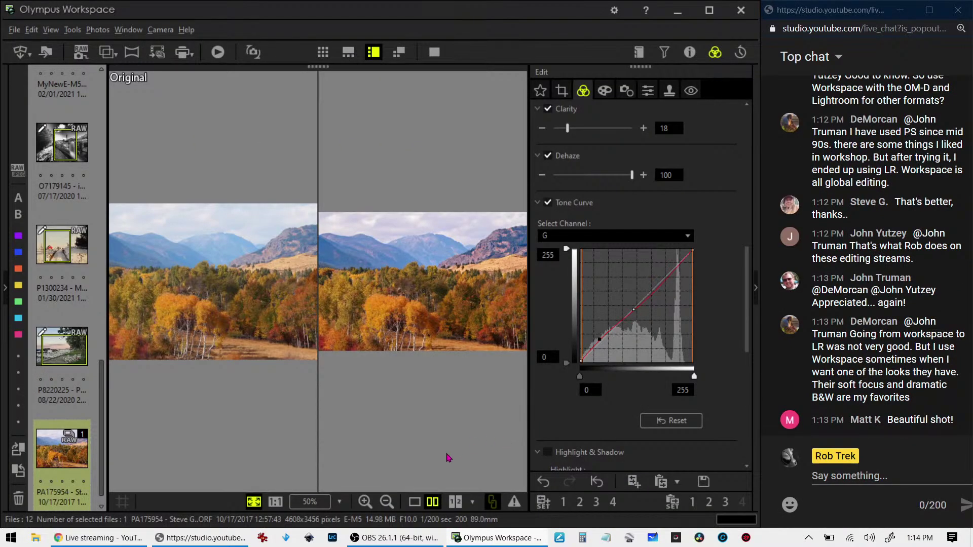
{"action": "left_click", "coordinate": [414, 502]}
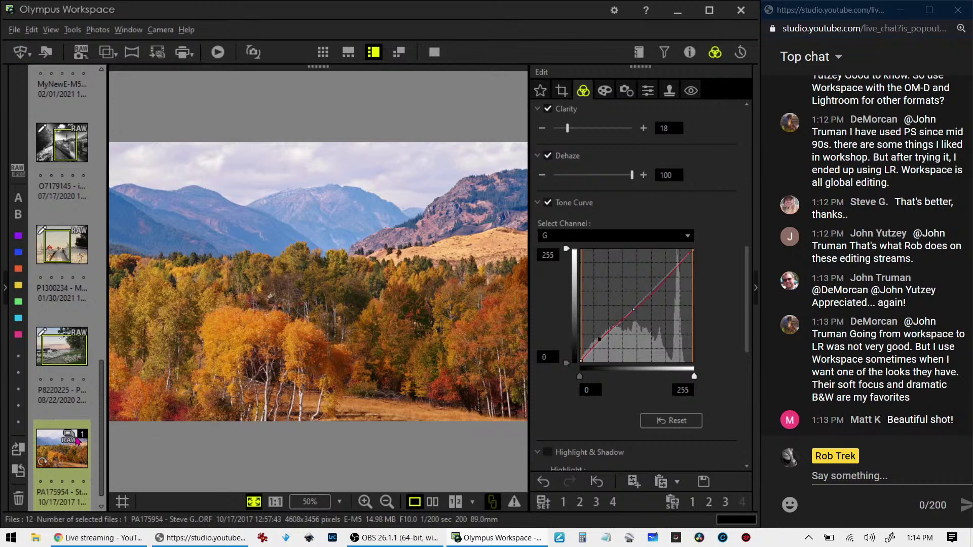
{"action": "scroll", "coordinate": [77, 441], "scroll_direction": "down", "scroll_amount": 1}
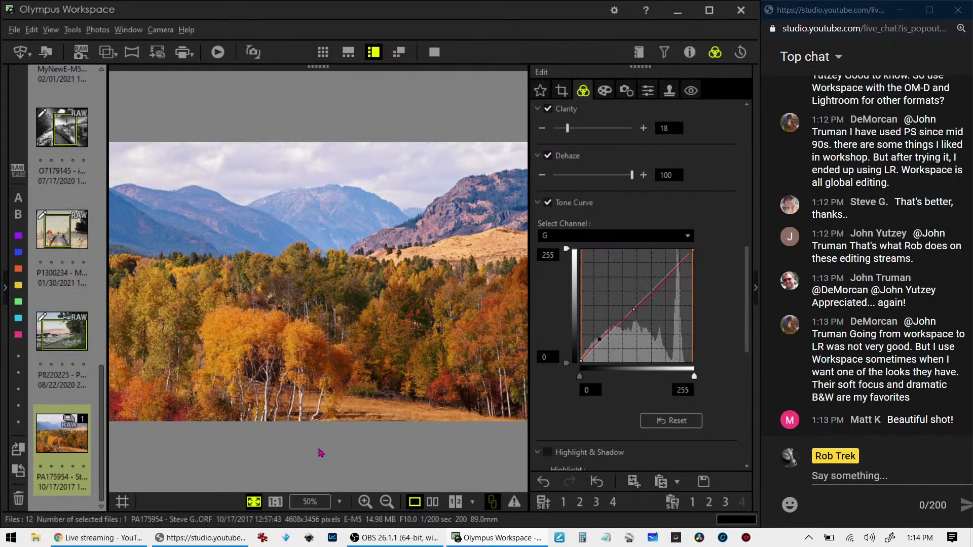
Step: Switch to Lightroom Classic and synchronize the "4 Live Photo Edits" folder, importing new photos and scanning for metadata updates
{"action": "left_click", "coordinate": [332, 539]}
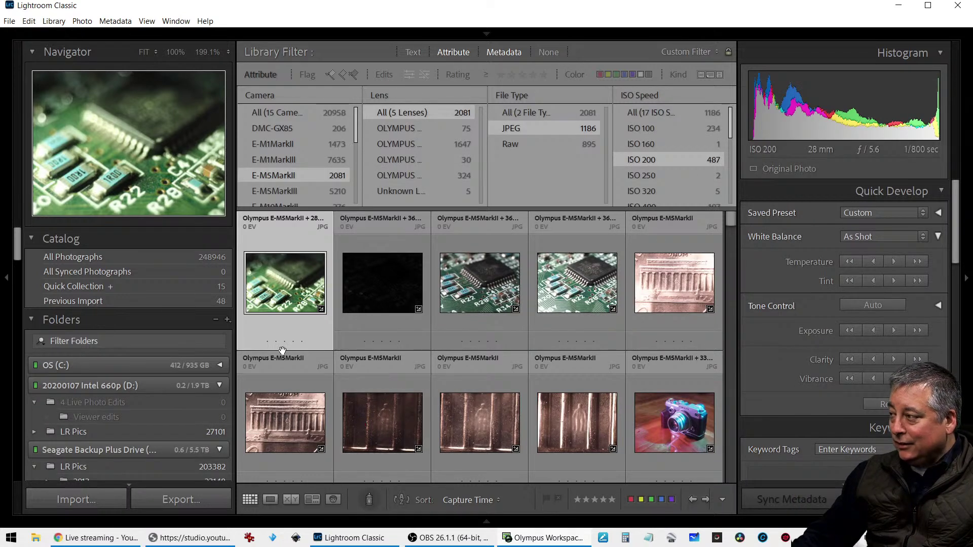
{"action": "left_click", "coordinate": [100, 402]}
{"action": "right_click", "coordinate": [103, 406]}
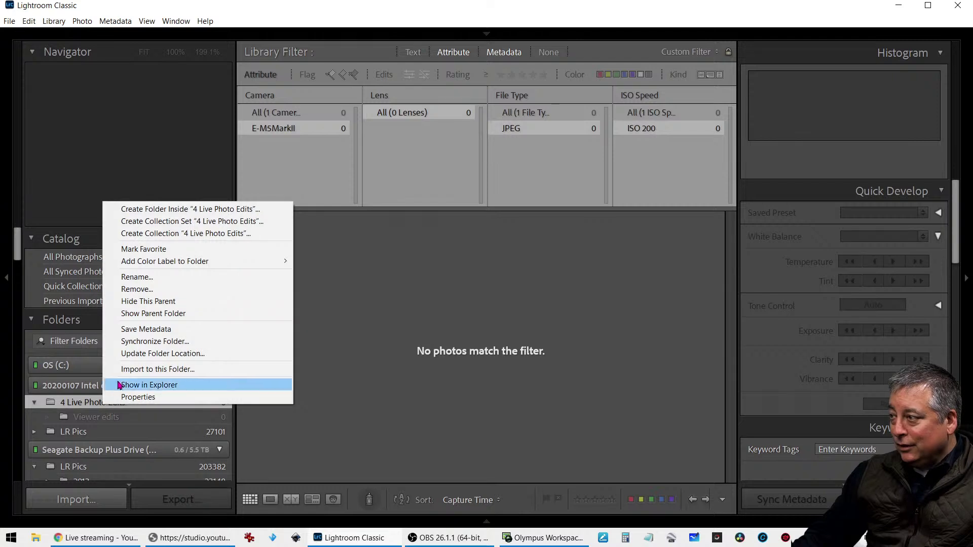
{"action": "left_click", "coordinate": [152, 342]}
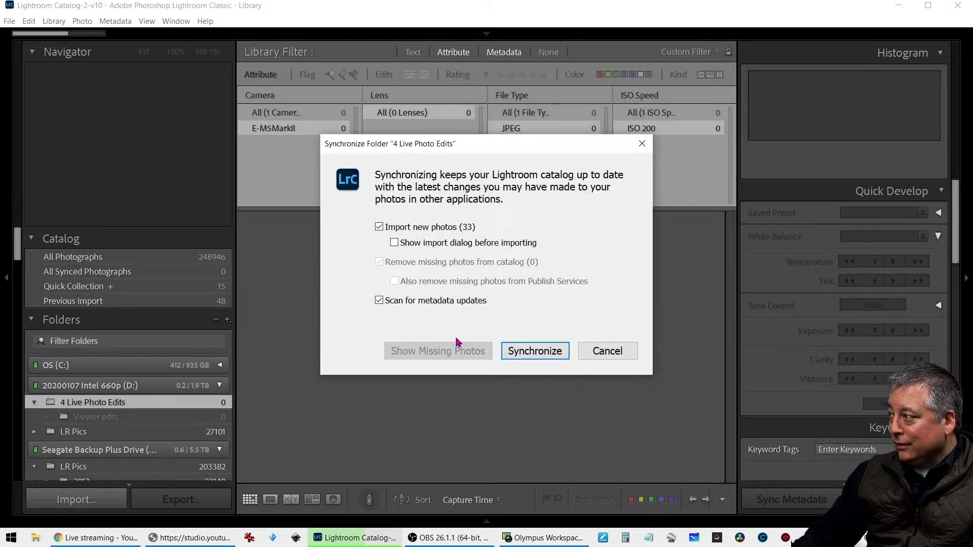
{"action": "left_click", "coordinate": [523, 353]}
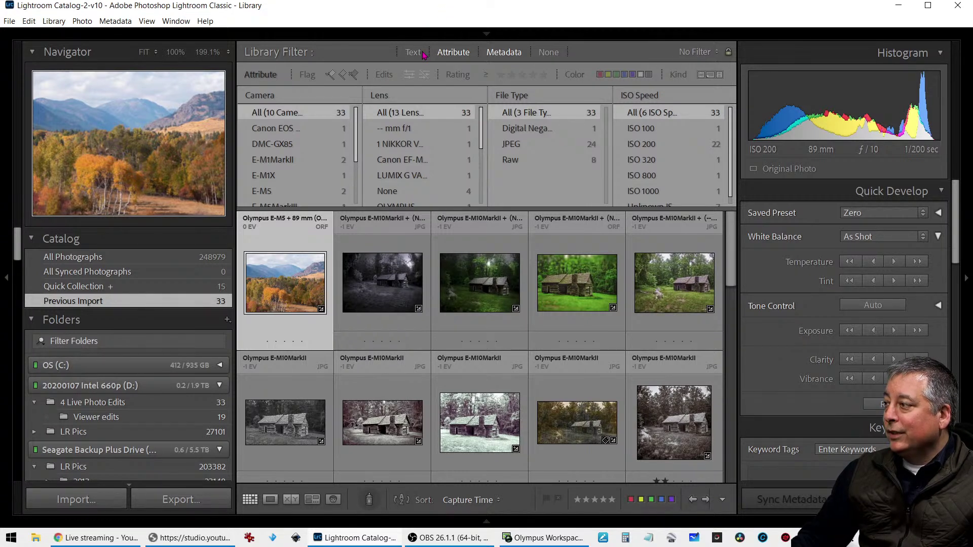
Step: Fit the Lightroom window into the space beside the live chat window
{"action": "double_click", "coordinate": [477, 14]}
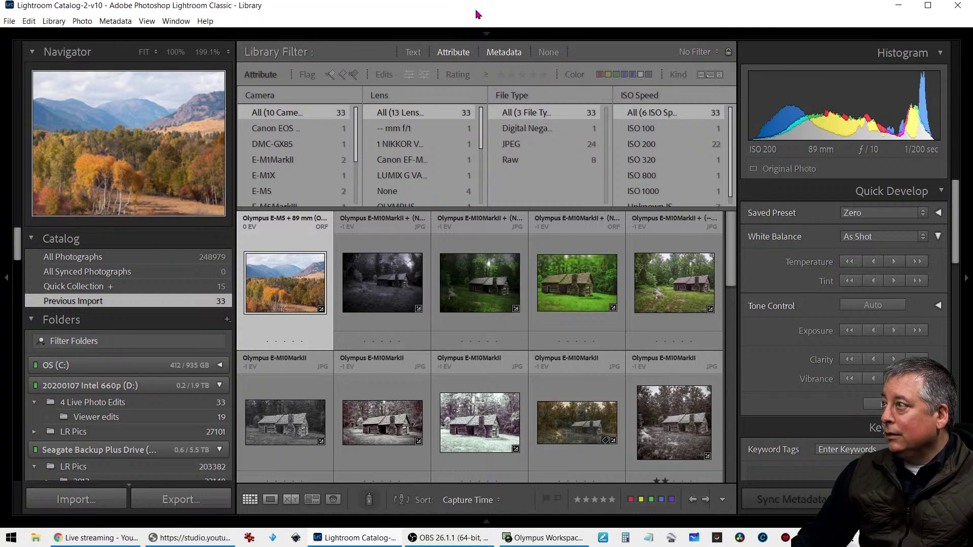
{"action": "left_click", "coordinate": [927, 8]}
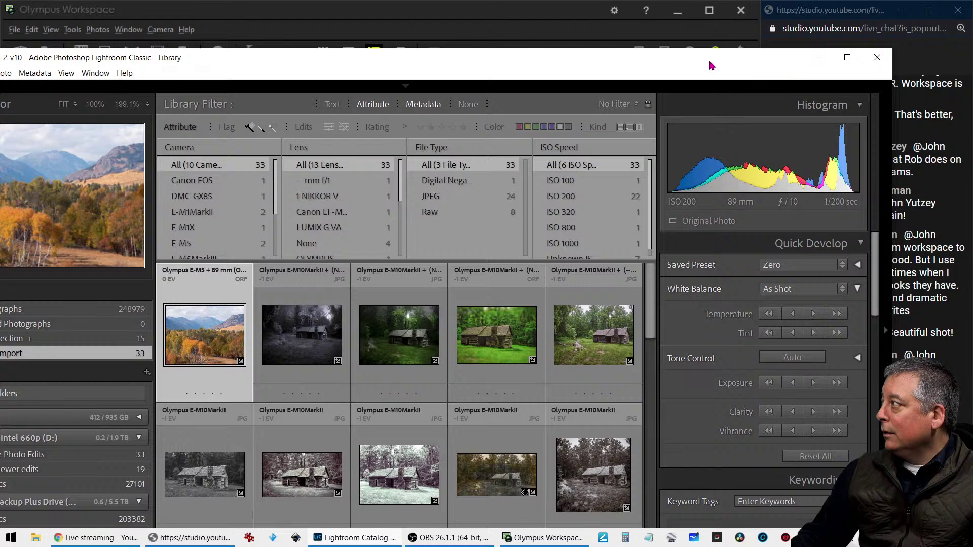
{"action": "left_click_drag", "start_coordinate": [673, 65], "coordinate": [1, 30]}
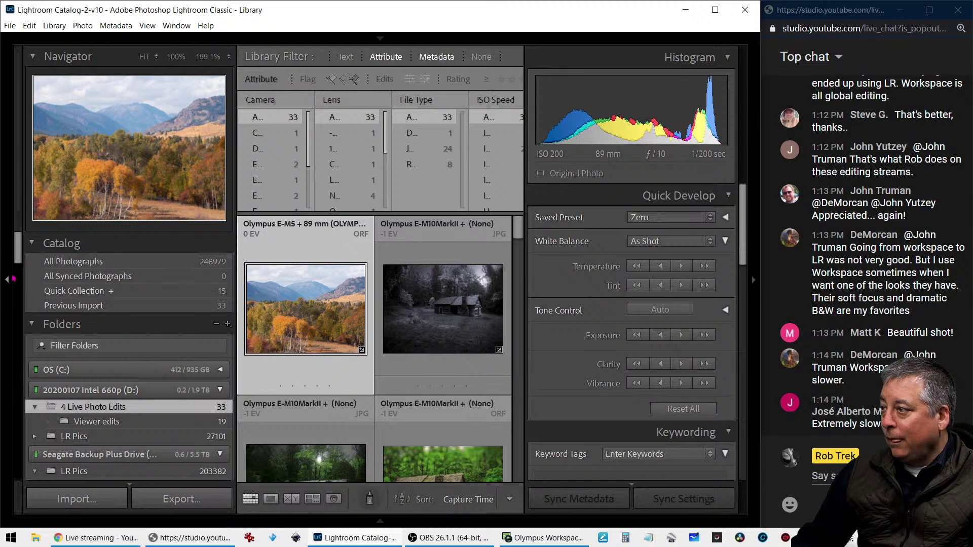
Step: Select all photos in the "Viewer edits" subfolder, maximize the window, and label the photos red
{"action": "left_click", "coordinate": [159, 425]}
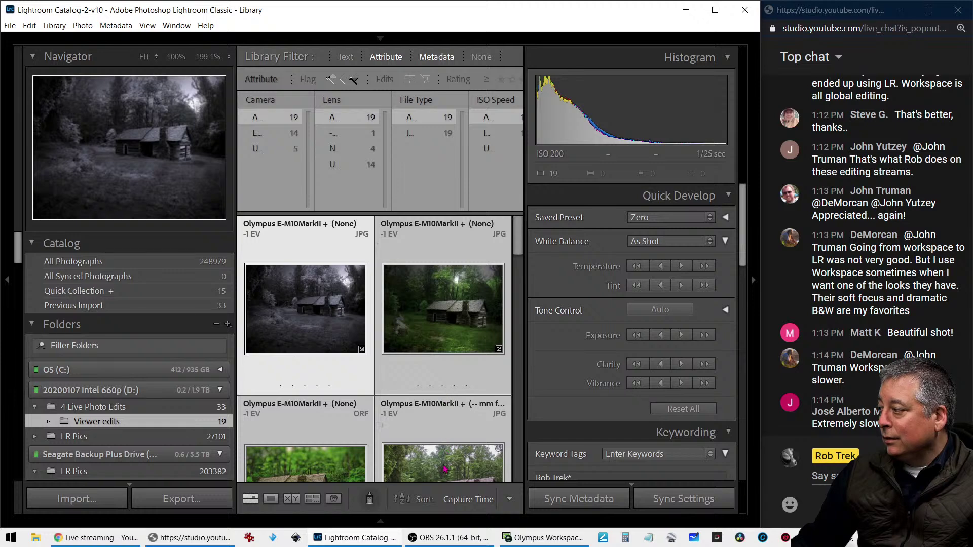
{"action": "left_click_drag", "start_coordinate": [496, 12], "coordinate": [546, 60]}
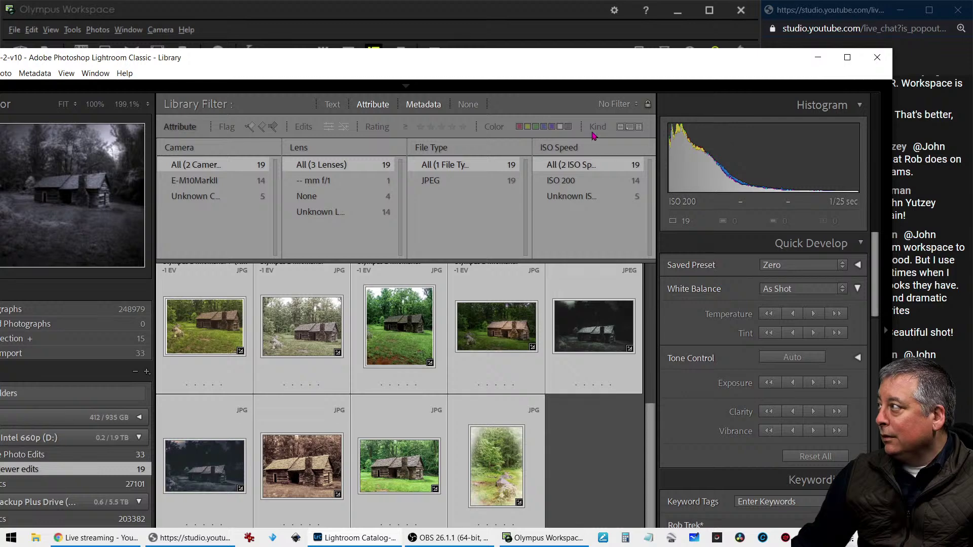
{"action": "double_click", "coordinate": [581, 66]}
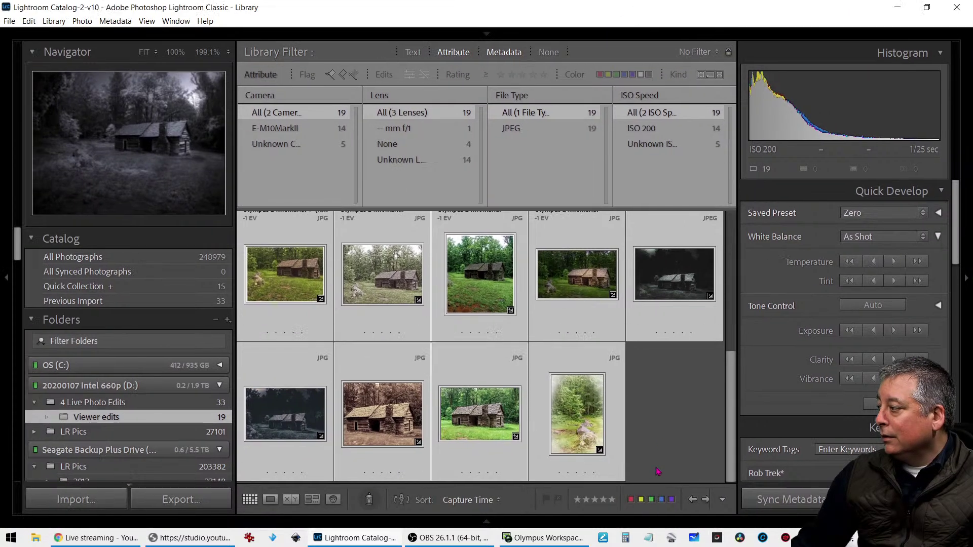
{"action": "left_click", "coordinate": [631, 500]}
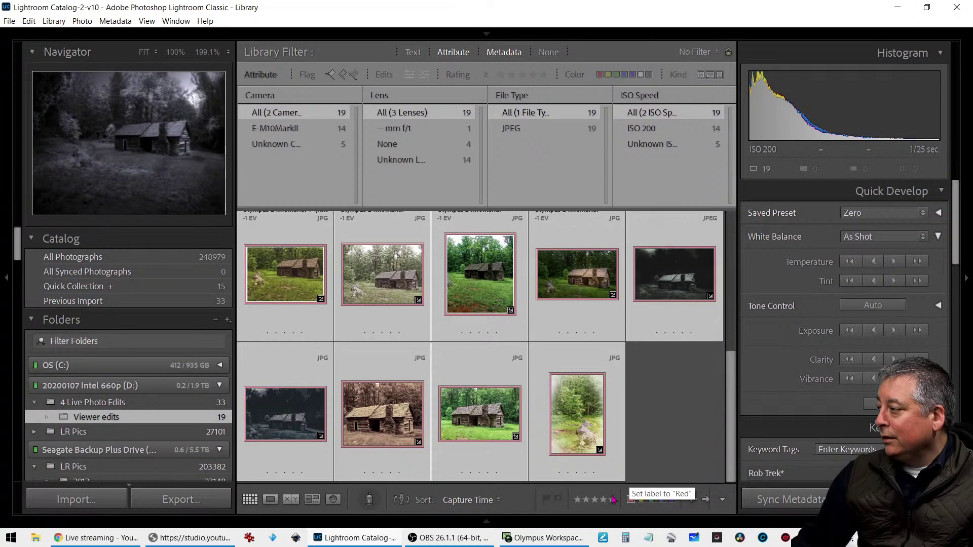
Step: Filter the "4 Live Photo Edits" folder to unlabeled photos and rate the butterfly and red temple photos one star
{"action": "left_click", "coordinate": [218, 402]}
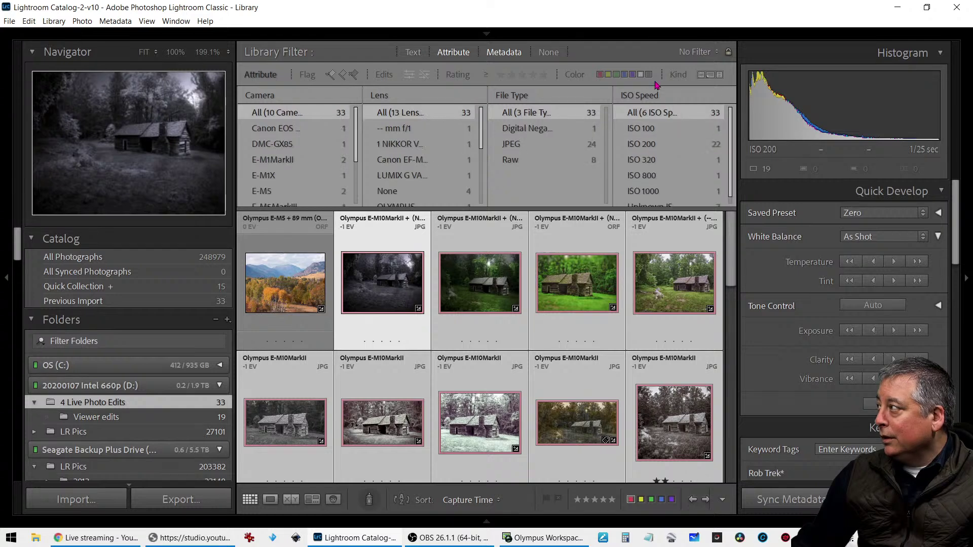
{"action": "left_click", "coordinate": [649, 76]}
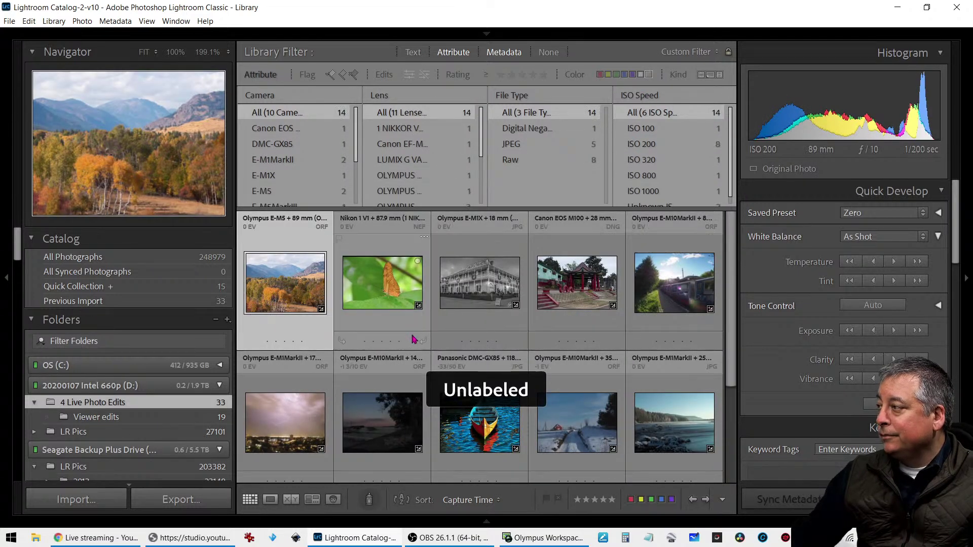
{"action": "left_click", "coordinate": [365, 341]}
{"action": "left_click", "coordinate": [559, 341]}
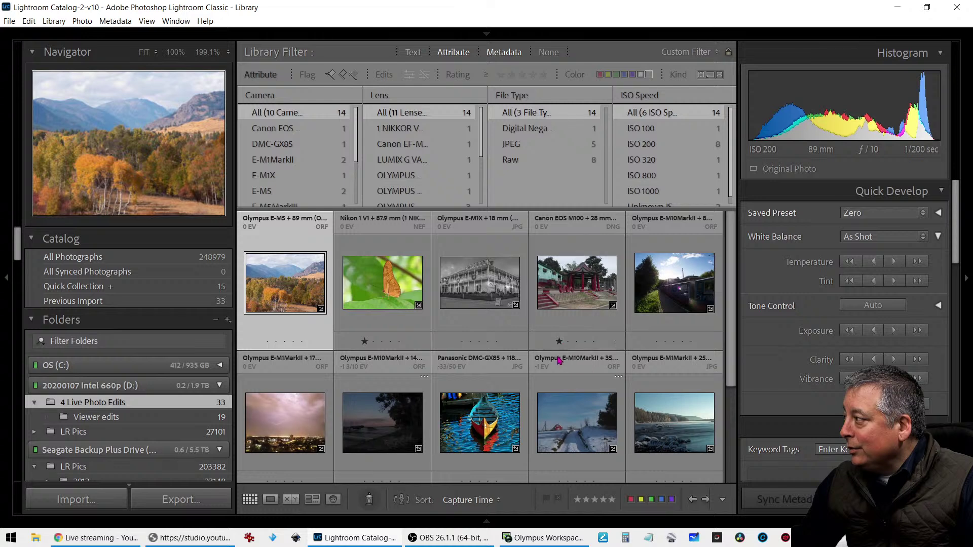
Step: Look through the remaining unlabeled photos and filter them to a rating of one star or higher
{"action": "scroll", "coordinate": [369, 461], "scroll_direction": "down", "scroll_amount": 1}
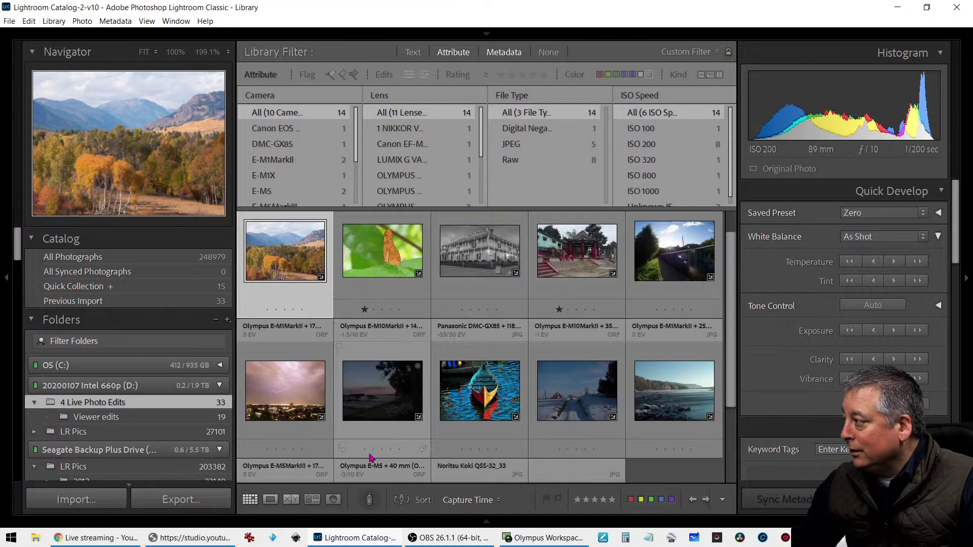
{"action": "scroll", "coordinate": [424, 451], "scroll_direction": "down", "scroll_amount": 2}
{"action": "scroll", "coordinate": [424, 451], "scroll_direction": "down", "scroll_amount": 1}
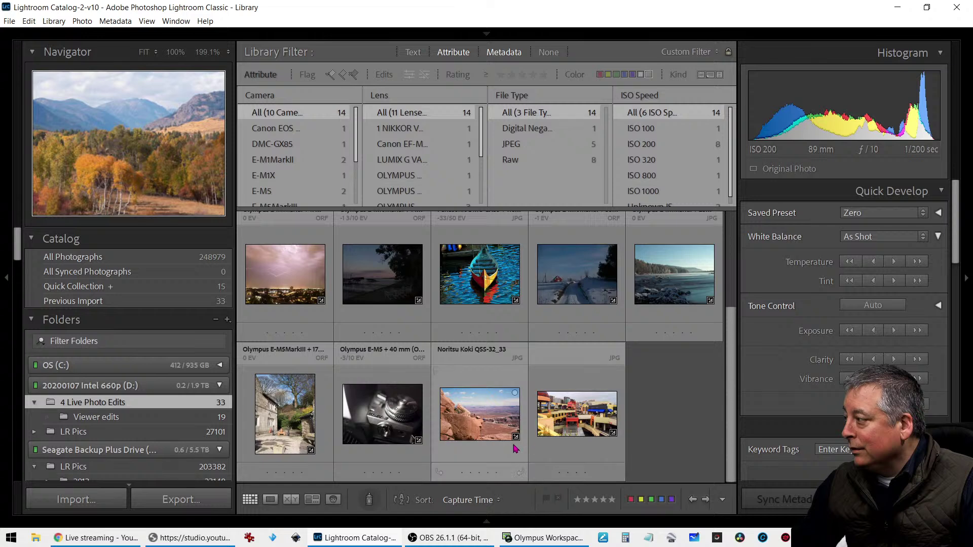
{"action": "scroll", "coordinate": [513, 426], "scroll_direction": "up", "scroll_amount": 3}
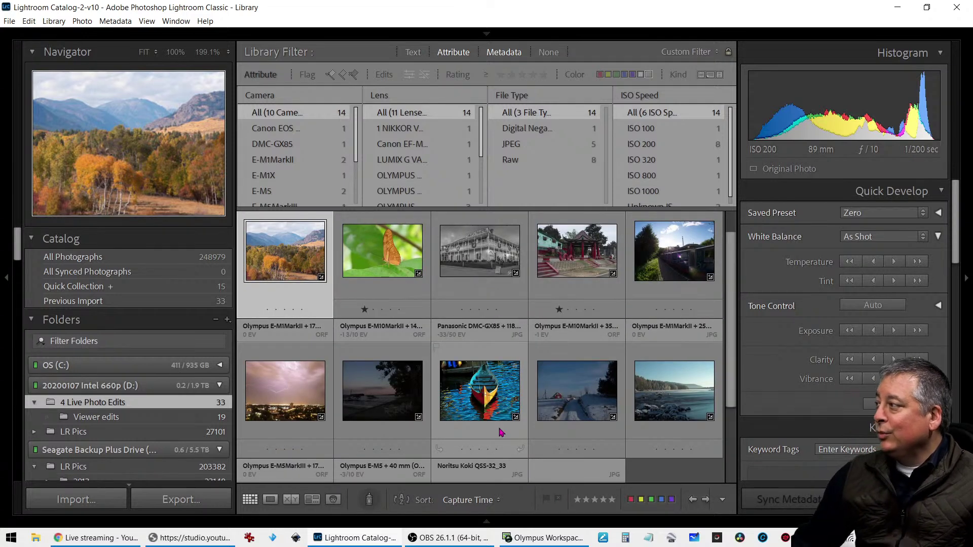
{"action": "left_click", "coordinate": [502, 76]}
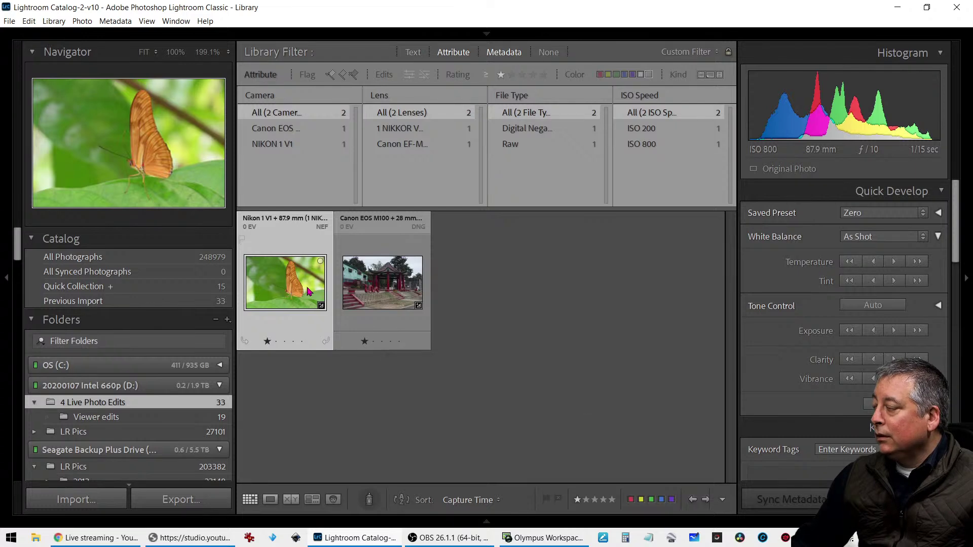
Step: Fit the window beside the live chat, hide the side panels next to the grid, and open the butterfly photo in Loupe view
{"action": "left_click_drag", "start_coordinate": [467, 11], "coordinate": [1, 28]}
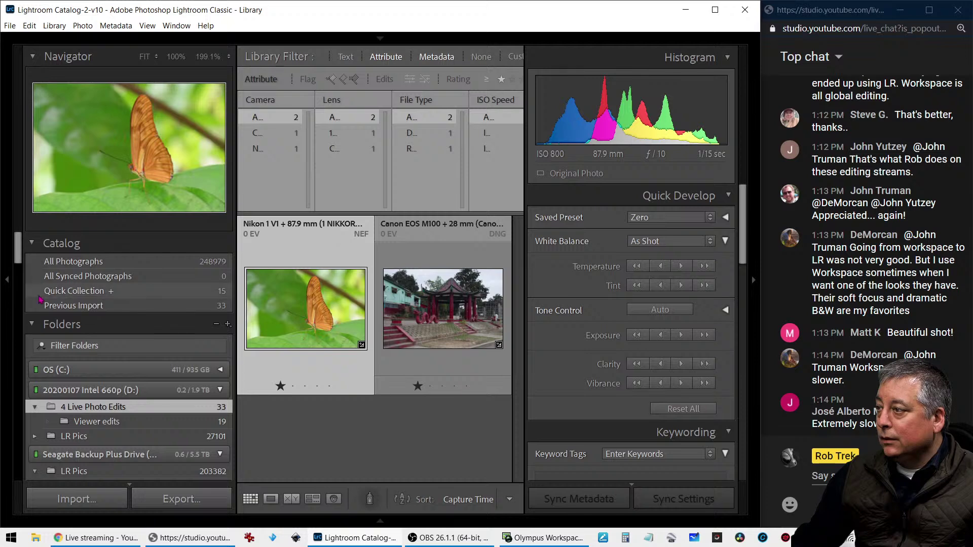
{"action": "left_click", "coordinate": [7, 281]}
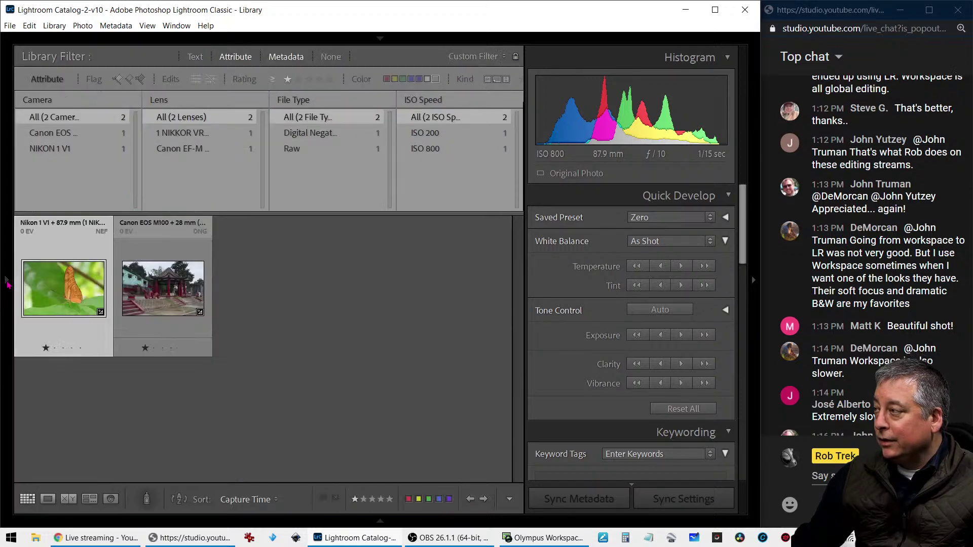
{"action": "double_click", "coordinate": [74, 296]}
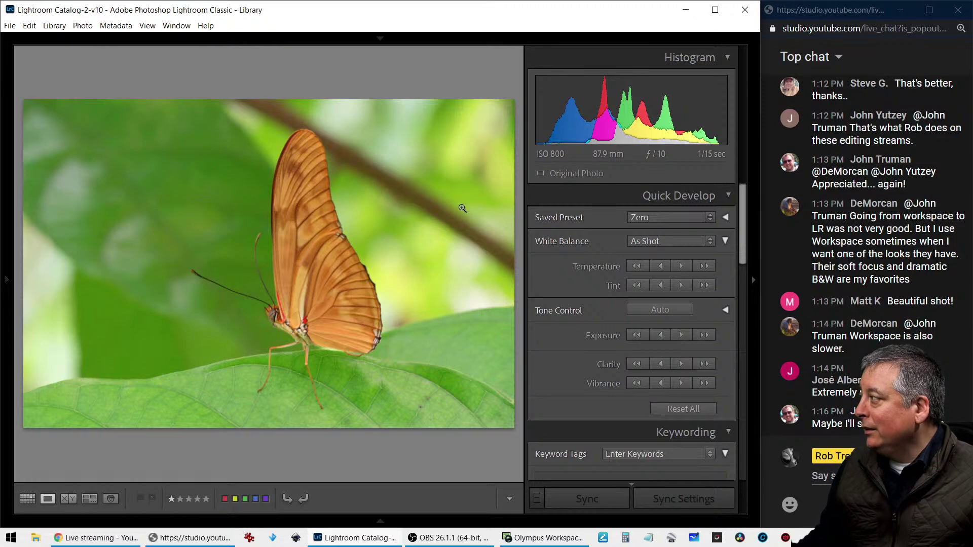
Step: Check the butterfly photo's camera information and examine the head and legs close up, returning to the full view
{"action": "key", "text": "i"}
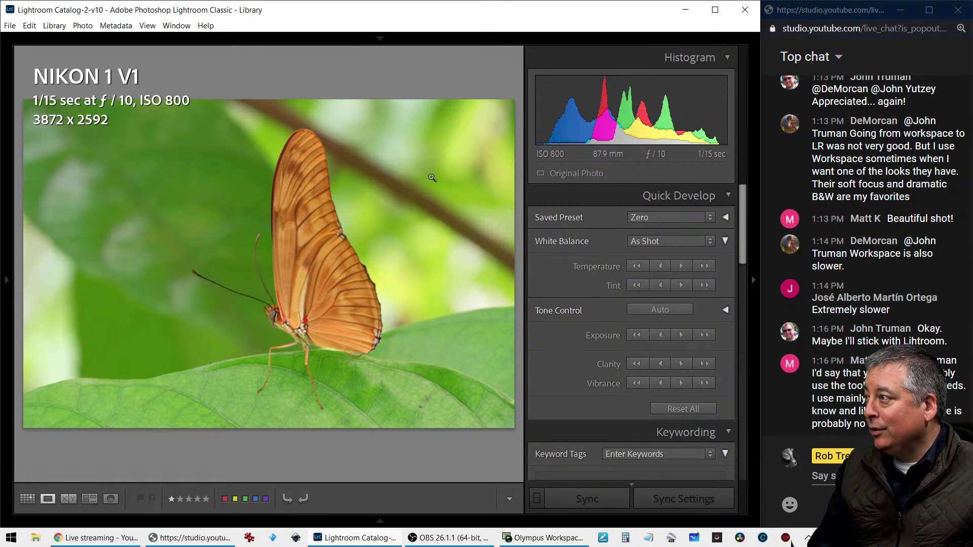
{"action": "key", "text": "i"}
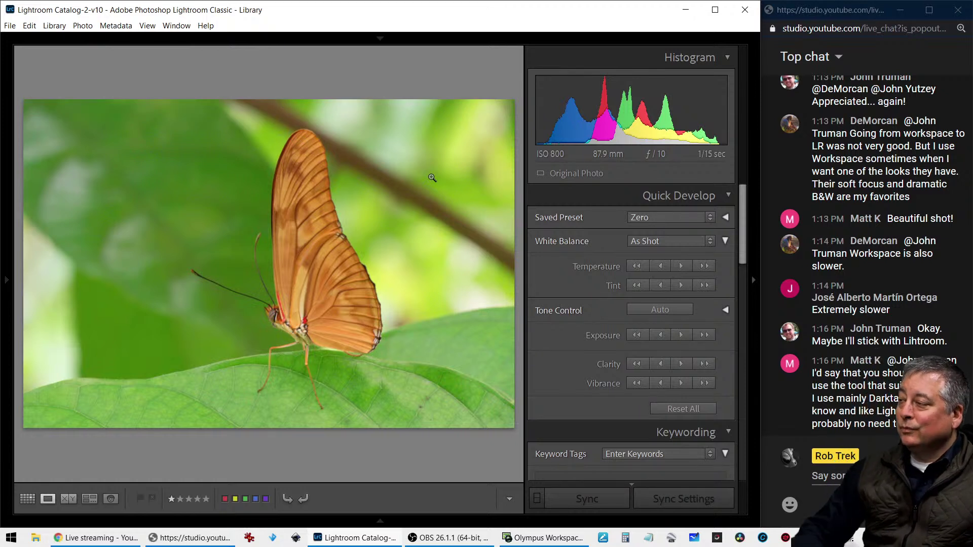
{"action": "left_click", "coordinate": [280, 318]}
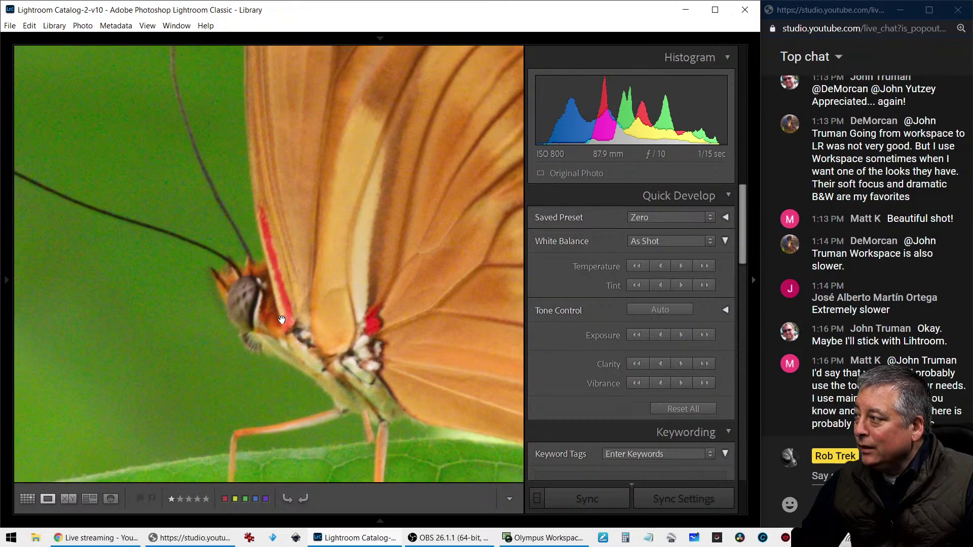
{"action": "left_click_drag", "start_coordinate": [282, 320], "coordinate": [279, 234]}
{"action": "left_click_drag", "start_coordinate": [287, 307], "coordinate": [287, 284]}
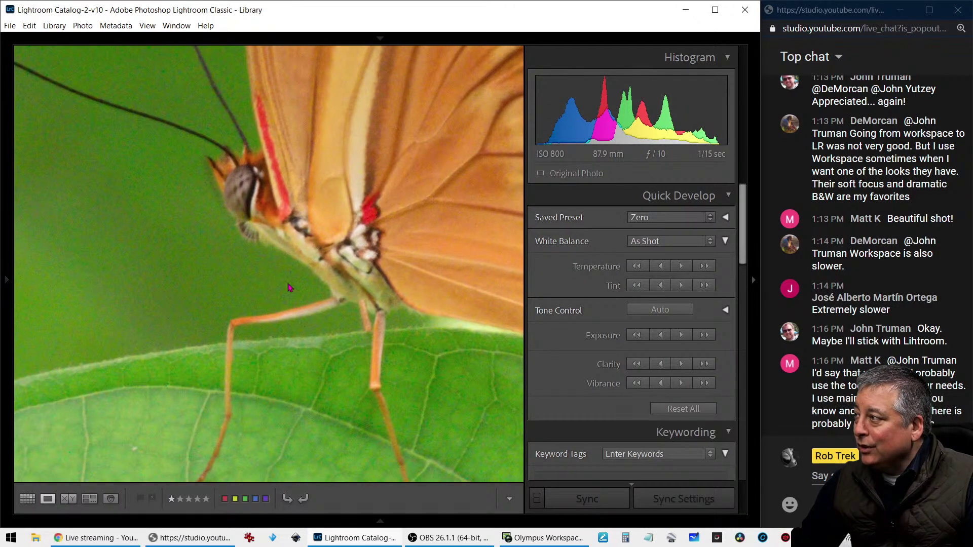
{"action": "left_click", "coordinate": [287, 287]}
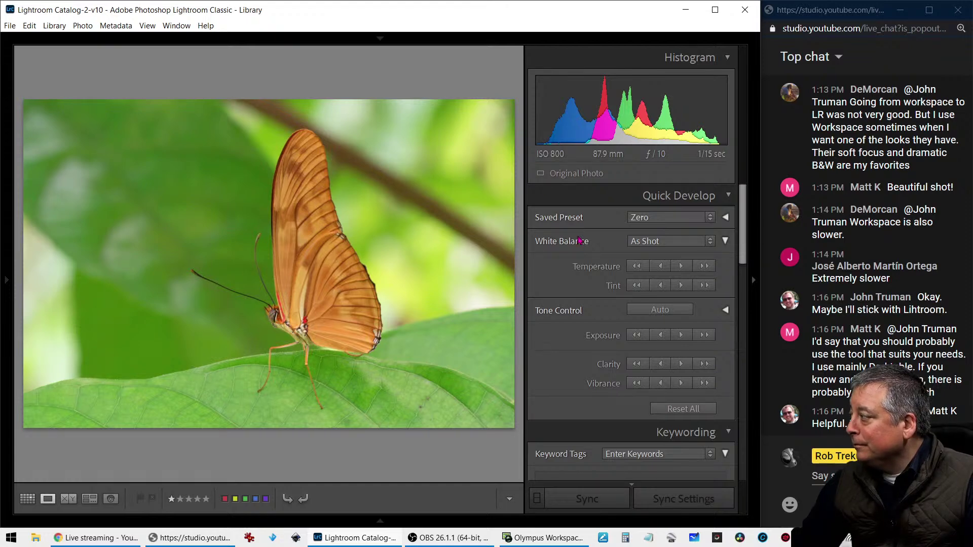
Step: Open the butterfly photo in Develop with the presets area hidden, and straighten it to an angle of 4.60
{"action": "key", "text": "d"}
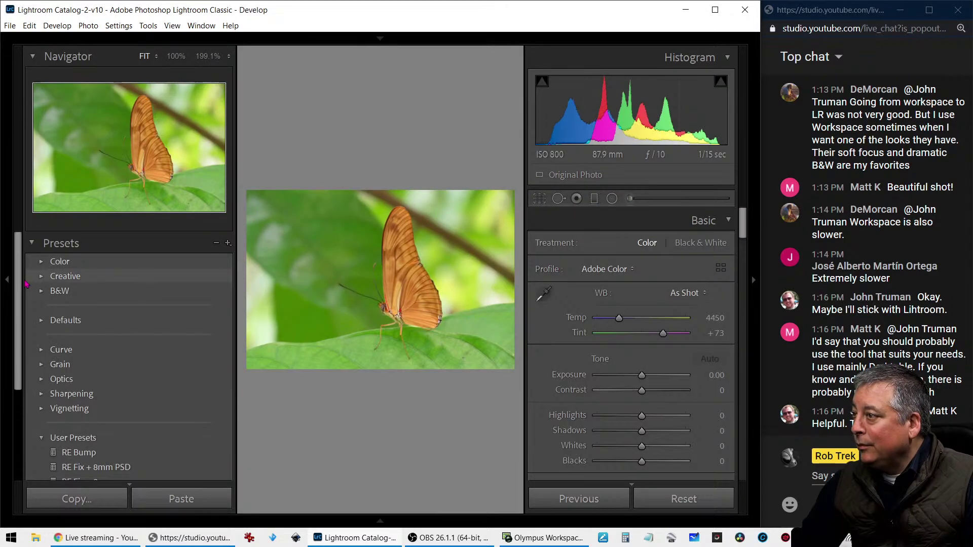
{"action": "left_click", "coordinate": [7, 280]}
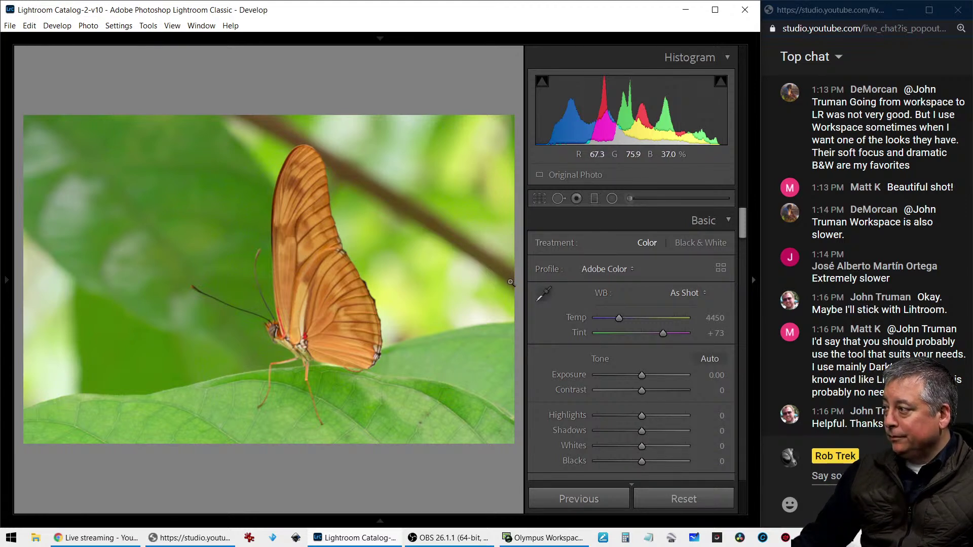
{"action": "key", "text": "r"}
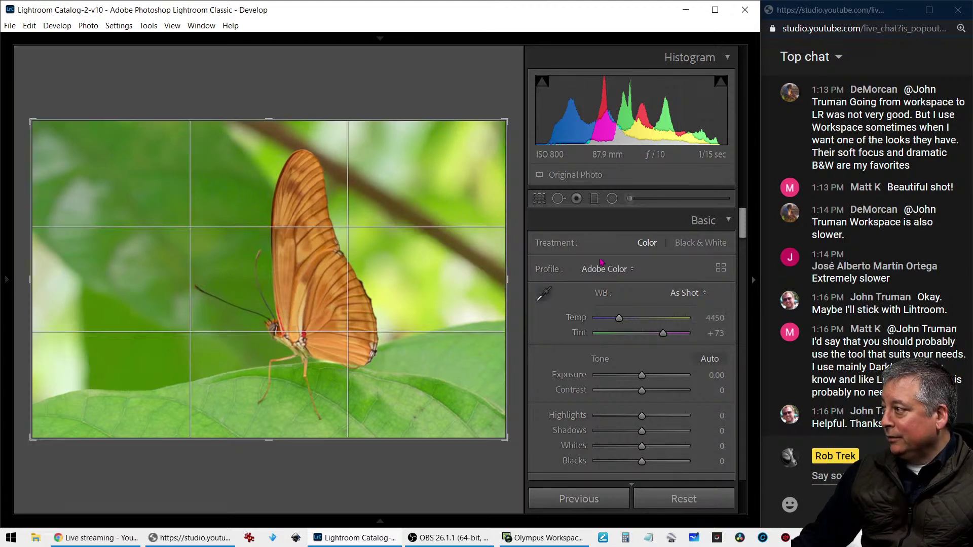
{"action": "left_click_drag", "start_coordinate": [640, 289], "coordinate": [641, 290]}
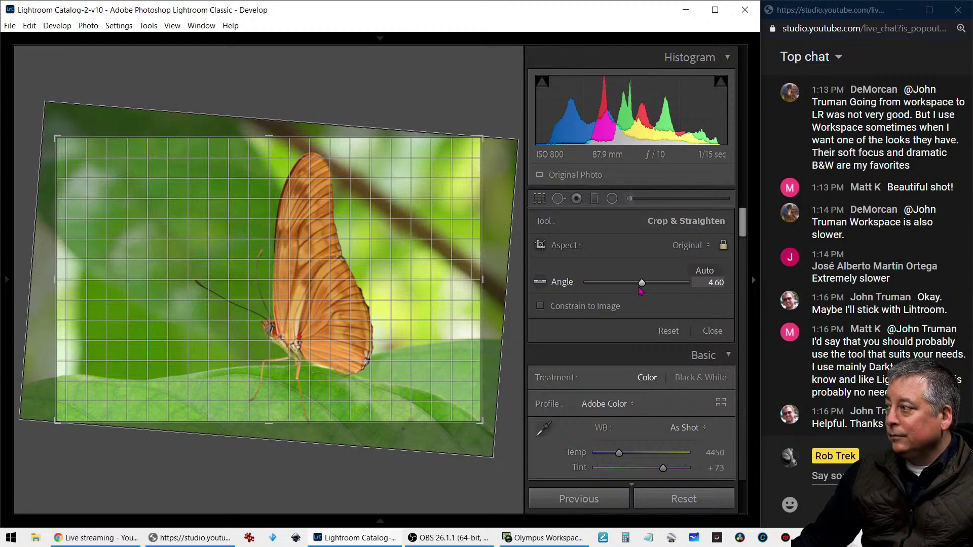
{"action": "left_click_drag", "start_coordinate": [640, 291], "coordinate": [641, 290]}
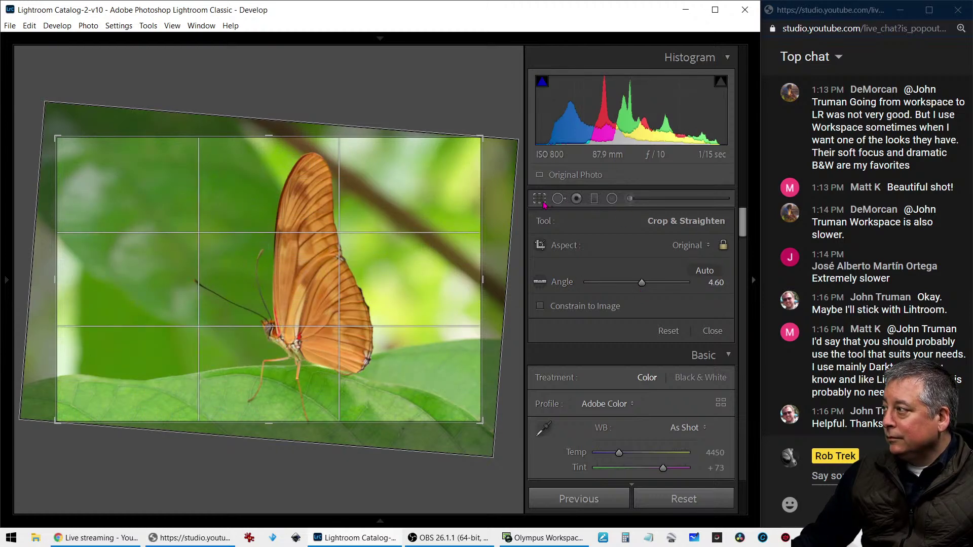
{"action": "left_click", "coordinate": [543, 203]}
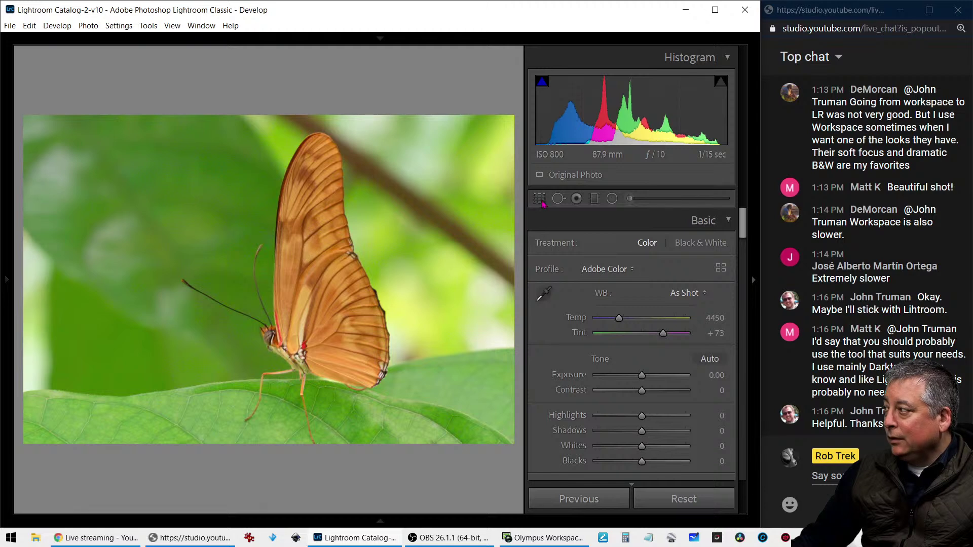
Step: Reopen the butterfly's crop, set its aspect ratio to 1 x 1, and adjust the framing around the butterfly
{"action": "left_click", "coordinate": [543, 203]}
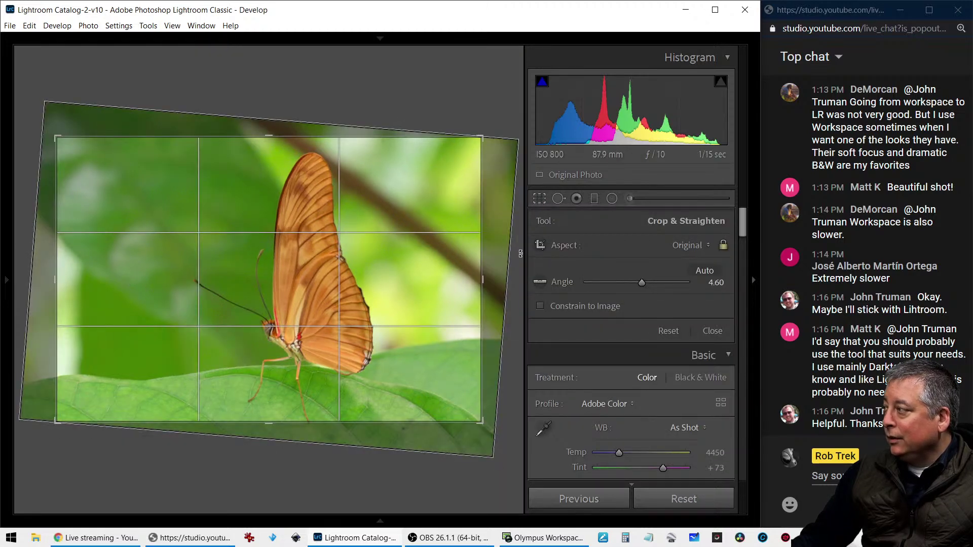
{"action": "left_click", "coordinate": [704, 249]}
{"action": "left_click", "coordinate": [662, 310]}
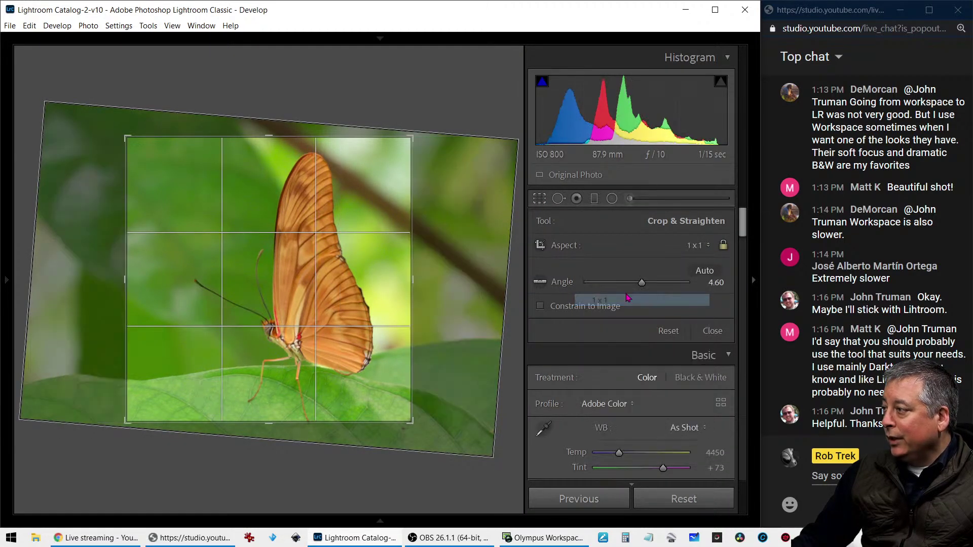
{"action": "left_click_drag", "start_coordinate": [366, 311], "coordinate": [297, 299]}
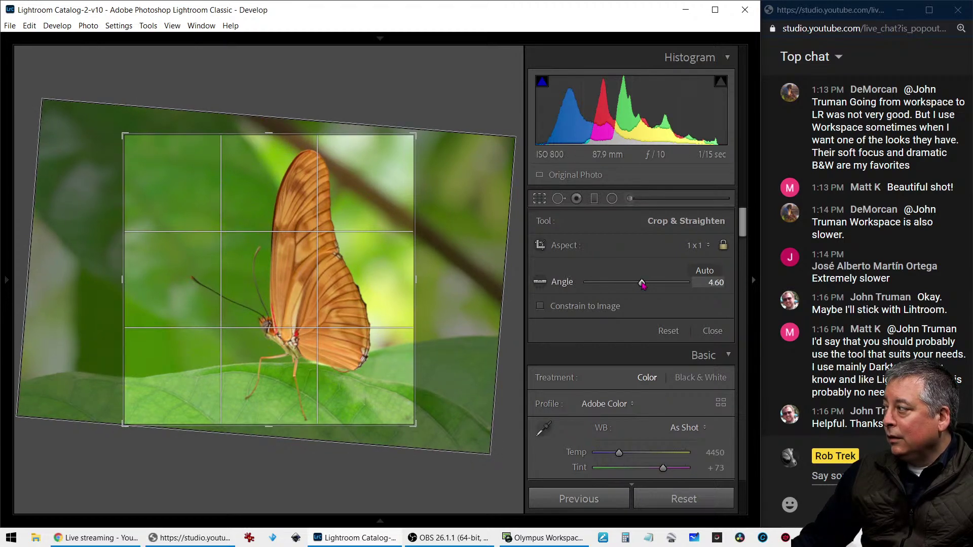
Step: Set the crop angle to 3.70, enlarge the square crop slightly around the butterfly, and apply it
{"action": "left_click_drag", "start_coordinate": [641, 283], "coordinate": [641, 284]}
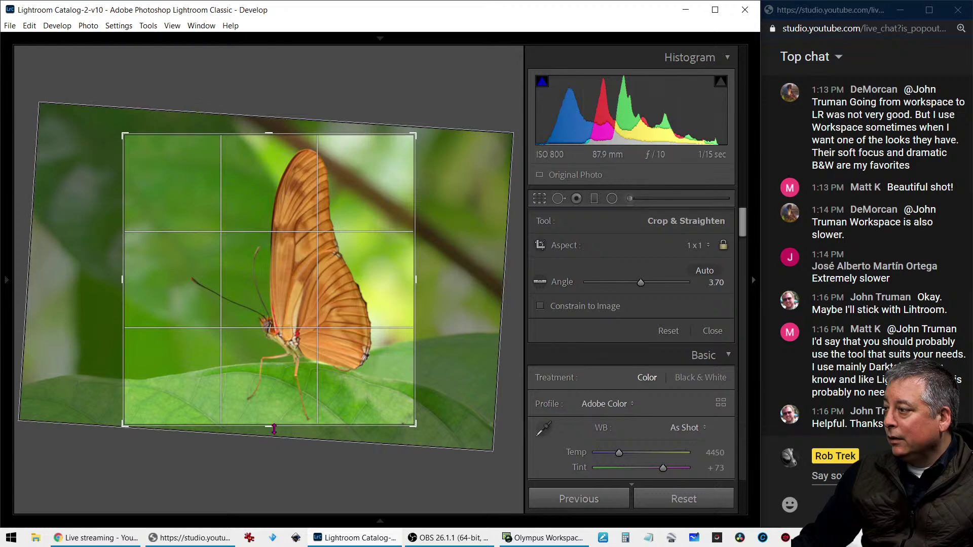
{"action": "left_click_drag", "start_coordinate": [274, 424], "coordinate": [273, 427]}
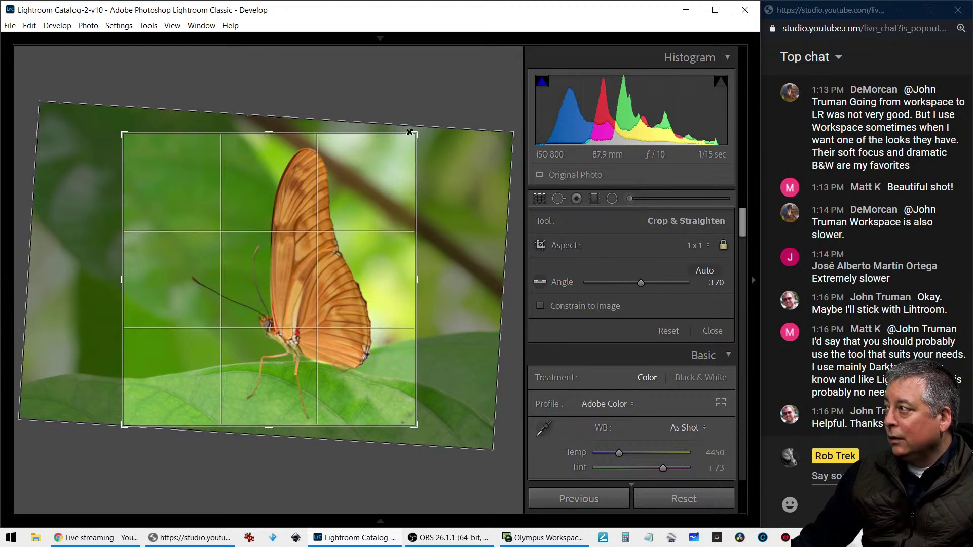
{"action": "left_click_drag", "start_coordinate": [268, 128], "coordinate": [269, 124]}
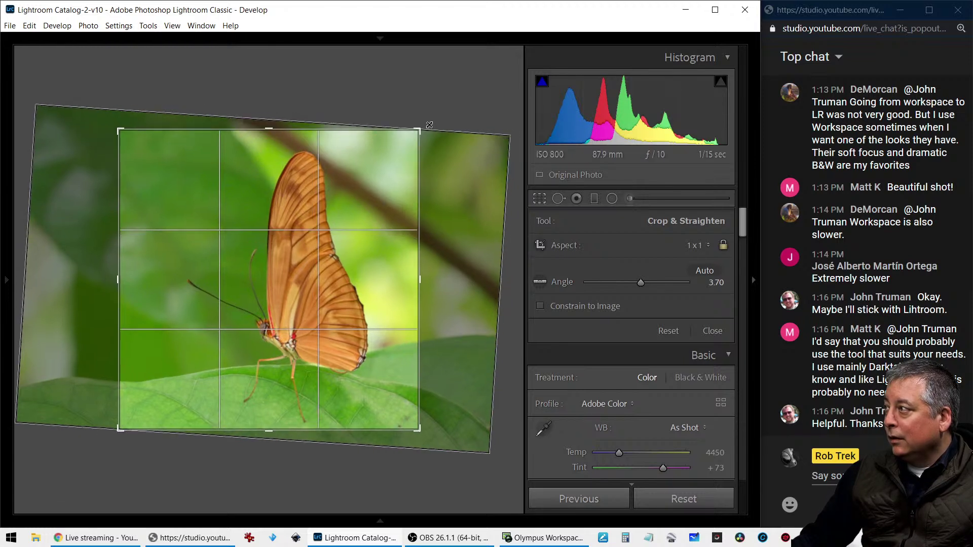
{"action": "left_click", "coordinate": [546, 202]}
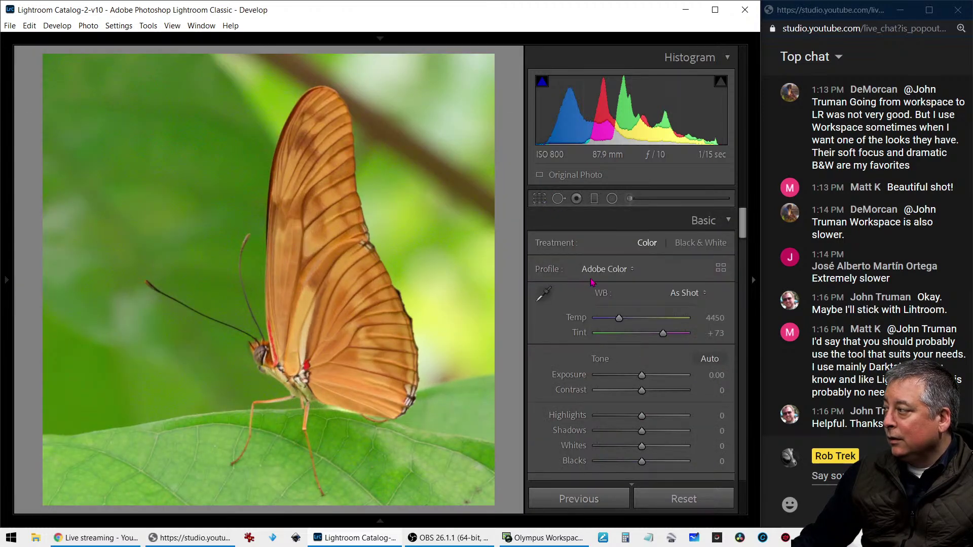
Step: Apply automatic tone adjustments to the cropped butterfly photo
{"action": "left_click", "coordinate": [710, 359]}
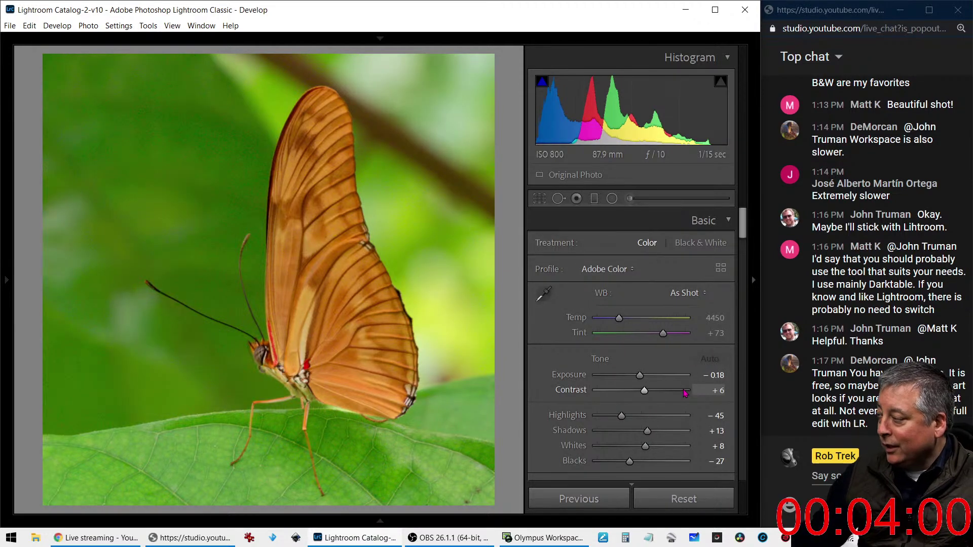
{"action": "scroll", "coordinate": [647, 396], "scroll_direction": "down", "scroll_amount": 3}
{"action": "scroll", "coordinate": [654, 396], "scroll_direction": "up", "scroll_amount": 3}
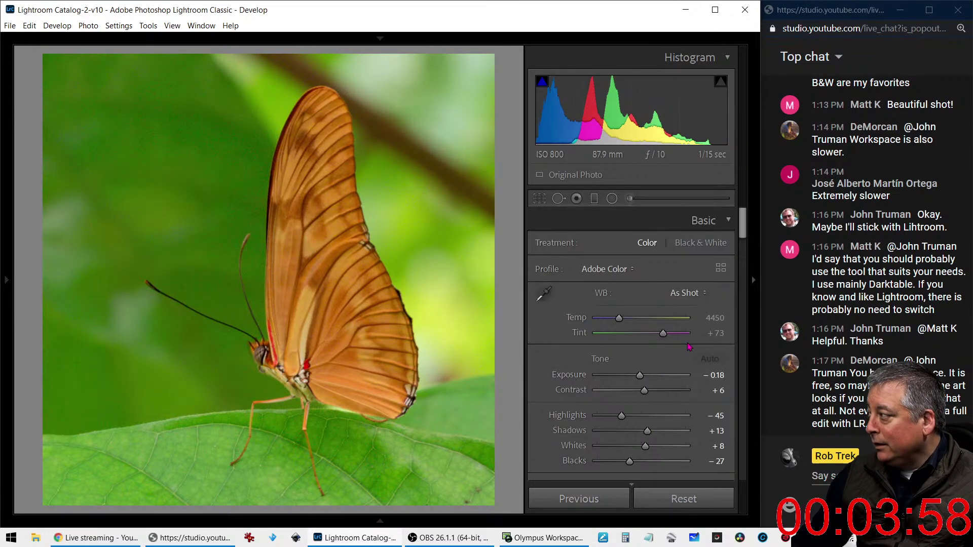
Step: Reduce noise in the butterfly photo with Color noise reduction at 17 and Luminance at 30
{"action": "scroll", "coordinate": [671, 396], "scroll_direction": "down", "scroll_amount": 10}
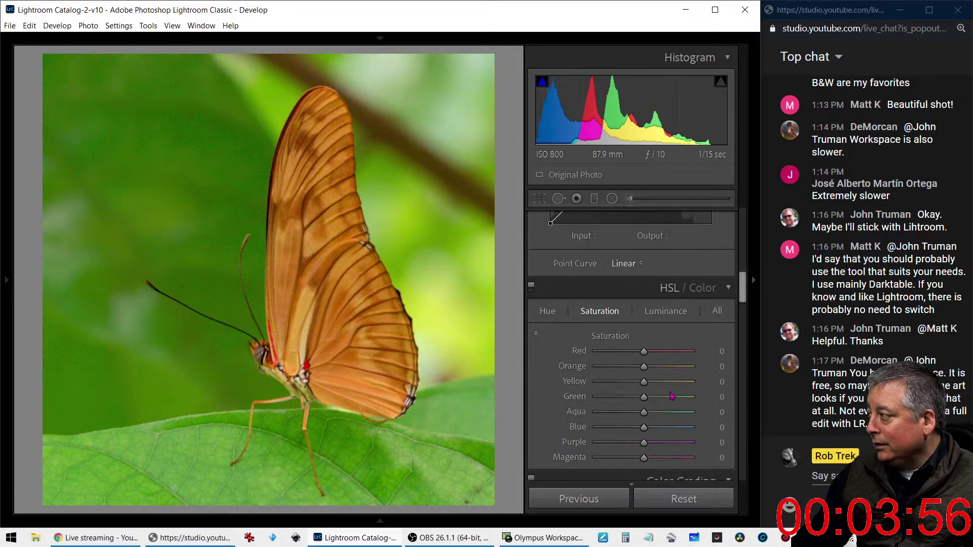
{"action": "scroll", "coordinate": [671, 395], "scroll_direction": "down", "scroll_amount": 5}
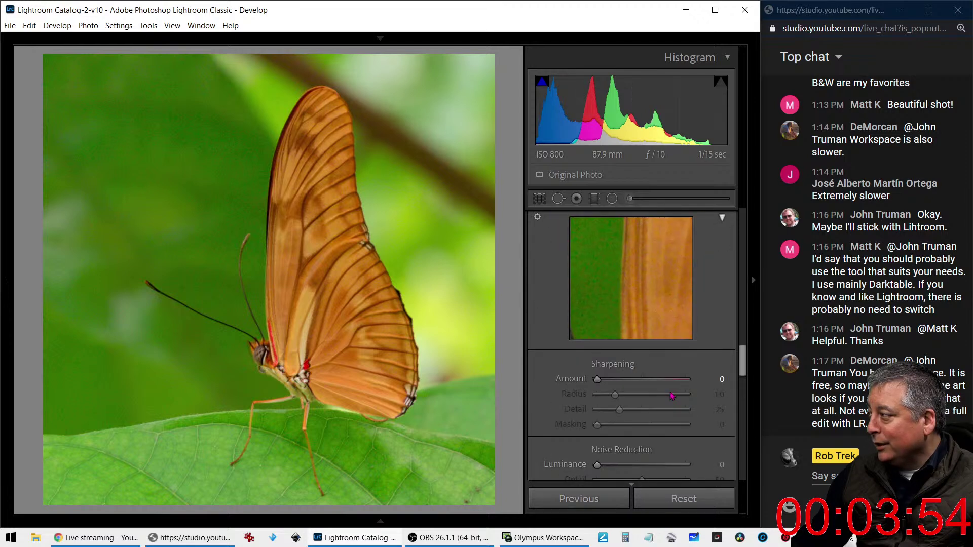
{"action": "scroll", "coordinate": [671, 396], "scroll_direction": "down", "scroll_amount": 2}
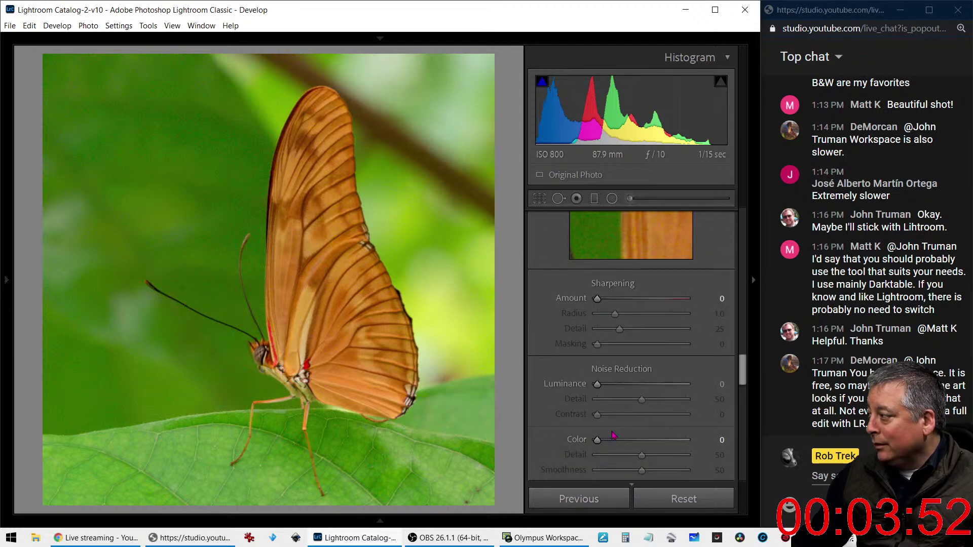
{"action": "left_click_drag", "start_coordinate": [597, 440], "coordinate": [607, 443]}
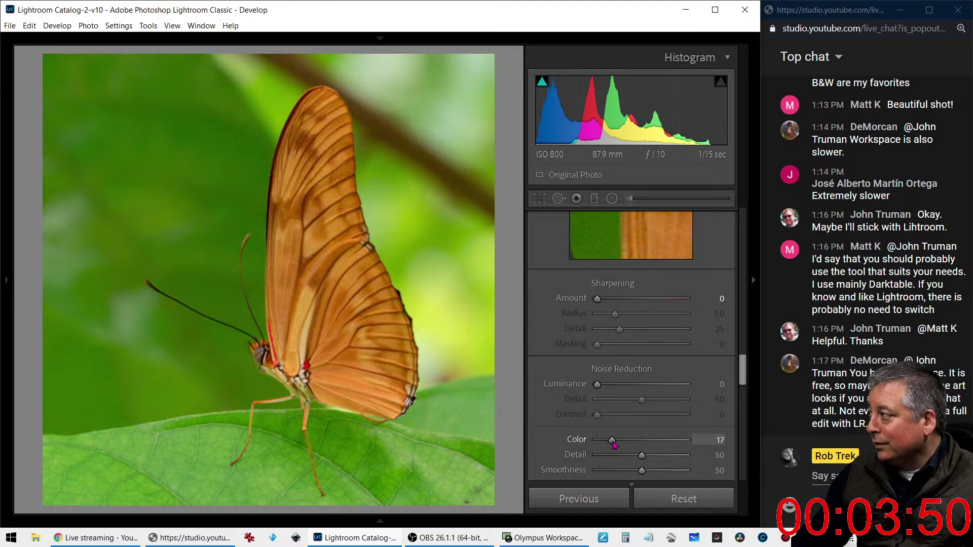
{"action": "left_click_drag", "start_coordinate": [598, 385], "coordinate": [644, 381]}
Step: Sharpen the butterfly photo with Amount 132, Radius 3.0, Detail 18 and Masking 54
{"action": "scroll", "coordinate": [627, 389], "scroll_direction": "up", "scroll_amount": 2}
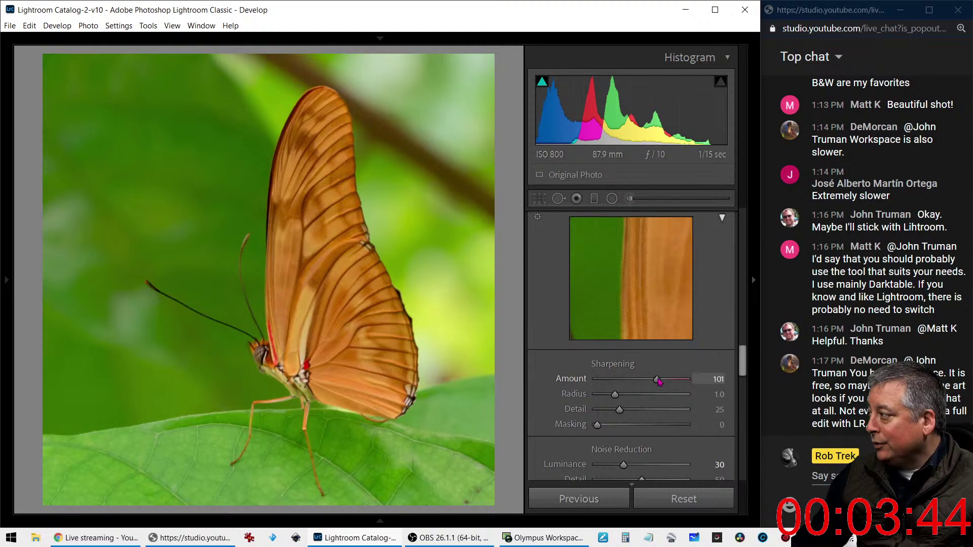
{"action": "left_click_drag", "start_coordinate": [598, 425], "coordinate": [709, 398]}
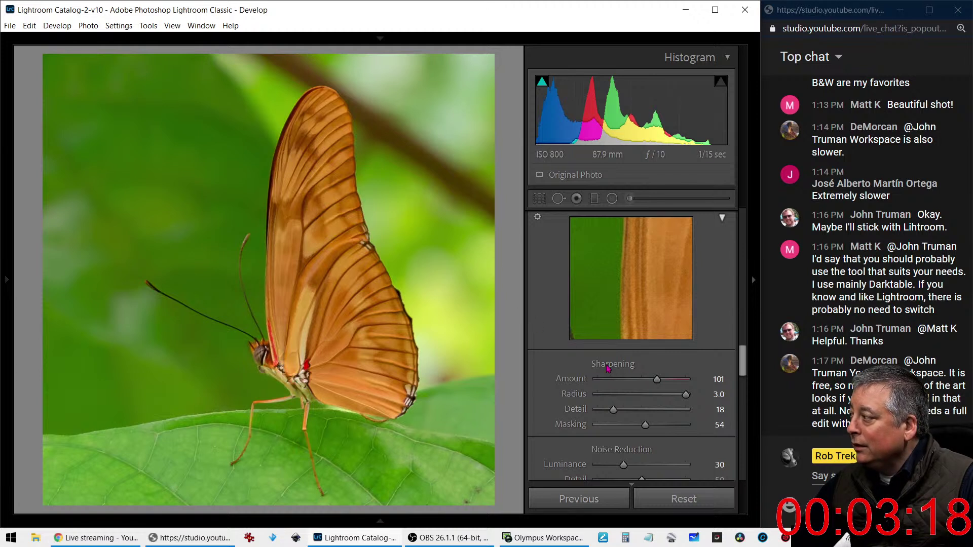
{"action": "left_click_drag", "start_coordinate": [656, 381], "coordinate": [674, 384]}
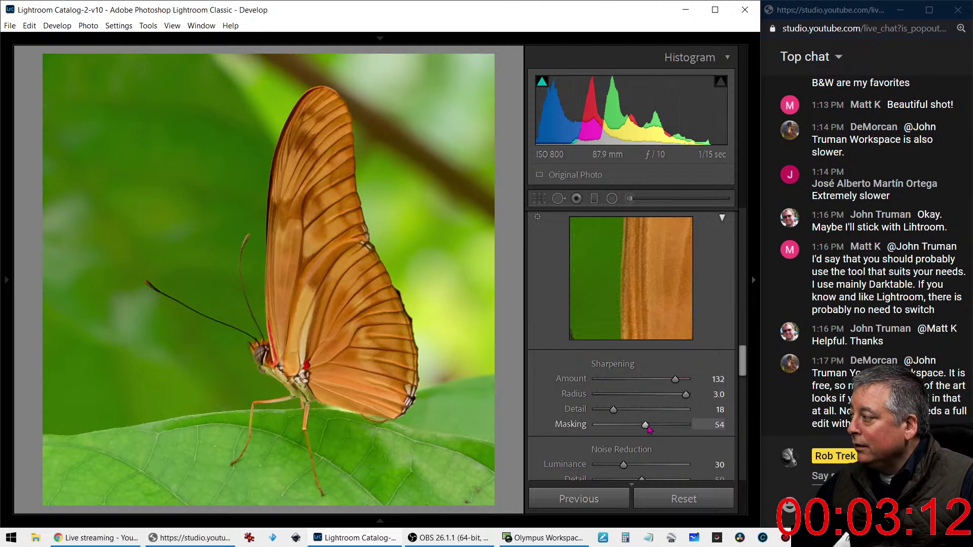
Step: Set the butterfly's Vibrance to -61 and Saturation to +26, with Texture +11, Clarity +18 and Dehaze +39
{"action": "scroll", "coordinate": [598, 381], "scroll_direction": "up", "scroll_amount": 8}
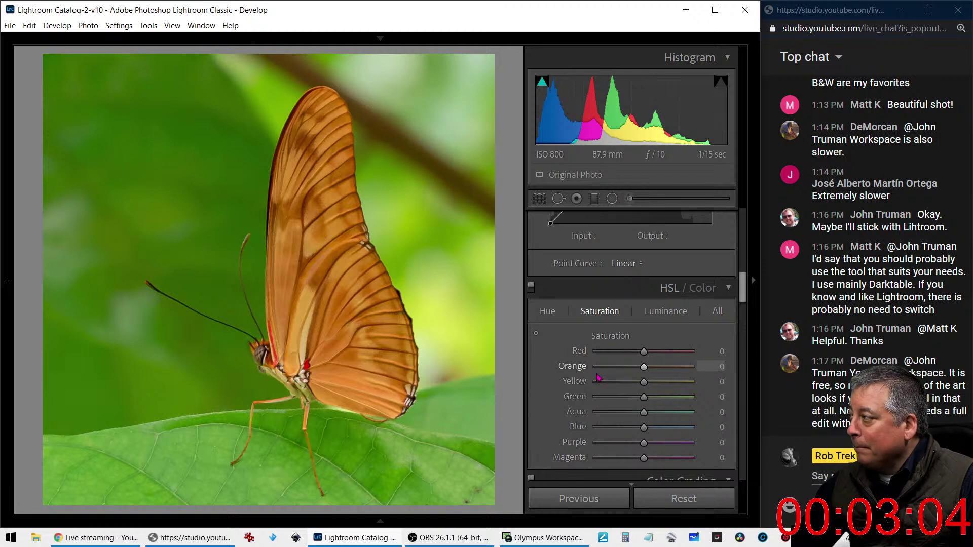
{"action": "scroll", "coordinate": [598, 377], "scroll_direction": "up", "scroll_amount": 10}
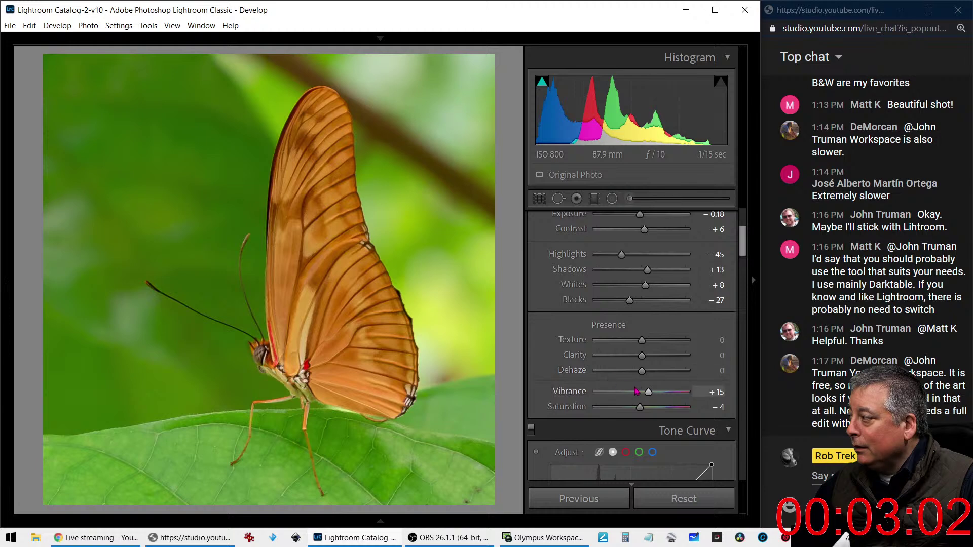
{"action": "left_click_drag", "start_coordinate": [648, 393], "coordinate": [623, 397]}
{"action": "left_click_drag", "start_coordinate": [648, 409], "coordinate": [652, 409]}
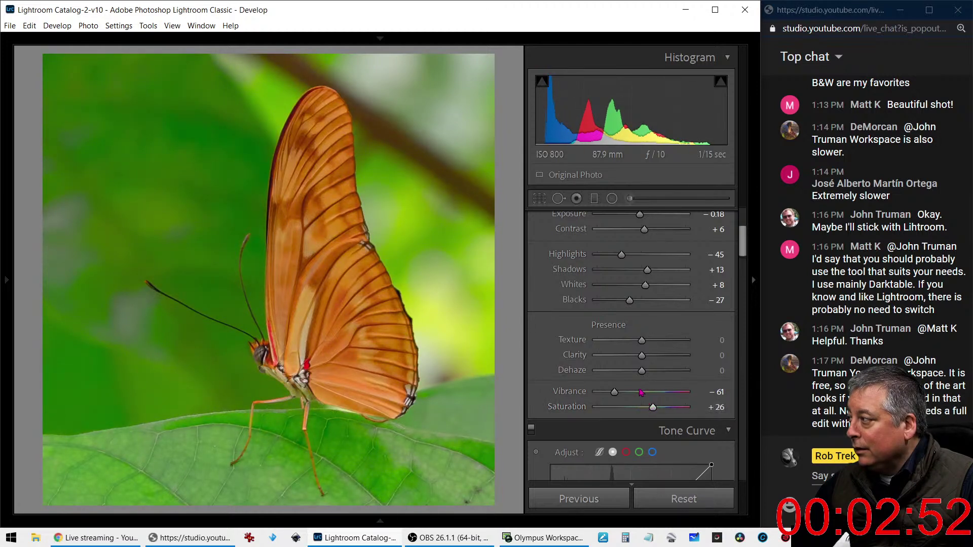
{"action": "left_click_drag", "start_coordinate": [641, 344], "coordinate": [664, 376]}
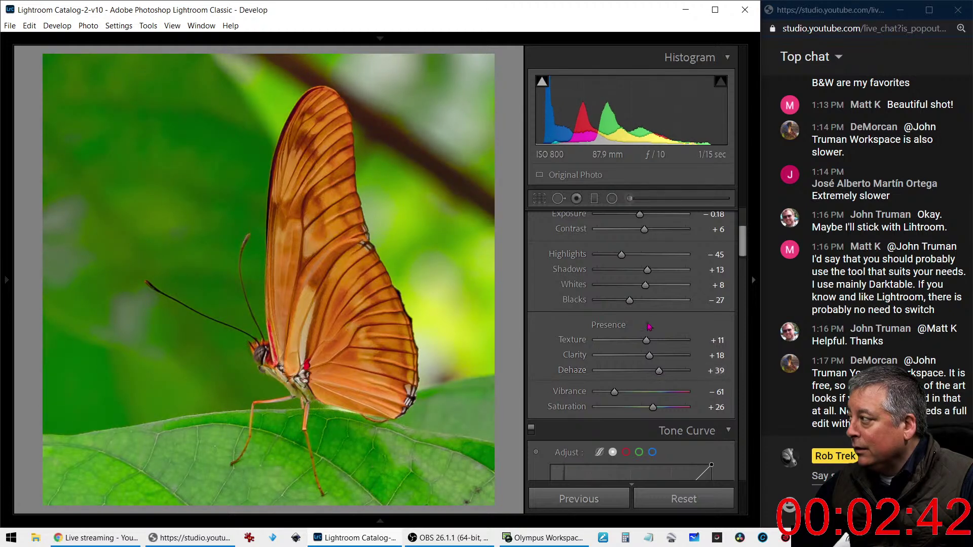
Step: Brighten the butterfly's tones with Highlights at -28, Shadows at +67 and Whites at +45
{"action": "left_click_drag", "start_coordinate": [647, 270], "coordinate": [657, 292]}
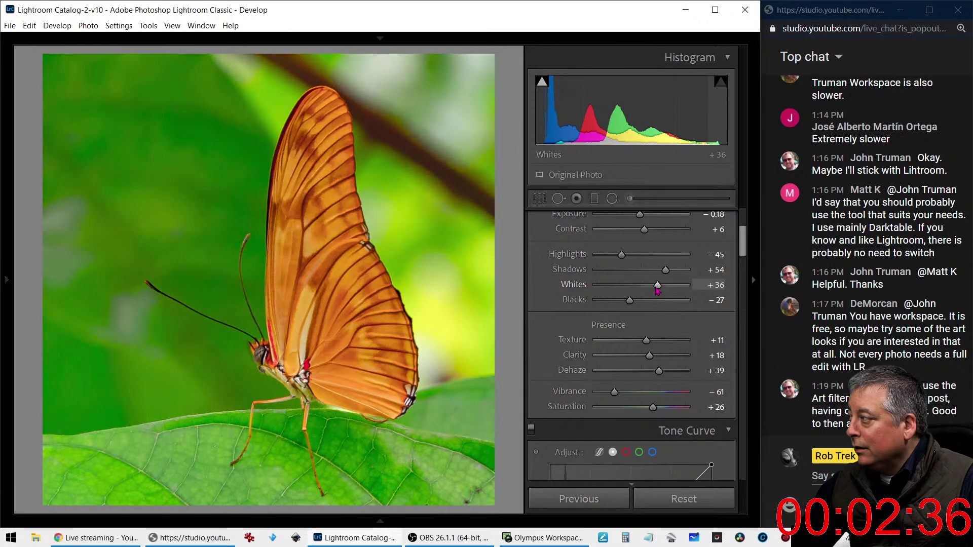
{"action": "mouse_move", "coordinate": [622, 255]}
{"action": "left_mouse_down"}
{"action": "mouse_move", "coordinate": [608, 256]}
{"action": "mouse_move", "coordinate": [629, 257]}
{"action": "left_mouse_up"}
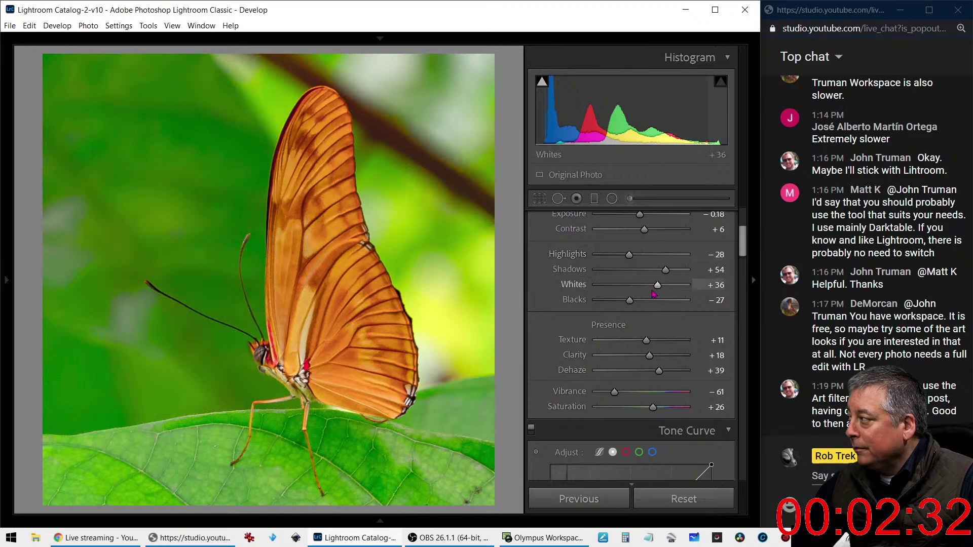
{"action": "left_click_drag", "start_coordinate": [657, 286], "coordinate": [671, 269]}
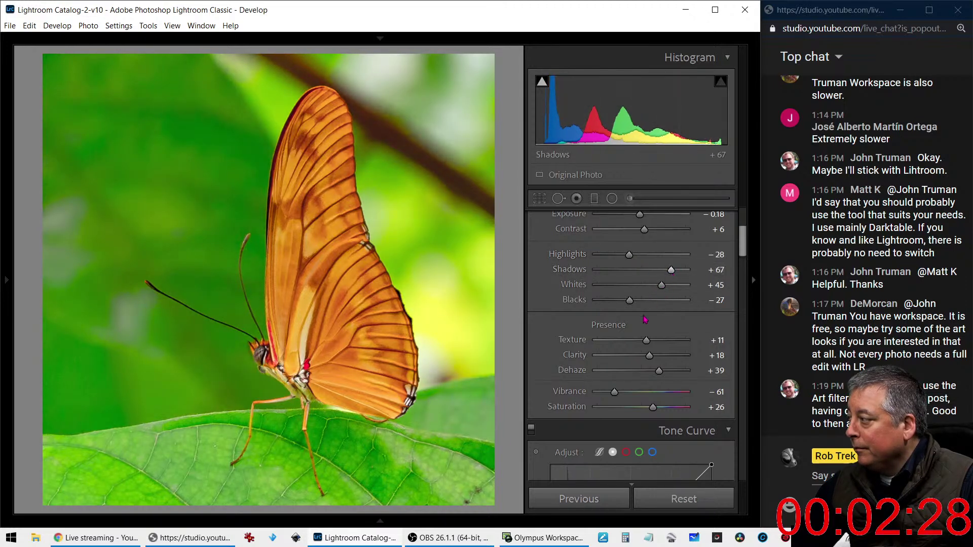
Step: Lower Vibrance to -76, try Texture at +100, and return Texture to 0
{"action": "left_click_drag", "start_coordinate": [615, 392], "coordinate": [610, 395]}
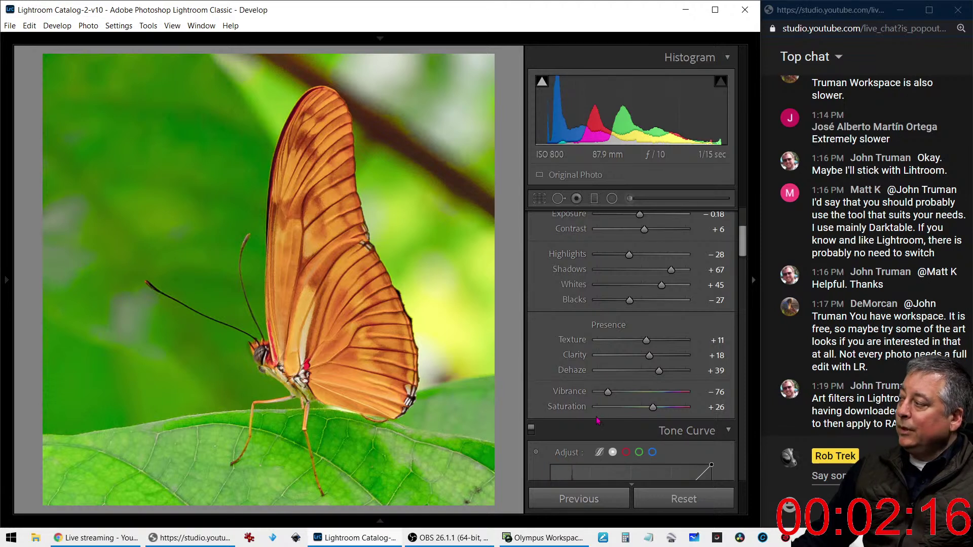
{"action": "left_click_drag", "start_coordinate": [648, 342], "coordinate": [643, 343]}
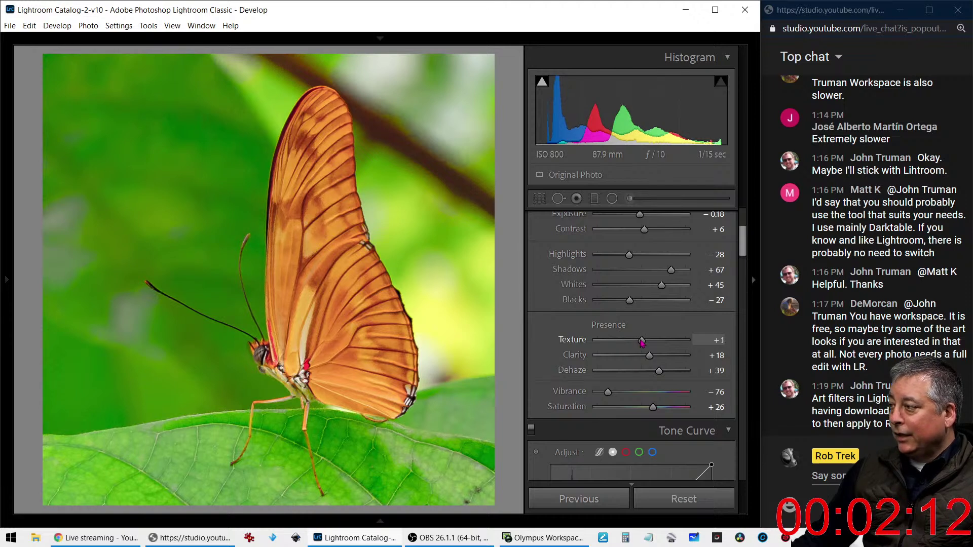
{"action": "double_click", "coordinate": [642, 344]}
{"action": "left_click_drag", "start_coordinate": [659, 344], "coordinate": [691, 344]}
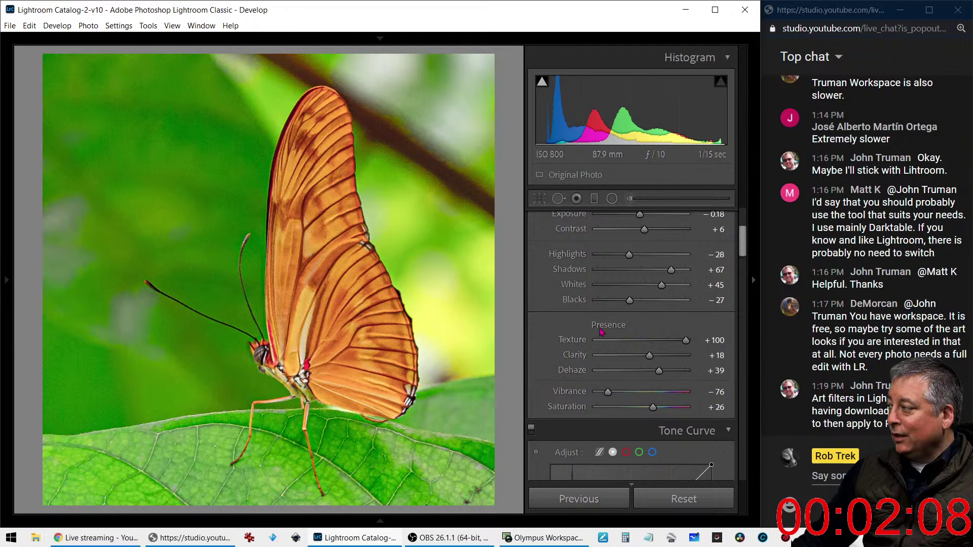
{"action": "left_click_drag", "start_coordinate": [681, 345], "coordinate": [639, 346]}
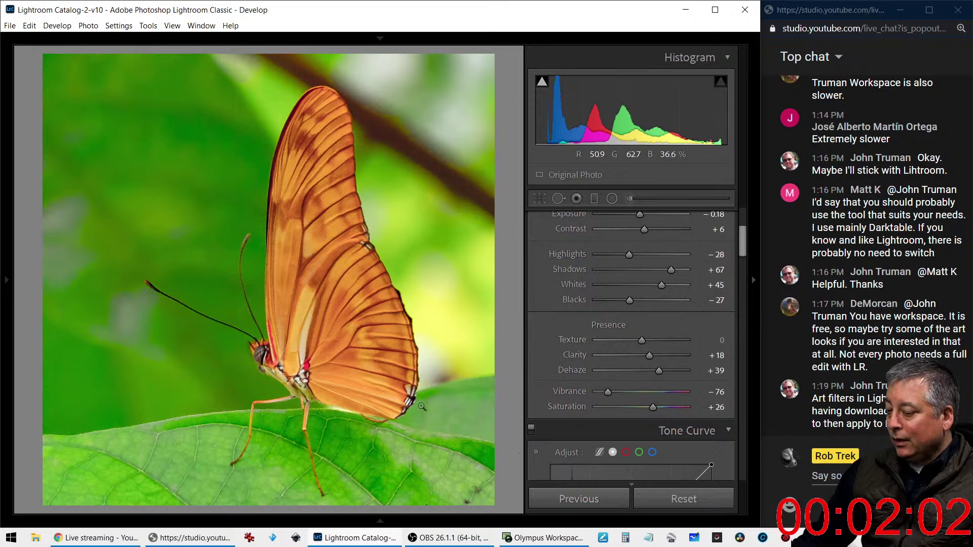
Step: Create a virtual copy of the edited butterfly photo and reset all of the copy's develop settings
{"action": "right_click", "coordinate": [394, 368]}
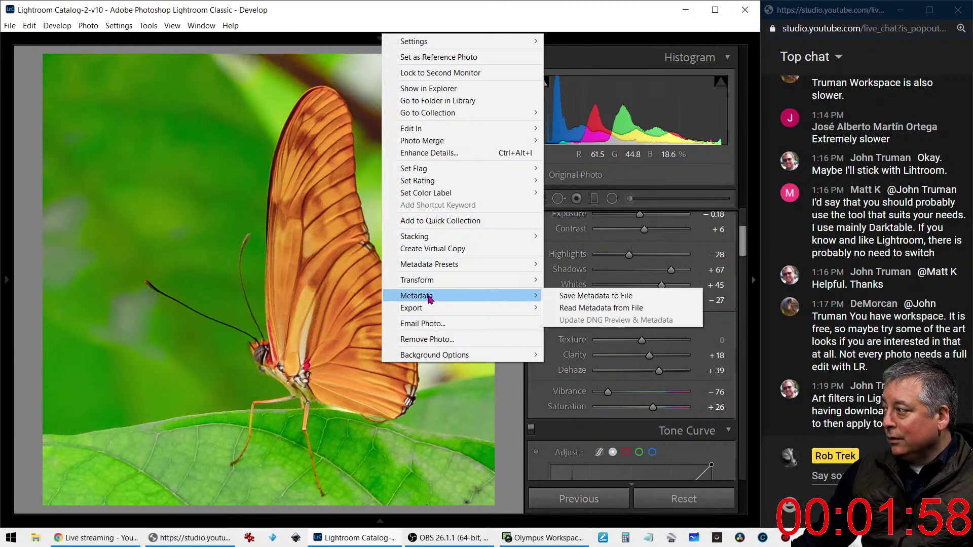
{"action": "left_click", "coordinate": [430, 249]}
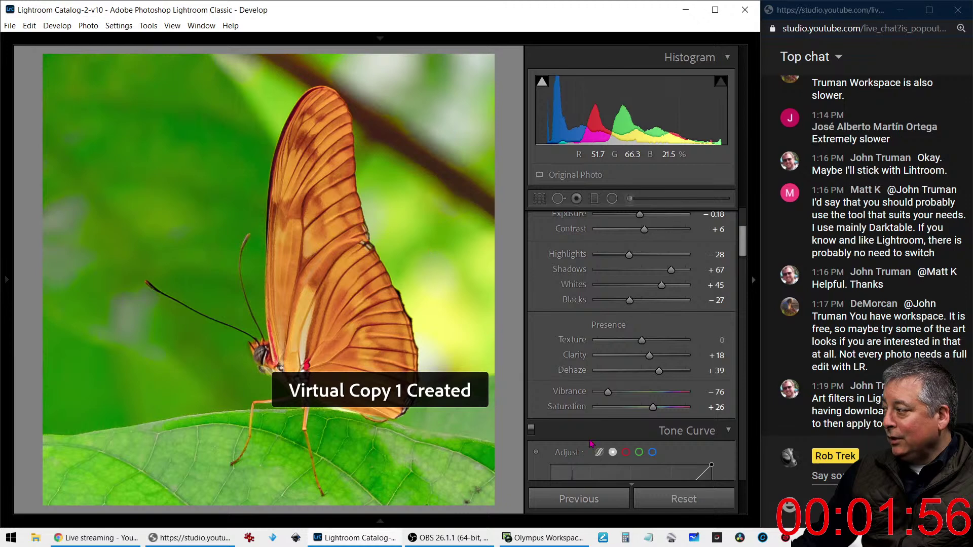
{"action": "left_click", "coordinate": [673, 501]}
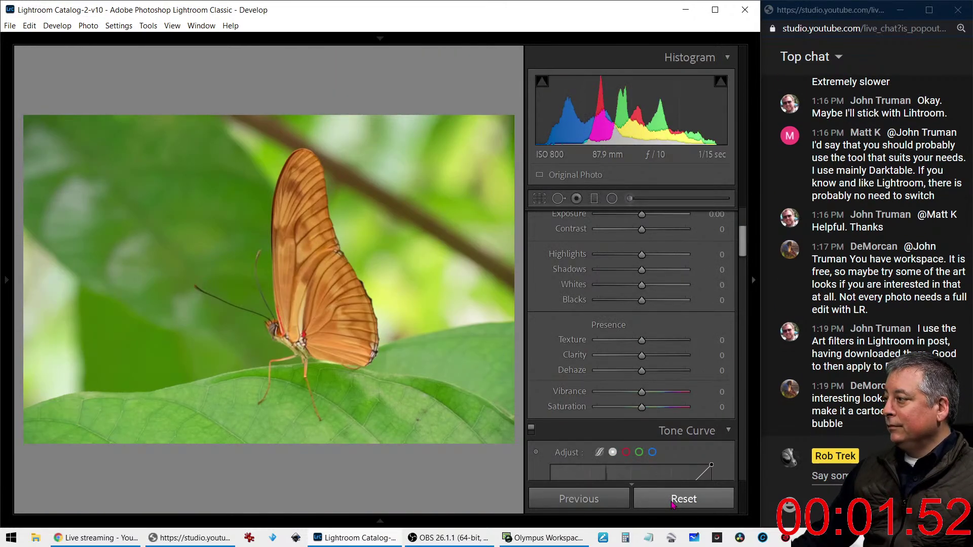
Step: Compare the reset copy with the edited butterfly side by side, examining the head, wing and legs at 100% before returning to full view
{"action": "key", "text": "c"}
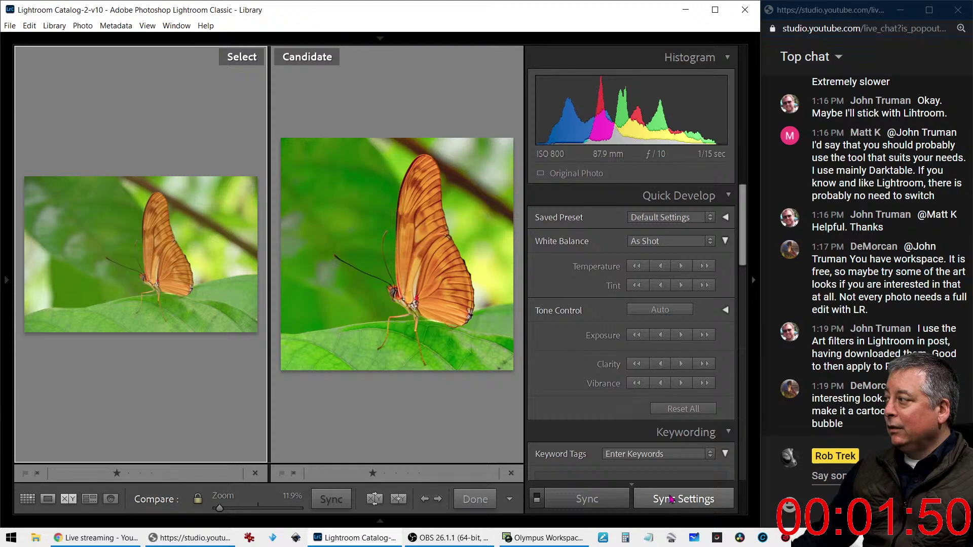
{"action": "key", "text": "Tab"}
{"action": "key", "text": "Tab"}
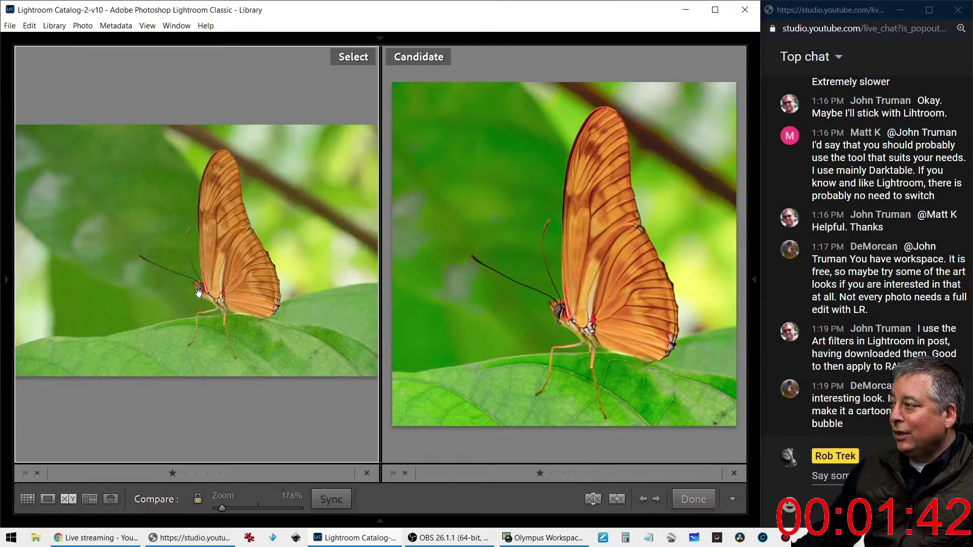
{"action": "left_click", "coordinate": [200, 293]}
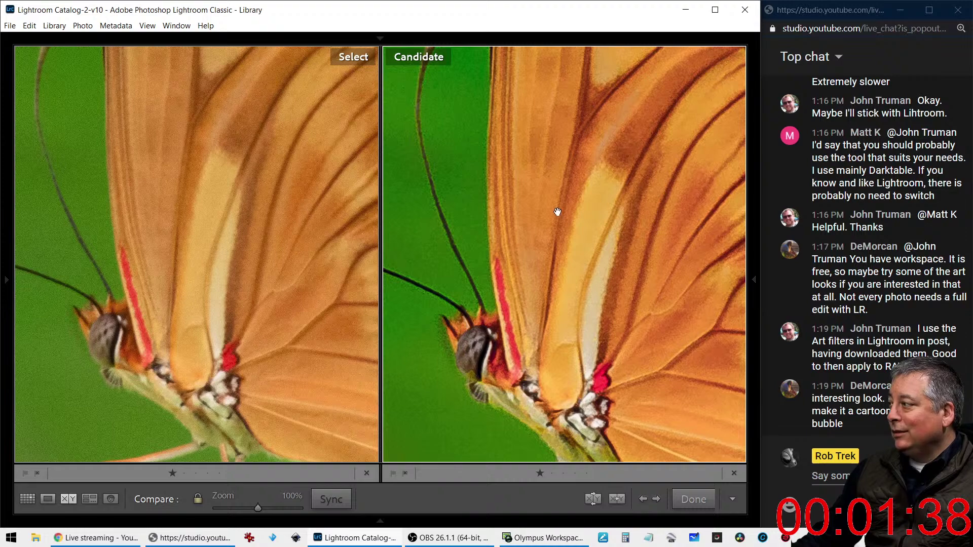
{"action": "left_click_drag", "start_coordinate": [557, 212], "coordinate": [593, 272]}
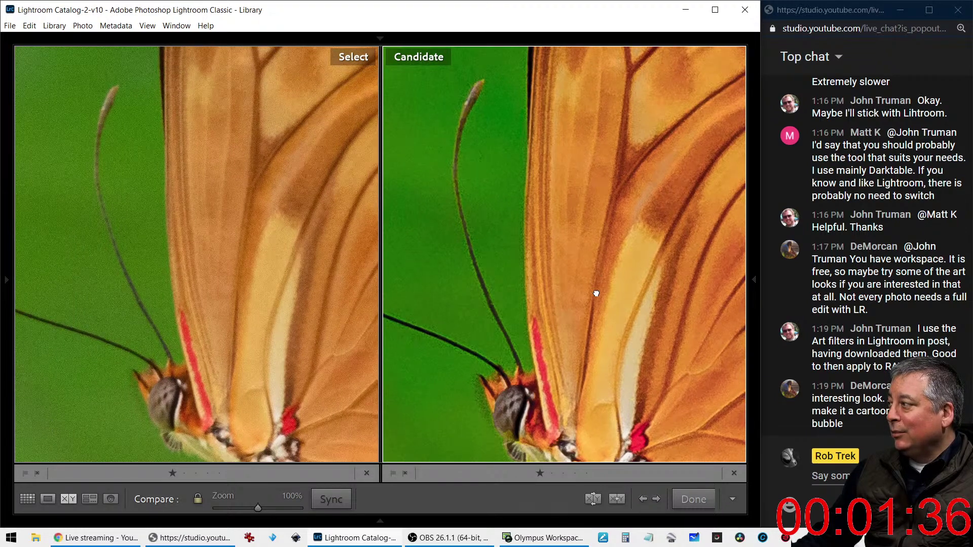
{"action": "scroll", "coordinate": [565, 285], "scroll_direction": "down", "scroll_amount": 10}
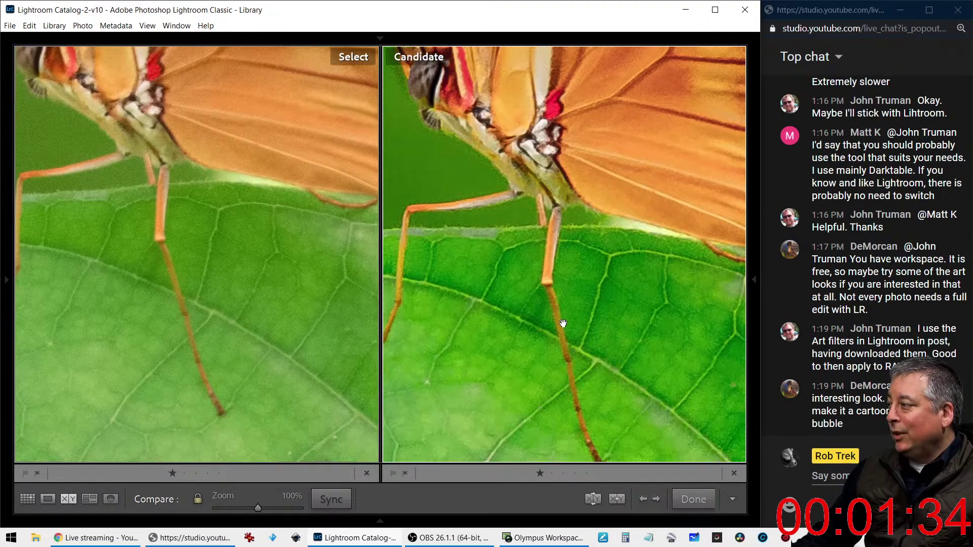
{"action": "left_click", "coordinate": [563, 327]}
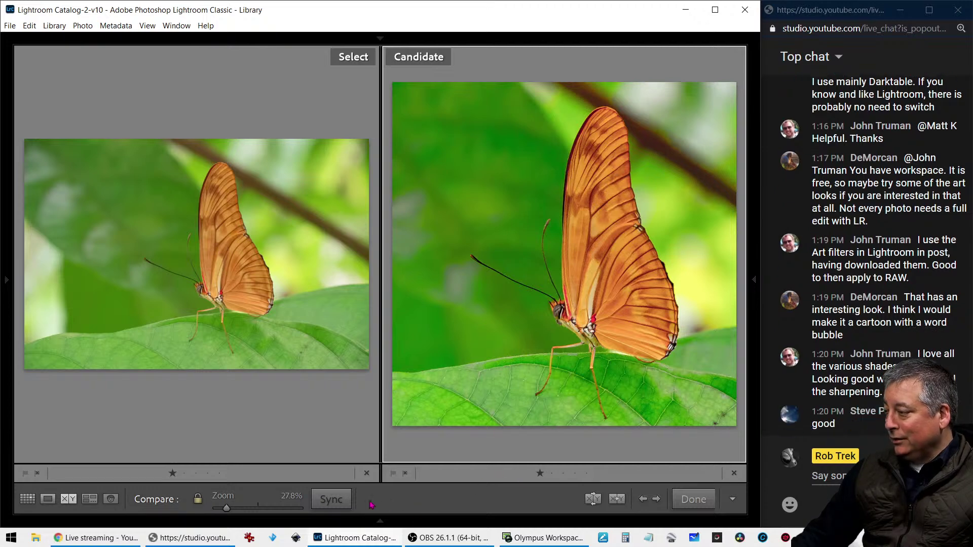
Step: Open the red-pillared pavilion photo from the grid and examine the pillars and seated people close up, returning to the full view
{"action": "key", "text": "g"}
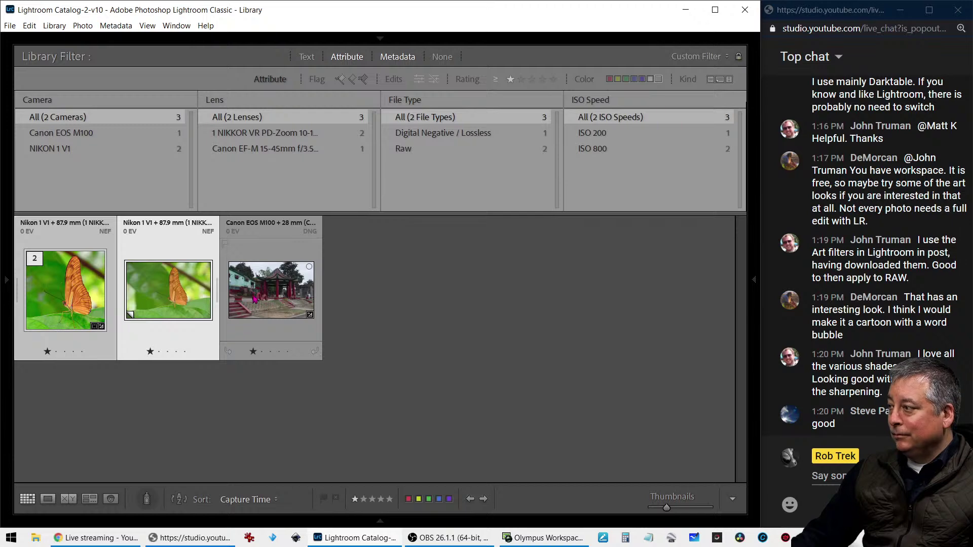
{"action": "double_click", "coordinate": [254, 298]}
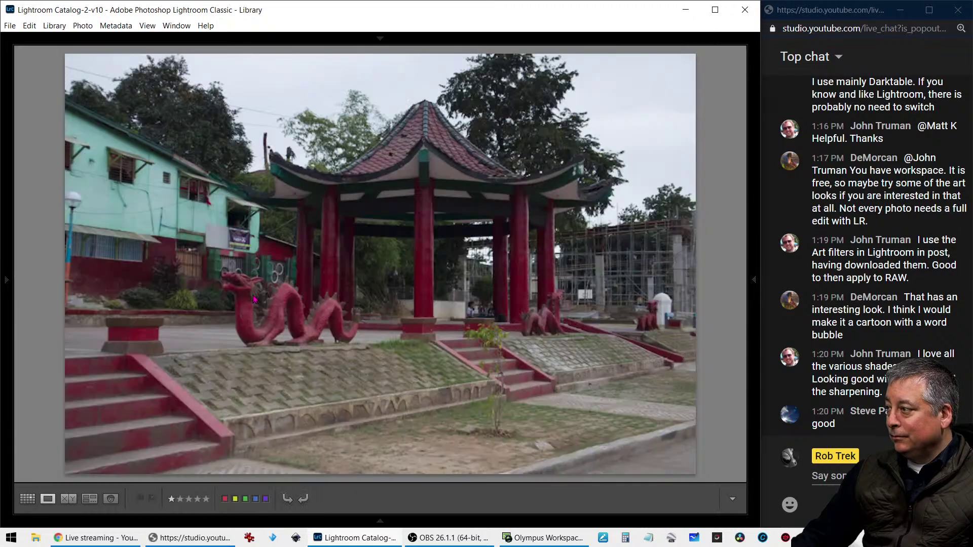
{"action": "left_click", "coordinate": [433, 344]}
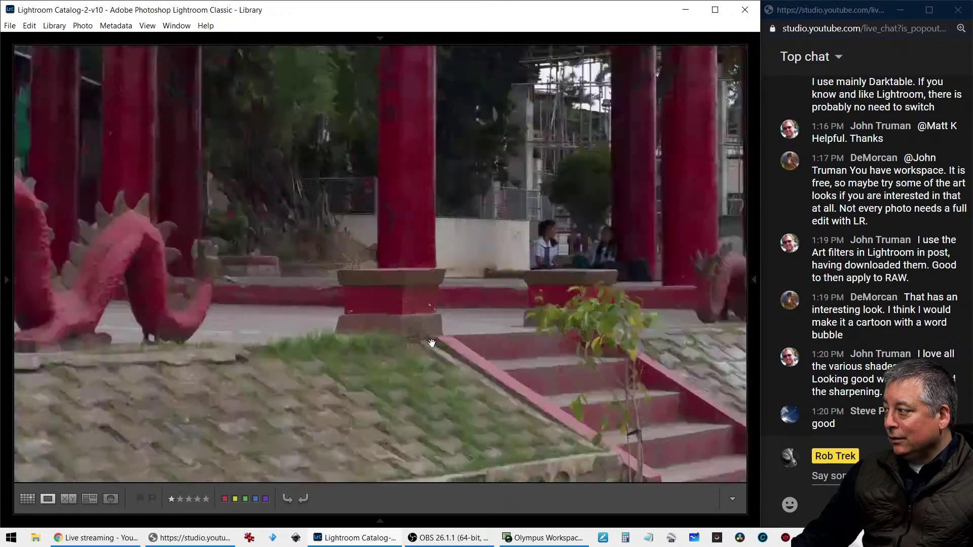
{"action": "left_click_drag", "start_coordinate": [430, 336], "coordinate": [460, 426]}
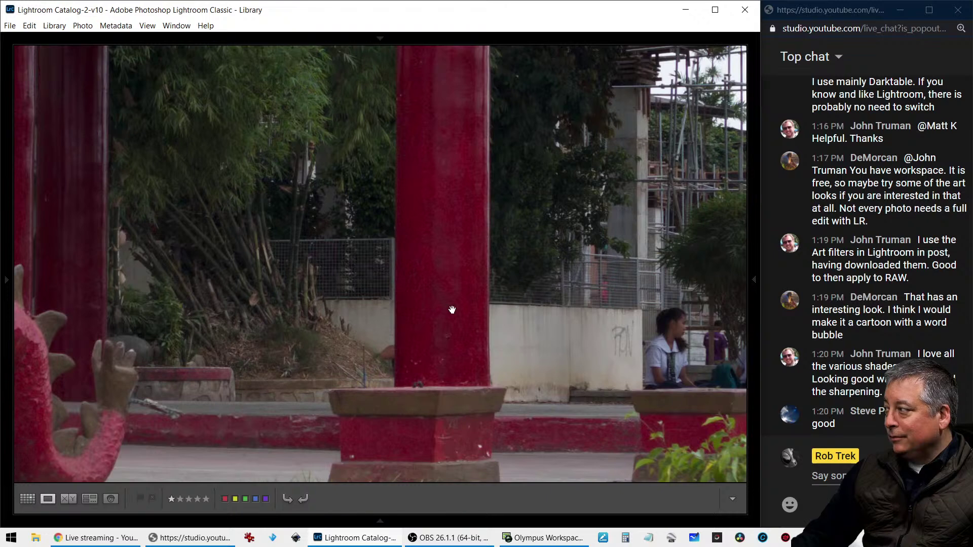
{"action": "left_click_drag", "start_coordinate": [453, 310], "coordinate": [212, 340]}
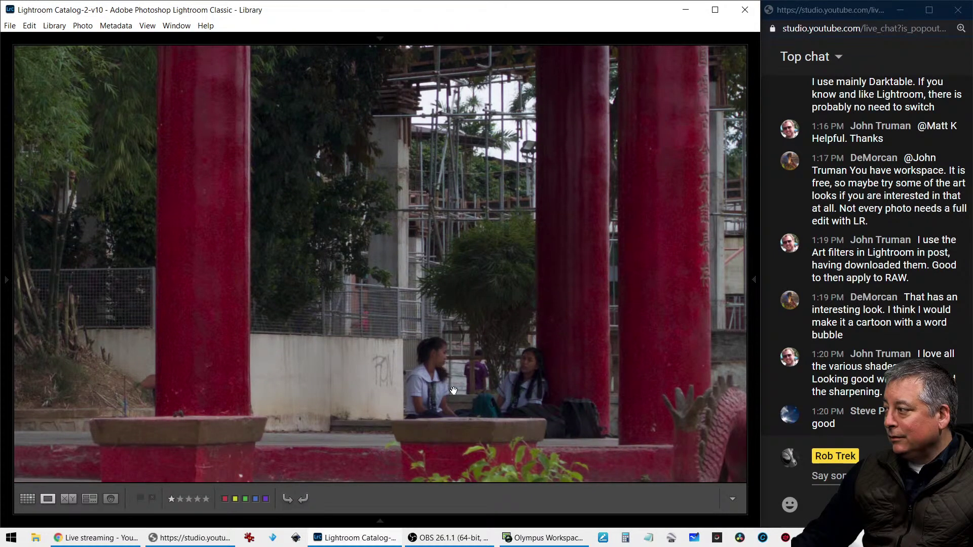
{"action": "left_click", "coordinate": [452, 405]}
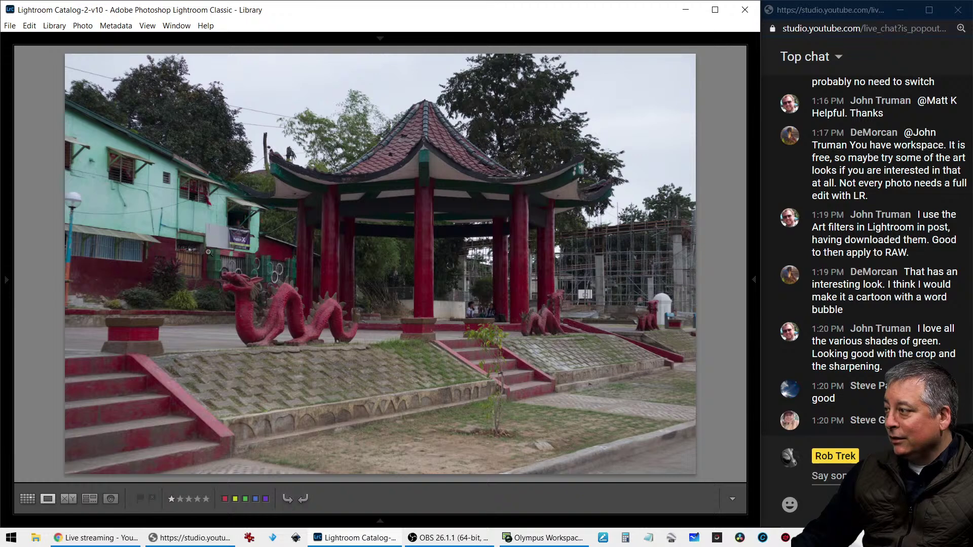
Step: View the pavilion photo's camera, lens and exposure info overlay, and hide it again
{"action": "key", "text": "i"}
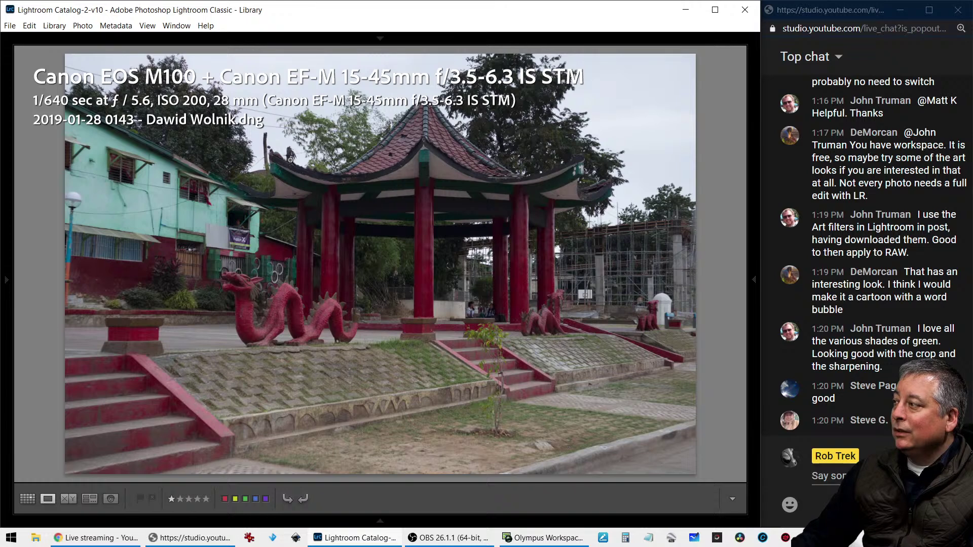
{"action": "key", "text": "i"}
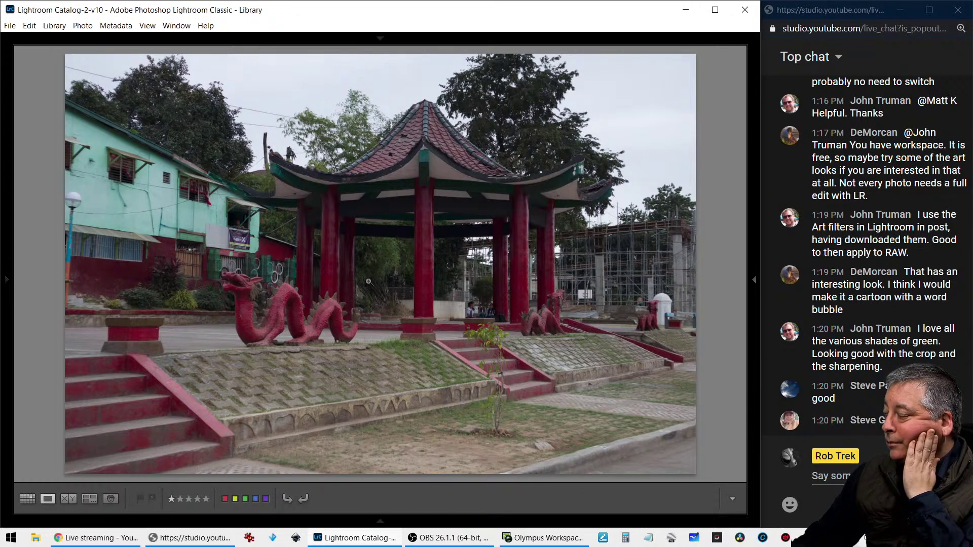
{"action": "key", "text": "i"}
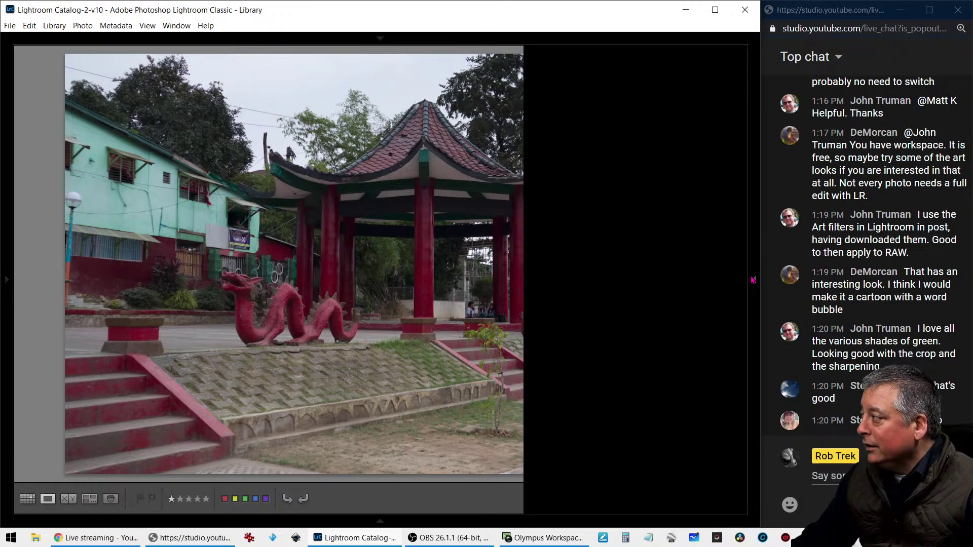
Step: Open the pavilion photo in Develop, apply Auto tone, and set Shadows to +91 and Highlights to -94
{"action": "mouse_move", "coordinate": [749, 273]}
{"action": "key", "text": "d"}
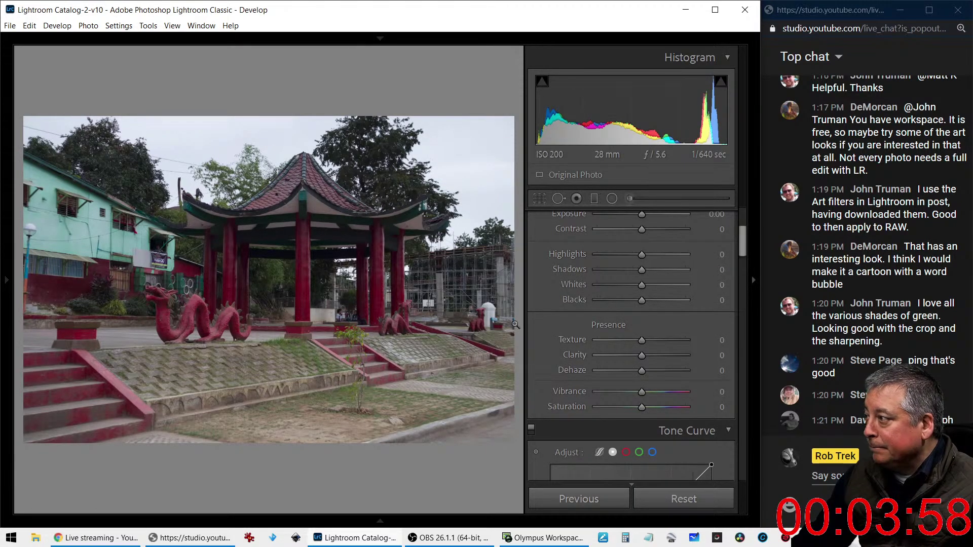
{"action": "scroll", "coordinate": [642, 312], "scroll_direction": "up", "scroll_amount": 2}
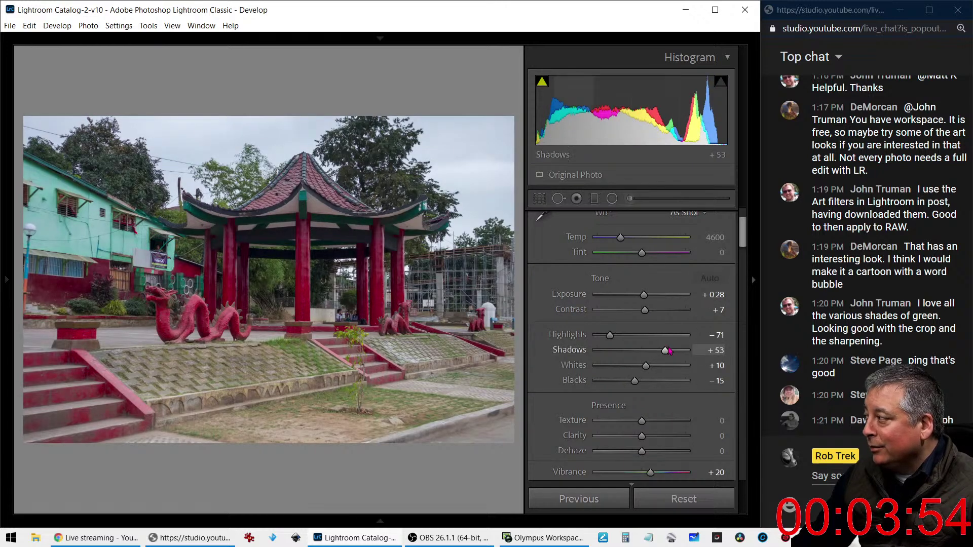
{"action": "mouse_move", "coordinate": [664, 350]}
{"action": "left_mouse_down"}
{"action": "mouse_move", "coordinate": [691, 353]}
{"action": "mouse_move", "coordinate": [682, 351]}
{"action": "left_mouse_up"}
{"action": "left_click_drag", "start_coordinate": [609, 342], "coordinate": [600, 341]}
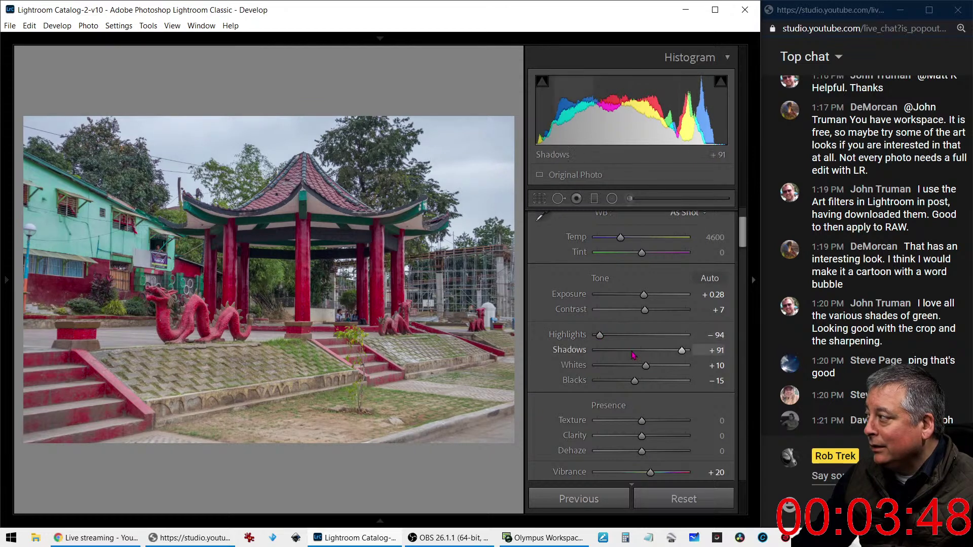
Step: Set the white balance to Auto and lower the colour temperature to 5250
{"action": "scroll", "coordinate": [634, 355], "scroll_direction": "down", "scroll_amount": 2}
{"action": "scroll", "coordinate": [634, 356], "scroll_direction": "up", "scroll_amount": 4}
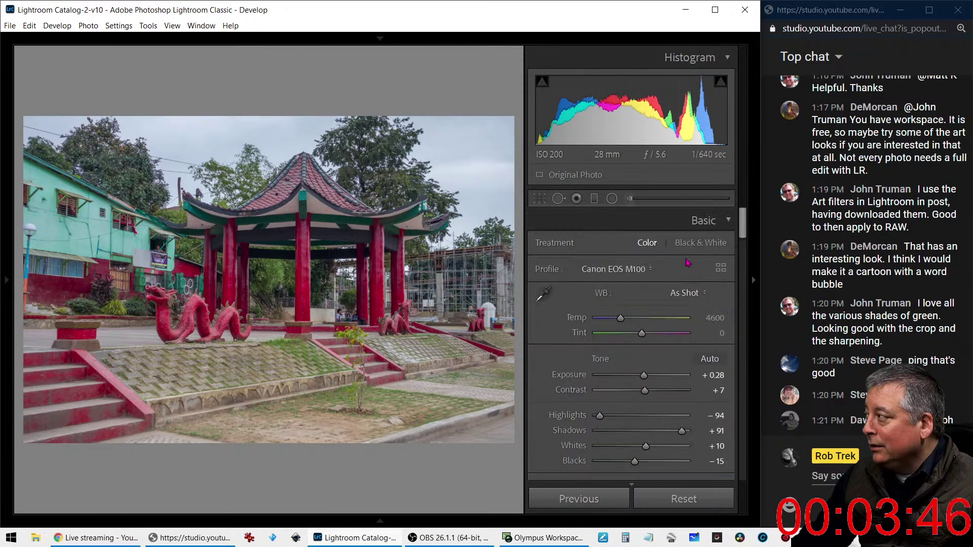
{"action": "left_click", "coordinate": [684, 299]}
{"action": "left_click", "coordinate": [679, 328]}
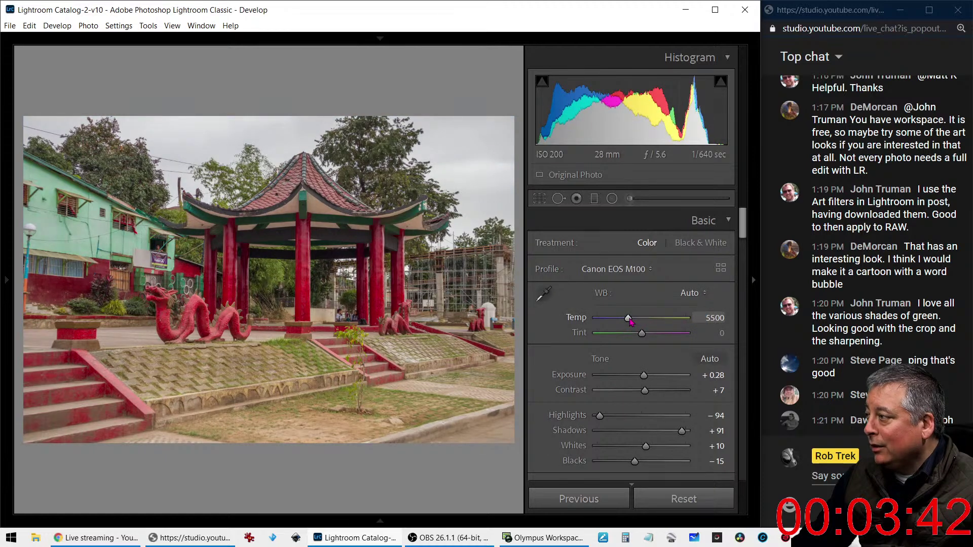
{"action": "key", "text": "Down"}
{"action": "key", "text": "Down"}
{"action": "key", "text": "Down"}
{"action": "key", "text": "Down"}
{"action": "key", "text": "Down"}
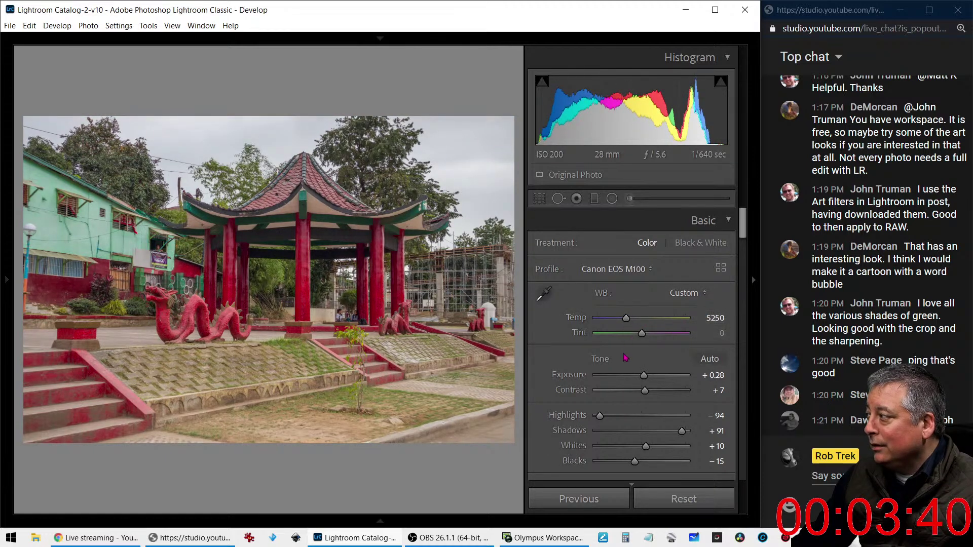
Step: Straighten the pavilion photo's perspective with the Auto Upright correction
{"action": "scroll", "coordinate": [628, 365], "scroll_direction": "down", "scroll_amount": 15}
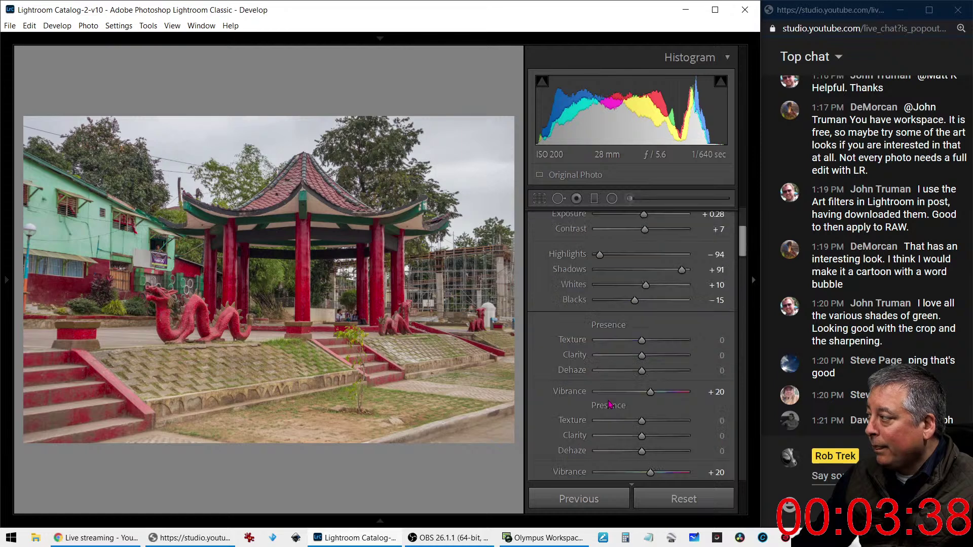
{"action": "scroll", "coordinate": [610, 403], "scroll_direction": "down", "scroll_amount": 2}
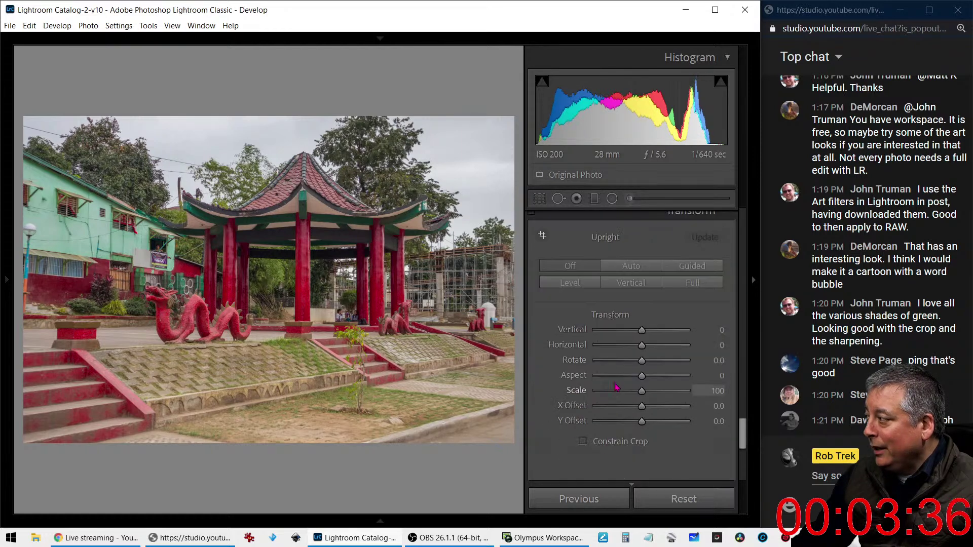
{"action": "left_click", "coordinate": [627, 274]}
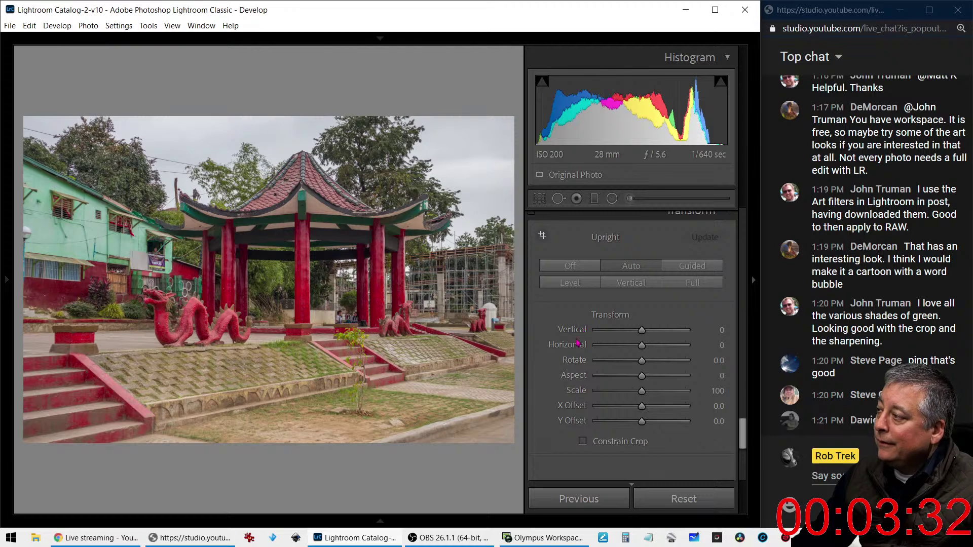
Step: Examine the seated people, the green building and the window above the banner close up, returning to the full view
{"action": "scroll", "coordinate": [567, 364], "scroll_direction": "up", "scroll_amount": 8}
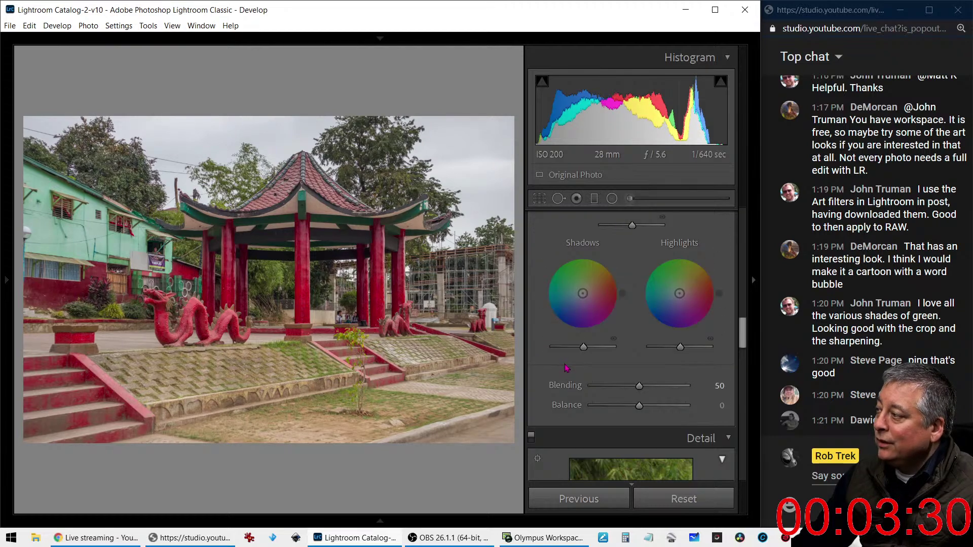
{"action": "left_click", "coordinate": [353, 315]}
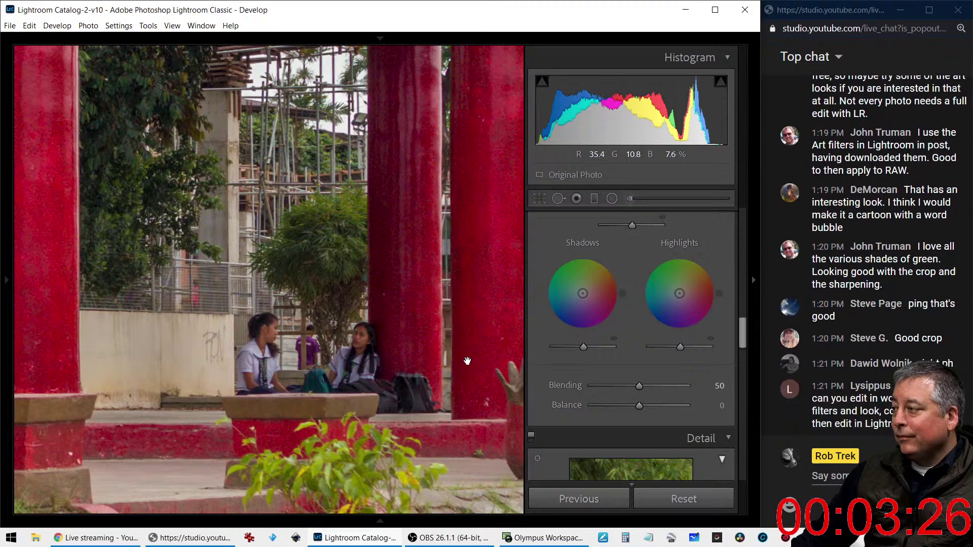
{"action": "left_click", "coordinate": [401, 358]}
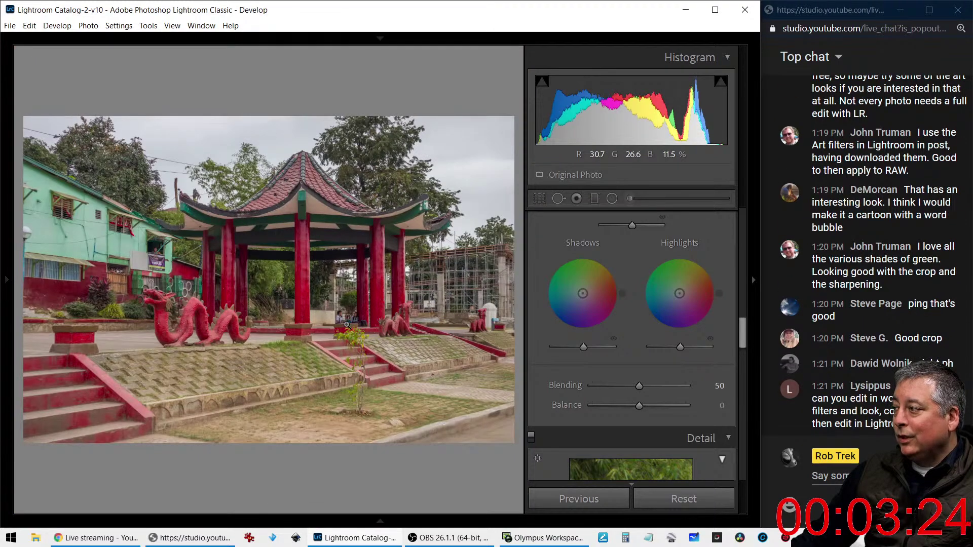
{"action": "left_click", "coordinate": [75, 216]}
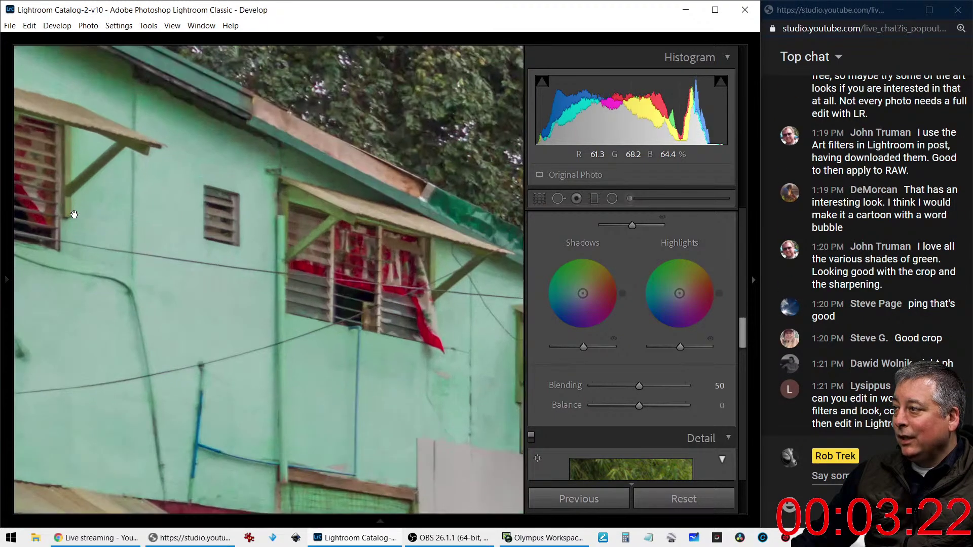
{"action": "left_click", "coordinate": [304, 326]}
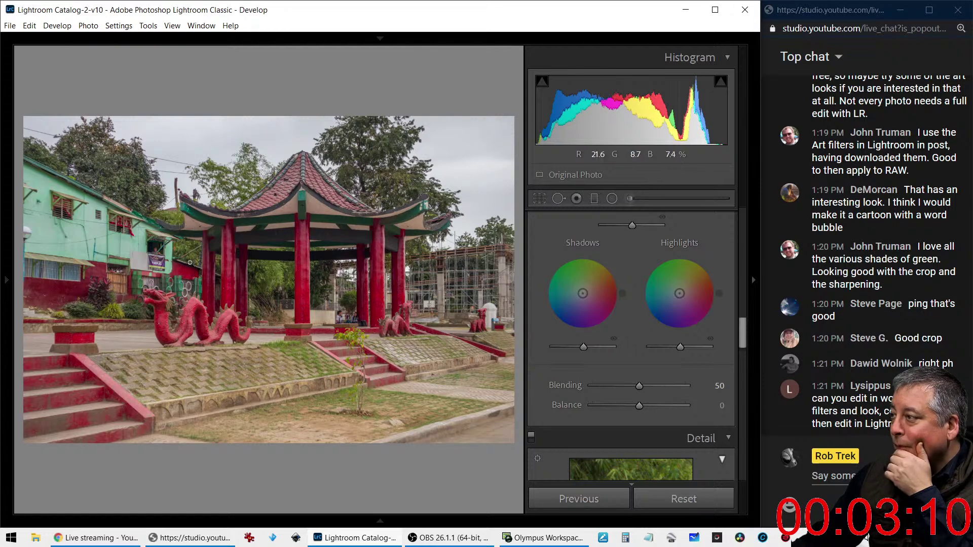
{"action": "left_click", "coordinate": [159, 254]}
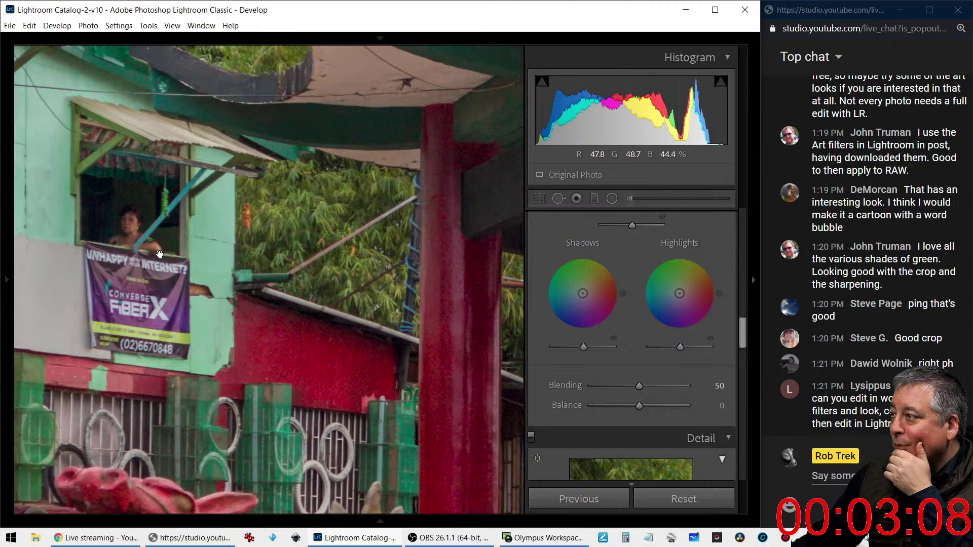
{"action": "left_click_drag", "start_coordinate": [160, 255], "coordinate": [230, 287]}
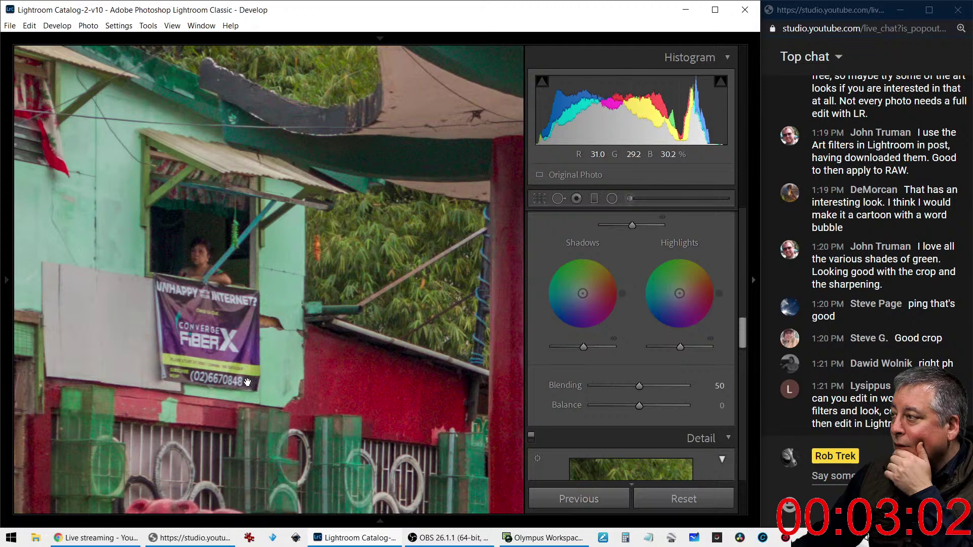
{"action": "left_click_drag", "start_coordinate": [243, 380], "coordinate": [230, 354]}
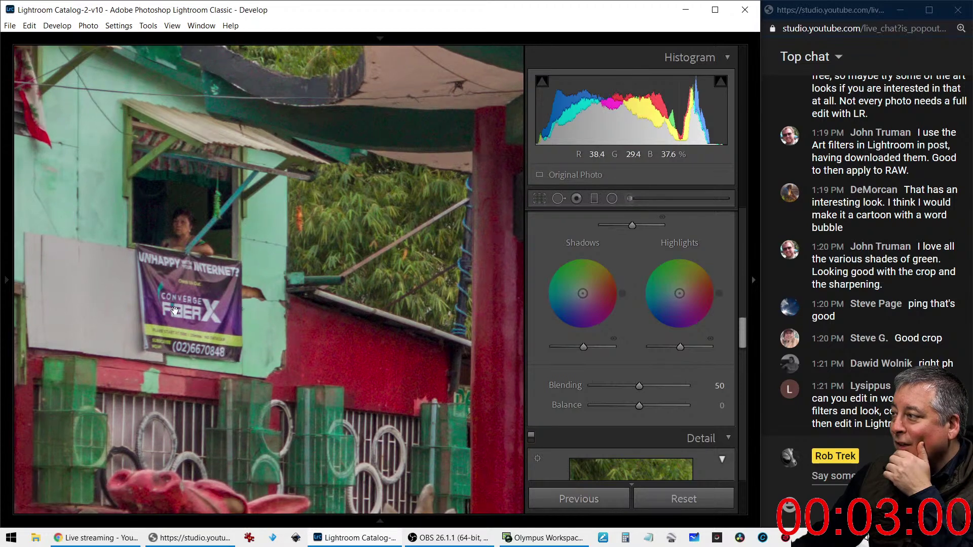
{"action": "left_click", "coordinate": [183, 341]}
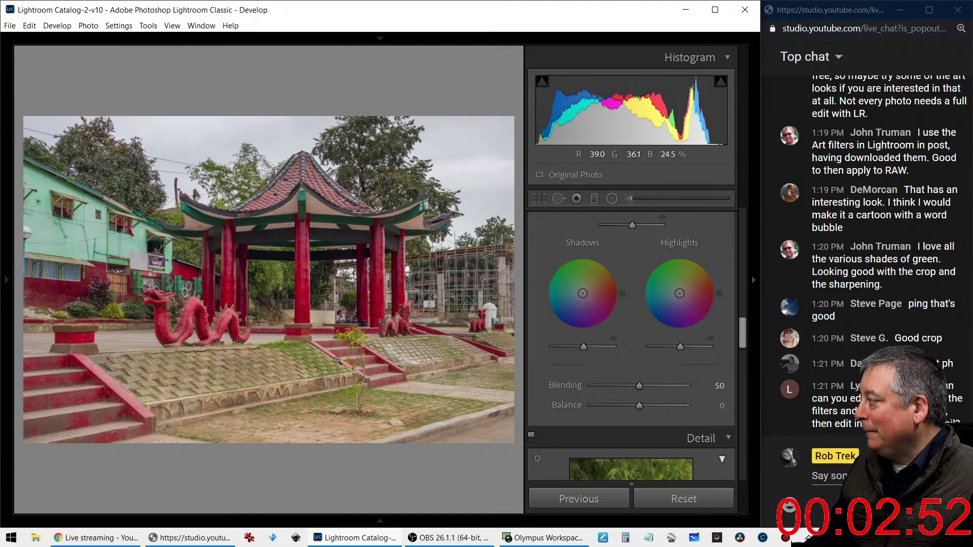
{"action": "left_click", "coordinate": [541, 202]}
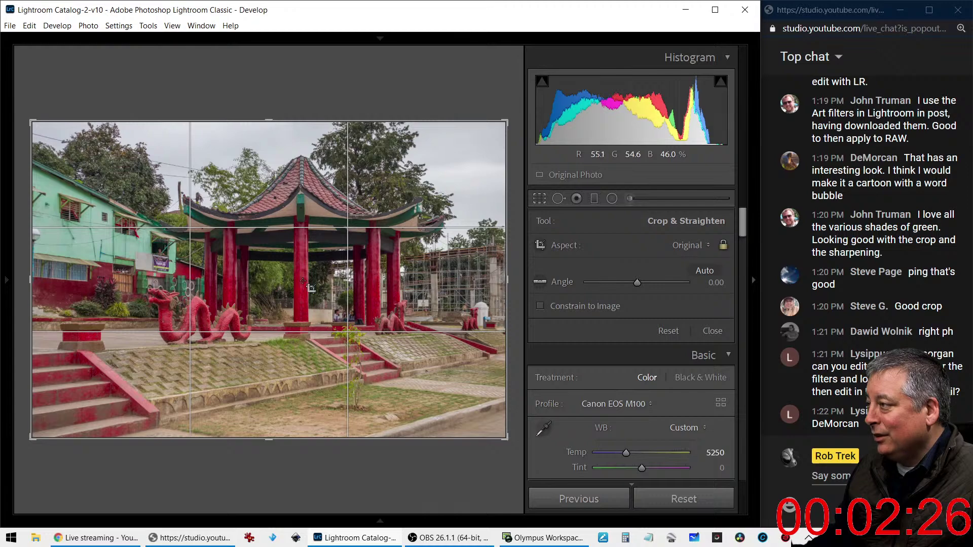
{"action": "left_click", "coordinate": [539, 200]}
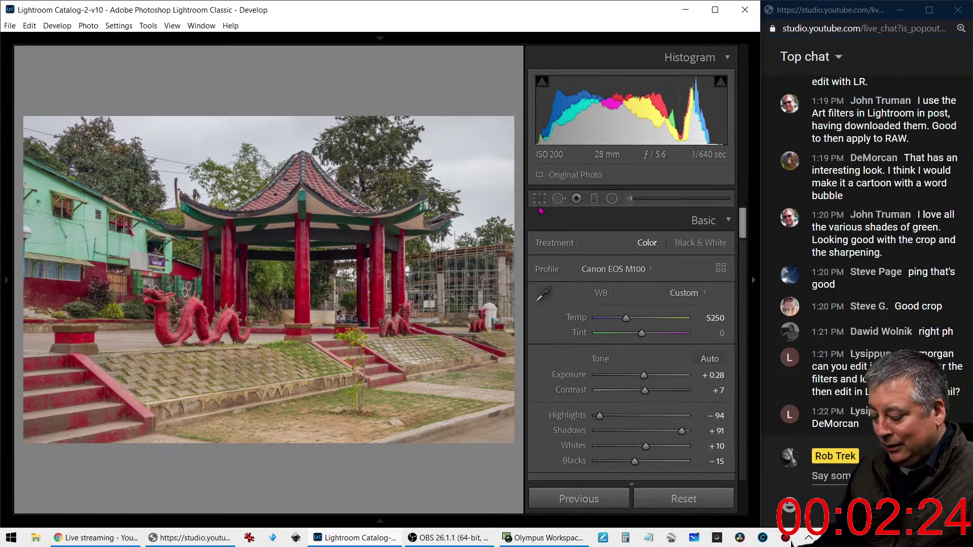
{"action": "key", "text": "f"}
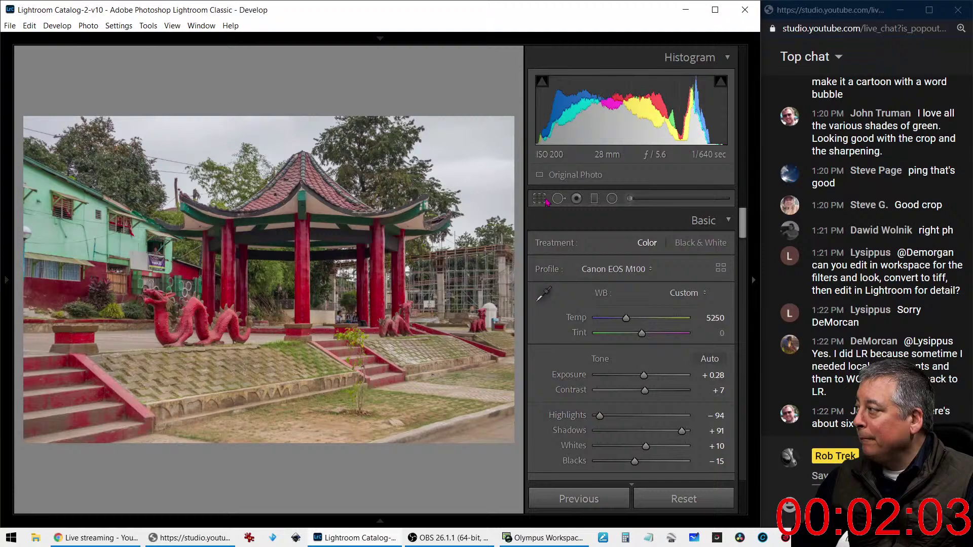
Step: Try a 1 x 1 crop, tightened around the pavilion and the front dragon
{"action": "left_click", "coordinate": [542, 199]}
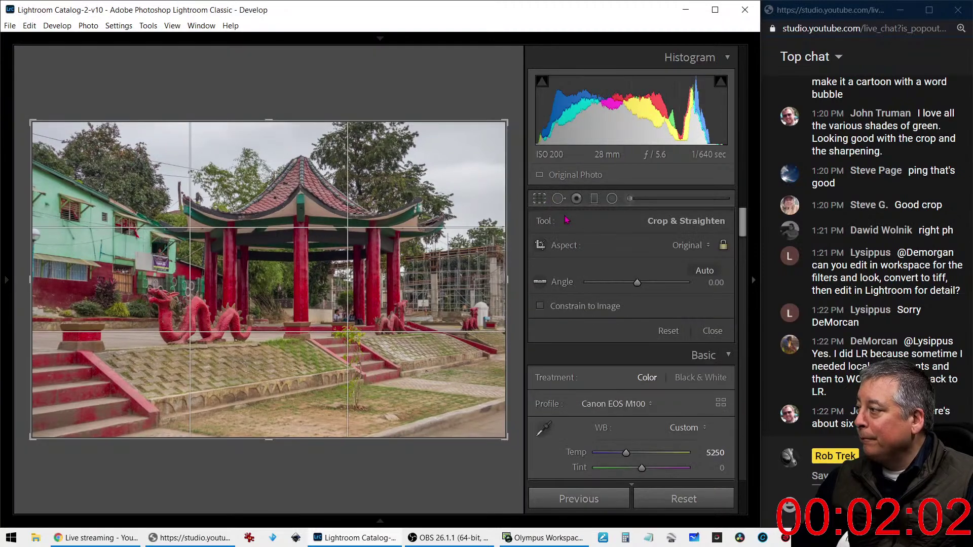
{"action": "left_click", "coordinate": [690, 254]}
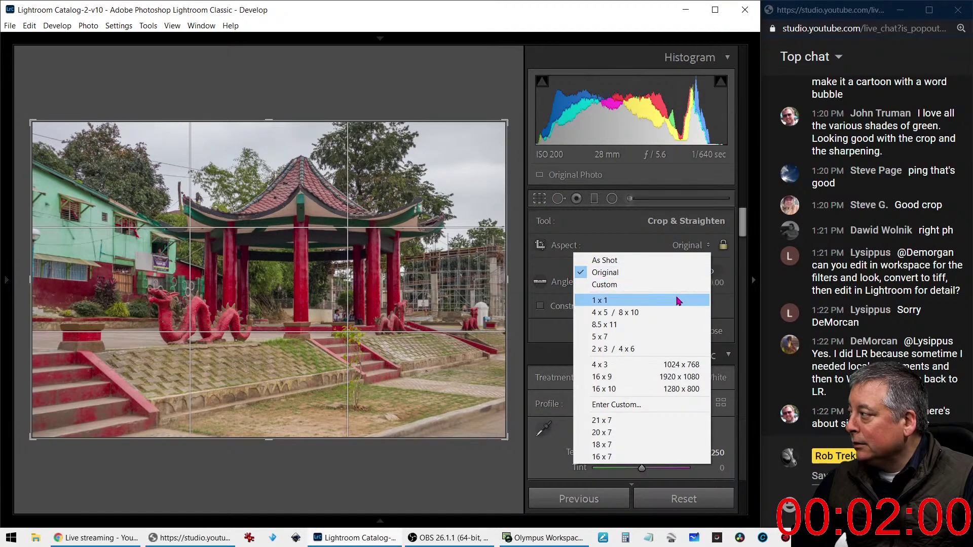
{"action": "left_click", "coordinate": [678, 298]}
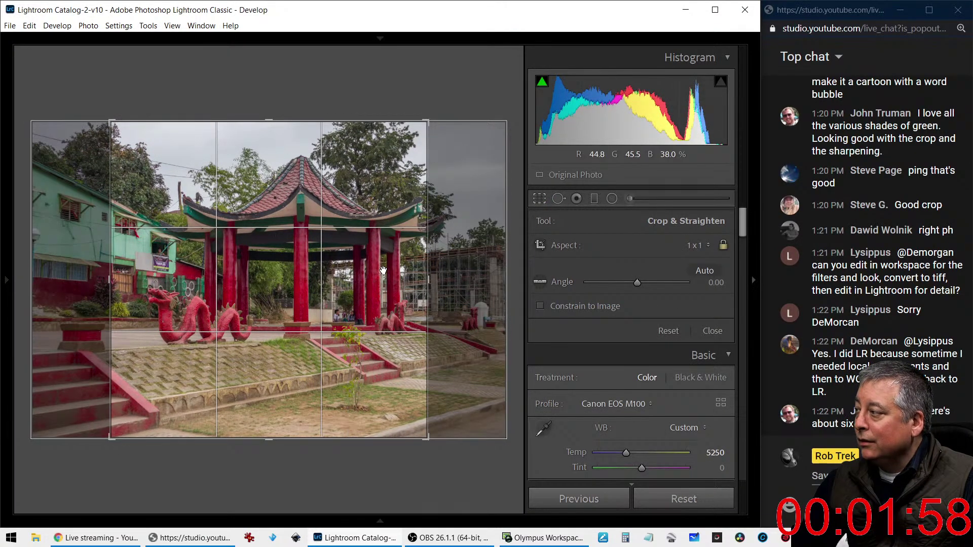
{"action": "left_click_drag", "start_coordinate": [383, 269], "coordinate": [292, 171]}
{"action": "left_click_drag", "start_coordinate": [269, 122], "coordinate": [269, 154]}
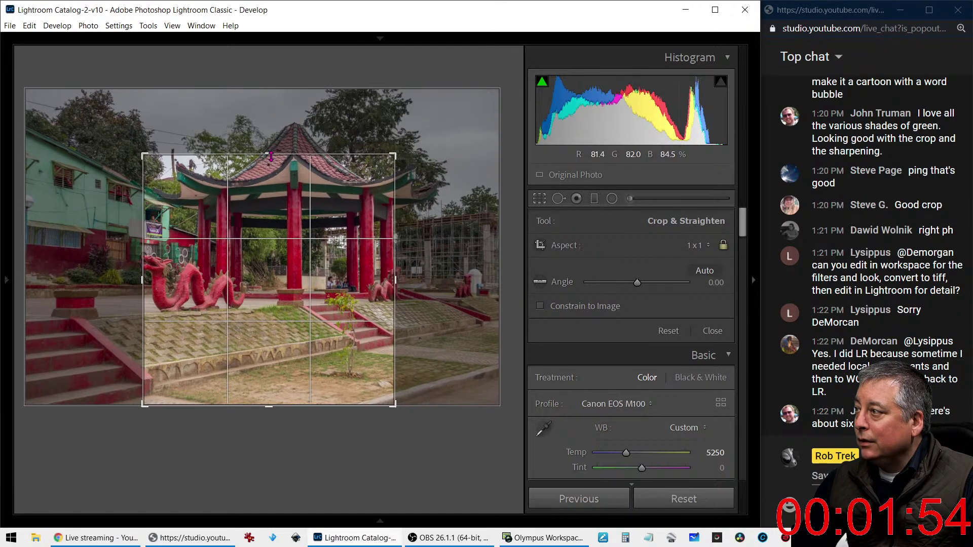
Step: Set the crop aspect to 4 x 5 / 8 x 10 and enlarge and reposition the frame to take in the pavilion roof
{"action": "left_click", "coordinate": [695, 245]}
{"action": "left_click", "coordinate": [654, 310]}
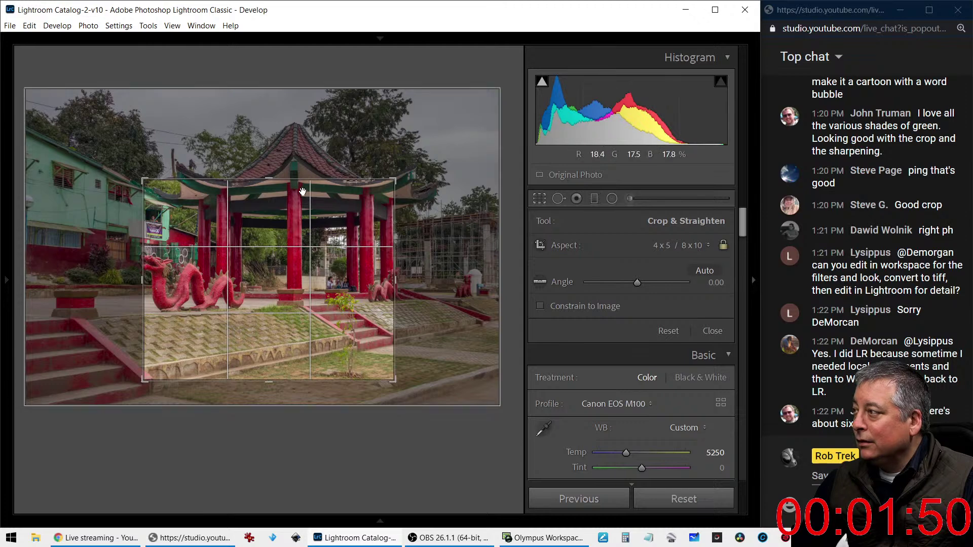
{"action": "left_click_drag", "start_coordinate": [269, 178], "coordinate": [269, 153]}
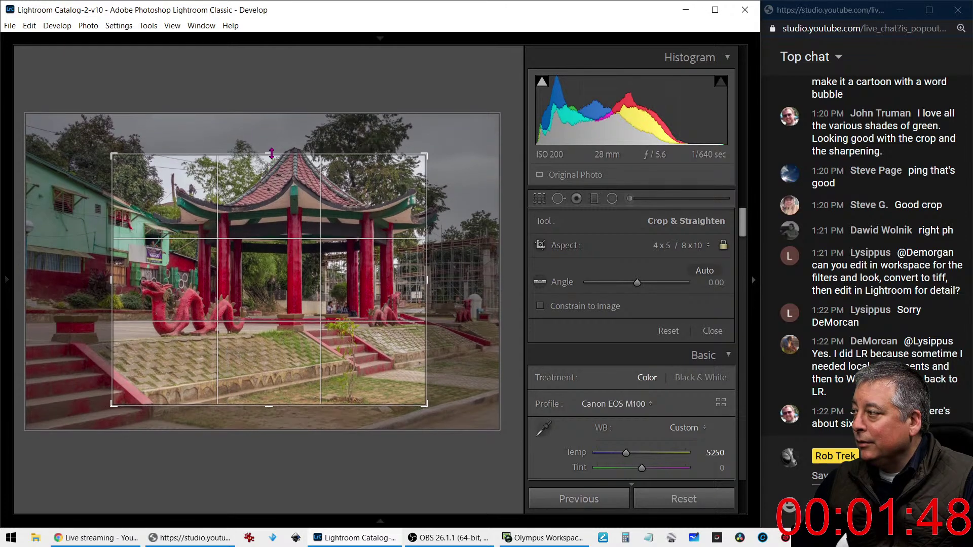
{"action": "left_click_drag", "start_coordinate": [298, 236], "coordinate": [312, 255]}
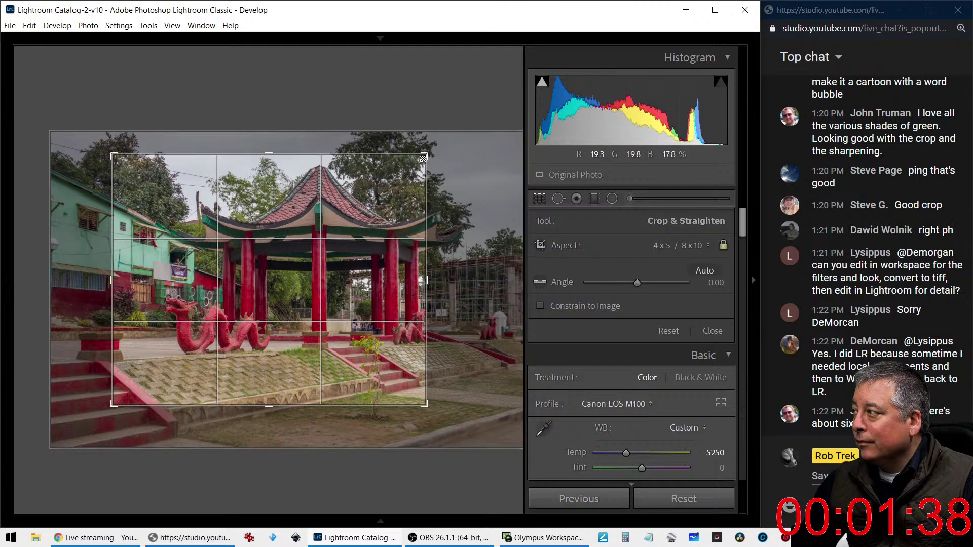
Step: Tighten the crop on the dragon, red pillars and stairs, trimming the outer roof edges and foreground, and apply it
{"action": "left_click_drag", "start_coordinate": [424, 158], "coordinate": [402, 188]}
{"action": "left_click_drag", "start_coordinate": [350, 208], "coordinate": [358, 207]}
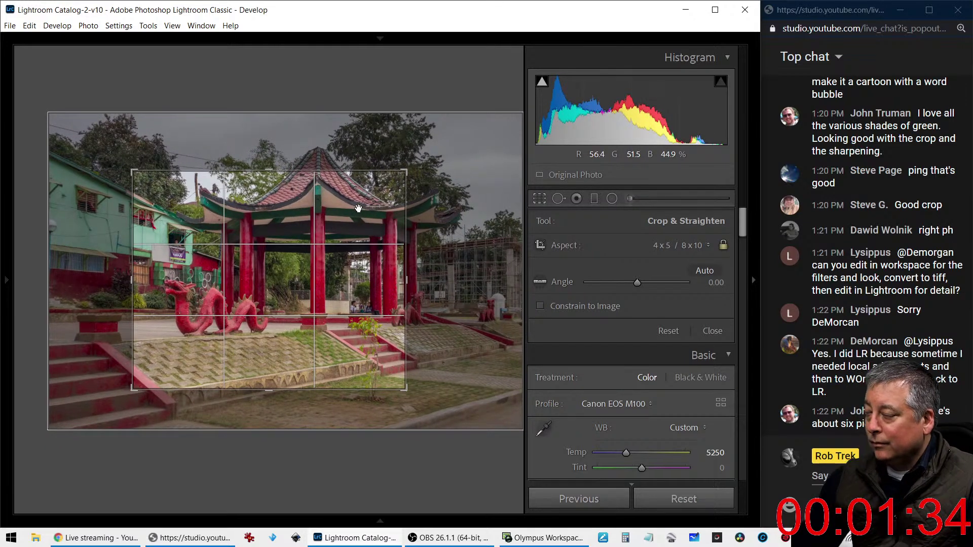
{"action": "key", "text": "r"}
{"action": "key", "text": "r"}
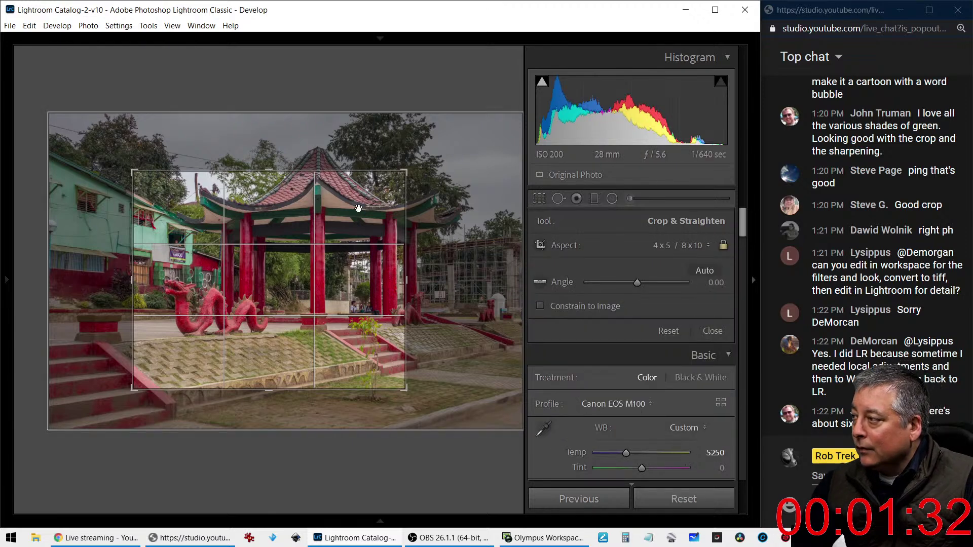
{"action": "left_click_drag", "start_coordinate": [358, 207], "coordinate": [337, 210]}
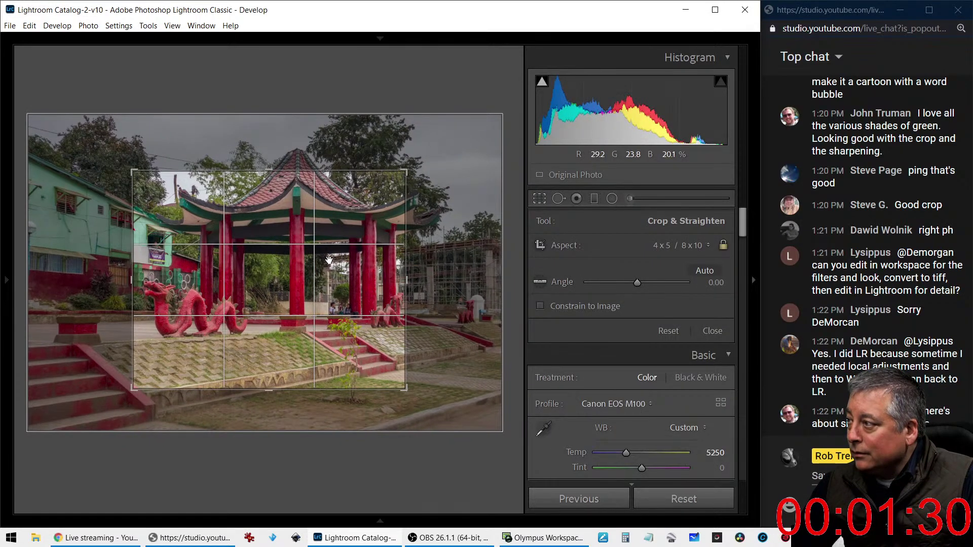
{"action": "left_click_drag", "start_coordinate": [380, 337], "coordinate": [384, 379]}
{"action": "key", "text": "Return"}
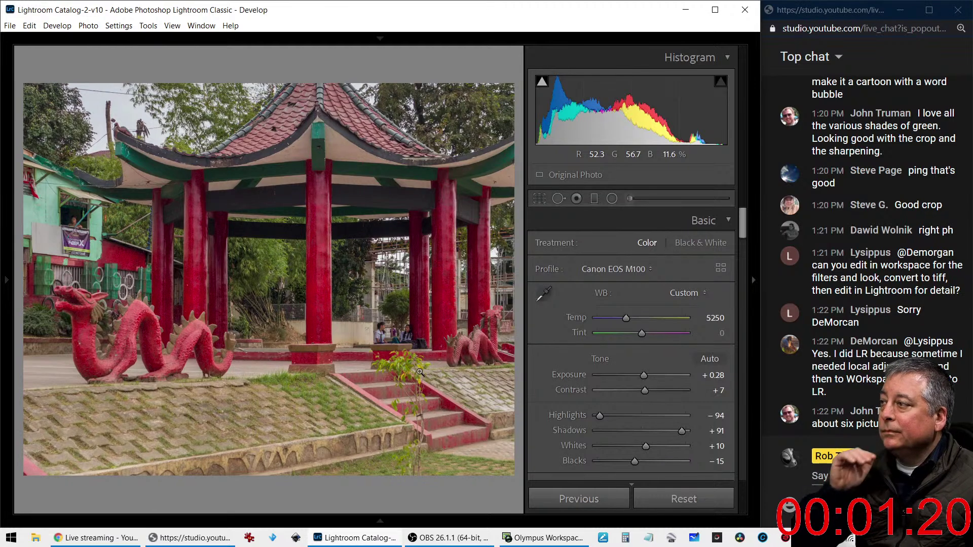
Step: Enlarge and reposition the 4 x 5 / 8 x 10 crop to take in the whole pavilion roof with sky above it, and apply it
{"action": "key", "text": "r"}
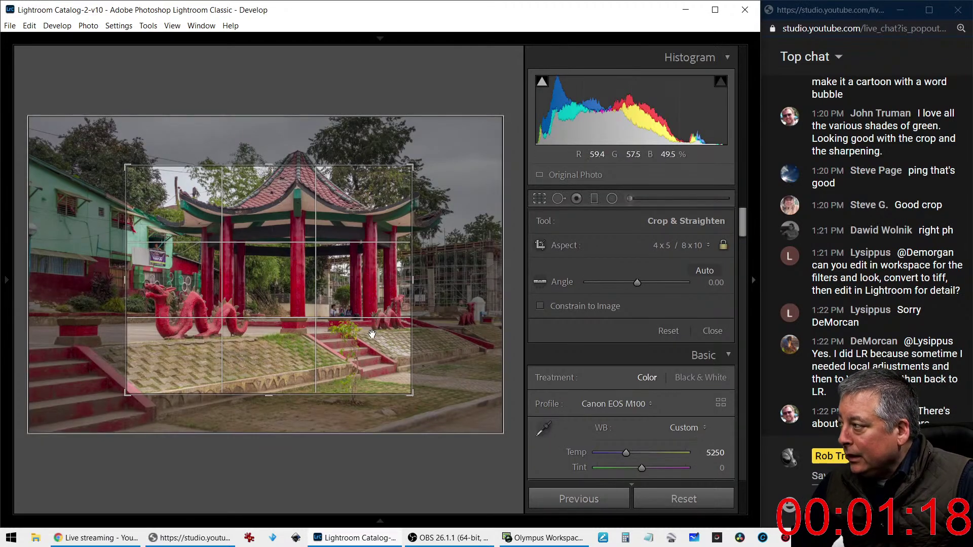
{"action": "left_click_drag", "start_coordinate": [372, 335], "coordinate": [365, 335]}
{"action": "left_click_drag", "start_coordinate": [125, 166], "coordinate": [125, 166]}
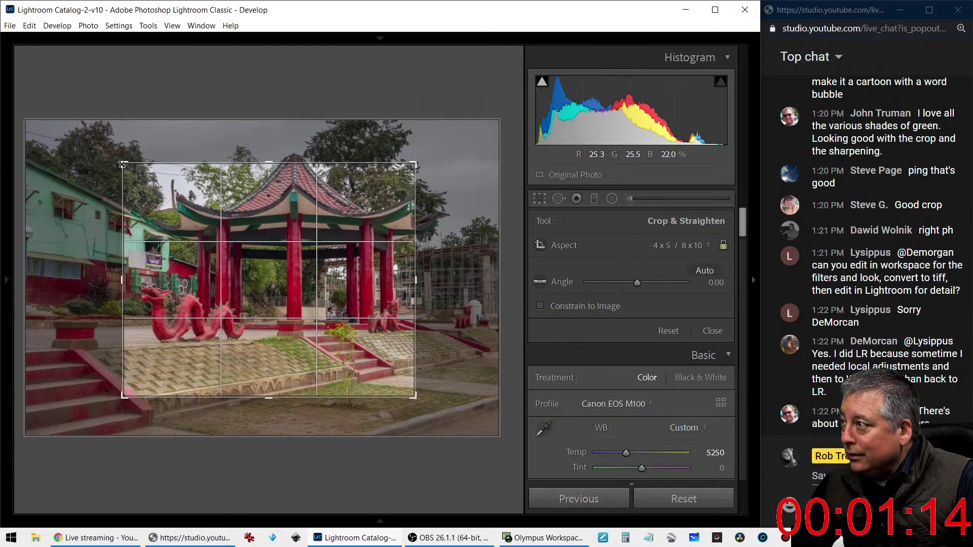
{"action": "key", "text": "Return"}
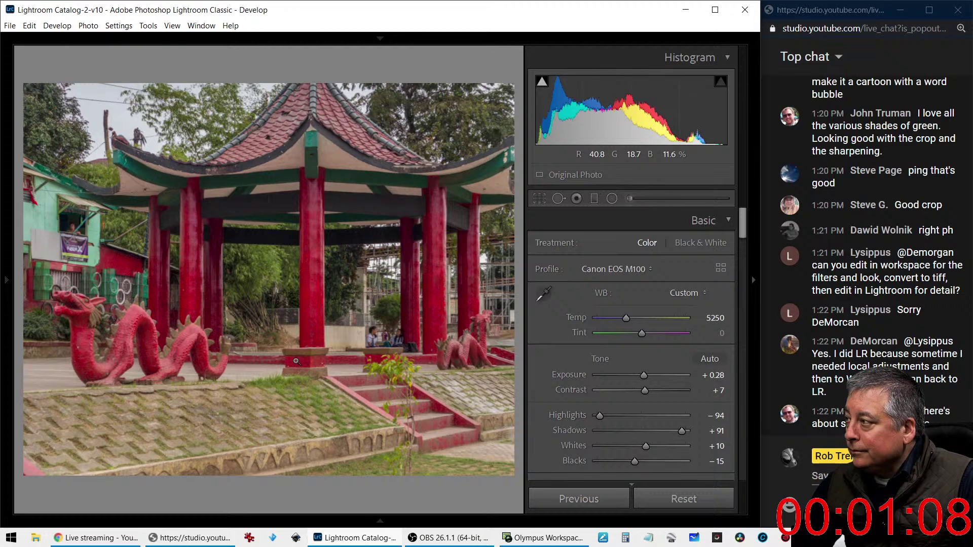
{"action": "key", "text": "r"}
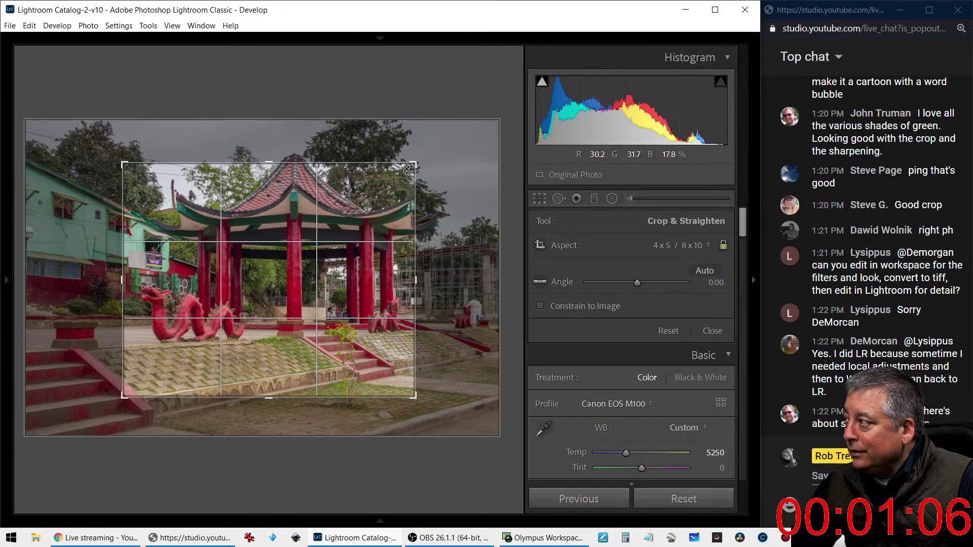
{"action": "left_click_drag", "start_coordinate": [414, 166], "coordinate": [432, 149]}
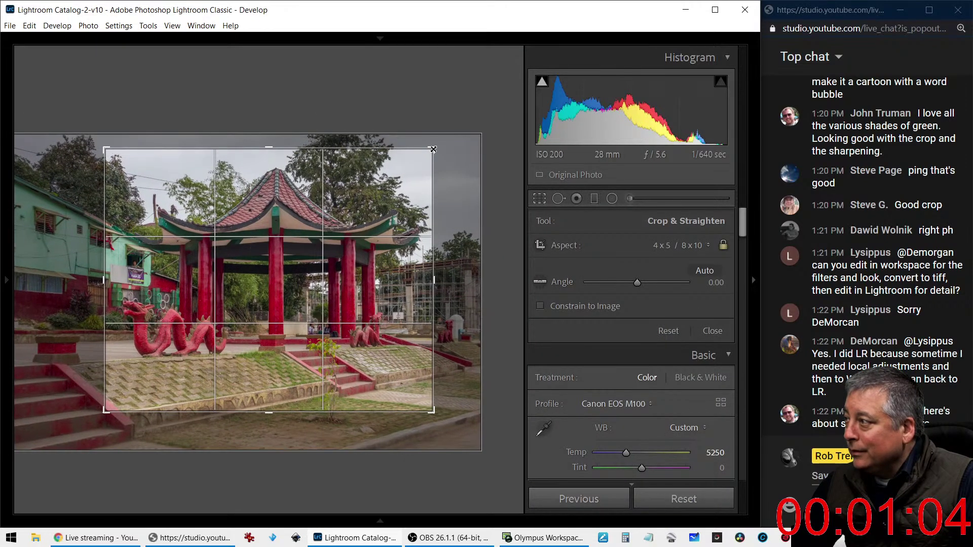
{"action": "left_click_drag", "start_coordinate": [326, 270], "coordinate": [331, 272]}
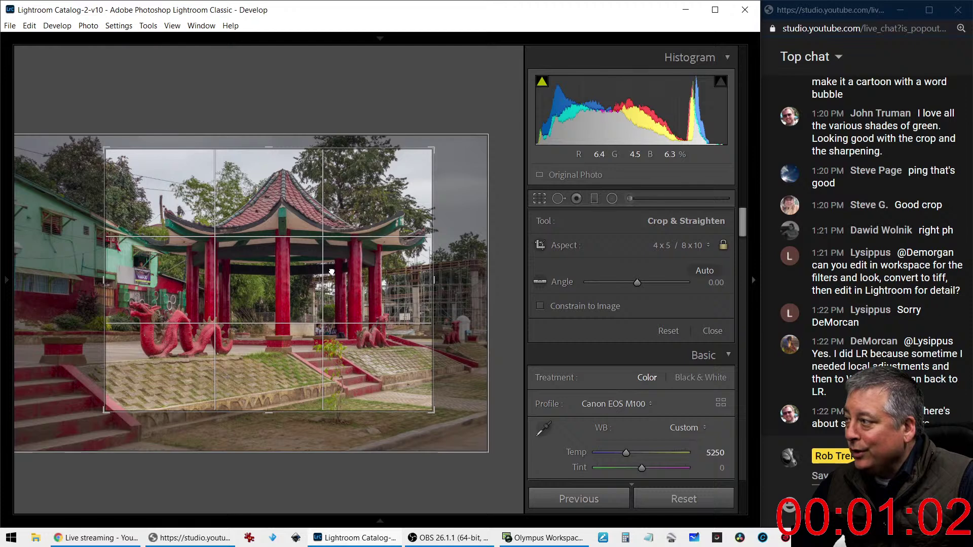
{"action": "key", "text": "Return"}
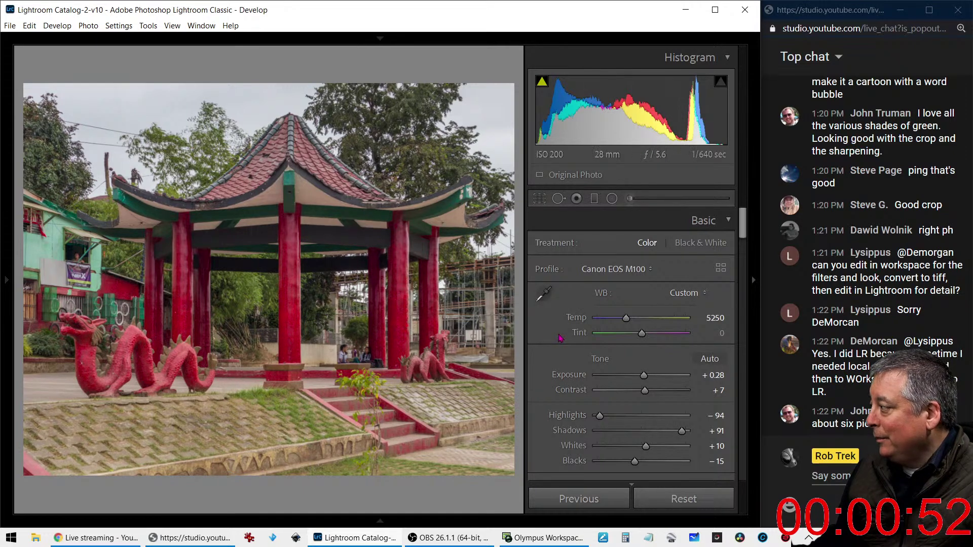
{"action": "scroll", "coordinate": [564, 338], "scroll_direction": "down", "scroll_amount": 2}
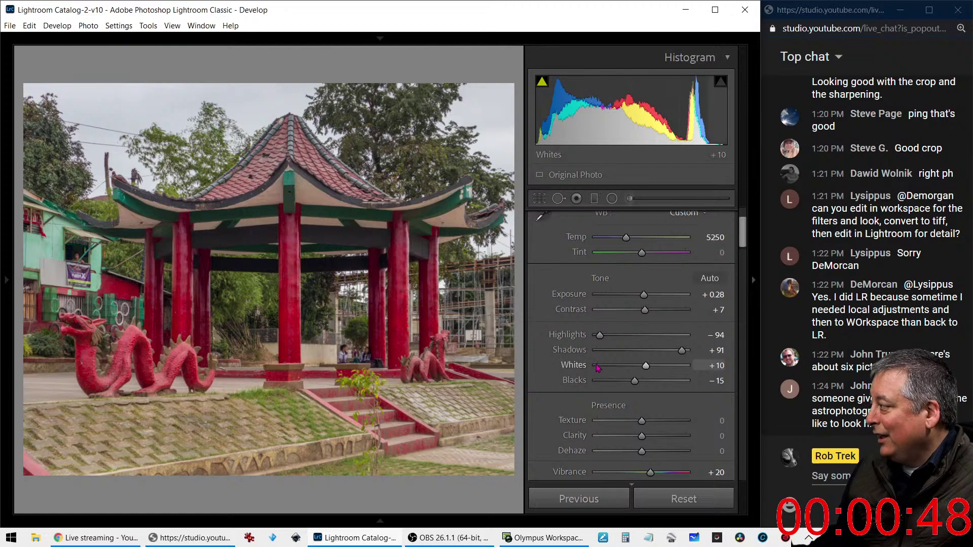
{"action": "scroll", "coordinate": [607, 367], "scroll_direction": "down", "scroll_amount": 6}
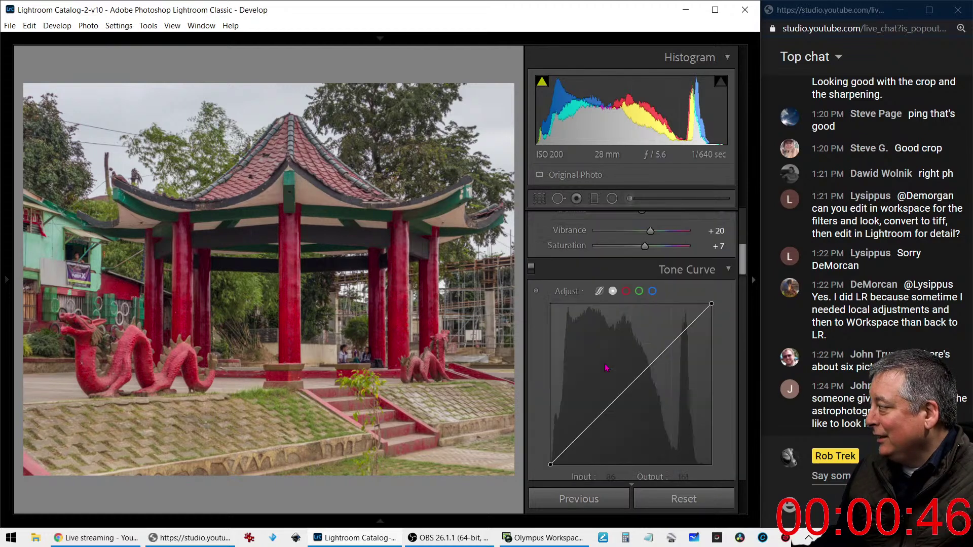
{"action": "scroll", "coordinate": [603, 363], "scroll_direction": "down", "scroll_amount": 10}
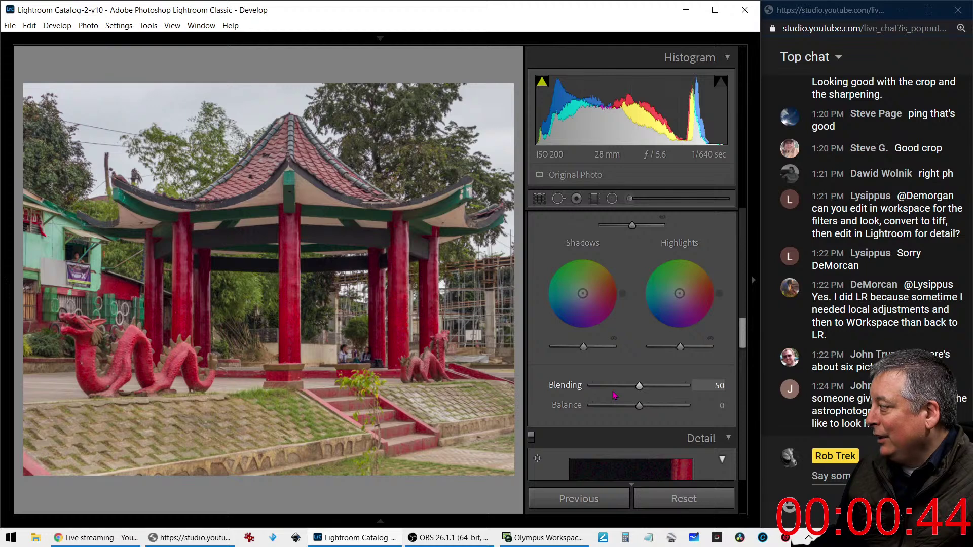
{"action": "scroll", "coordinate": [613, 397], "scroll_direction": "down", "scroll_amount": 3}
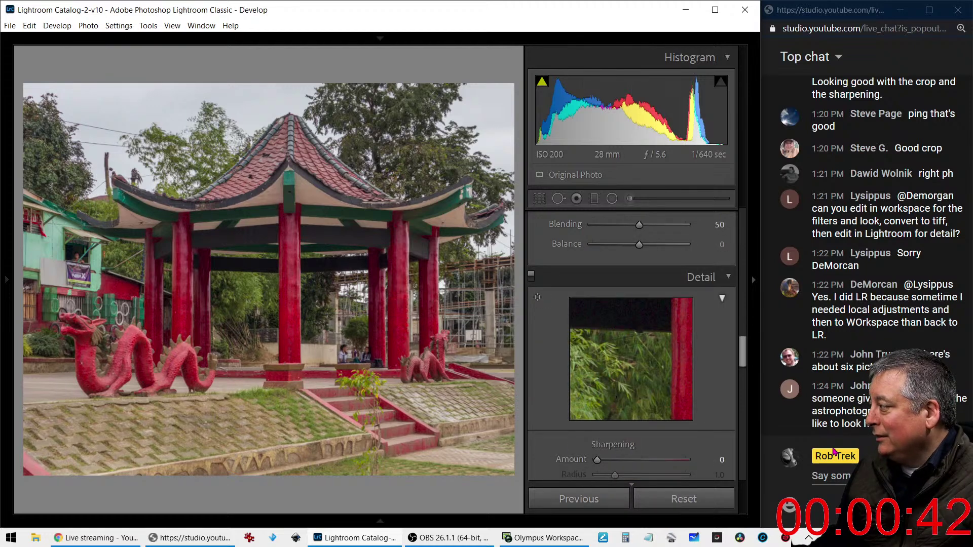
Step: Send the message "Narrowband channel" in the YouTube live chat
{"action": "left_click", "coordinate": [826, 476]}
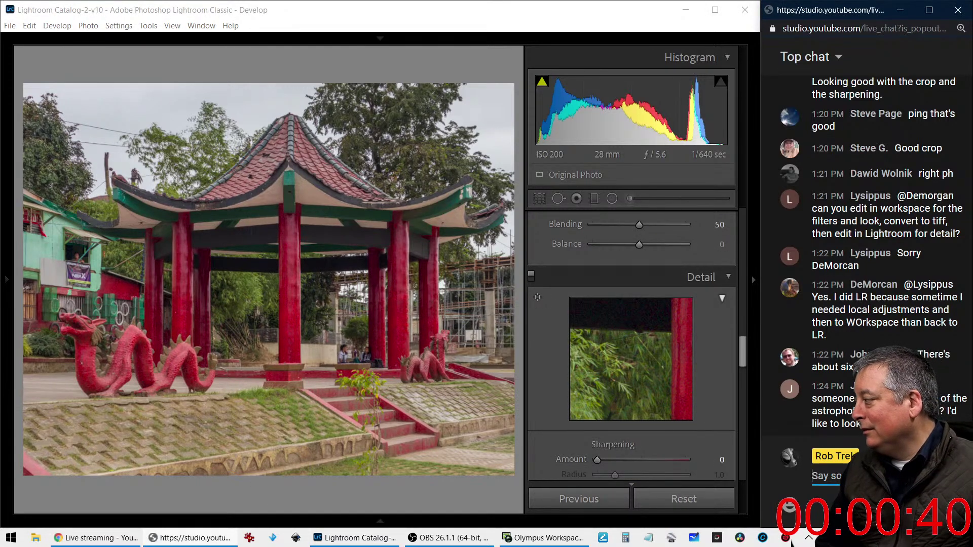
{"action": "type", "text": "Narrow"}
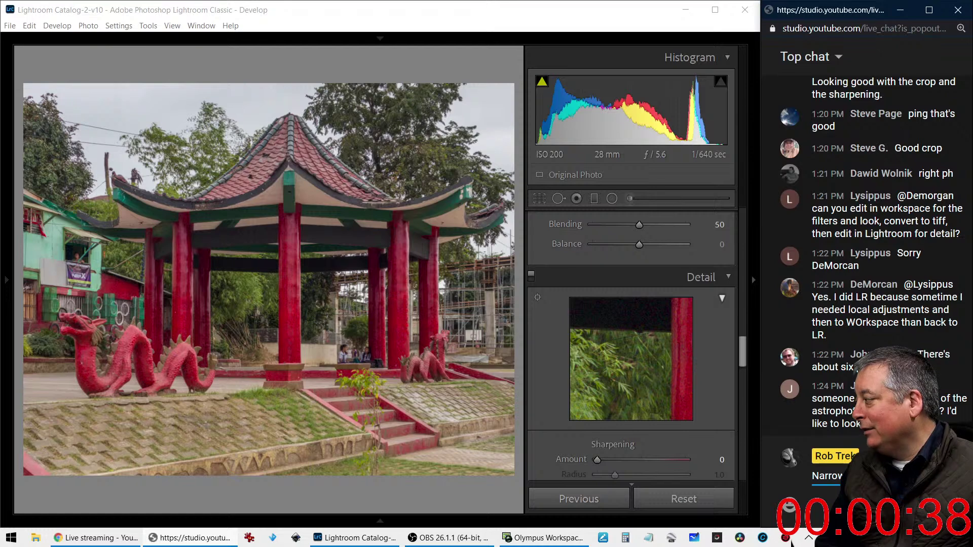
{"action": "key", "text": "Return"}
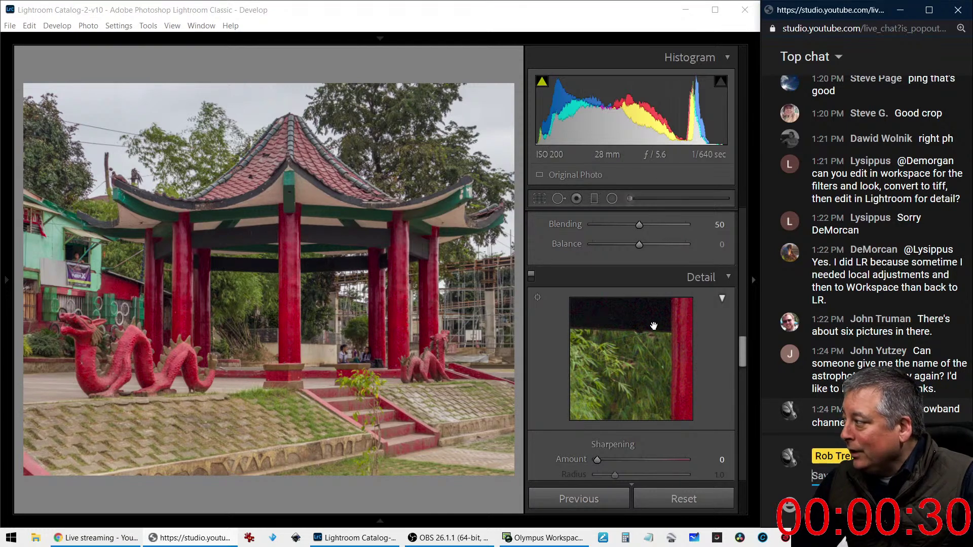
Step: Switch back to Lightroom Classic and preview the pavilion photo in black and white, returning it to color
{"action": "scroll", "coordinate": [654, 327], "scroll_direction": "down", "scroll_amount": 5}
{"action": "scroll", "coordinate": [665, 340], "scroll_direction": "down", "scroll_amount": 8}
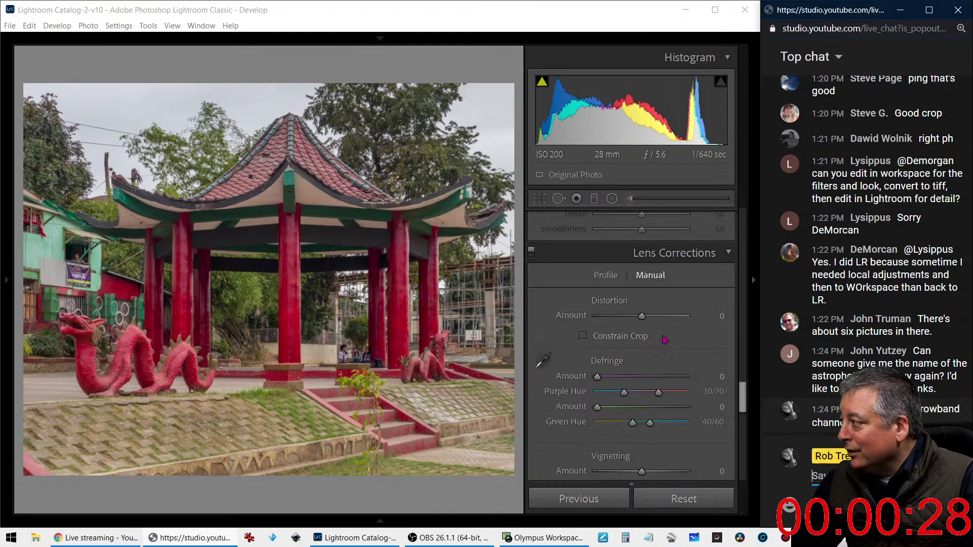
{"action": "scroll", "coordinate": [664, 340], "scroll_direction": "down", "scroll_amount": 1}
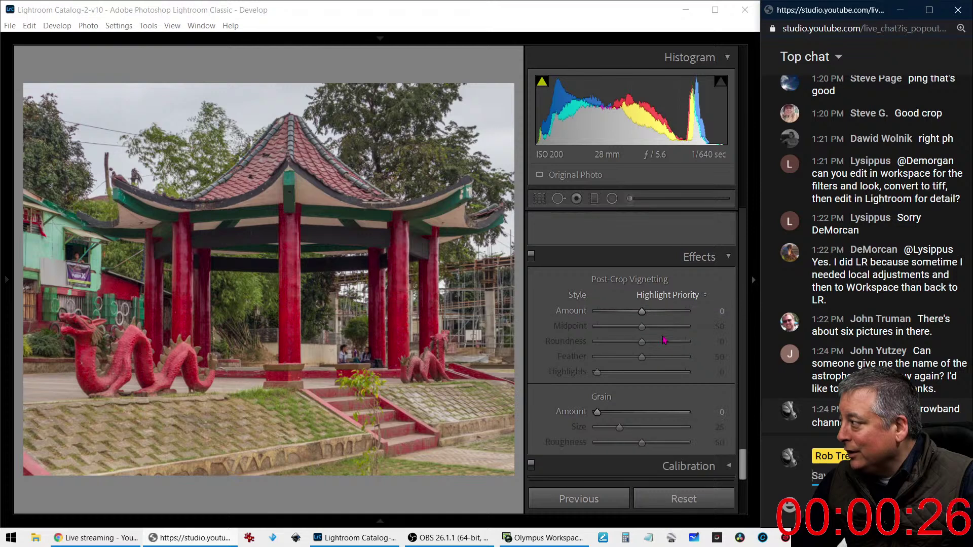
{"action": "scroll", "coordinate": [665, 339], "scroll_direction": "up", "scroll_amount": 7}
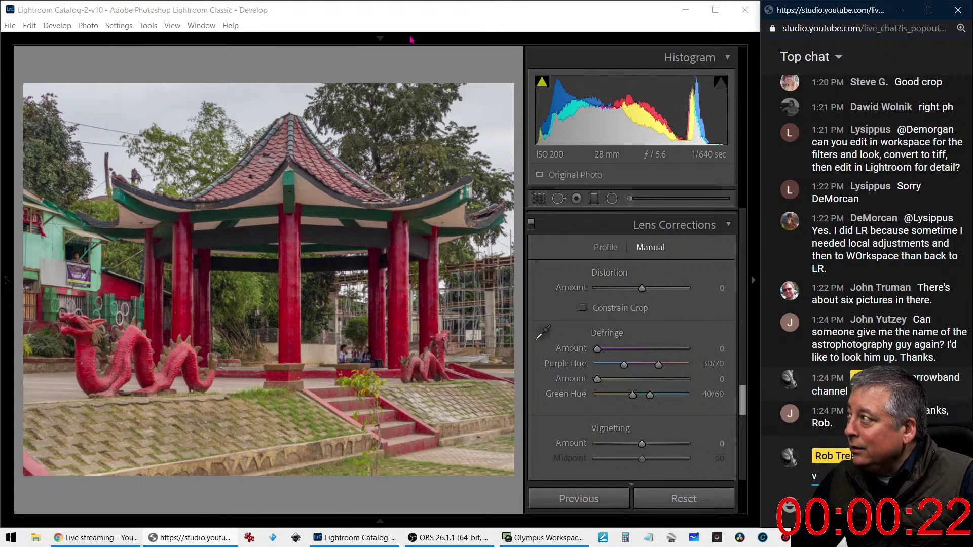
{"action": "left_click", "coordinate": [404, 67]}
{"action": "key", "text": "v"}
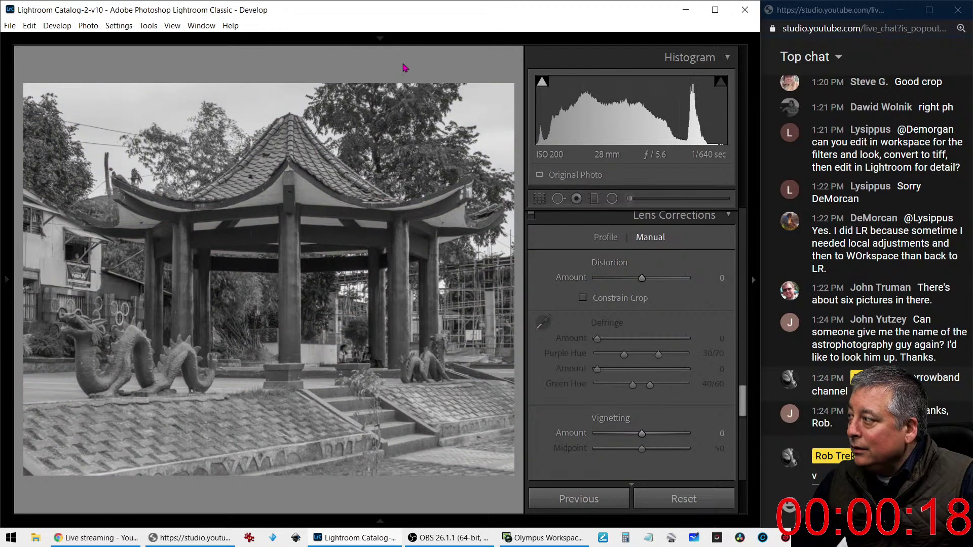
{"action": "key", "text": "v"}
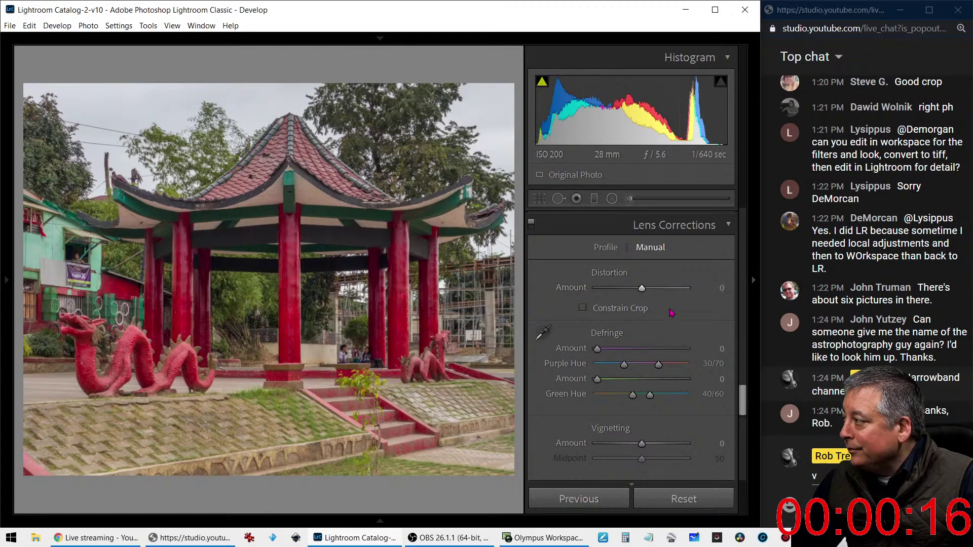
Step: Set the photo's color noise reduction to 16 and its luminance noise reduction to 9
{"action": "scroll", "coordinate": [672, 313], "scroll_direction": "down", "scroll_amount": 3}
{"action": "scroll", "coordinate": [675, 328], "scroll_direction": "down", "scroll_amount": 6}
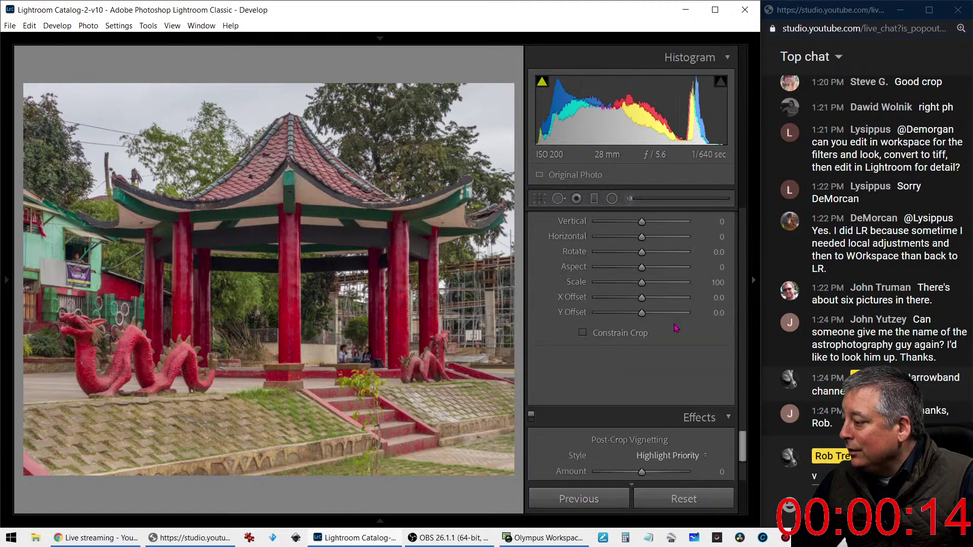
{"action": "scroll", "coordinate": [666, 325], "scroll_direction": "up", "scroll_amount": 8}
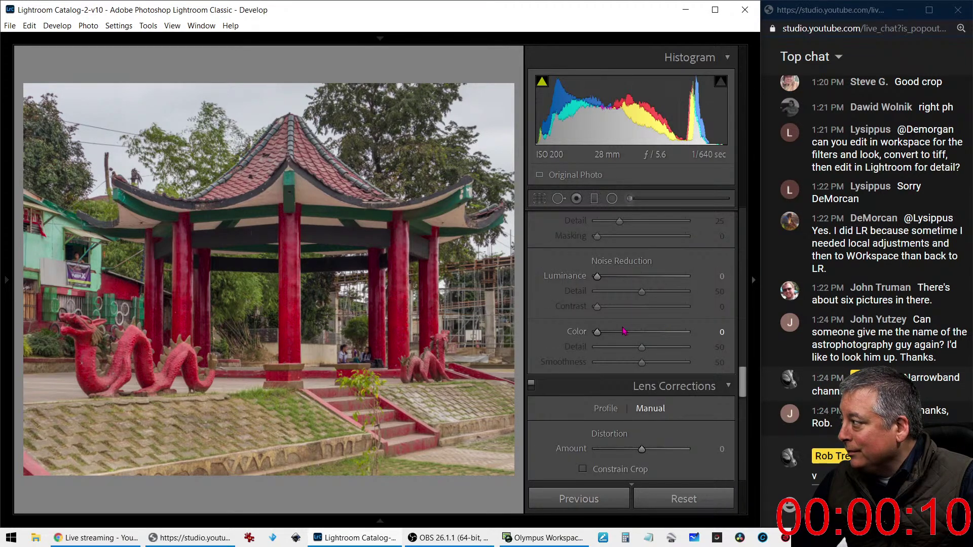
{"action": "left_click_drag", "start_coordinate": [598, 333], "coordinate": [607, 335]}
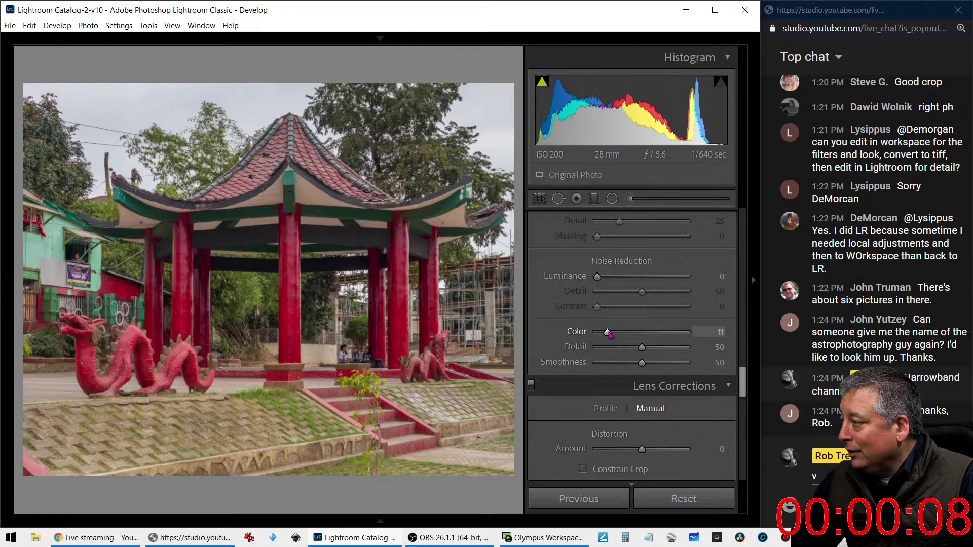
{"action": "left_click_drag", "start_coordinate": [597, 276], "coordinate": [599, 278]}
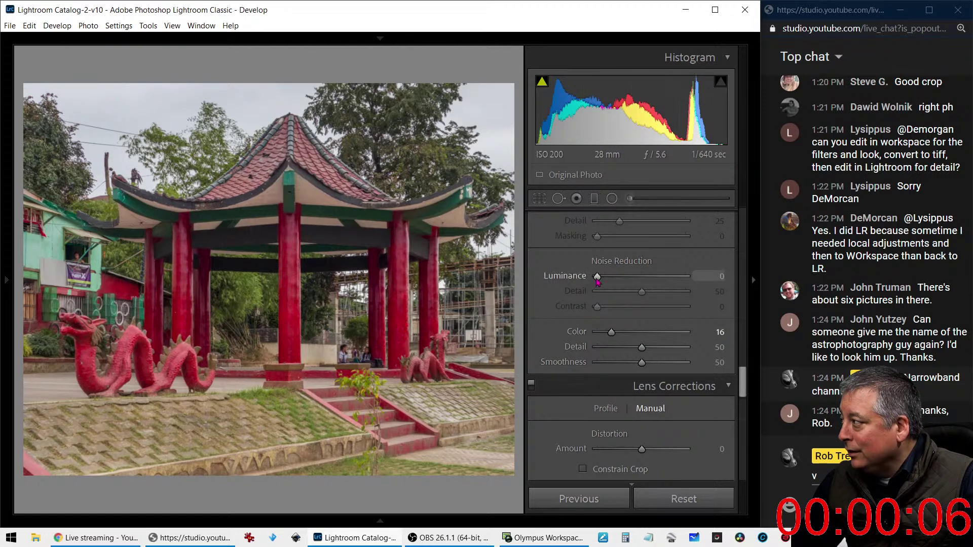
Step: Sharpen the photo with an amount of 97, radius 1.7, detail 11 and masking 86
{"action": "scroll", "coordinate": [608, 281], "scroll_direction": "up", "scroll_amount": 3}
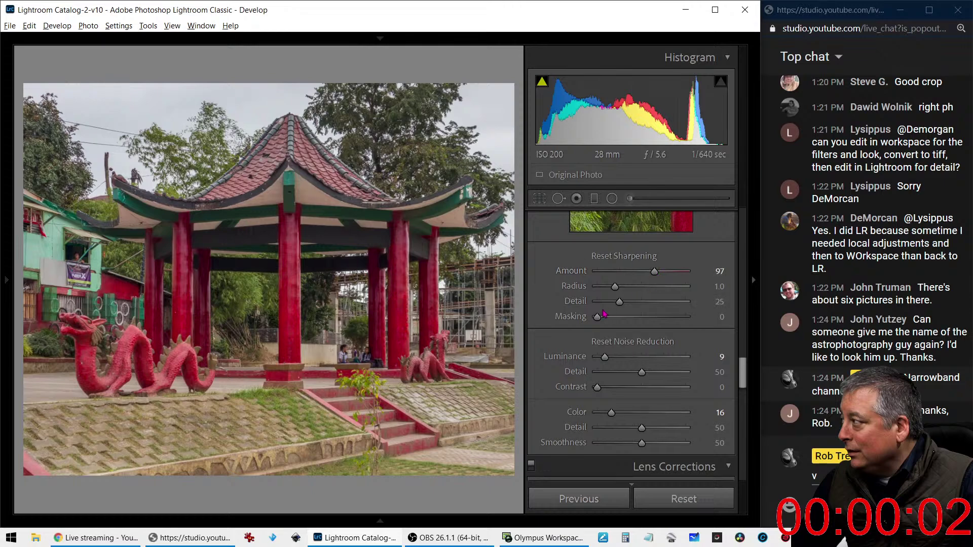
{"action": "left_click_drag", "start_coordinate": [597, 317], "coordinate": [676, 323]}
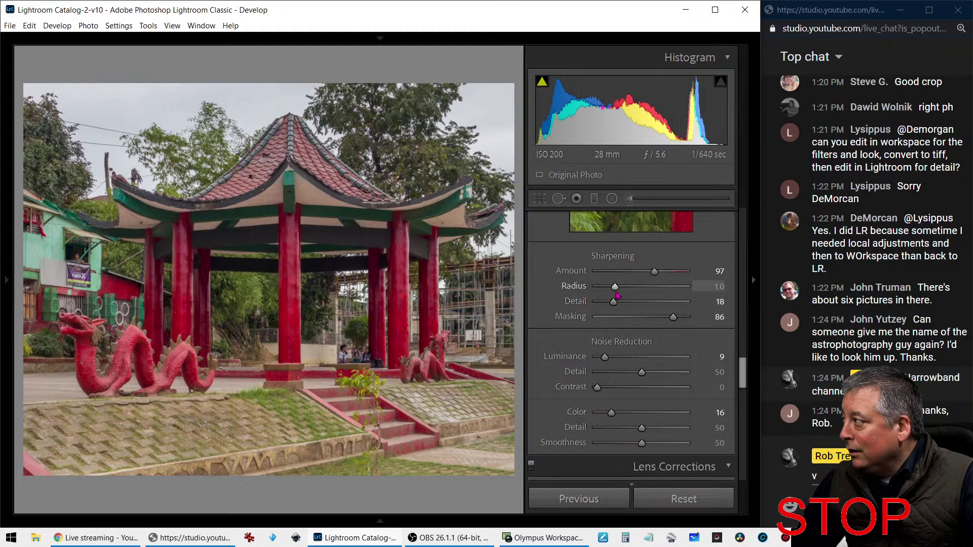
{"action": "left_click_drag", "start_coordinate": [614, 302], "coordinate": [615, 290]}
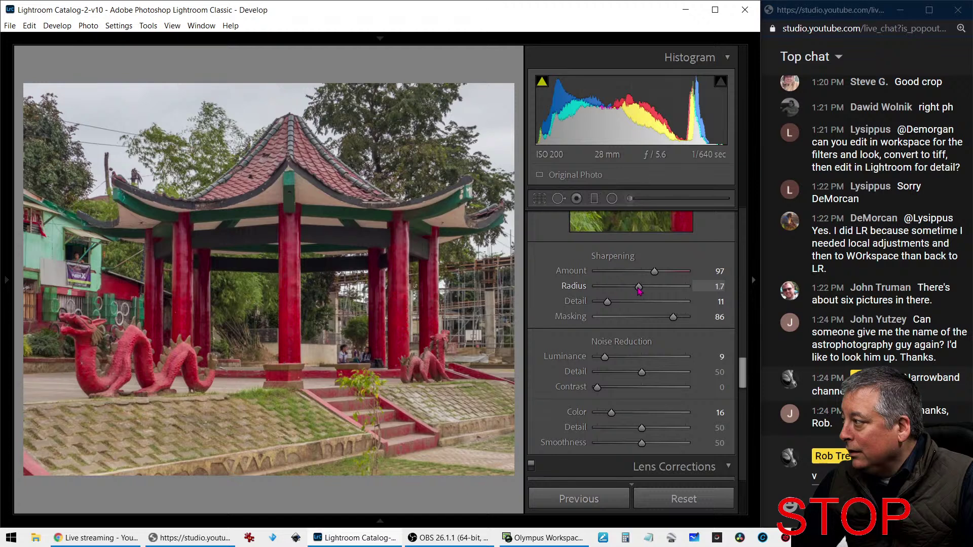
Step: Try warmer white balance temperatures of 5750 and 5500 on the pavilion photo
{"action": "scroll", "coordinate": [548, 302], "scroll_direction": "up", "scroll_amount": 5}
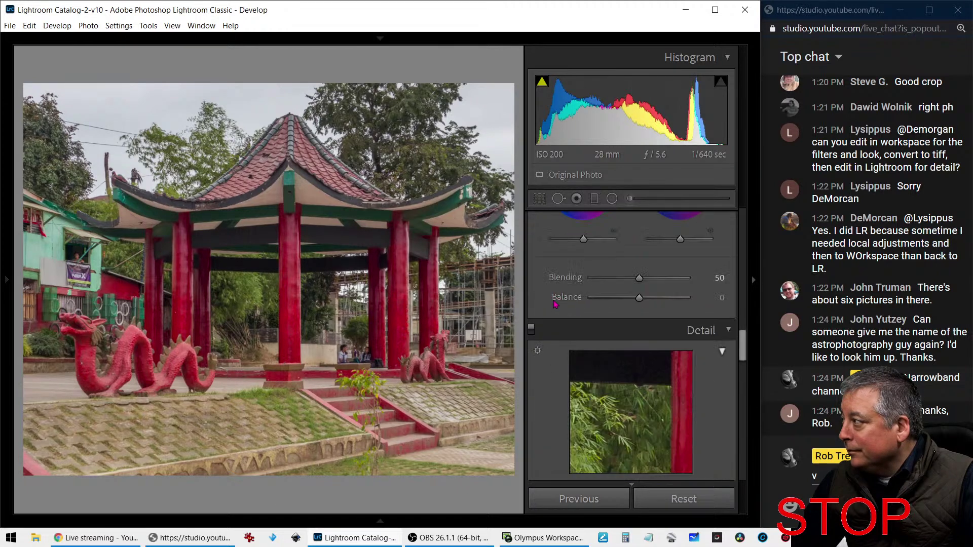
{"action": "scroll", "coordinate": [575, 318], "scroll_direction": "up", "scroll_amount": 2}
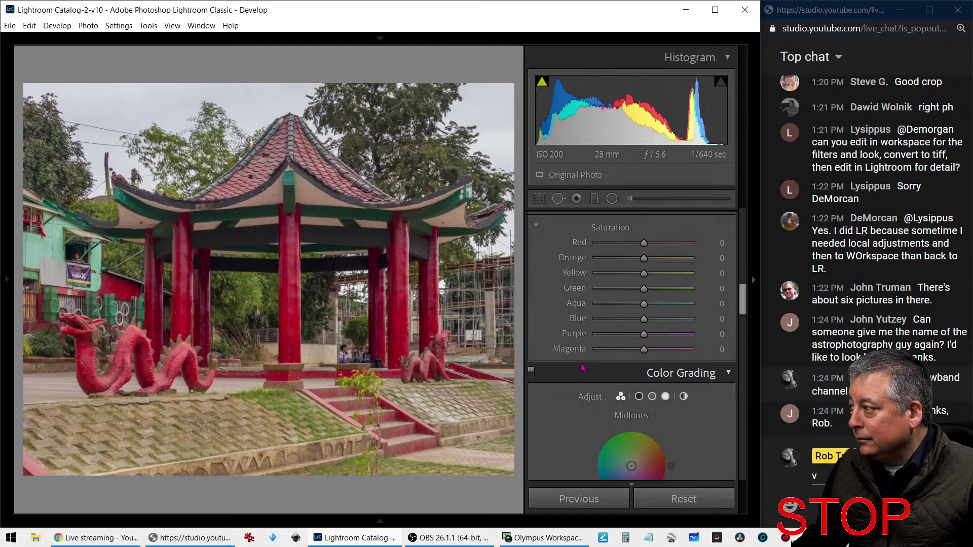
{"action": "scroll", "coordinate": [583, 367], "scroll_direction": "up", "scroll_amount": 10}
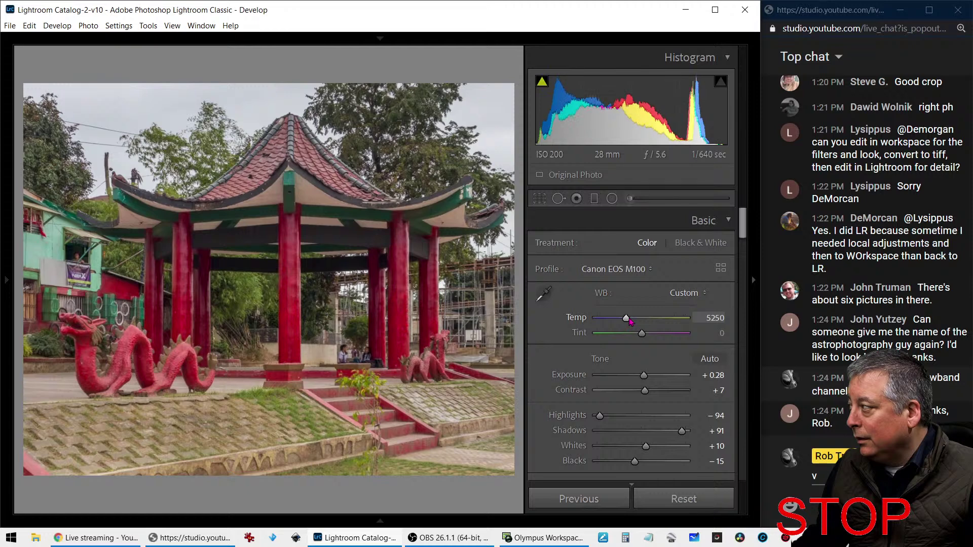
{"action": "scroll", "coordinate": [630, 321], "scroll_direction": "up", "scroll_amount": 5}
{"action": "scroll", "coordinate": [631, 321], "scroll_direction": "up", "scroll_amount": 5}
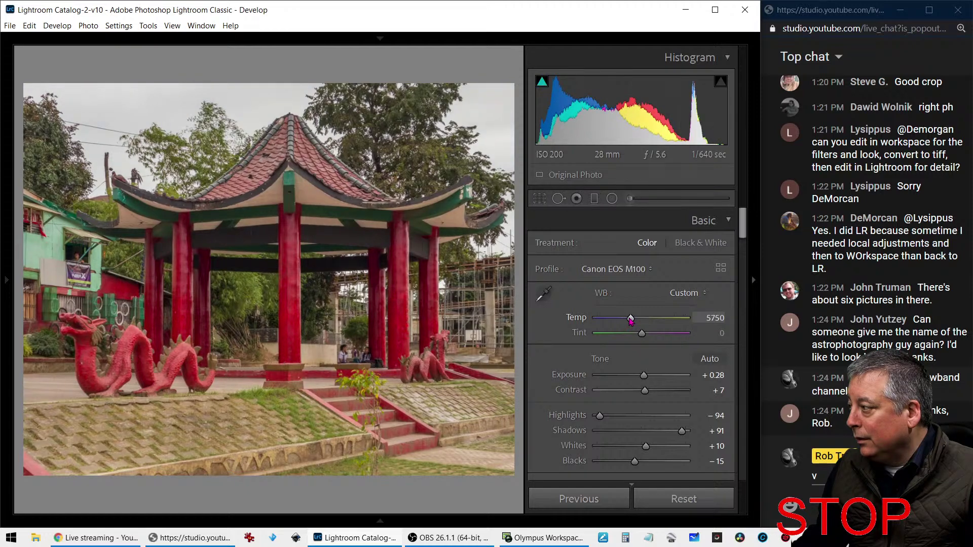
{"action": "scroll", "coordinate": [631, 322], "scroll_direction": "down", "scroll_amount": 5}
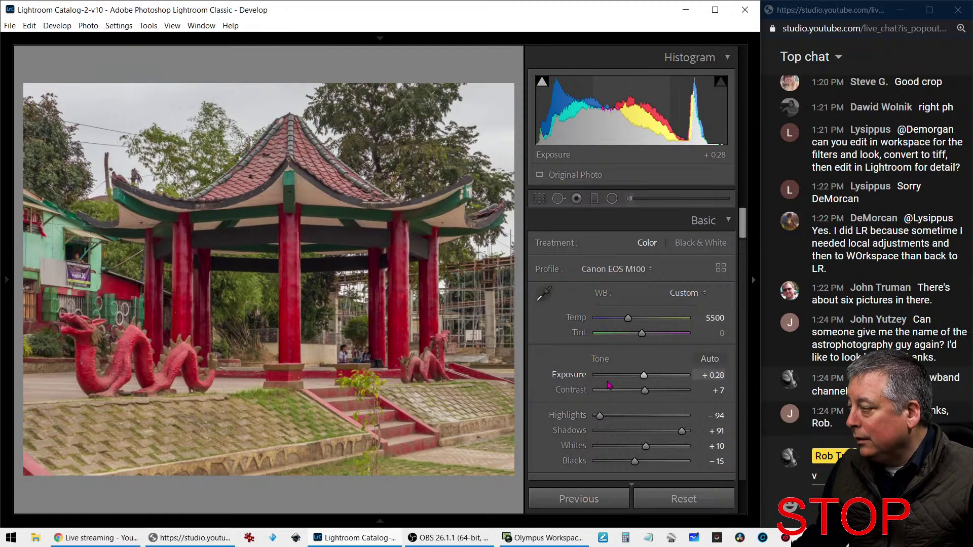
Step: Try the As Shot and Auto white balance presets, and set a custom temperature of 5250
{"action": "left_click", "coordinate": [681, 293]}
{"action": "left_click", "coordinate": [664, 308]}
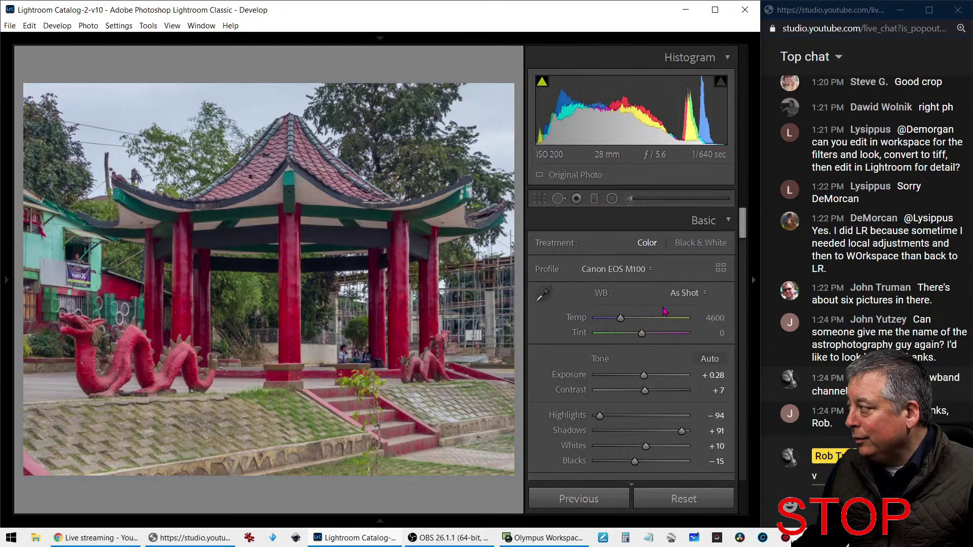
{"action": "left_click", "coordinate": [684, 293]}
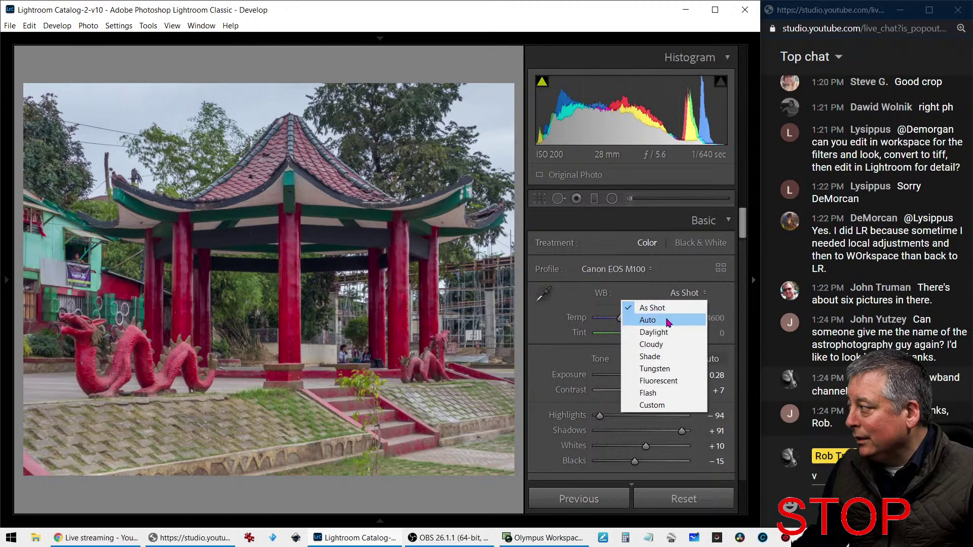
{"action": "left_click", "coordinate": [668, 320]}
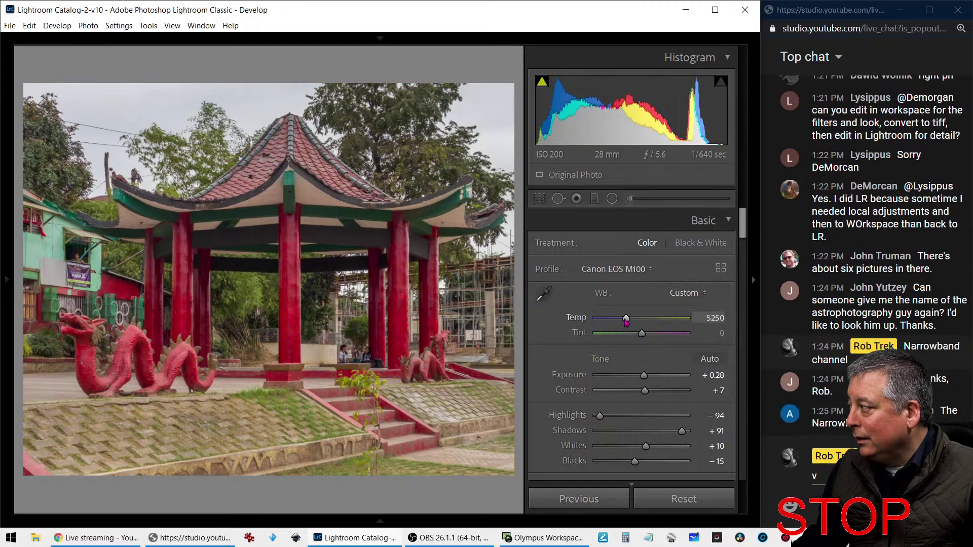
{"action": "left_click_drag", "start_coordinate": [627, 322], "coordinate": [624, 322]}
{"action": "scroll", "coordinate": [674, 349], "scroll_direction": "down", "scroll_amount": 2}
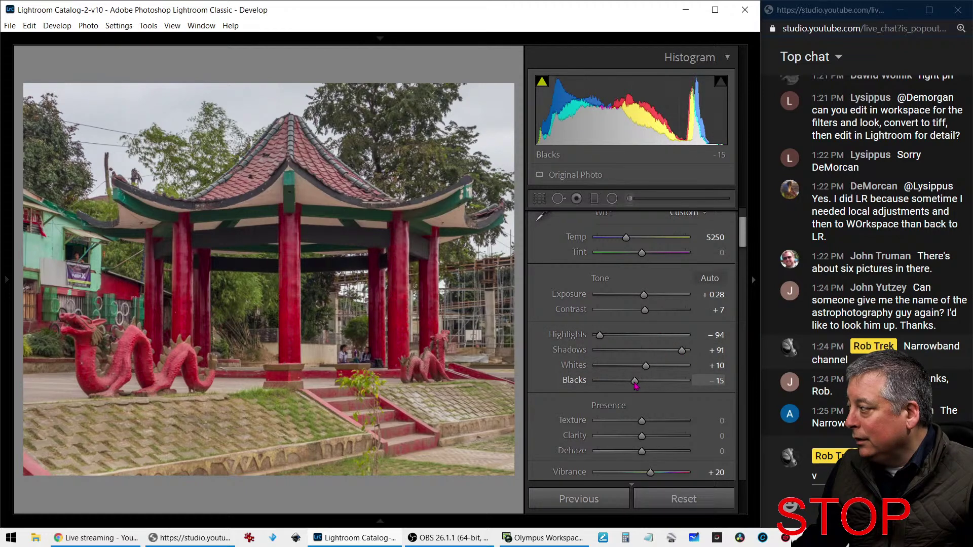
Step: Set the pavilion photo's Blacks to -25 and check the tones briefly in black and white
{"action": "left_click_drag", "start_coordinate": [636, 386], "coordinate": [632, 386]}
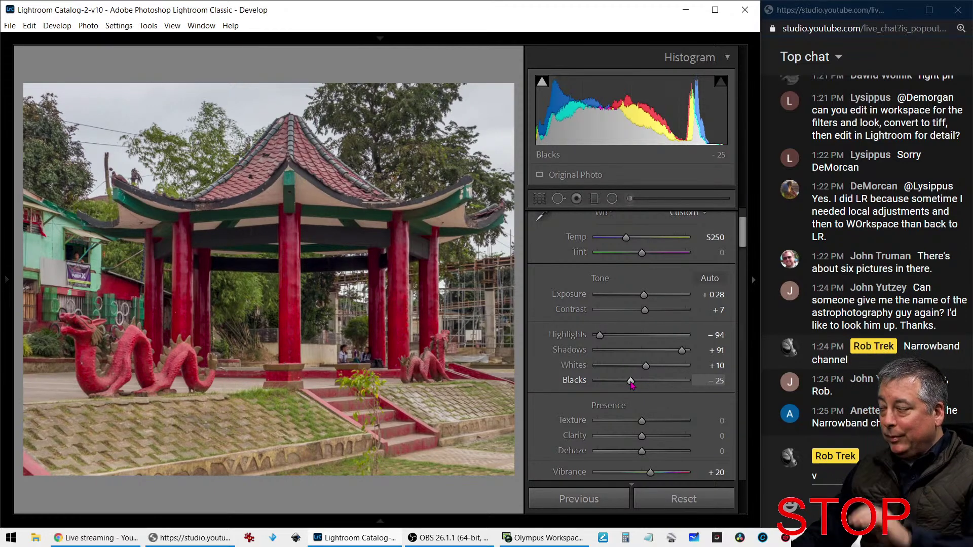
{"action": "key", "text": "v"}
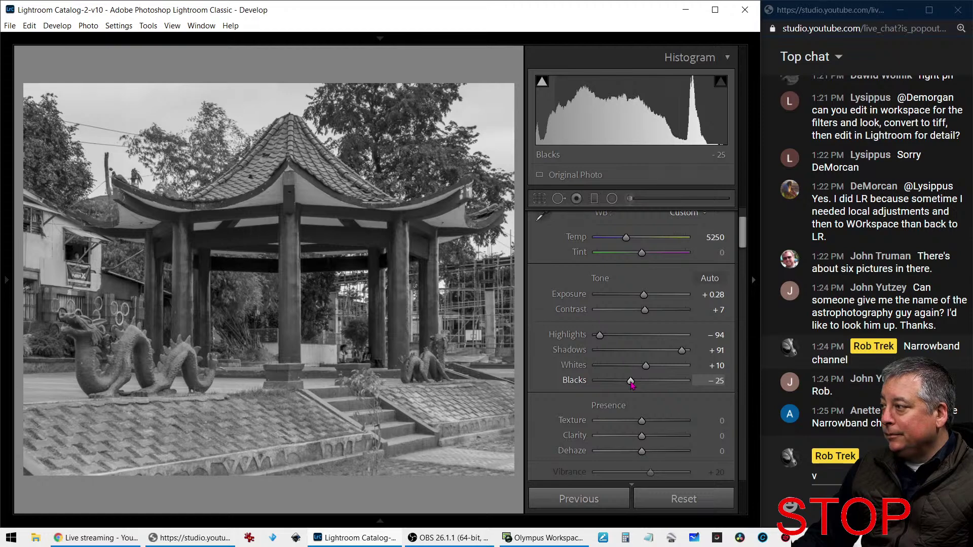
{"action": "key", "text": "v"}
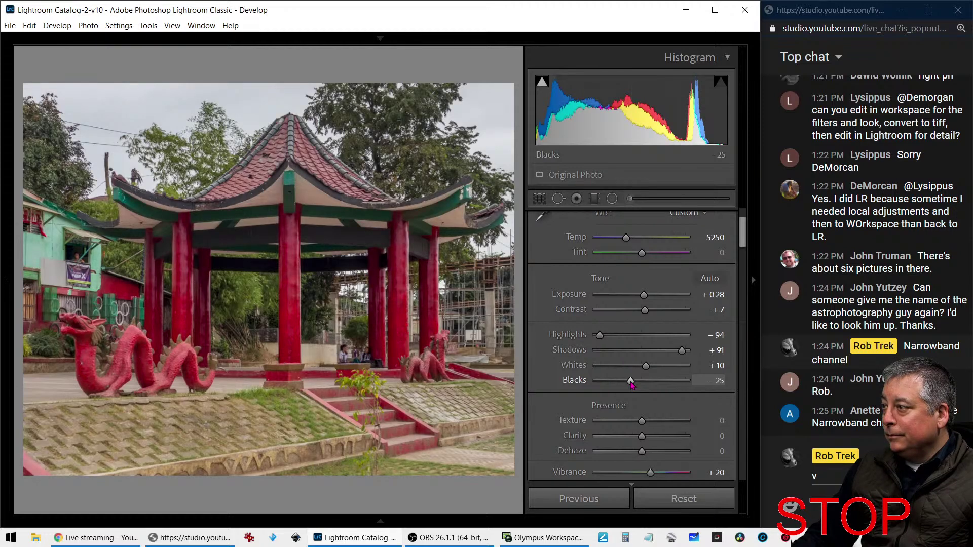
Step: Set the pavilion photo's Saturation to +67 and its Vibrance to -41
{"action": "scroll", "coordinate": [634, 387], "scroll_direction": "down", "scroll_amount": 3}
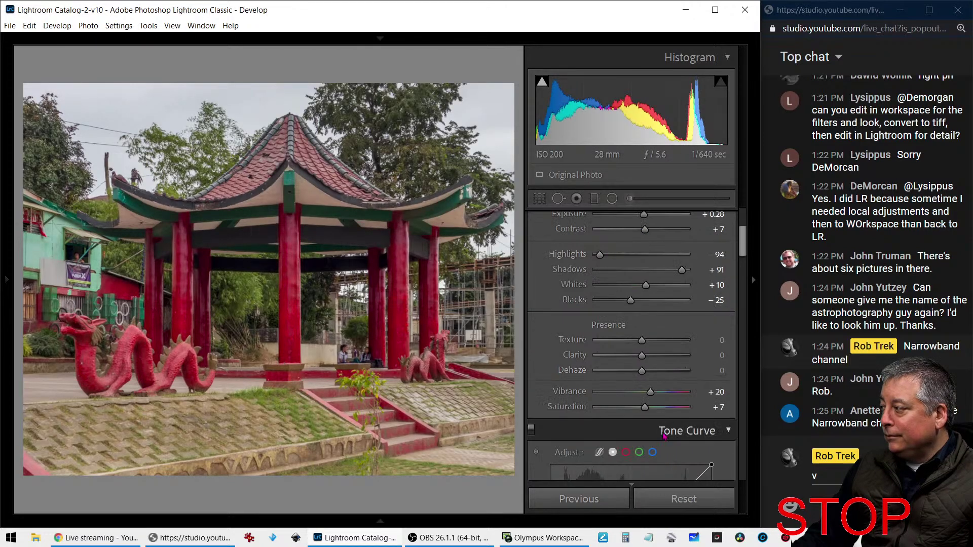
{"action": "left_click_drag", "start_coordinate": [651, 394], "coordinate": [671, 408]}
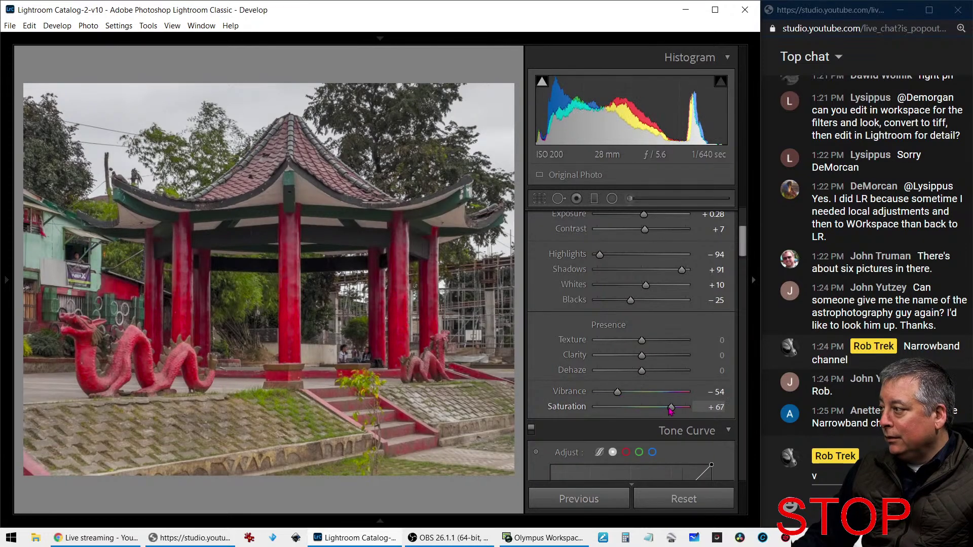
{"action": "left_click_drag", "start_coordinate": [615, 397], "coordinate": [626, 397]}
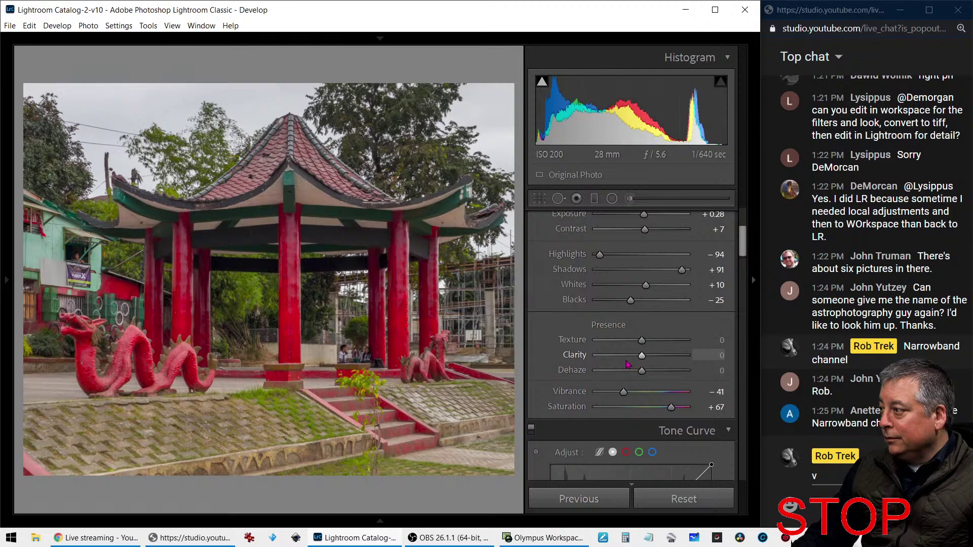
Step: Set Texture to +12, Clarity to +7 and Dehaze to +14, checking the result briefly in black and white
{"action": "scroll", "coordinate": [627, 364], "scroll_direction": "up", "scroll_amount": 3}
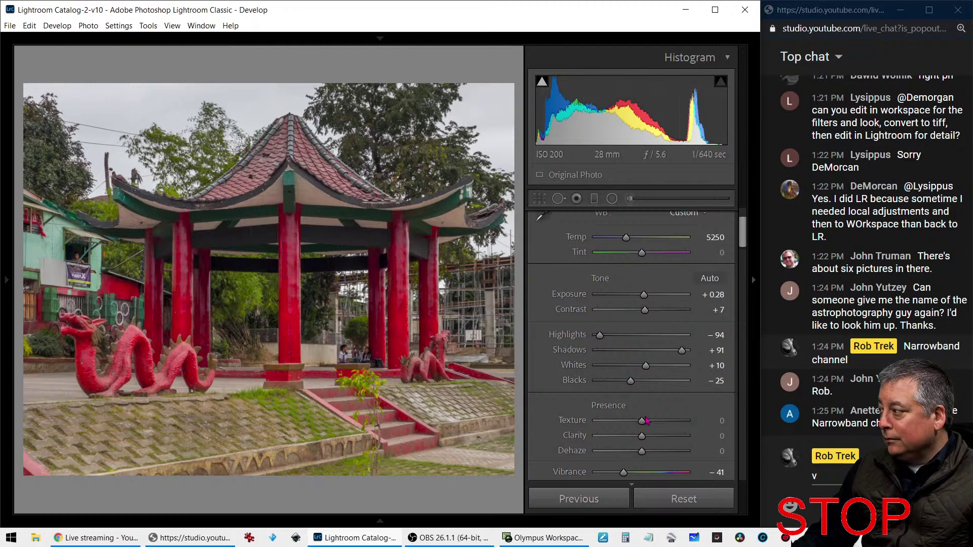
{"action": "left_click_drag", "start_coordinate": [642, 425], "coordinate": [648, 457]}
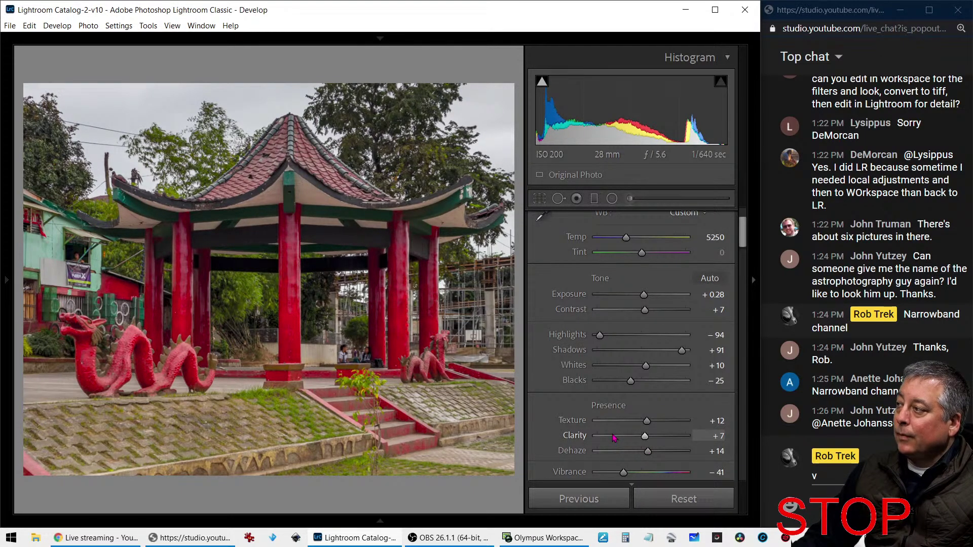
{"action": "key", "text": "v"}
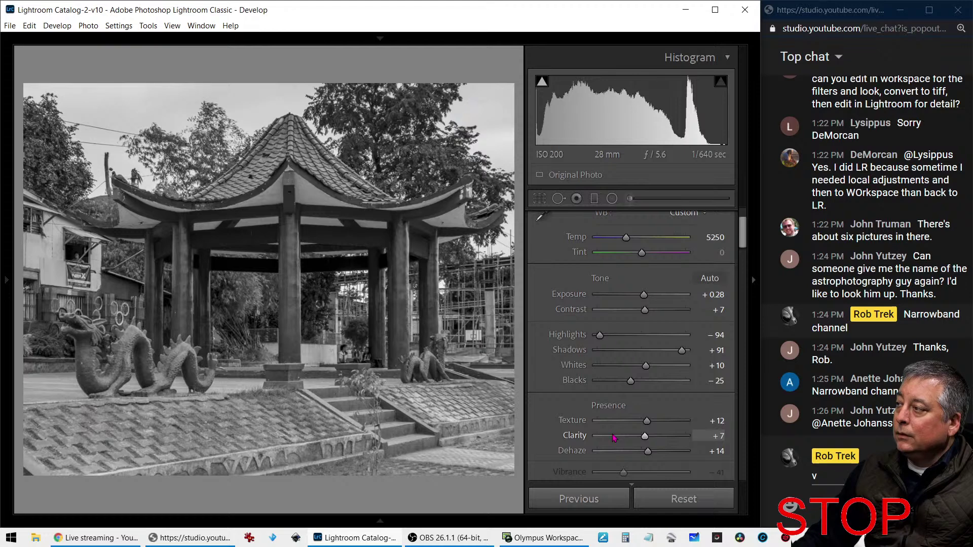
{"action": "key", "text": "v"}
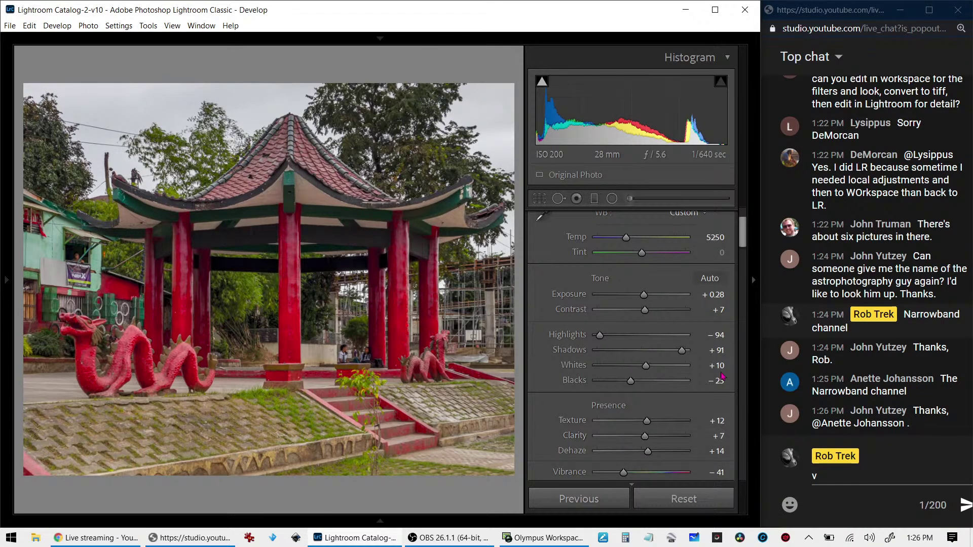
Step: Create a virtual copy of the pavilion photo, reset its adjustments, and compare it side by side with the edited version
{"action": "right_click", "coordinate": [396, 59]}
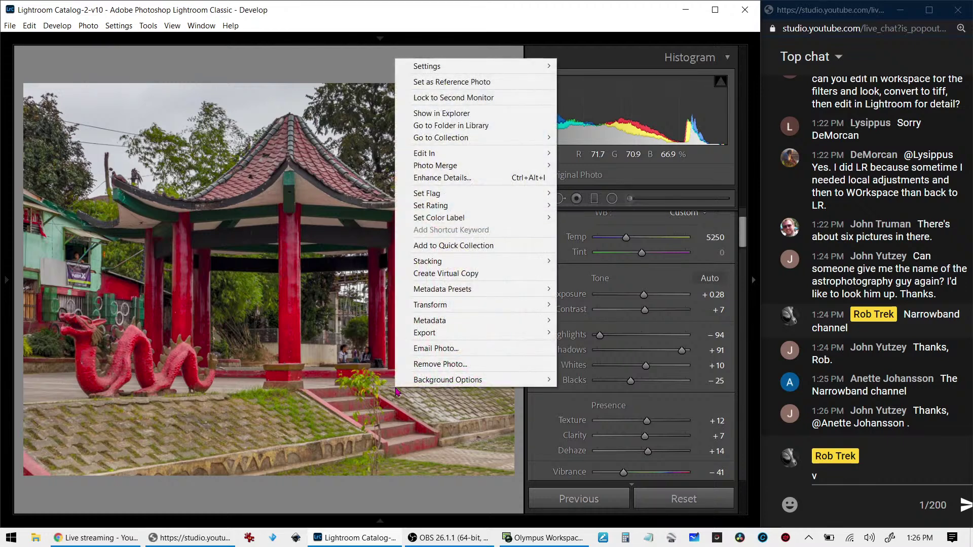
{"action": "mouse_move", "coordinate": [425, 336]}
{"action": "left_click", "coordinate": [441, 273]}
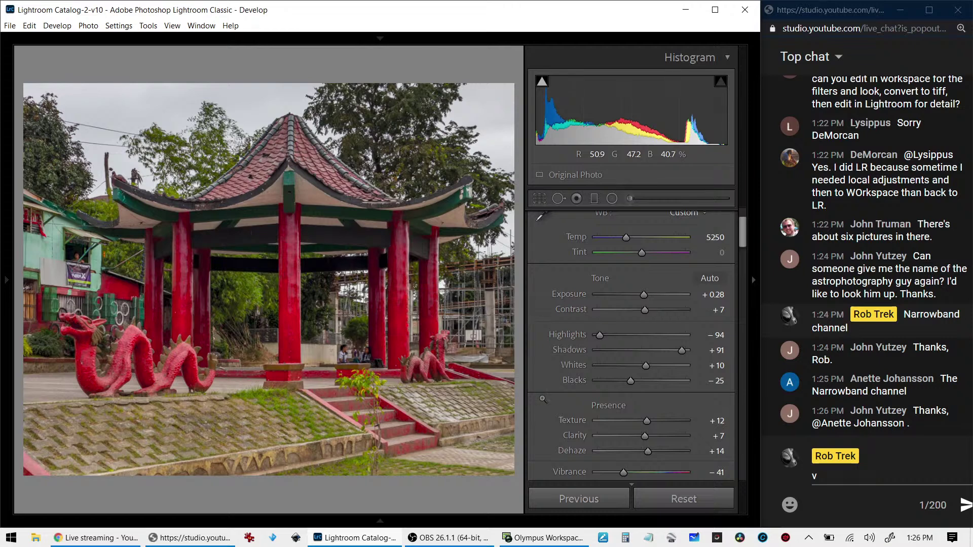
{"action": "left_click", "coordinate": [719, 495]}
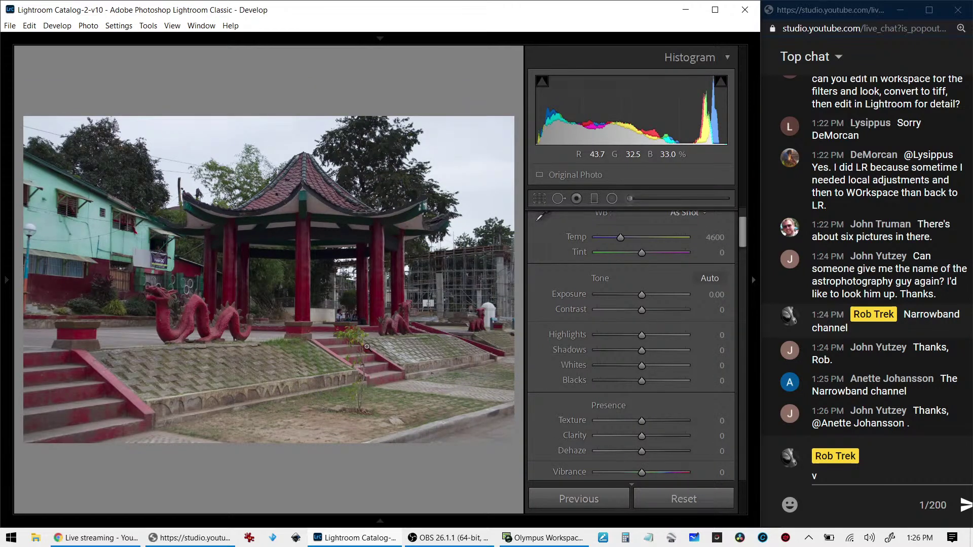
{"action": "key", "text": "c"}
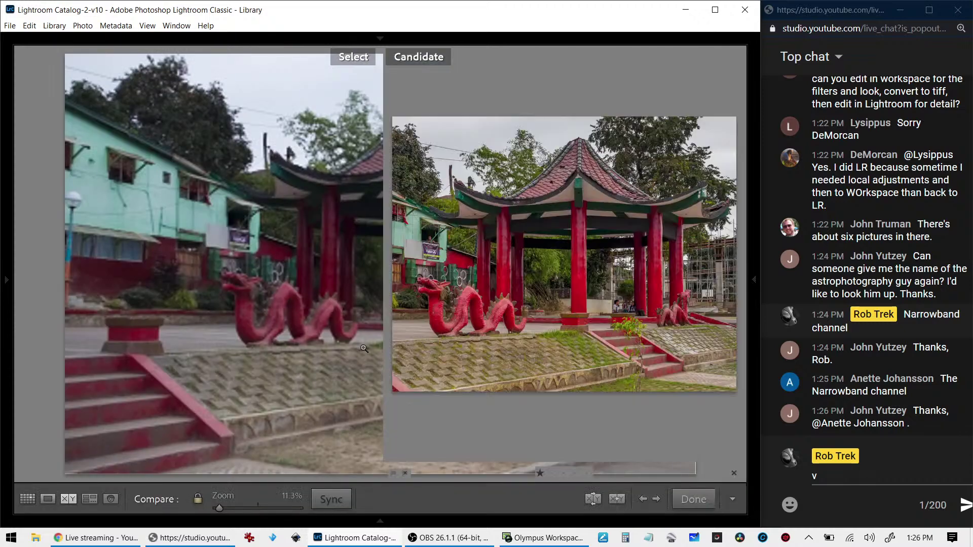
{"action": "key", "text": "Tab"}
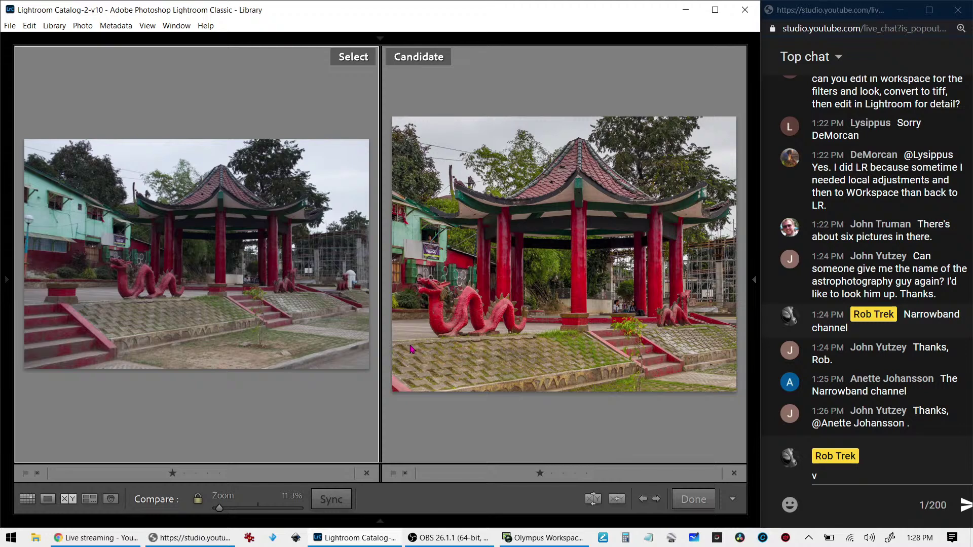
Step: Show the Viewer edits folder in the grid, replacing the star rating filter with a red color label filter
{"action": "key", "text": "g"}
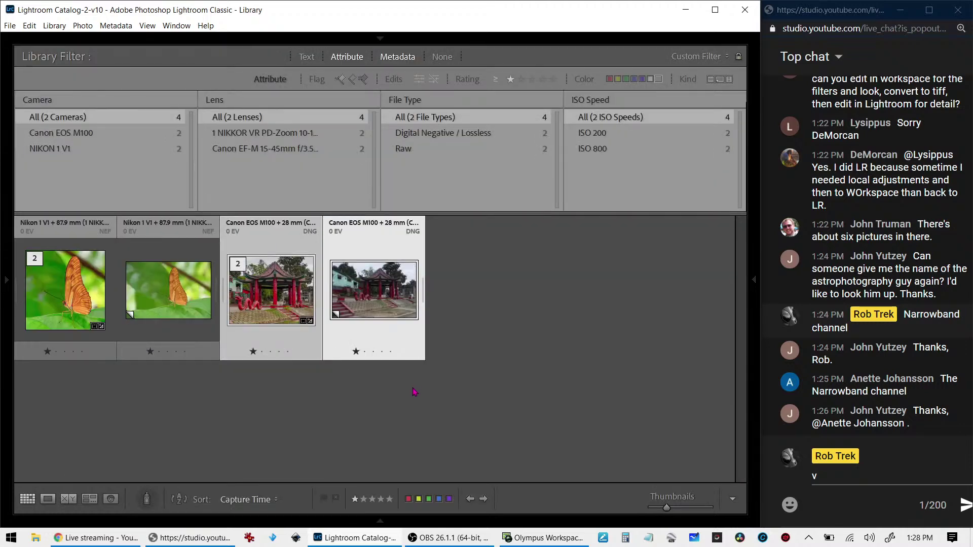
{"action": "mouse_move", "coordinate": [4, 280]}
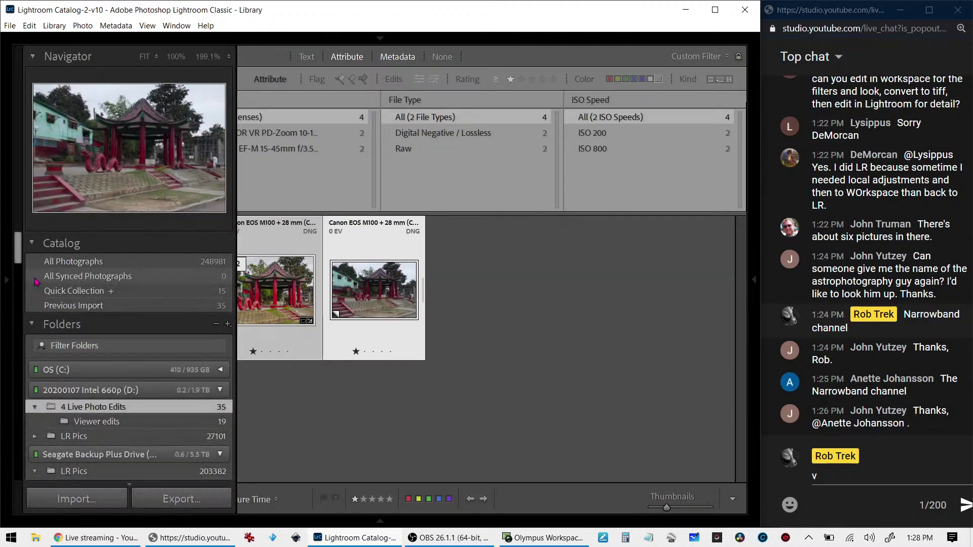
{"action": "left_click", "coordinate": [119, 421]}
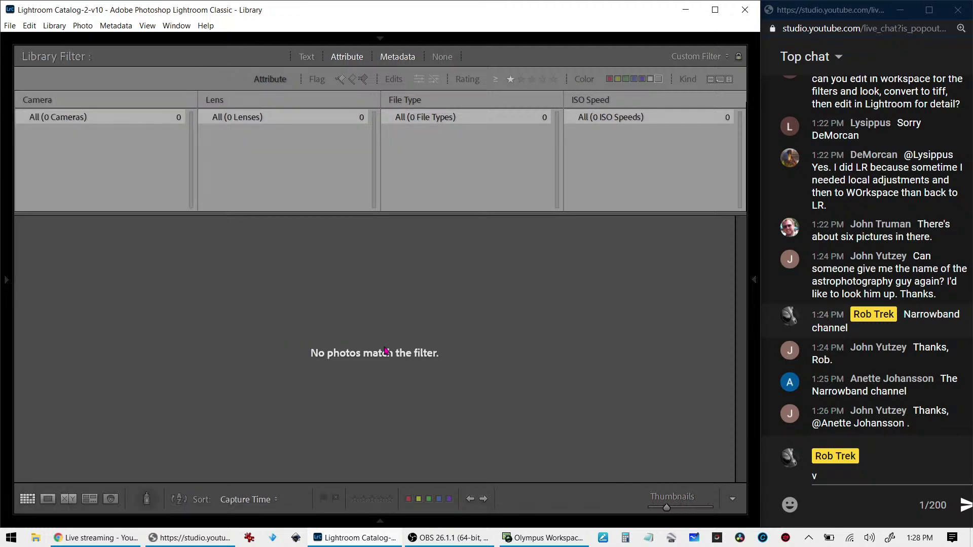
{"action": "left_click", "coordinate": [520, 80]}
{"action": "left_click", "coordinate": [609, 80]}
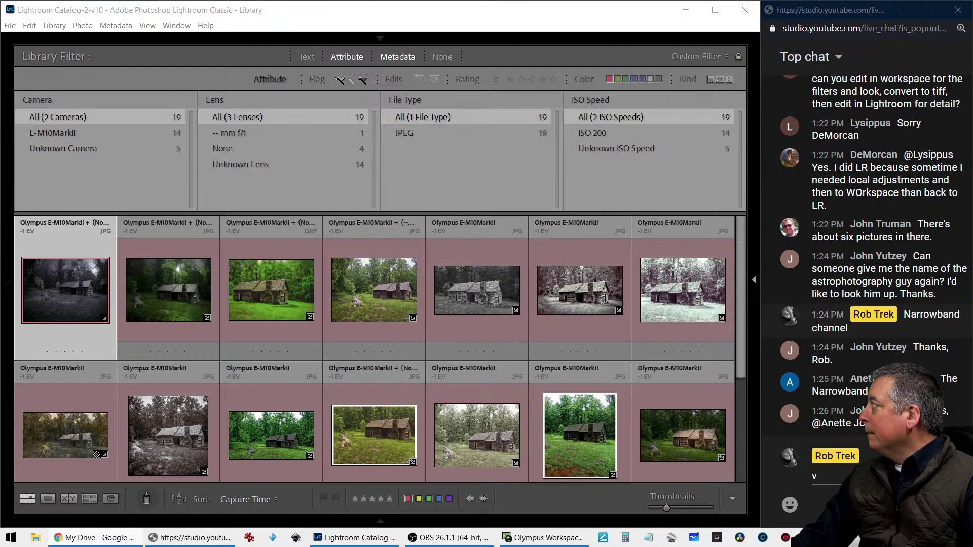
Step: Switch to the Google Drive browser window to show the original P5290036.ORF cabin photo, and close its preview
{"action": "left_click_drag", "start_coordinate": [972, 20], "coordinate": [199, 0]}
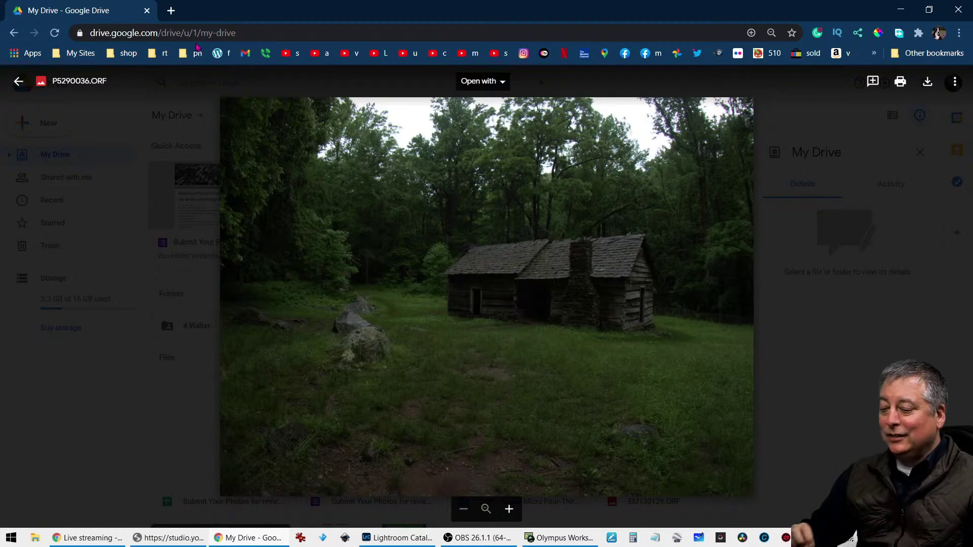
{"action": "key", "text": "Escape"}
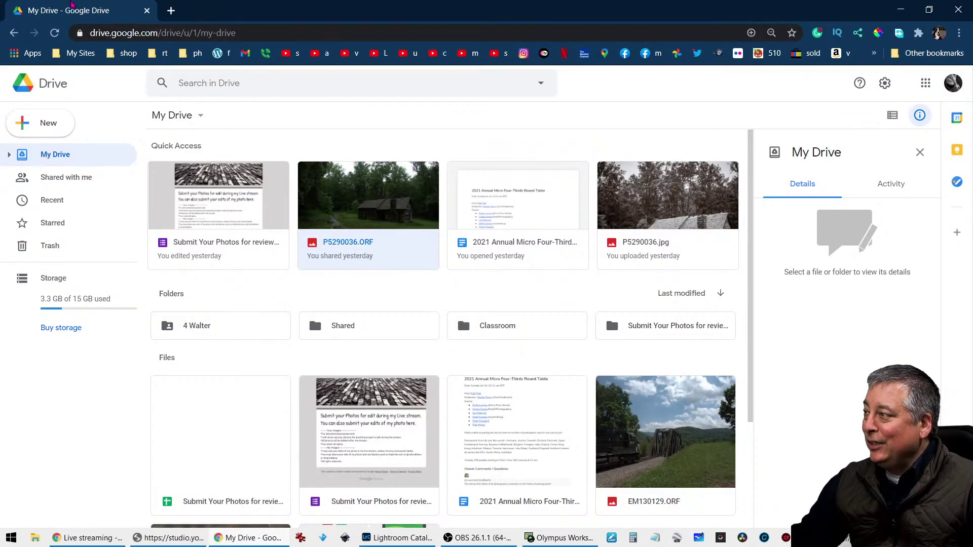
{"action": "left_click", "coordinate": [900, 9]}
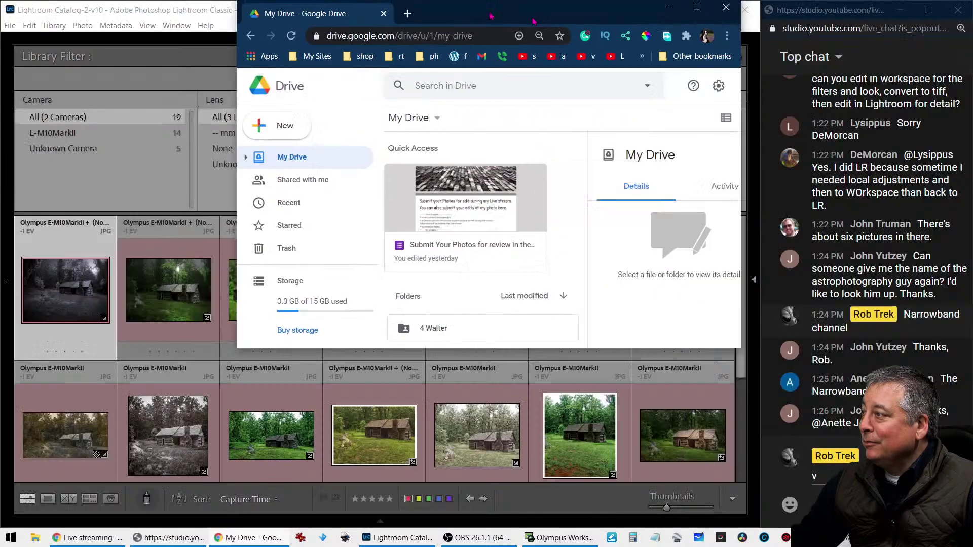
Step: Return to Lightroom Classic and examine the dark monochrome cabin photo and the other viewer-submitted cabin edits
{"action": "double_click", "coordinate": [69, 307]}
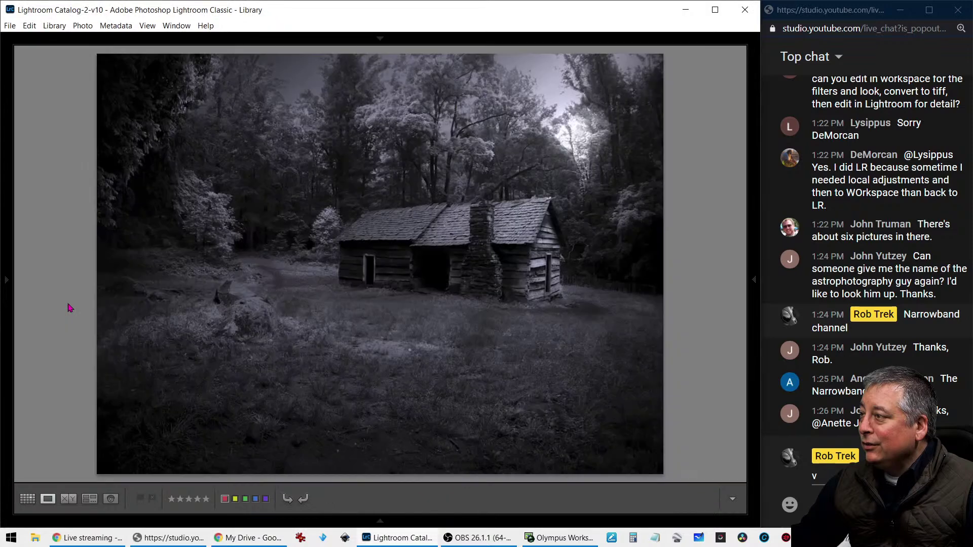
{"action": "key", "text": "g"}
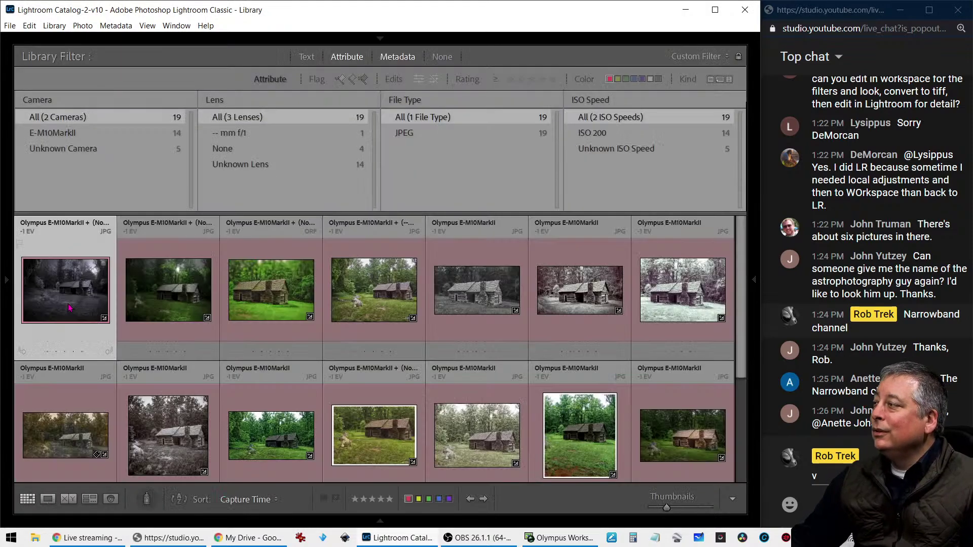
{"action": "scroll", "coordinate": [297, 325], "scroll_direction": "down", "scroll_amount": 3}
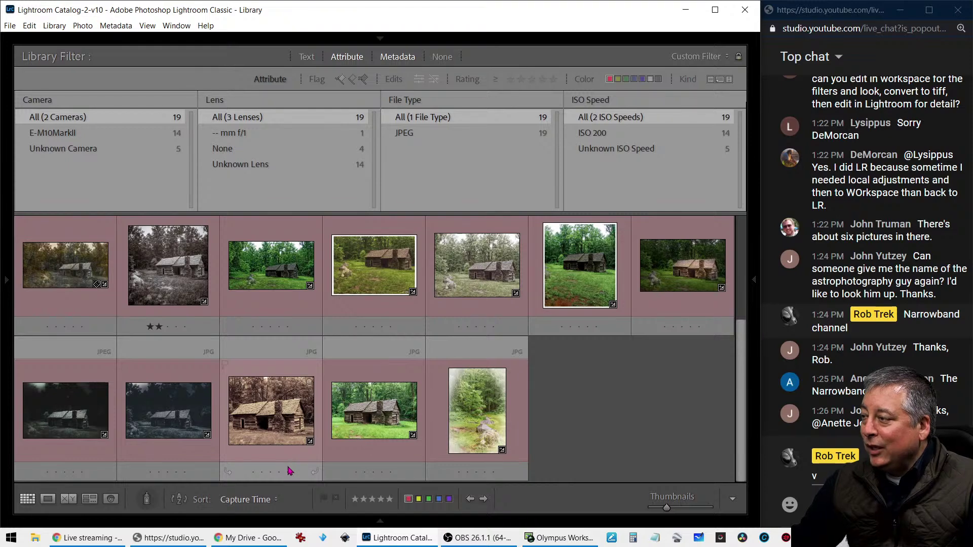
{"action": "scroll", "coordinate": [289, 471], "scroll_direction": "up", "scroll_amount": 2}
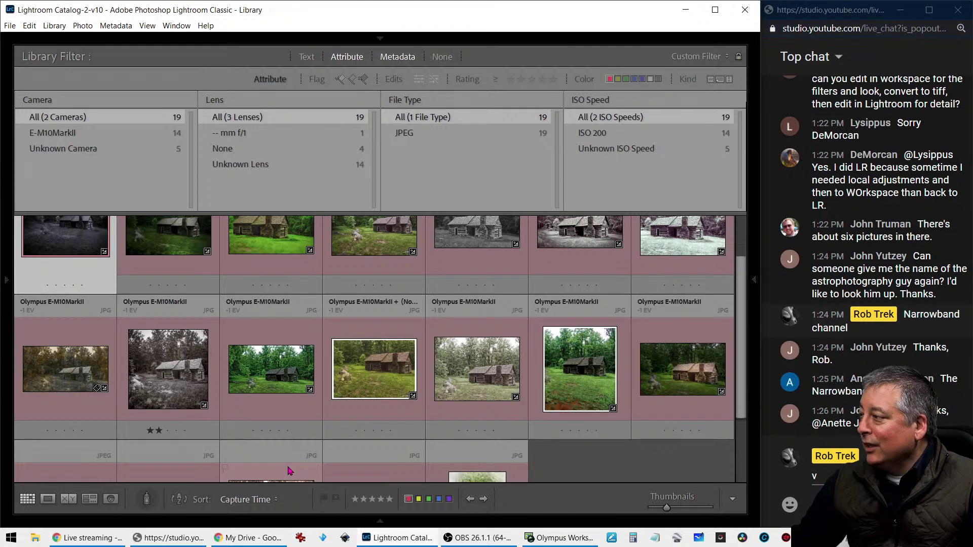
{"action": "scroll", "coordinate": [289, 471], "scroll_direction": "up", "scroll_amount": 1}
{"action": "scroll", "coordinate": [289, 471], "scroll_direction": "down", "scroll_amount": 3}
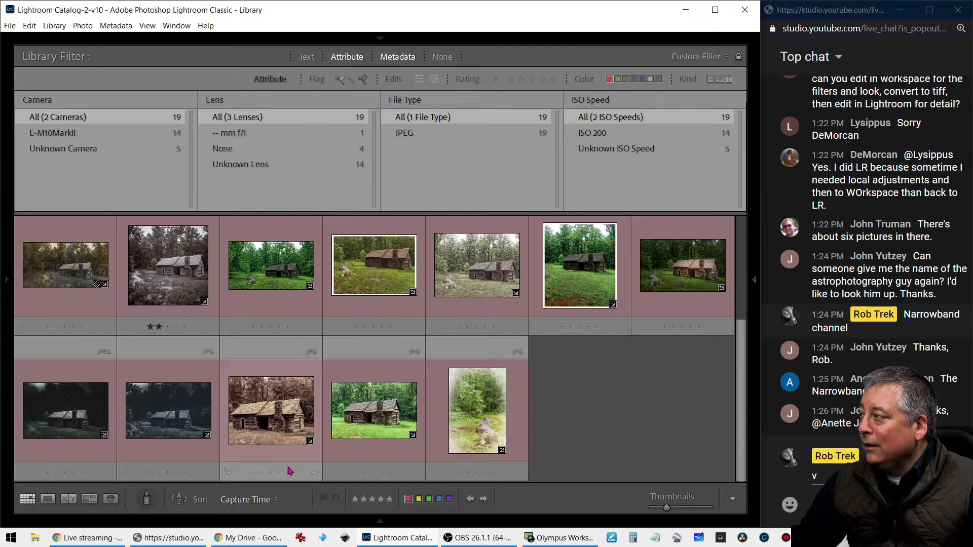
{"action": "scroll", "coordinate": [289, 470], "scroll_direction": "up", "scroll_amount": 3}
{"action": "scroll", "coordinate": [290, 471], "scroll_direction": "up", "scroll_amount": 1}
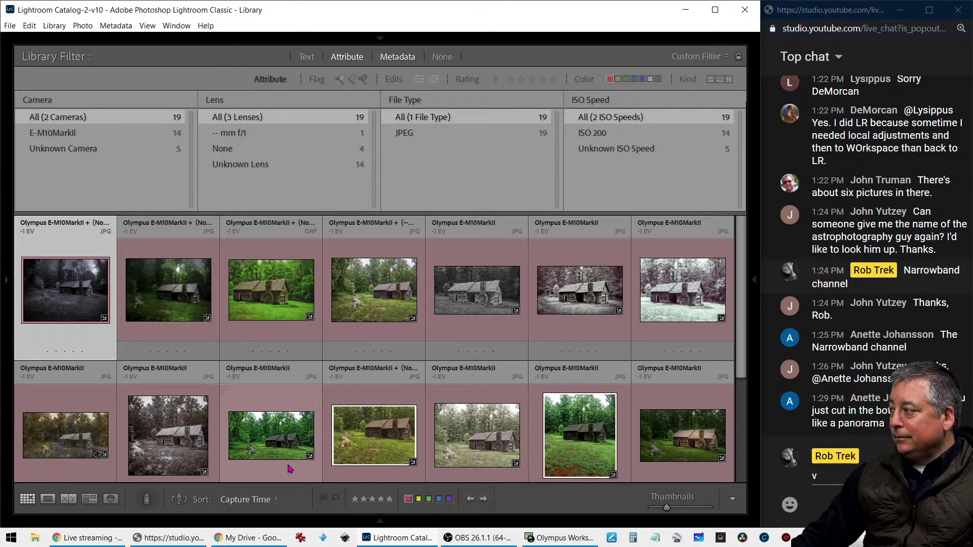
Step: Remove the red color label from the two-star black-and-white cabin photo
{"action": "scroll", "coordinate": [290, 469], "scroll_direction": "down", "scroll_amount": 1}
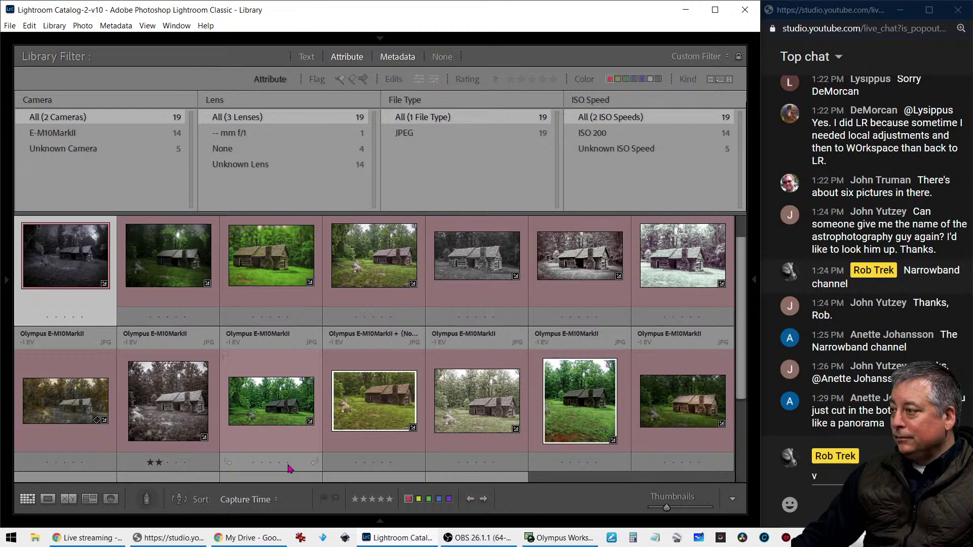
{"action": "left_click", "coordinate": [179, 428]}
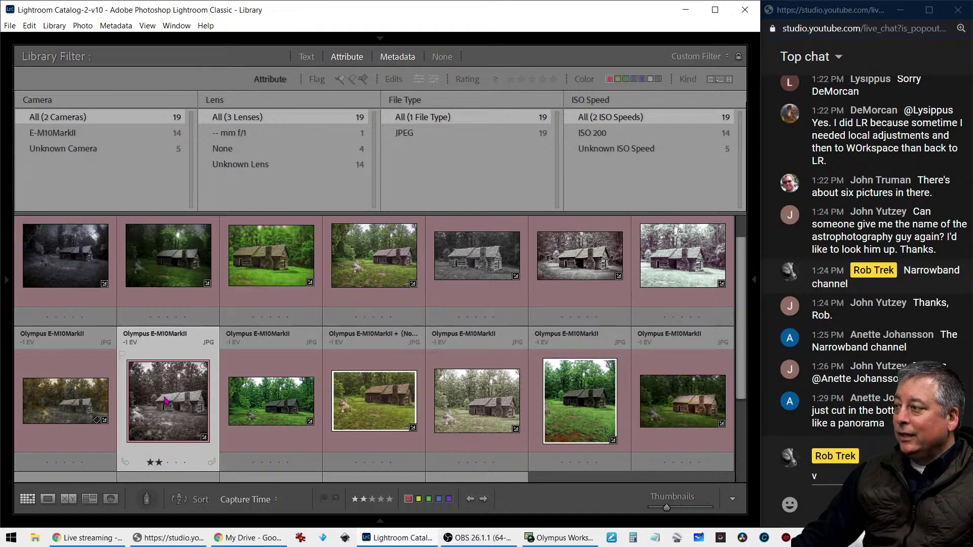
{"action": "scroll", "coordinate": [151, 393], "scroll_direction": "up", "scroll_amount": 1}
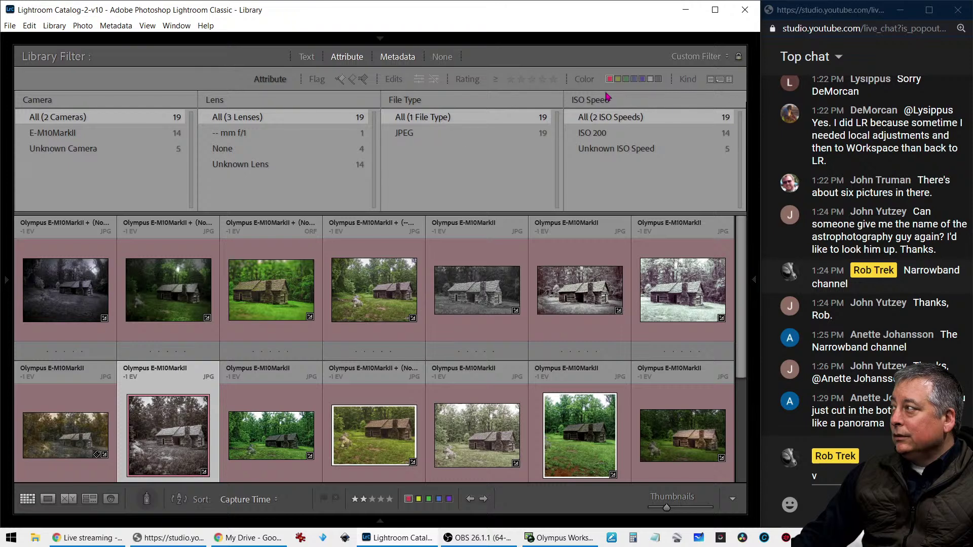
{"action": "left_click", "coordinate": [409, 502]}
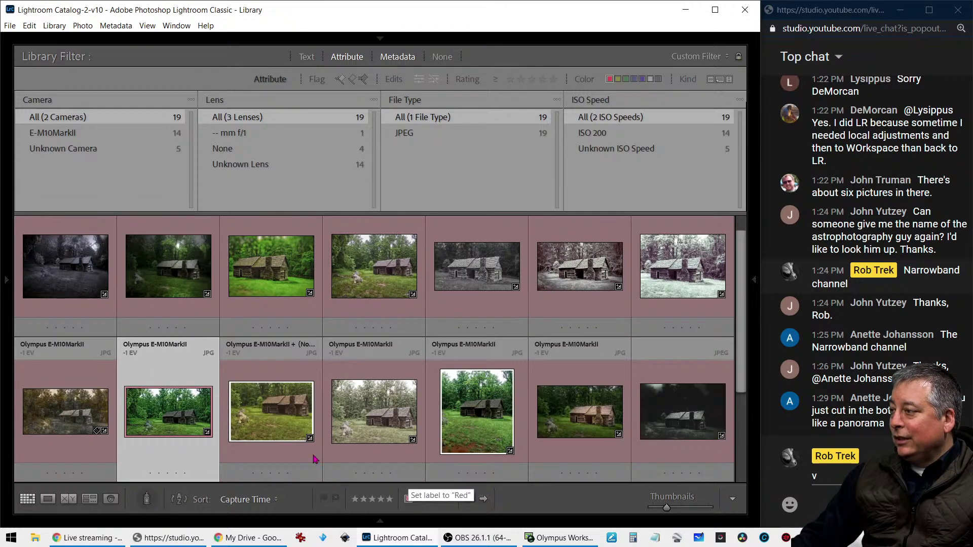
Step: View the first dark monochrome cabin edit enlarged and in full screen, and return to the normal single-photo view
{"action": "double_click", "coordinate": [81, 302]}
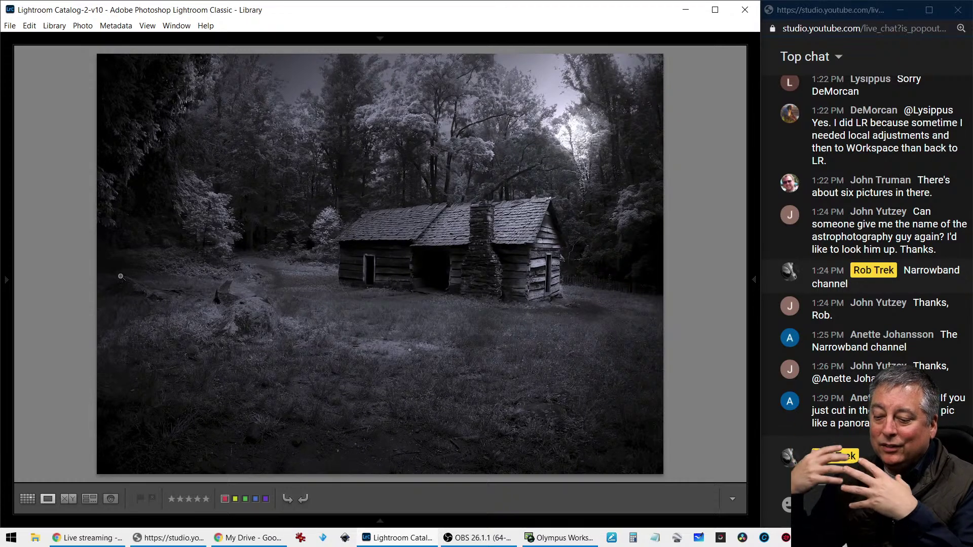
{"action": "key", "text": "f"}
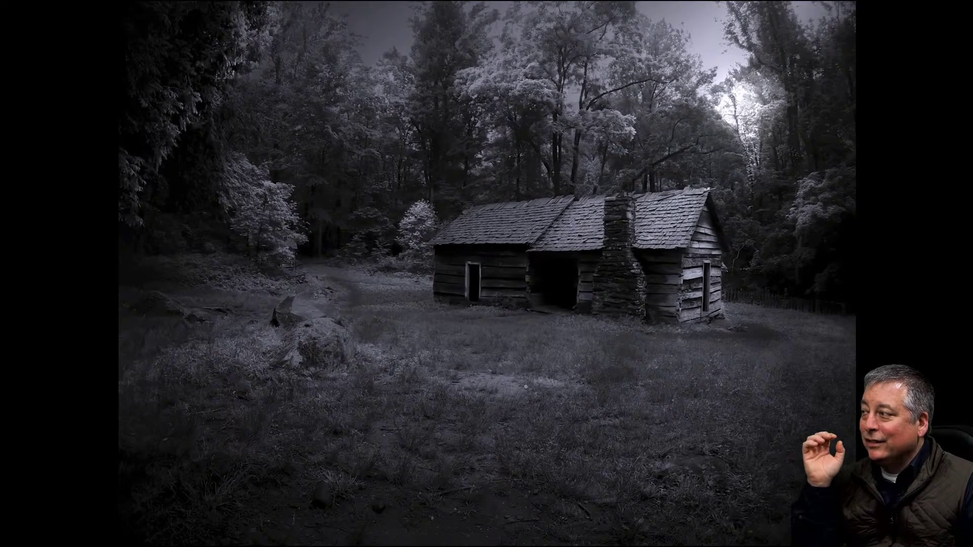
{"action": "key", "text": "f"}
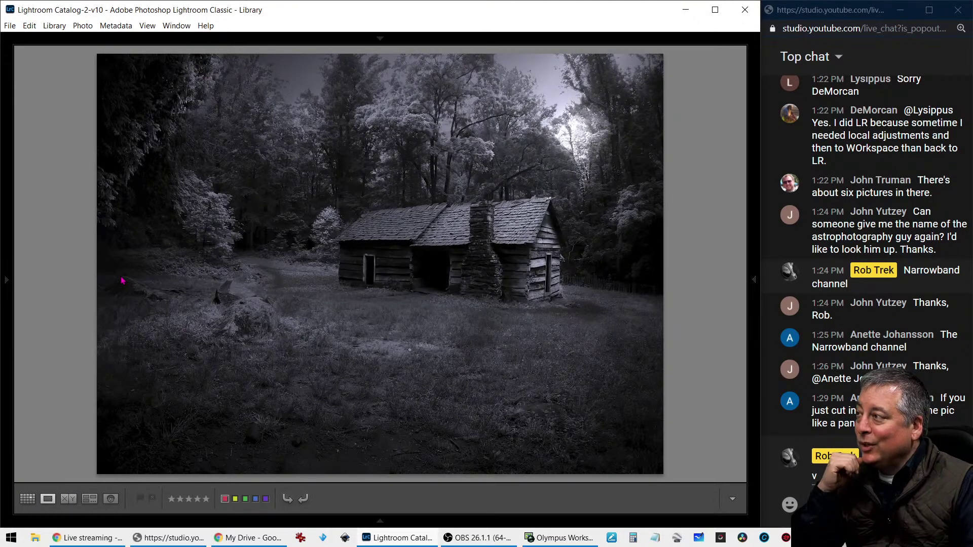
Step: Show the file name and camera info over the dark monochrome cabin edit, and hide the overlay again
{"action": "key", "text": "i"}
{"action": "key", "text": "i"}
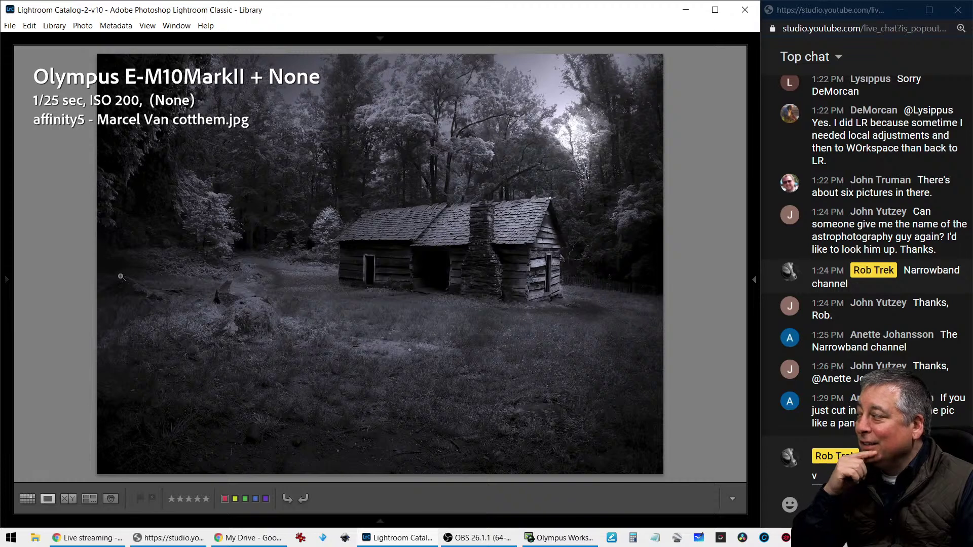
{"action": "key", "text": "i"}
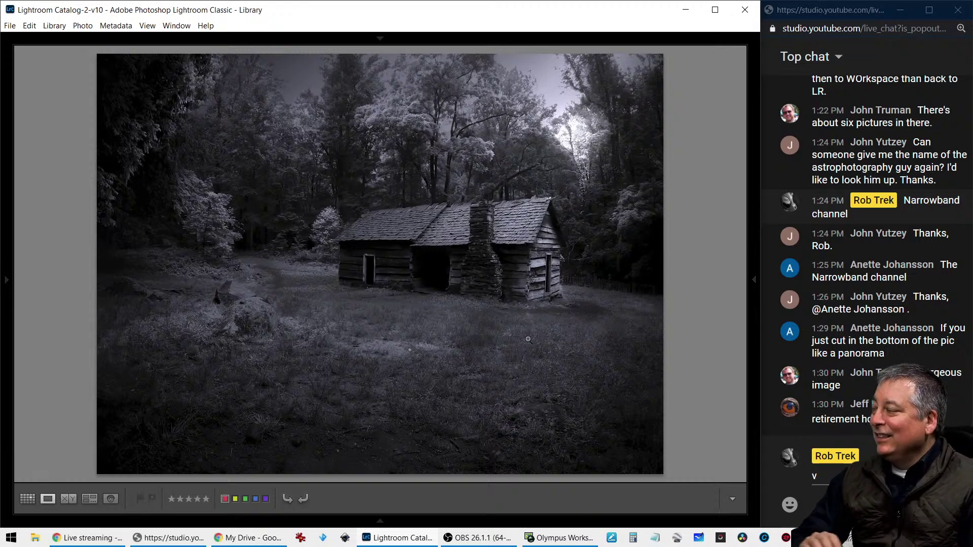
Step: View the dark green cabin edit with sunlight through the trees and the miniature-style edit with blurred surroundings, checking their photo info
{"action": "key", "text": "Left"}
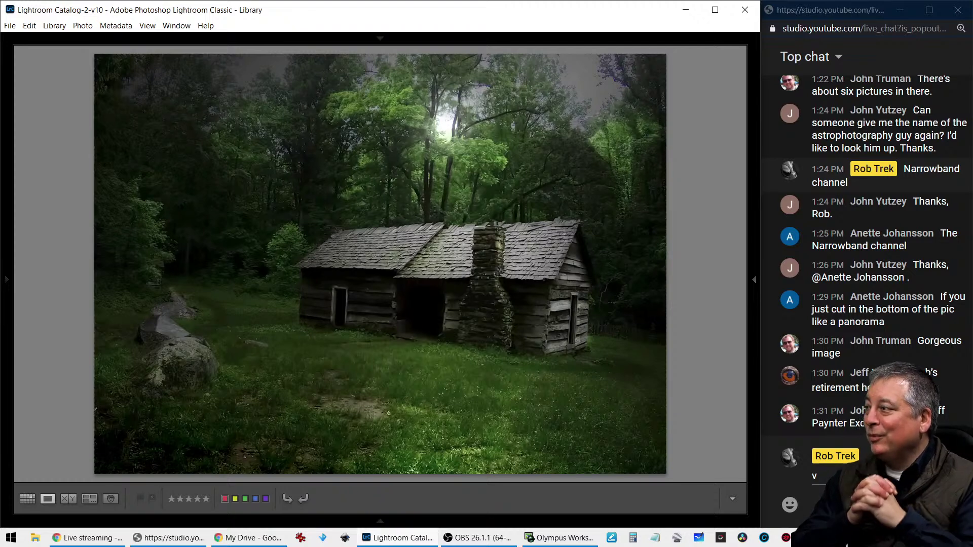
{"action": "key", "text": "i"}
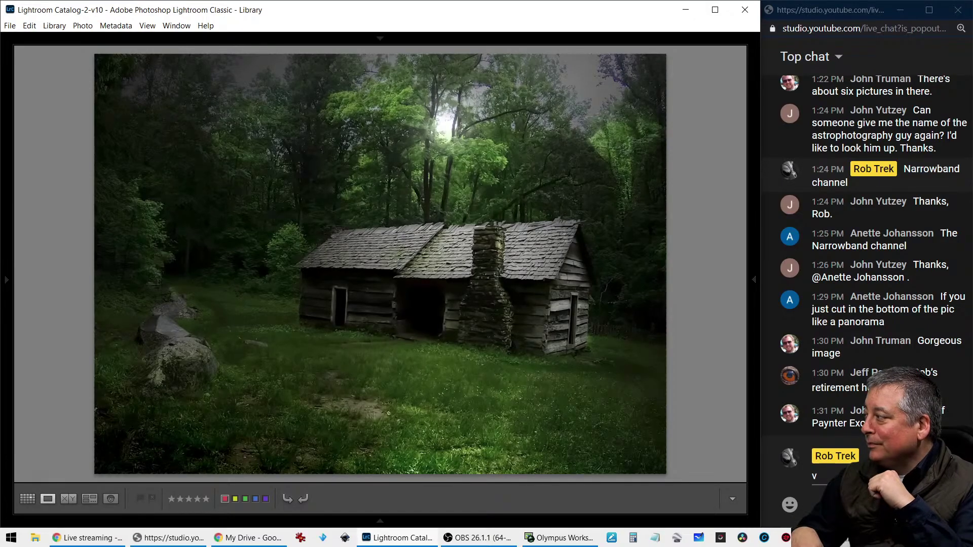
{"action": "key", "text": "Right"}
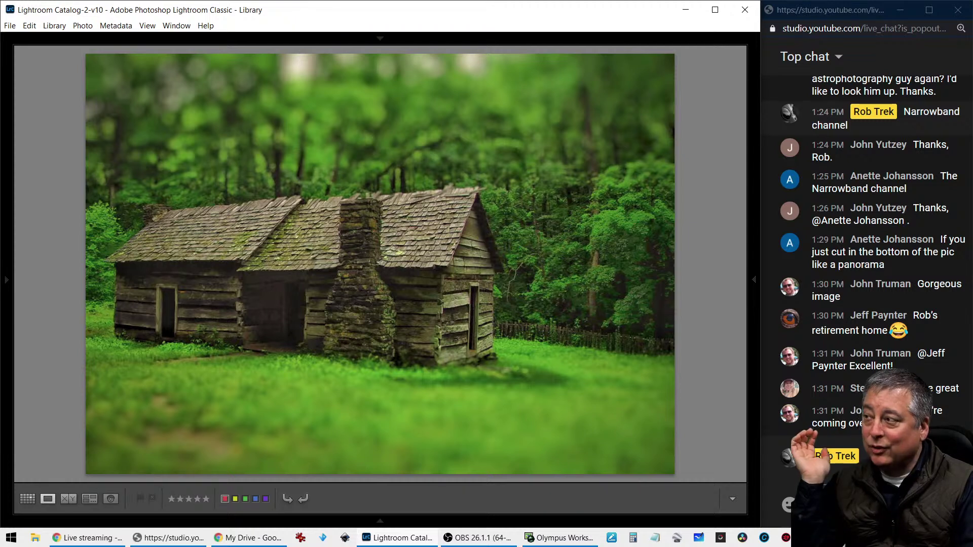
{"action": "key", "text": "i"}
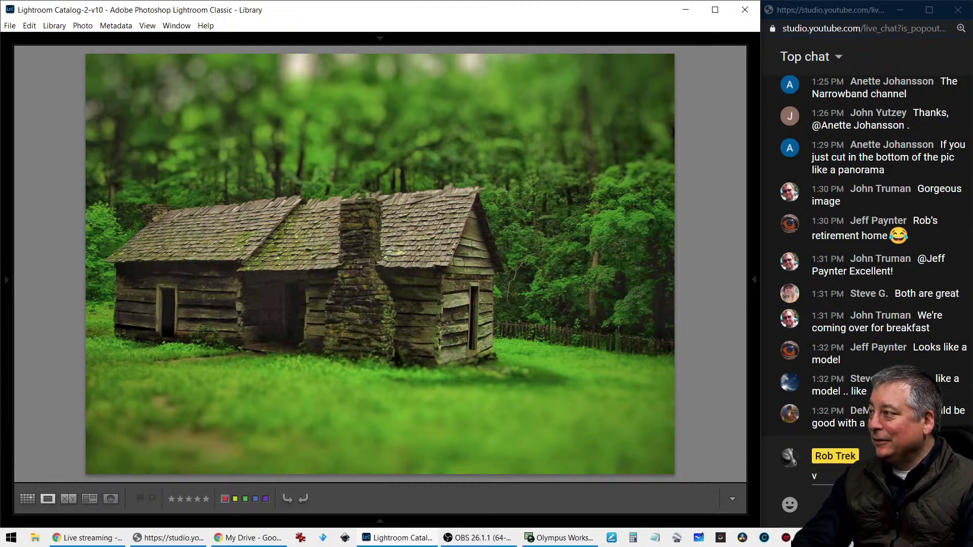
Step: View the natural-color cabin edit with rocks in the foreground, check its photo info, and inspect its tree detail enlarged
{"action": "key", "text": "Left"}
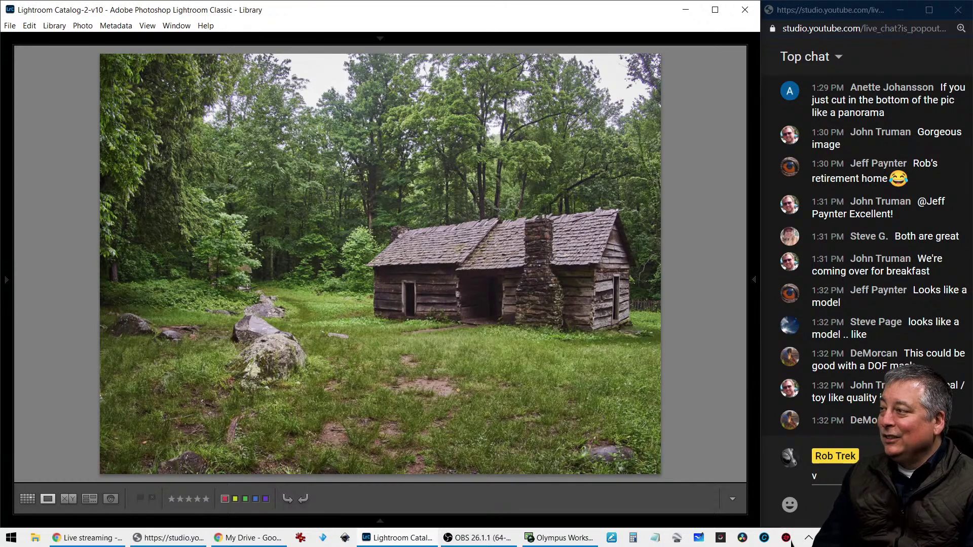
{"action": "key", "text": "i"}
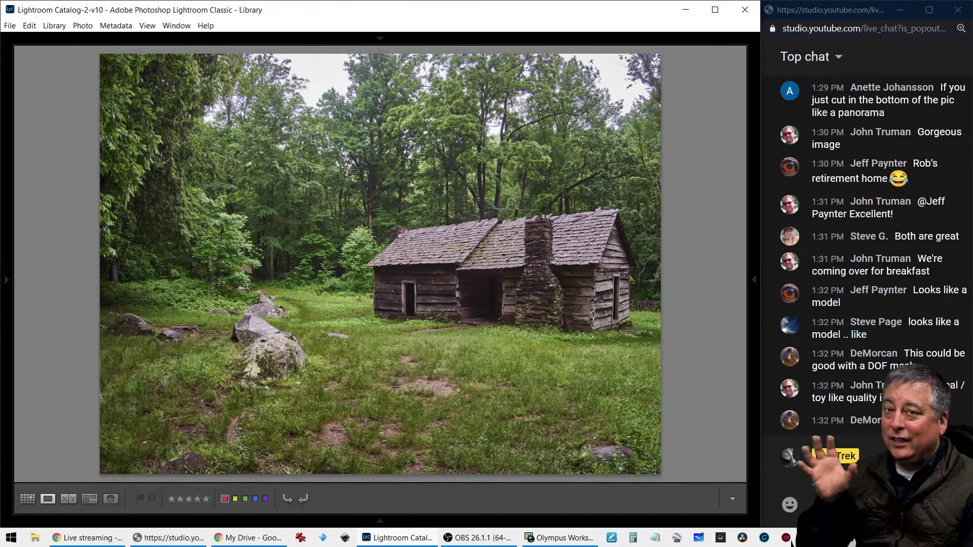
{"action": "key", "text": "z"}
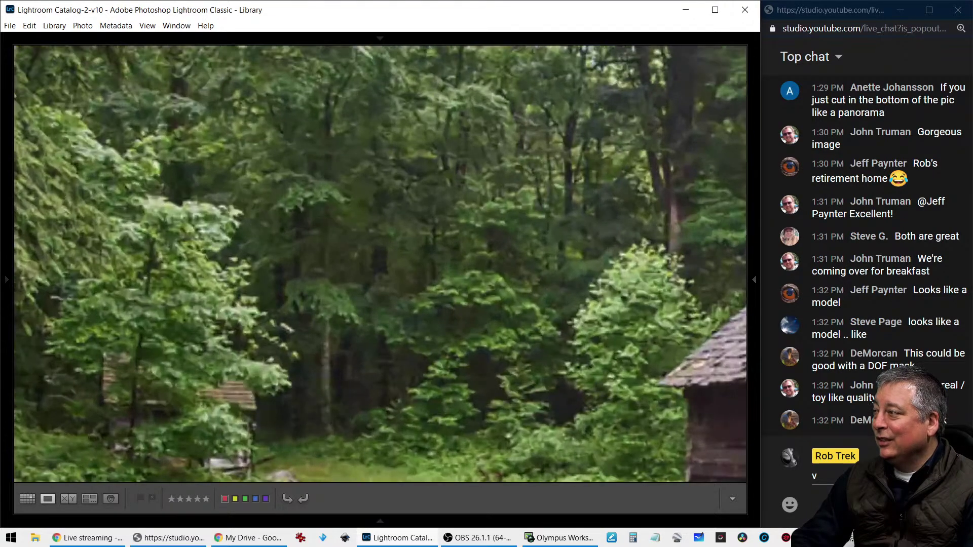
{"action": "key", "text": "z"}
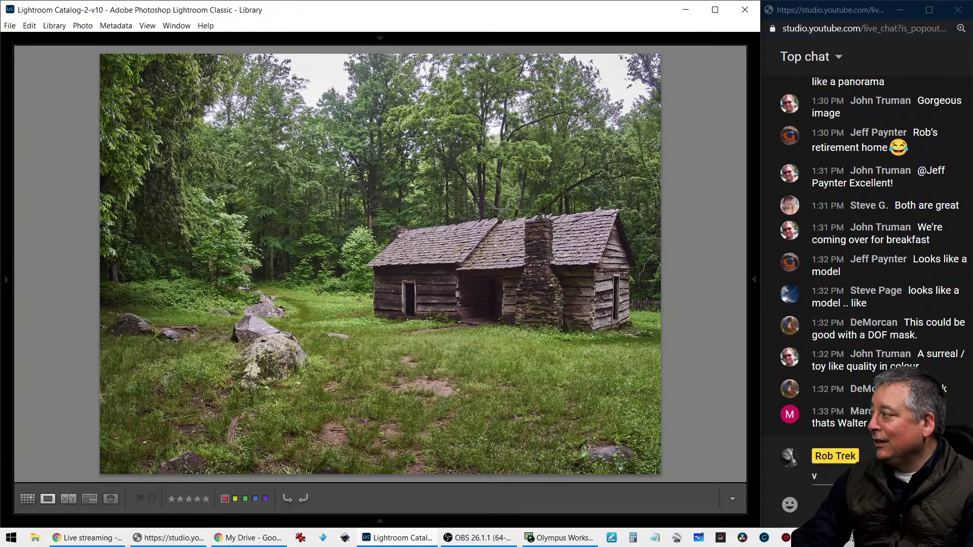
Step: Compare the natural-color cabin edit with the tightly cropped black-and-white edit, ending on the black-and-white one
{"action": "key", "text": "Right"}
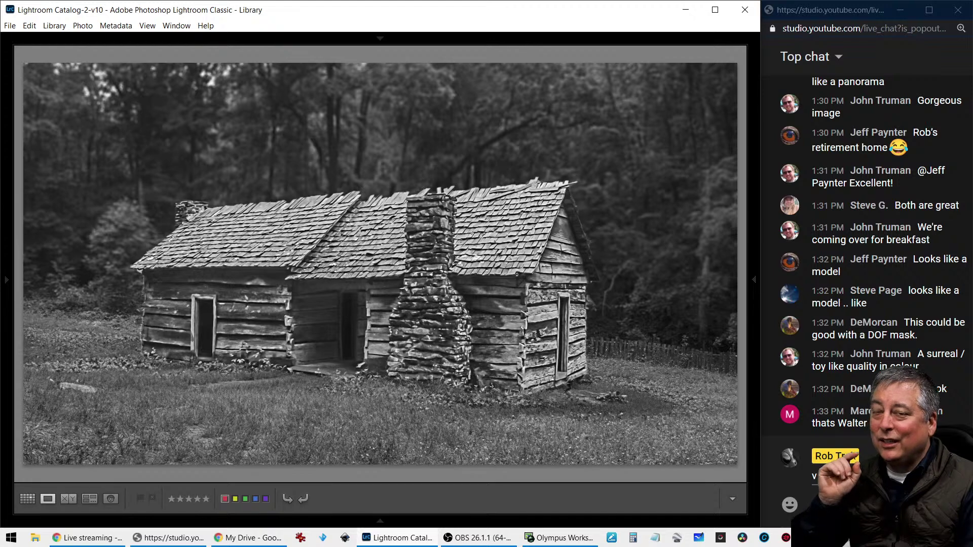
{"action": "key", "text": "Left"}
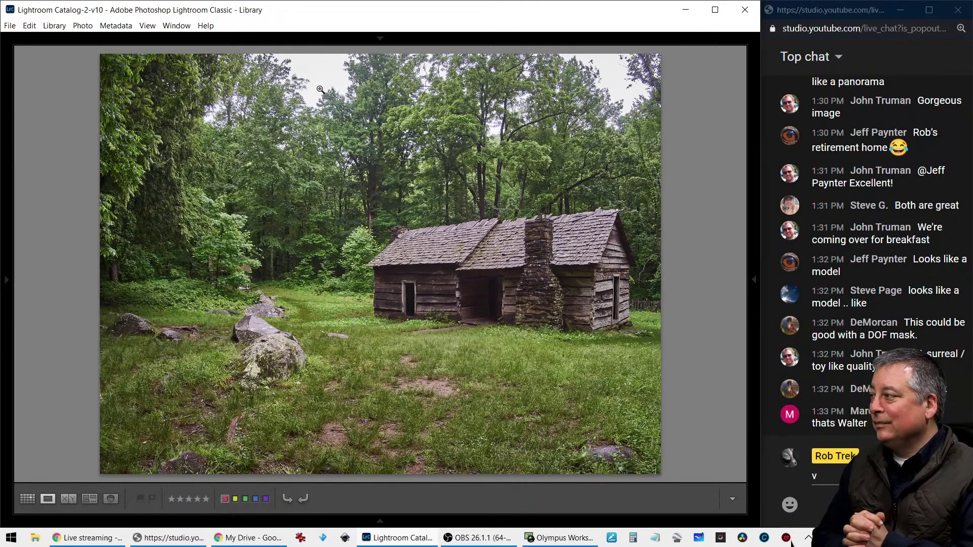
{"action": "key", "text": "Right"}
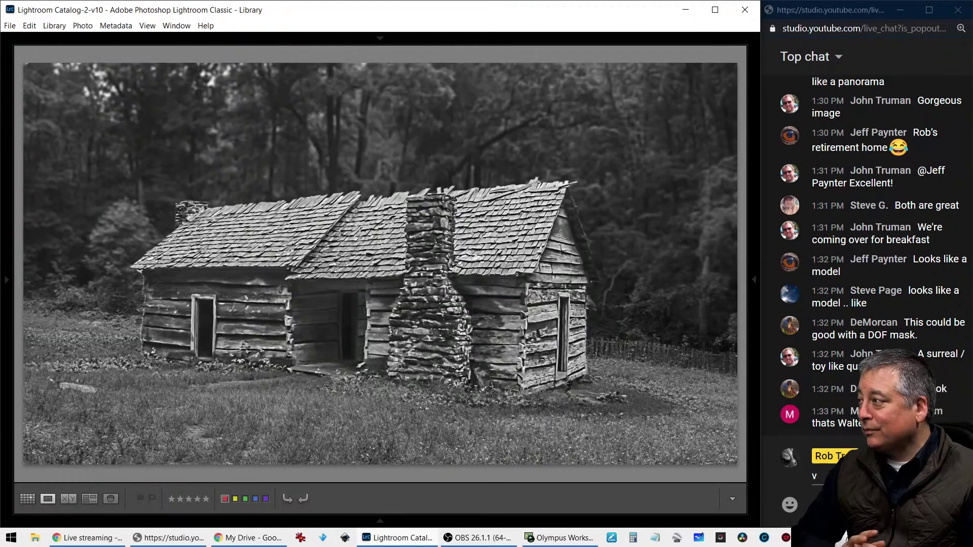
Step: Inspect the roof, log walls and stone chimney of the black-and-white cabin edit enlarged, and return to the full image
{"action": "key", "text": "z"}
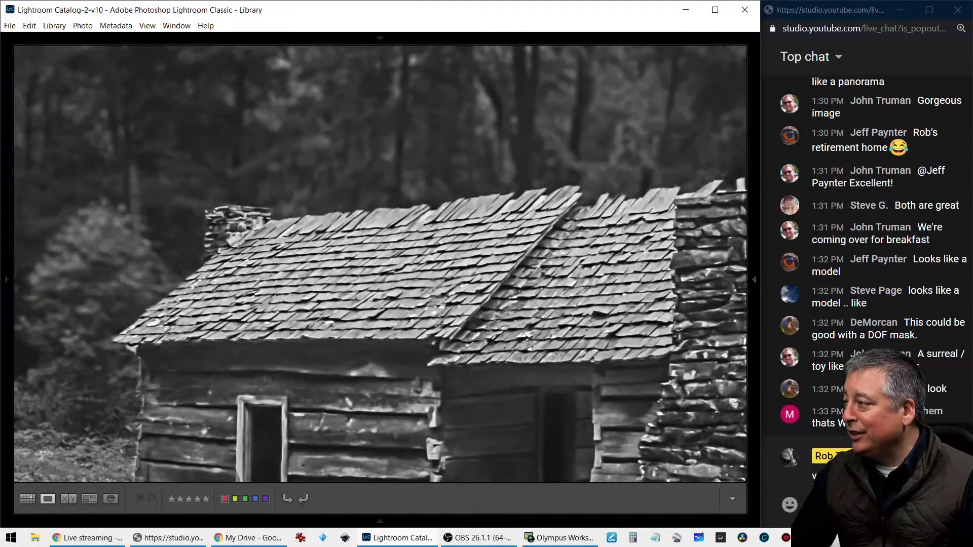
{"action": "key", "text": "z"}
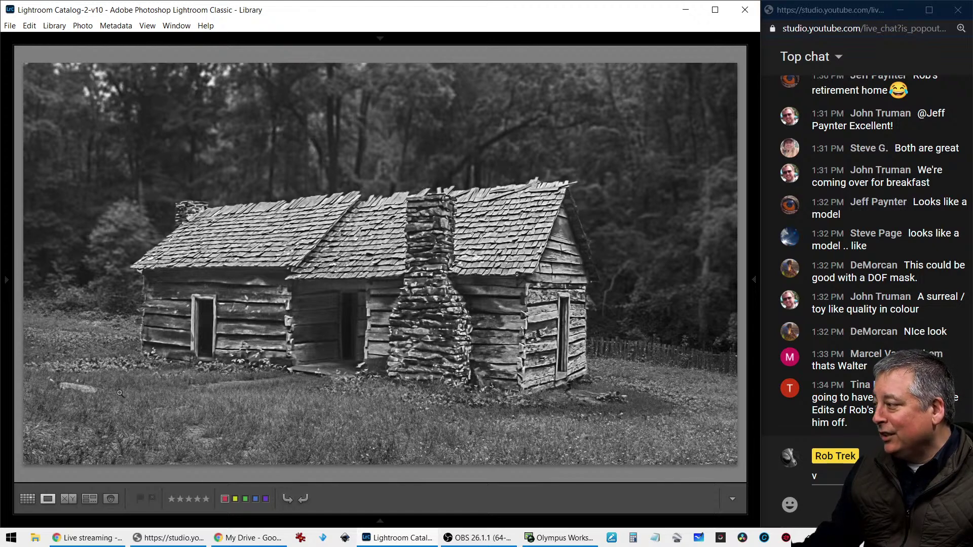
{"action": "left_click", "coordinate": [284, 315]}
{"action": "left_click_drag", "start_coordinate": [229, 292], "coordinate": [265, 292]}
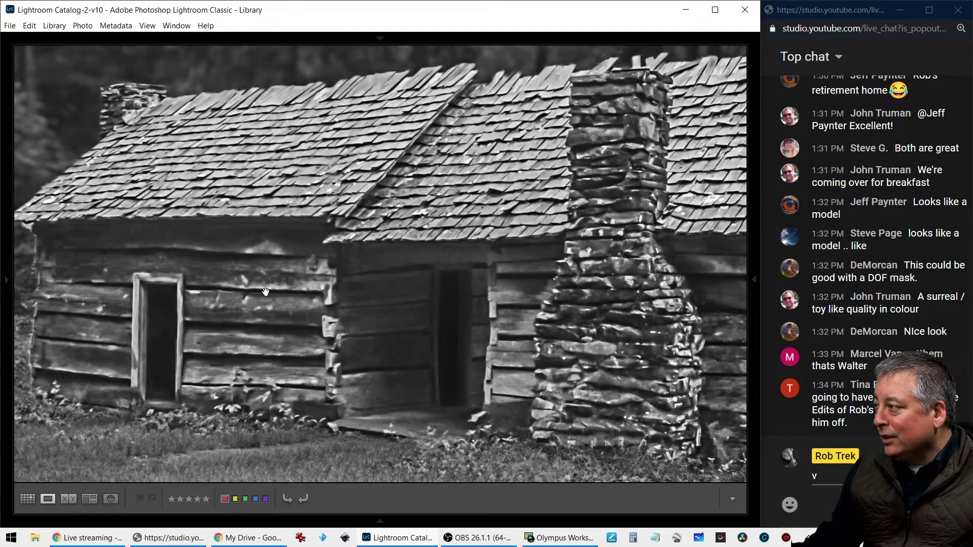
{"action": "left_click", "coordinate": [265, 292]}
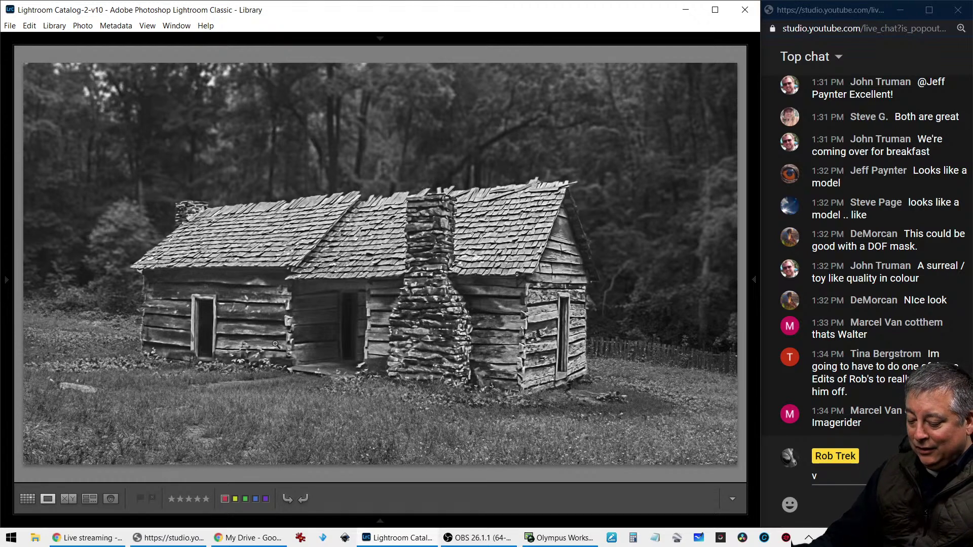
Step: Show the file name and camera info over the black-and-white cabin edit, and hide the overlay again
{"action": "key", "text": "i"}
{"action": "key", "text": "i"}
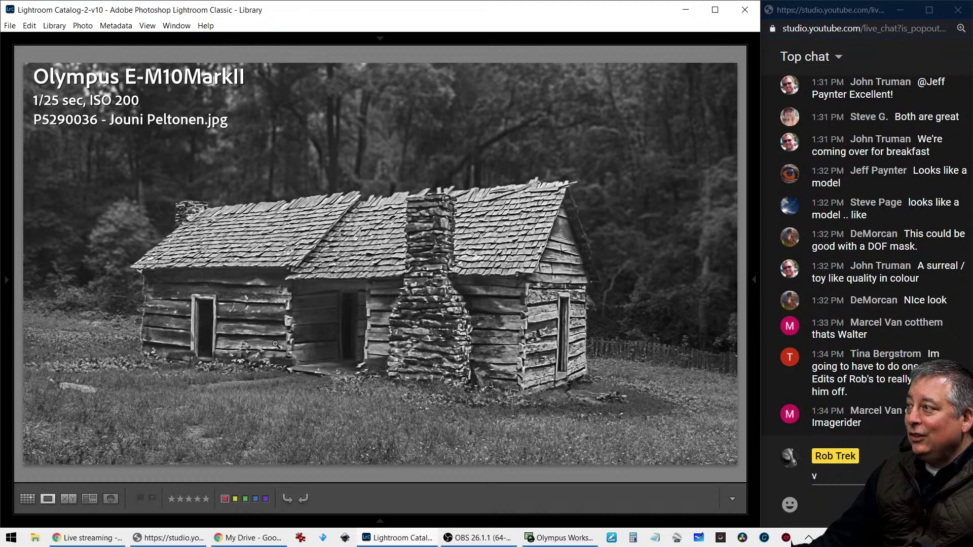
{"action": "key", "text": "i"}
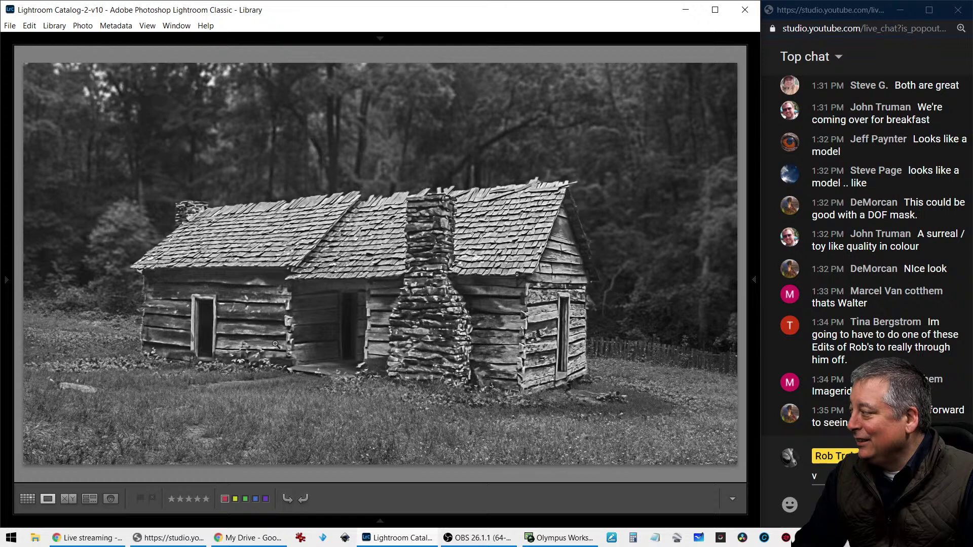
Step: View the reddish-toned monochrome cabin edit, cycle its info overlay to the file name, and hide the overlay
{"action": "key", "text": "Right"}
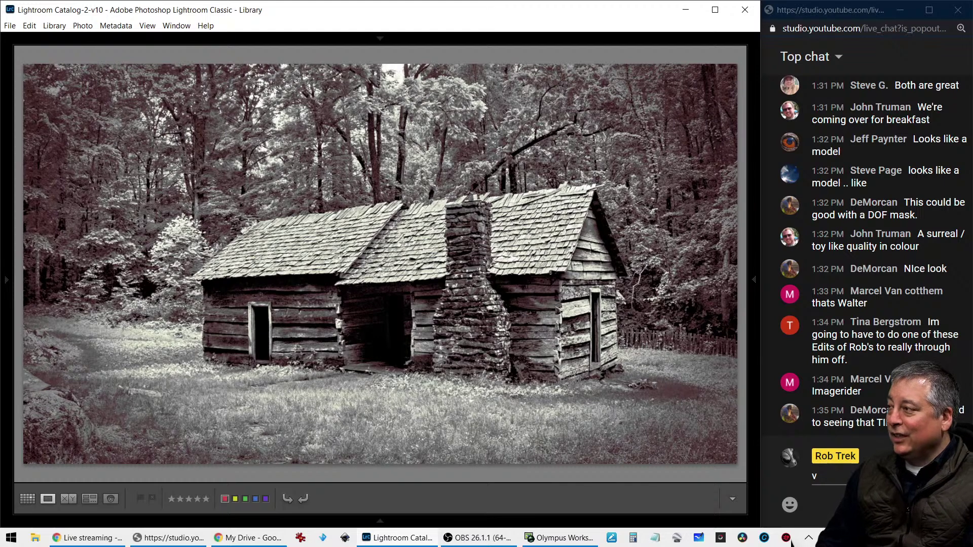
{"action": "key", "text": "i"}
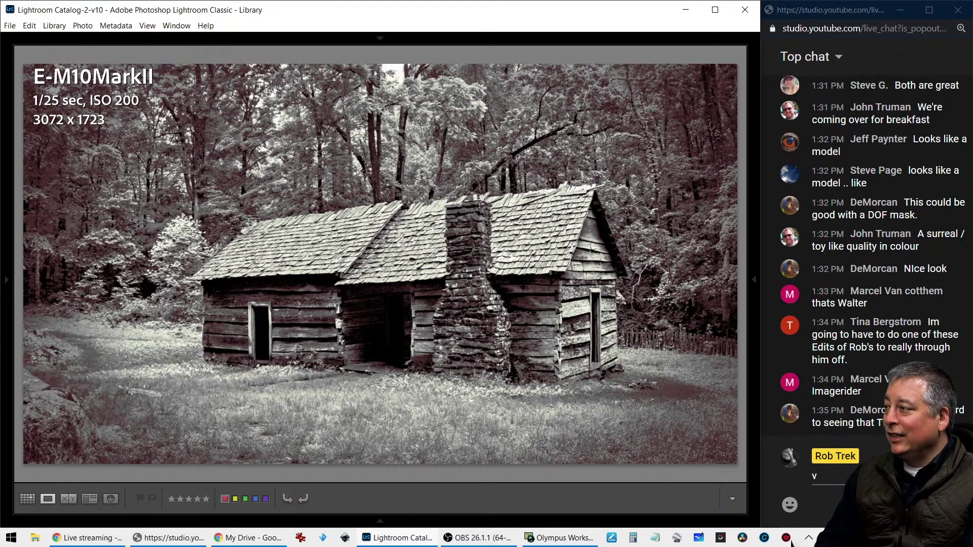
{"action": "key", "text": "i"}
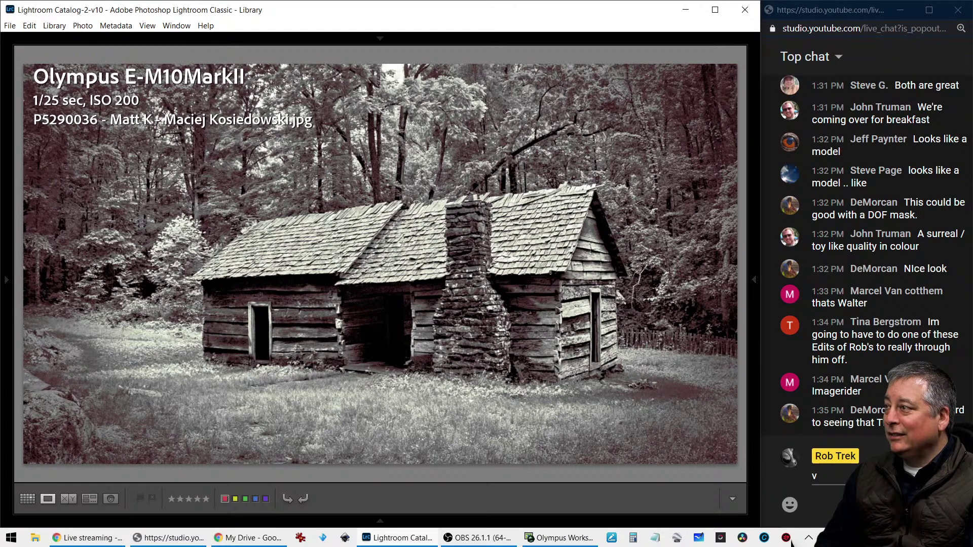
{"action": "key", "text": "i"}
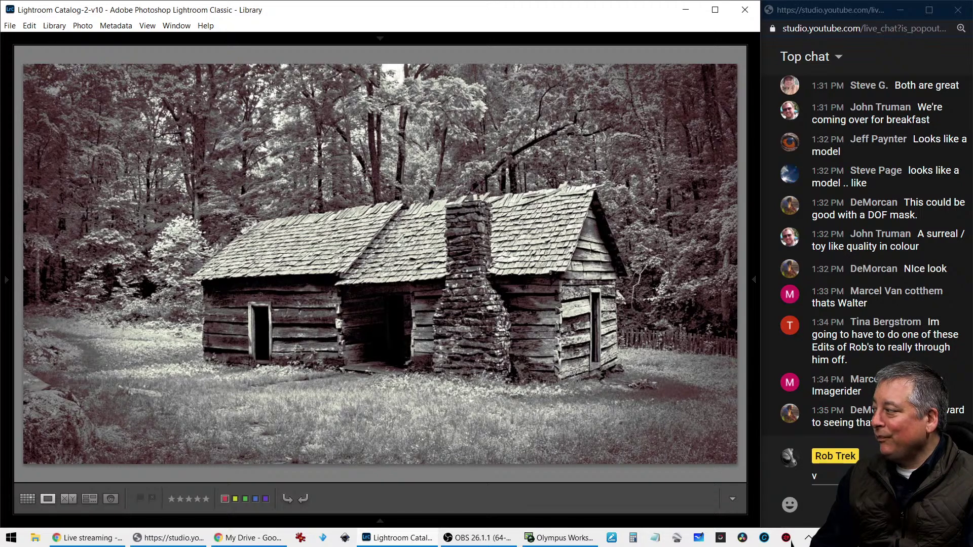
Step: View the bright green-and-purple split-toned cabin edit with its file name overlay, and hide the overlay
{"action": "key", "text": "Right"}
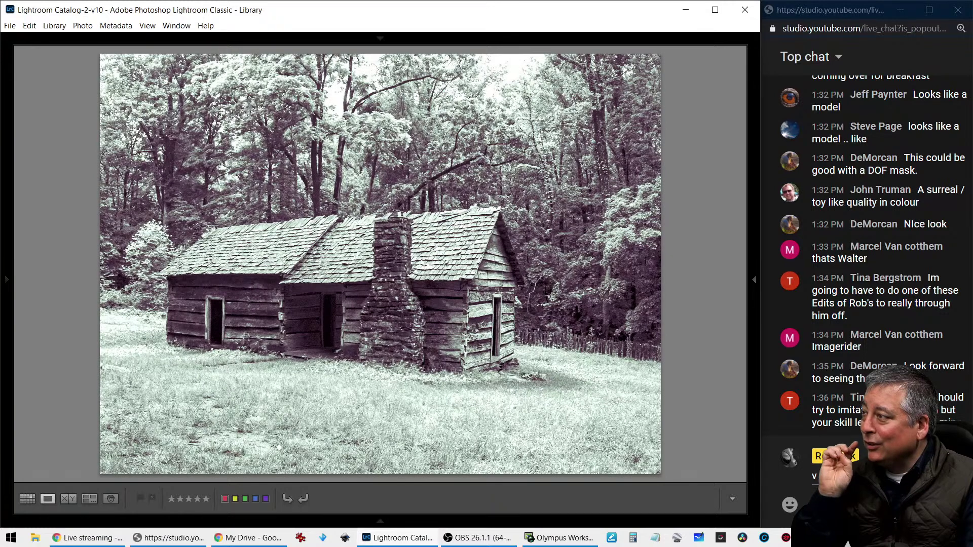
{"action": "key", "text": "i"}
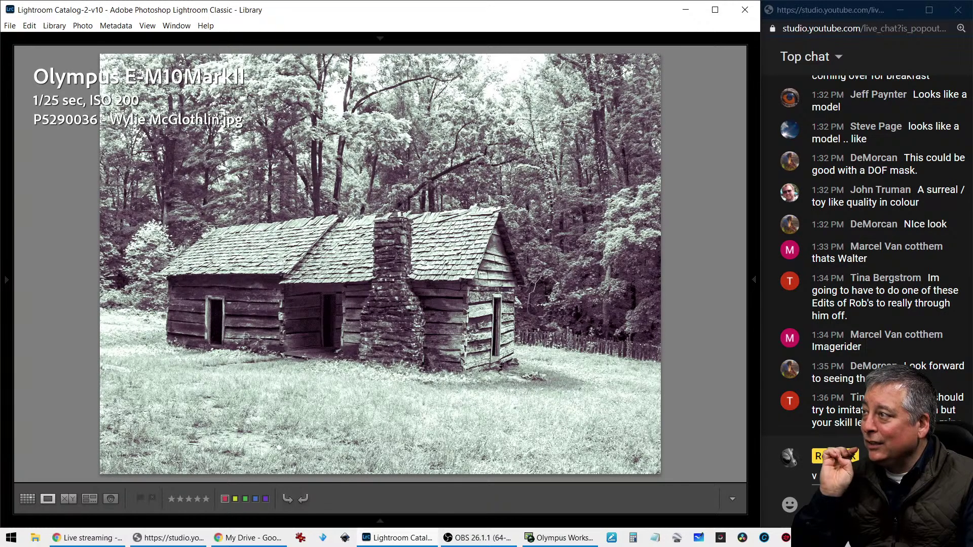
{"action": "key", "text": "i"}
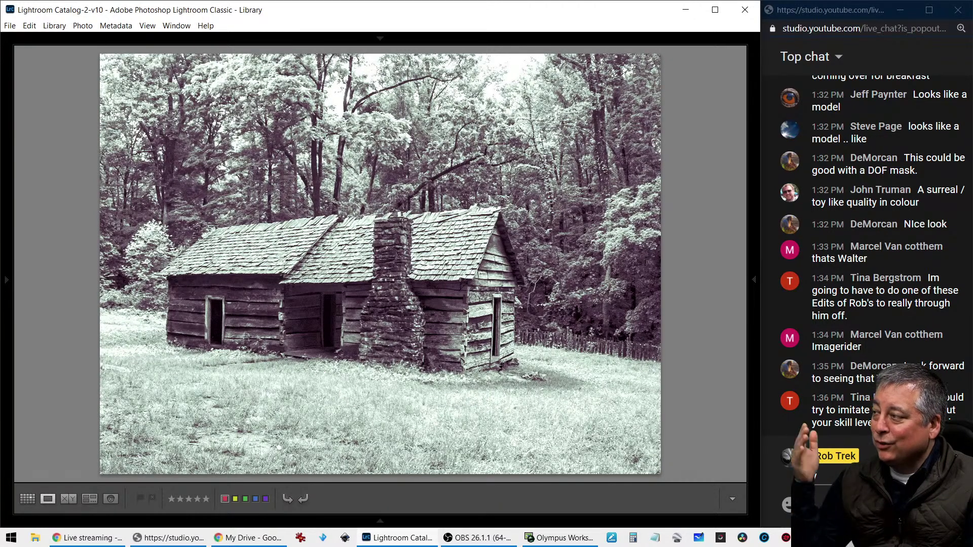
Step: View the textured, aged-looking cabin edit, inspect its surface texture enlarged, and check its photo info
{"action": "key", "text": "Right"}
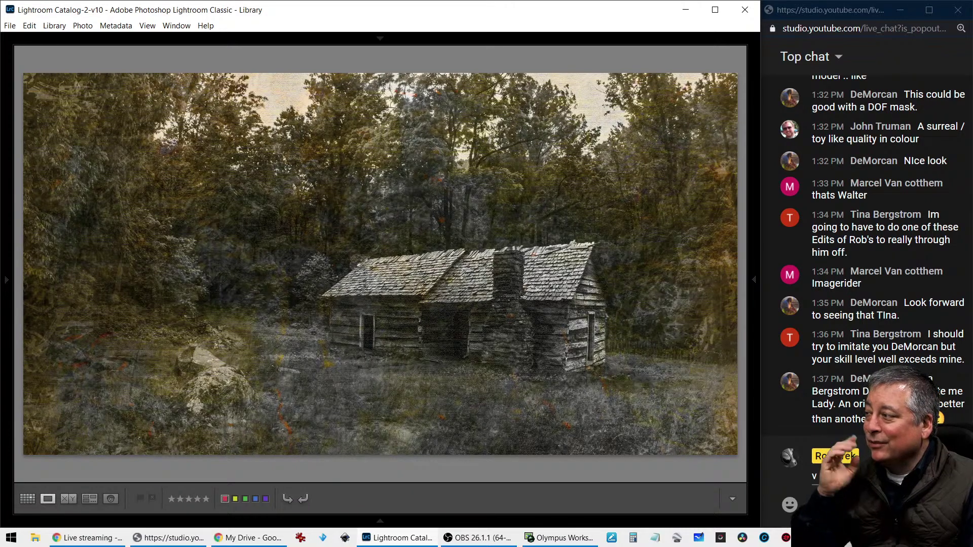
{"action": "key", "text": "z"}
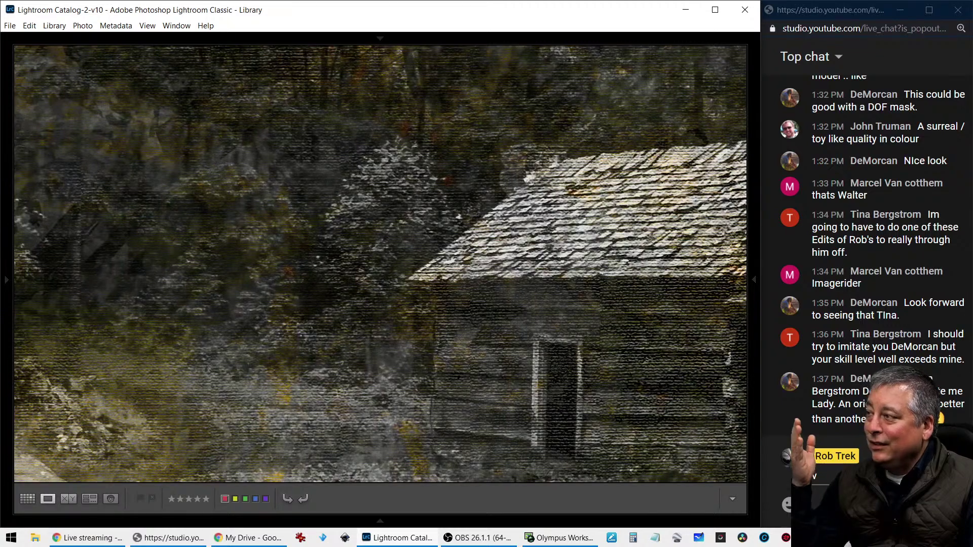
{"action": "key", "text": "z"}
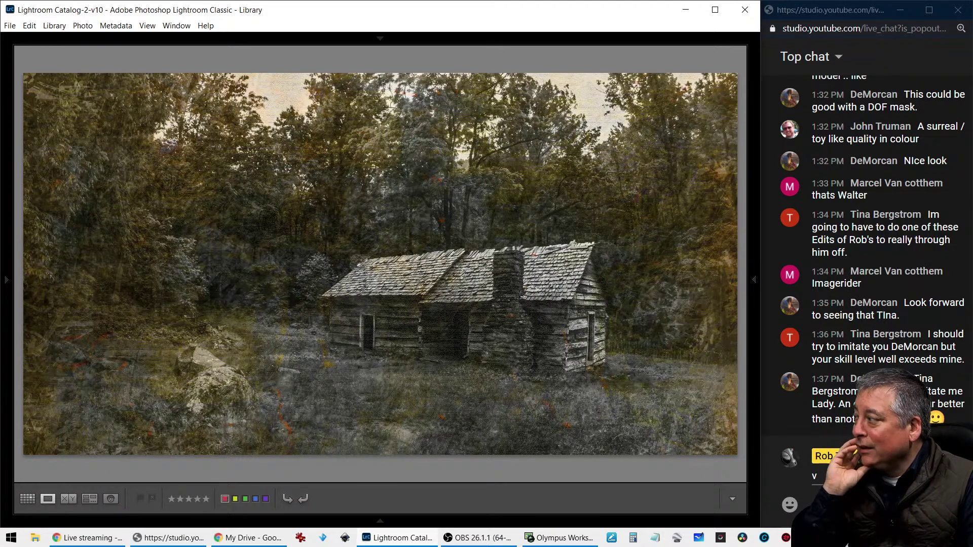
{"action": "key", "text": "i"}
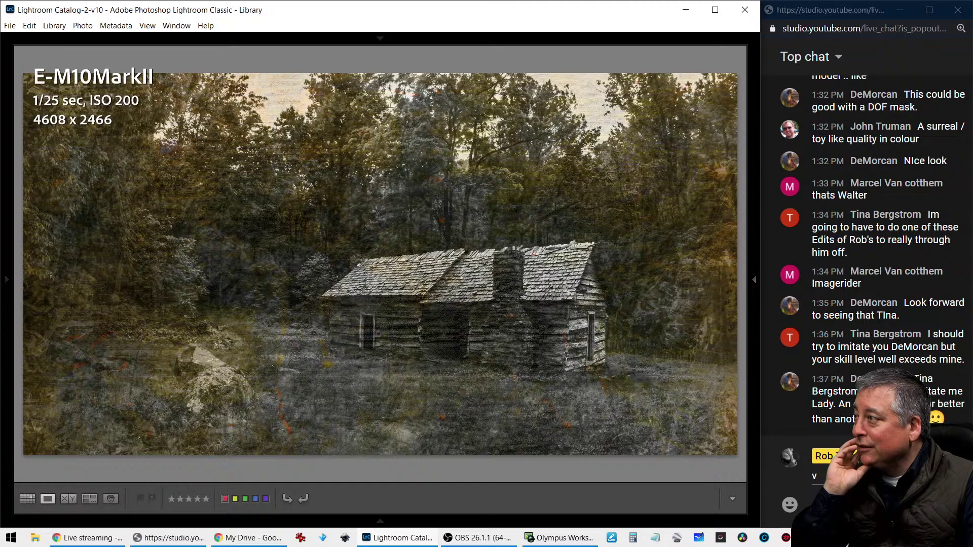
{"action": "key", "text": "i"}
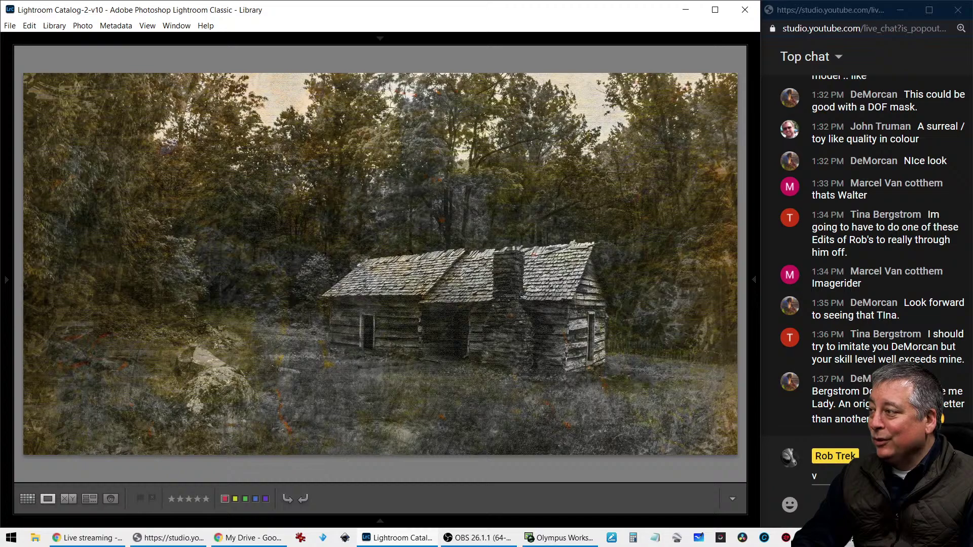
Step: Inspect the vivid green wide cabin edit at full and enlarged size, and return to the textured, aged-looking edit
{"action": "key", "text": "Left"}
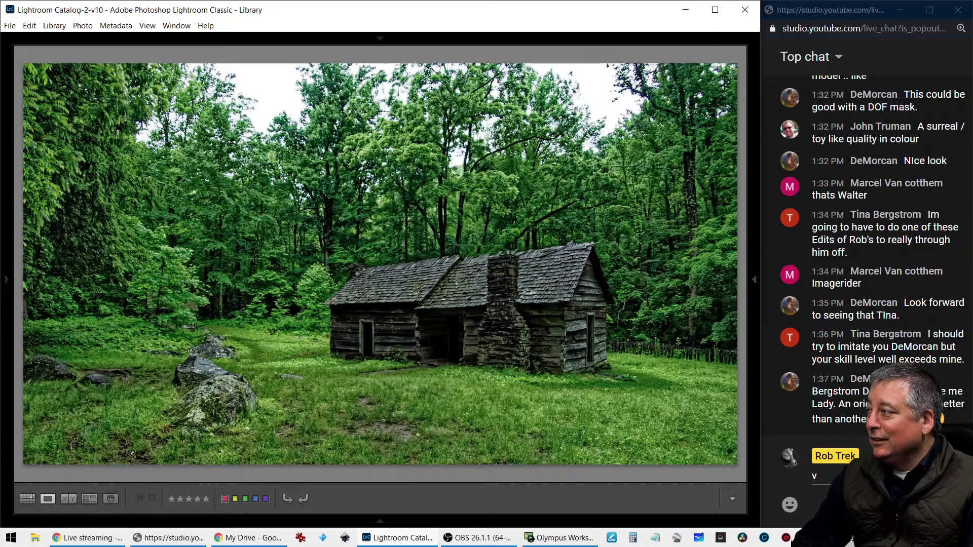
{"action": "key", "text": "z"}
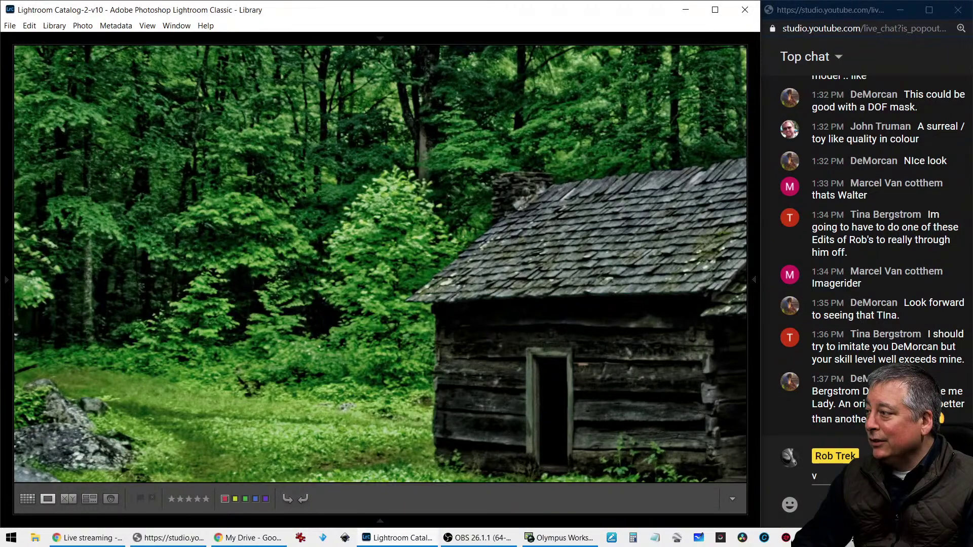
{"action": "key", "text": "z"}
{"action": "key", "text": "Right"}
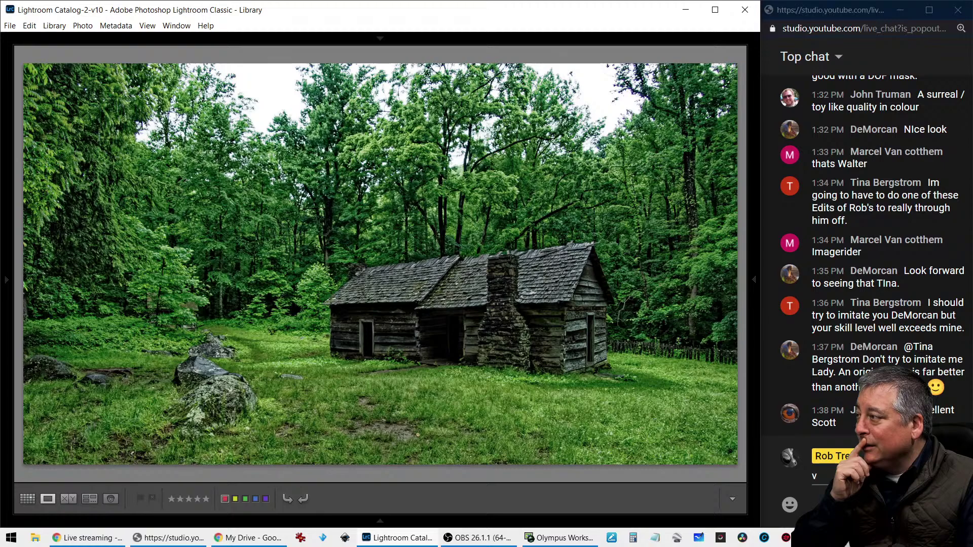
{"action": "key", "text": "Right"}
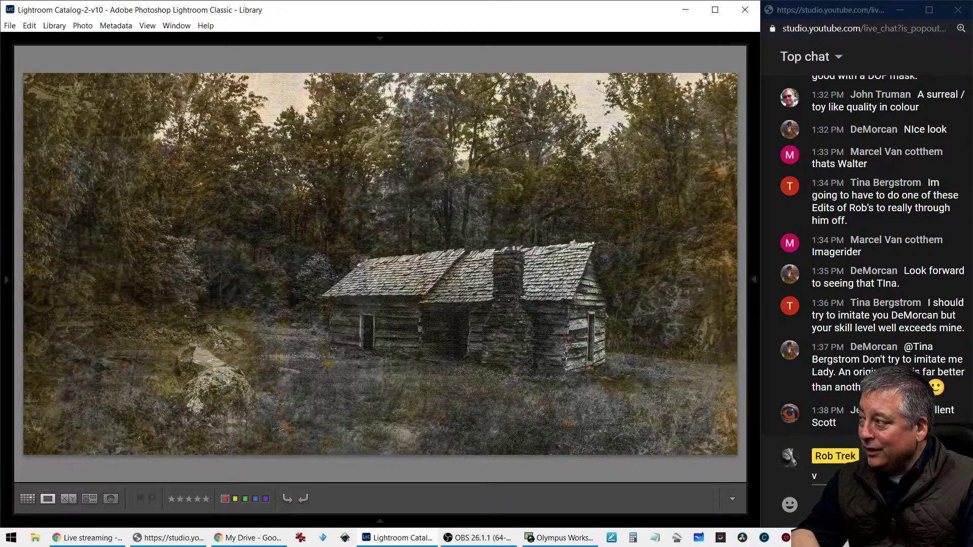
Step: Compare the textured, aged-looking edit with the vivid green wide cabin edit, check the green edit's photo info, and hide the overlay
{"action": "key", "text": "Right"}
{"action": "key", "text": "Left"}
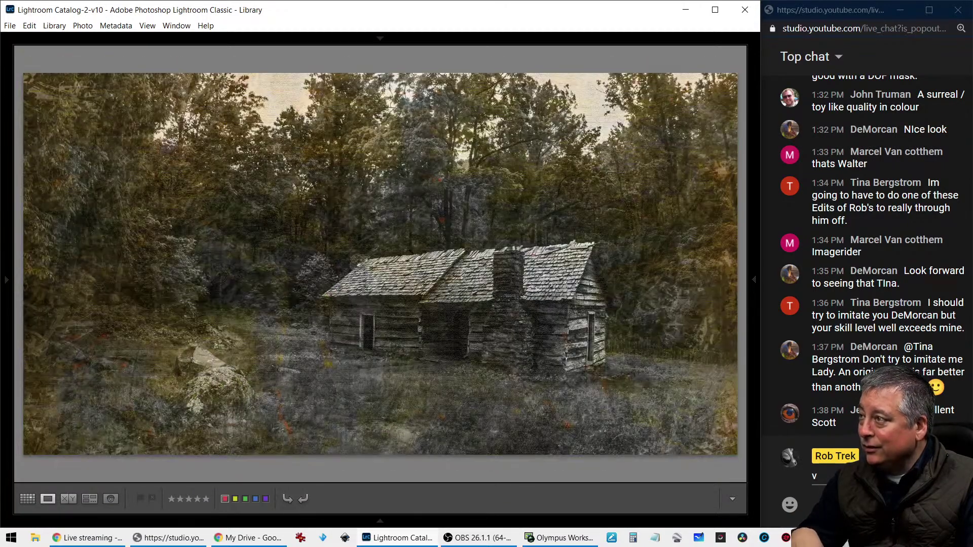
{"action": "key", "text": "Right"}
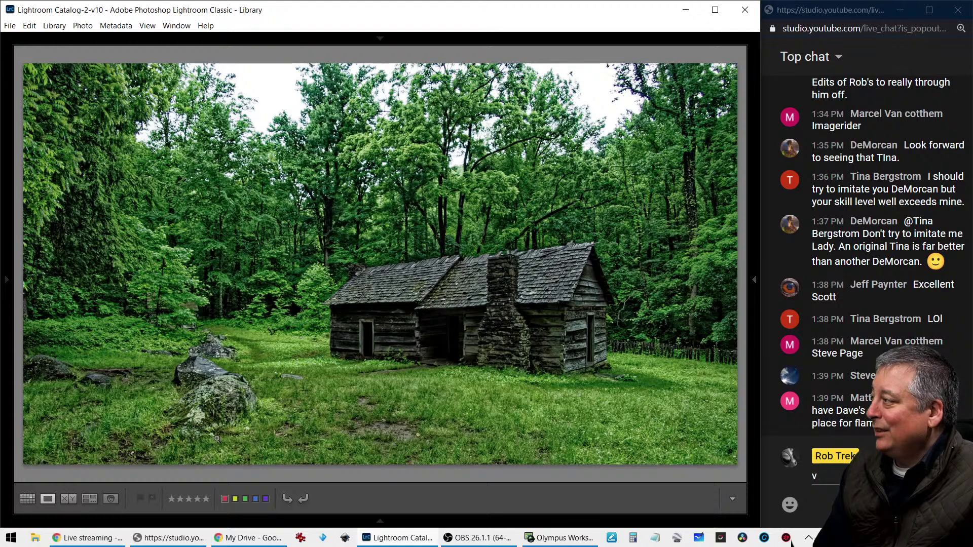
{"action": "key", "text": "i"}
{"action": "key", "text": "i"}
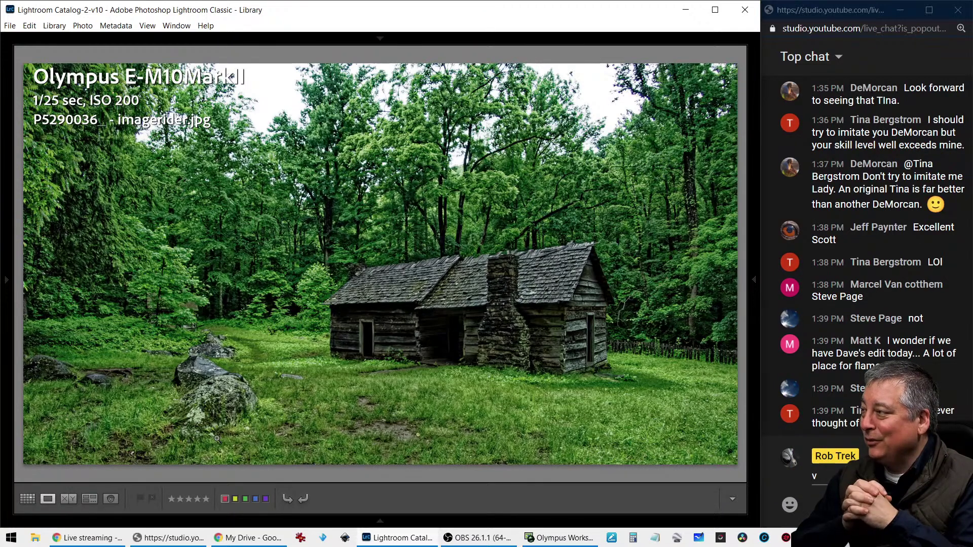
{"action": "key", "text": "i"}
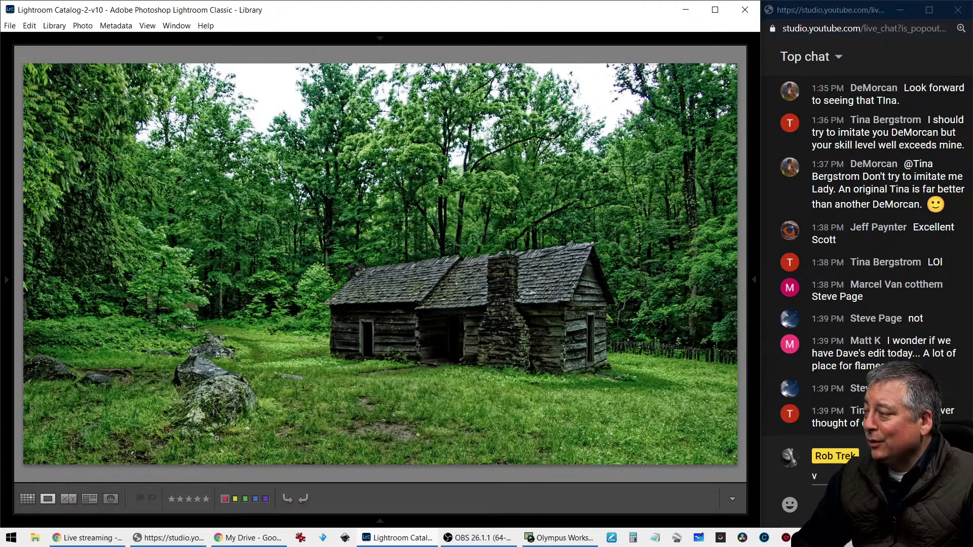
Step: View the warm-toned, white-bordered landscape-format cabin edit with its photo info overlay, and hide the overlay
{"action": "key", "text": "Right"}
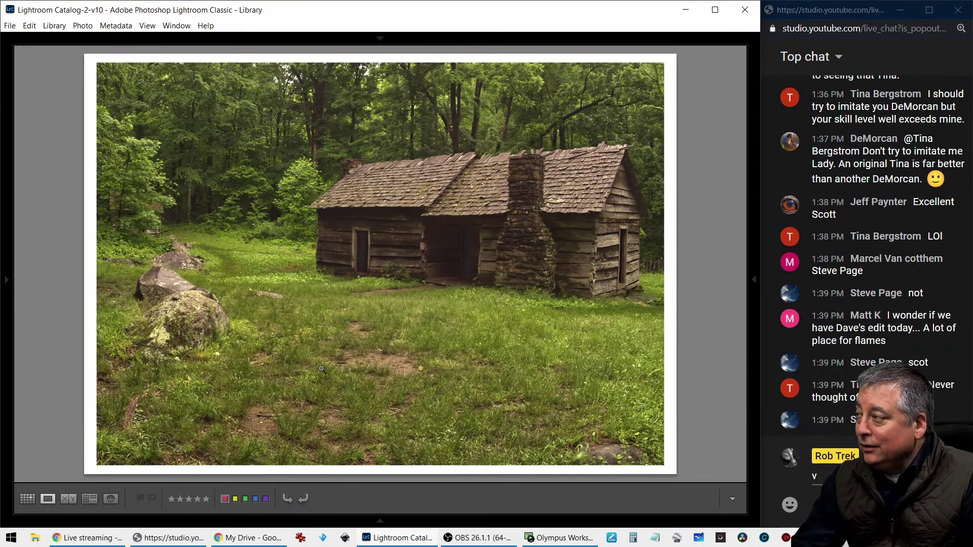
{"action": "key", "text": "i"}
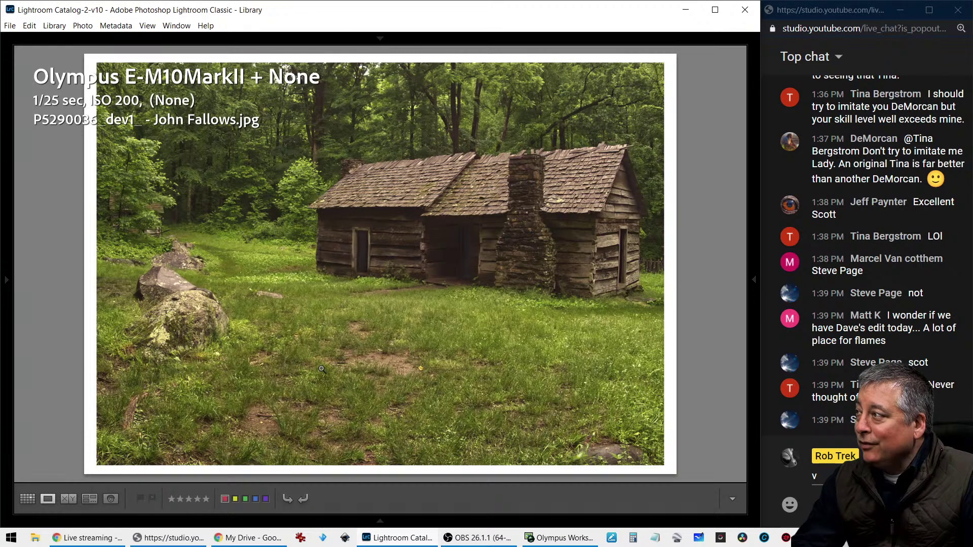
{"action": "key", "text": "i"}
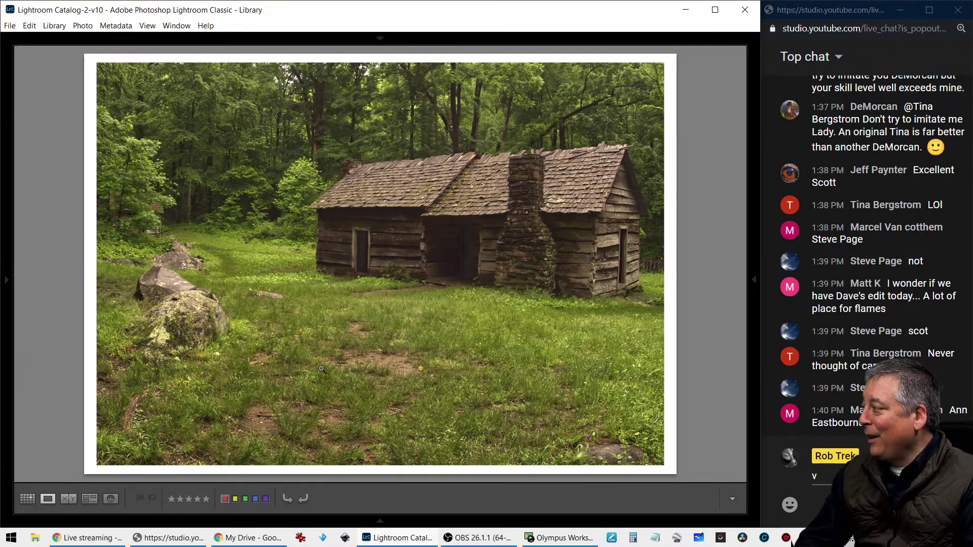
Step: View the muted, desaturated green cabin edit, show its camera and file name info, and hide the overlay
{"action": "key", "text": "Right"}
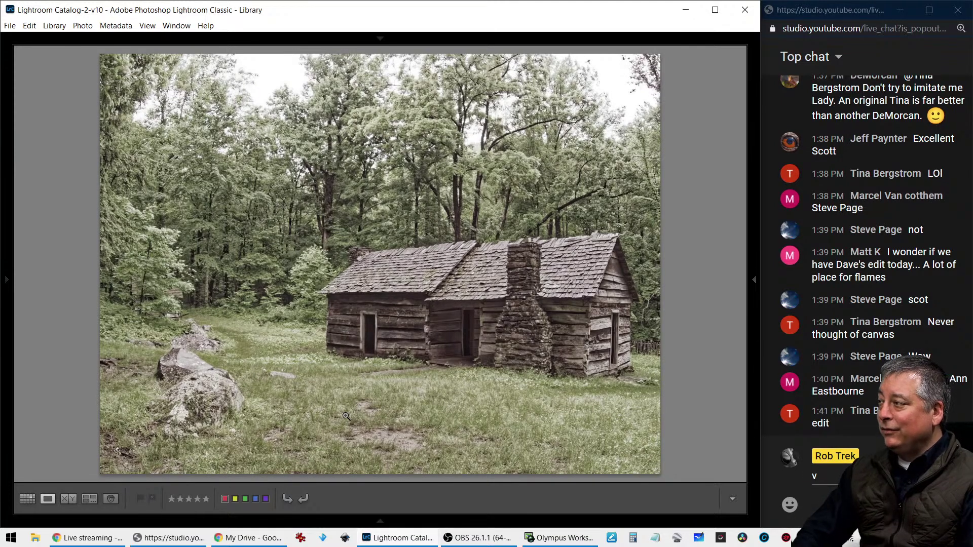
{"action": "key", "text": "i"}
{"action": "key", "text": "i"}
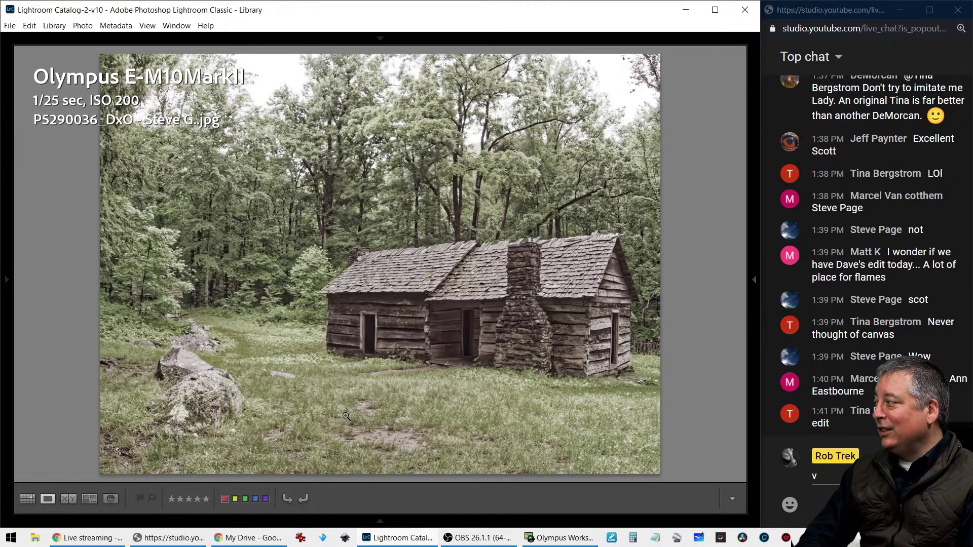
{"action": "key", "text": "i"}
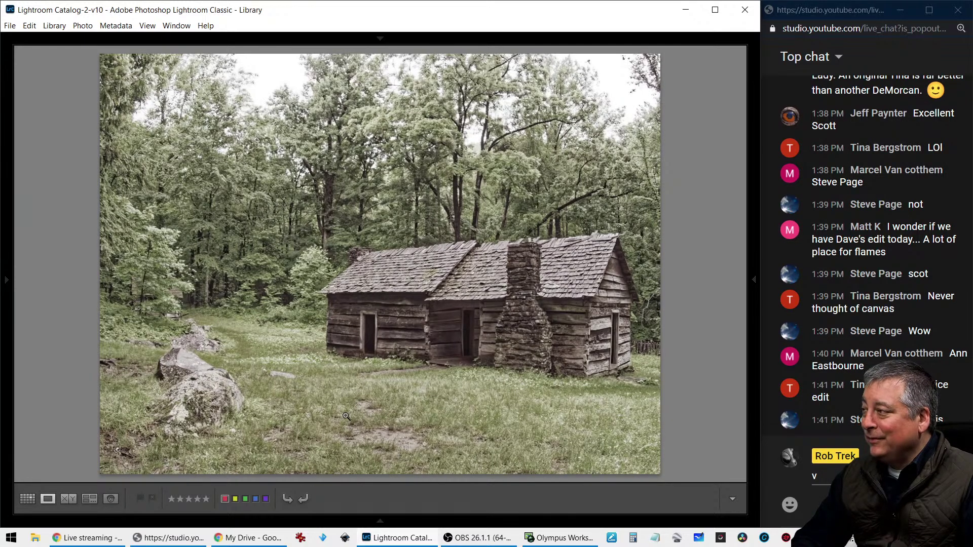
Step: View the white-bordered portrait-format cabin edit, inspect its grass and chimney enlarged, and check its photo info
{"action": "key", "text": "Right"}
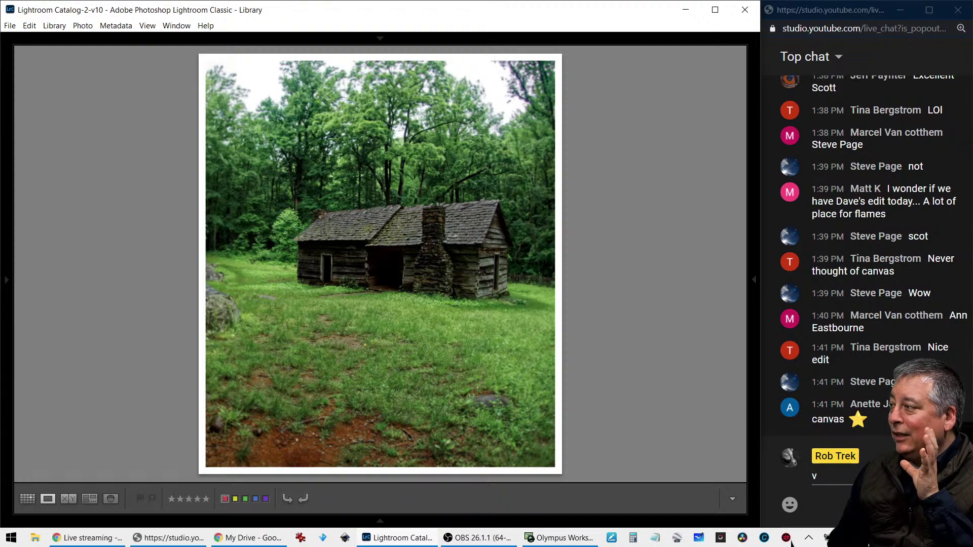
{"action": "key", "text": "z"}
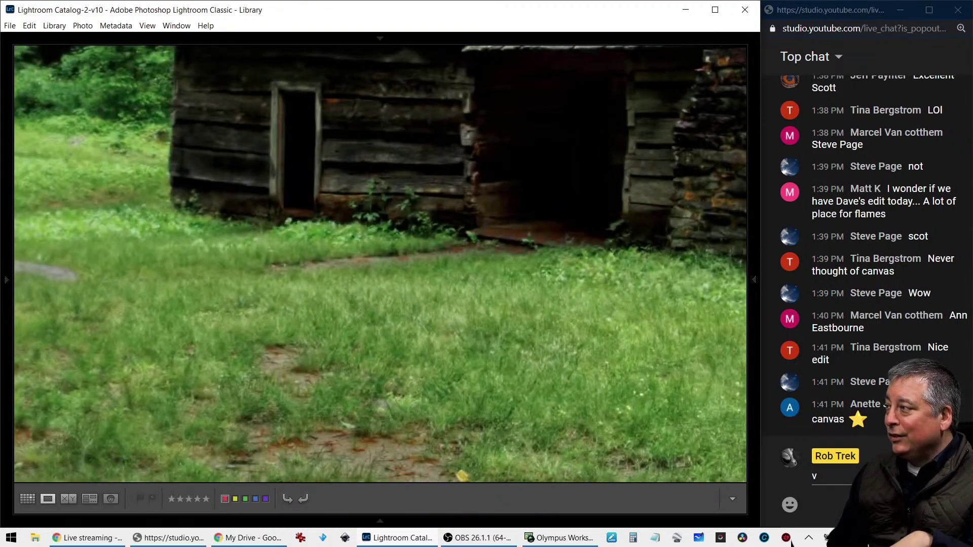
{"action": "key", "text": "z"}
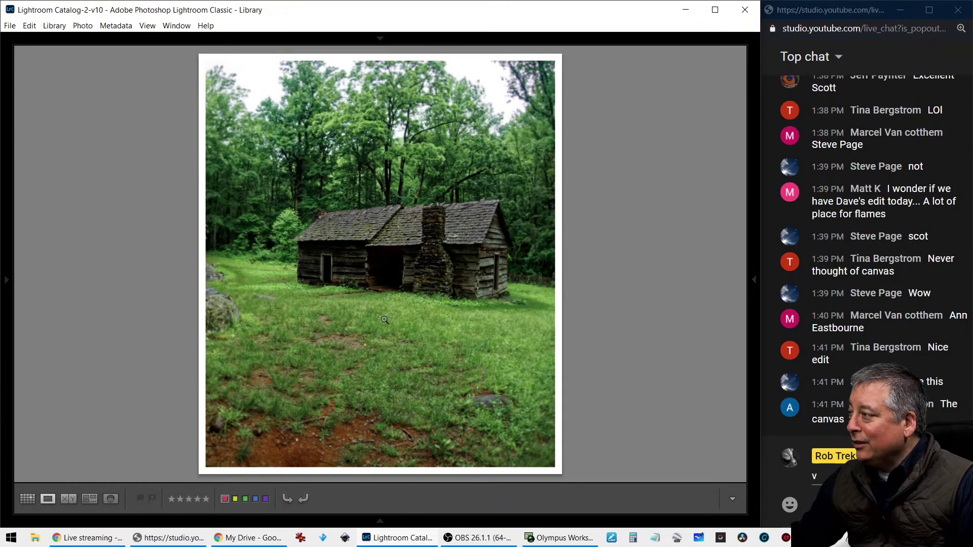
{"action": "left_click", "coordinate": [436, 251]}
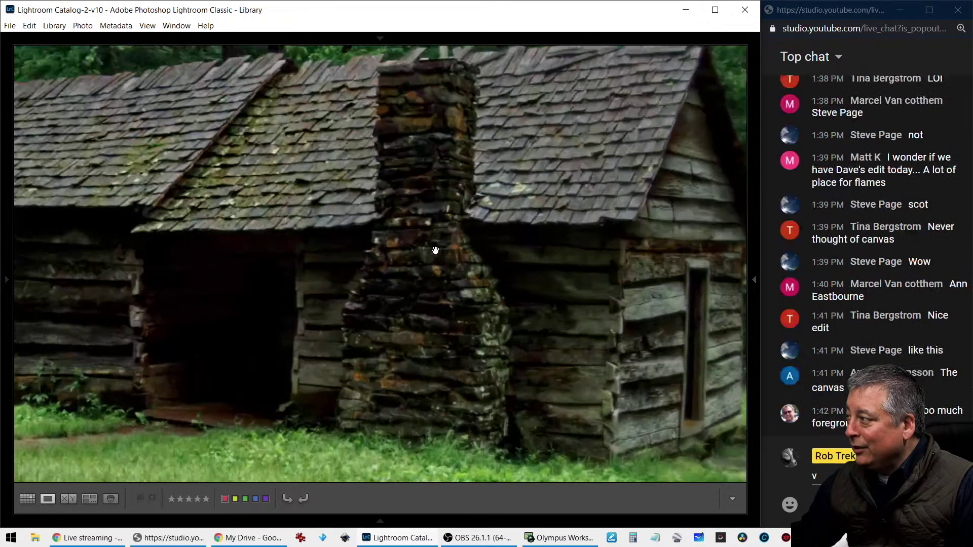
{"action": "left_click", "coordinate": [401, 253]}
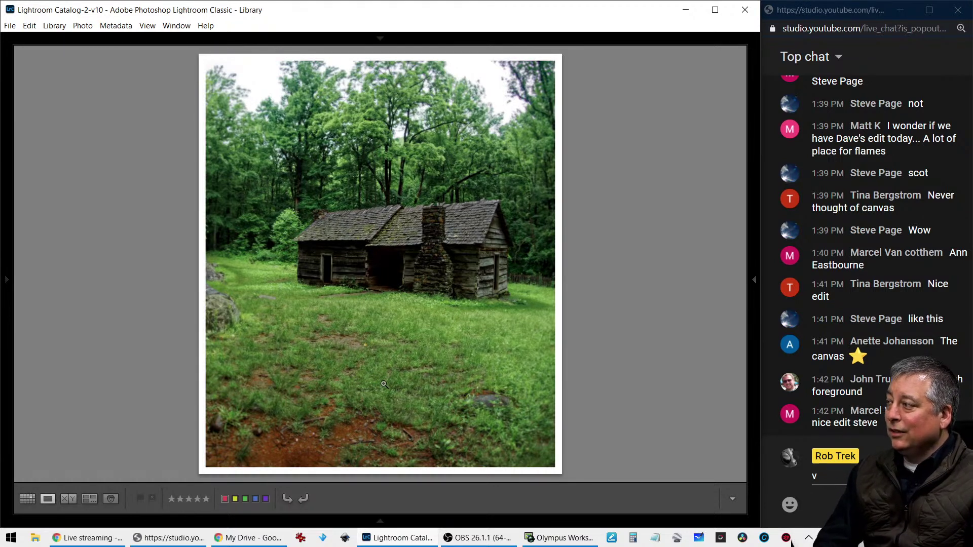
{"action": "key", "text": "i"}
{"action": "key", "text": "i"}
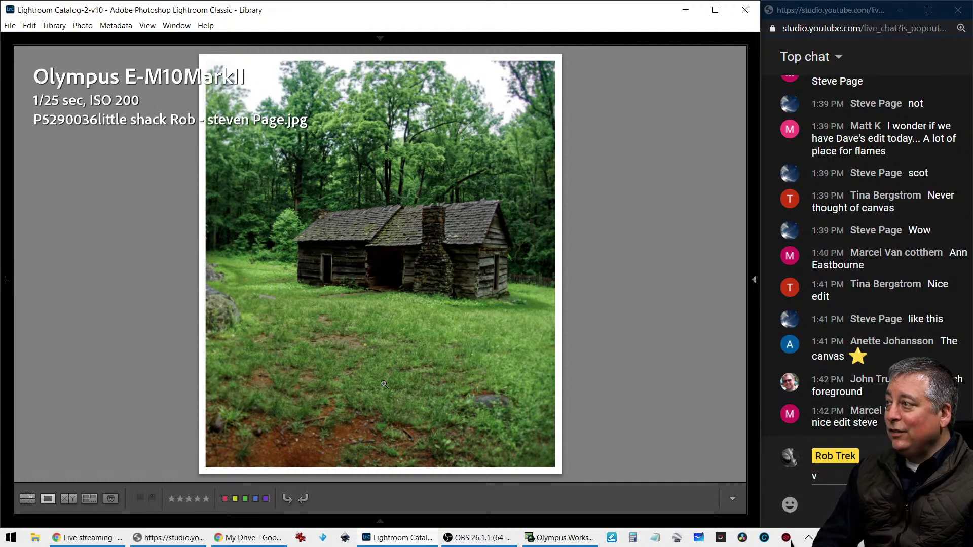
{"action": "key", "text": "i"}
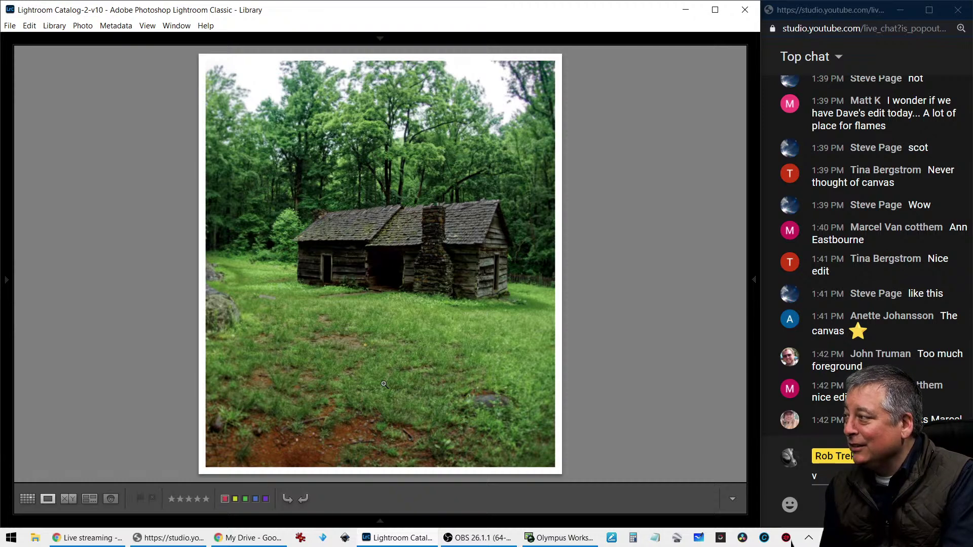
Step: View the dark-forest edit with the warmly lit cabin, inspect its roof and chimney enlarged, and check its photo info
{"action": "key", "text": "Right"}
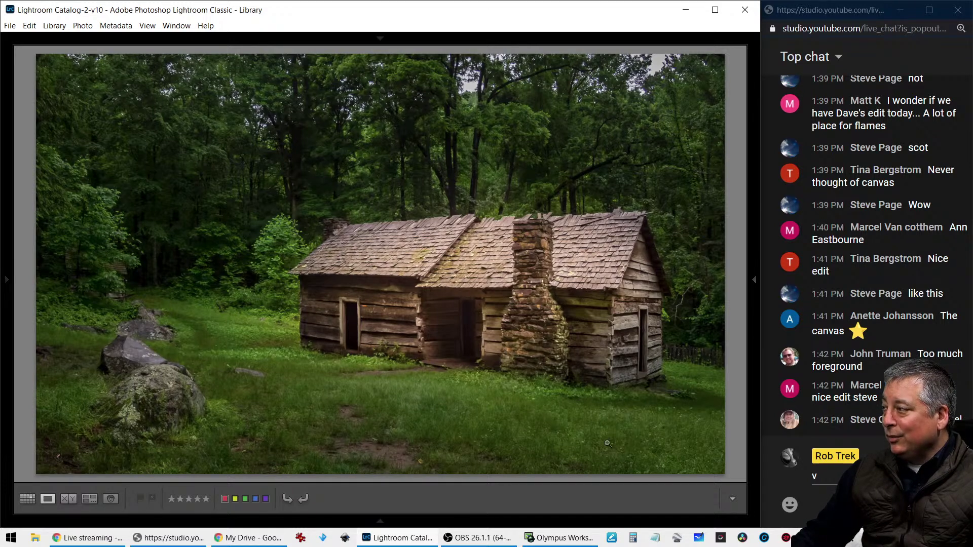
{"action": "left_click", "coordinate": [443, 416]}
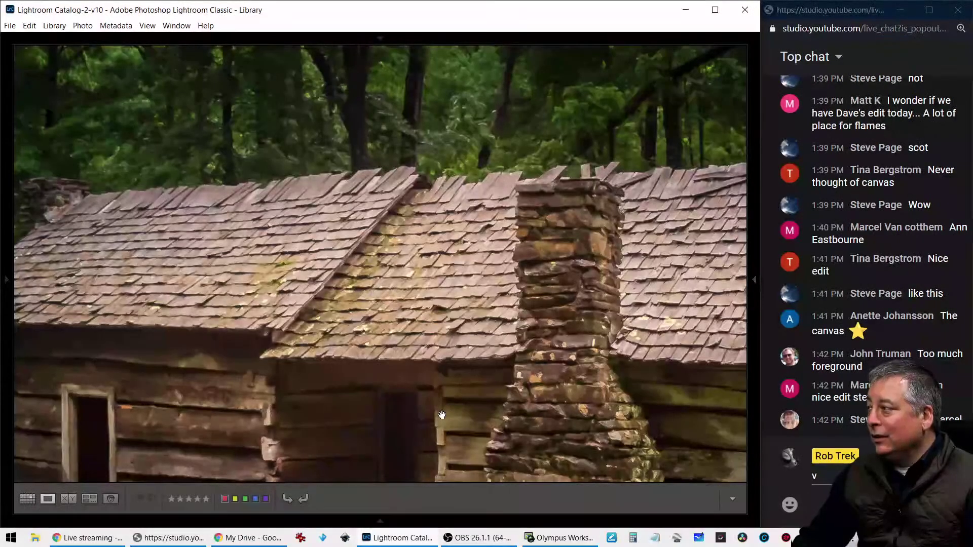
{"action": "left_click", "coordinate": [442, 415]}
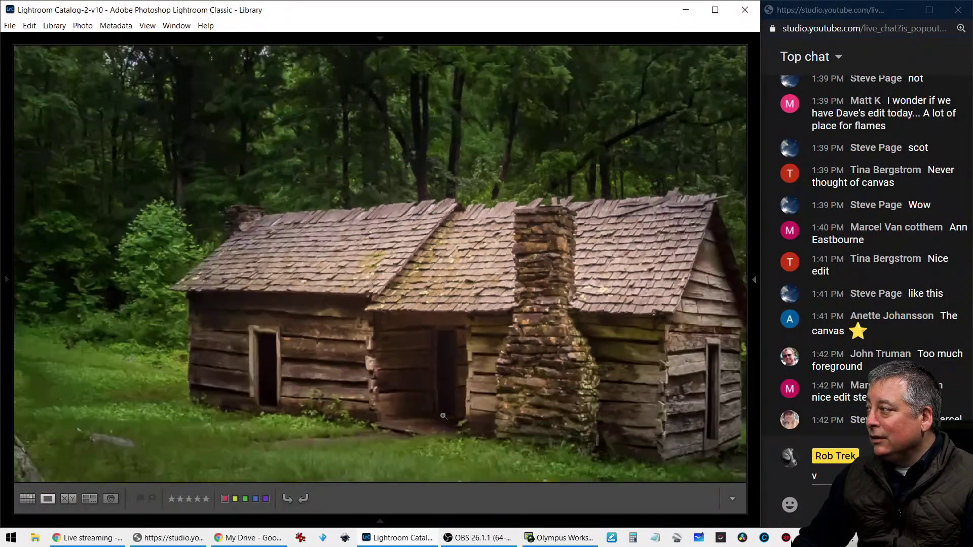
{"action": "key", "text": "i"}
{"action": "key", "text": "i"}
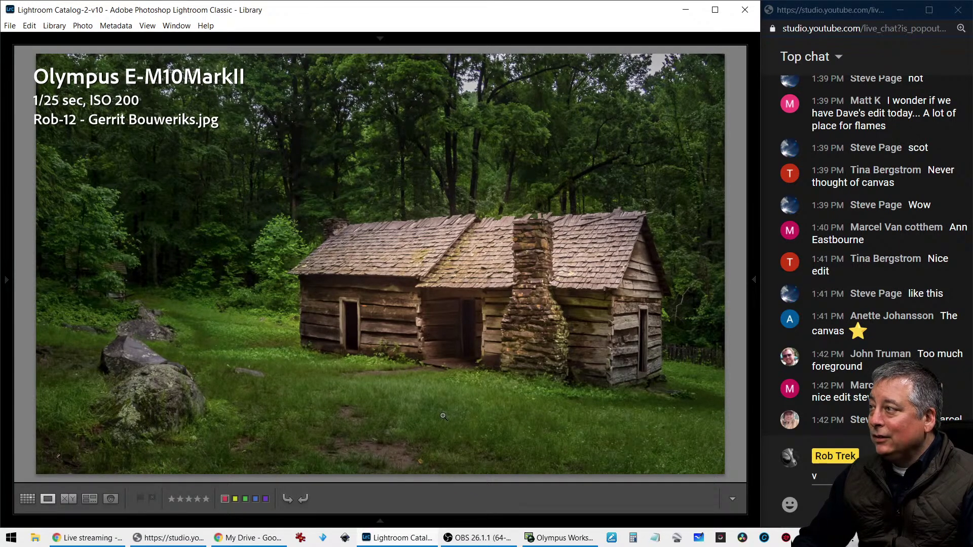
{"action": "key", "text": "i"}
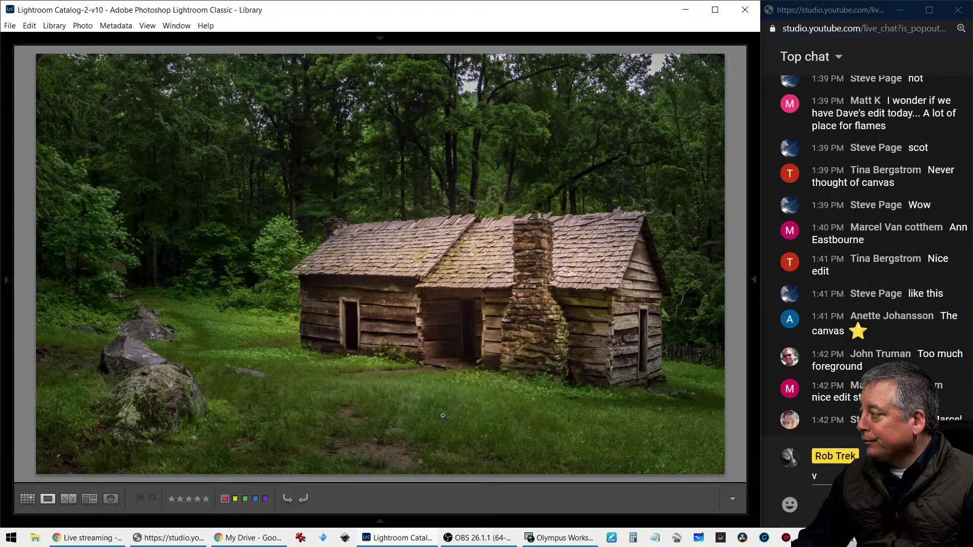
Step: View the dark, greenish night-style cabin edit, cycle its info overlay, and hide the overlay
{"action": "key", "text": "Right"}
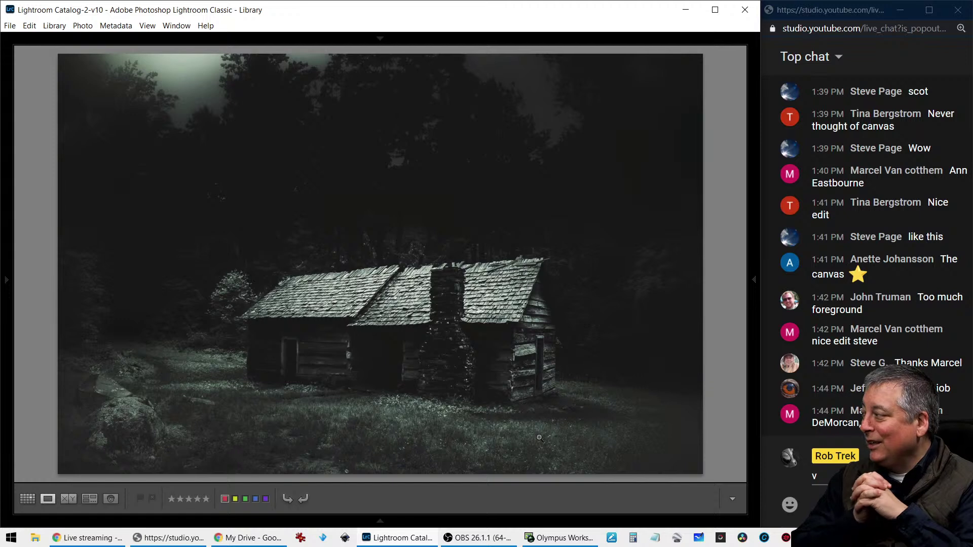
{"action": "key", "text": "i"}
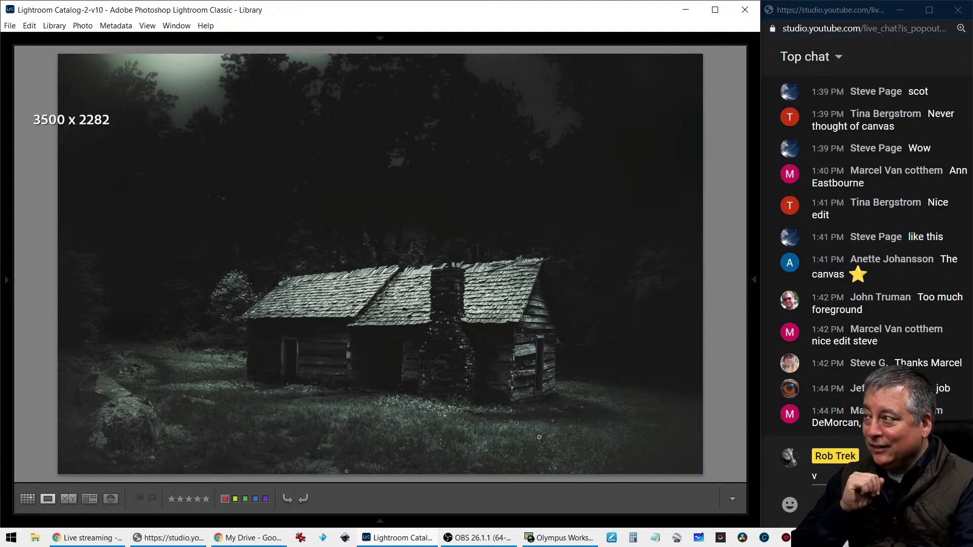
{"action": "key", "text": "i"}
{"action": "key", "text": "i"}
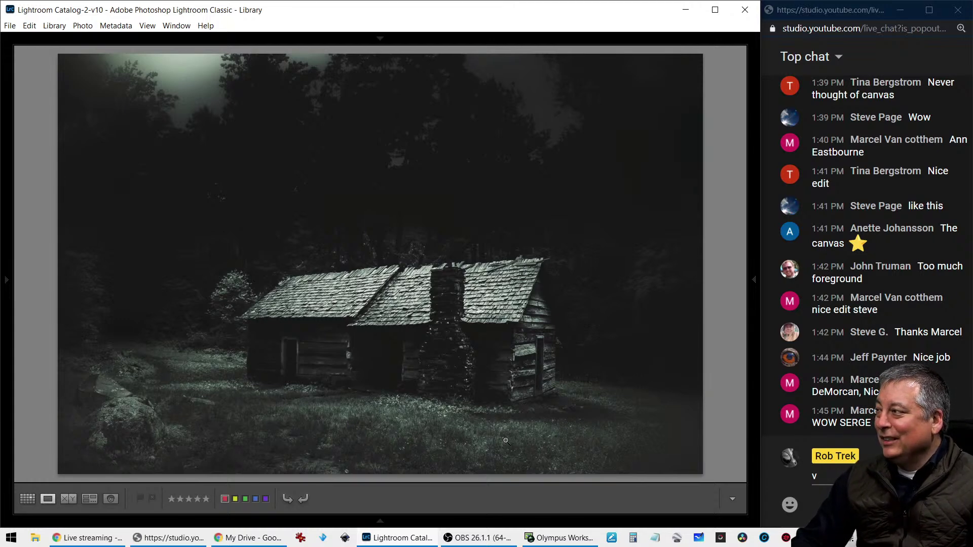
Step: Compare the bluish night-style cabin edit with the greenish one, cycle the bluish edit's info overlay, and hide it
{"action": "key", "text": "Right"}
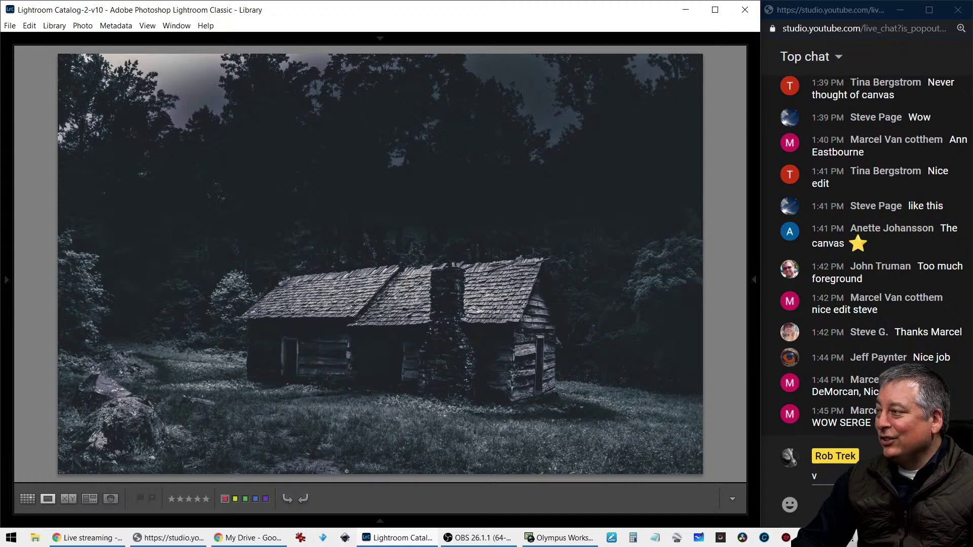
{"action": "key", "text": "Left"}
{"action": "key", "text": "Right"}
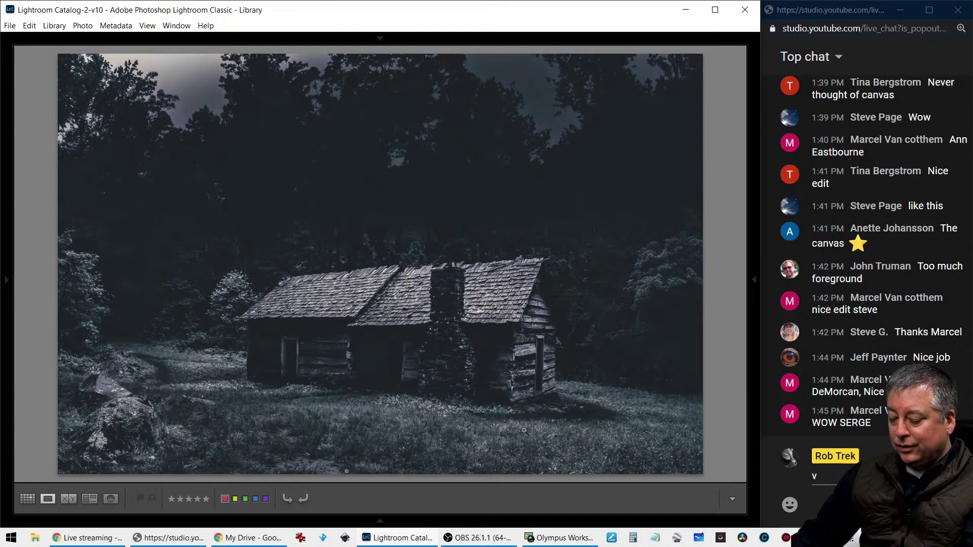
{"action": "key", "text": "i"}
{"action": "key", "text": "i"}
{"action": "key", "text": "i"}
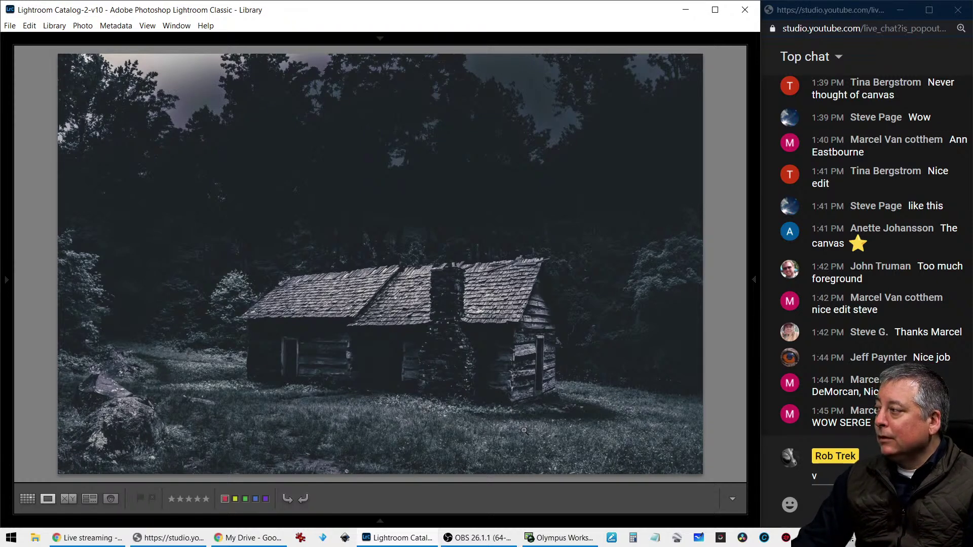
Step: View the sepia-toned, tightly cropped cabin edit with its file name overlay, and hide the overlay
{"action": "key", "text": "Right"}
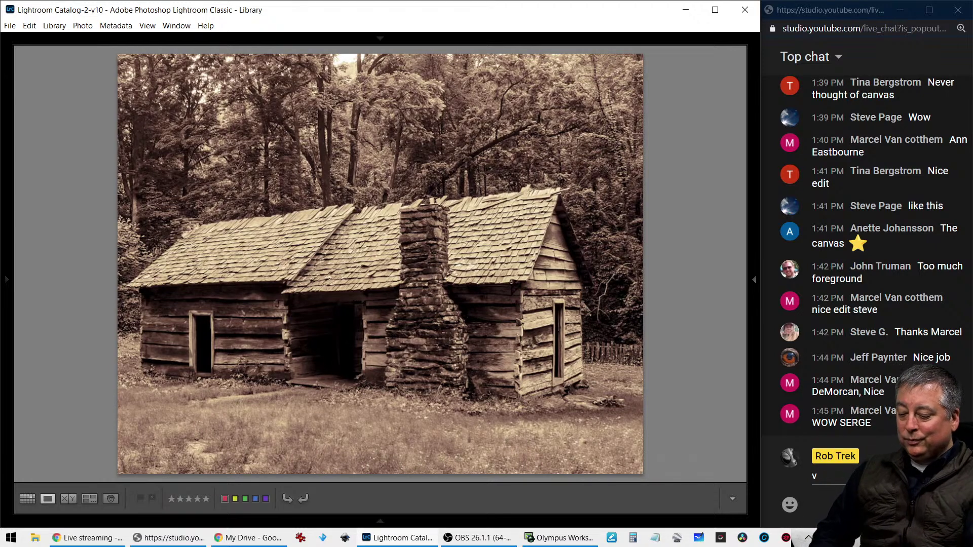
{"action": "key", "text": "i"}
{"action": "key", "text": "i"}
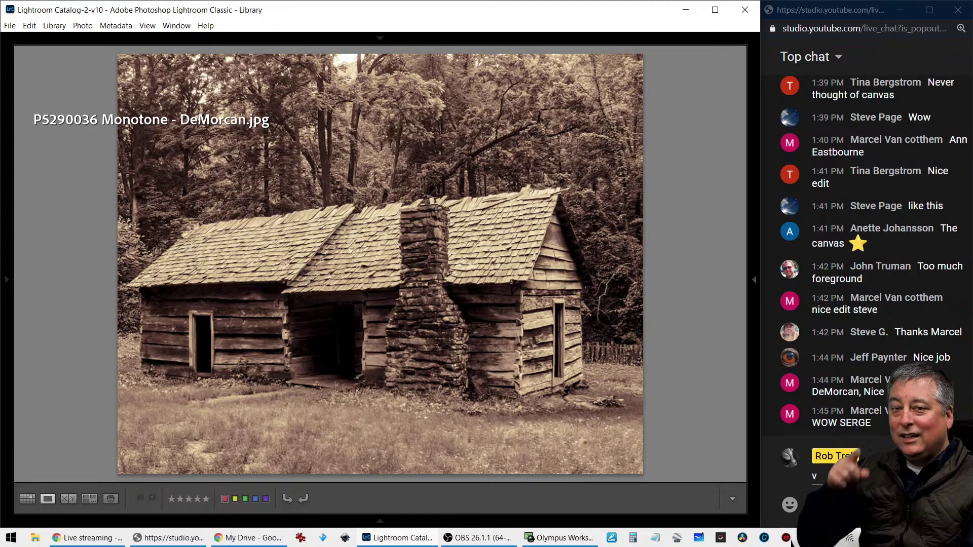
{"action": "key", "text": "i"}
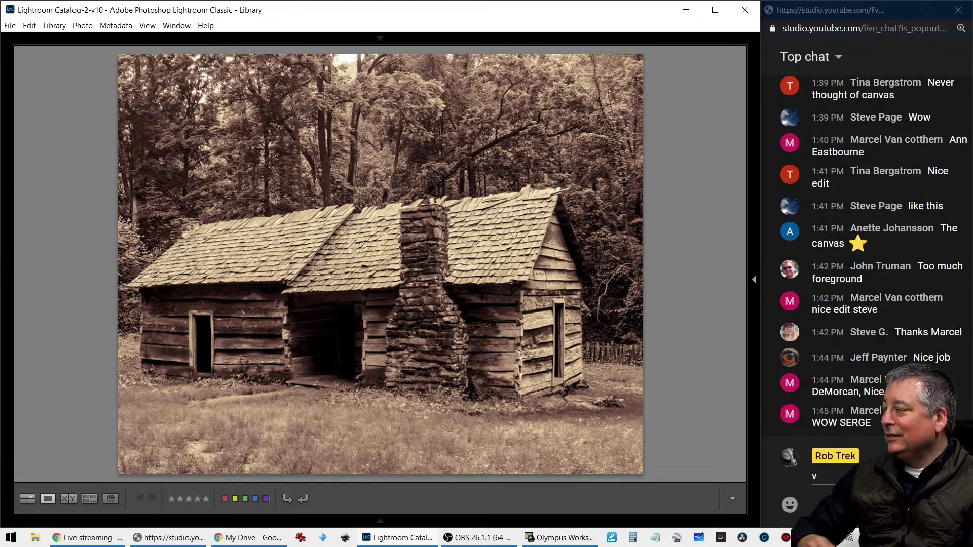
{"action": "key", "text": "0"}
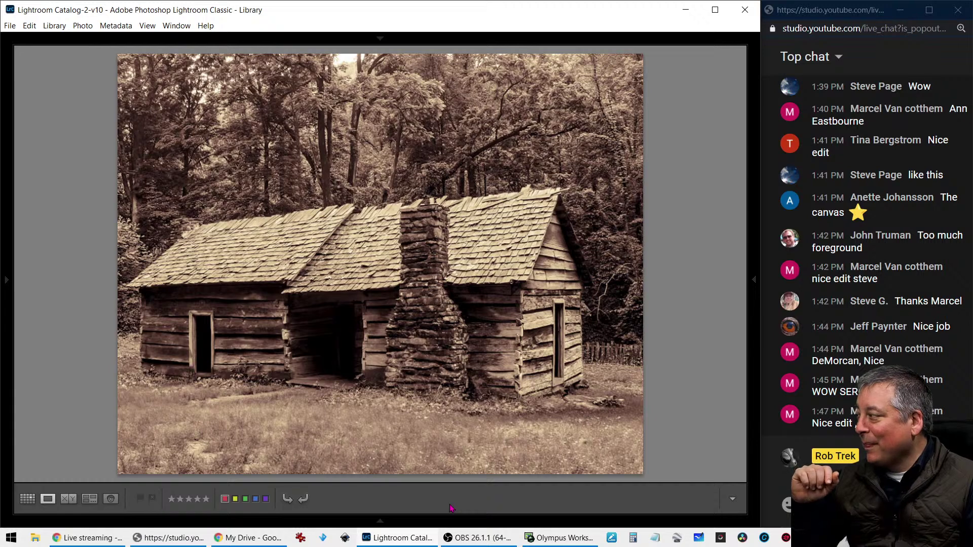
{"action": "type", "text": "v"}
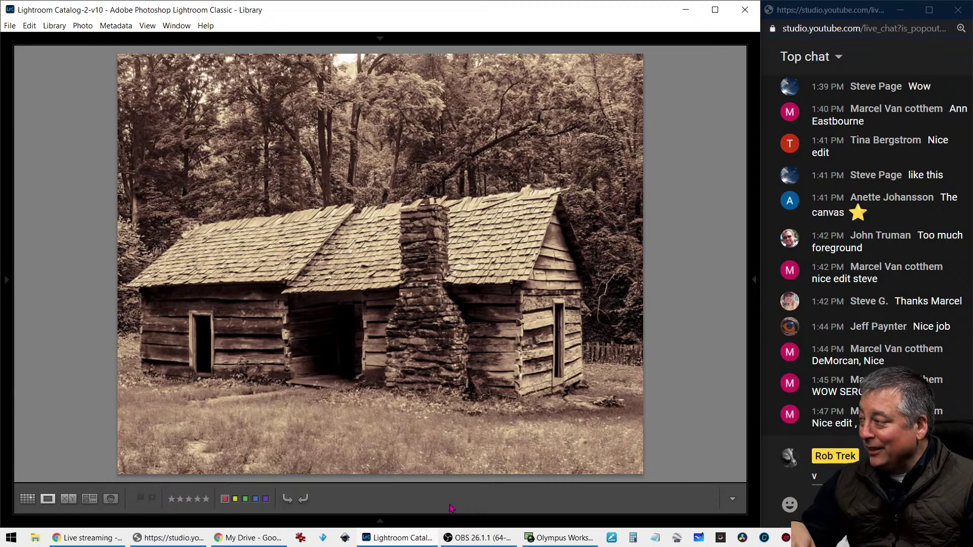
Step: View the bright green cabin edit, inspect its roof and chimney enlarged, and compare it with the sepia-toned edit
{"action": "key", "text": "Left"}
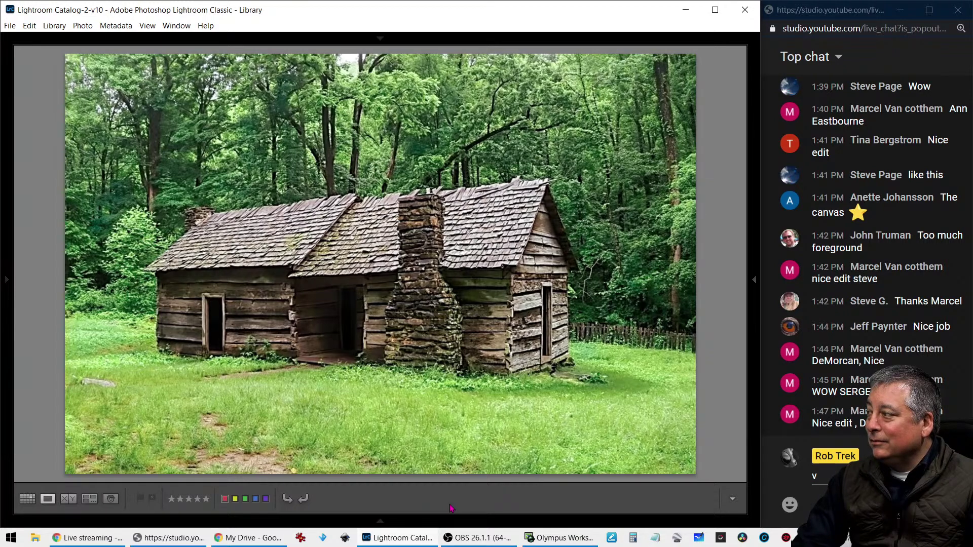
{"action": "key", "text": "Left"}
{"action": "key", "text": "Left"}
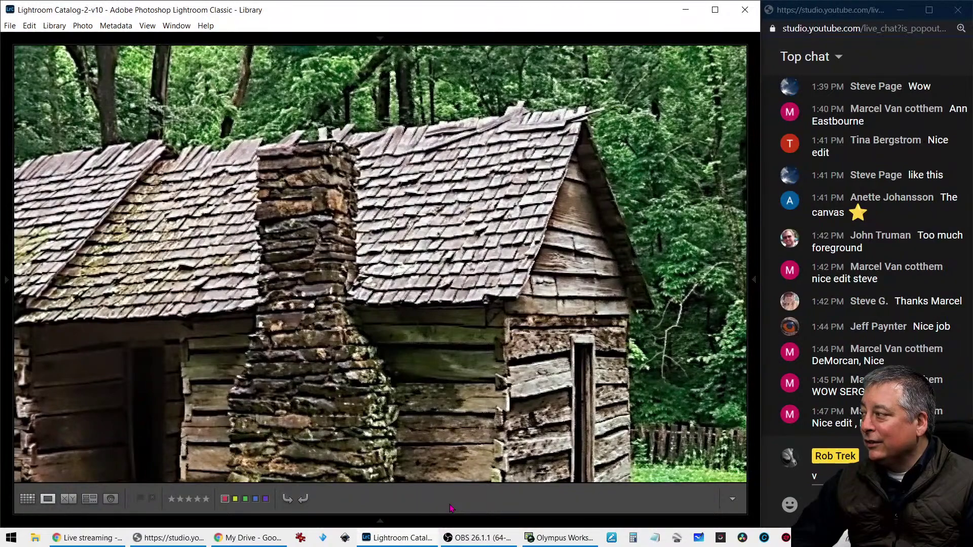
{"action": "key", "text": "Left"}
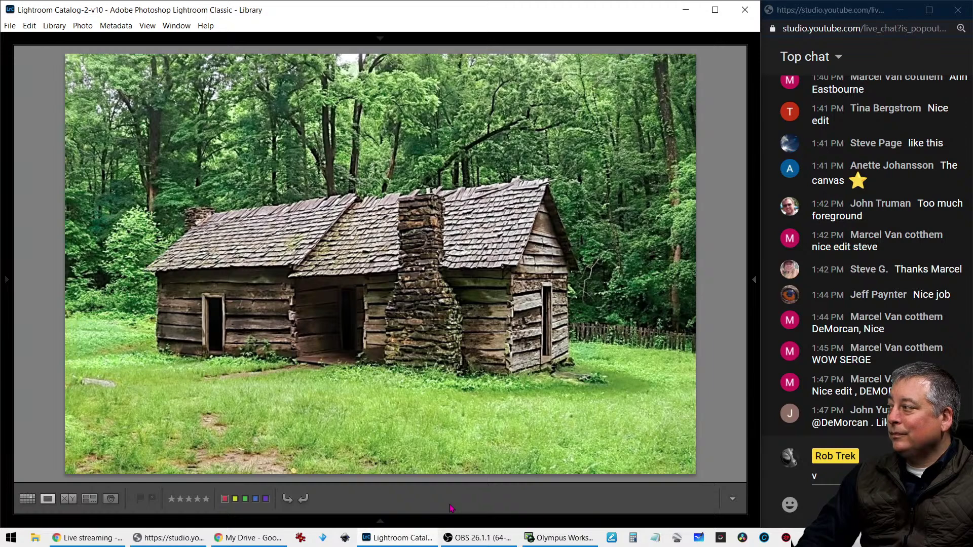
{"action": "key", "text": "Right"}
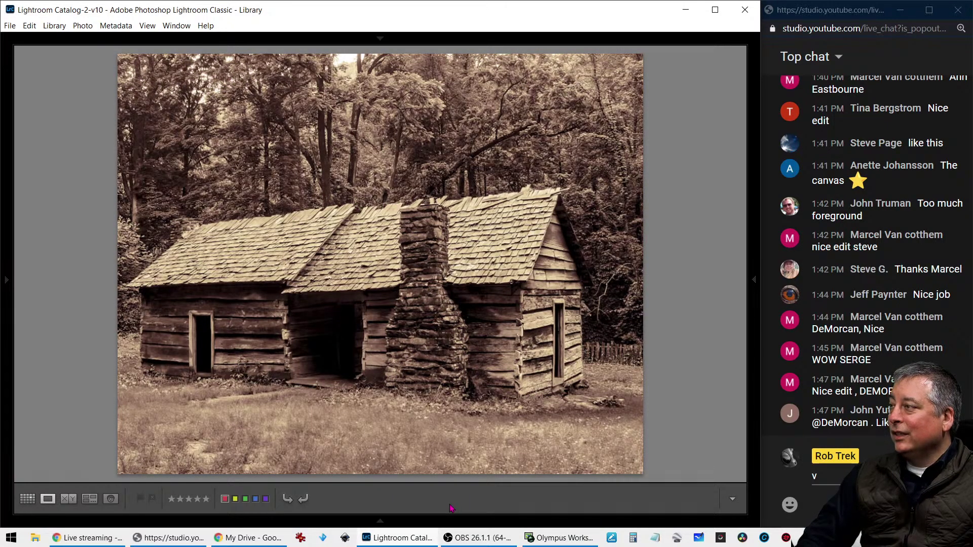
{"action": "key", "text": "Left"}
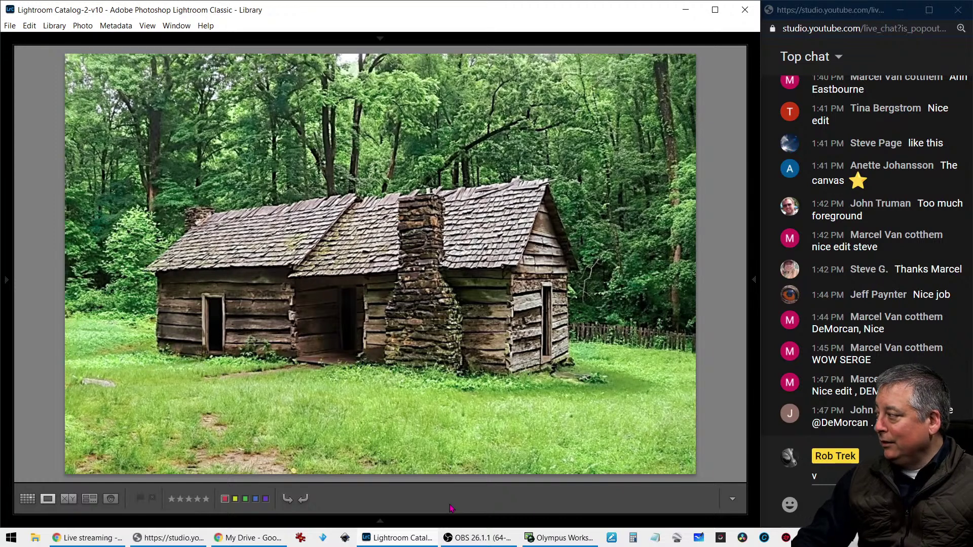
Step: View the portrait-format edit with the white vignette, cycle its info overlay until hidden, and compare it with the bright green cabin edit
{"action": "key", "text": "Left"}
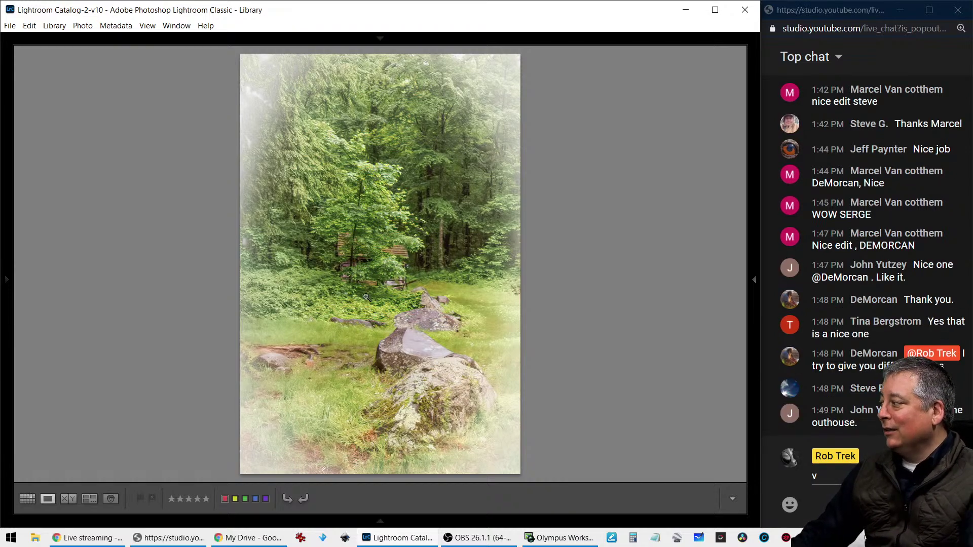
{"action": "key", "text": "i"}
{"action": "key", "text": "i"}
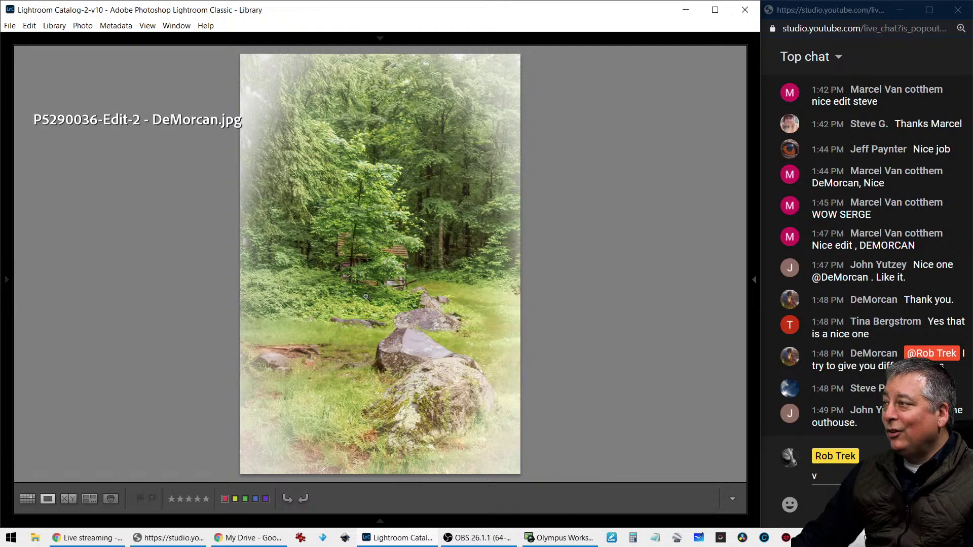
{"action": "key", "text": "i"}
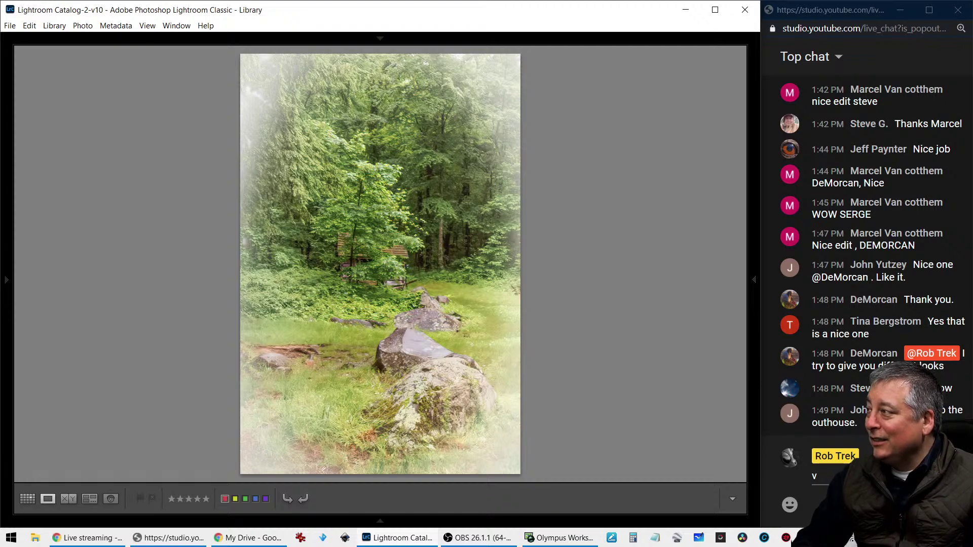
{"action": "key", "text": "Right"}
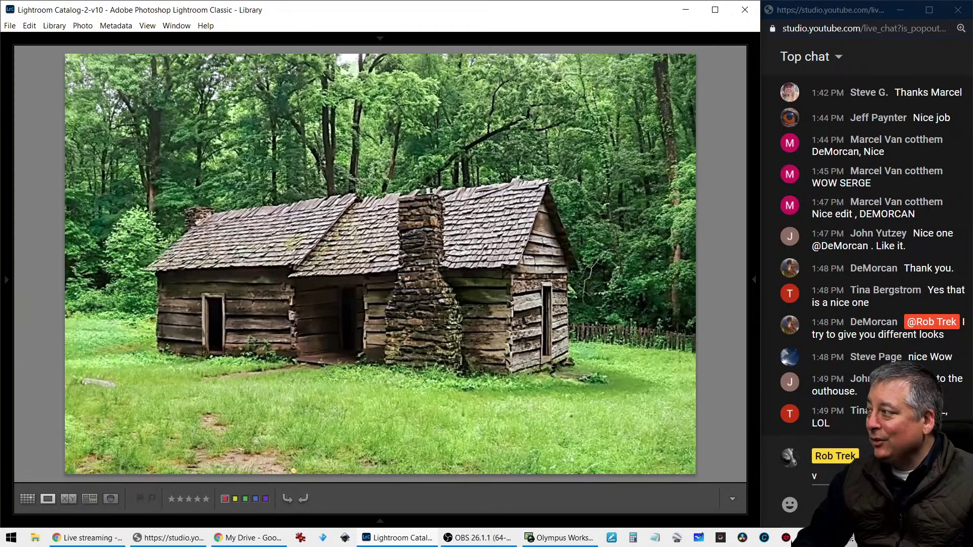
{"action": "key", "text": "Left"}
Step: Return to the thumbnail grid and replace the red label filter with a rating filter of two stars or higher
{"action": "key", "text": "g"}
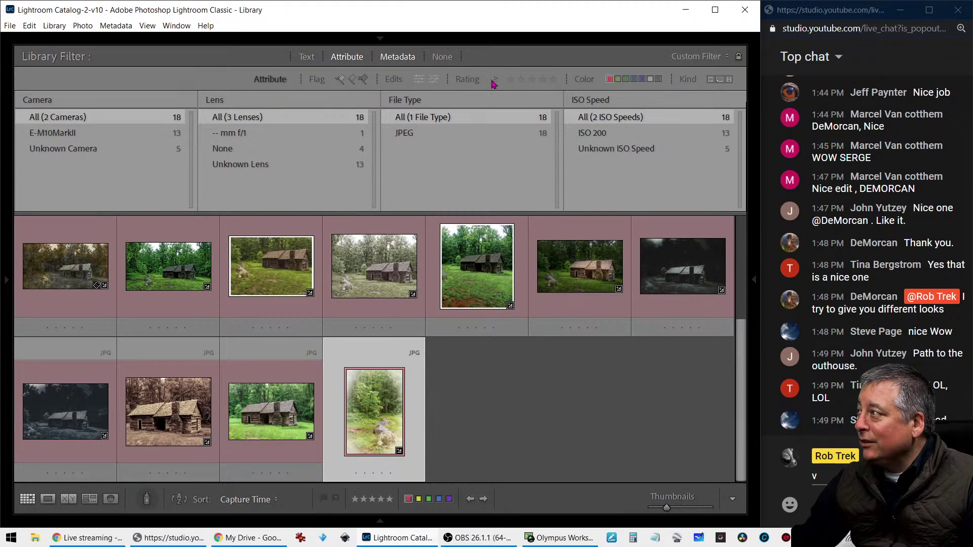
{"action": "left_click", "coordinate": [610, 79]}
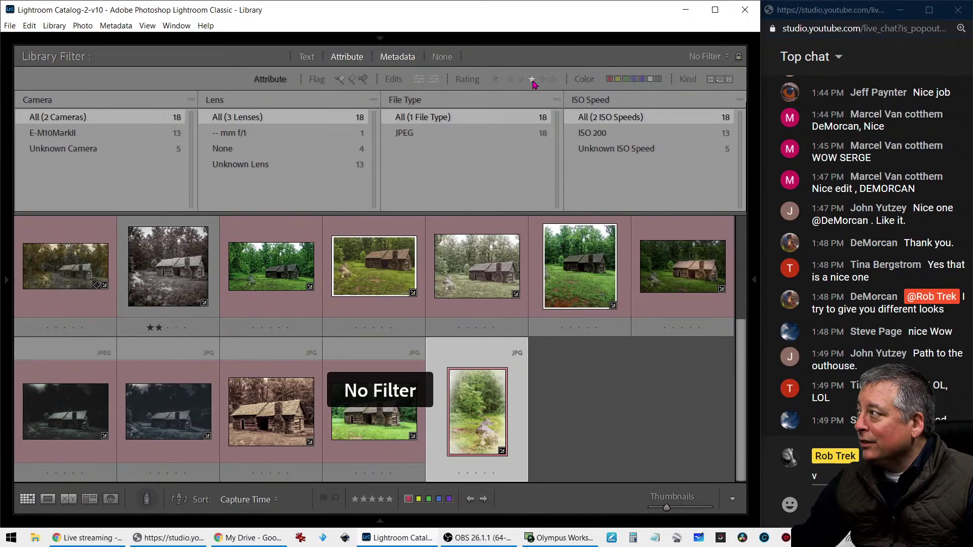
{"action": "left_click", "coordinate": [522, 79]}
Step: View the two-star black-and-white cabin edit and inspect its roof, chimney and doorway enlarged
{"action": "double_click", "coordinate": [71, 303]}
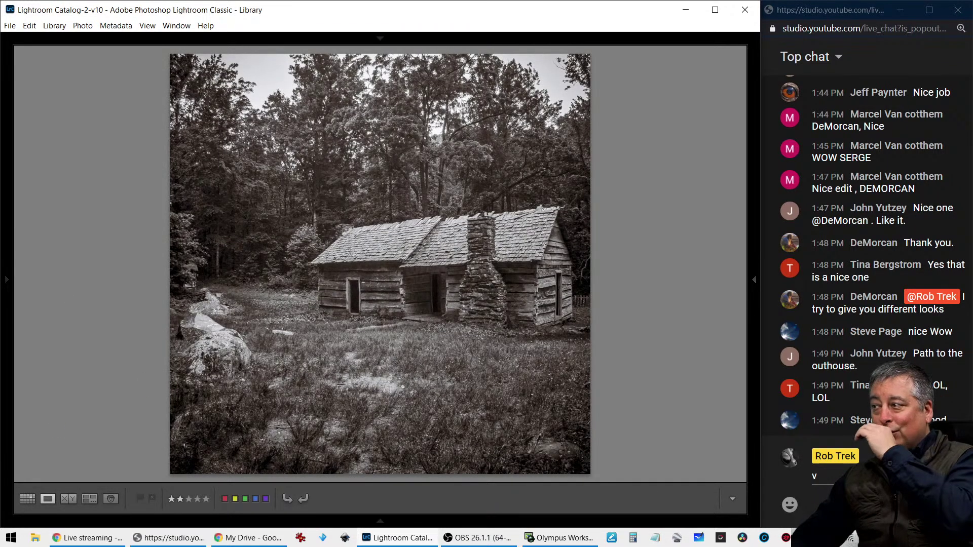
{"action": "key", "text": "z"}
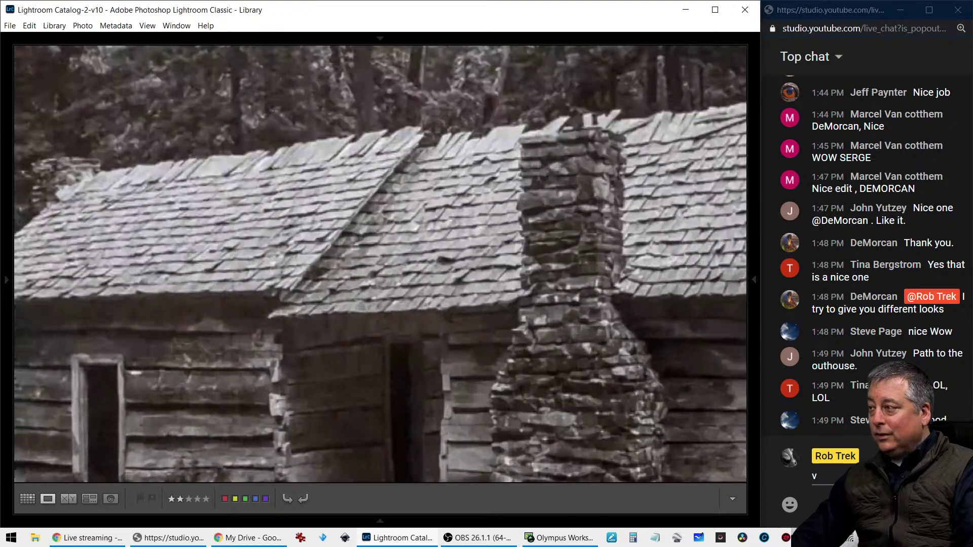
{"action": "key", "text": "z"}
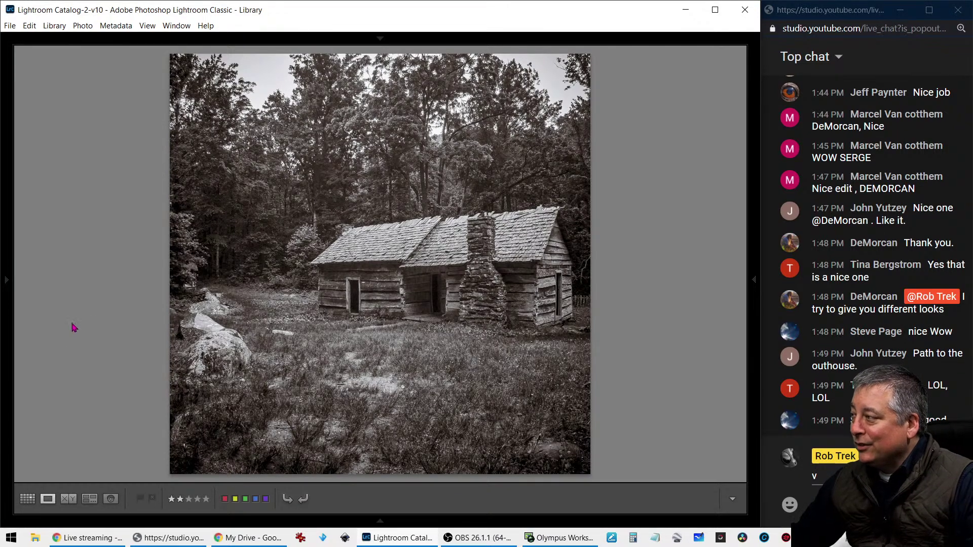
{"action": "left_click", "coordinate": [432, 293]}
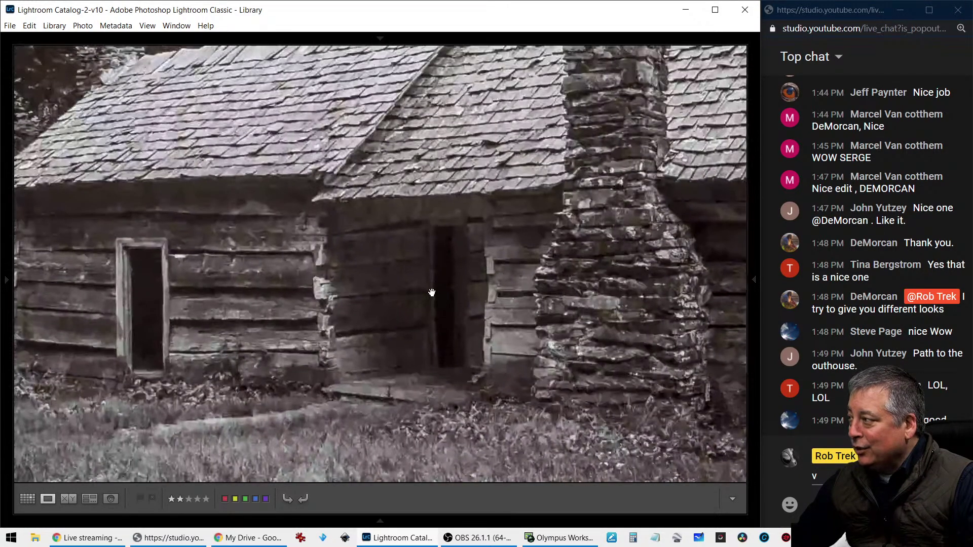
{"action": "left_click", "coordinate": [404, 296]}
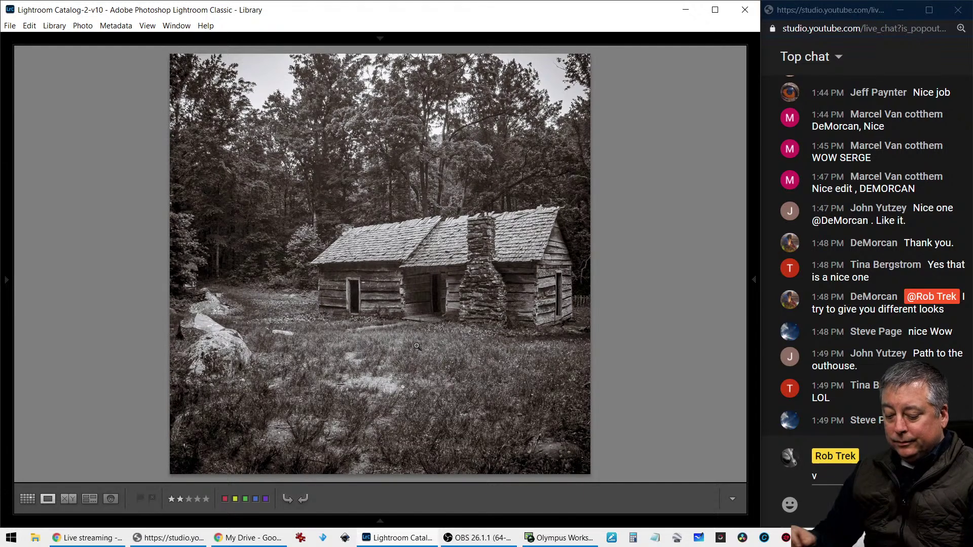
Step: Turn off the rating filter in the thumbnail grid and look over all the submitted cabin edits
{"action": "key", "text": "g"}
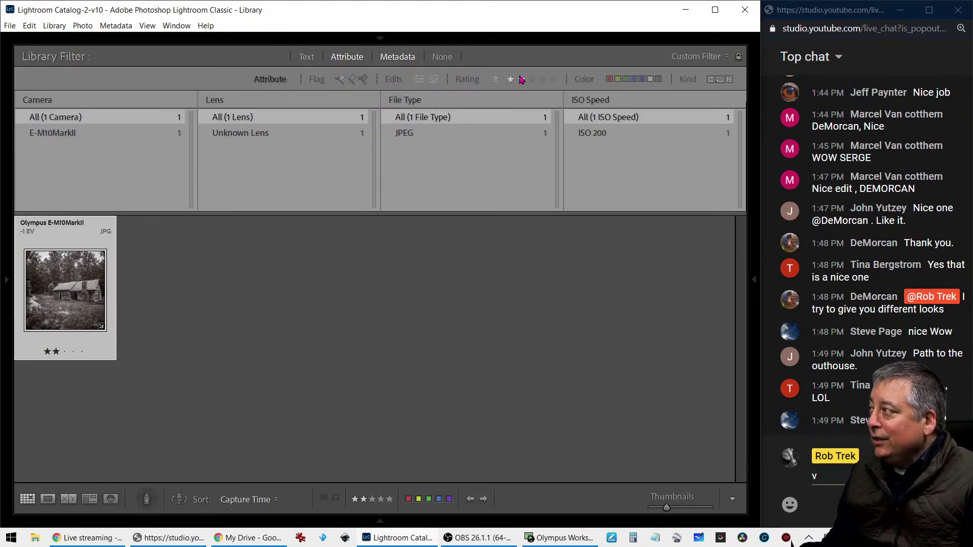
{"action": "key", "text": "ctrl+l"}
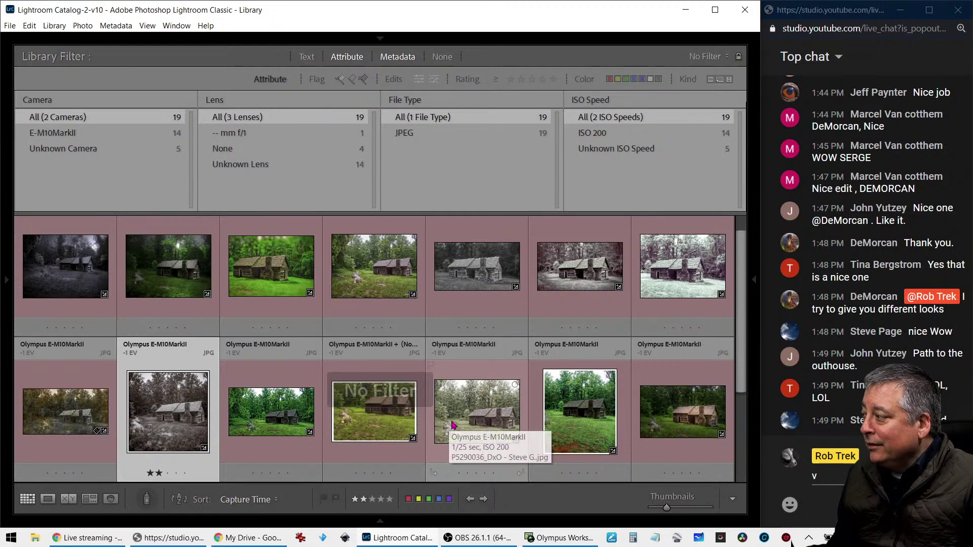
{"action": "scroll", "coordinate": [454, 425], "scroll_direction": "down", "scroll_amount": 2}
{"action": "scroll", "coordinate": [453, 425], "scroll_direction": "down", "scroll_amount": 1}
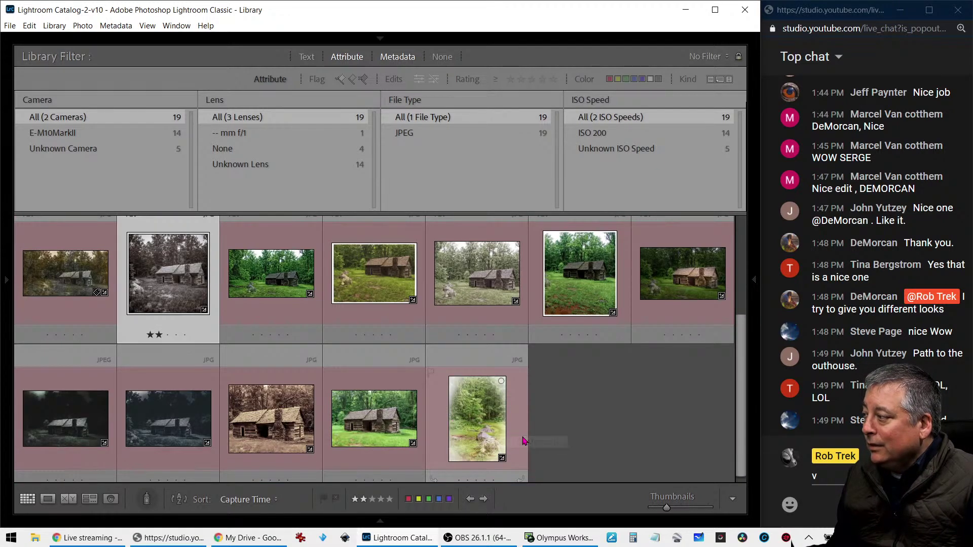
{"action": "scroll", "coordinate": [522, 436], "scroll_direction": "up", "scroll_amount": 1}
{"action": "scroll", "coordinate": [524, 441], "scroll_direction": "up", "scroll_amount": 1}
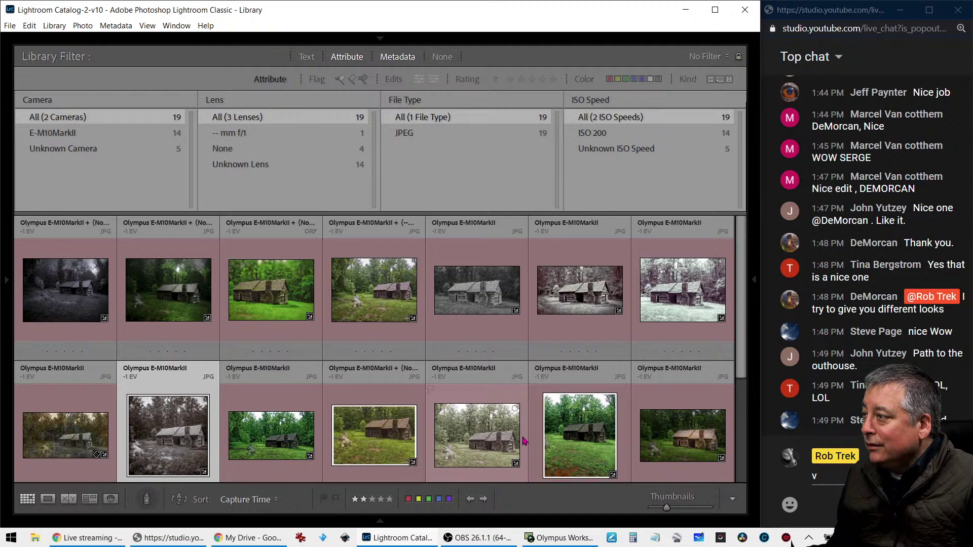
{"action": "scroll", "coordinate": [523, 441], "scroll_direction": "down", "scroll_amount": 1}
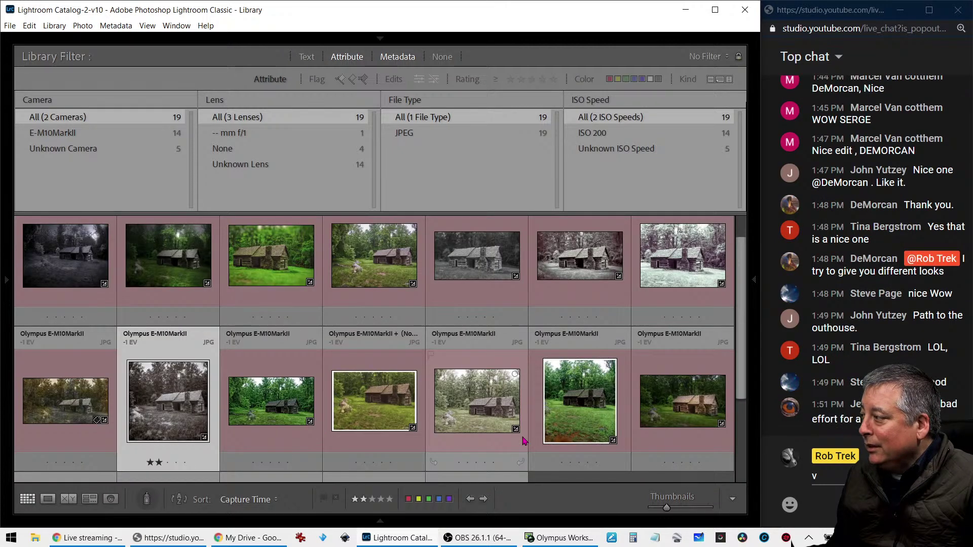
{"action": "scroll", "coordinate": [524, 441], "scroll_direction": "down", "scroll_amount": 3}
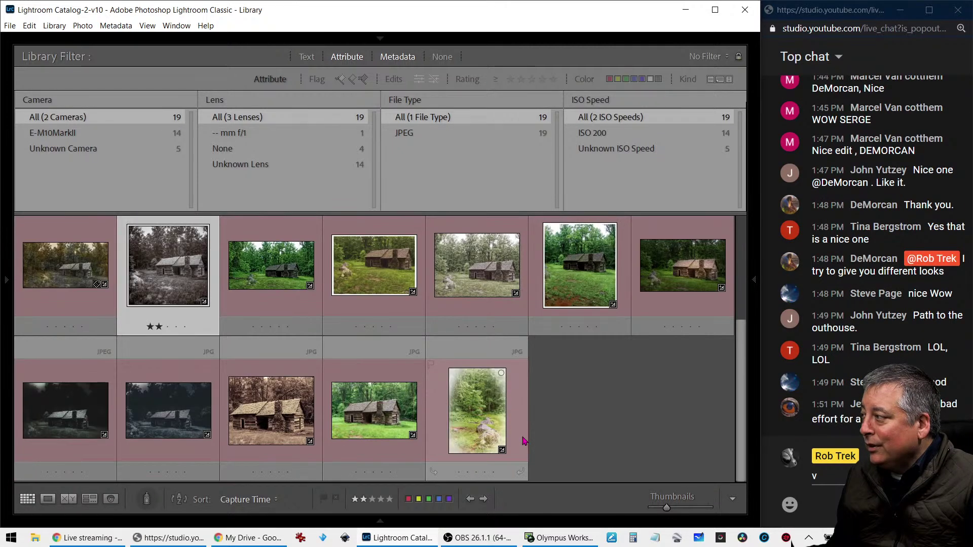
Step: View the muted green cabin edit and the dark, textured cabin edit one after the other, returning to the thumbnail grid
{"action": "double_click", "coordinate": [477, 282]}
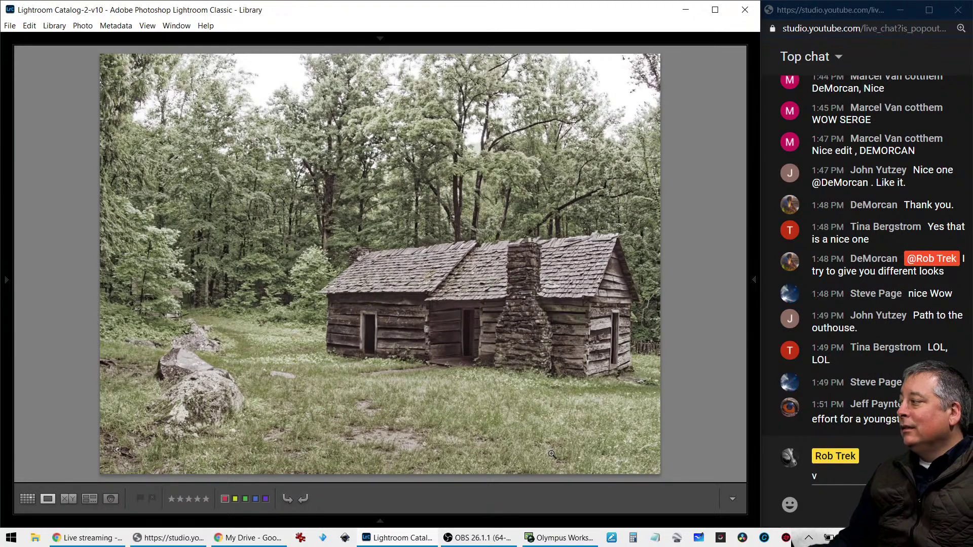
{"action": "key", "text": "g"}
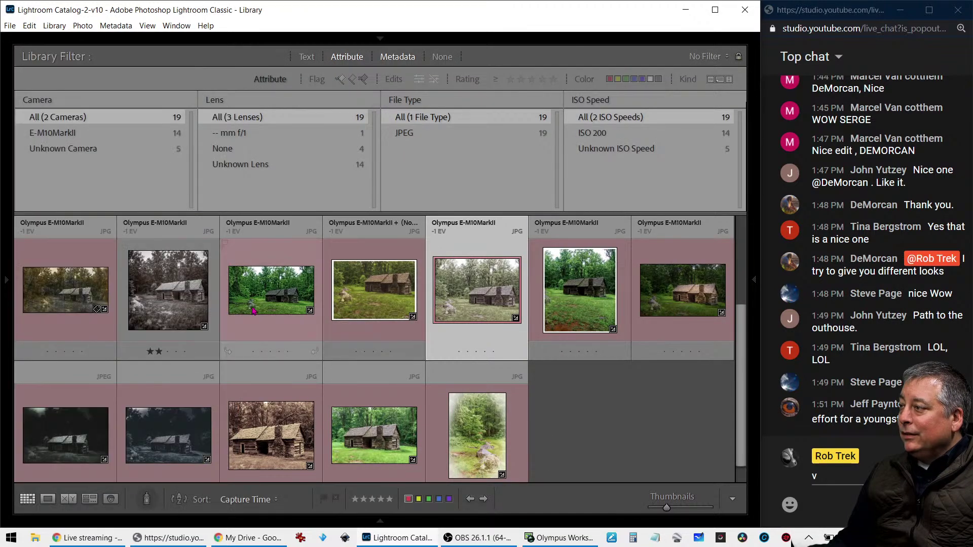
{"action": "double_click", "coordinate": [67, 303]}
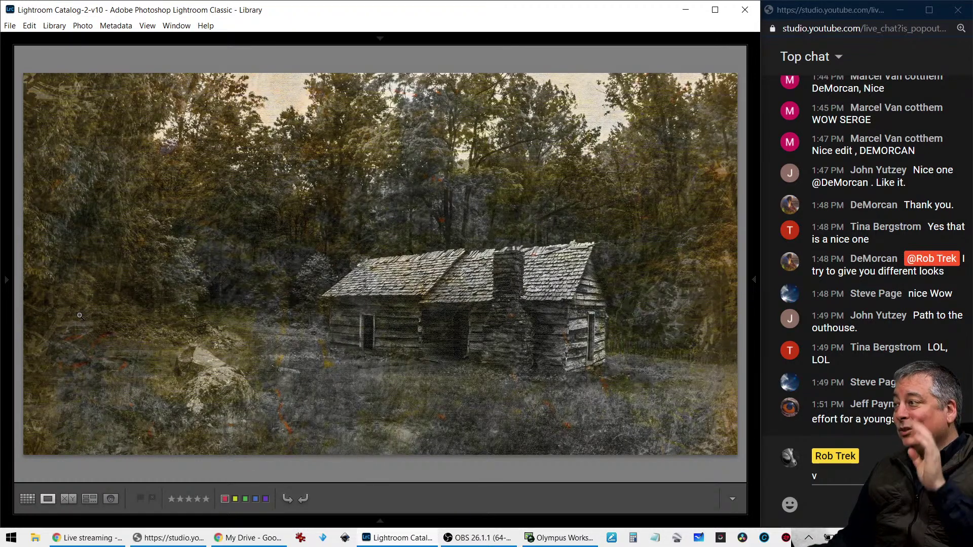
{"action": "key", "text": "i"}
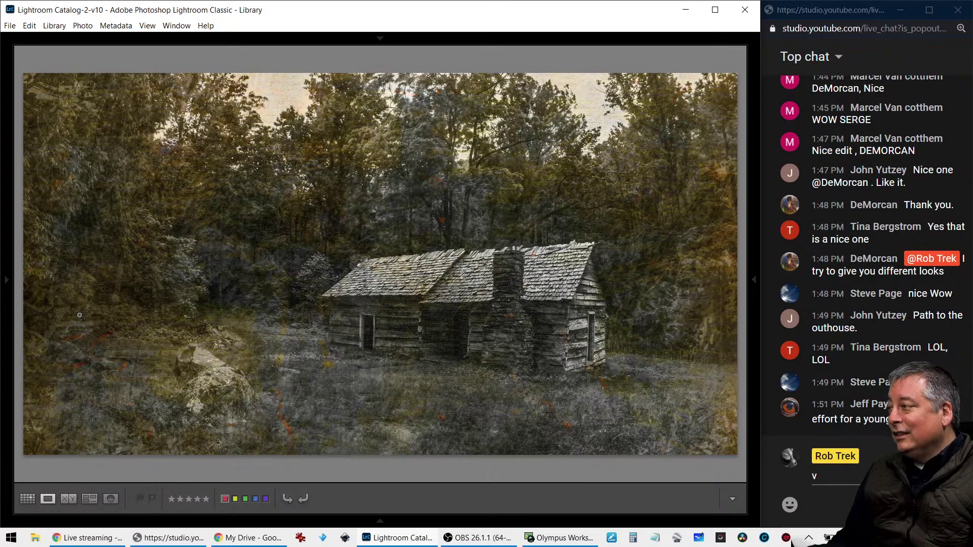
{"action": "key", "text": "g"}
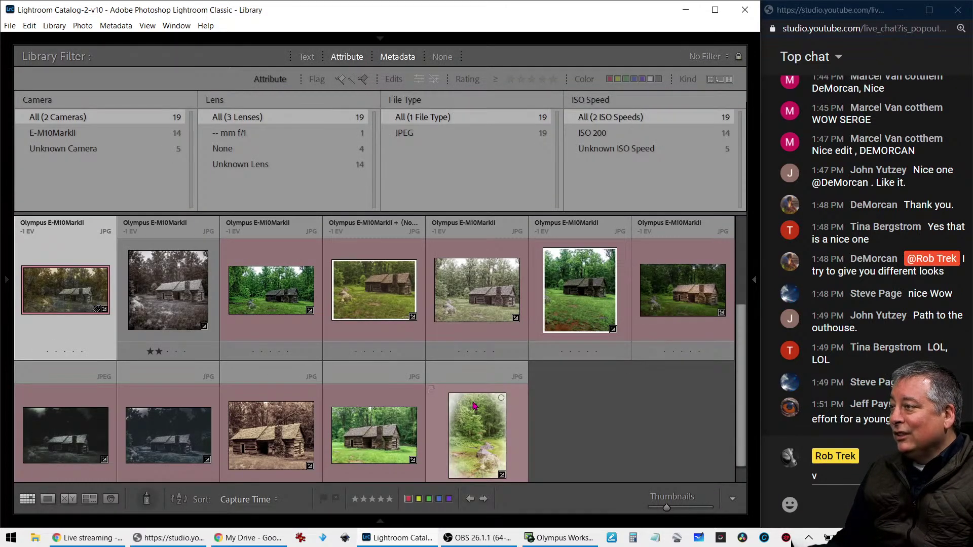
Step: Compare the dark, textured edit side by side with the muted green edit, and view the muted green one on its own
{"action": "left_click", "coordinate": [481, 317], "text": "ctrl"}
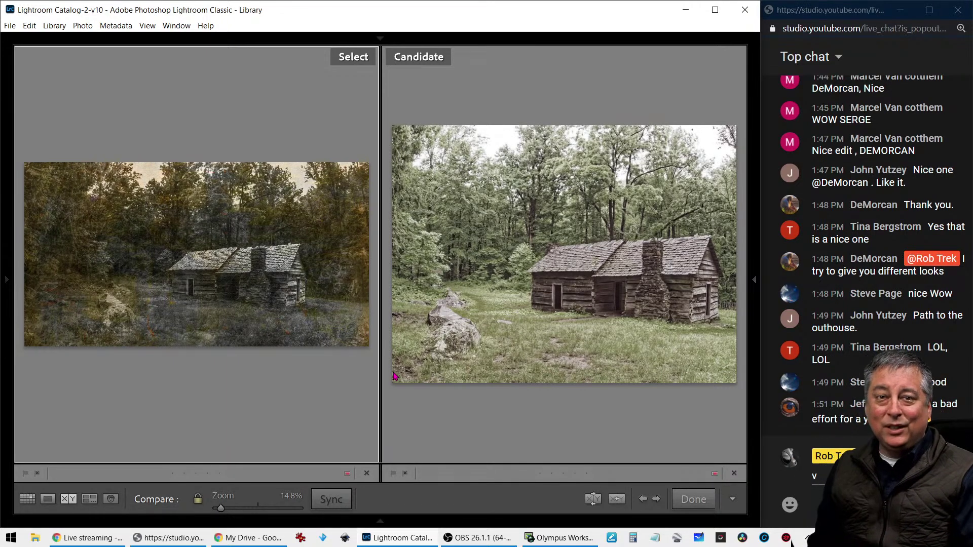
{"action": "key", "text": "g"}
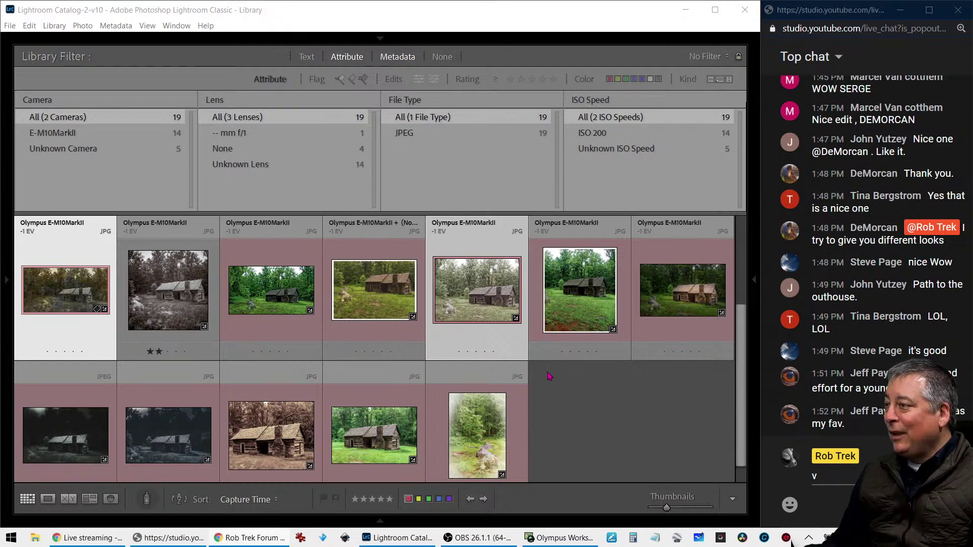
{"action": "double_click", "coordinate": [506, 319]}
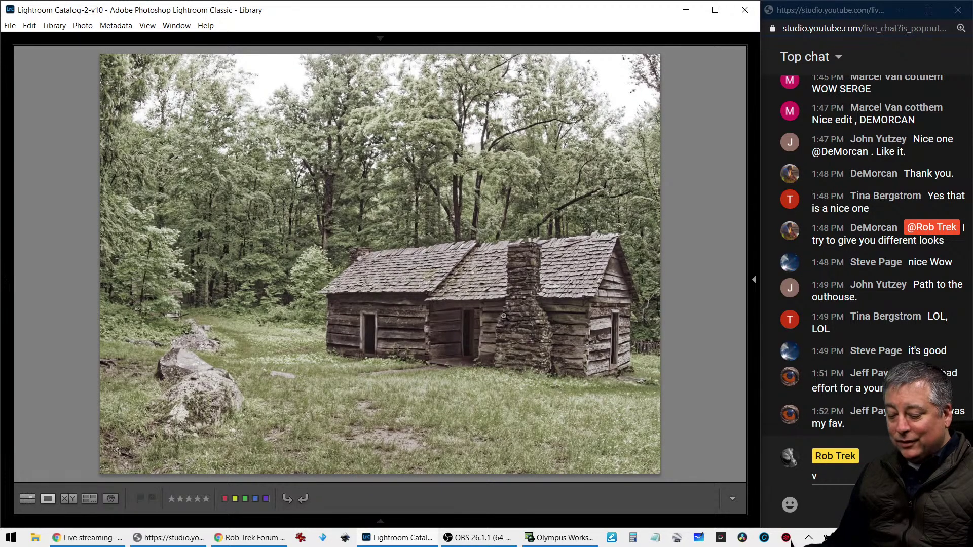
{"action": "key", "text": "g"}
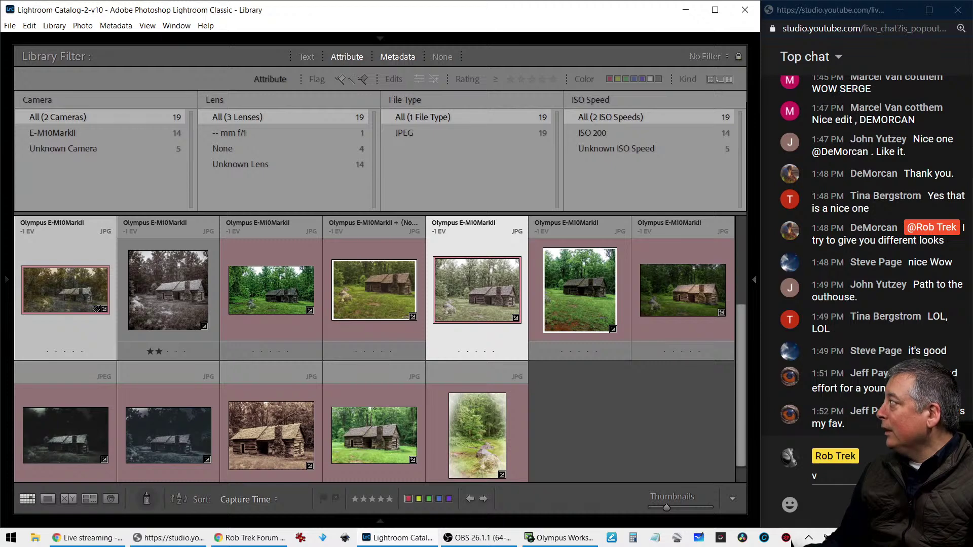
Step: Switch to the Rob Trek Forum in Chrome, view the "Jan 31, 2021 Bridge over Troubled Waters" topic in Live Stream Viewer Edits, and close the forum window
{"action": "left_click", "coordinate": [249, 538]}
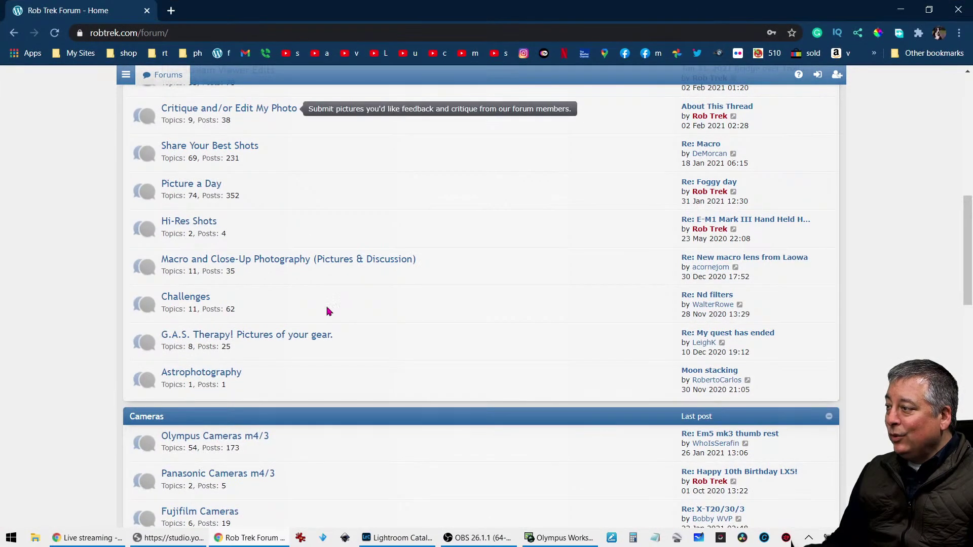
{"action": "scroll", "coordinate": [332, 350], "scroll_direction": "up", "scroll_amount": 3}
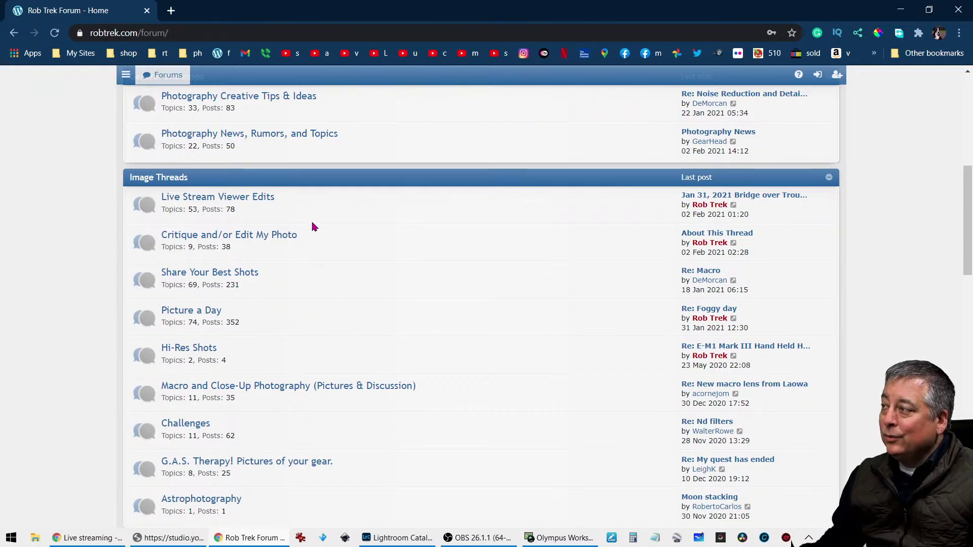
{"action": "left_click", "coordinate": [254, 202]}
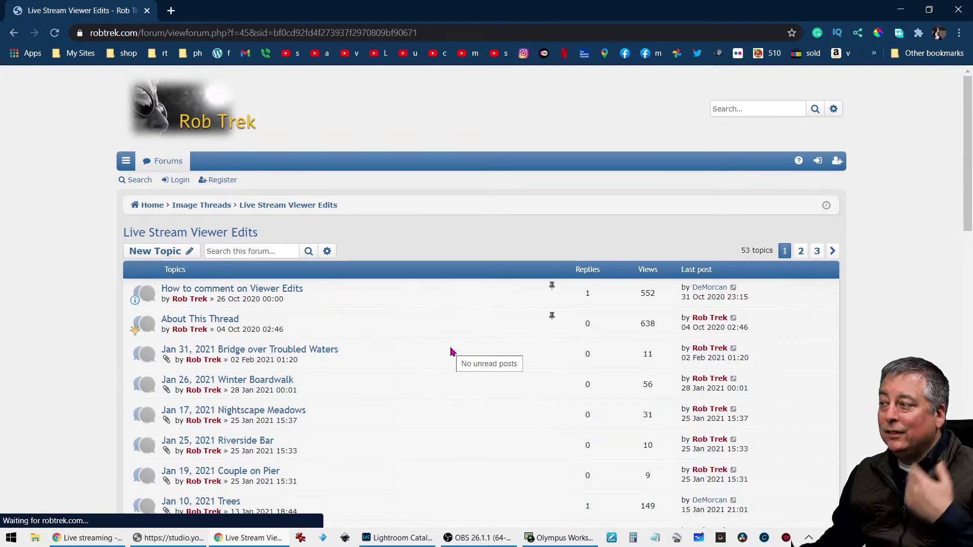
{"action": "left_click", "coordinate": [337, 355]}
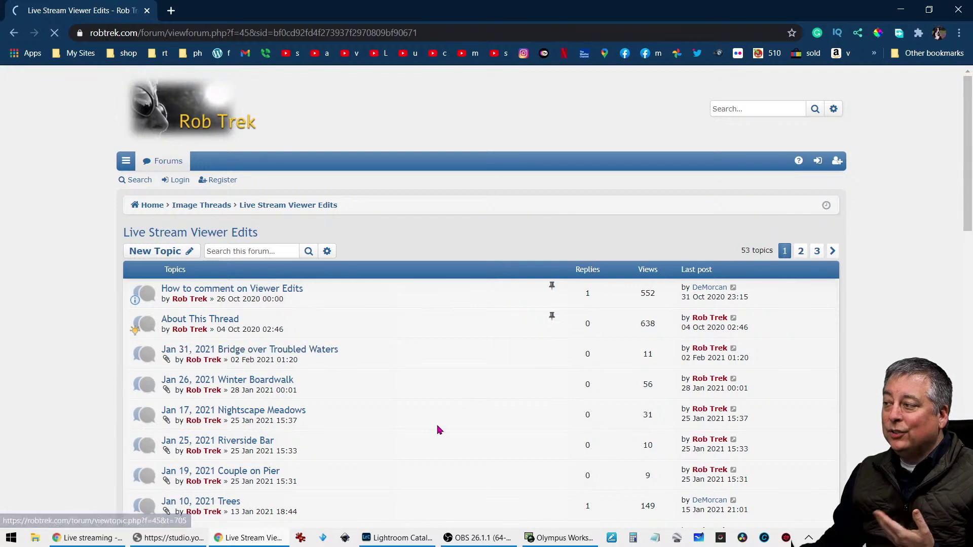
{"action": "scroll", "coordinate": [769, 434], "scroll_direction": "down", "scroll_amount": 15}
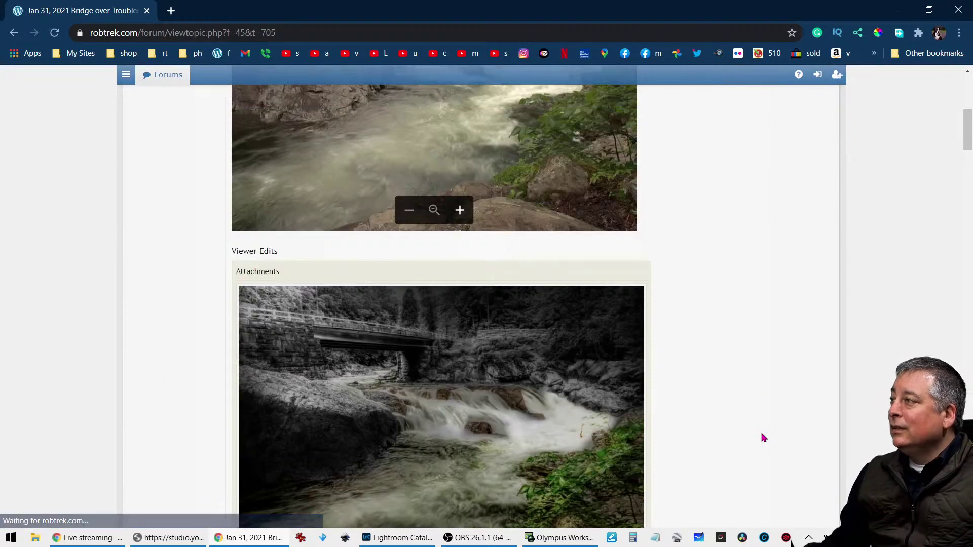
{"action": "left_click", "coordinate": [957, 8]}
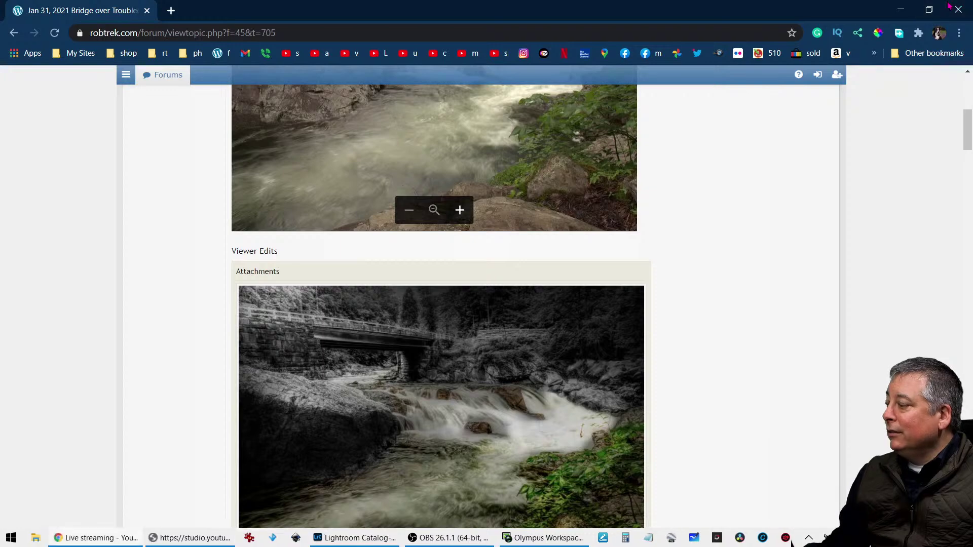